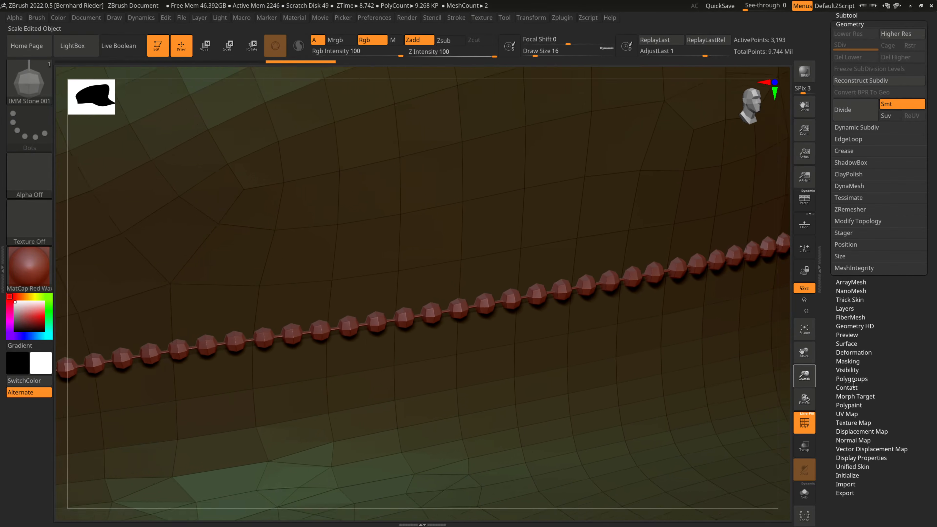
- Examine the beaded trims along the hat's band and brim from the front, from the side and up close
{"action": "mouse_move", "coordinate": [830, 381]}
{"action": "left_mouse_down"}
{"action": "mouse_move", "coordinate": [807, 384]}
{"action": "mouse_move", "coordinate": [816, 383]}
{"action": "left_mouse_up"}
{"action": "left_click_drag", "start_coordinate": [351, 465], "coordinate": [360, 404], "text": "alt"}
{"action": "left_click_drag", "start_coordinate": [808, 377], "coordinate": [619, 398]}
{"action": "mouse_move", "coordinate": [675, 389]}
{"action": "left_mouse_down", "text": "alt"}
{"action": "mouse_move", "coordinate": [575, 417]}
{"action": "mouse_move", "coordinate": [504, 397]}
{"action": "left_mouse_up", "text": "alt"}
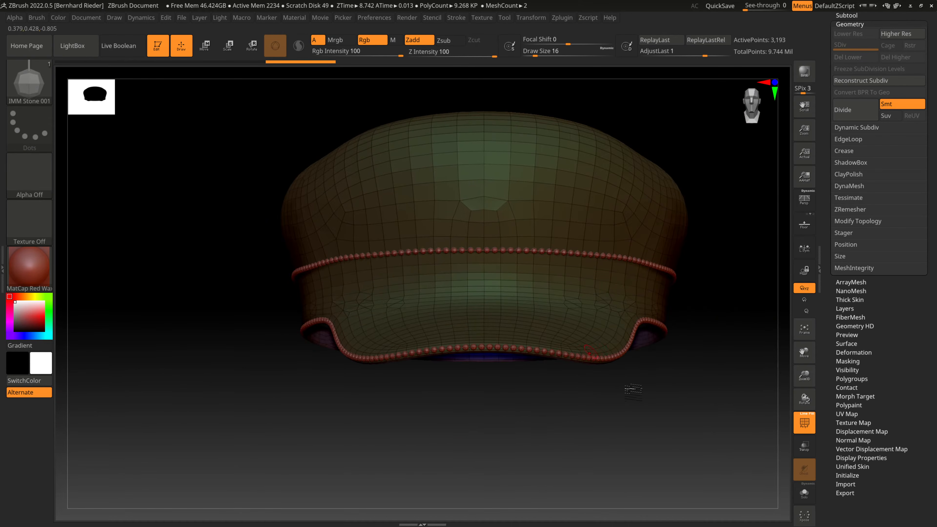
{"action": "mouse_move", "coordinate": [701, 410]}
{"action": "left_mouse_down"}
{"action": "mouse_move", "coordinate": [663, 414]}
{"action": "mouse_move", "coordinate": [658, 404]}
{"action": "left_mouse_up"}
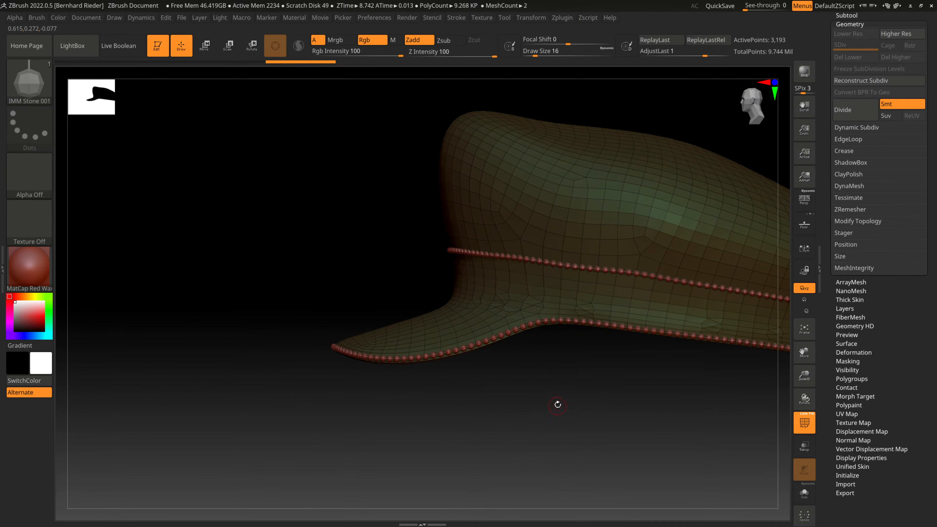
{"action": "left_click_drag", "start_coordinate": [553, 404], "coordinate": [619, 410]}
{"action": "left_click_drag", "start_coordinate": [466, 421], "coordinate": [558, 393], "text": "alt"}
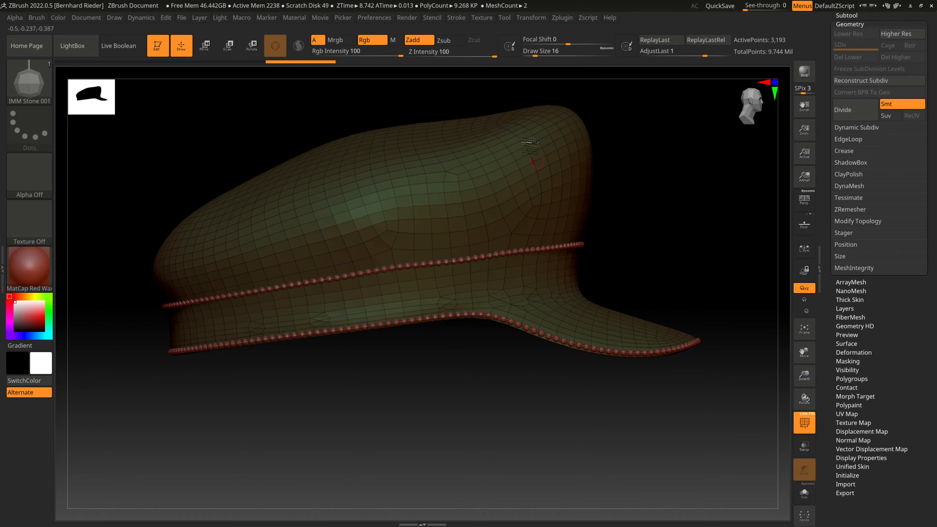
{"action": "left_click_drag", "start_coordinate": [806, 377], "coordinate": [866, 379]}
{"action": "left_click_drag", "start_coordinate": [804, 376], "coordinate": [745, 331]}
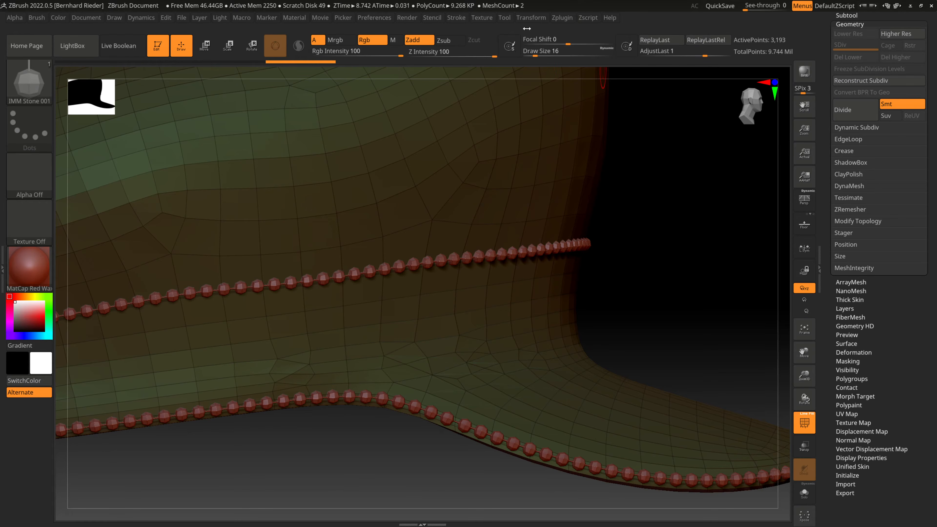
- Save the hat tool as Hat_009 in the Hat_3 folder, replacing the existing file
{"action": "left_click", "coordinate": [504, 18]}
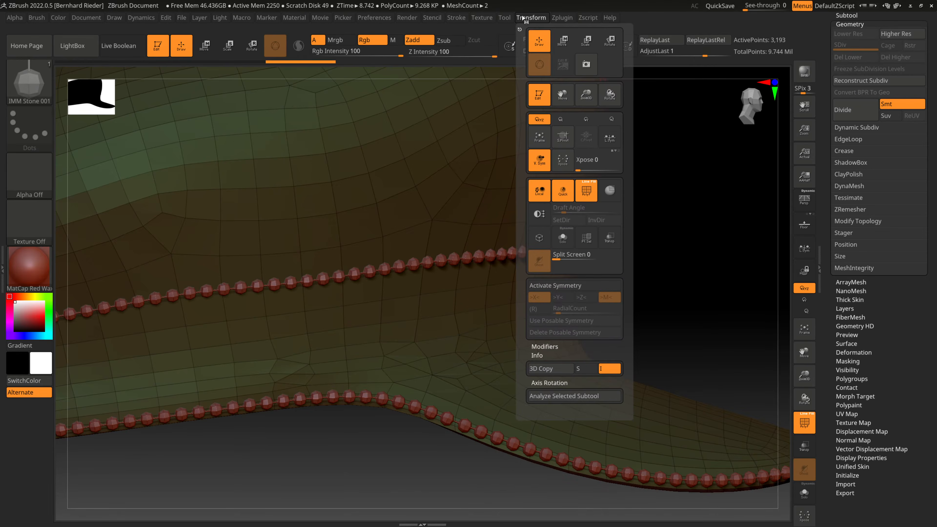
{"action": "left_click", "coordinate": [572, 36]}
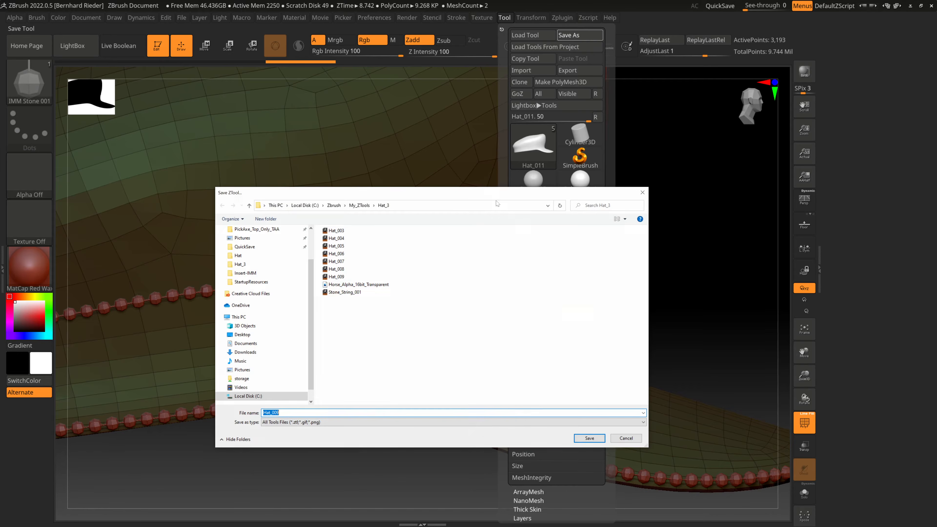
{"action": "left_click", "coordinate": [336, 277]}
{"action": "left_click", "coordinate": [589, 438]}
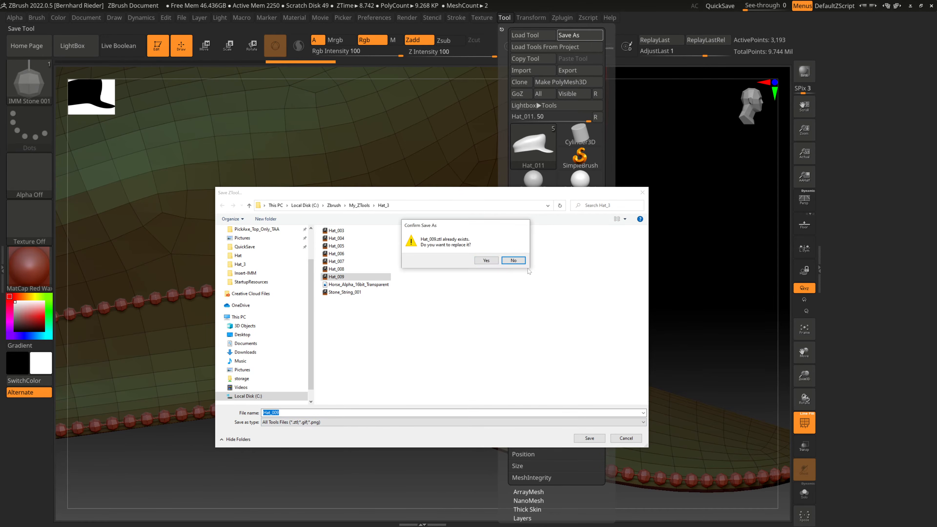
{"action": "left_click", "coordinate": [487, 260]}
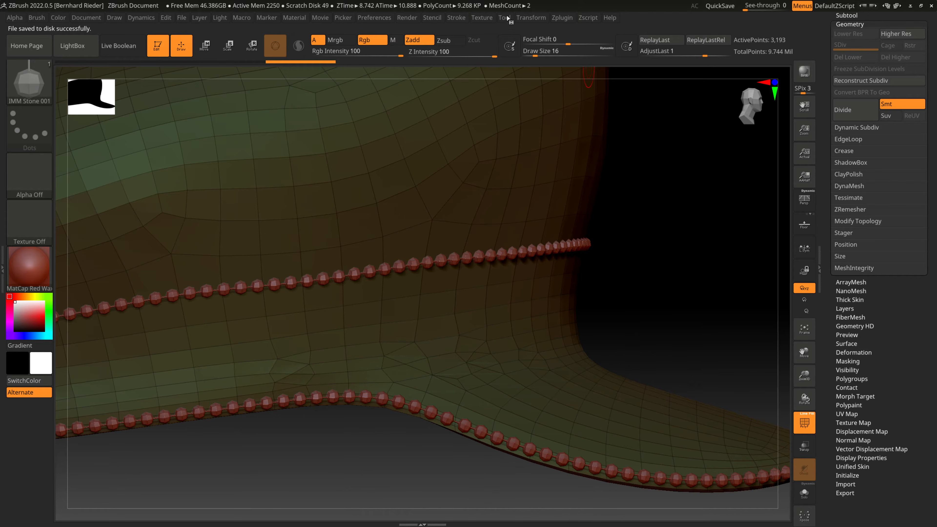
- Import the Stone_X FBX file from the Hat_3 folder and frame the stone in a front view
{"action": "left_click", "coordinate": [572, 21]}
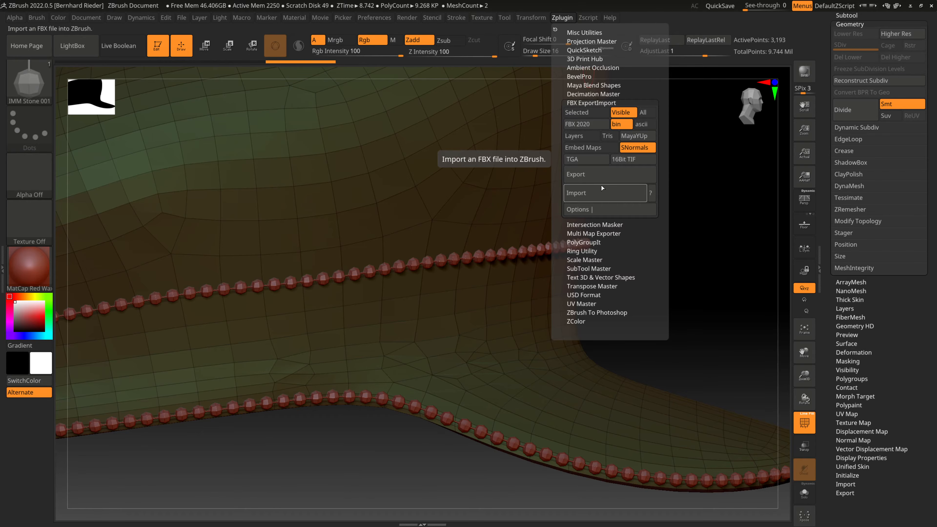
{"action": "left_click", "coordinate": [604, 194]}
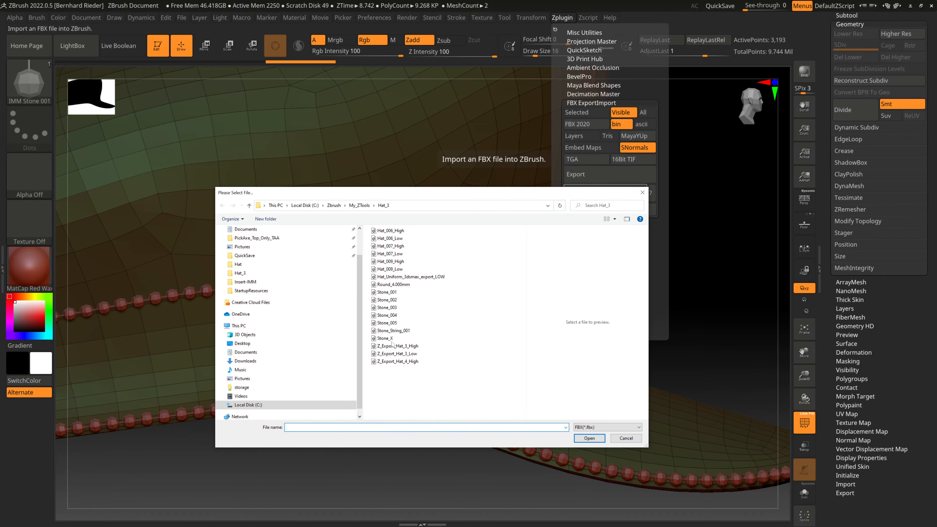
{"action": "left_click", "coordinate": [380, 339]}
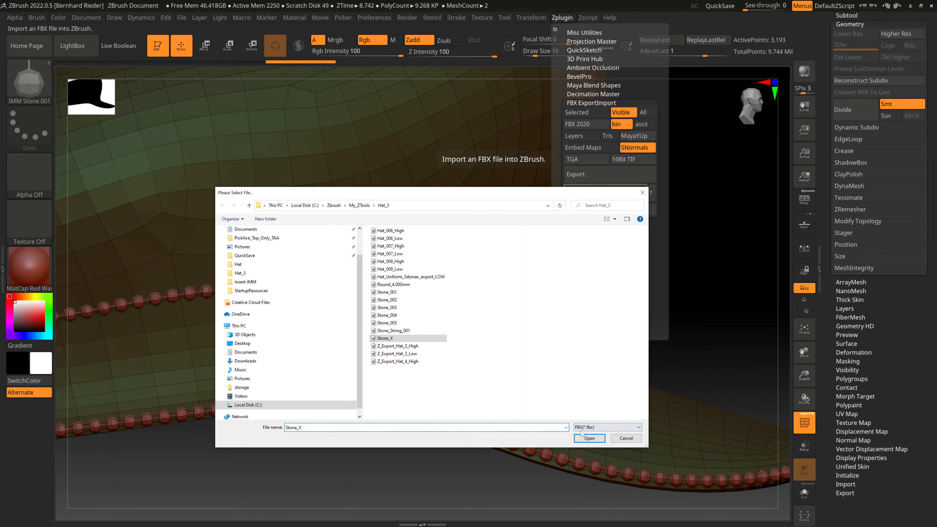
{"action": "left_click", "coordinate": [589, 438]}
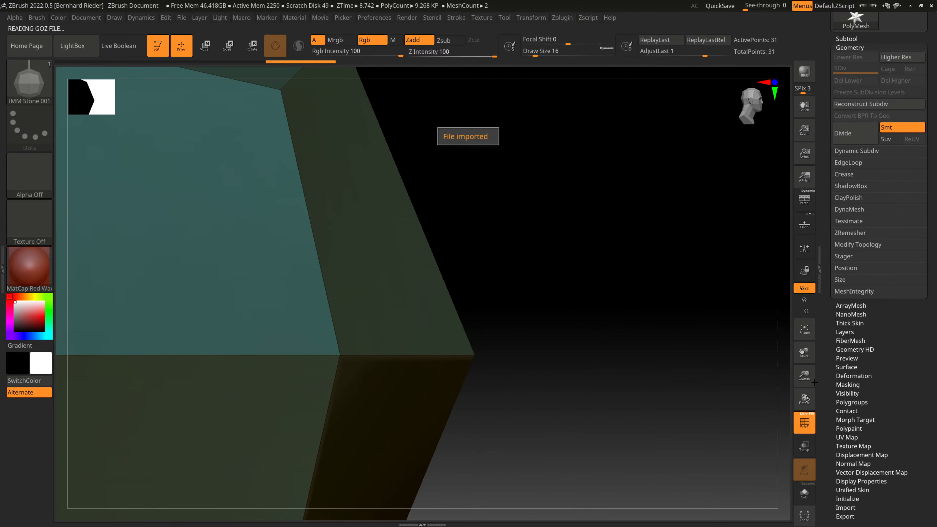
{"action": "left_click_drag", "start_coordinate": [807, 379], "coordinate": [751, 376]}
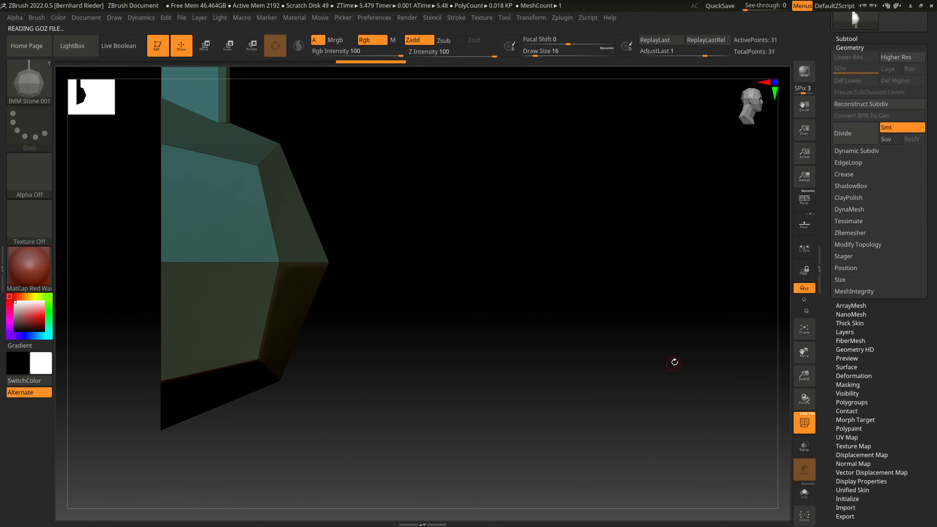
{"action": "left_click_drag", "start_coordinate": [674, 362], "coordinate": [727, 435], "text": "shift"}
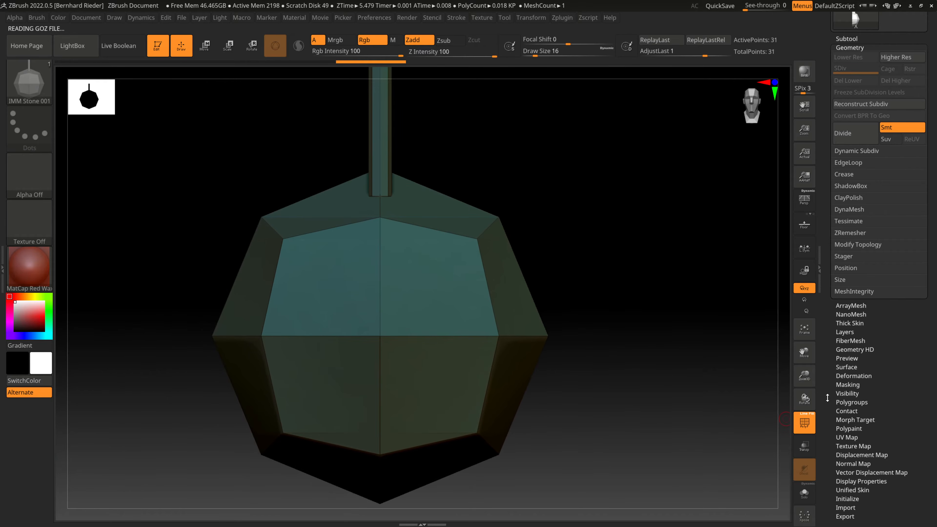
{"action": "left_click_drag", "start_coordinate": [805, 376], "coordinate": [790, 380]}
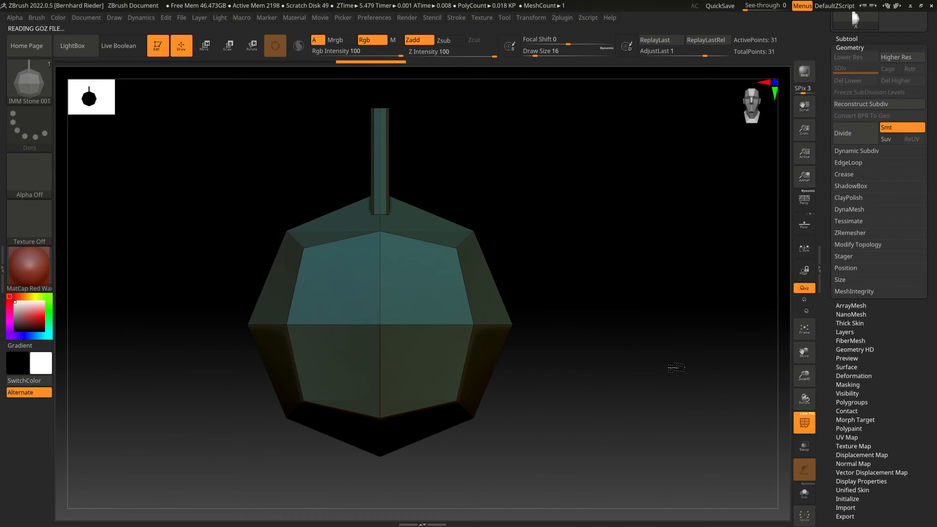
{"action": "left_click_drag", "start_coordinate": [676, 368], "coordinate": [675, 365]}
{"action": "left_click_drag", "start_coordinate": [591, 313], "coordinate": [629, 323]}
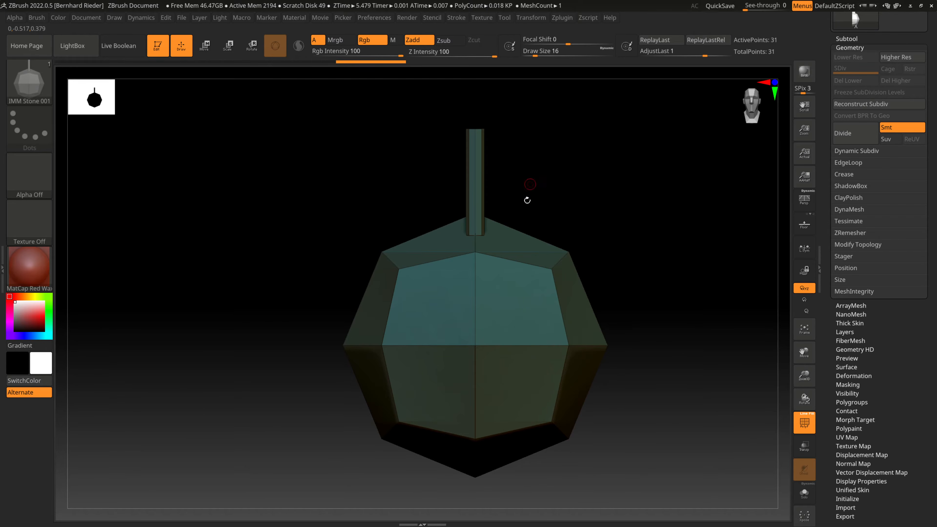
- Switch to 3ds Max and select the thin string element on top of the stone for moving
{"action": "key", "text": "super"}
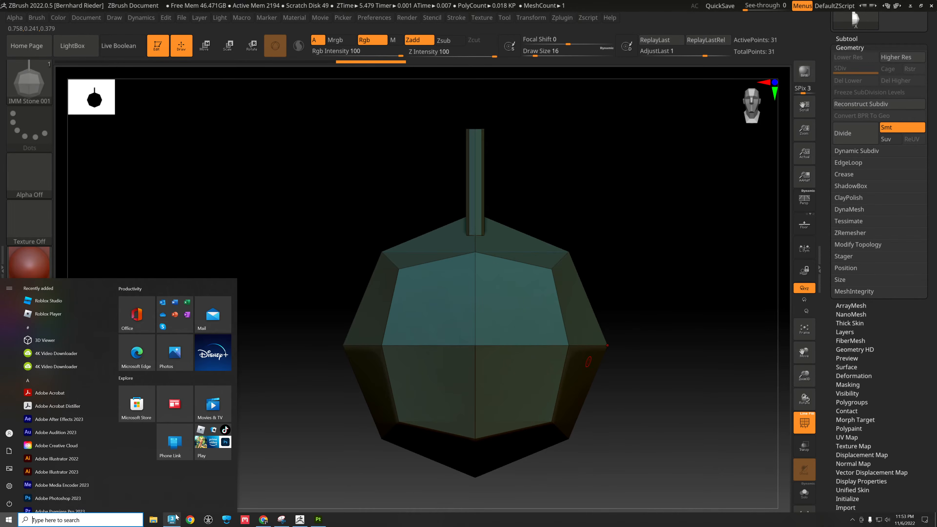
{"action": "left_click", "coordinate": [175, 518]}
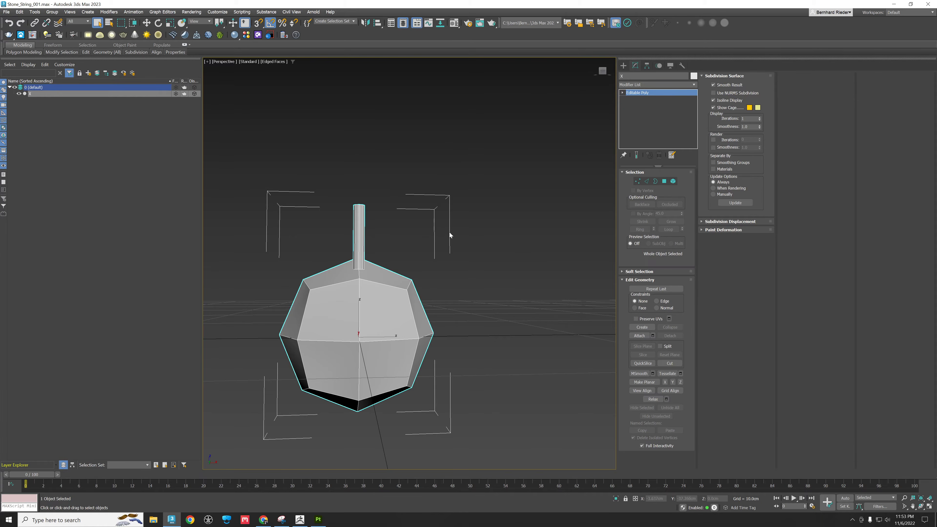
{"action": "middle_click_drag", "start_coordinate": [450, 233], "coordinate": [466, 290], "text": "alt"}
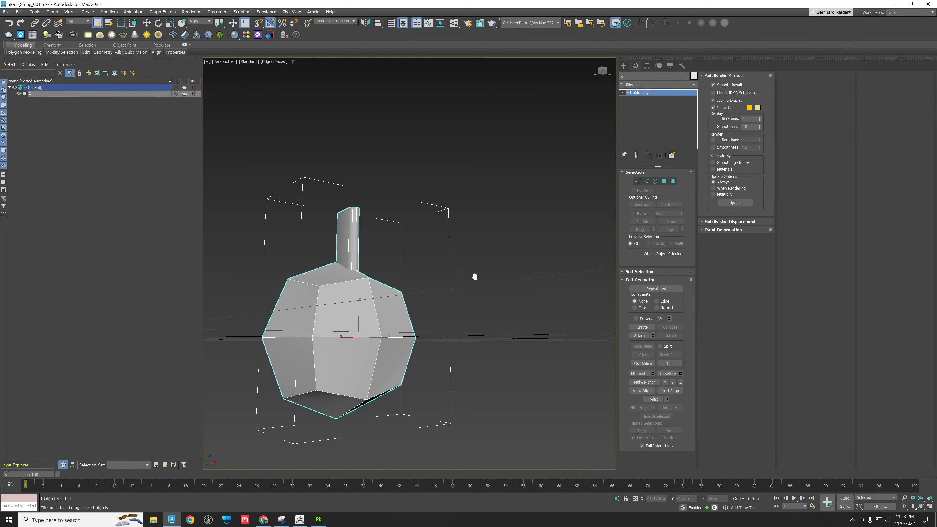
{"action": "mouse_move", "coordinate": [474, 275]}
{"action": "middle_mouse_down", "text": "alt"}
{"action": "mouse_move", "coordinate": [463, 296]}
{"action": "mouse_move", "coordinate": [480, 277]}
{"action": "middle_mouse_up", "text": "alt"}
{"action": "left_click", "coordinate": [673, 181]}
{"action": "left_click", "coordinate": [372, 201]}
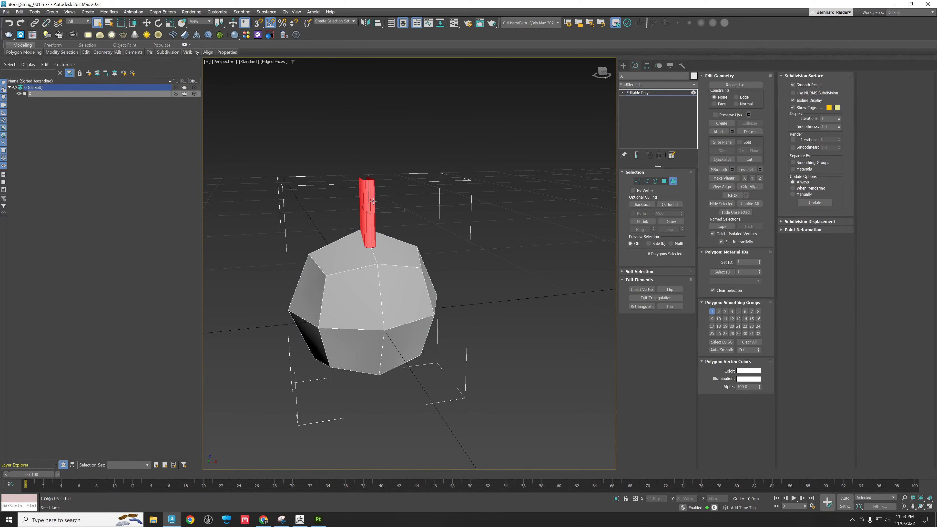
{"action": "middle_click_drag", "start_coordinate": [425, 241], "coordinate": [431, 238], "text": "alt"}
{"action": "key", "text": "w"}
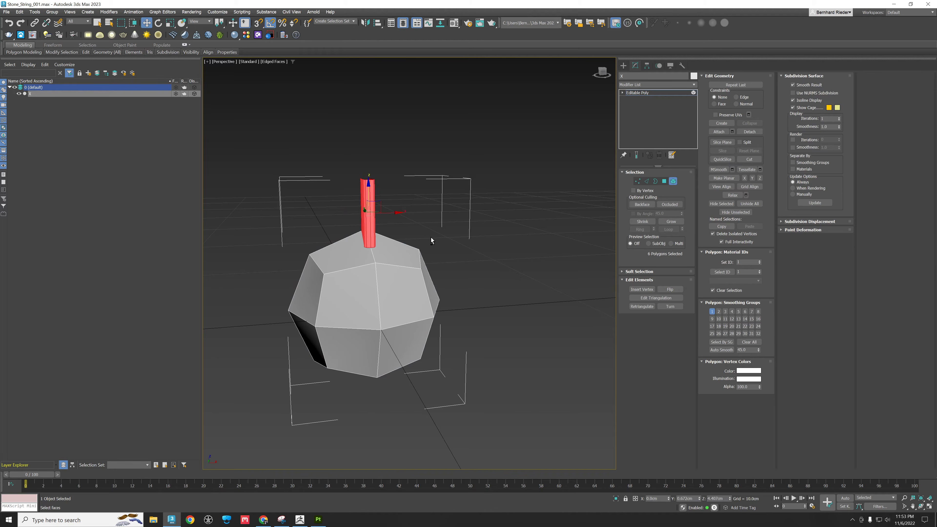
- Try copying the string element straight down to the stone's underside, then undo the copy and leave element editing
{"action": "left_click_drag", "start_coordinate": [368, 188], "coordinate": [385, 365], "text": "shift"}
{"action": "middle_click_drag", "start_coordinate": [491, 330], "coordinate": [510, 297], "text": "alt"}
{"action": "scroll", "coordinate": [433, 325], "scroll_direction": "up", "scroll_amount": 3}
{"action": "middle_click_drag", "start_coordinate": [430, 331], "coordinate": [434, 326], "text": "alt"}
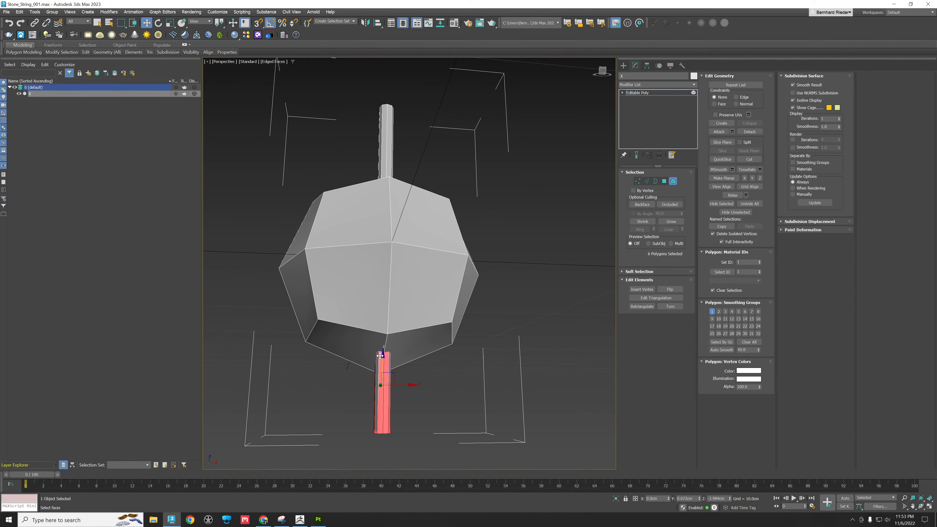
{"action": "left_click_drag", "start_coordinate": [380, 357], "coordinate": [388, 387], "text": "ctrl"}
{"action": "key", "text": "ctrl+z"}
{"action": "middle_click_drag", "start_coordinate": [454, 301], "coordinate": [460, 333], "text": "alt"}
{"action": "left_click", "coordinate": [461, 334]}
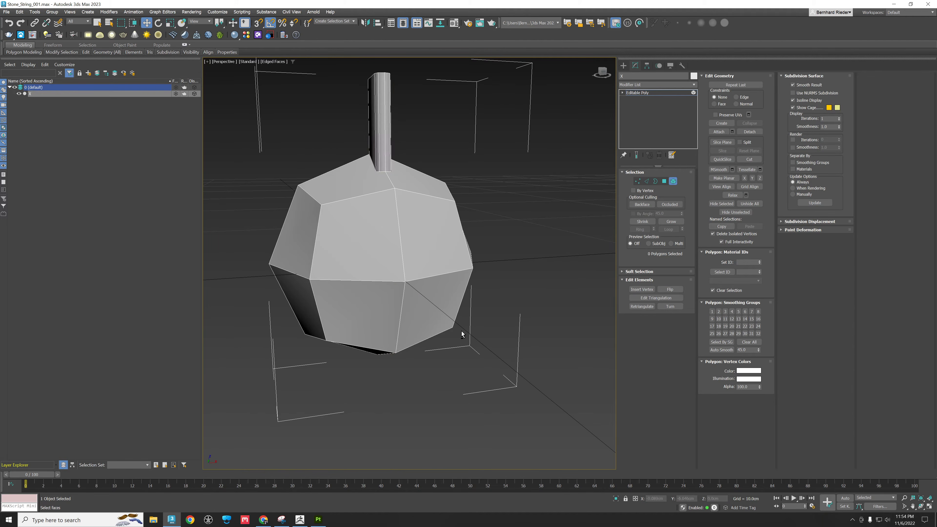
{"action": "left_click", "coordinate": [672, 183]}
{"action": "scroll", "coordinate": [468, 325], "scroll_direction": "down", "scroll_amount": 3}
{"action": "middle_click_drag", "start_coordinate": [461, 291], "coordinate": [373, 438]}
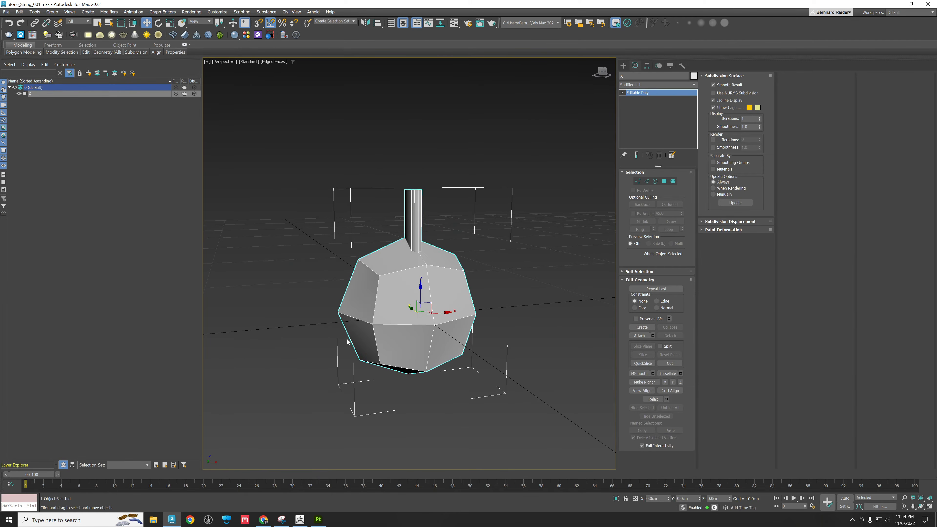
{"action": "middle_click_drag", "start_coordinate": [353, 286], "coordinate": [404, 199], "text": "alt"}
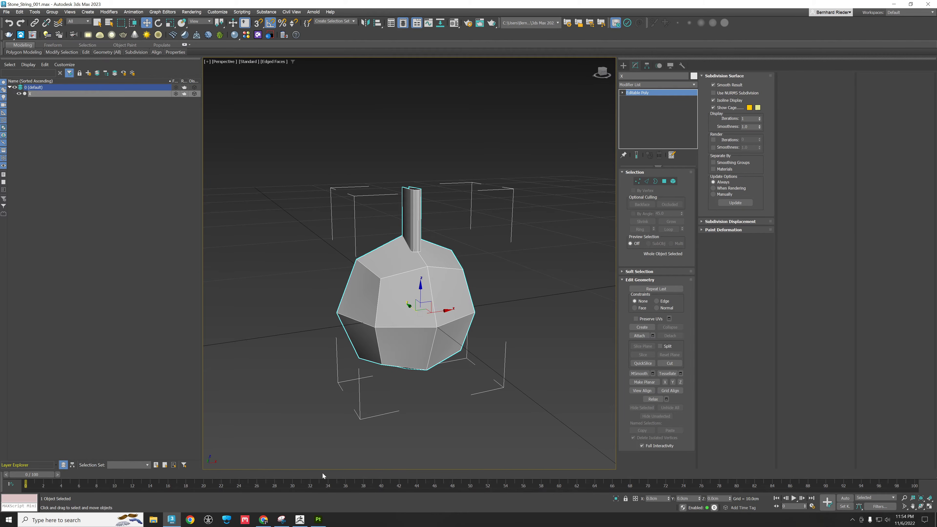
- Switch back to ZBrush and examine the imported stone and its string piece from front and angled views, along with the FBX import options
{"action": "left_click", "coordinate": [298, 517]}
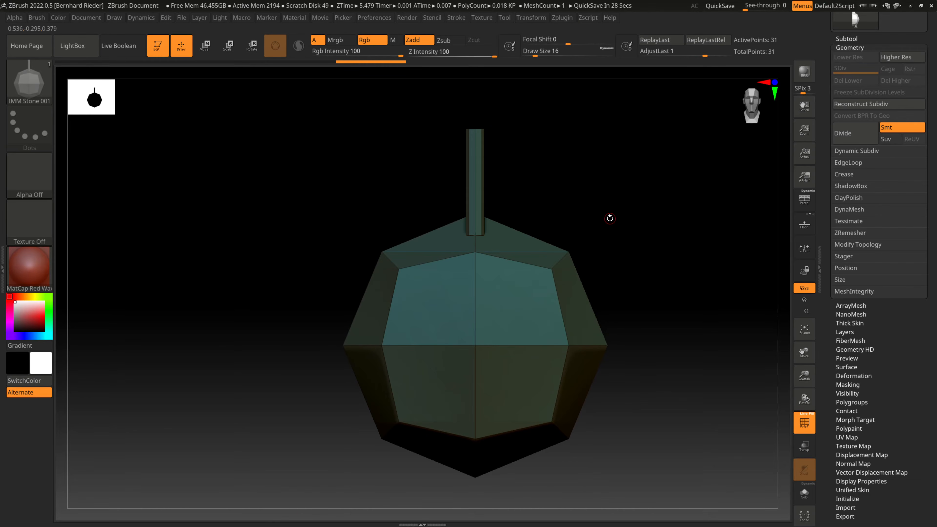
{"action": "mouse_move", "coordinate": [600, 219]}
{"action": "left_mouse_down"}
{"action": "mouse_move", "coordinate": [649, 232]}
{"action": "mouse_move", "coordinate": [673, 224]}
{"action": "mouse_move", "coordinate": [666, 260]}
{"action": "mouse_move", "coordinate": [588, 230]}
{"action": "mouse_move", "coordinate": [620, 219]}
{"action": "mouse_move", "coordinate": [607, 222]}
{"action": "mouse_move", "coordinate": [623, 234]}
{"action": "mouse_move", "coordinate": [611, 230]}
{"action": "mouse_move", "coordinate": [637, 239]}
{"action": "left_mouse_up"}
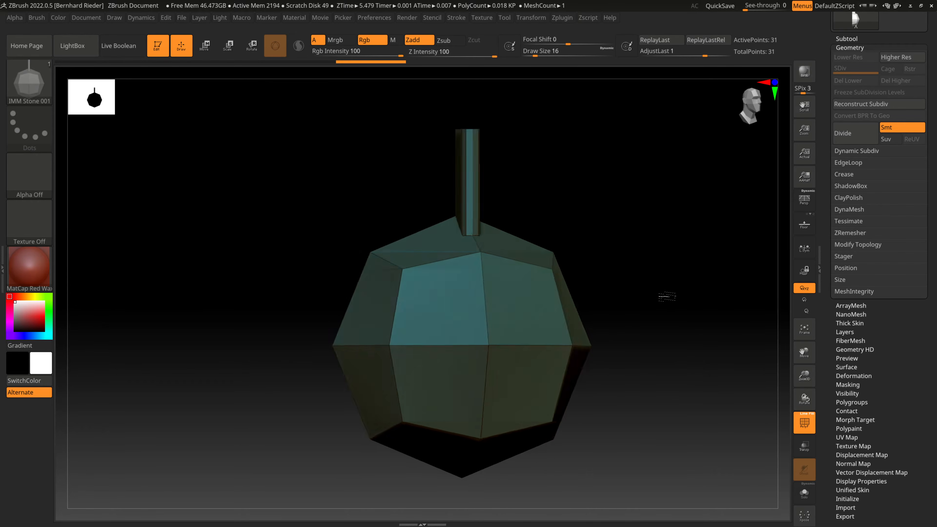
{"action": "left_click_drag", "start_coordinate": [804, 373], "coordinate": [752, 332]}
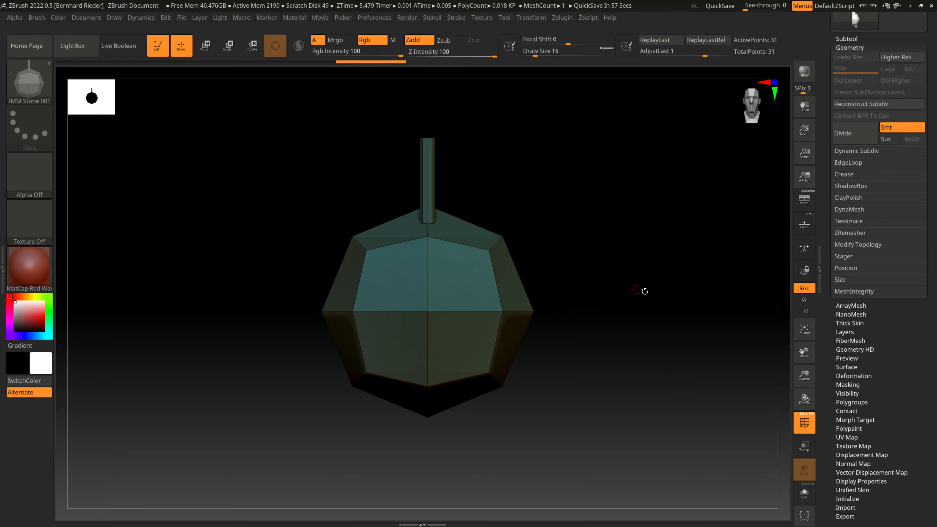
{"action": "left_click_drag", "start_coordinate": [623, 349], "coordinate": [617, 331]}
{"action": "mouse_move", "coordinate": [593, 363]}
{"action": "left_mouse_down"}
{"action": "mouse_move", "coordinate": [647, 370]}
{"action": "mouse_move", "coordinate": [647, 385]}
{"action": "mouse_move", "coordinate": [626, 328]}
{"action": "mouse_move", "coordinate": [640, 289]}
{"action": "mouse_move", "coordinate": [670, 325]}
{"action": "mouse_move", "coordinate": [661, 369]}
{"action": "mouse_move", "coordinate": [615, 374]}
{"action": "mouse_move", "coordinate": [618, 421]}
{"action": "mouse_move", "coordinate": [561, 383]}
{"action": "mouse_move", "coordinate": [563, 368]}
{"action": "mouse_move", "coordinate": [585, 369]}
{"action": "left_mouse_up"}
{"action": "mouse_move", "coordinate": [804, 374]}
{"action": "left_mouse_down"}
{"action": "mouse_move", "coordinate": [809, 388]}
{"action": "mouse_move", "coordinate": [789, 374]}
{"action": "left_mouse_up"}
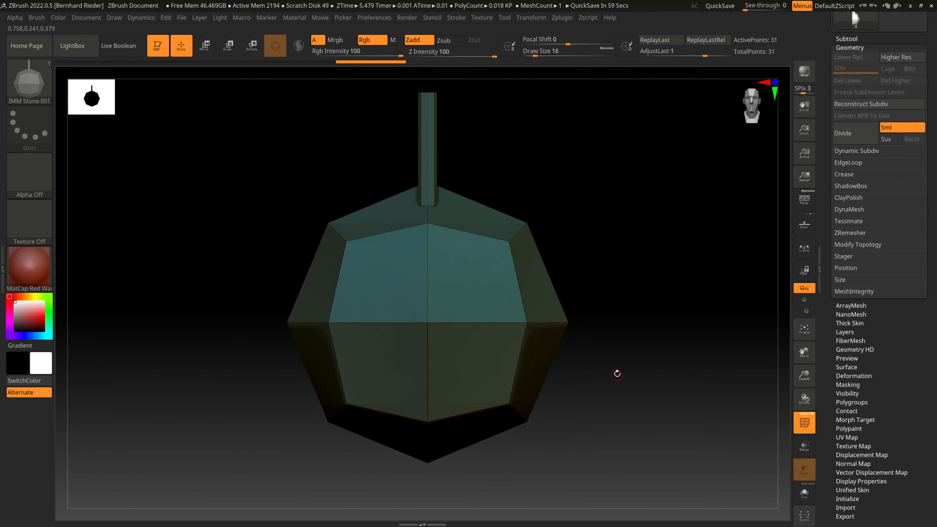
{"action": "left_click_drag", "start_coordinate": [617, 379], "coordinate": [632, 397]}
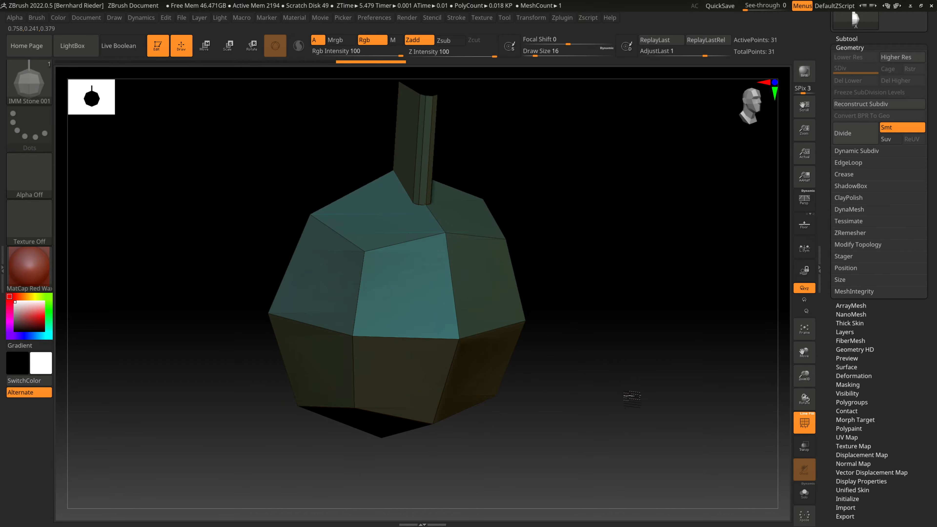
{"action": "left_click_drag", "start_coordinate": [535, 319], "coordinate": [572, 326]}
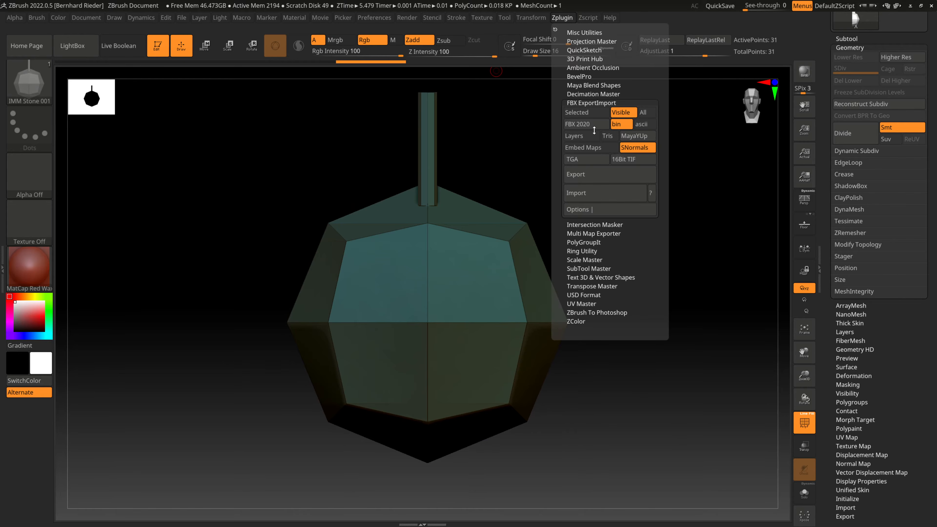
{"action": "left_click", "coordinate": [568, 18]}
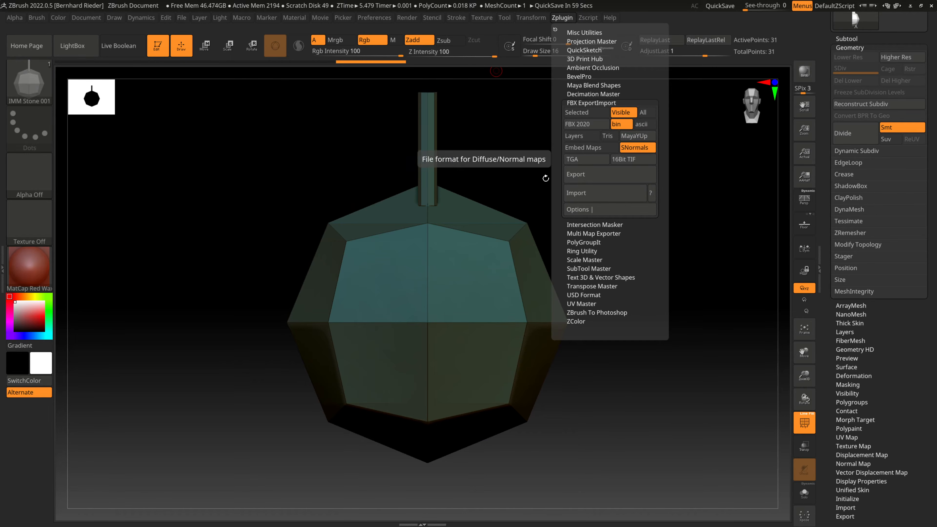
{"action": "left_click_drag", "start_coordinate": [568, 266], "coordinate": [464, 220]}
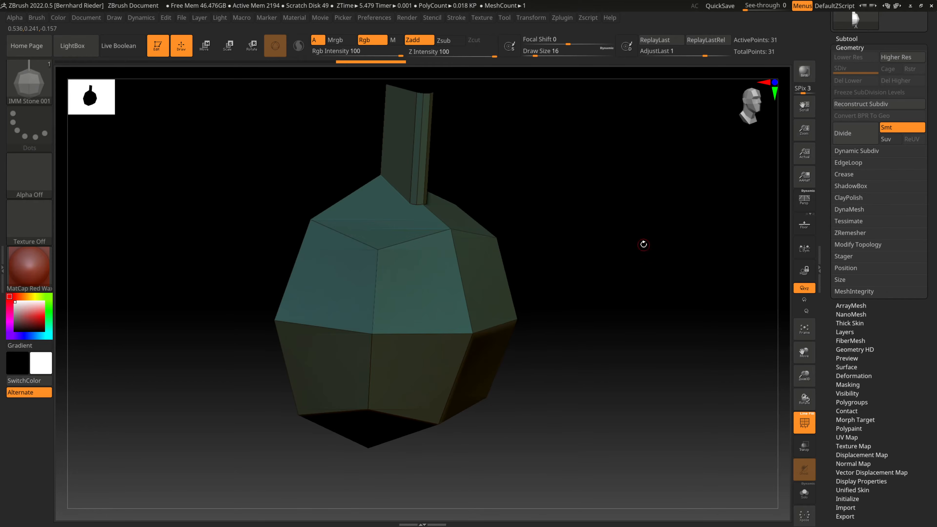
{"action": "left_click_drag", "start_coordinate": [642, 245], "coordinate": [634, 245], "text": "shift"}
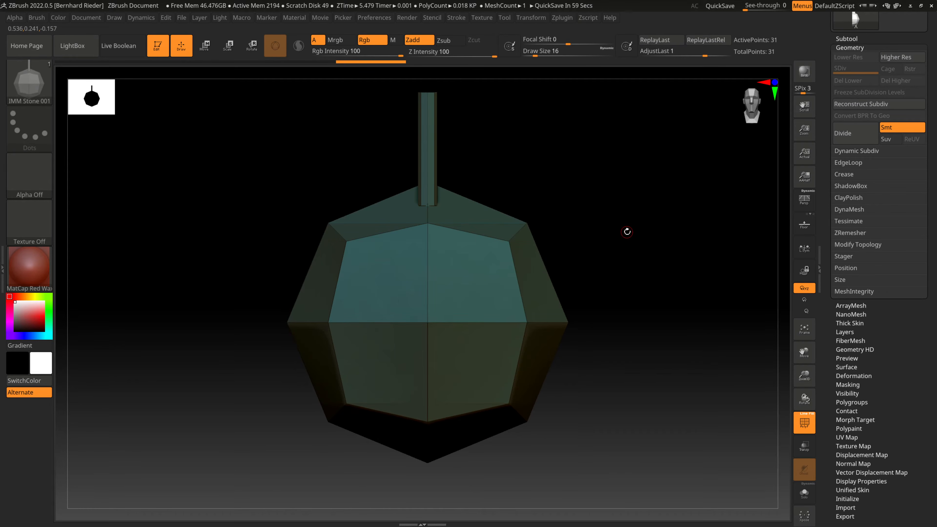
{"action": "left_click_drag", "start_coordinate": [578, 190], "coordinate": [640, 182]}
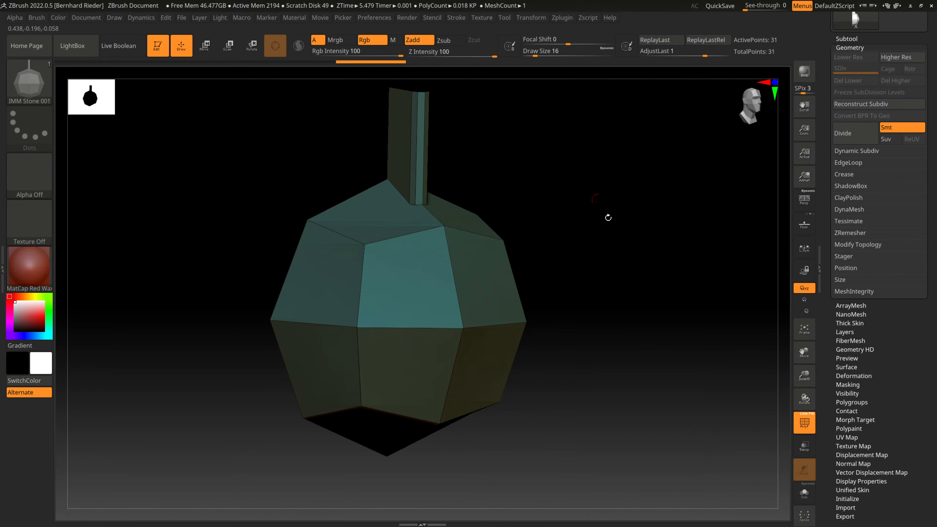
- Examine the stone and its string piece from front and angled views, comparing the ZBrush import with the model in 3ds Max
{"action": "left_click_drag", "start_coordinate": [608, 218], "coordinate": [649, 293]}
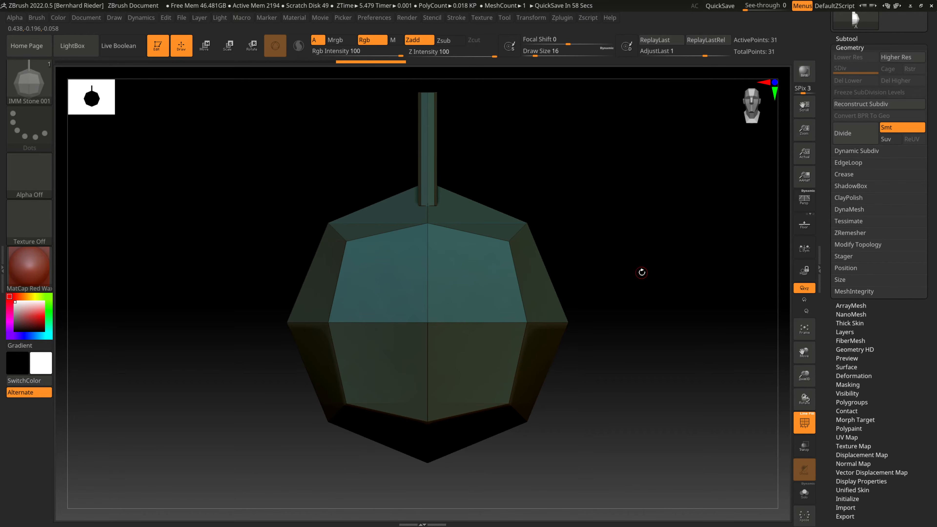
{"action": "left_click_drag", "start_coordinate": [642, 272], "coordinate": [661, 281]}
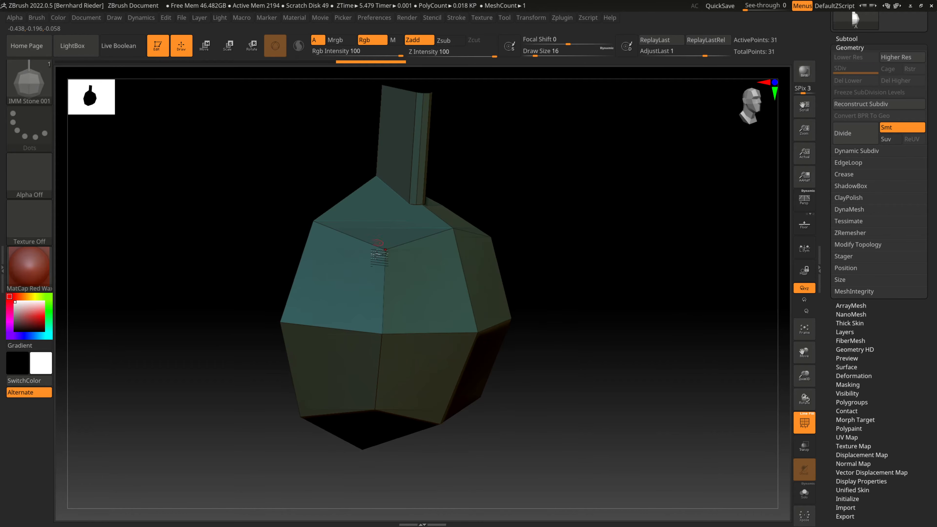
{"action": "left_click_drag", "start_coordinate": [593, 265], "coordinate": [548, 237], "text": "shift"}
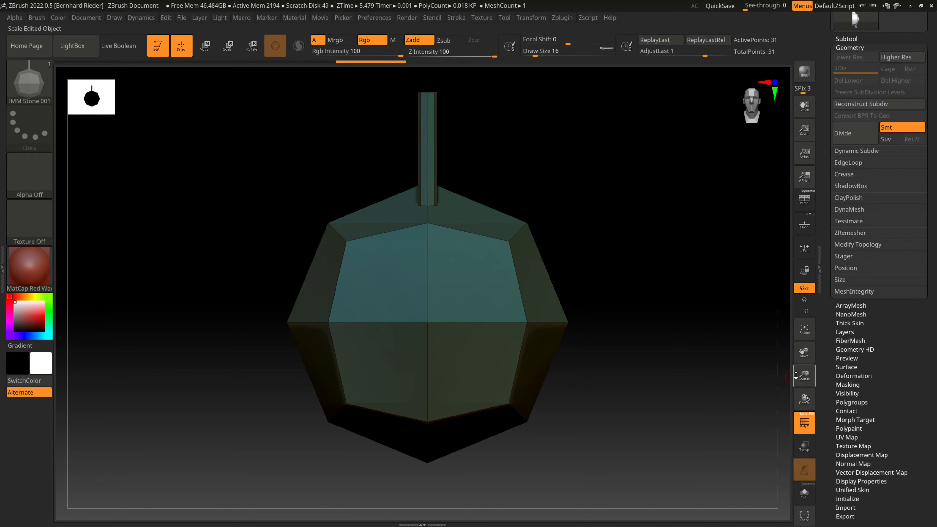
{"action": "left_click_drag", "start_coordinate": [800, 377], "coordinate": [680, 399]}
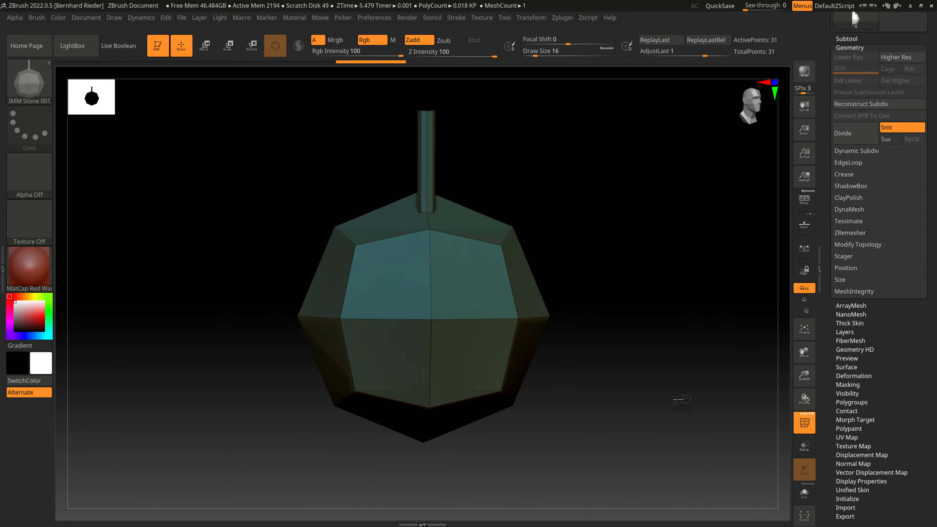
{"action": "key", "text": "super"}
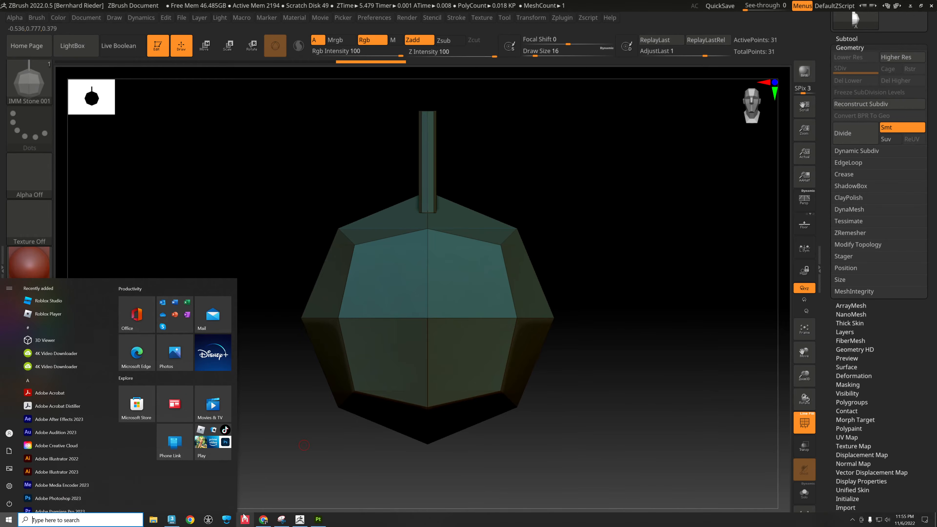
{"action": "left_click", "coordinate": [175, 519]}
{"action": "middle_click_drag", "start_coordinate": [471, 273], "coordinate": [462, 261]}
{"action": "middle_click_drag", "start_coordinate": [461, 261], "coordinate": [471, 272], "text": "alt"}
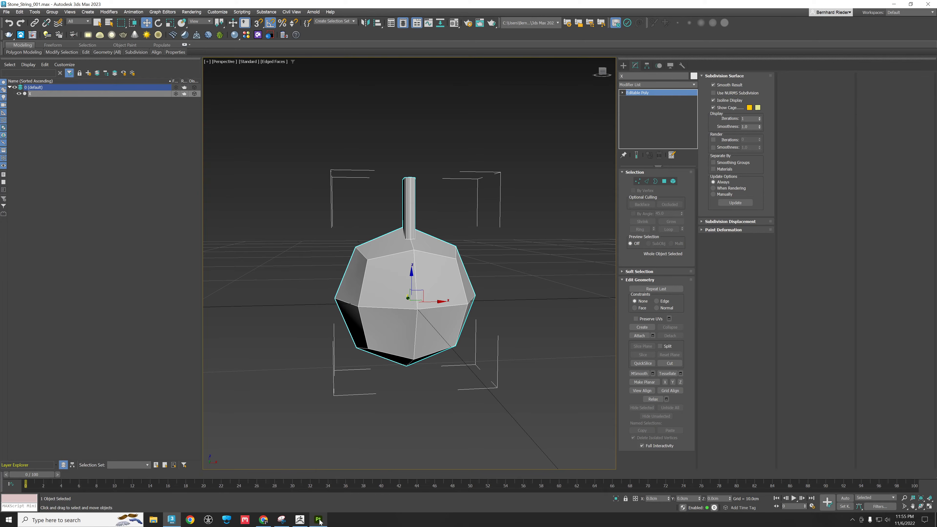
{"action": "left_click", "coordinate": [299, 520]}
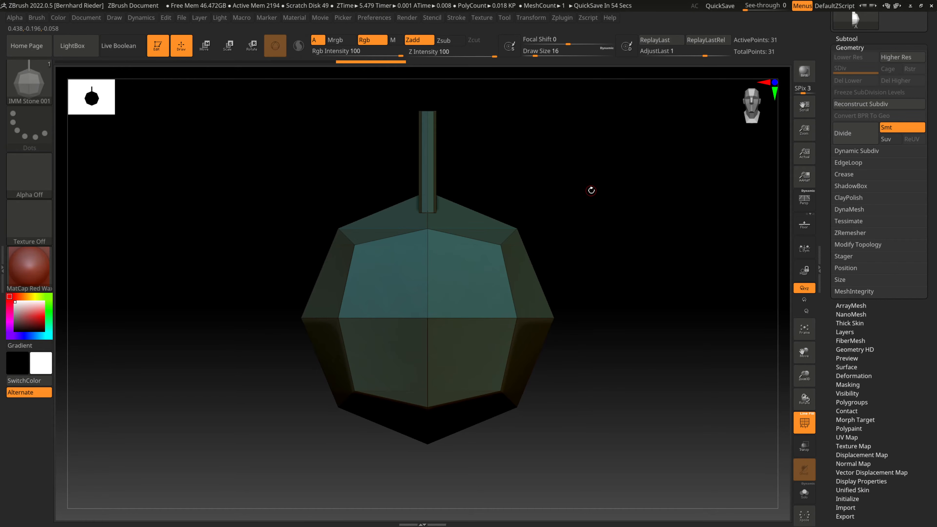
{"action": "left_click_drag", "start_coordinate": [699, 216], "coordinate": [717, 149]}
{"action": "left_click_drag", "start_coordinate": [660, 174], "coordinate": [736, 154]}
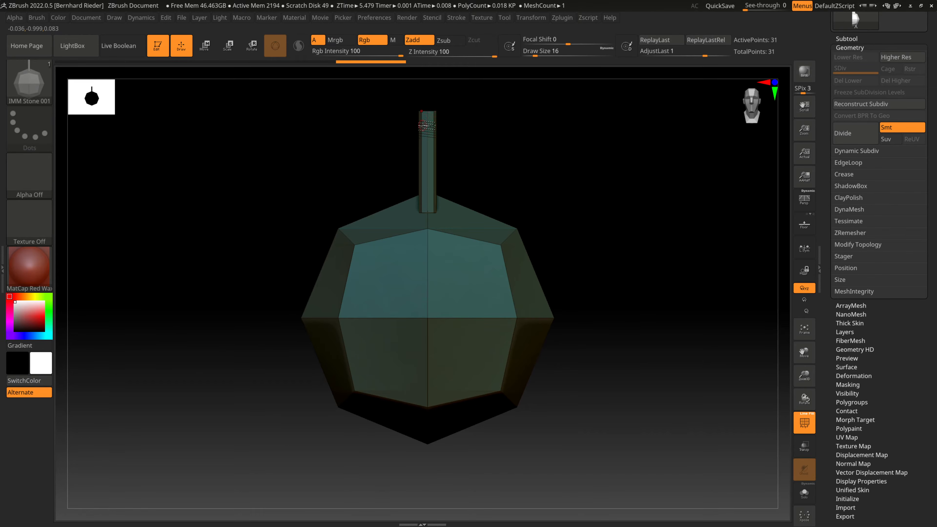
{"action": "mouse_move", "coordinate": [545, 161]}
{"action": "left_mouse_down"}
{"action": "mouse_move", "coordinate": [575, 163]}
{"action": "mouse_move", "coordinate": [588, 329]}
{"action": "mouse_move", "coordinate": [583, 253]}
{"action": "mouse_move", "coordinate": [653, 272]}
{"action": "left_mouse_up"}
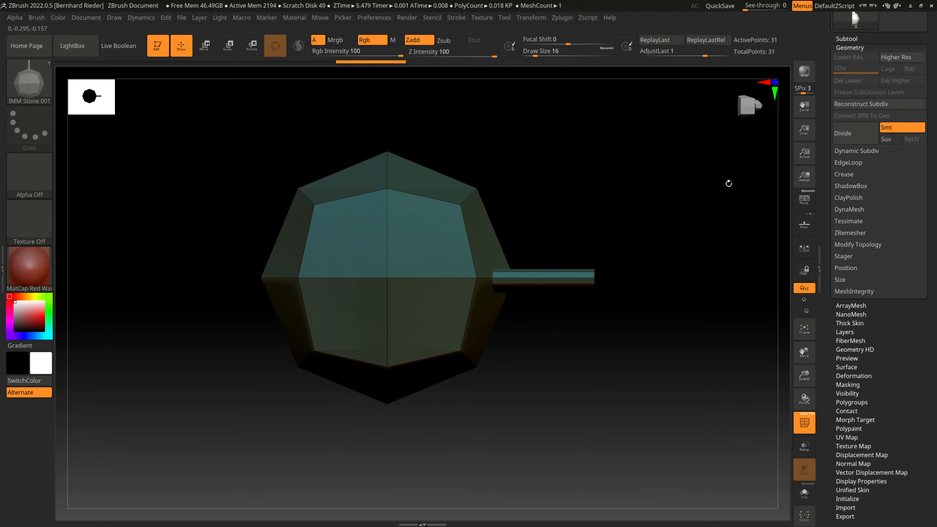
{"action": "mouse_move", "coordinate": [756, 93]}
{"action": "left_mouse_down"}
{"action": "mouse_move", "coordinate": [716, 195]}
{"action": "mouse_move", "coordinate": [540, 171]}
{"action": "mouse_move", "coordinate": [579, 237]}
{"action": "mouse_move", "coordinate": [569, 239]}
{"action": "mouse_move", "coordinate": [611, 253]}
{"action": "mouse_move", "coordinate": [560, 261]}
{"action": "mouse_move", "coordinate": [538, 254]}
{"action": "left_mouse_up"}
{"action": "left_click_drag", "start_coordinate": [224, 173], "coordinate": [546, 235]}
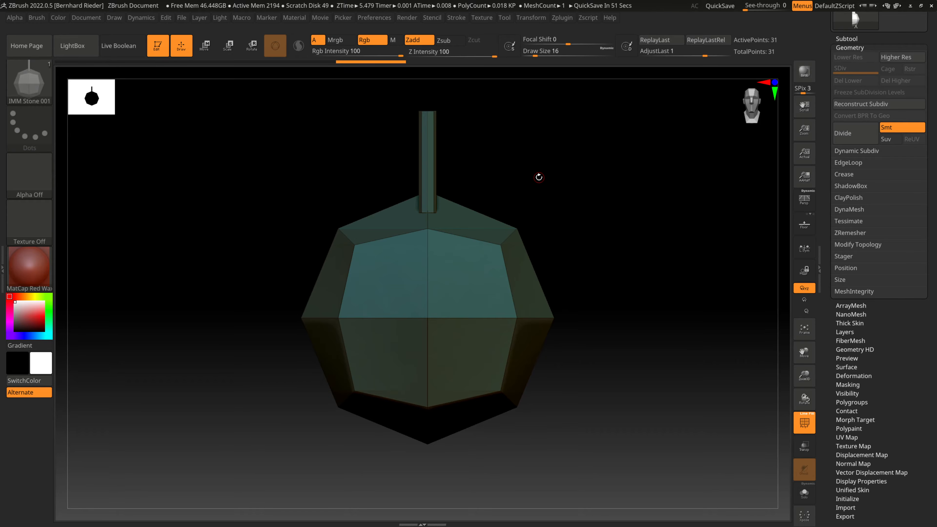
- Toggle the stone's polyframe display off and on to inspect its polygroups and wireframe
{"action": "key", "text": "shift+f"}
{"action": "key", "text": "shift+f"}
{"action": "key", "text": "shift+f"}
{"action": "key", "text": "shift+f"}
{"action": "key", "text": "shift+f"}
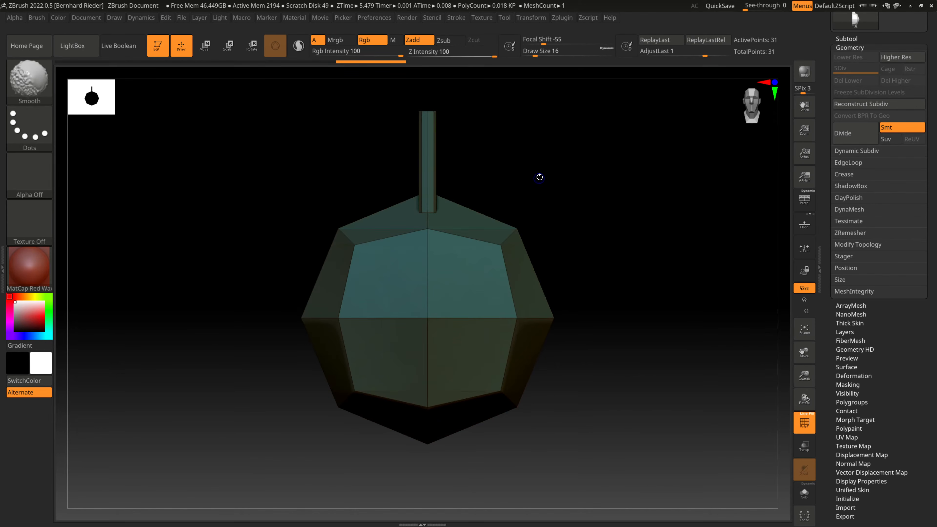
{"action": "key", "text": "shift+f"}
{"action": "key", "text": "shift+f"}
{"action": "key", "text": "shift+f"}
{"action": "key", "text": "shift+f"}
{"action": "key", "text": "shift+f"}
{"action": "key", "text": "shift+f"}
{"action": "key", "text": "shift+f"}
{"action": "key", "text": "shift+f"}
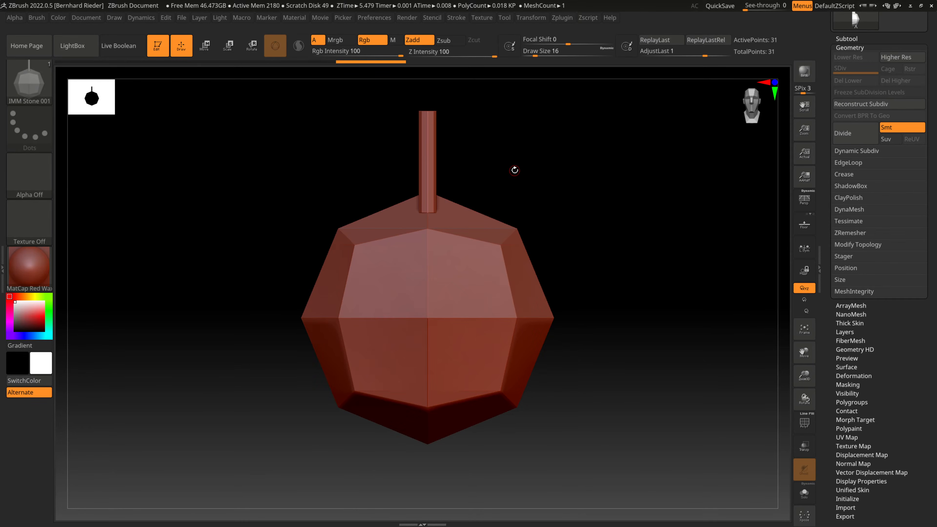
{"action": "key", "text": "shift+f"}
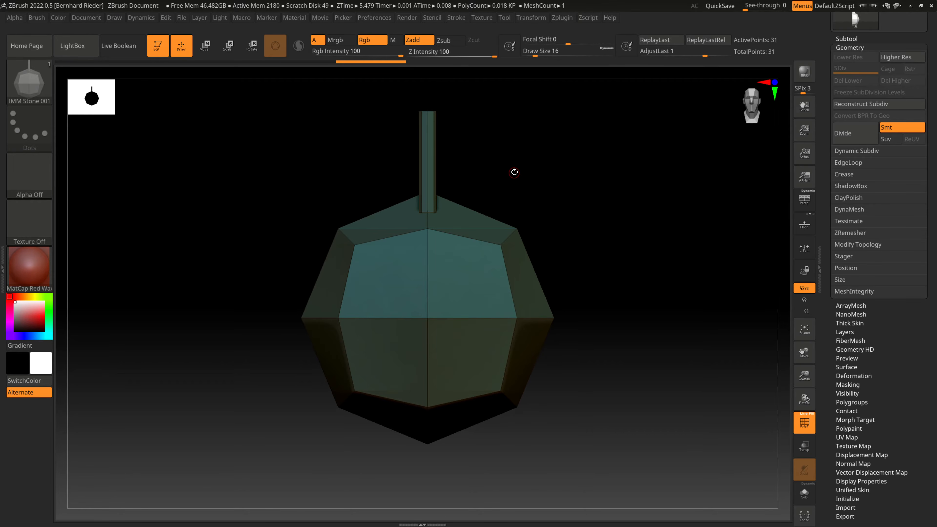
- Collapse the geometry settings and bring up the subtool list containing the imported stone
{"action": "mouse_move", "coordinate": [514, 173]}
{"action": "left_mouse_down"}
{"action": "mouse_move", "coordinate": [540, 156]}
{"action": "mouse_move", "coordinate": [515, 178]}
{"action": "left_mouse_up"}
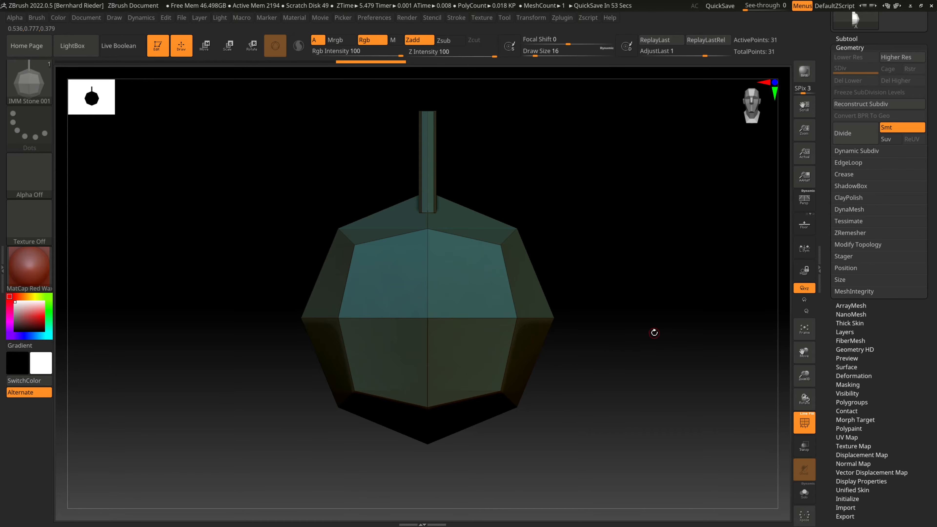
{"action": "left_click_drag", "start_coordinate": [653, 333], "coordinate": [655, 336]}
{"action": "left_click_drag", "start_coordinate": [805, 377], "coordinate": [804, 373]}
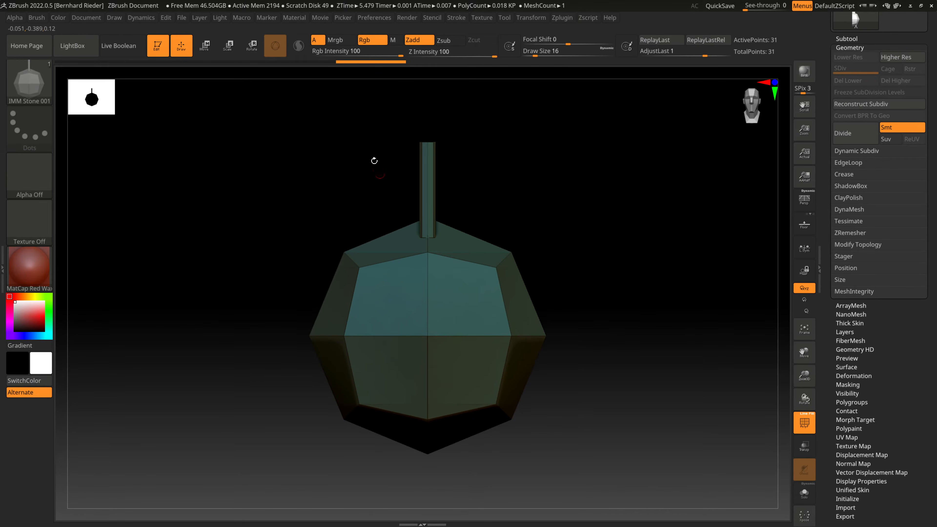
{"action": "left_click_drag", "start_coordinate": [487, 186], "coordinate": [548, 210]}
{"action": "left_click", "coordinate": [859, 48]}
{"action": "left_click", "coordinate": [856, 38]}
{"action": "scroll", "coordinate": [935, 149], "scroll_direction": "up", "scroll_amount": 2}
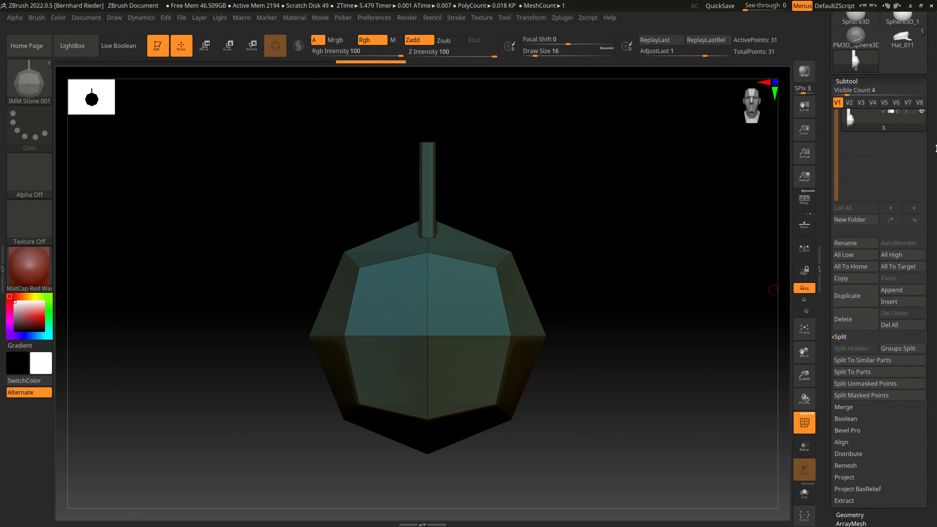
{"action": "mouse_move", "coordinate": [897, 134]}
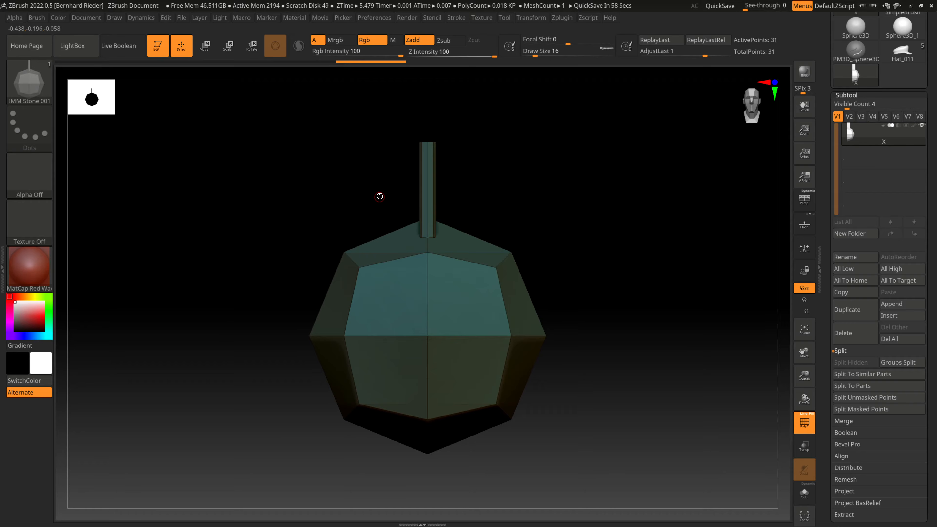
- Flatten the stone with UV Master and inspect the UV islands of the stone and its string piece
{"action": "left_click", "coordinate": [571, 20]}
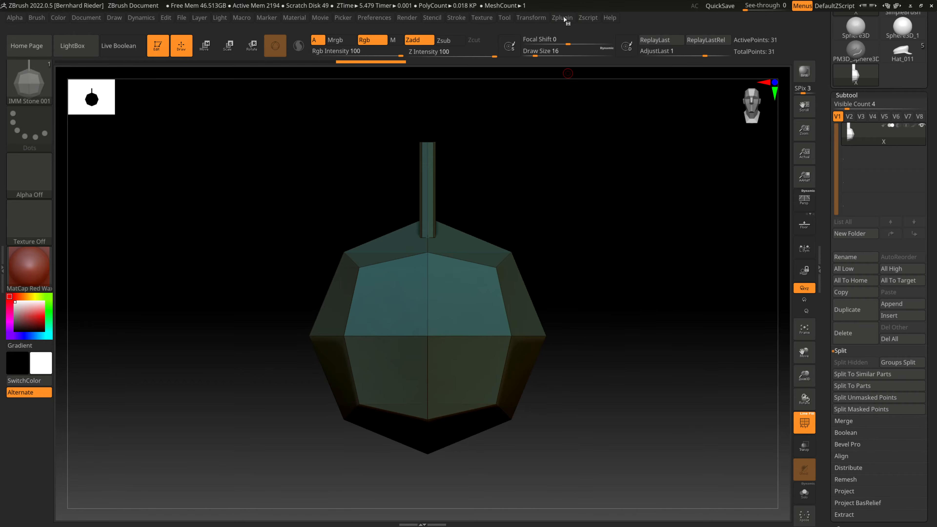
{"action": "left_click", "coordinate": [564, 19]}
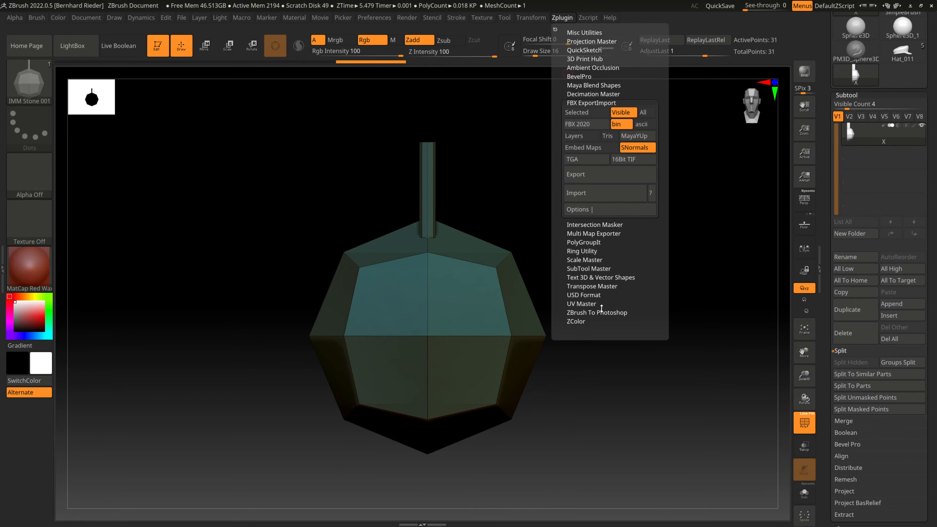
{"action": "left_click", "coordinate": [588, 304]}
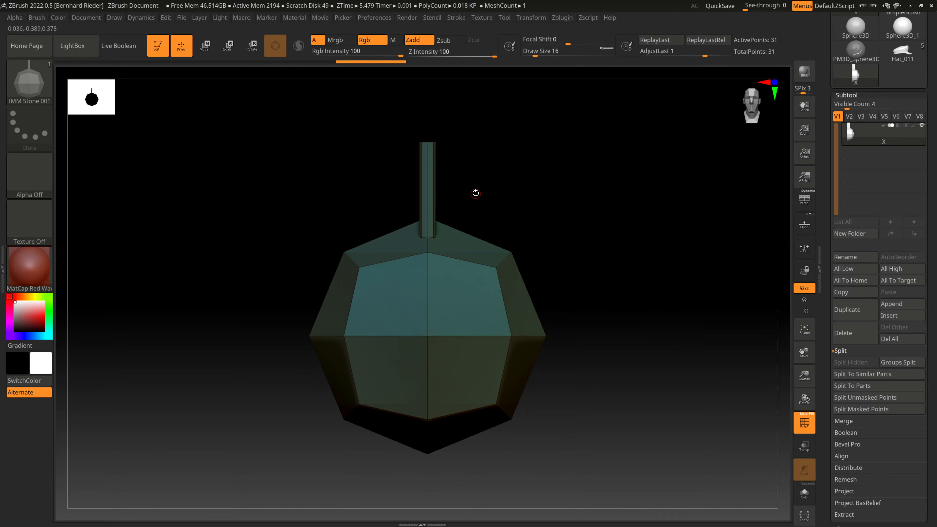
{"action": "left_click_drag", "start_coordinate": [476, 193], "coordinate": [394, 195]}
{"action": "mouse_move", "coordinate": [510, 187]}
{"action": "left_mouse_down"}
{"action": "mouse_move", "coordinate": [540, 190]}
{"action": "mouse_move", "coordinate": [510, 195]}
{"action": "left_mouse_up"}
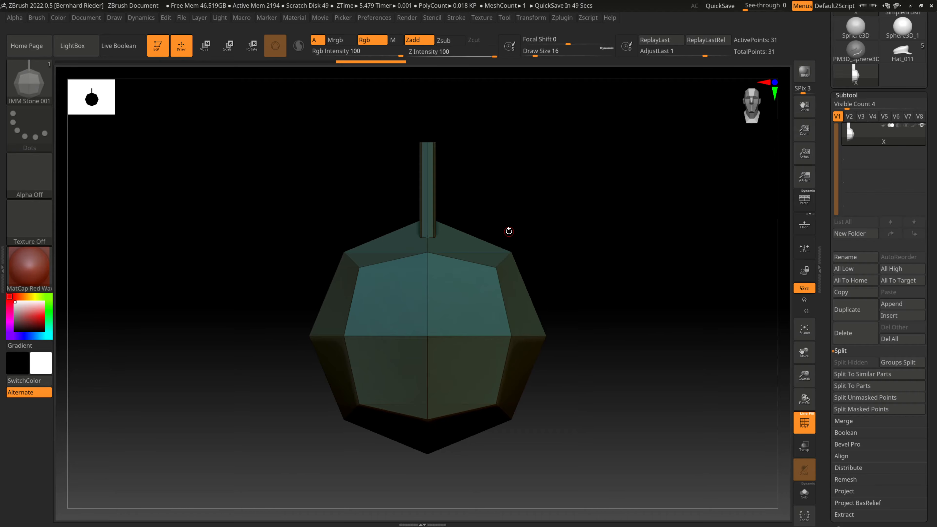
{"action": "left_click", "coordinate": [567, 22]}
{"action": "left_click", "coordinate": [584, 364]}
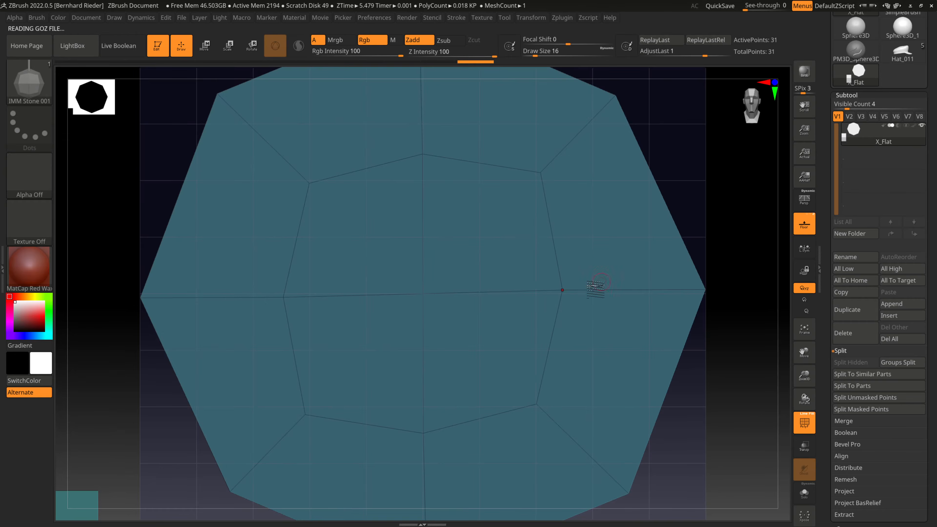
{"action": "left_click_drag", "start_coordinate": [805, 377], "coordinate": [800, 313]}
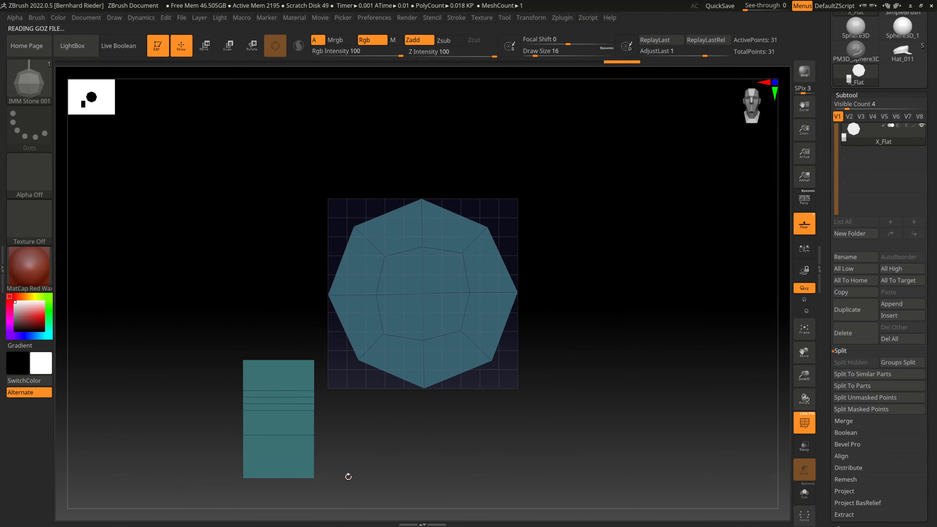
- Switch to 3ds Max, add an Unwrap UVW modifier to the stone, and open its UV editor
{"action": "key", "text": "super"}
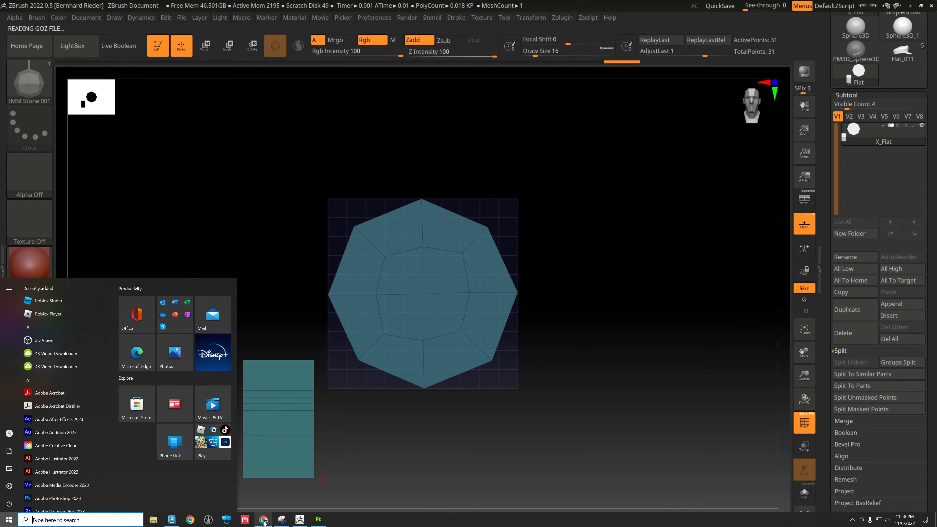
{"action": "left_click", "coordinate": [171, 521]}
{"action": "middle_click_drag", "start_coordinate": [370, 270], "coordinate": [453, 232], "text": "alt"}
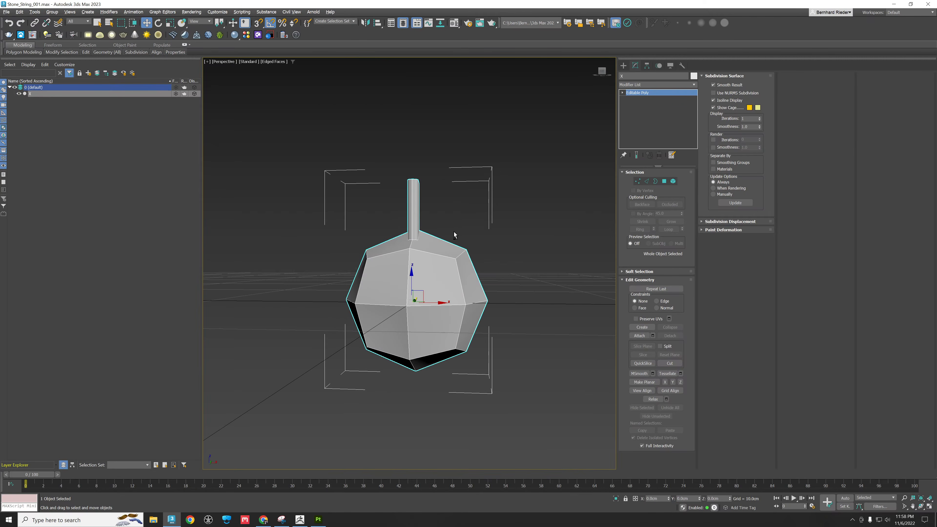
{"action": "middle_click_drag", "start_coordinate": [594, 162], "coordinate": [557, 164], "text": "alt"}
{"action": "left_click", "coordinate": [693, 84]}
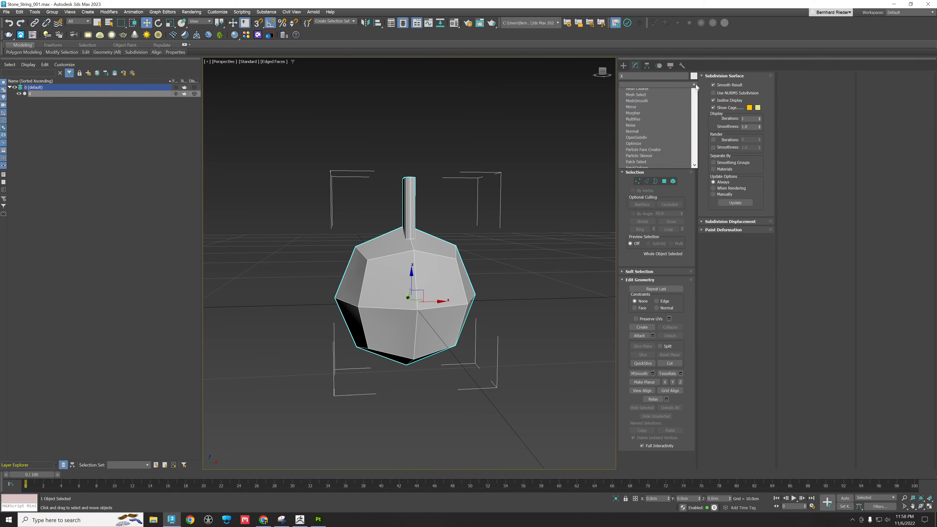
{"action": "scroll", "coordinate": [671, 286], "scroll_direction": "down", "scroll_amount": 15}
{"action": "left_click", "coordinate": [653, 401]}
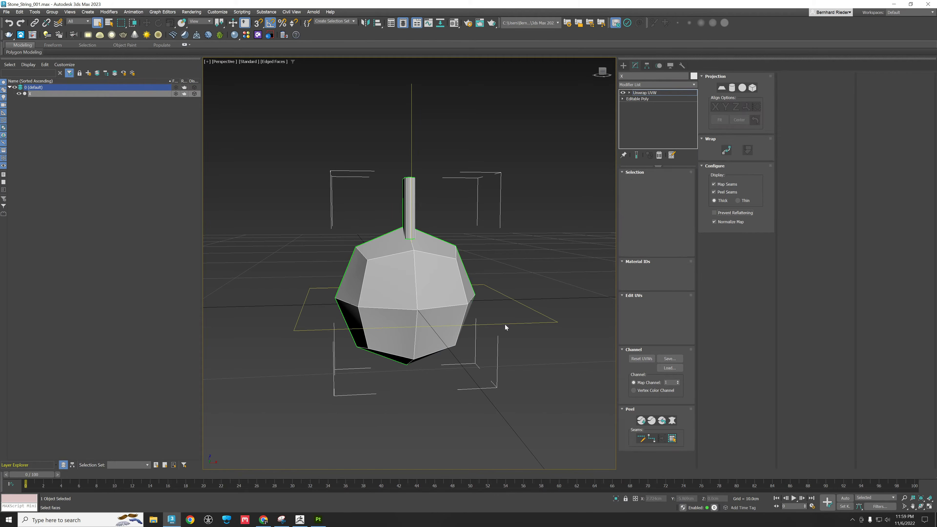
{"action": "left_click", "coordinate": [653, 329]}
{"action": "left_click", "coordinate": [333, 258]}
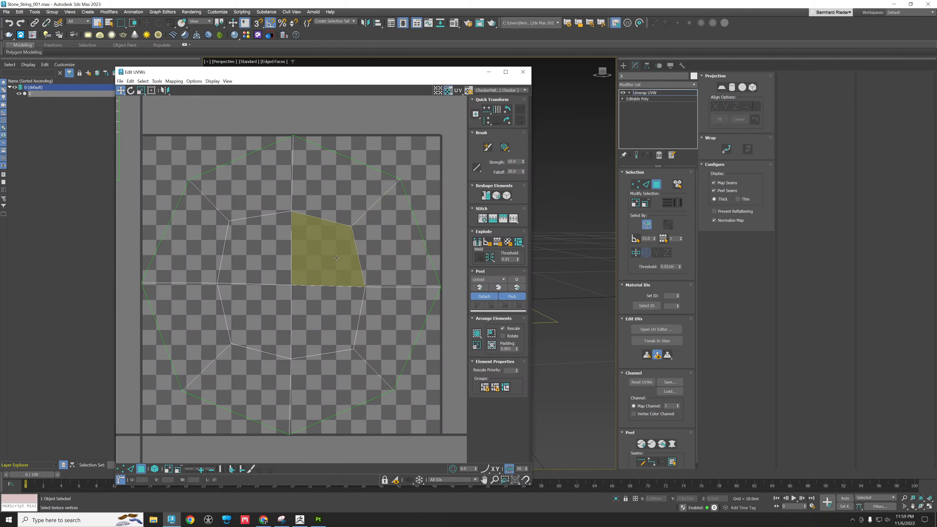
- Select the string's UV island lying outside the UV tile and scale it down
{"action": "scroll", "coordinate": [336, 262], "scroll_direction": "down", "scroll_amount": 4}
{"action": "scroll", "coordinate": [336, 261], "scroll_direction": "up", "scroll_amount": 4}
{"action": "scroll", "coordinate": [336, 261], "scroll_direction": "down", "scroll_amount": 2}
{"action": "left_click", "coordinate": [141, 119]}
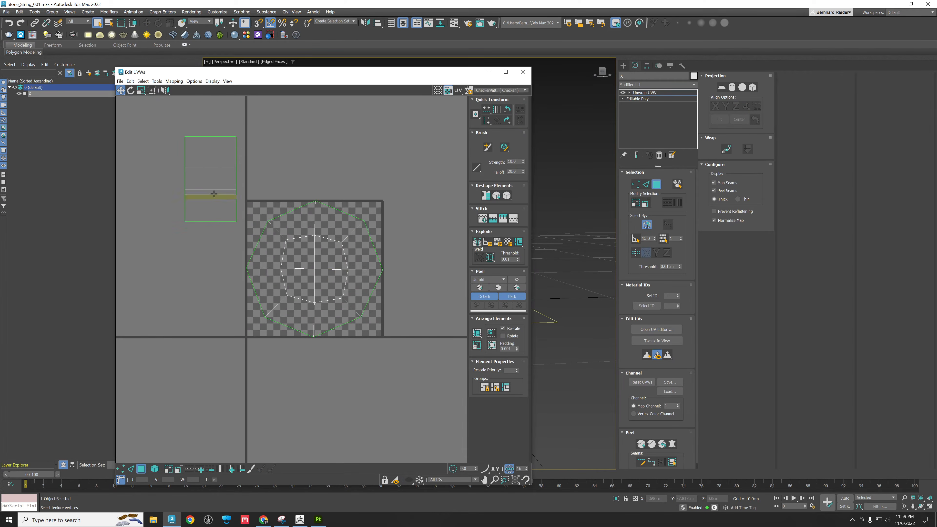
{"action": "left_click_drag", "start_coordinate": [141, 120], "coordinate": [240, 224]}
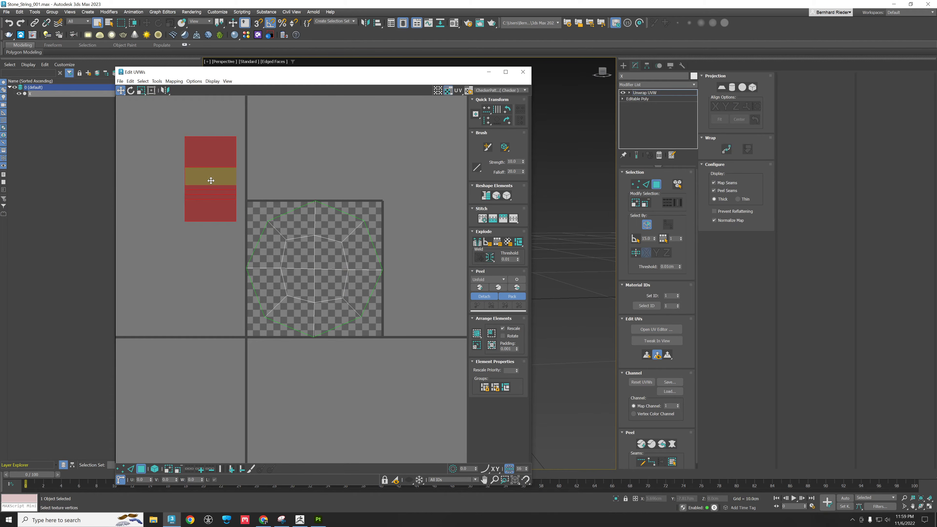
{"action": "right_click", "coordinate": [209, 178]}
{"action": "left_click", "coordinate": [218, 198]}
{"action": "left_click_drag", "start_coordinate": [210, 174], "coordinate": [245, 214]}
- Fit the reduced string UV island into the empty upper-left corner of the UV tile, then close the UV editor and leave polygon selection
{"action": "key", "text": "w"}
{"action": "scroll", "coordinate": [257, 217], "scroll_direction": "up", "scroll_amount": 7}
{"action": "right_click", "coordinate": [259, 204]}
{"action": "left_click", "coordinate": [270, 224]}
{"action": "right_click", "coordinate": [266, 204]}
{"action": "left_click", "coordinate": [273, 212]}
{"action": "scroll", "coordinate": [268, 226], "scroll_direction": "down", "scroll_amount": 5}
{"action": "scroll", "coordinate": [268, 226], "scroll_direction": "down", "scroll_amount": 3}
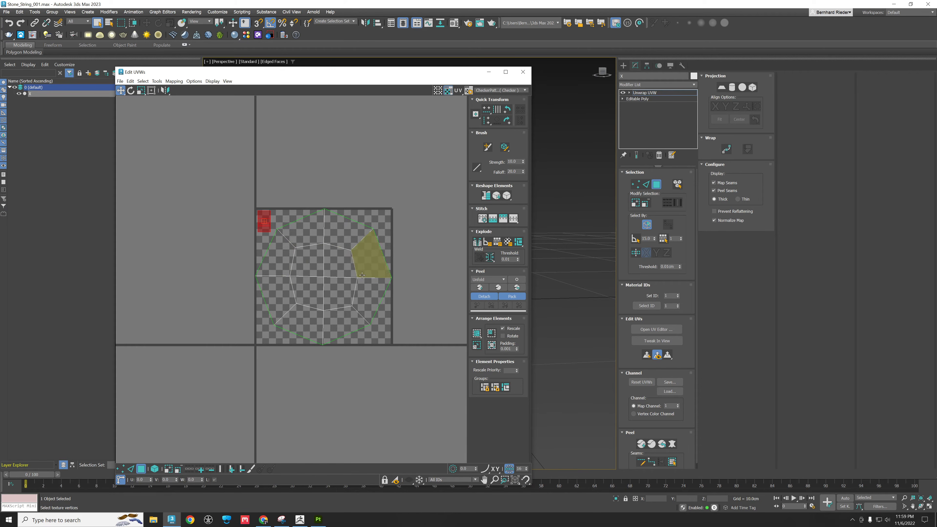
{"action": "scroll", "coordinate": [337, 251], "scroll_direction": "up", "scroll_amount": 4}
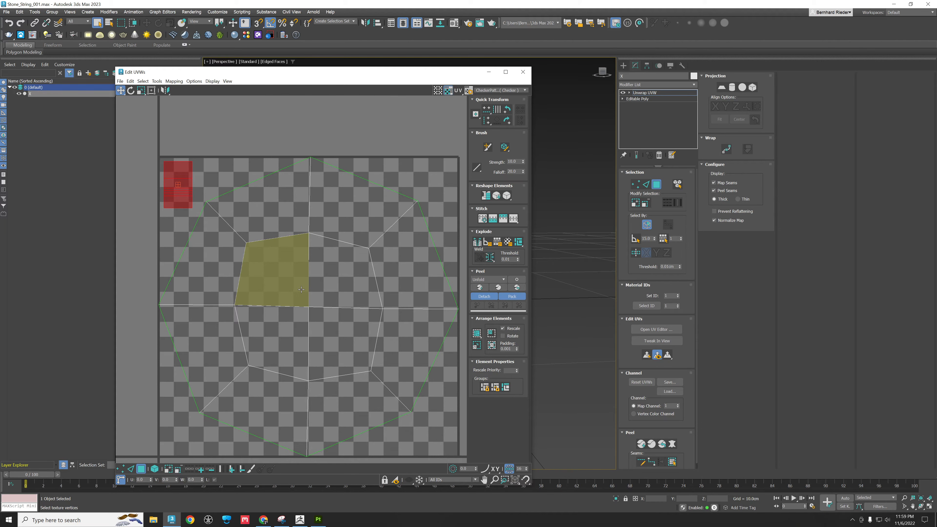
{"action": "scroll", "coordinate": [301, 290], "scroll_direction": "down", "scroll_amount": 3}
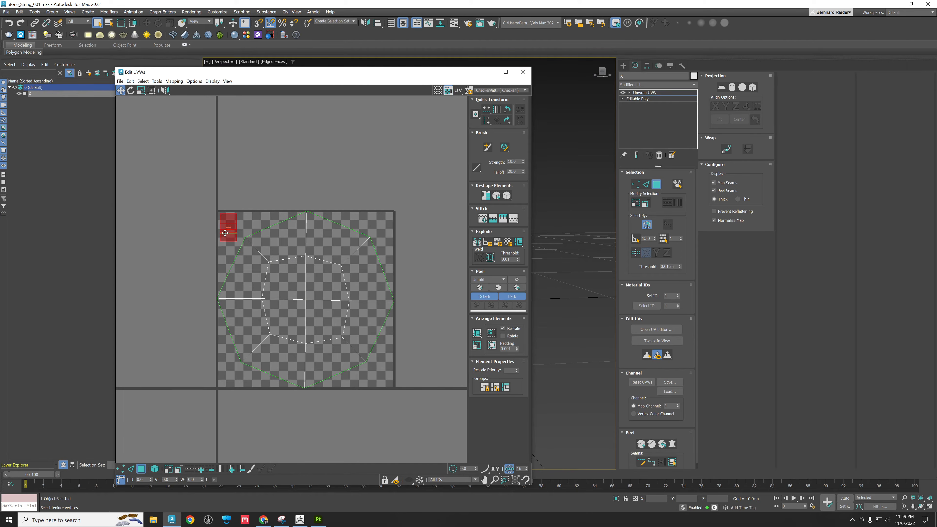
{"action": "left_click", "coordinate": [523, 73]}
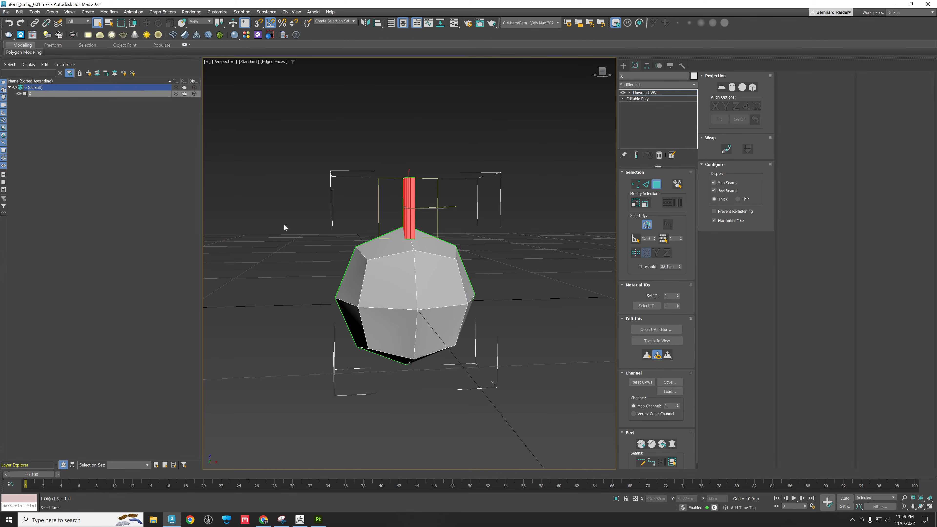
{"action": "left_click", "coordinate": [657, 184]}
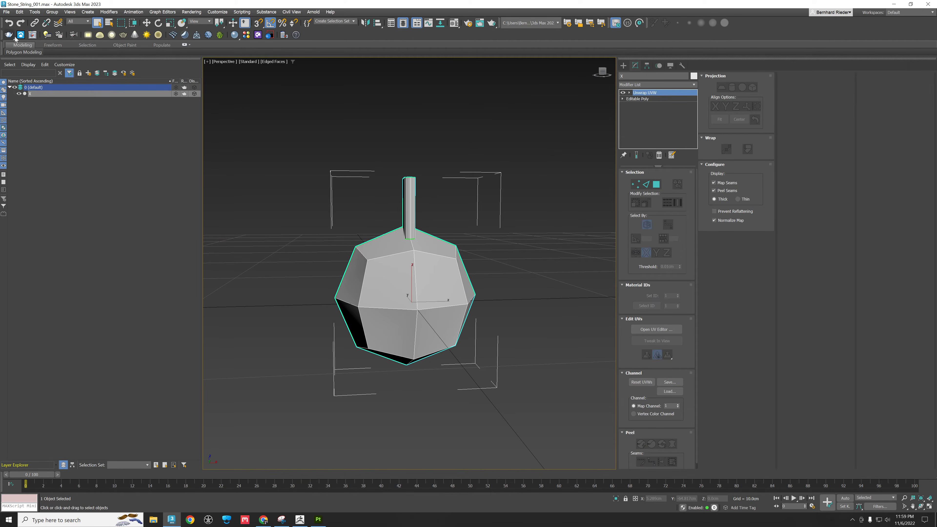
- Save the 3ds Max scene and select the whole stone-and-string object for export
{"action": "left_click", "coordinate": [6, 11]}
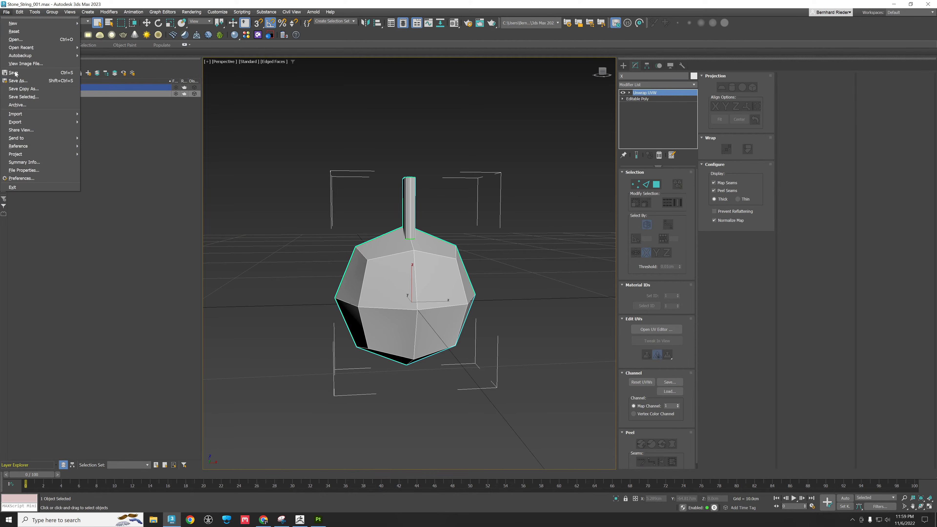
{"action": "left_click", "coordinate": [15, 72]}
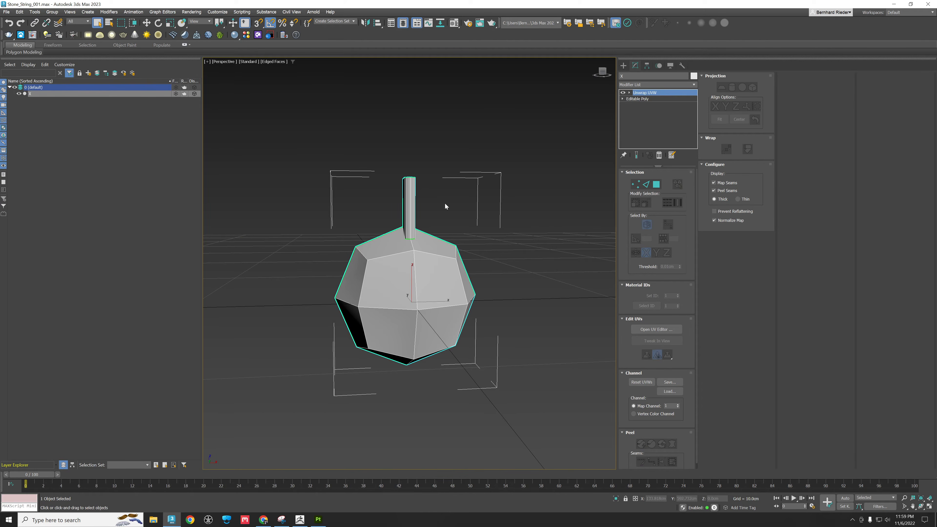
{"action": "left_click", "coordinate": [429, 187]}
{"action": "left_click", "coordinate": [6, 12]}
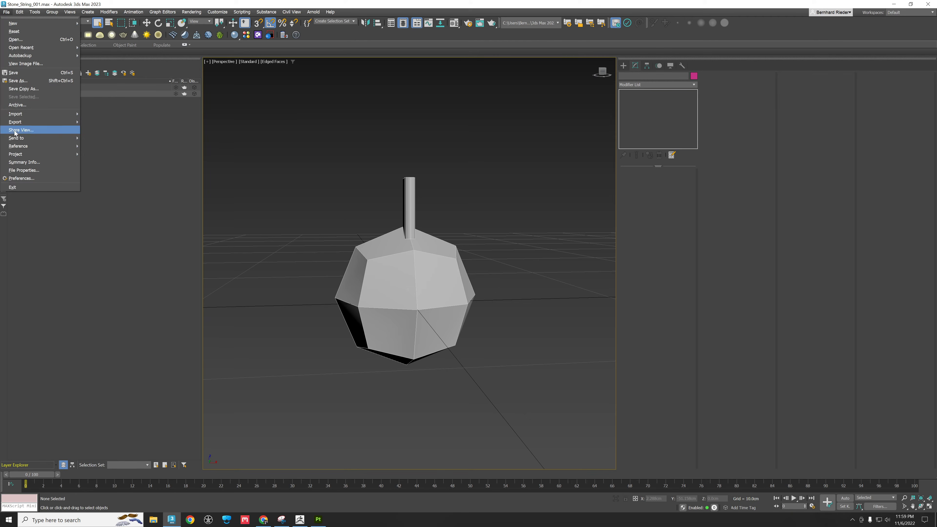
{"action": "mouse_move", "coordinate": [22, 122]}
{"action": "left_click", "coordinate": [433, 159]}
{"action": "left_click_drag", "start_coordinate": [531, 375], "coordinate": [352, 172]}
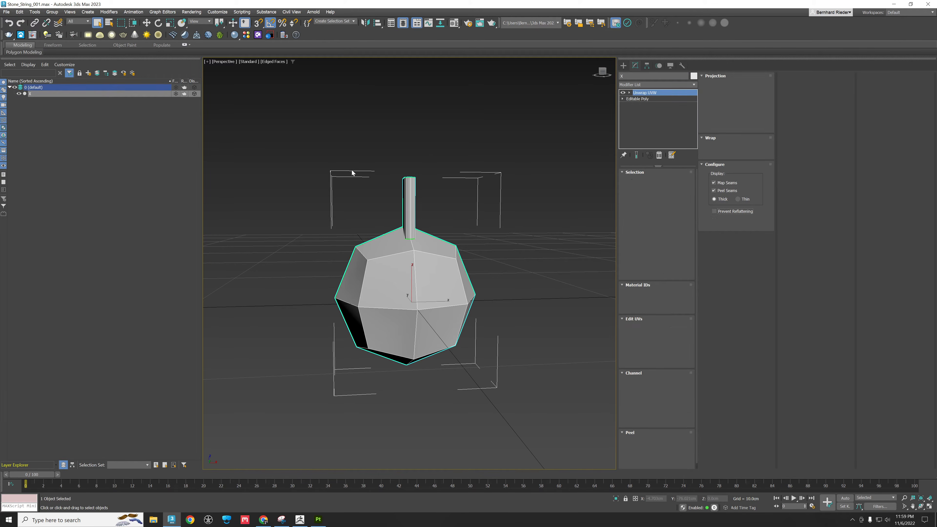
- Export only the selected object as FBX, overwriting Stone_X in the Hat_3 folder and keeping the current export options
{"action": "left_click", "coordinate": [6, 12]}
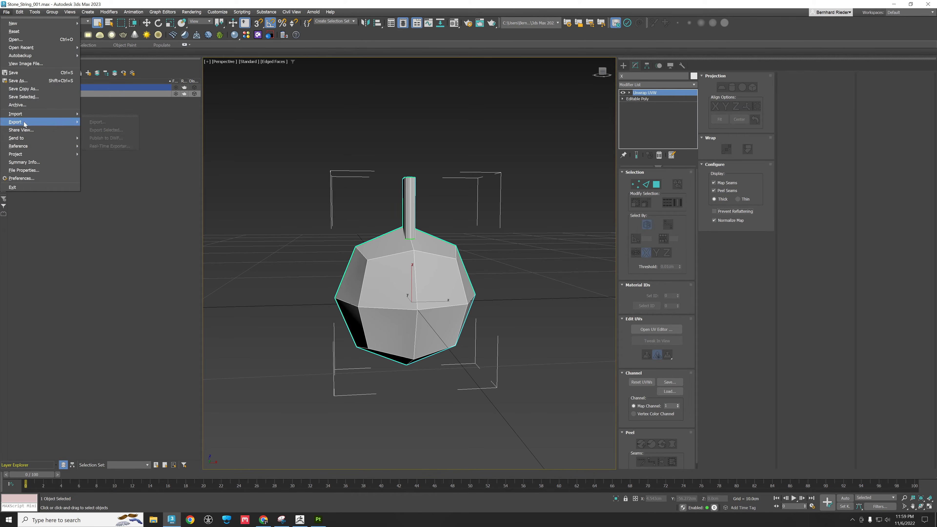
{"action": "mouse_move", "coordinate": [22, 122]}
{"action": "left_click", "coordinate": [107, 130]}
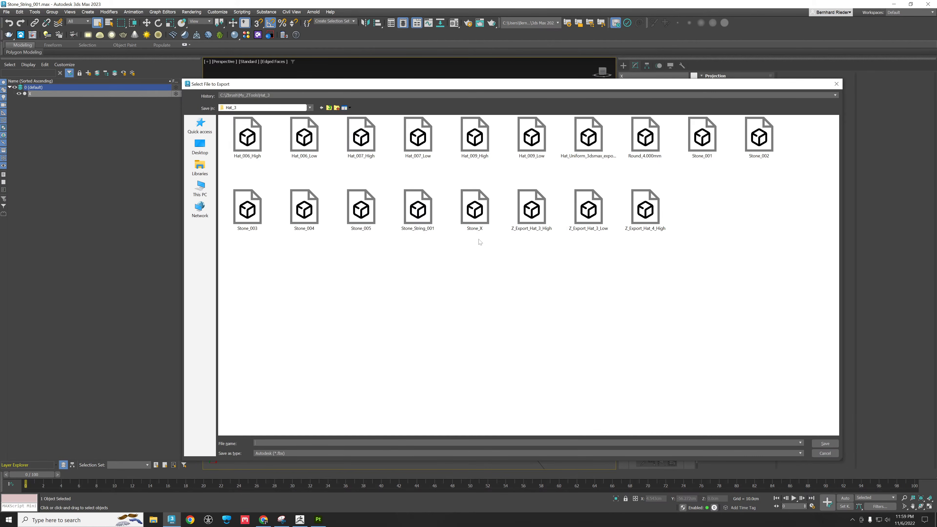
{"action": "left_click", "coordinate": [485, 218]}
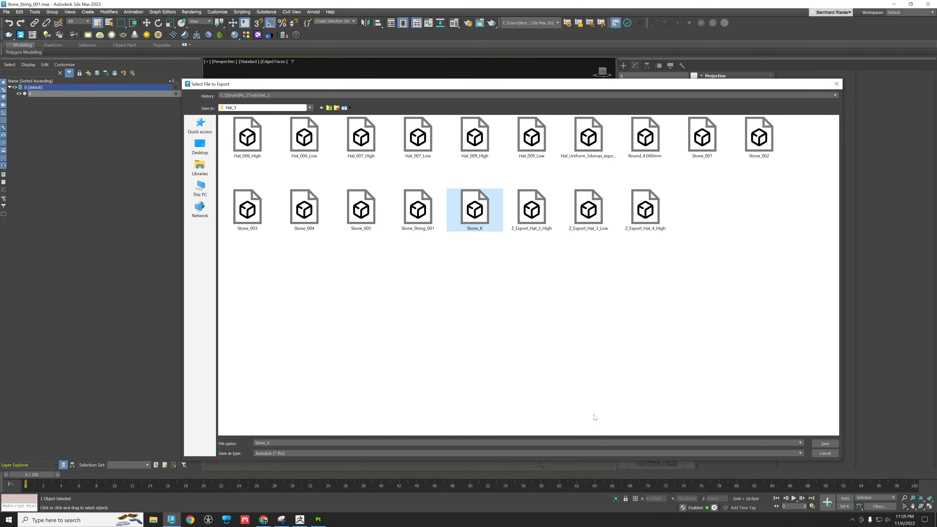
{"action": "left_click", "coordinate": [824, 444]}
{"action": "left_click", "coordinate": [486, 272]}
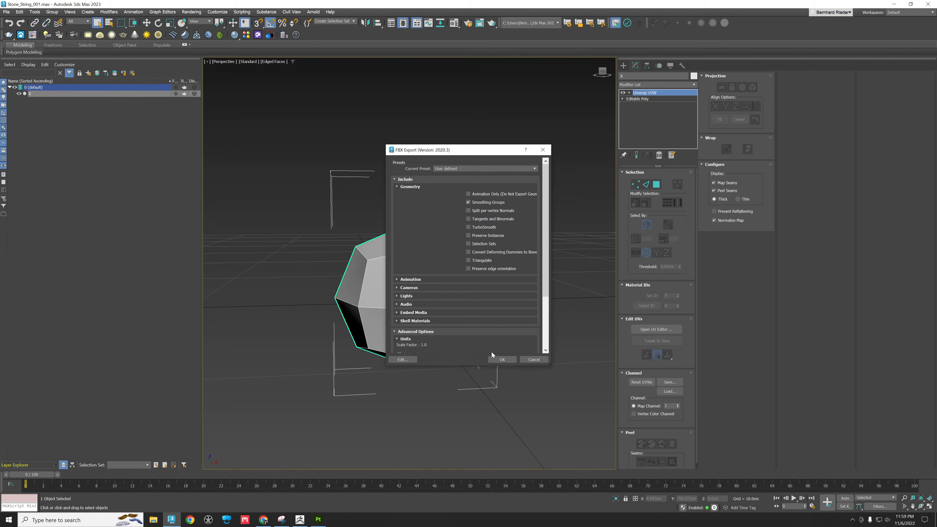
{"action": "left_click", "coordinate": [502, 359]}
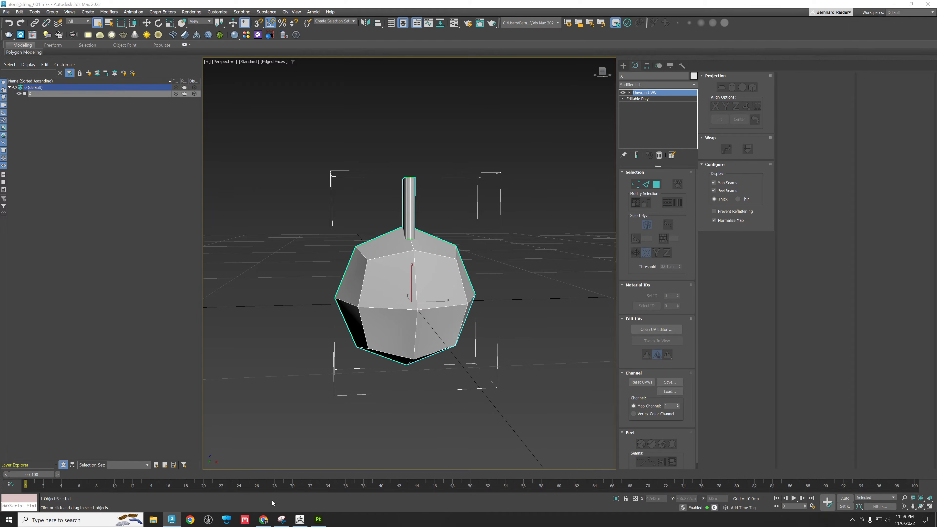
- Switch to ZBrush and unflatten the UV layout to restore the 3D stone
{"action": "left_click", "coordinate": [300, 520]}
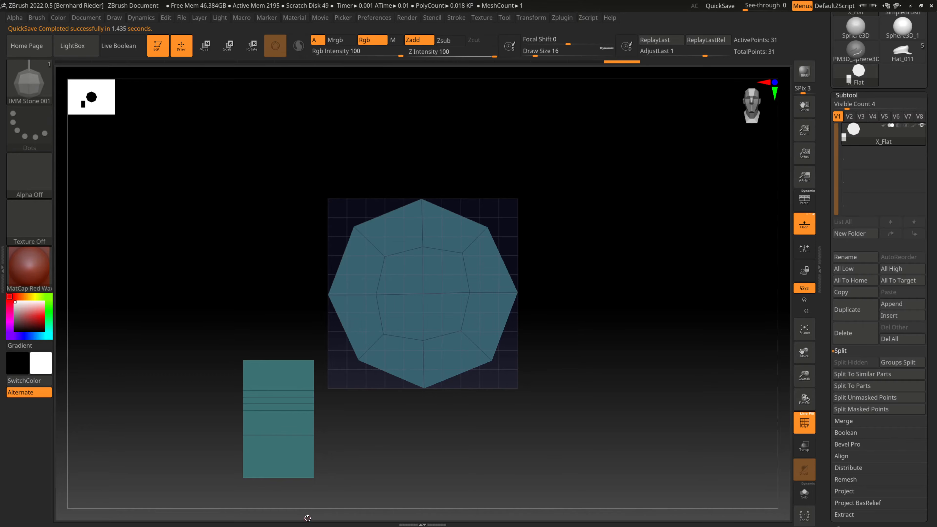
{"action": "left_click", "coordinate": [569, 20]}
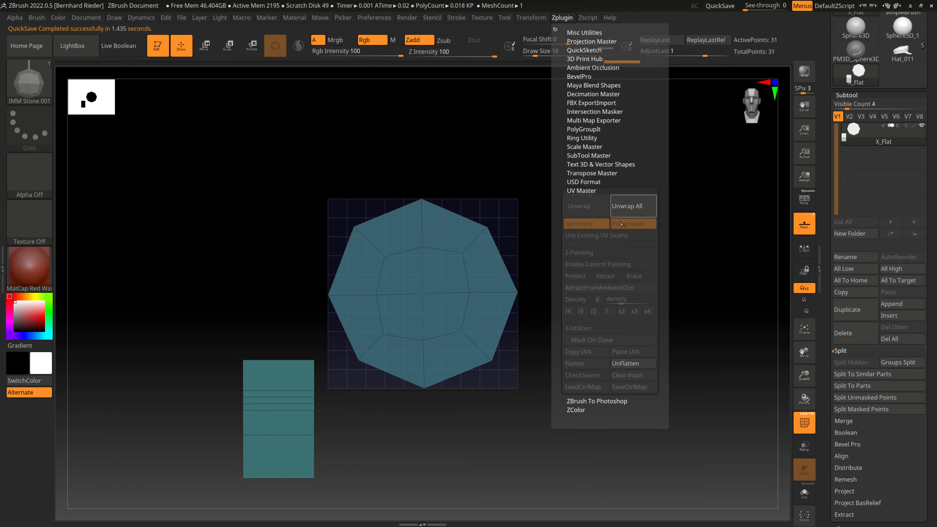
{"action": "left_click", "coordinate": [627, 366]}
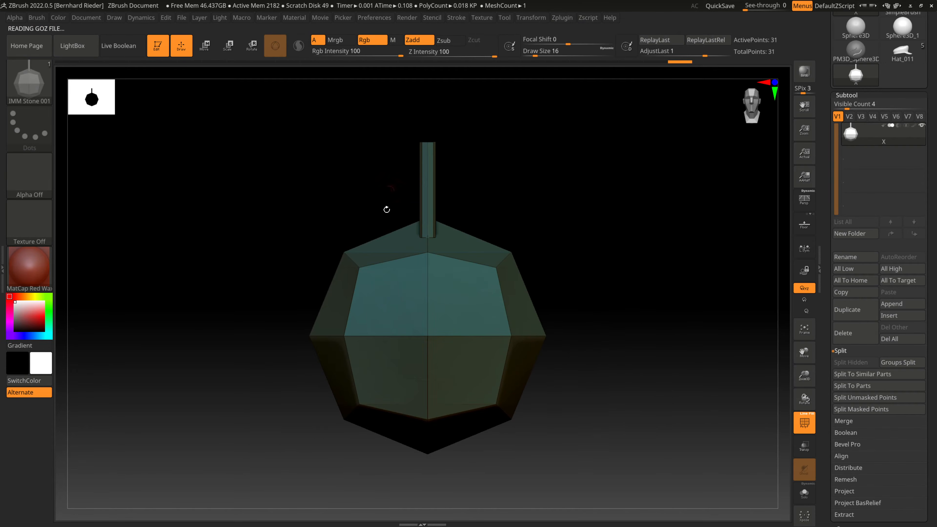
- Unwrap the stone with UV Master using Symmetry and Polygroups, inspect the flattened UV islands, and unflatten the mesh
{"action": "left_click", "coordinate": [563, 19]}
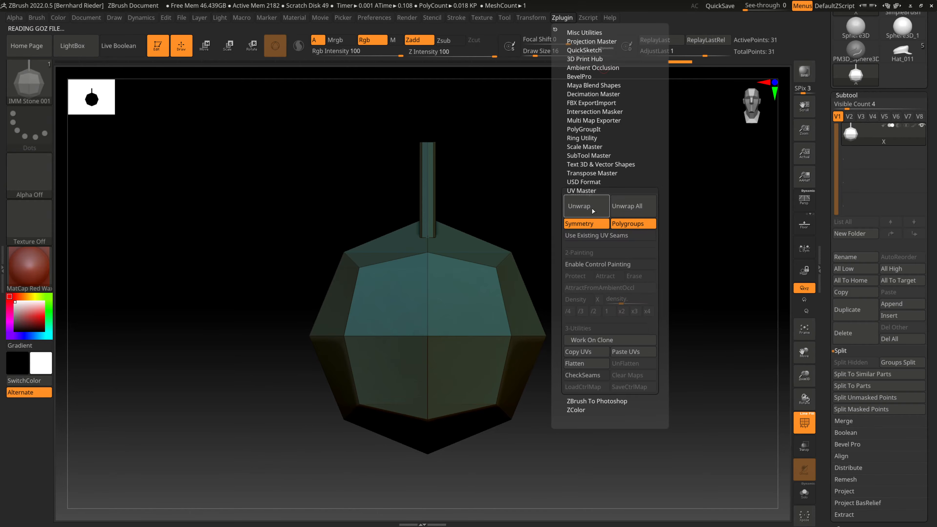
{"action": "left_click", "coordinate": [574, 203]}
{"action": "left_click", "coordinate": [560, 17]}
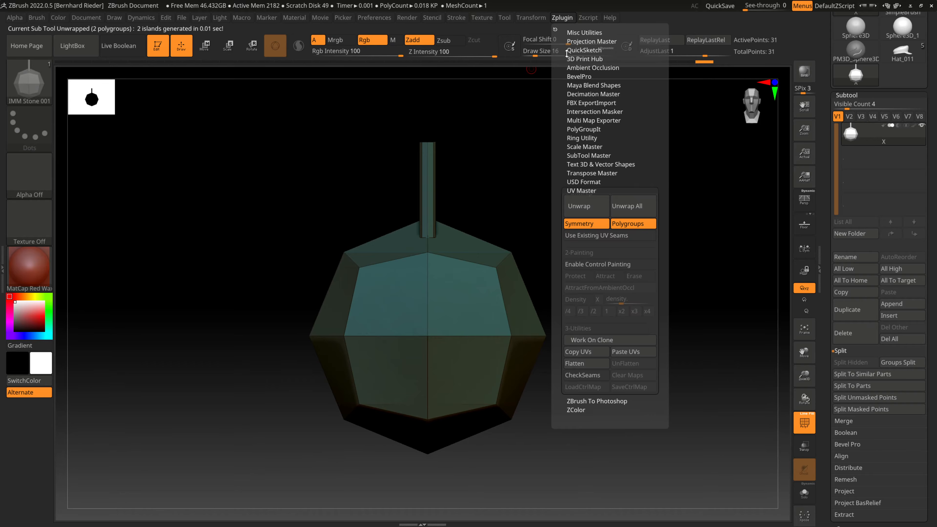
{"action": "left_click", "coordinate": [584, 365]}
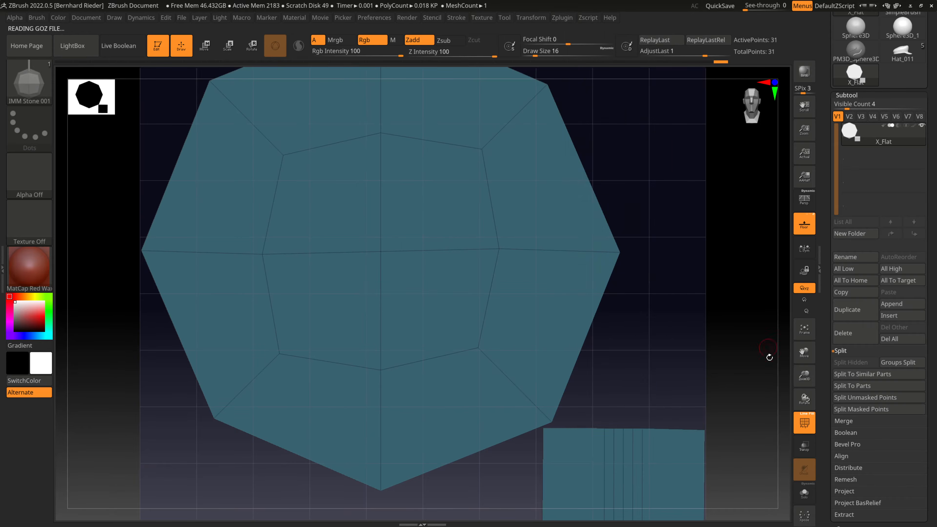
{"action": "left_click_drag", "start_coordinate": [804, 375], "coordinate": [797, 352]}
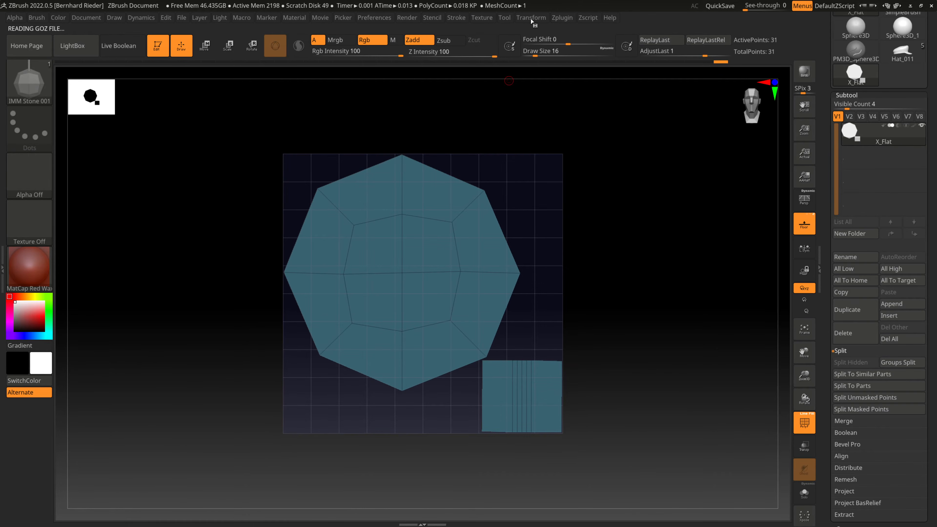
{"action": "left_click", "coordinate": [563, 17]}
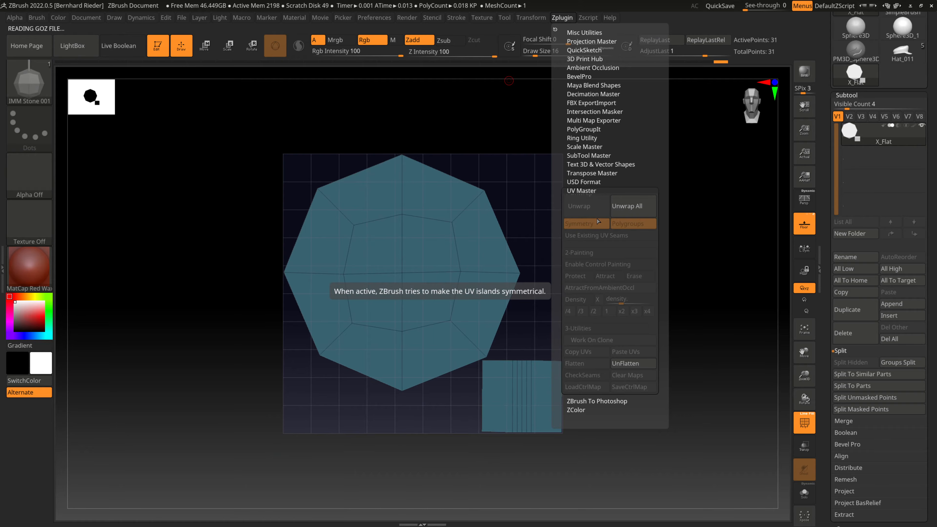
{"action": "left_click", "coordinate": [627, 363]}
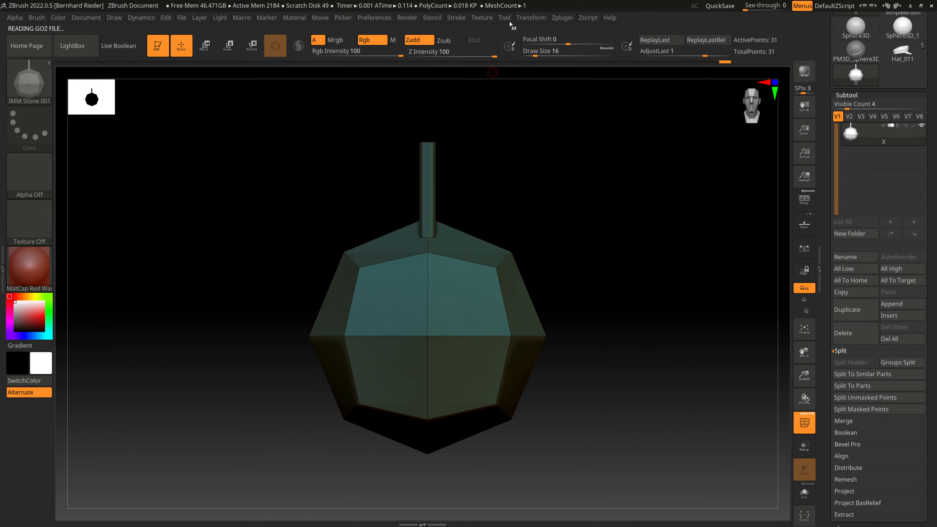
- Save the stone-and-string tool in the Hat_3 folder, overwriting Stone_String_001
{"action": "left_click", "coordinate": [504, 18]}
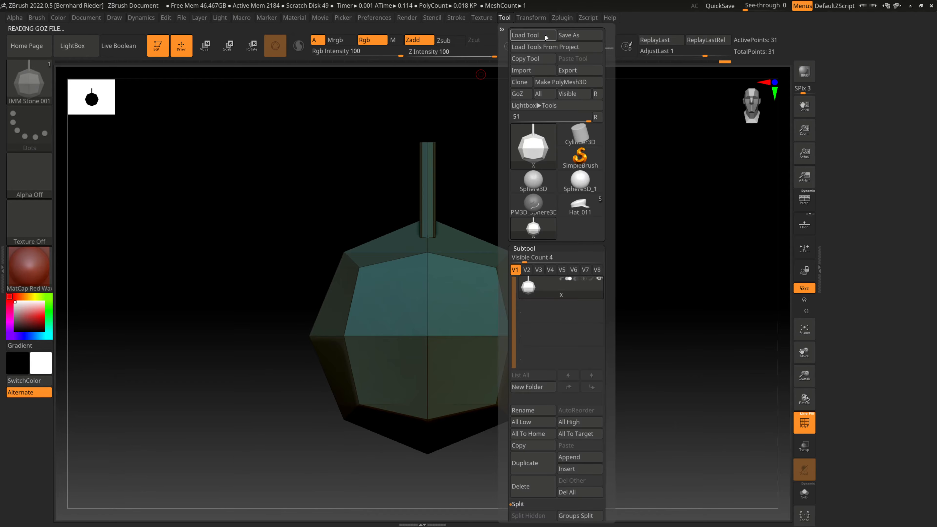
{"action": "left_click", "coordinate": [570, 35]}
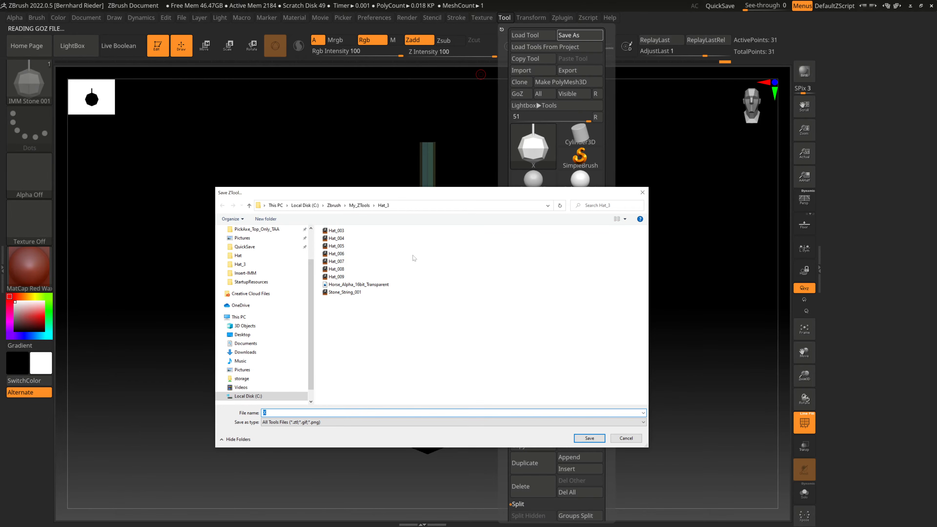
{"action": "left_click", "coordinate": [347, 293]}
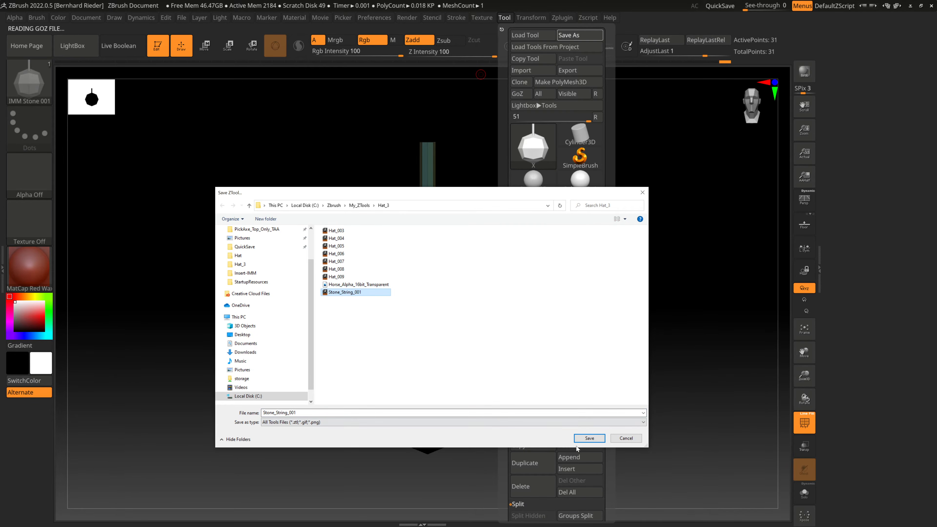
{"action": "left_click", "coordinate": [587, 439]}
{"action": "left_click", "coordinate": [486, 260]}
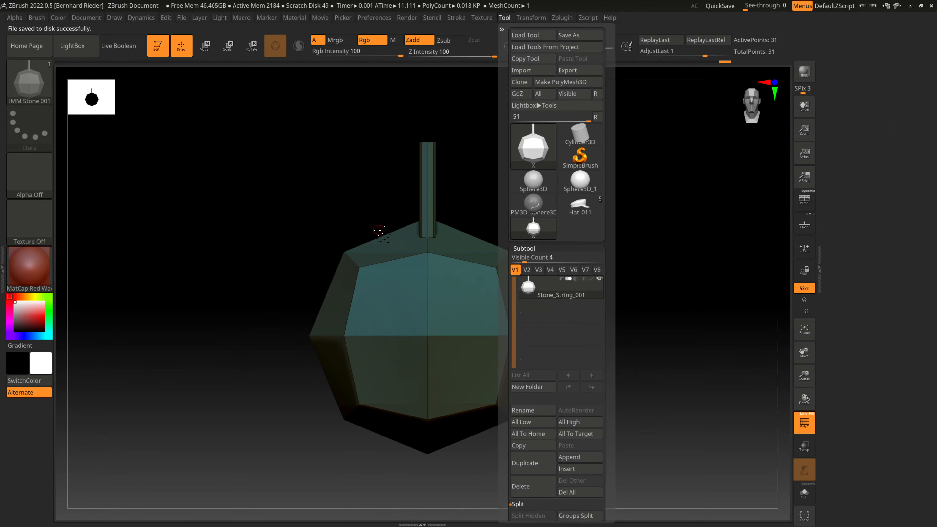
{"action": "mouse_move", "coordinate": [630, 268]}
{"action": "left_mouse_down"}
{"action": "mouse_move", "coordinate": [608, 262]}
{"action": "mouse_move", "coordinate": [626, 266]}
{"action": "mouse_move", "coordinate": [592, 230]}
{"action": "mouse_move", "coordinate": [576, 229]}
{"action": "mouse_move", "coordinate": [623, 231]}
{"action": "mouse_move", "coordinate": [581, 225]}
{"action": "left_mouse_up"}
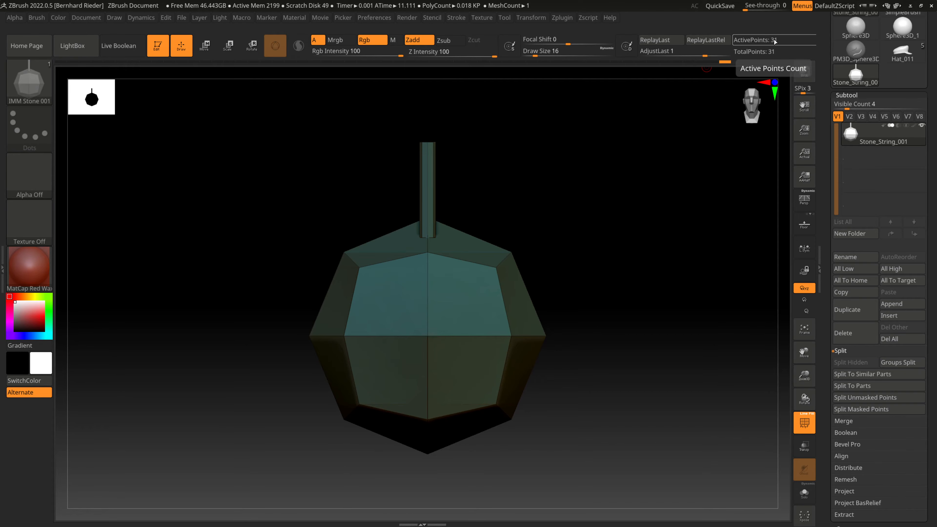
- Switch to 3ds Max, toggle the viewport statistics for the stone mesh, and return to ZBrush
{"action": "key", "text": "super"}
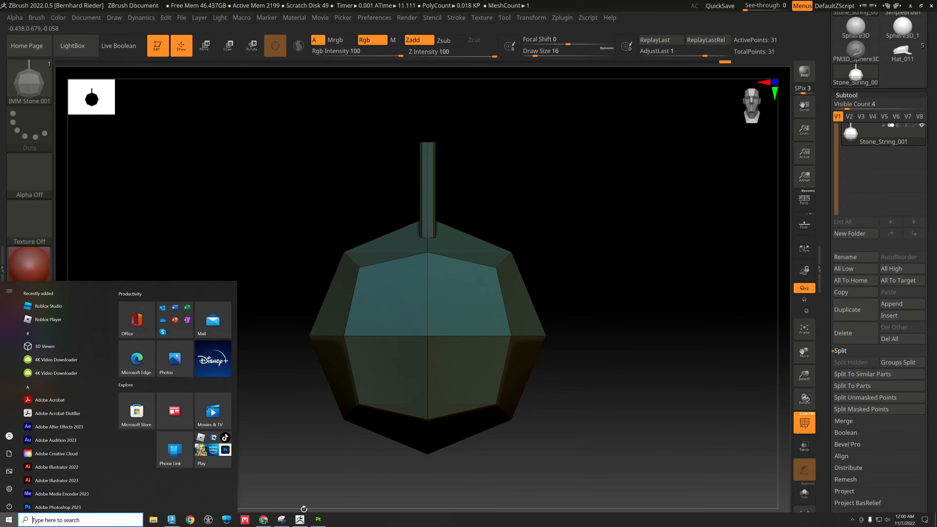
{"action": "left_click", "coordinate": [171, 519]}
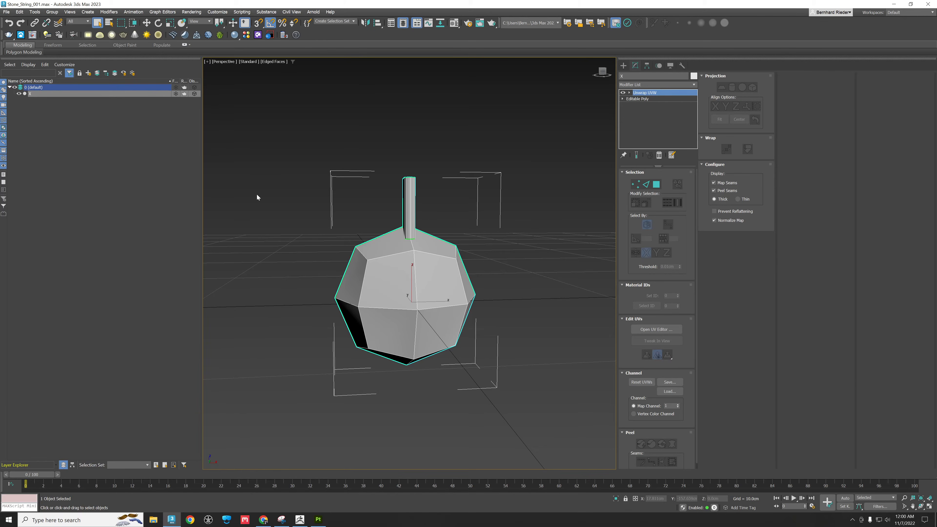
{"action": "key", "text": "7"}
{"action": "left_click", "coordinate": [300, 519]}
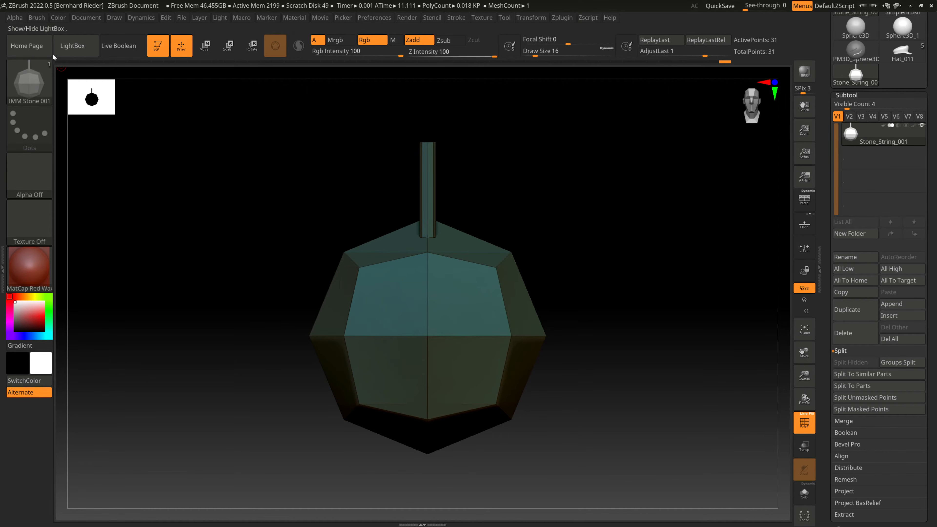
- Create a new InsertMesh brush from the active stone-and-string mesh instead of appending it to the current brush
{"action": "left_click", "coordinate": [37, 18]}
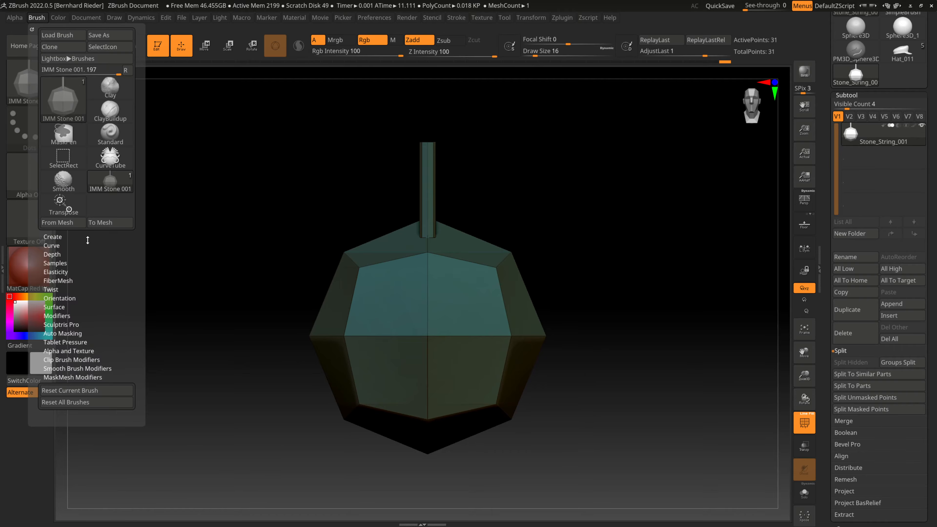
{"action": "left_click", "coordinate": [55, 237]}
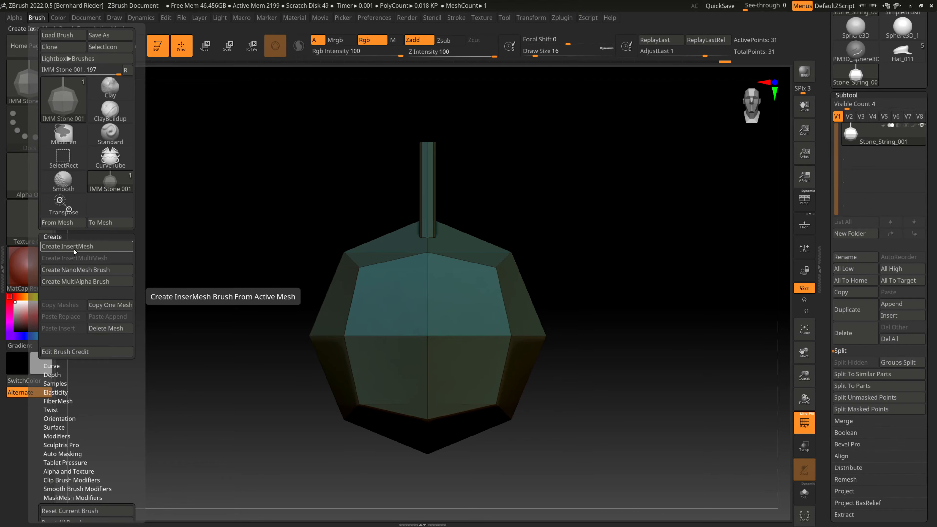
{"action": "left_click", "coordinate": [94, 247]}
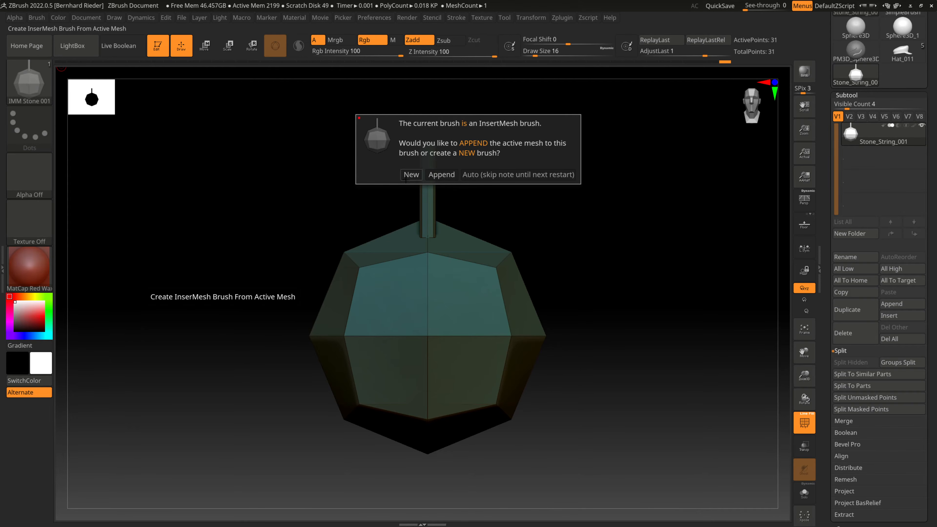
{"action": "left_click", "coordinate": [412, 174]}
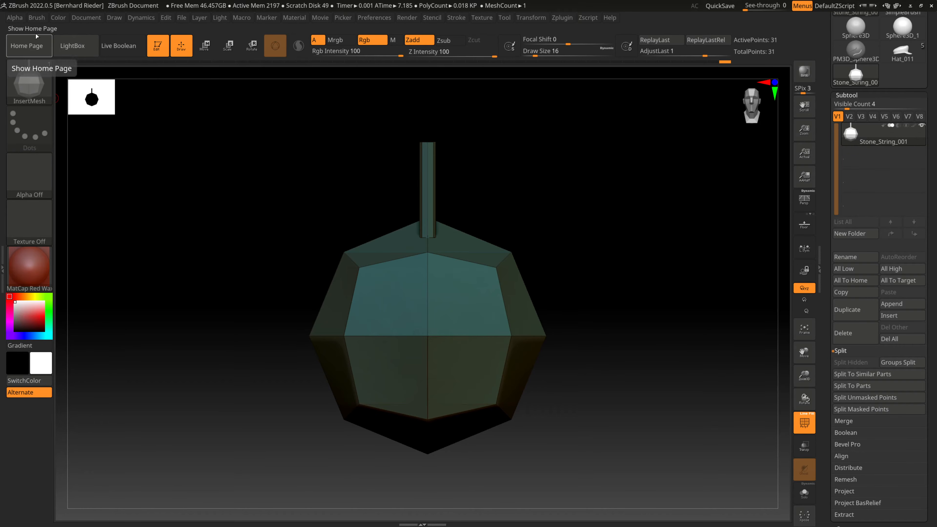
- Save the new insert mesh brush in the StartupResources folder, overwriting IMM_Stone_001, and reopen the brush settings
{"action": "left_click", "coordinate": [37, 18]}
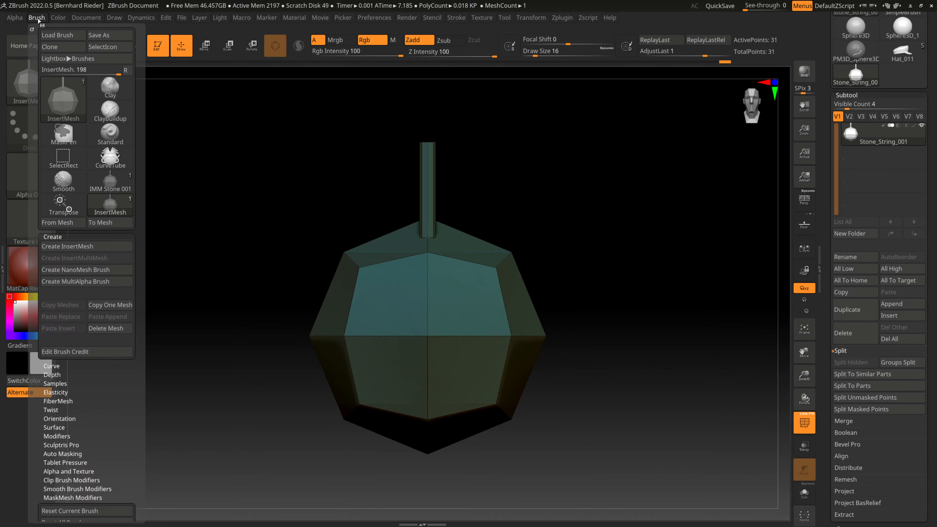
{"action": "left_click", "coordinate": [109, 36]}
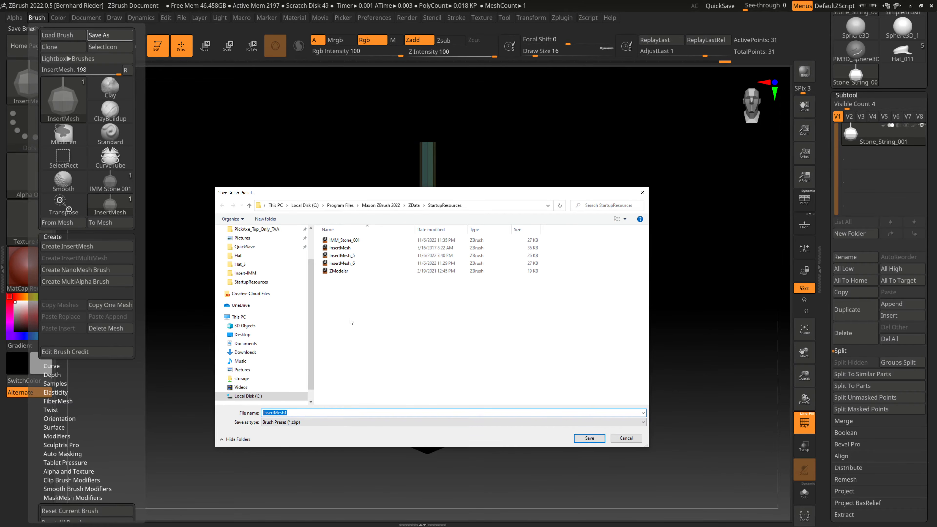
{"action": "left_click", "coordinate": [344, 240]}
{"action": "left_click", "coordinate": [592, 440]}
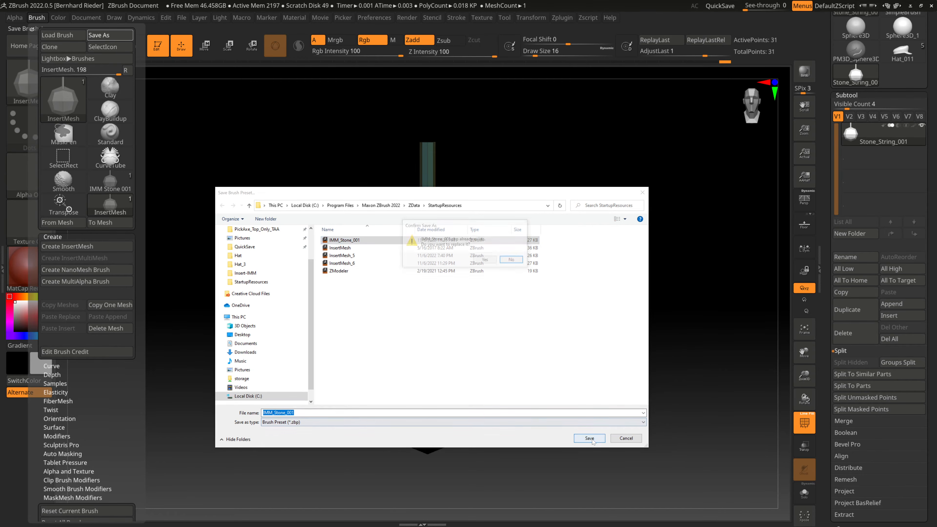
{"action": "left_click", "coordinate": [482, 261]}
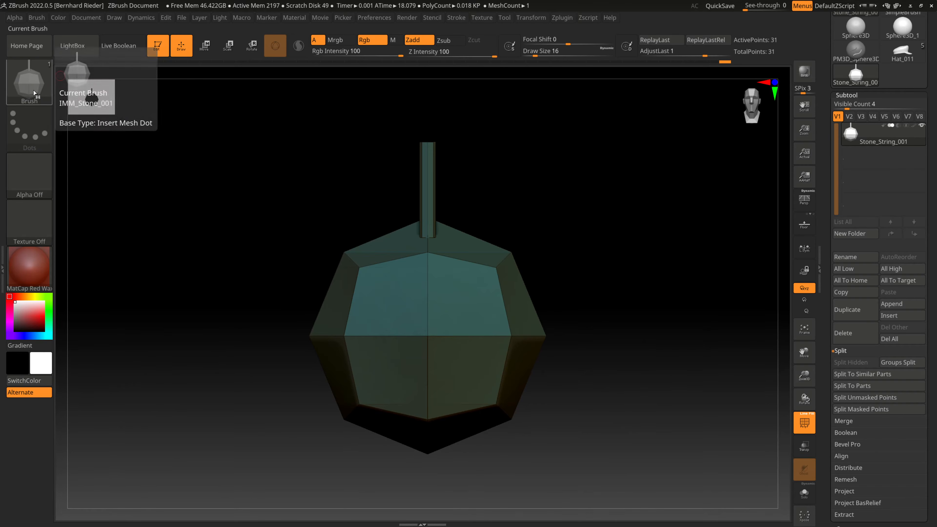
{"action": "left_click", "coordinate": [38, 18]}
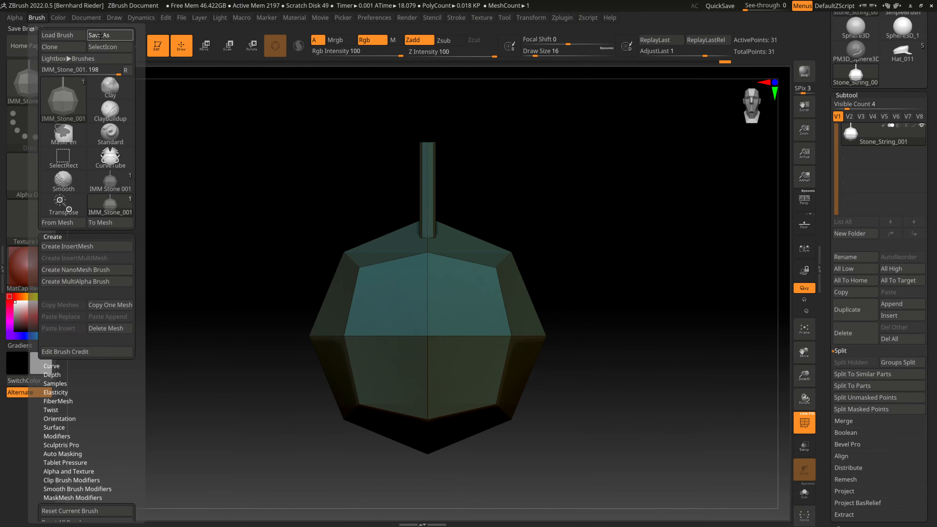
- Save the insert mesh brush in the ZBrushes Insert-IMM folder, overwriting IMM Stone 001
{"action": "left_click", "coordinate": [100, 35]}
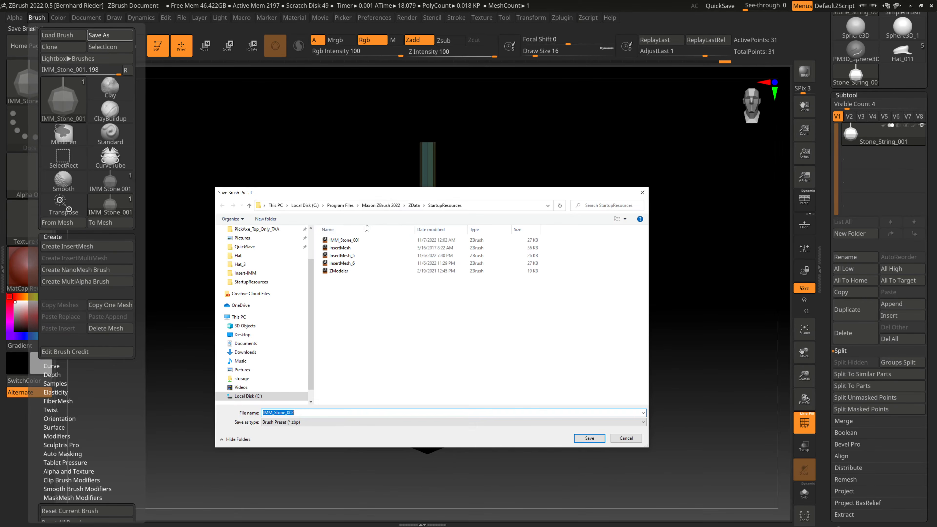
{"action": "left_click", "coordinate": [400, 207]}
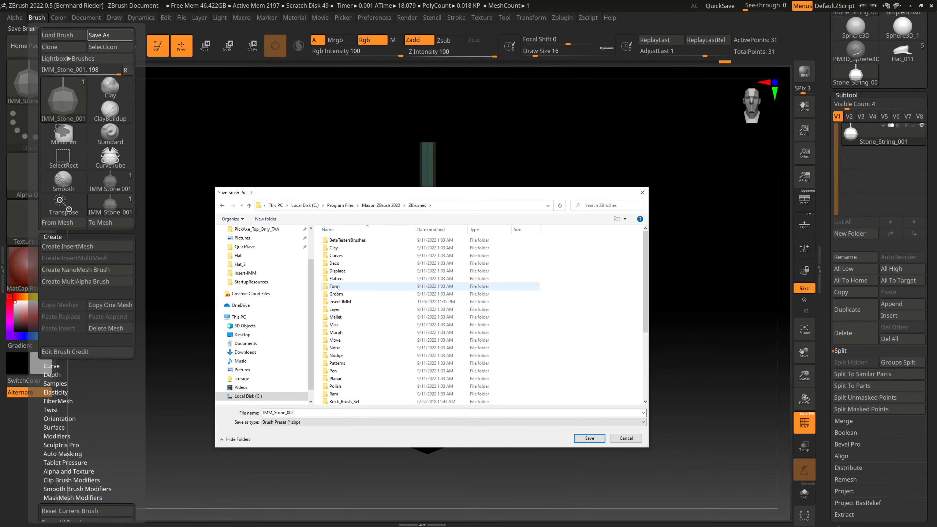
{"action": "double_click", "coordinate": [337, 286]}
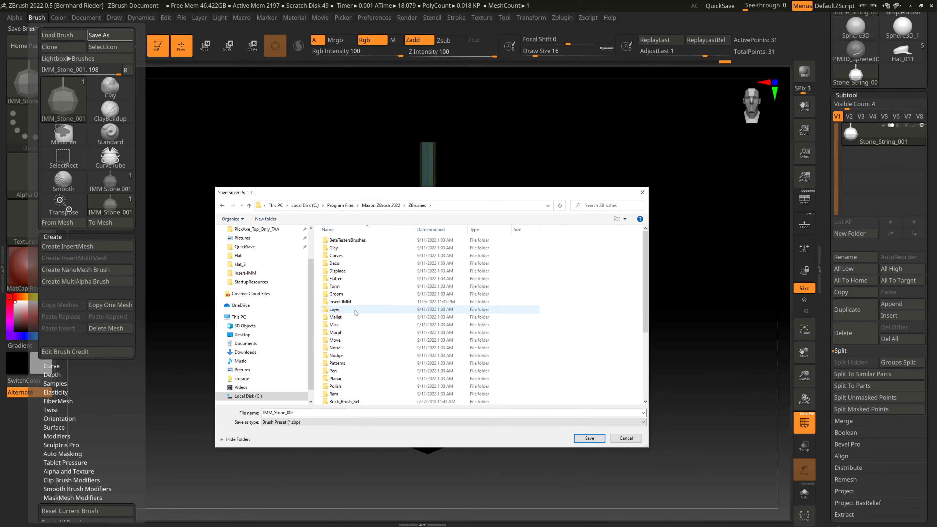
{"action": "double_click", "coordinate": [340, 301]}
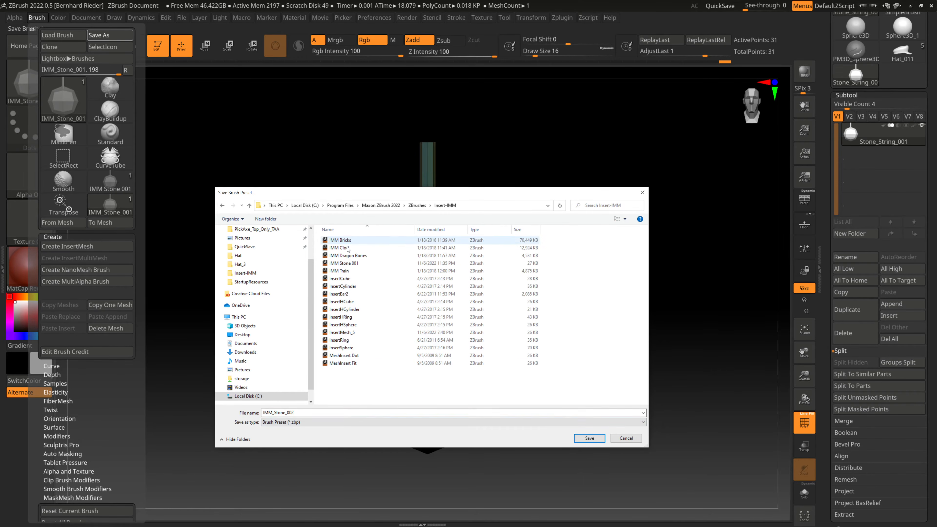
{"action": "left_click", "coordinate": [354, 264]}
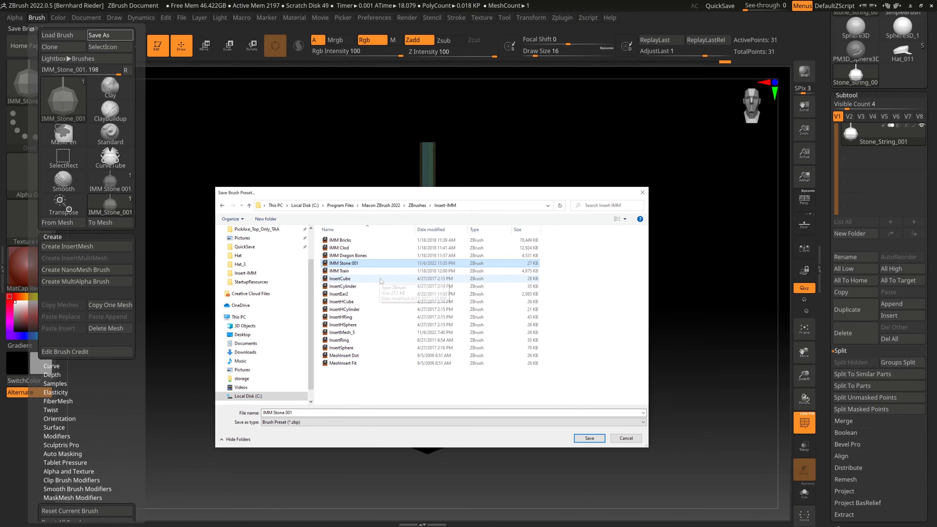
{"action": "left_click", "coordinate": [581, 441]}
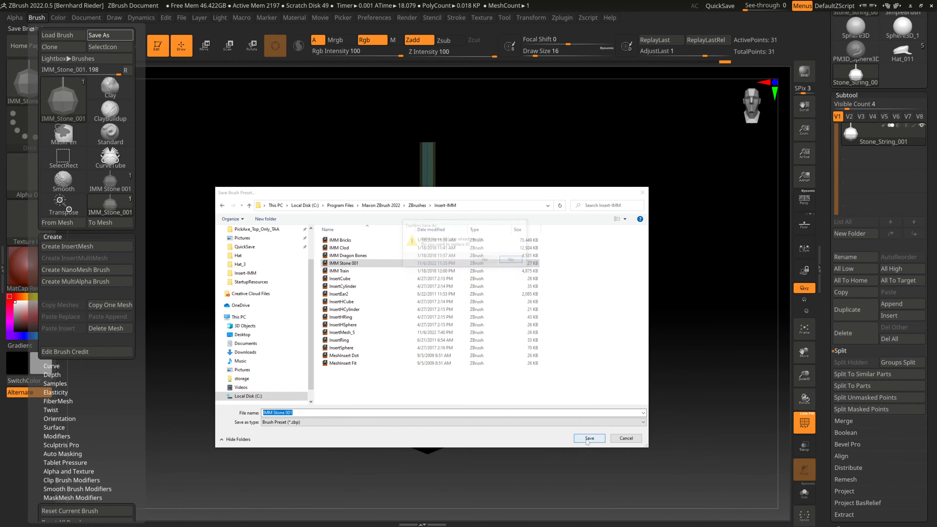
{"action": "left_click", "coordinate": [484, 262]}
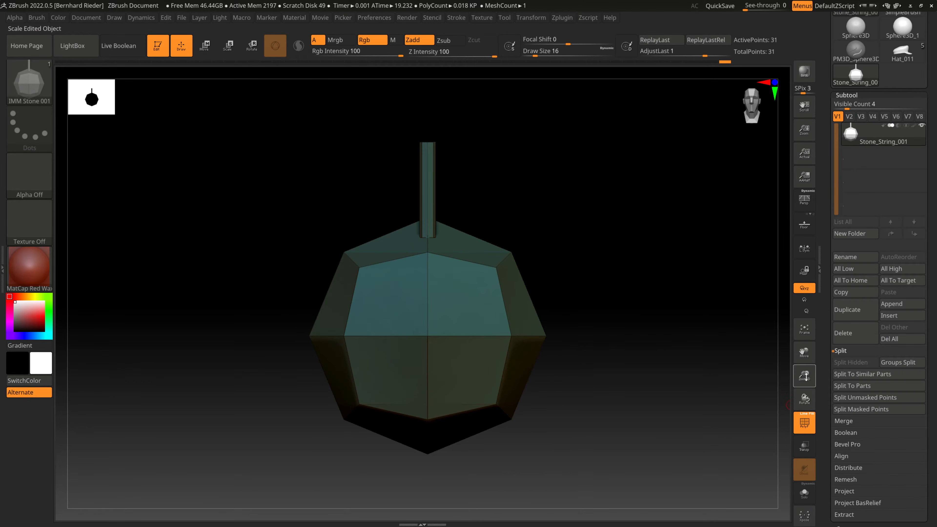
- Switch to the Hat_011 tool and hide its beaded trim subtool, Hat_010
{"action": "left_click_drag", "start_coordinate": [805, 376], "coordinate": [805, 387]}
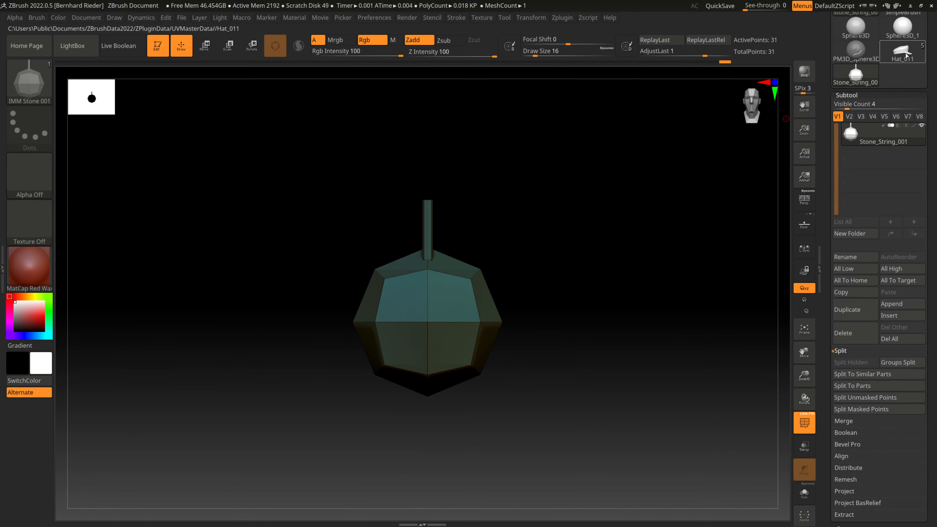
{"action": "left_click", "coordinate": [912, 61]}
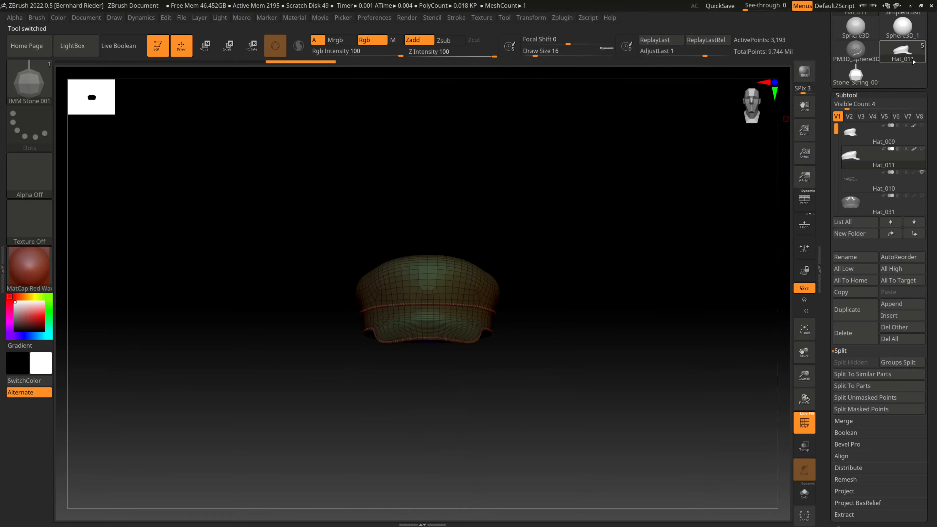
{"action": "left_click_drag", "start_coordinate": [554, 381], "coordinate": [591, 381]}
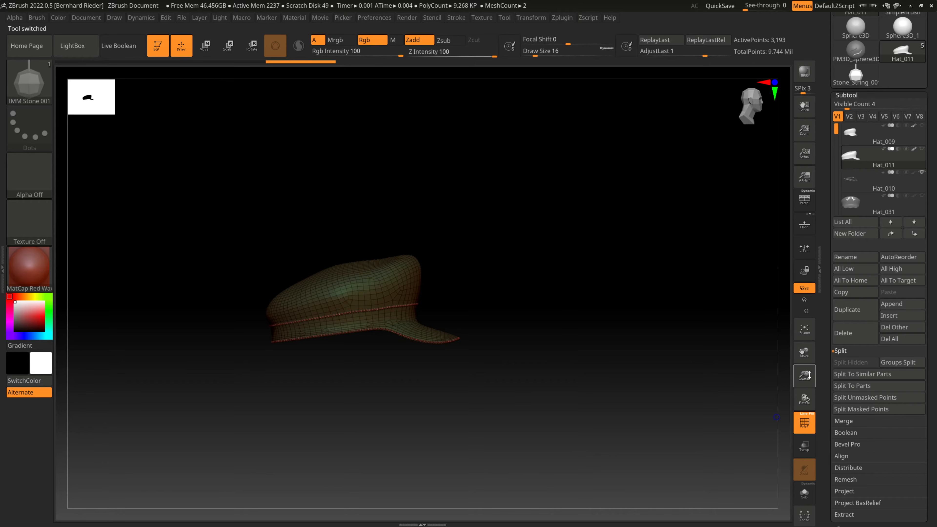
{"action": "left_click_drag", "start_coordinate": [810, 375], "coordinate": [815, 410]}
{"action": "left_click_drag", "start_coordinate": [805, 354], "coordinate": [832, 349]}
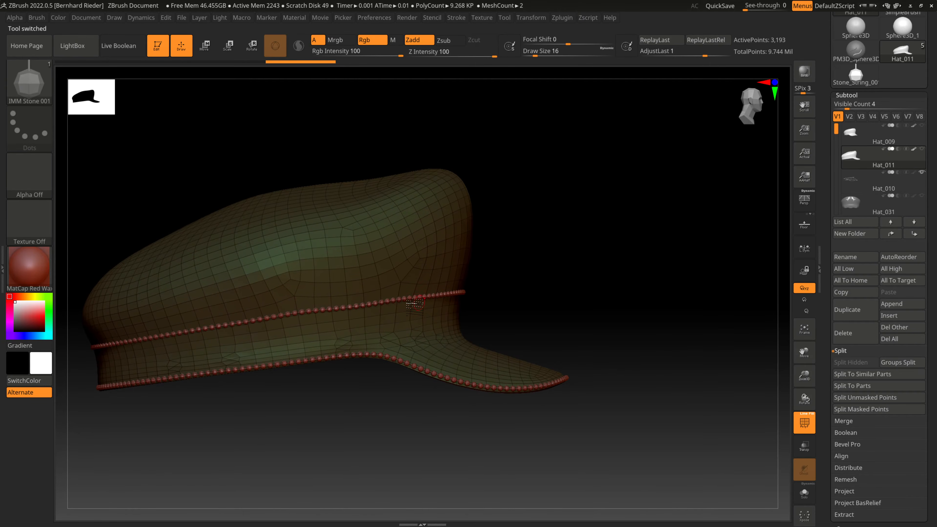
{"action": "mouse_move", "coordinate": [810, 377]}
{"action": "left_mouse_down"}
{"action": "mouse_move", "coordinate": [815, 426]}
{"action": "mouse_move", "coordinate": [813, 391]}
{"action": "left_mouse_up"}
{"action": "mouse_move", "coordinate": [854, 189]}
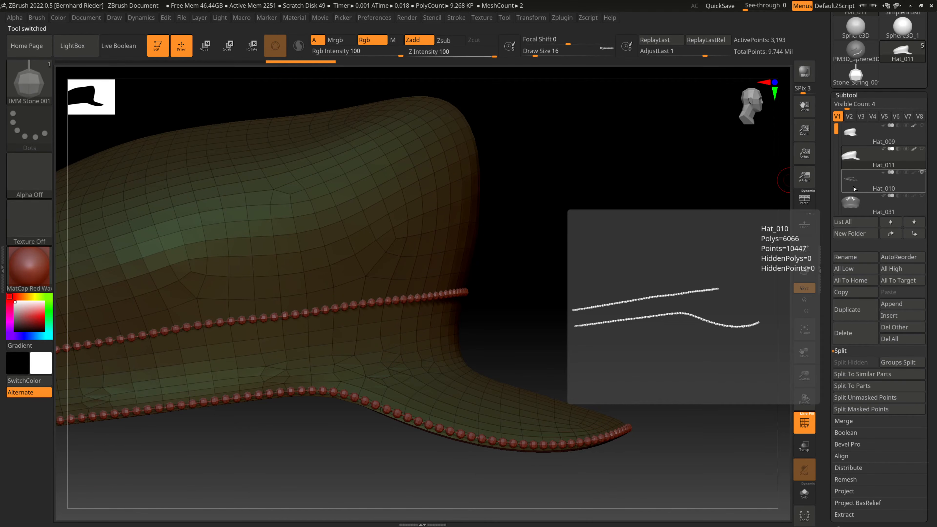
{"action": "left_click", "coordinate": [920, 173]}
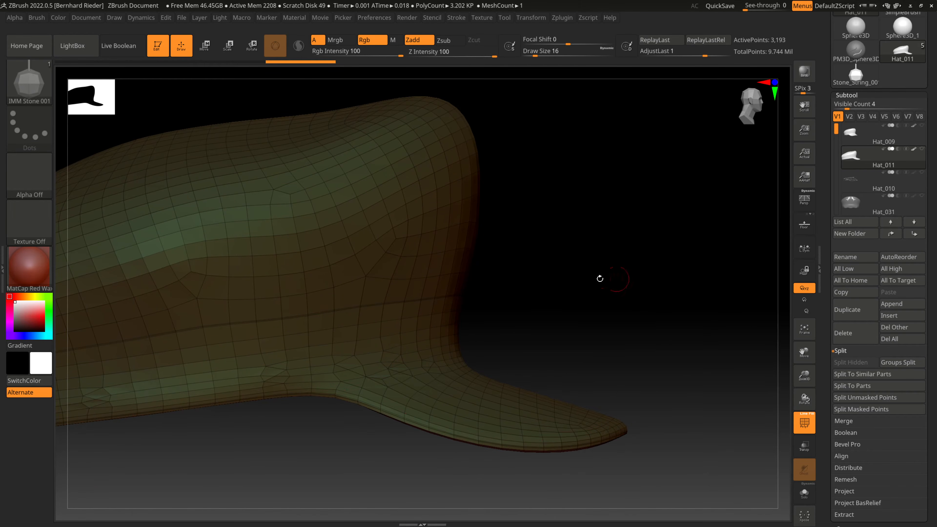
{"action": "left_click_drag", "start_coordinate": [600, 279], "coordinate": [675, 272]}
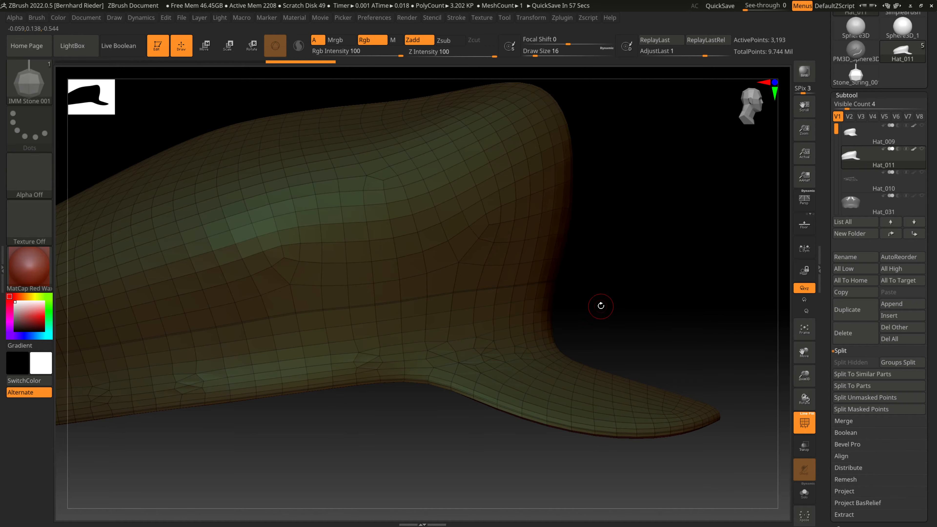
{"action": "left_click_drag", "start_coordinate": [804, 352], "coordinate": [831, 357]}
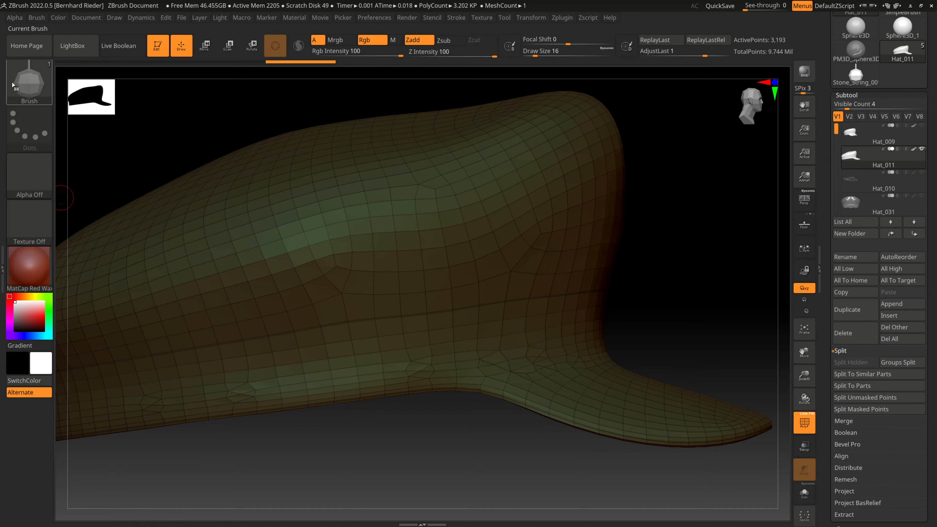
- Insert one large stone-and-string mesh on the side of the hat with the IMM Stone 001 brush
{"action": "left_click_drag", "start_coordinate": [384, 259], "coordinate": [406, 331]}
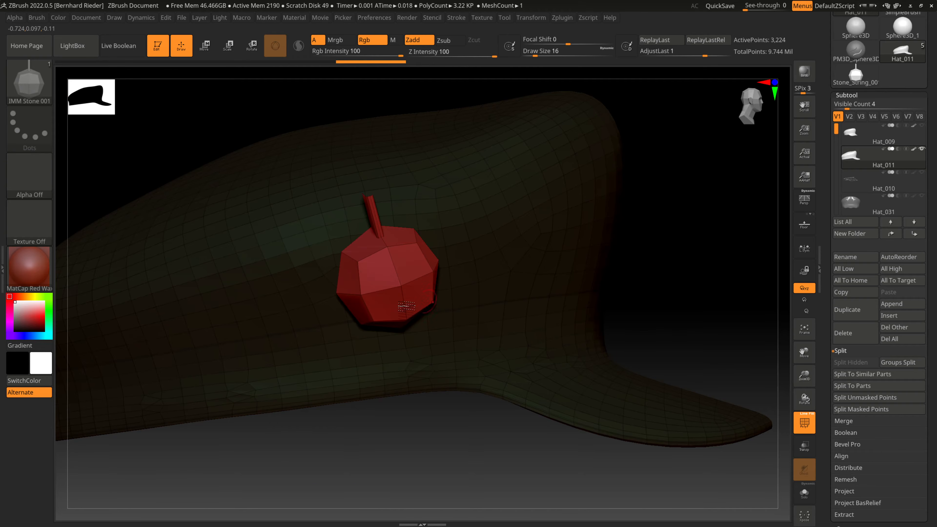
{"action": "mouse_move", "coordinate": [417, 427]}
{"action": "left_mouse_down"}
{"action": "mouse_move", "coordinate": [408, 429]}
{"action": "mouse_move", "coordinate": [428, 435]}
{"action": "mouse_move", "coordinate": [417, 429]}
{"action": "left_mouse_up"}
{"action": "left_click_drag", "start_coordinate": [660, 235], "coordinate": [665, 240]}
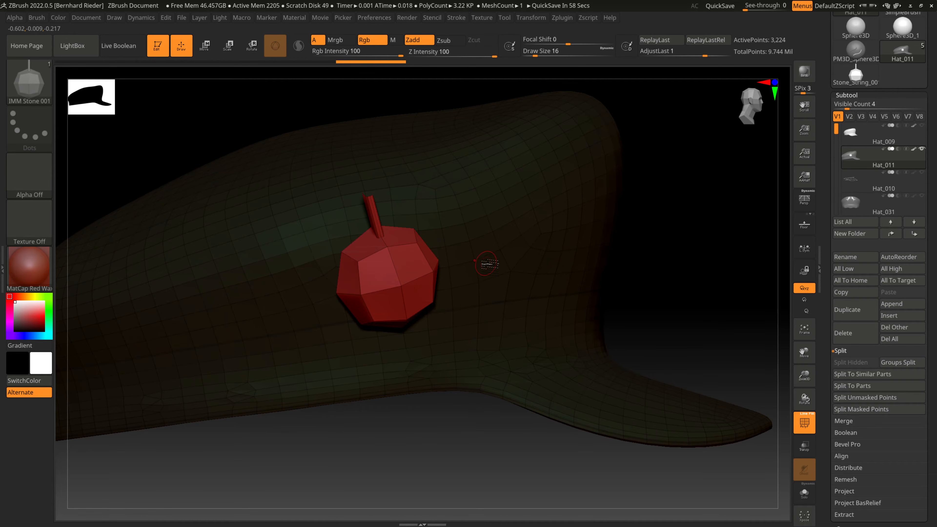
- Try inserting three smaller stones beside the first one on the hat, and undo those insertions
{"action": "left_click_drag", "start_coordinate": [478, 201], "coordinate": [478, 226]}
{"action": "left_click_drag", "start_coordinate": [548, 201], "coordinate": [561, 230]}
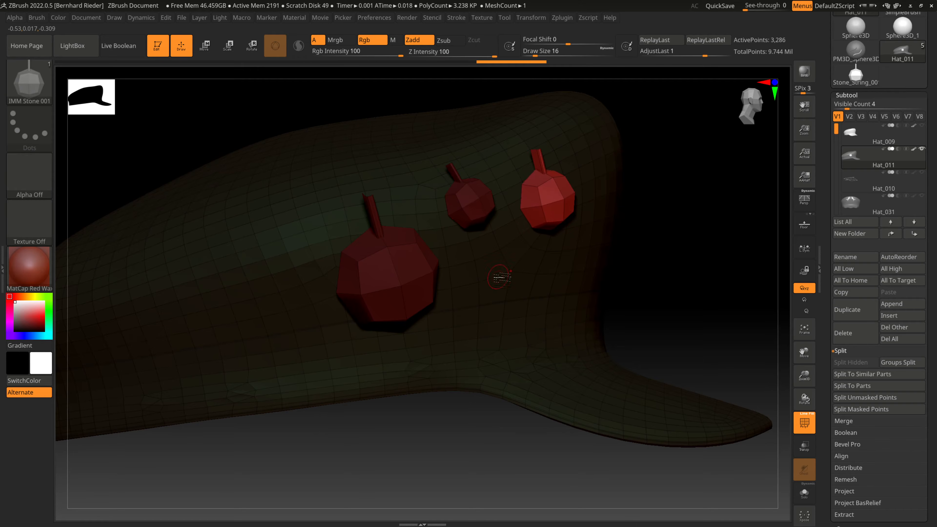
{"action": "left_click_drag", "start_coordinate": [497, 272], "coordinate": [524, 312]}
{"action": "left_click_drag", "start_coordinate": [579, 281], "coordinate": [671, 285]}
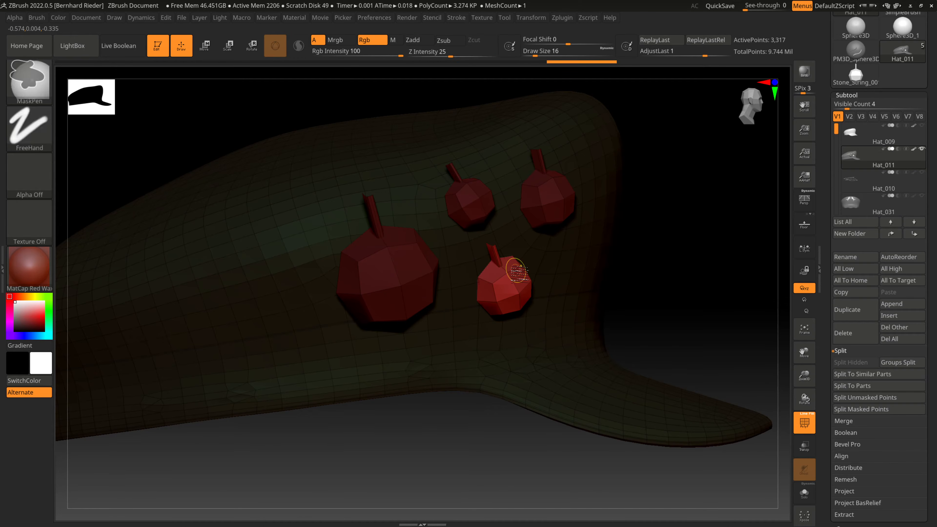
{"action": "key", "text": "ctrl+z"}
{"action": "key", "text": "ctrl+z"}
{"action": "key", "text": "ctrl+z"}
{"action": "key", "text": "ctrl+z"}
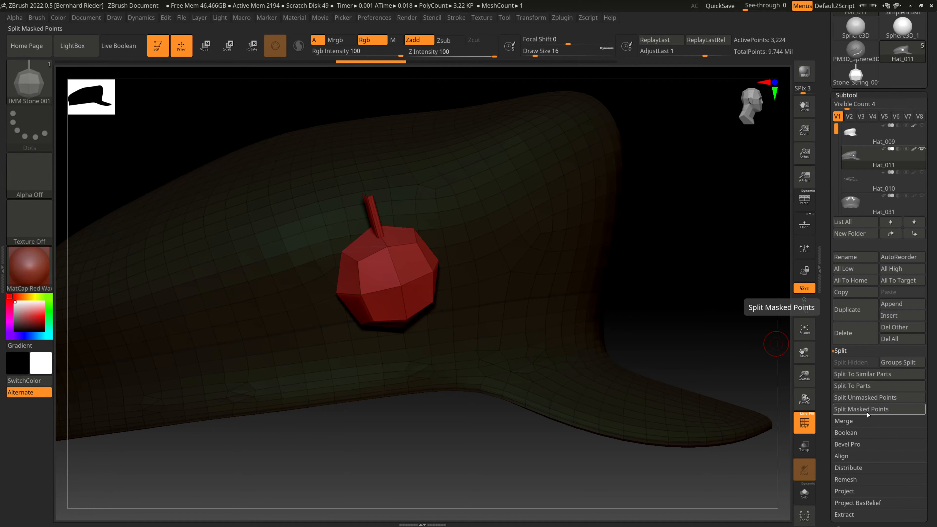
- Split the unmasked stone off the hat into its own subtool and move it slightly along the hat's side
{"action": "left_click", "coordinate": [877, 402]}
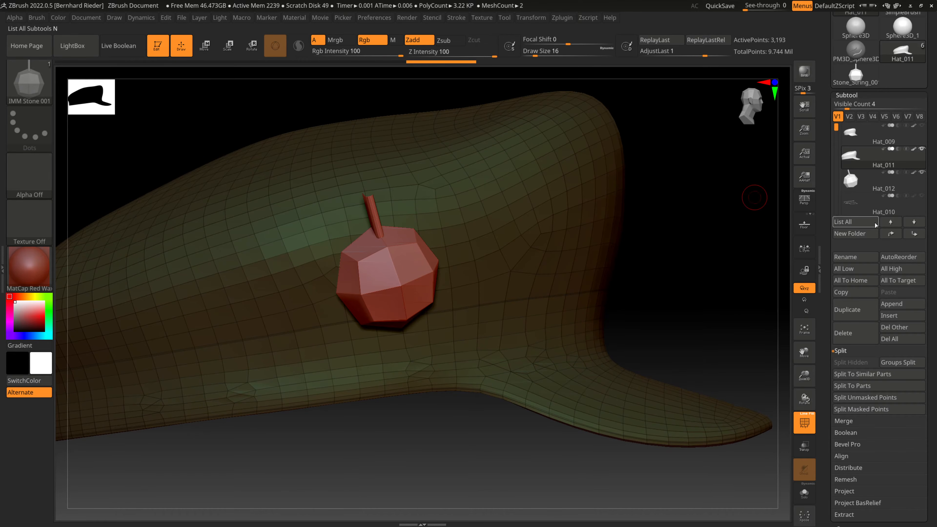
{"action": "left_click", "coordinate": [864, 184]}
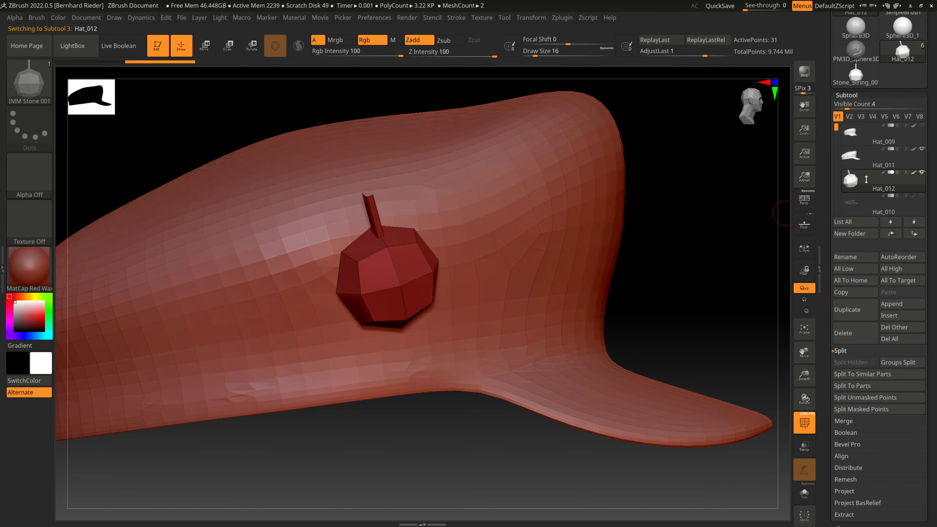
{"action": "left_click_drag", "start_coordinate": [690, 259], "coordinate": [693, 260]}
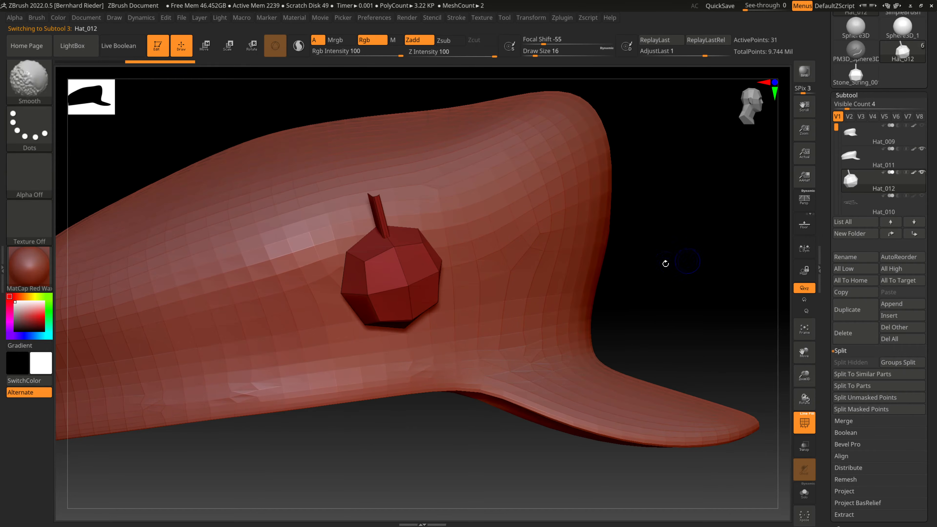
{"action": "key", "text": "shift+f"}
{"action": "key", "text": "shift+f"}
{"action": "key", "text": "shift+f"}
{"action": "key", "text": "shift+f"}
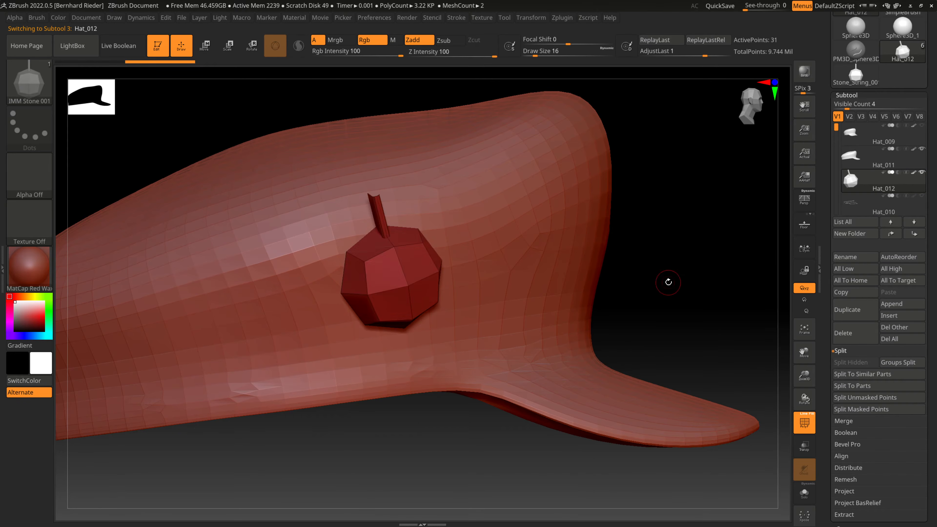
{"action": "left_click_drag", "start_coordinate": [665, 278], "coordinate": [678, 281]}
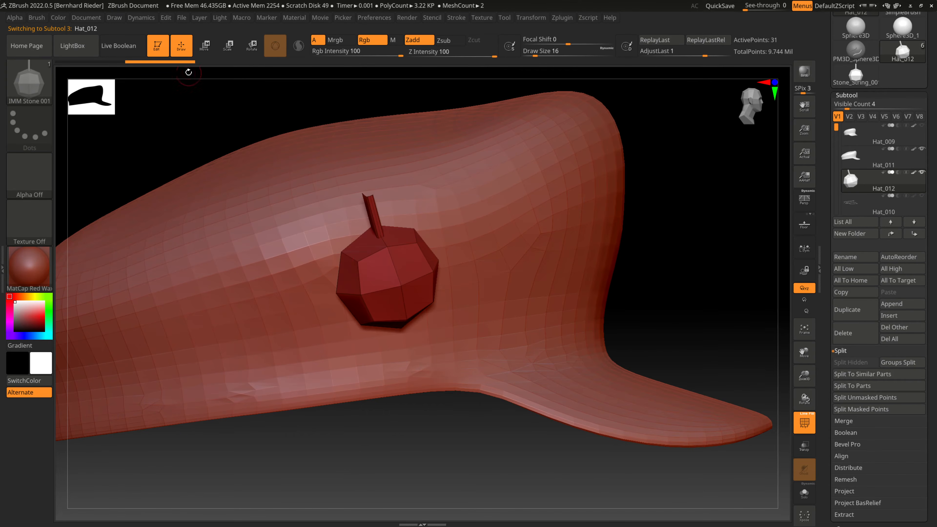
{"action": "left_click", "coordinate": [204, 49]}
{"action": "left_click_drag", "start_coordinate": [352, 292], "coordinate": [409, 273]}
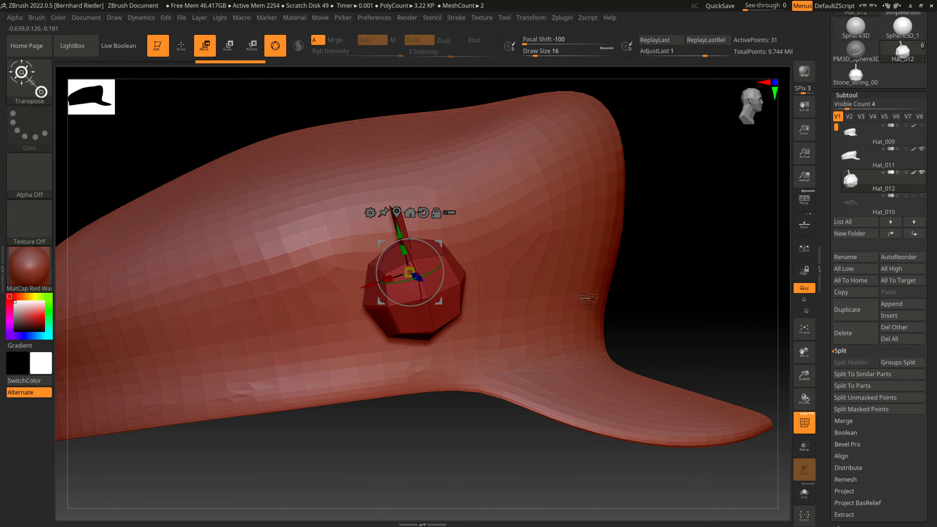
- Delete the split-off stone subtool and make the Hat_011 subtool active again
{"action": "left_click", "coordinate": [849, 333]}
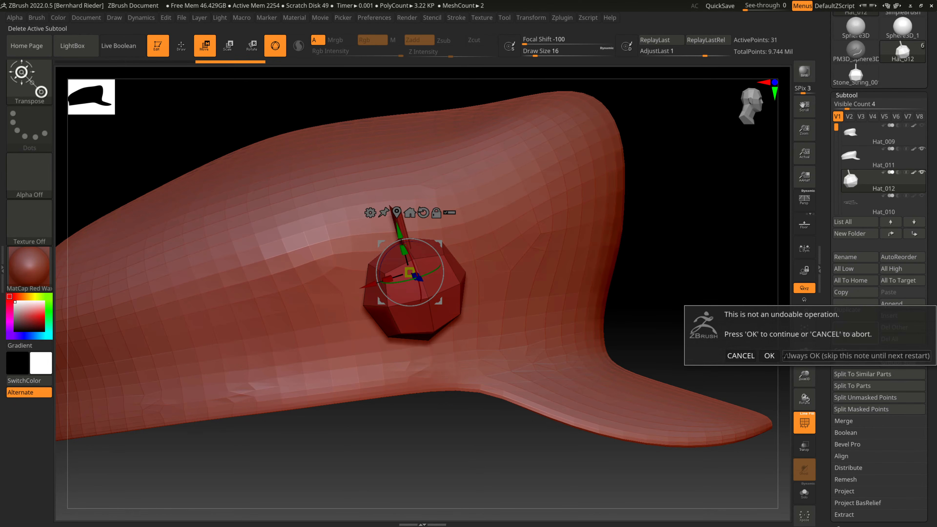
{"action": "left_click", "coordinate": [769, 356]}
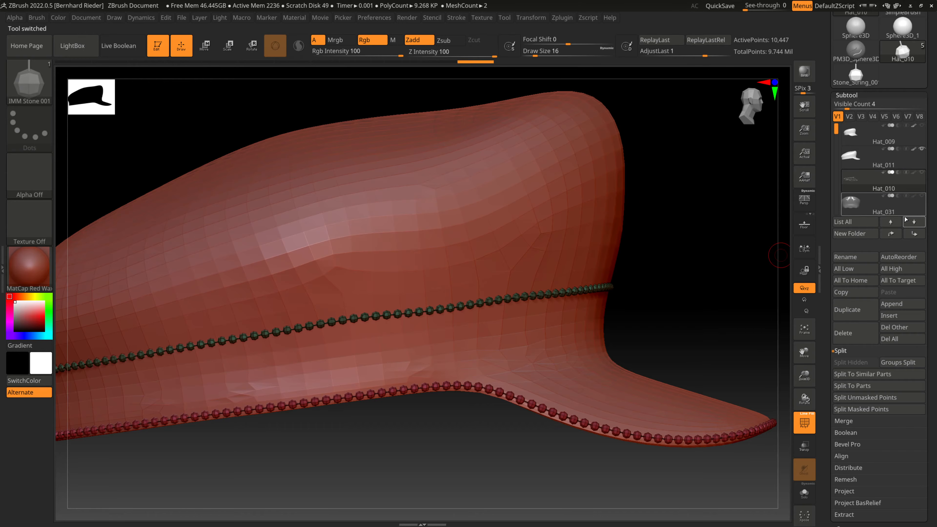
{"action": "left_click", "coordinate": [850, 158]}
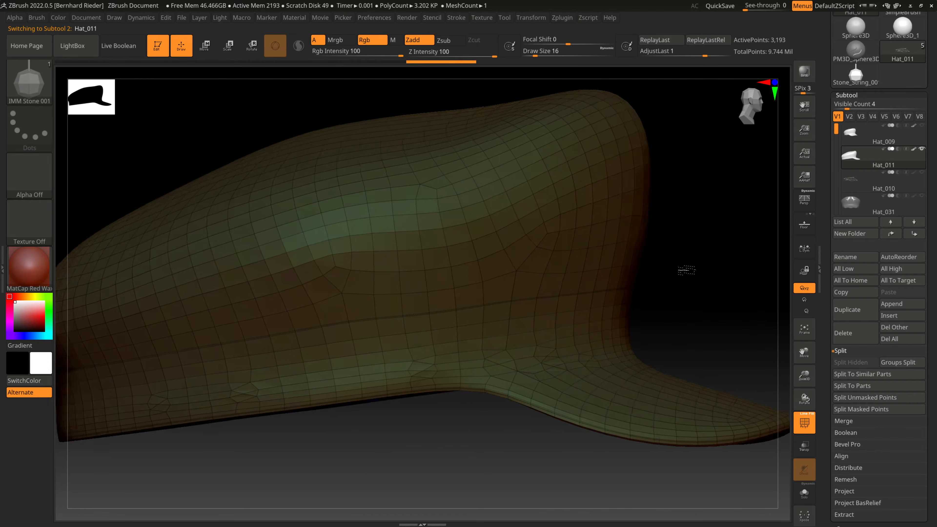
- Examine the hat's polygroups with the polyframe switched on and off, including the inner side and the brim's underside
{"action": "key", "text": "shift"}
{"action": "key", "text": "shift+f"}
{"action": "key", "text": "shift+f"}
{"action": "key", "text": "shift+f"}
{"action": "key", "text": "shift+f"}
{"action": "key", "text": "shift+f"}
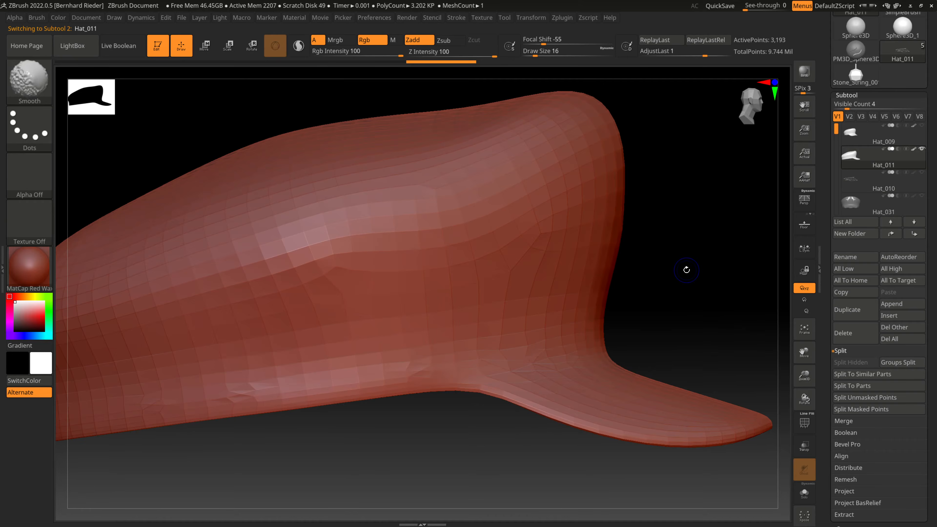
{"action": "key", "text": "shift+f"}
{"action": "key", "text": "shift+f"}
{"action": "key", "text": "shift+f"}
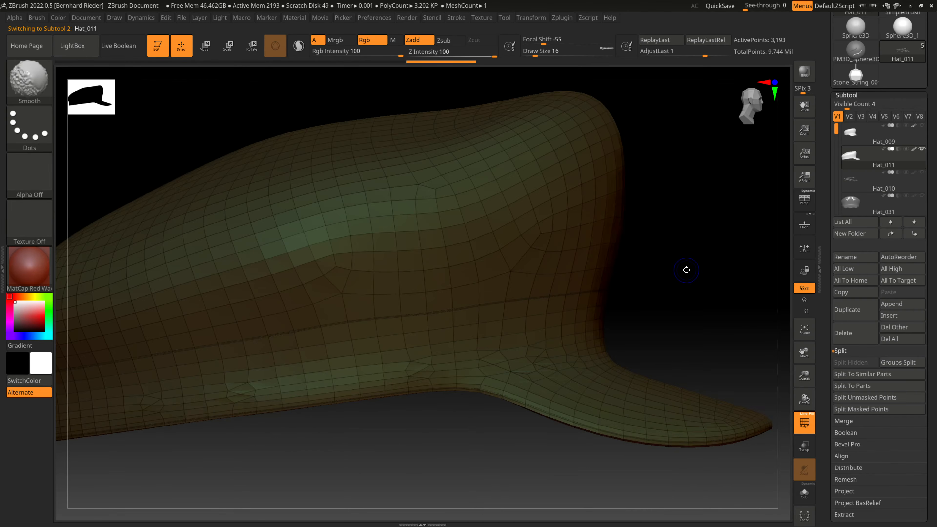
{"action": "mouse_move", "coordinate": [686, 270]}
{"action": "left_mouse_down"}
{"action": "mouse_move", "coordinate": [696, 239]}
{"action": "mouse_move", "coordinate": [684, 280]}
{"action": "mouse_move", "coordinate": [708, 248]}
{"action": "mouse_move", "coordinate": [664, 295]}
{"action": "left_mouse_up"}
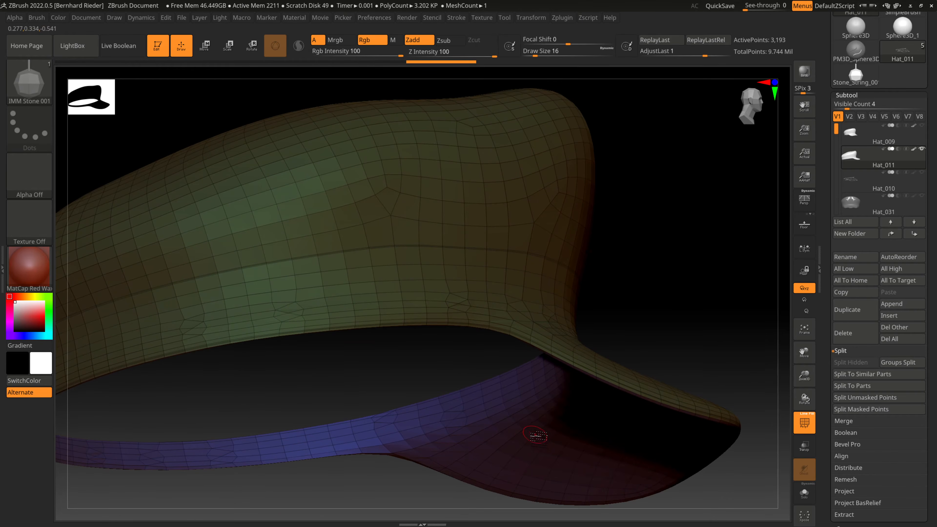
{"action": "left_click_drag", "start_coordinate": [526, 441], "coordinate": [625, 245]}
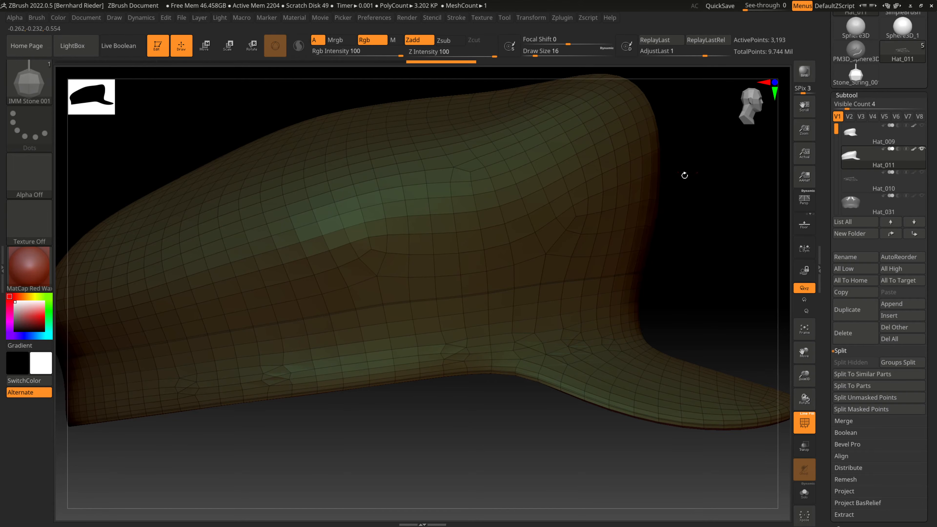
- Check the Frame Mesh options in the stroke's curve functions and collapse the stroke settings
{"action": "scroll", "coordinate": [936, 148], "scroll_direction": "up", "scroll_amount": 10}
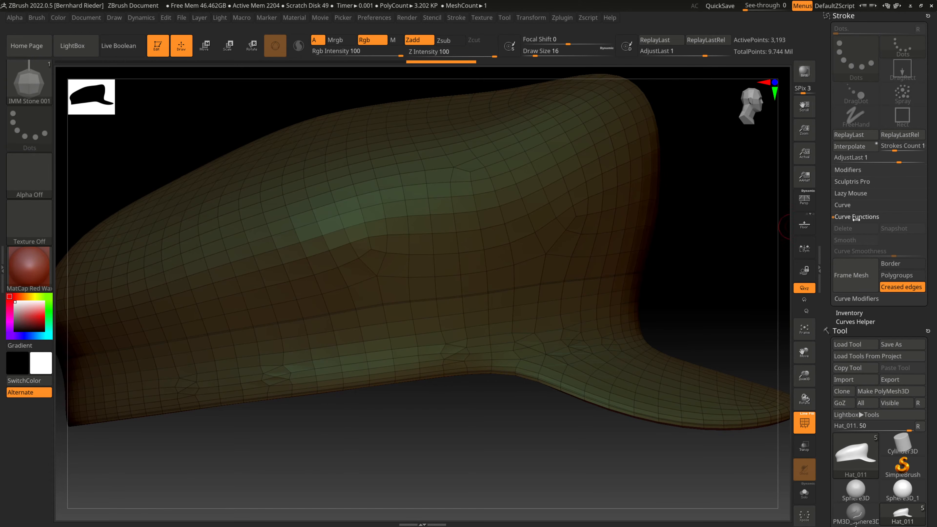
{"action": "left_click", "coordinate": [925, 16]}
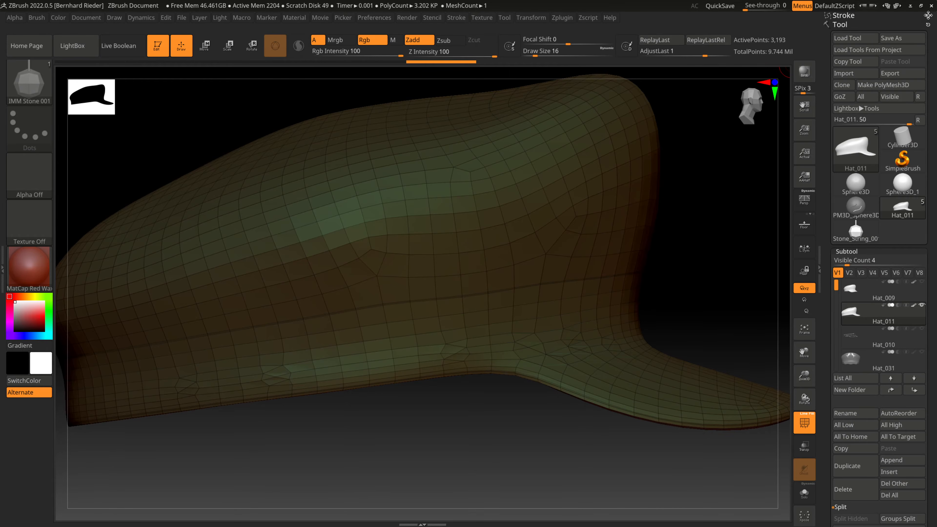
- Remove the Stroke palette from the tray and dock it there again above the Tool palette
{"action": "left_click", "coordinate": [928, 15]}
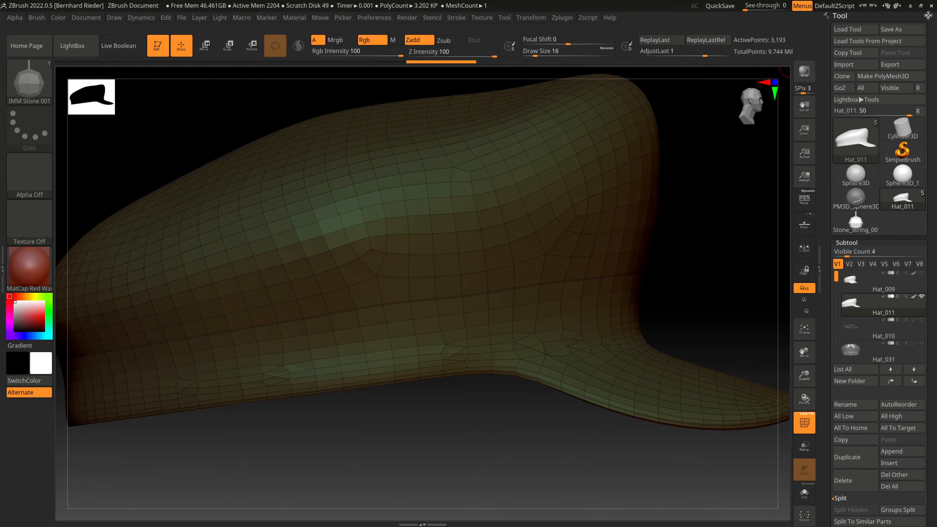
{"action": "left_click", "coordinate": [459, 19]}
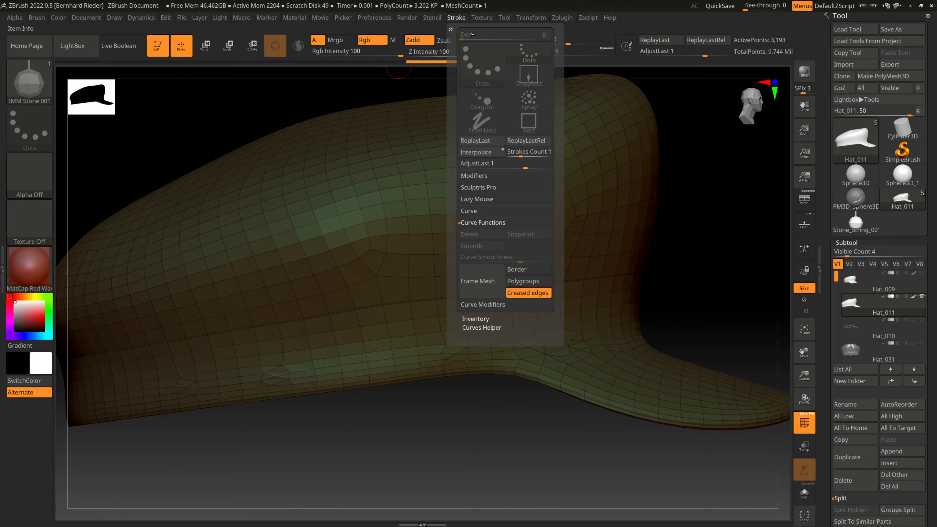
{"action": "left_click", "coordinate": [458, 19]}
{"action": "left_click_drag", "start_coordinate": [450, 29], "coordinate": [878, 30]}
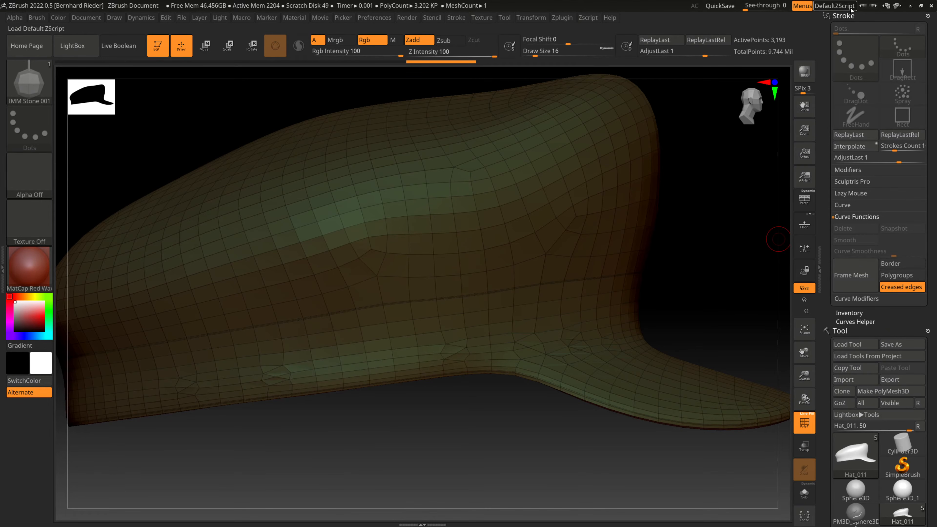
{"action": "left_click", "coordinate": [843, 15]}
{"action": "left_click", "coordinate": [843, 25]}
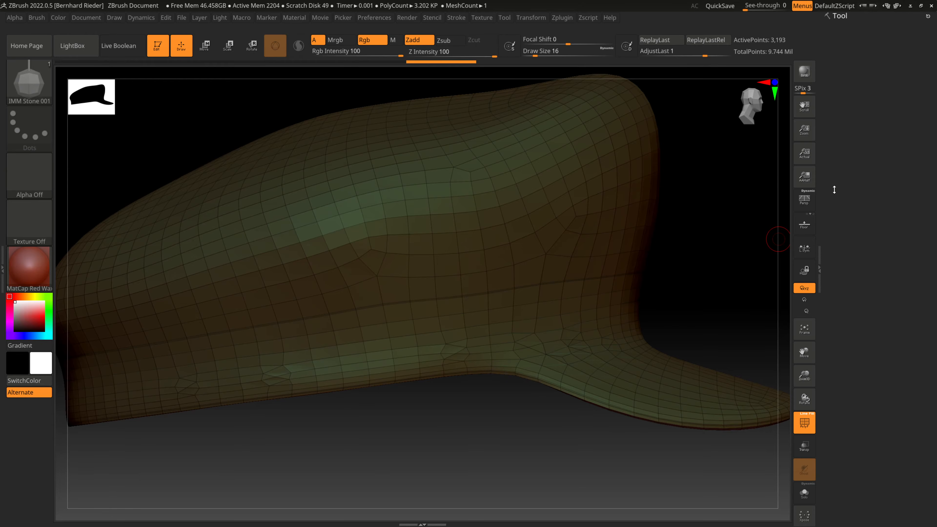
{"action": "left_click", "coordinate": [841, 19]}
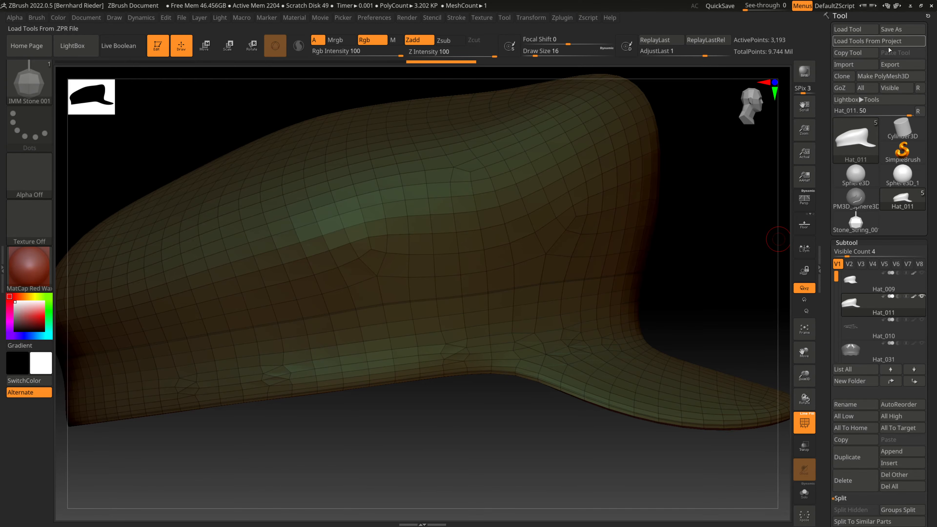
{"action": "left_click_drag", "start_coordinate": [934, 57], "coordinate": [935, 159]}
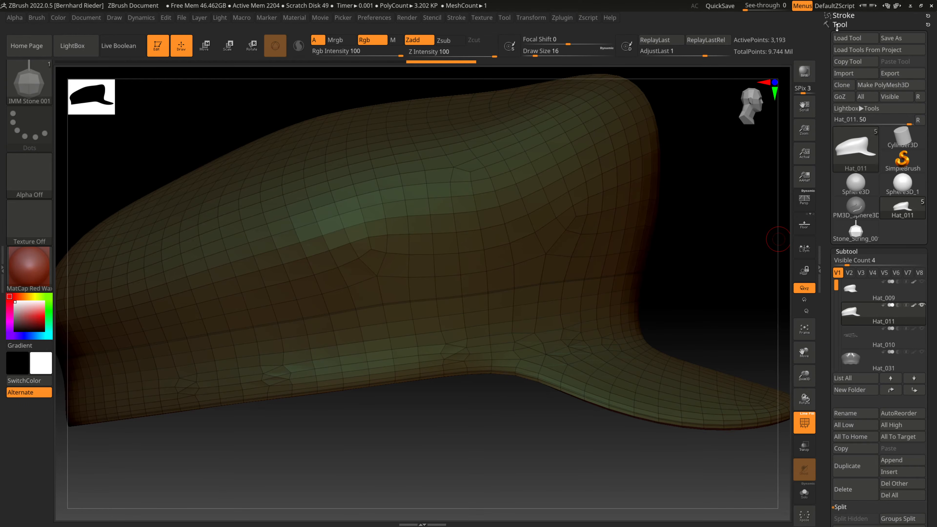
- Turn on Curve Mode in the stroke's curve settings for the stone insert brush
{"action": "left_click", "coordinate": [844, 15]}
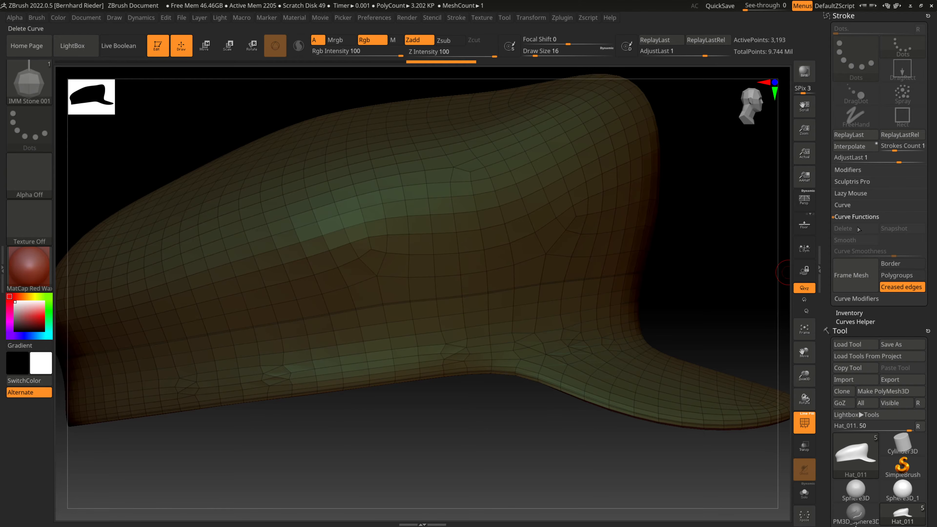
{"action": "left_click", "coordinate": [854, 218]}
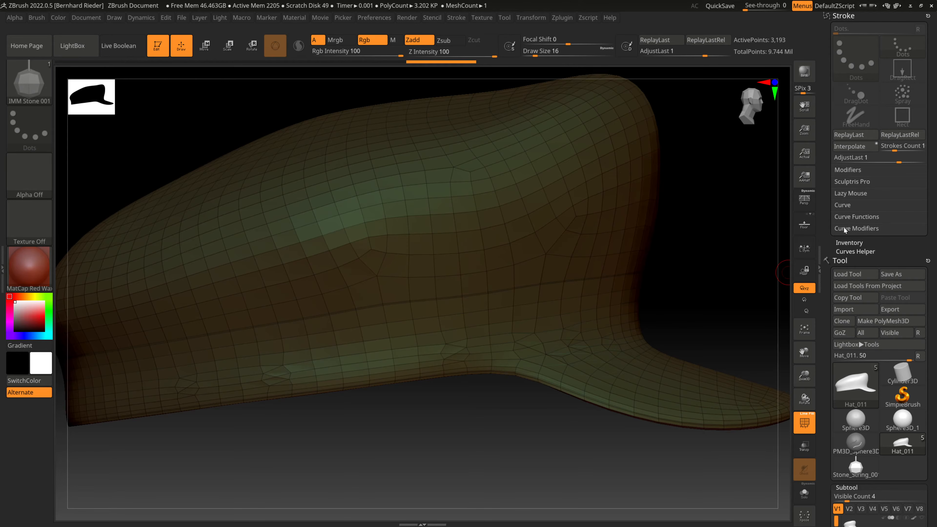
{"action": "left_click", "coordinate": [846, 206]}
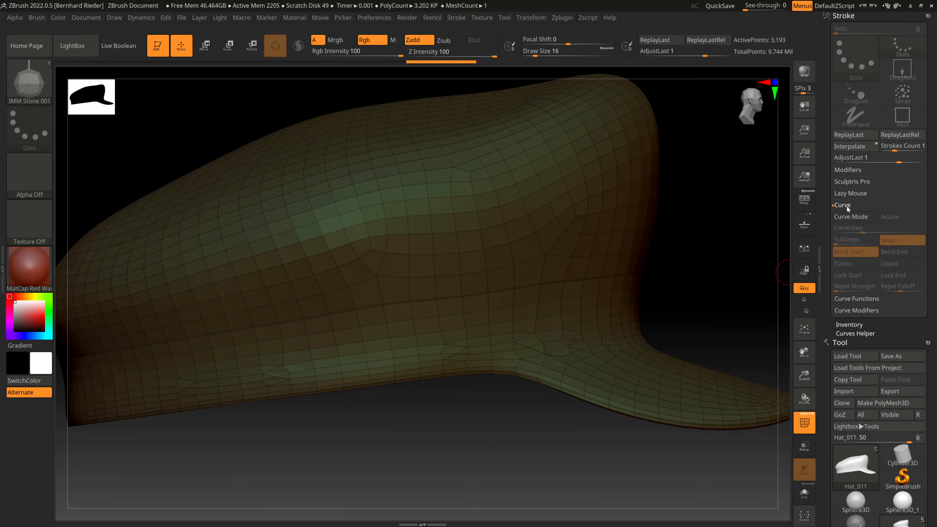
{"action": "left_click", "coordinate": [854, 216]}
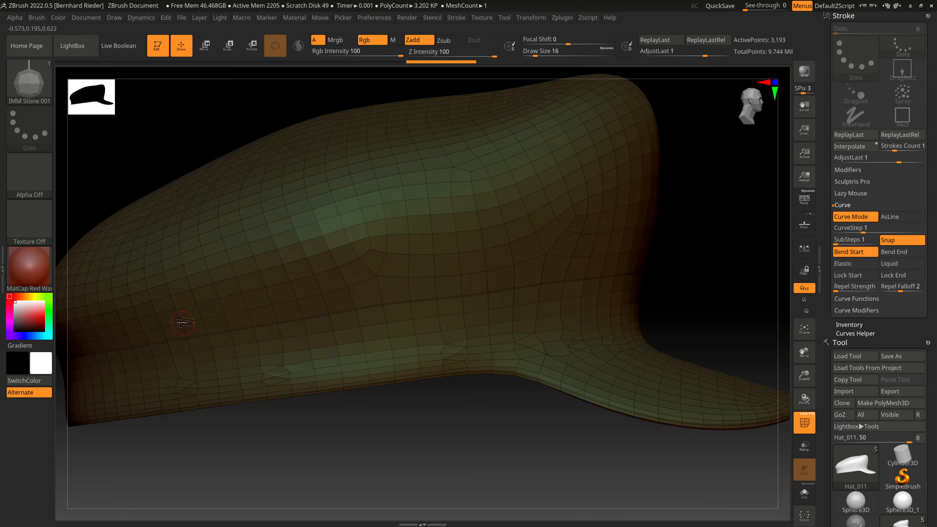
- Draw a long curve of stones across the hat's side, rising from the back toward the front of the crown
{"action": "left_click_drag", "start_coordinate": [279, 290], "coordinate": [446, 250]}
{"action": "left_click_drag", "start_coordinate": [573, 189], "coordinate": [601, 164]}
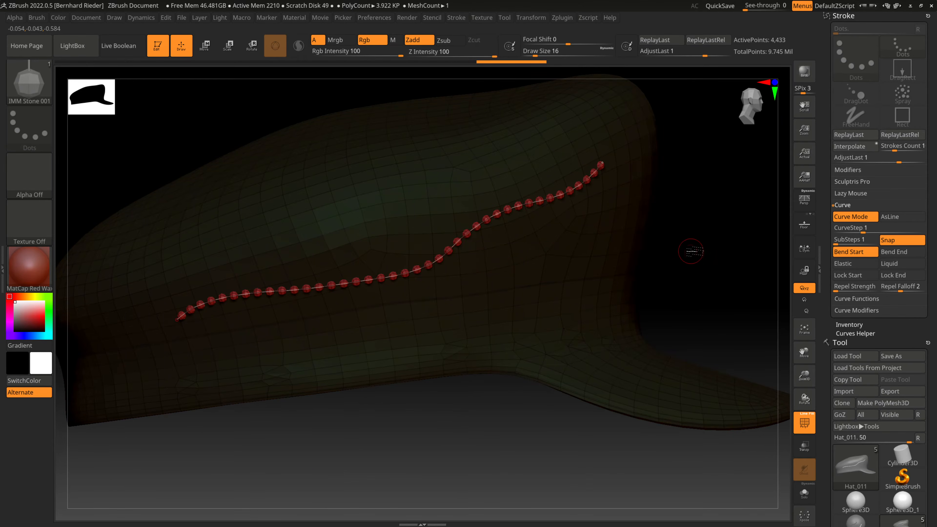
{"action": "left_click_drag", "start_coordinate": [693, 251], "coordinate": [692, 253]}
{"action": "left_click_drag", "start_coordinate": [805, 376], "coordinate": [829, 442]}
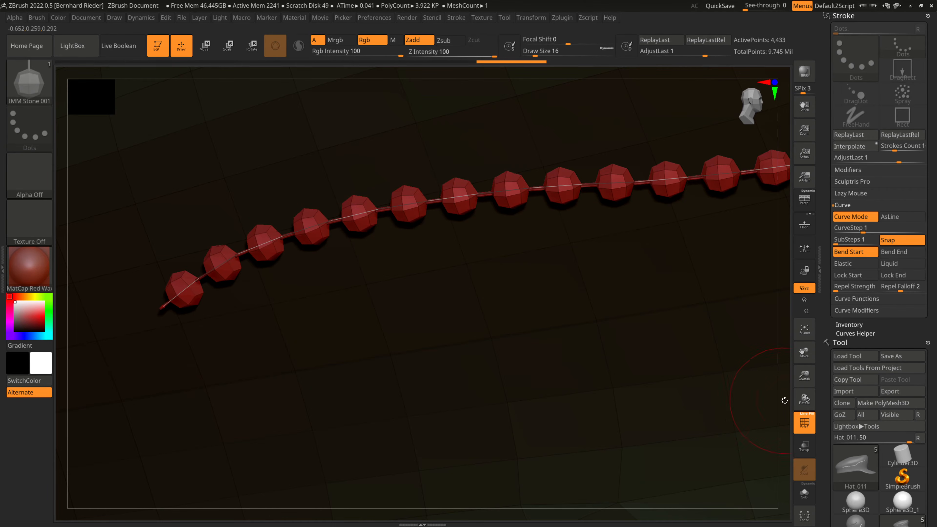
{"action": "left_click_drag", "start_coordinate": [805, 375], "coordinate": [792, 296]}
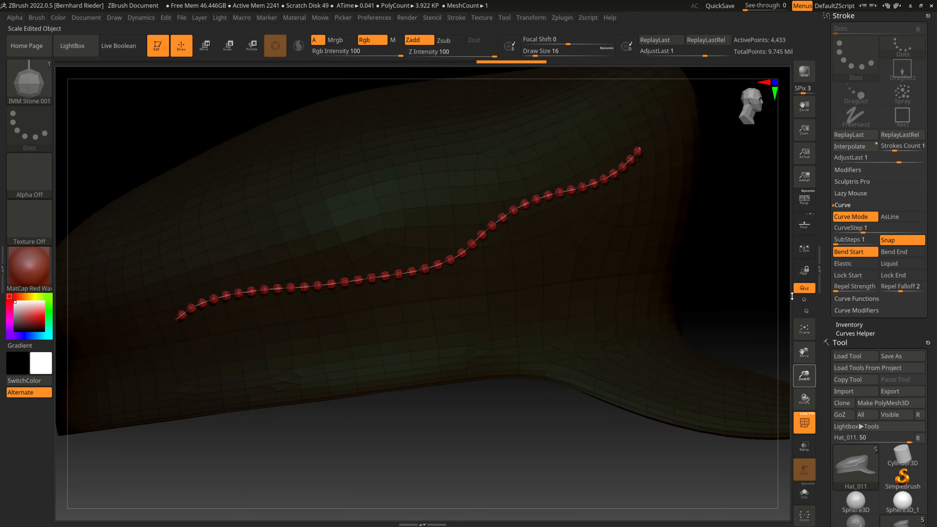
- Turn off the polyframe and undo the long stone curve on the hat's side
{"action": "left_click_drag", "start_coordinate": [498, 416], "coordinate": [472, 468]}
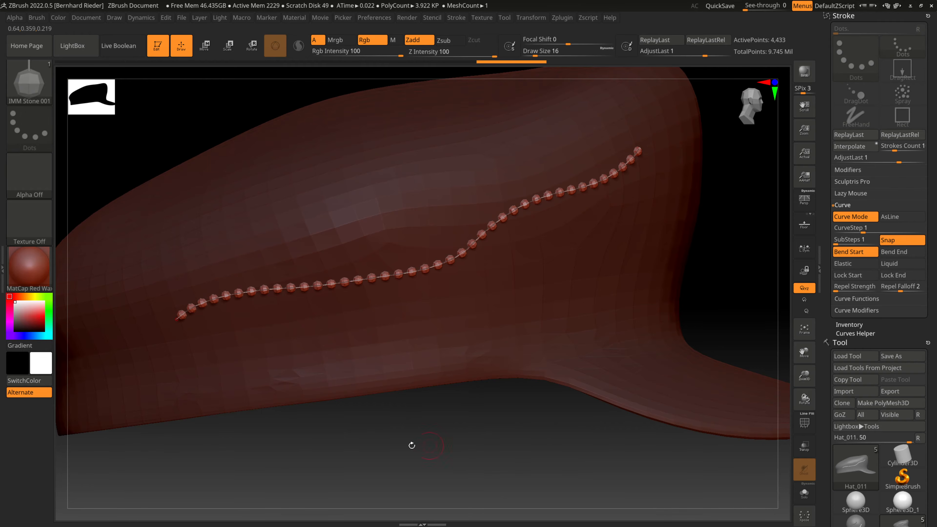
{"action": "left_click_drag", "start_coordinate": [803, 370], "coordinate": [807, 393]}
{"action": "left_click_drag", "start_coordinate": [803, 353], "coordinate": [709, 457]}
{"action": "mouse_move", "coordinate": [803, 374]}
{"action": "left_mouse_down"}
{"action": "mouse_move", "coordinate": [800, 389]}
{"action": "mouse_move", "coordinate": [804, 375]}
{"action": "left_mouse_up"}
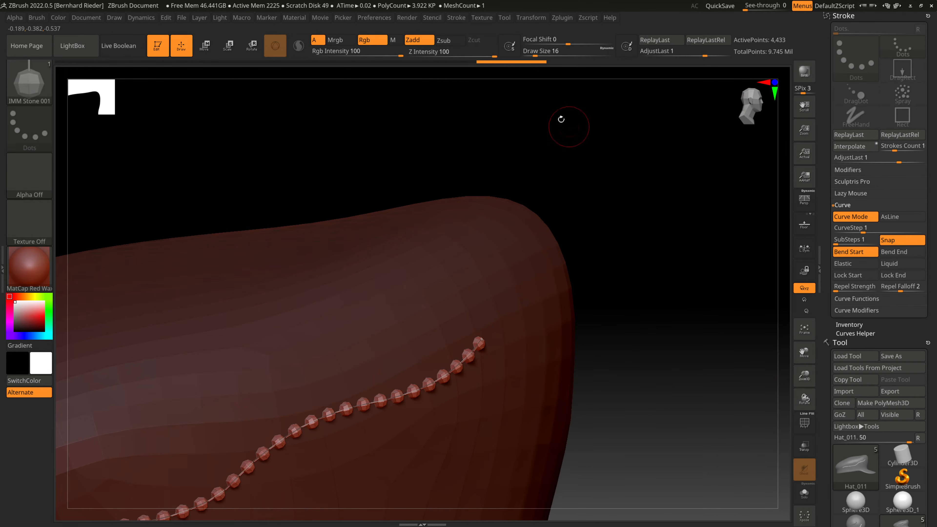
{"action": "left_click", "coordinate": [474, 62]}
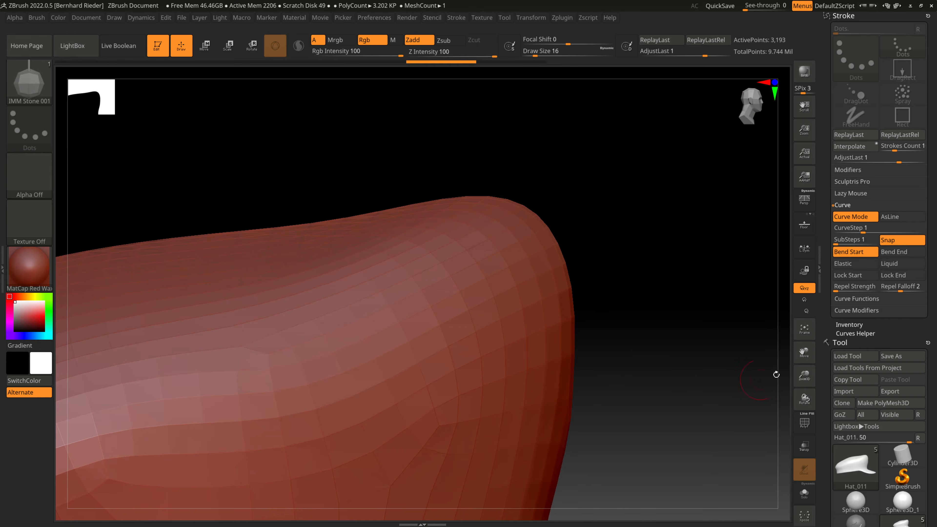
{"action": "mouse_move", "coordinate": [804, 380]}
{"action": "left_mouse_down"}
{"action": "mouse_move", "coordinate": [810, 349]}
{"action": "mouse_move", "coordinate": [804, 370]}
{"action": "left_mouse_up"}
{"action": "left_click", "coordinate": [806, 336]}
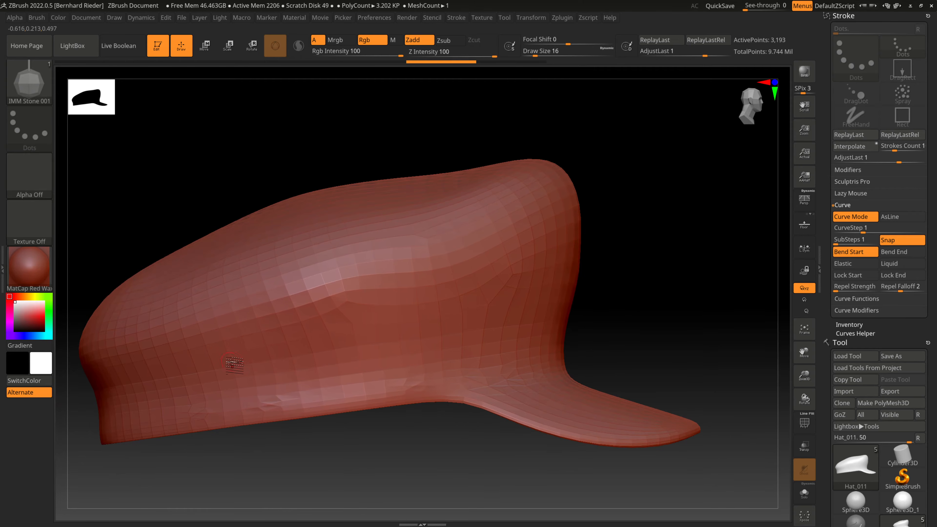
- Draw a short curve of stones on the hat's lower side near the back
{"action": "left_click_drag", "start_coordinate": [191, 370], "coordinate": [259, 344]}
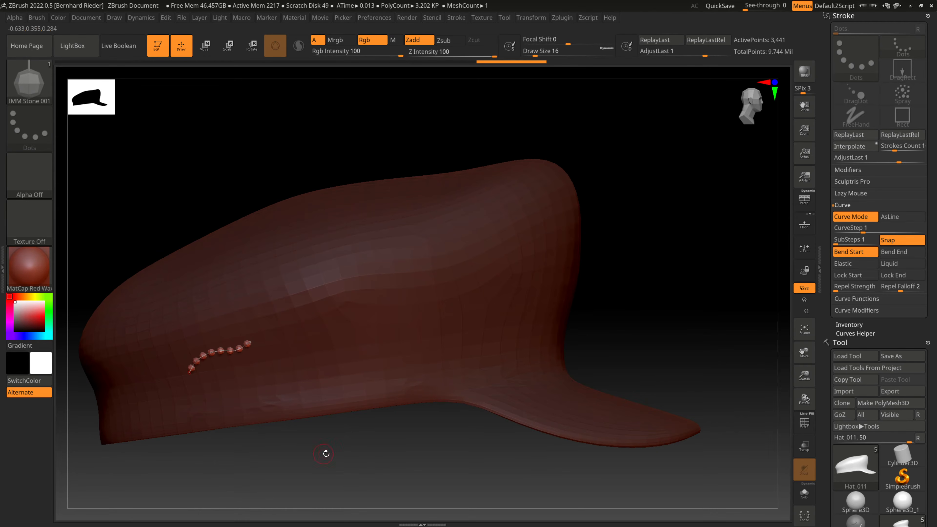
{"action": "left_click_drag", "start_coordinate": [804, 374], "coordinate": [803, 387]}
{"action": "left_click_drag", "start_coordinate": [804, 353], "coordinate": [749, 380]}
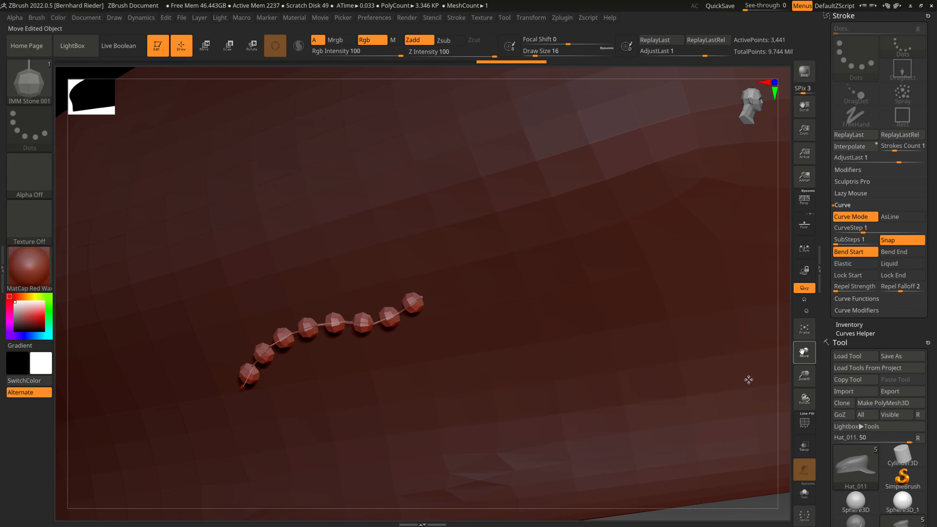
{"action": "key", "text": "s"}
{"action": "left_click_drag", "start_coordinate": [452, 287], "coordinate": [445, 288]}
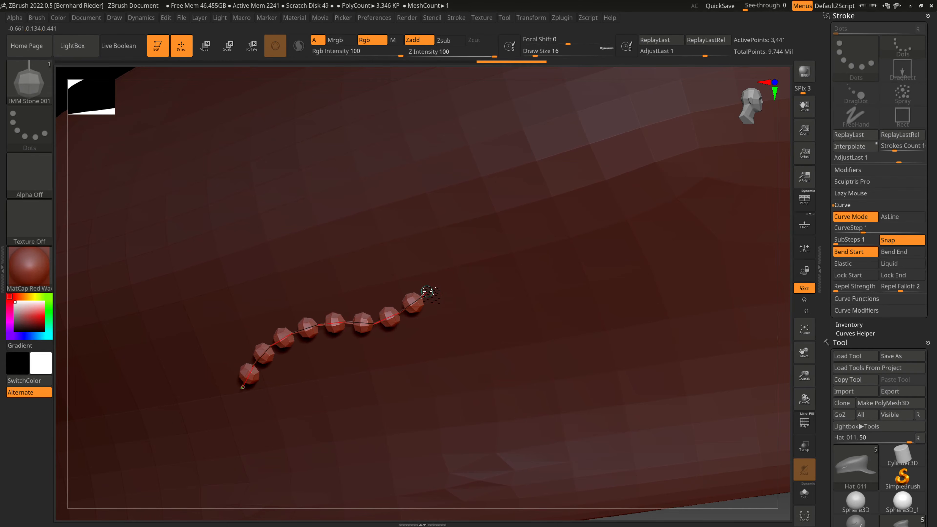
- Lower the draw size to about 9.5 and extend the short stone curve diagonally upward from its front end
{"action": "left_click_drag", "start_coordinate": [803, 379], "coordinate": [725, 403]}
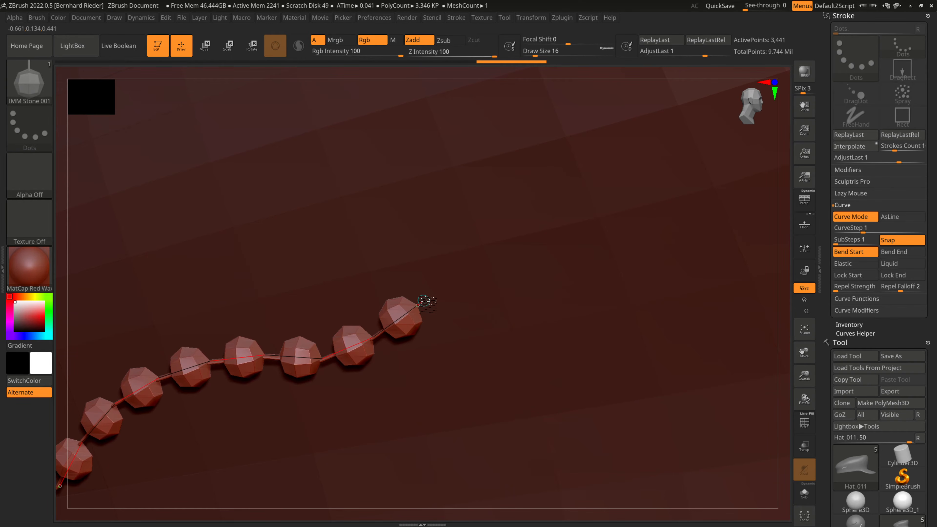
{"action": "key", "text": "s"}
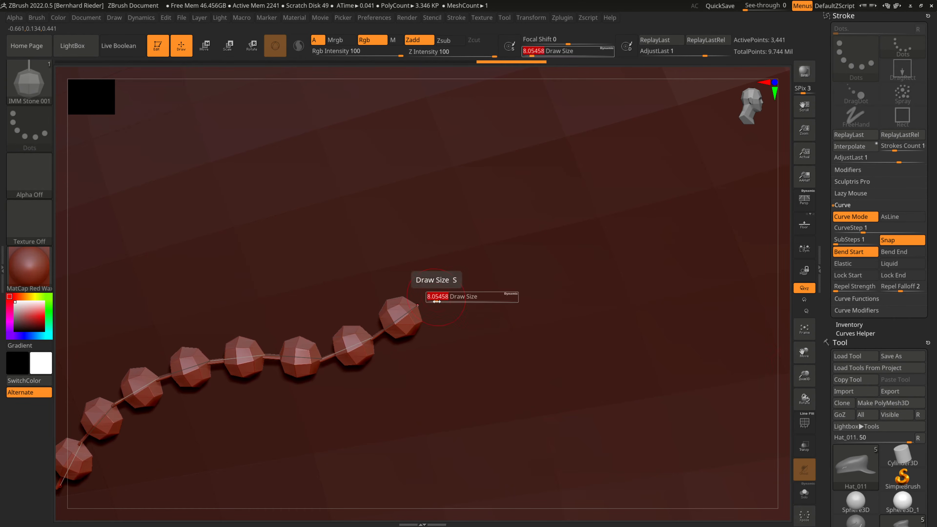
{"action": "mouse_move", "coordinate": [424, 301]}
{"action": "left_mouse_down"}
{"action": "mouse_move", "coordinate": [456, 300]}
{"action": "mouse_move", "coordinate": [414, 302]}
{"action": "mouse_move", "coordinate": [442, 282]}
{"action": "left_mouse_up"}
{"action": "key", "text": "s"}
{"action": "mouse_move", "coordinate": [472, 209]}
{"action": "left_mouse_down"}
{"action": "mouse_move", "coordinate": [556, 162]}
{"action": "mouse_move", "coordinate": [539, 167]}
{"action": "left_mouse_up"}
{"action": "left_click_drag", "start_coordinate": [682, 127], "coordinate": [682, 128]}
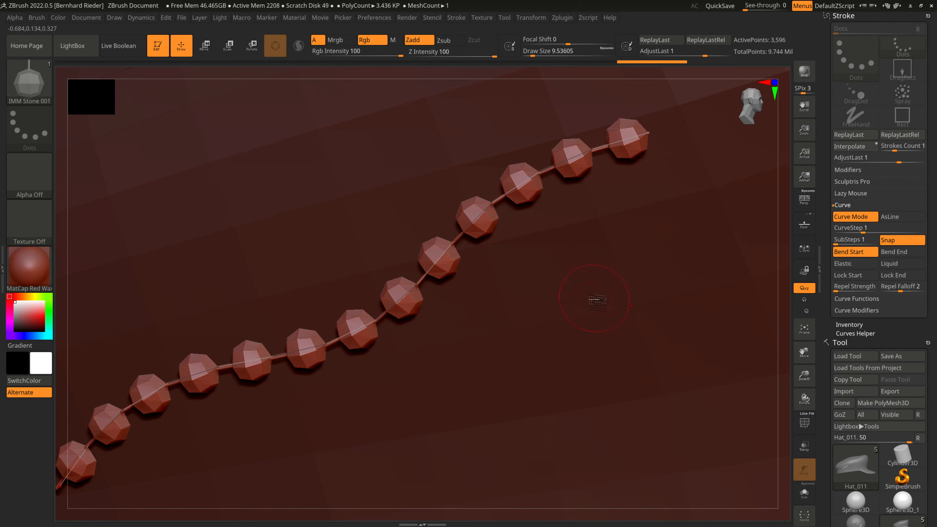
- Extend the stone curve farther along the hat's side, ending in a downward dip that rises again
{"action": "left_click_drag", "start_coordinate": [805, 376], "coordinate": [623, 427]}
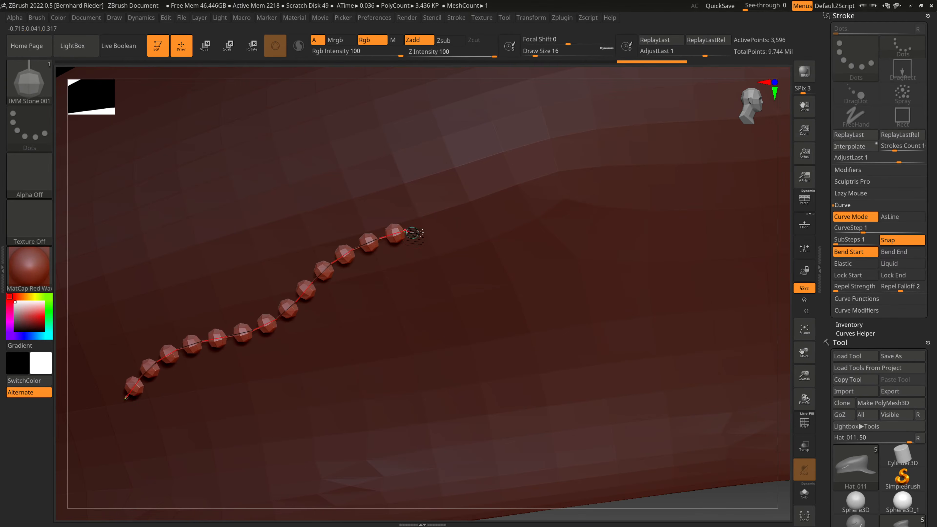
{"action": "mouse_move", "coordinate": [407, 231]}
{"action": "left_mouse_down"}
{"action": "mouse_move", "coordinate": [429, 211]}
{"action": "mouse_move", "coordinate": [428, 239]}
{"action": "mouse_move", "coordinate": [380, 250]}
{"action": "mouse_move", "coordinate": [481, 203]}
{"action": "mouse_move", "coordinate": [605, 182]}
{"action": "mouse_move", "coordinate": [596, 171]}
{"action": "left_mouse_up"}
{"action": "key", "text": "ctrl+z"}
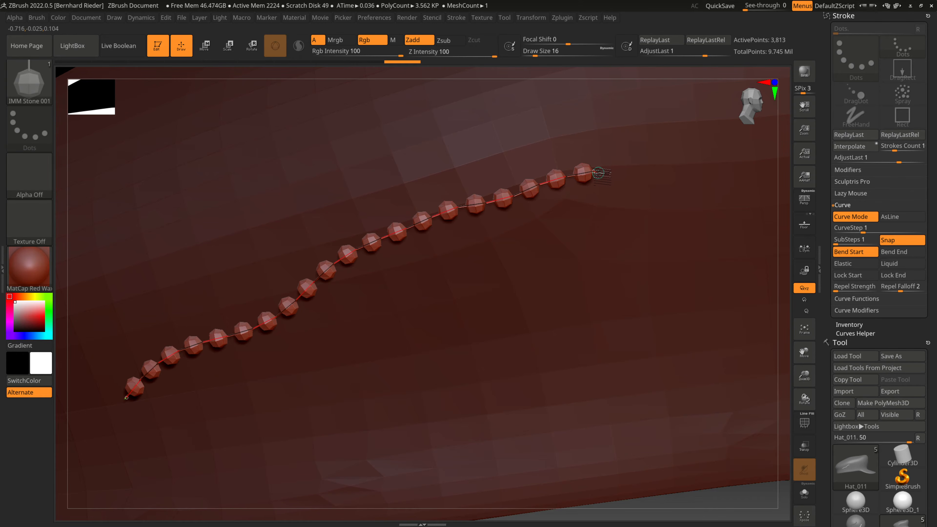
{"action": "left_click_drag", "start_coordinate": [699, 218], "coordinate": [686, 218]}
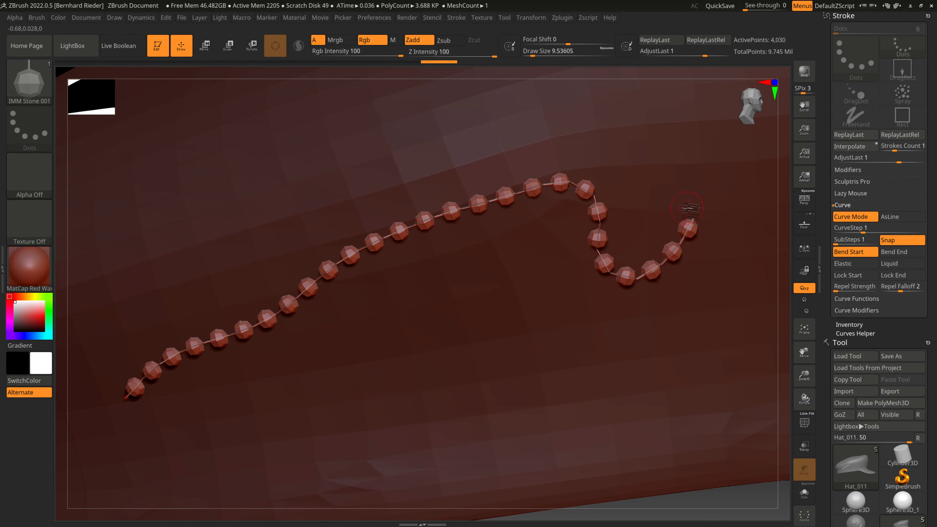
- Apply the smaller draw size to the stone curve and extend its front end with another upward arch
{"action": "mouse_move", "coordinate": [804, 376]}
{"action": "left_mouse_down"}
{"action": "mouse_move", "coordinate": [806, 355]}
{"action": "mouse_move", "coordinate": [806, 365]}
{"action": "left_mouse_up"}
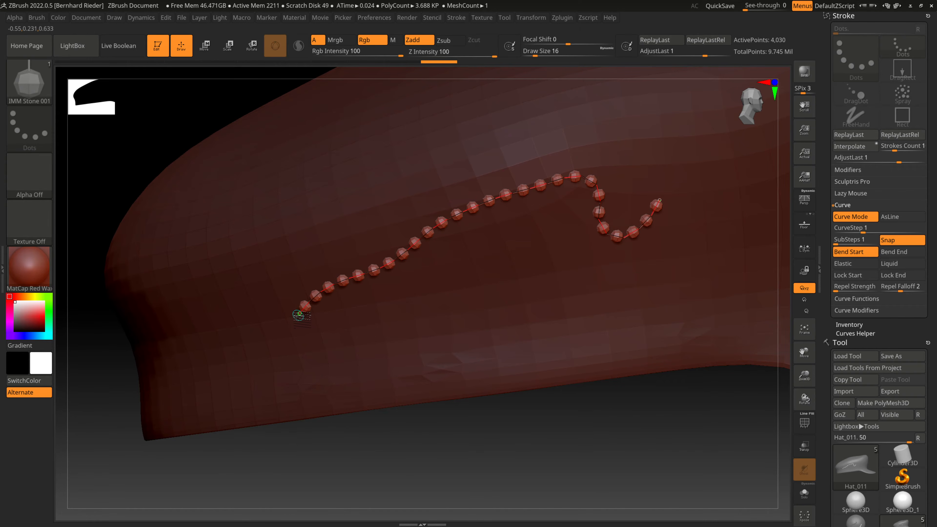
{"action": "left_click", "coordinate": [299, 314]}
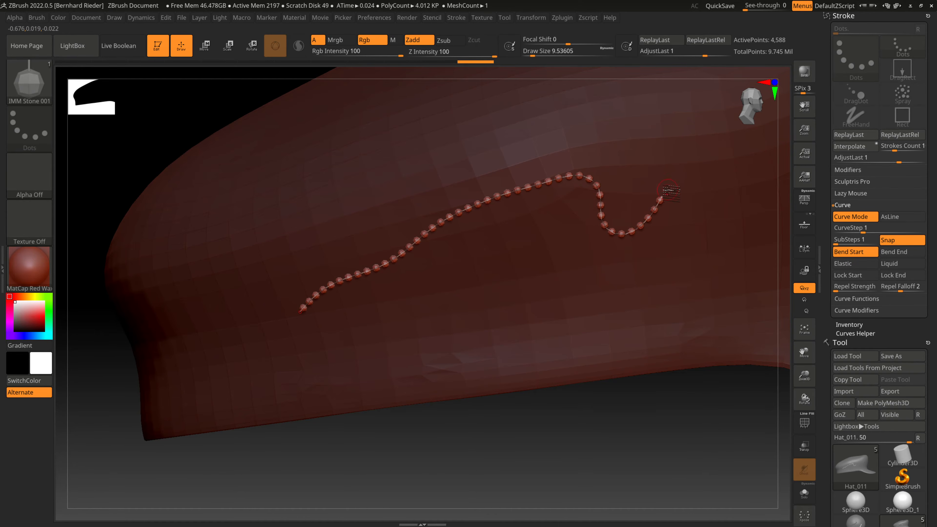
{"action": "mouse_move", "coordinate": [670, 190]}
{"action": "left_mouse_down"}
{"action": "mouse_move", "coordinate": [726, 160]}
{"action": "mouse_move", "coordinate": [731, 184]}
{"action": "left_mouse_up"}
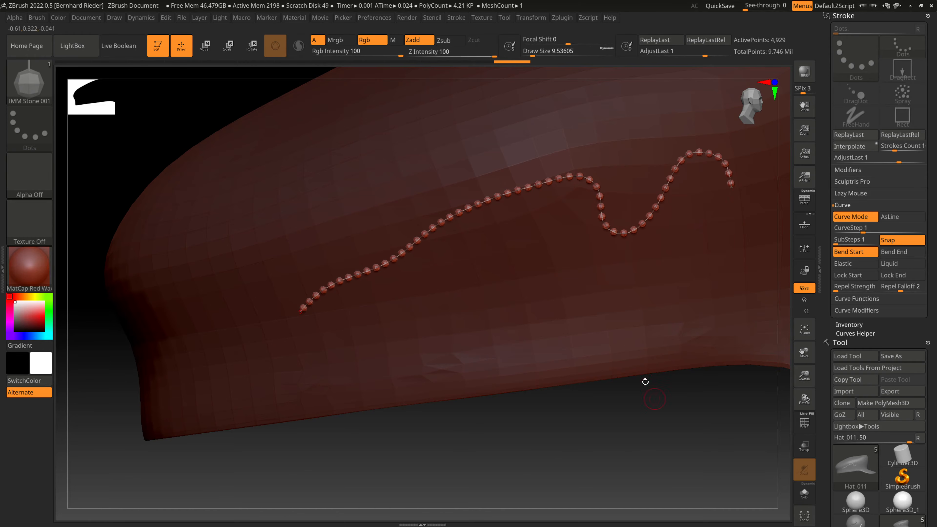
- Set the draw size to 20 and apply it to the stones along the curve
{"action": "left_click", "coordinate": [544, 52]}
{"action": "type", "text": "20"}
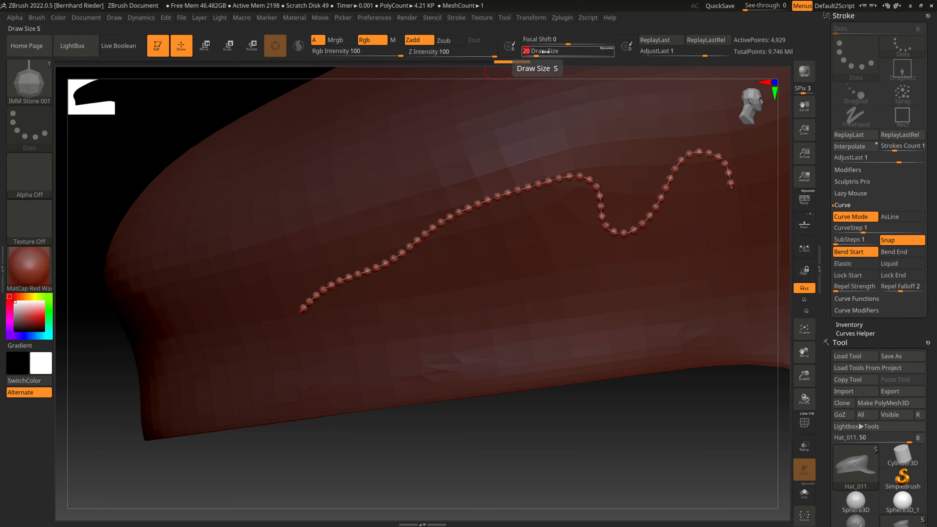
{"action": "left_click", "coordinate": [490, 200]}
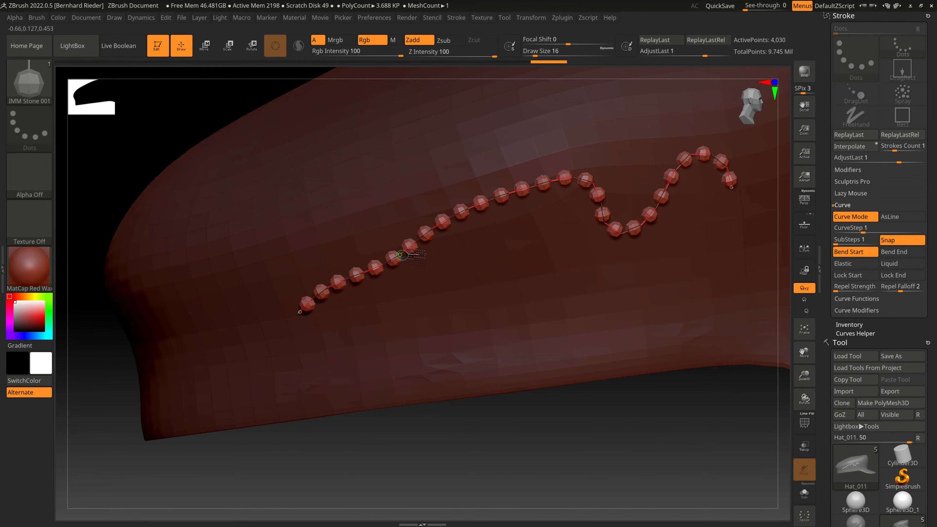
- Set the draw size to 40, update the curve with the larger stones and inspect their connecting strings up close
{"action": "left_click", "coordinate": [552, 50]}
{"action": "type", "text": "16"}
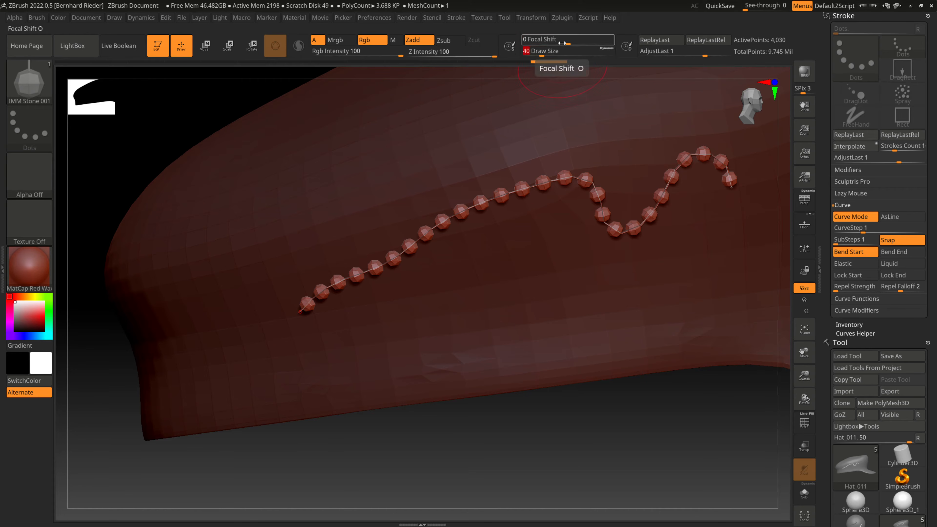
{"action": "key", "text": "Return"}
{"action": "left_click", "coordinate": [533, 184]}
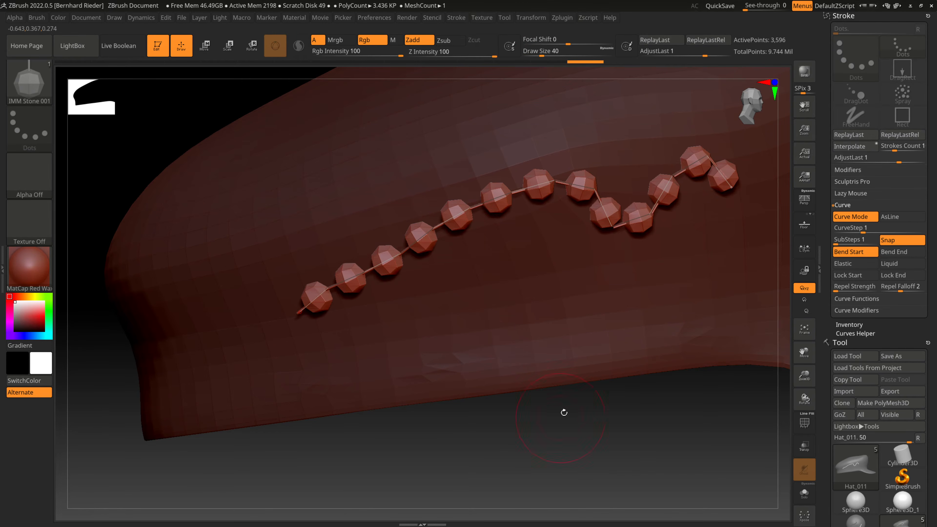
{"action": "left_click_drag", "start_coordinate": [569, 415], "coordinate": [589, 424]}
{"action": "left_click_drag", "start_coordinate": [804, 376], "coordinate": [815, 442]}
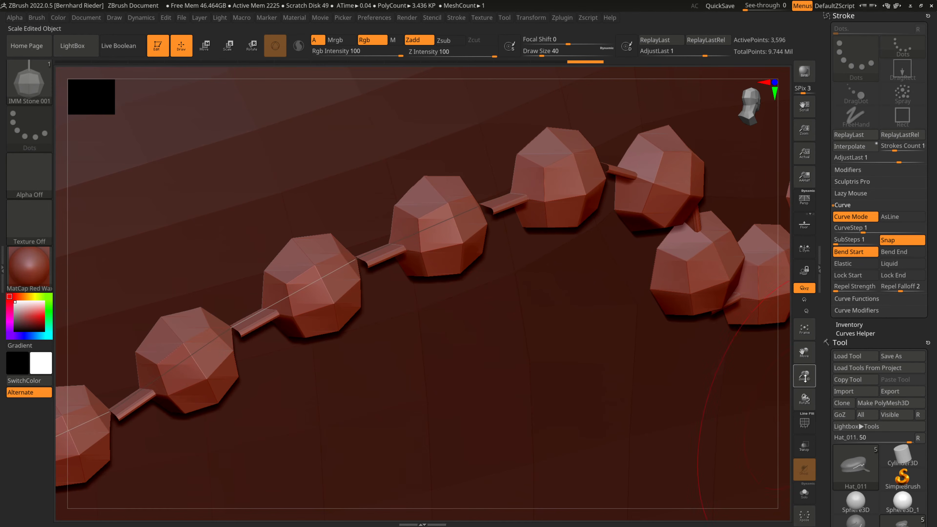
{"action": "left_click_drag", "start_coordinate": [805, 377], "coordinate": [809, 393]}
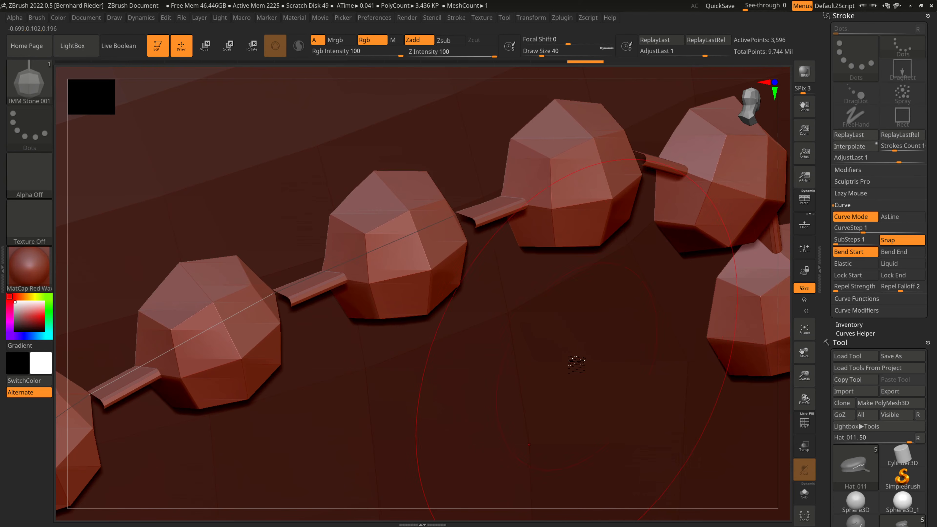
- Reduce the stone brush's draw size to about 22.6
{"action": "key", "text": "s"}
{"action": "left_click_drag", "start_coordinate": [564, 353], "coordinate": [561, 353]}
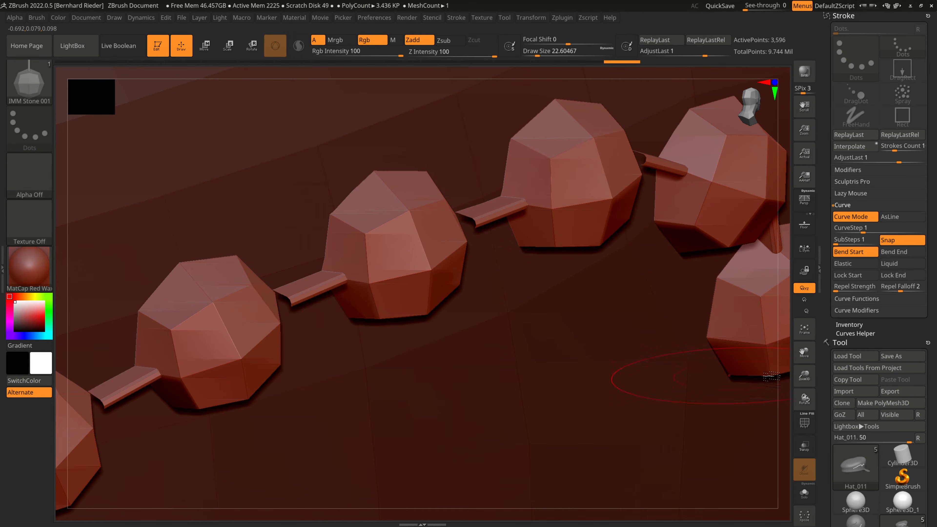
{"action": "left_click_drag", "start_coordinate": [804, 374], "coordinate": [791, 220]}
{"action": "left_click_drag", "start_coordinate": [724, 302], "coordinate": [709, 309]}
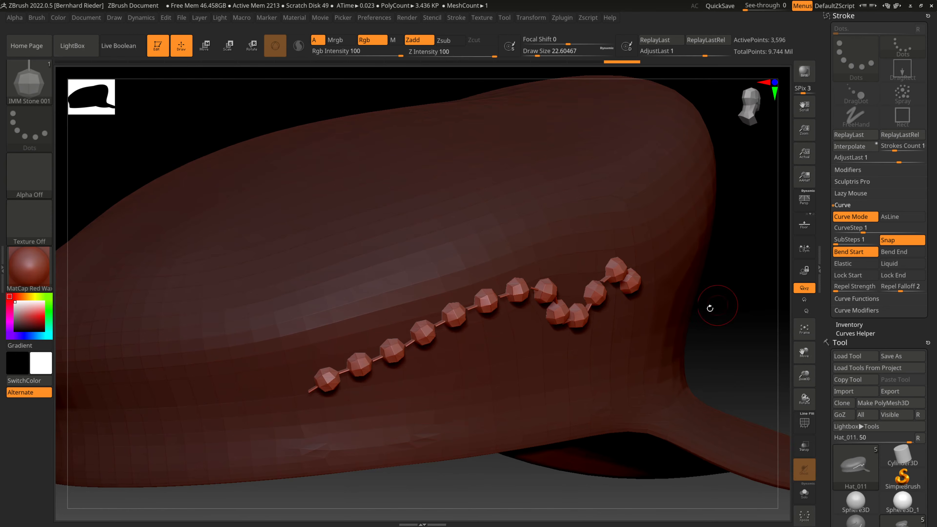
- Turn off Tri Parts and turn on Weld Points in the stone brush's modifiers
{"action": "left_click", "coordinate": [38, 21]}
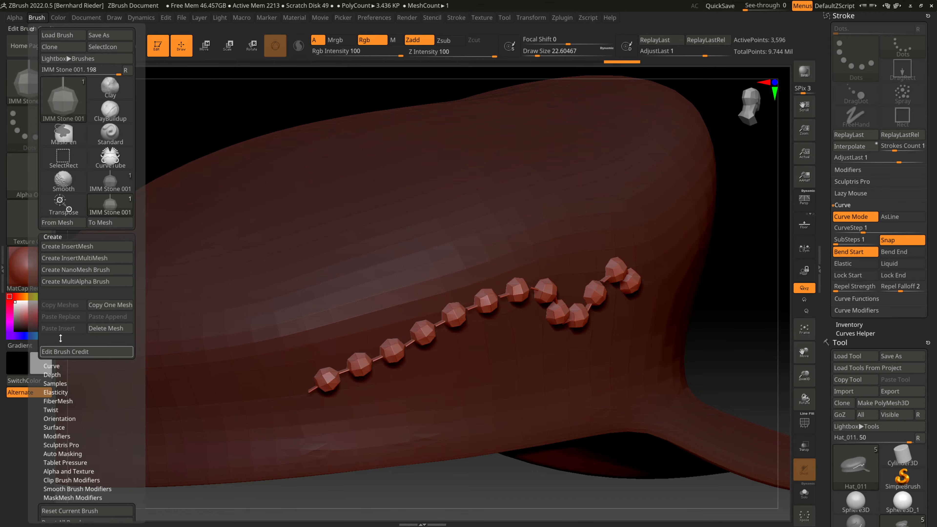
{"action": "left_click_drag", "start_coordinate": [117, 404], "coordinate": [116, 356]}
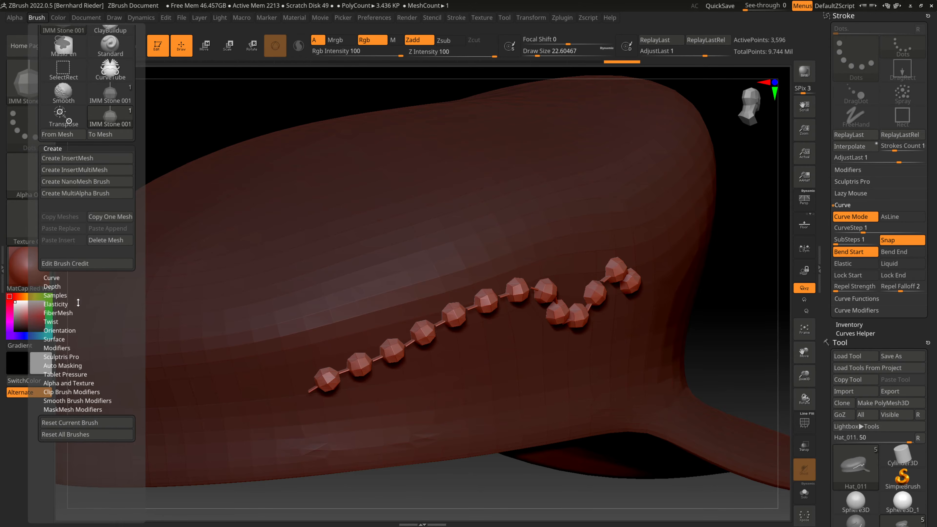
{"action": "left_click", "coordinate": [65, 347]}
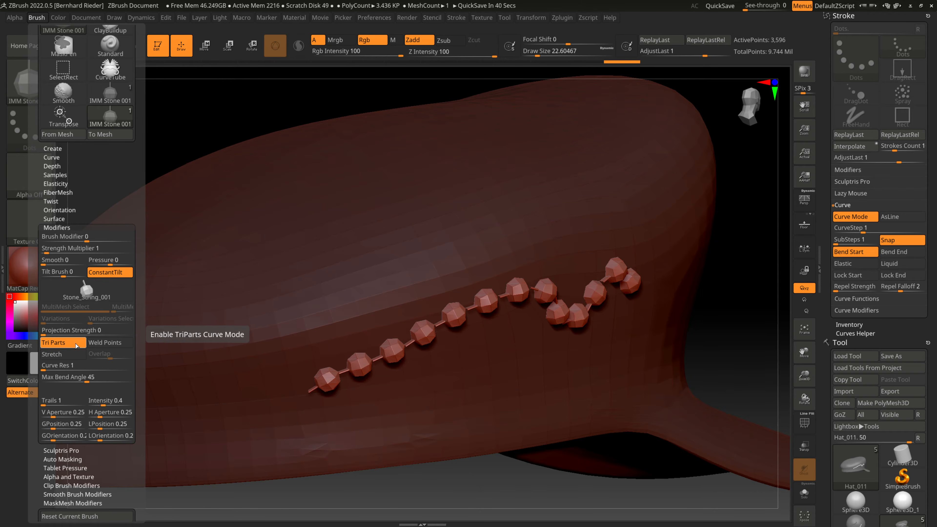
{"action": "left_click", "coordinate": [66, 346]}
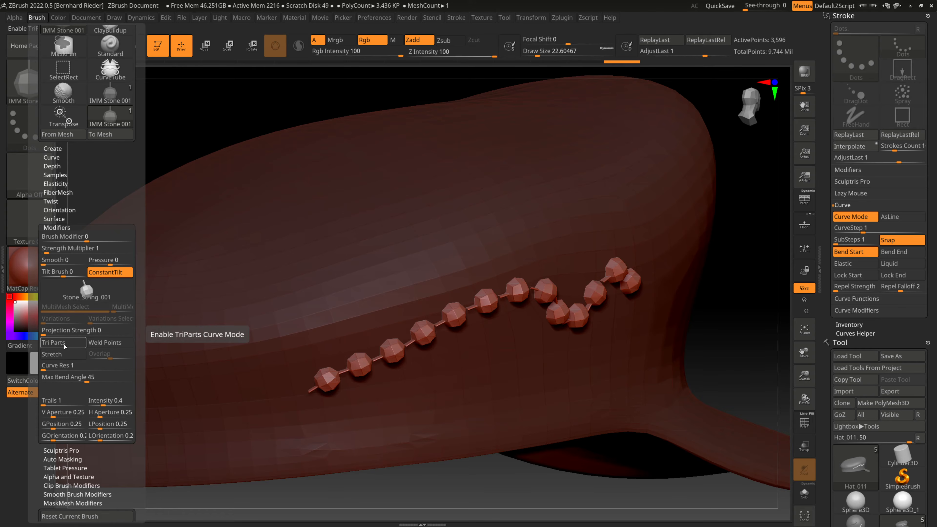
{"action": "left_click", "coordinate": [110, 343]}
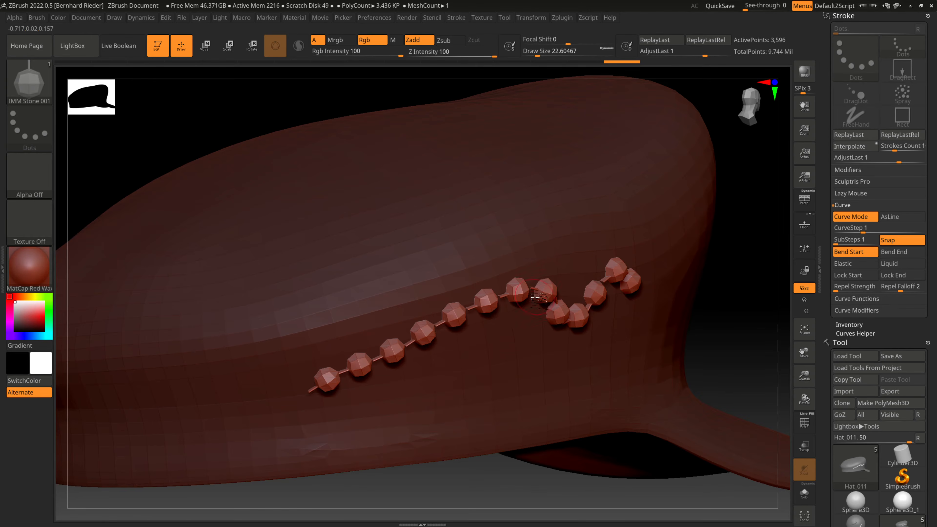
- Try a smaller stone curve above the existing strand with Weld Points, inspect its links up close, and undo it
{"action": "mouse_move", "coordinate": [797, 385]}
{"action": "left_mouse_down"}
{"action": "mouse_move", "coordinate": [803, 361]}
{"action": "mouse_move", "coordinate": [806, 385]}
{"action": "left_mouse_up"}
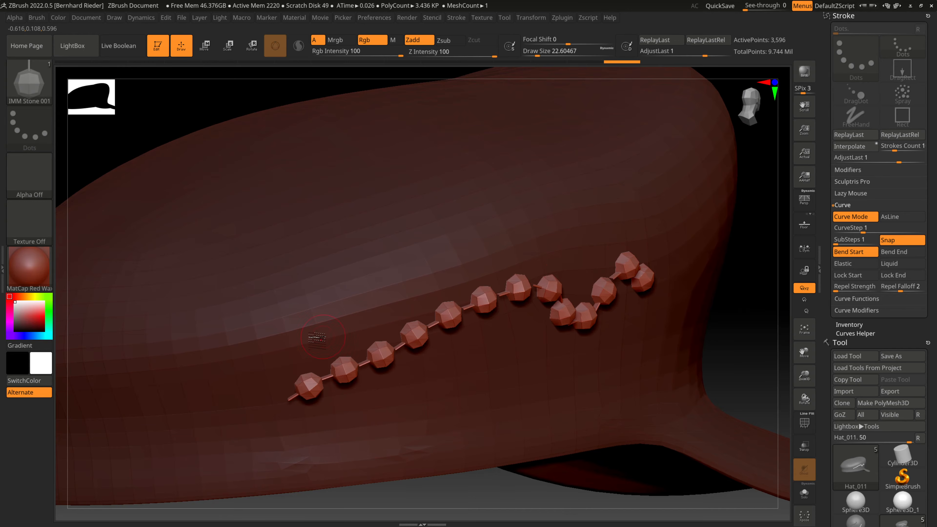
{"action": "left_click_drag", "start_coordinate": [277, 336], "coordinate": [502, 202]}
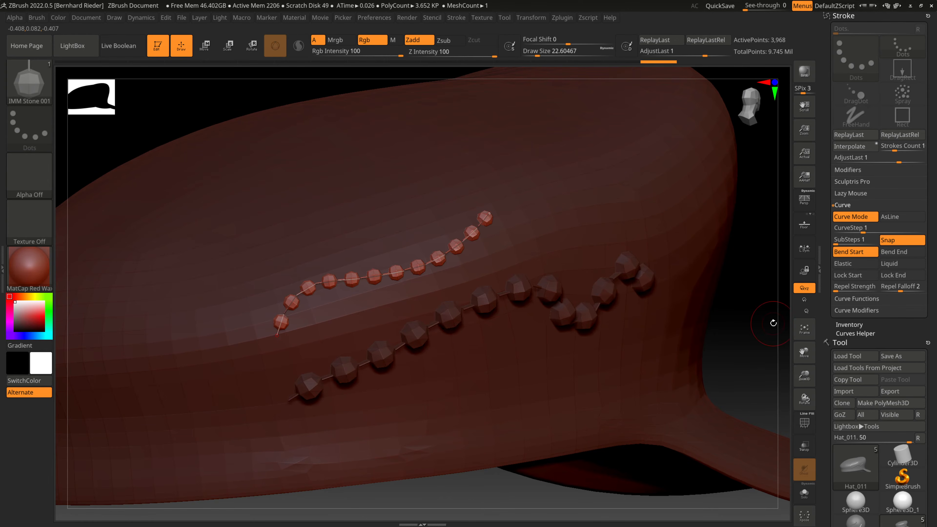
{"action": "left_click_drag", "start_coordinate": [805, 374], "coordinate": [843, 460]}
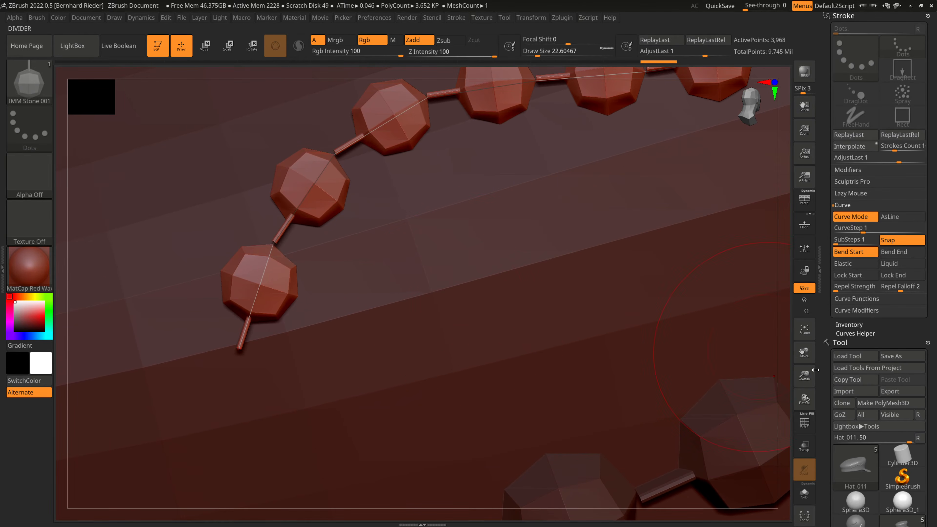
{"action": "left_click_drag", "start_coordinate": [804, 373], "coordinate": [795, 322]}
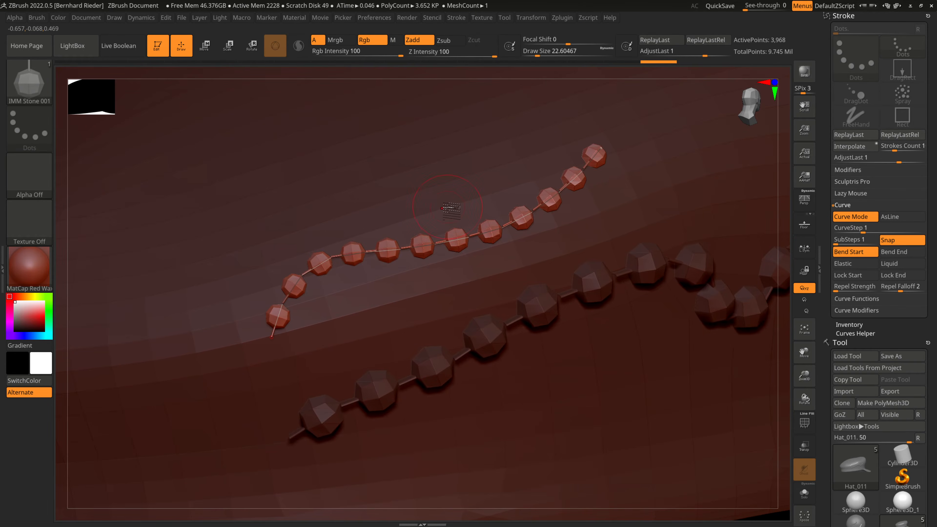
{"action": "key", "text": "ctrl+z"}
- Enable Tri Parts alongside Weld Points, draw a rising stone curve above the existing strand, and inspect its links
{"action": "left_click", "coordinate": [37, 18]}
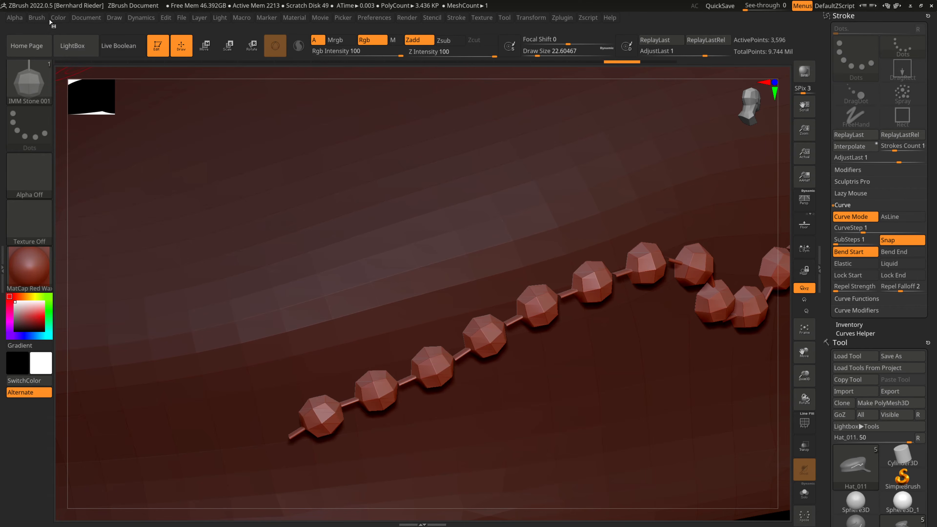
{"action": "left_click", "coordinate": [37, 18]}
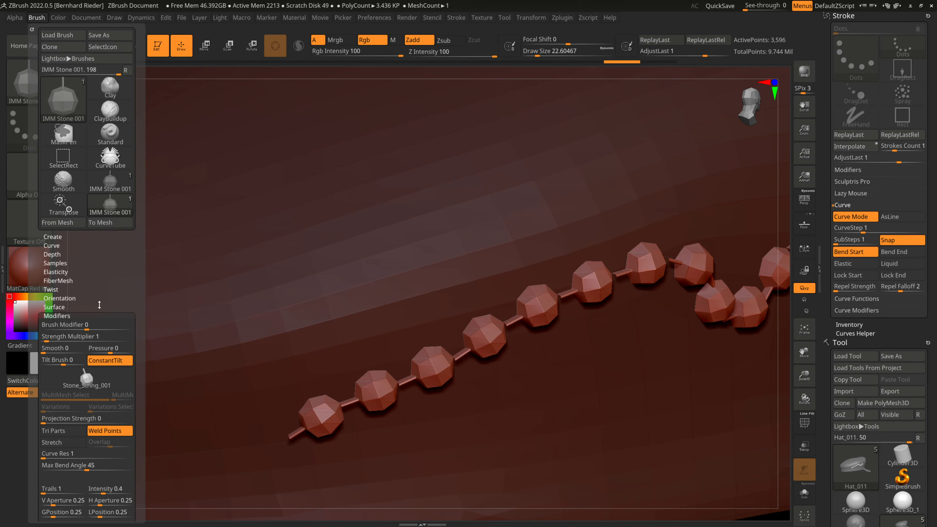
{"action": "left_click", "coordinate": [63, 433]}
{"action": "left_click_drag", "start_coordinate": [236, 377], "coordinate": [418, 204]}
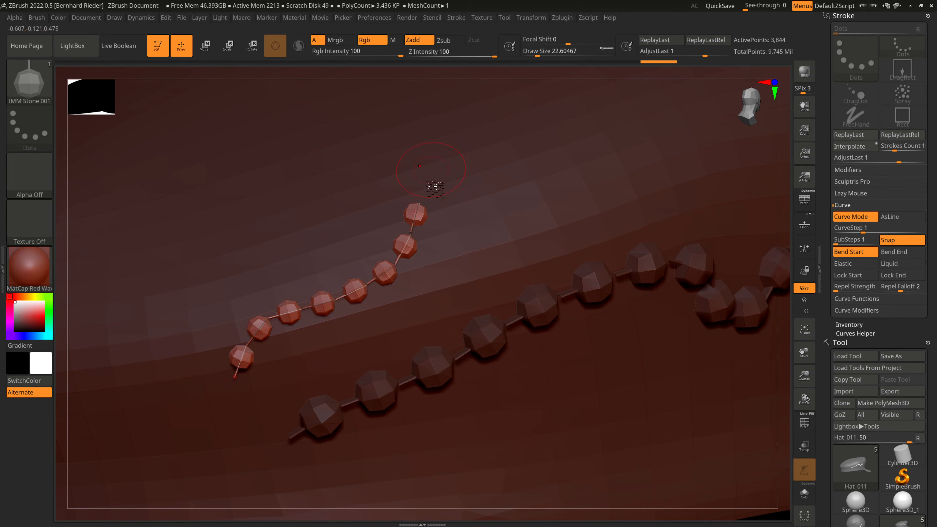
{"action": "left_click_drag", "start_coordinate": [805, 375], "coordinate": [830, 465]}
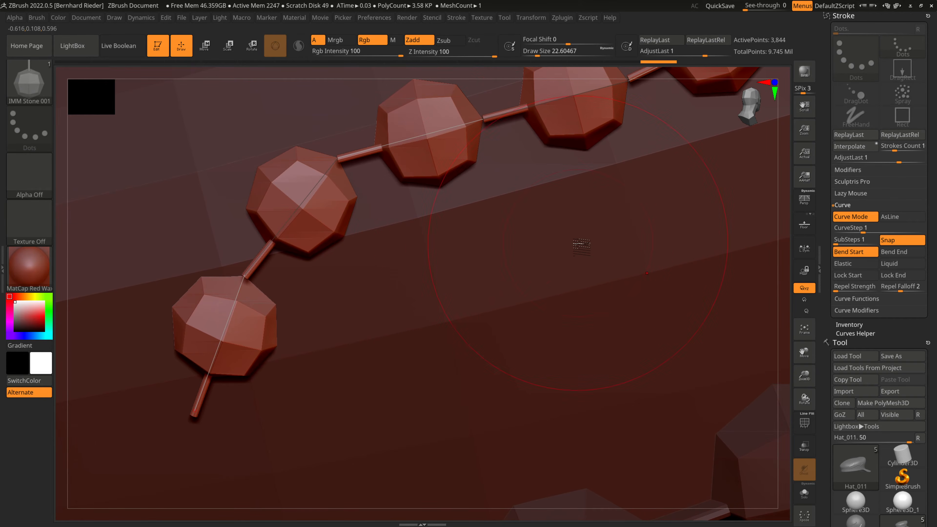
{"action": "left_click_drag", "start_coordinate": [805, 375], "coordinate": [674, 437]}
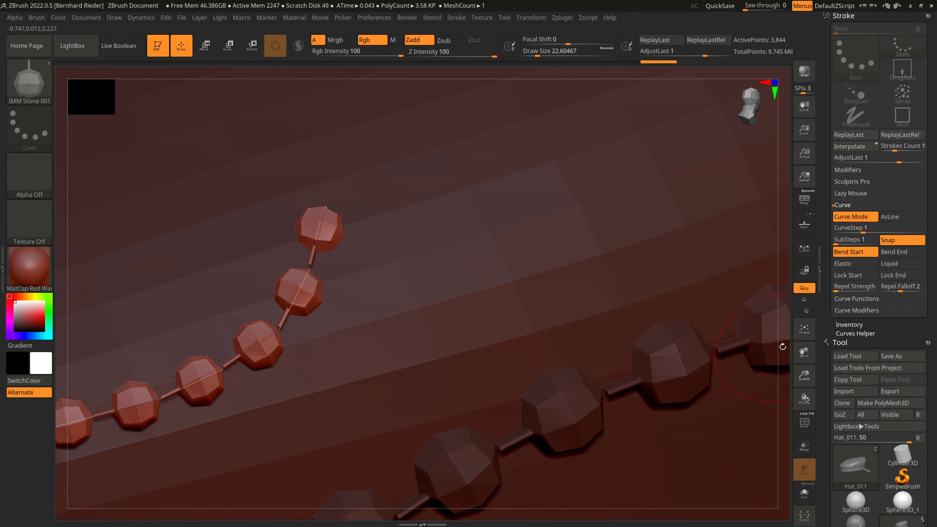
- Switch to 3ds Max and show the stone-and-string model in the Front view
{"action": "key", "text": "super"}
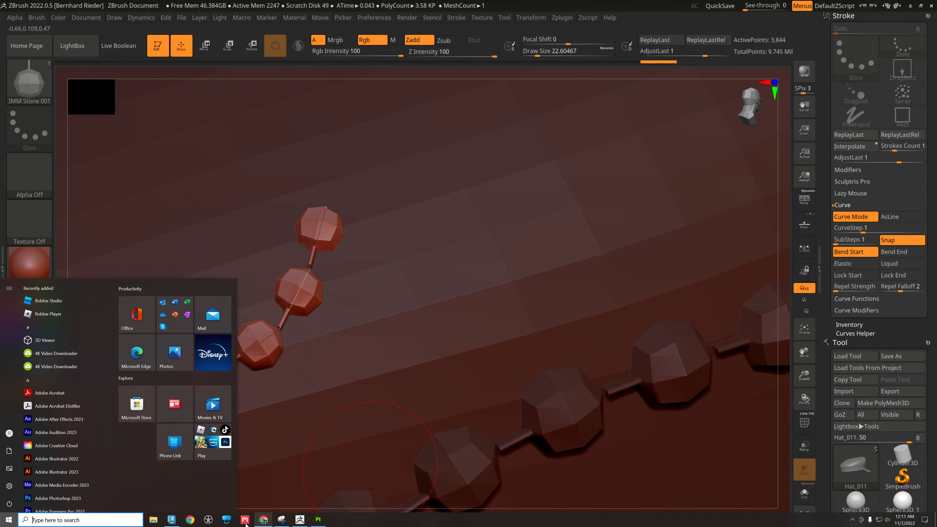
{"action": "left_click", "coordinate": [172, 520]}
{"action": "mouse_move", "coordinate": [488, 280]}
{"action": "middle_mouse_down", "text": "alt"}
{"action": "mouse_move", "coordinate": [495, 295]}
{"action": "mouse_move", "coordinate": [476, 279]}
{"action": "middle_mouse_up", "text": "alt"}
{"action": "key", "text": "f"}
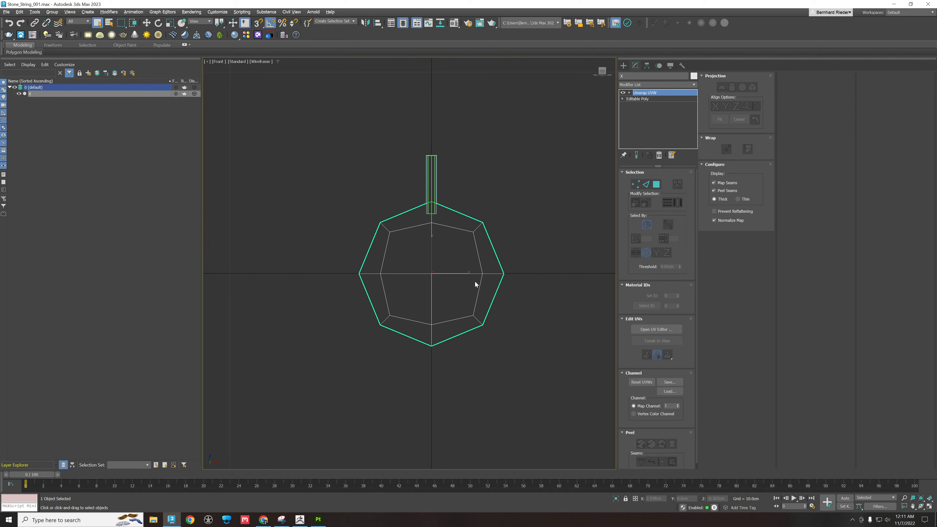
{"action": "scroll", "coordinate": [476, 280], "scroll_direction": "up", "scroll_amount": 2}
- Create a standard-primitive plane about 13.4 cm wide around the stone-and-string model
{"action": "left_click", "coordinate": [624, 67]}
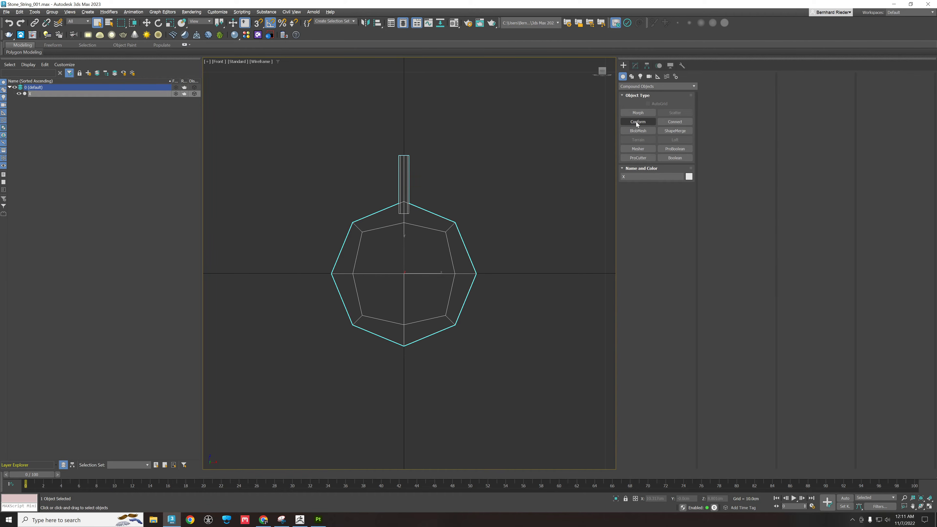
{"action": "left_click", "coordinate": [634, 86]}
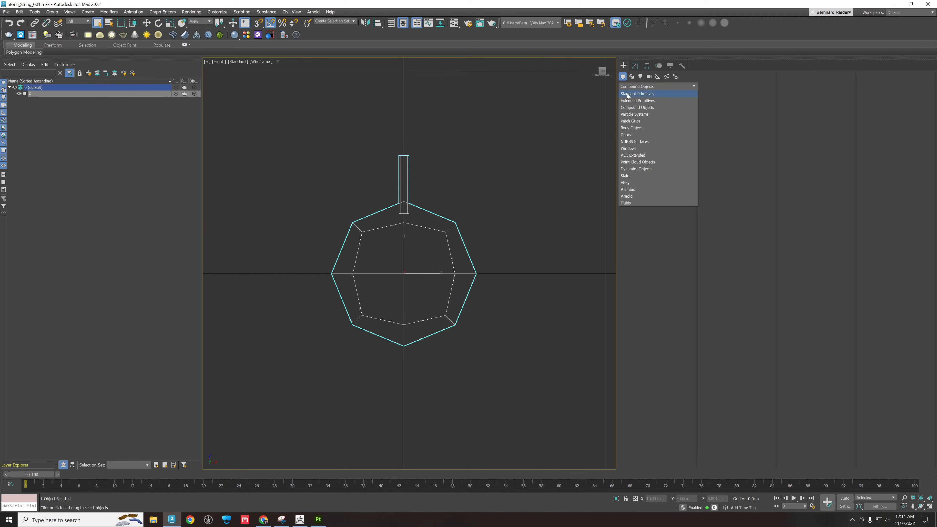
{"action": "left_click", "coordinate": [629, 92]}
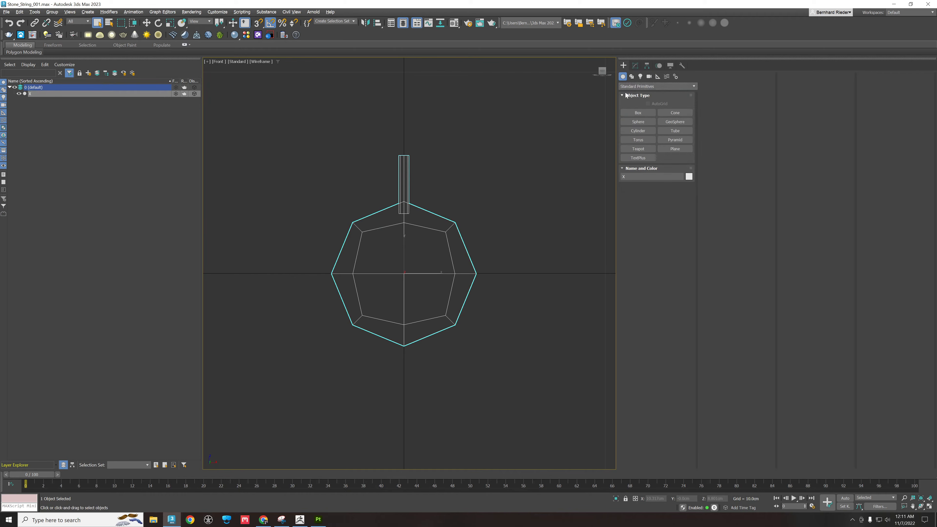
{"action": "left_click", "coordinate": [675, 149]}
{"action": "left_click_drag", "start_coordinate": [268, 121], "coordinate": [539, 396]}
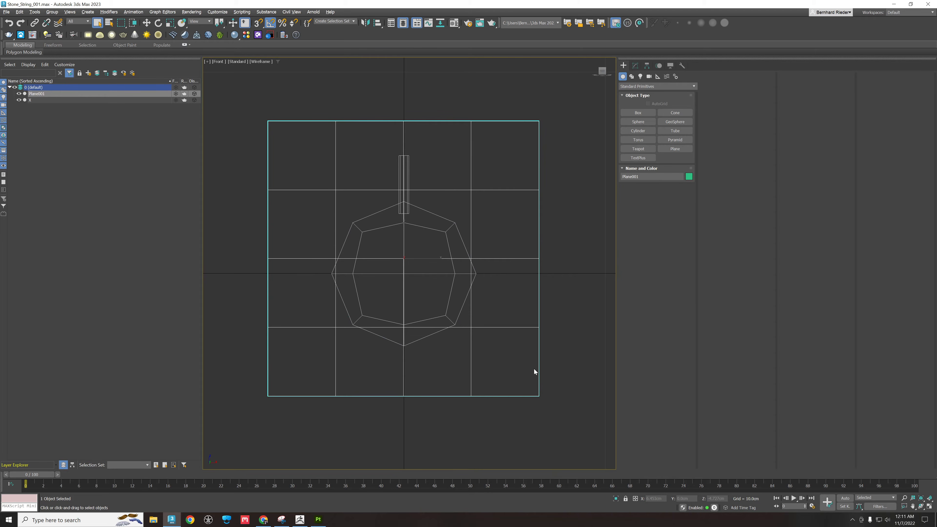
- Set the plane's length and width to 10 cm, with one length segment and one width segment
{"action": "left_click", "coordinate": [635, 65]}
{"action": "left_click_drag", "start_coordinate": [678, 184], "coordinate": [701, 182]}
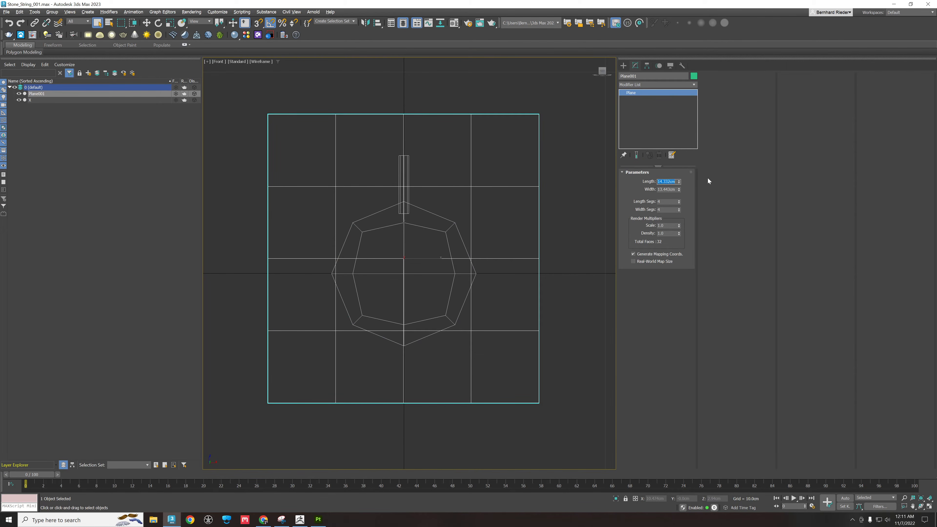
{"action": "type", "text": "10"}
{"action": "key", "text": "Tab"}
{"action": "type", "text": "10"}
{"action": "key", "text": "Return"}
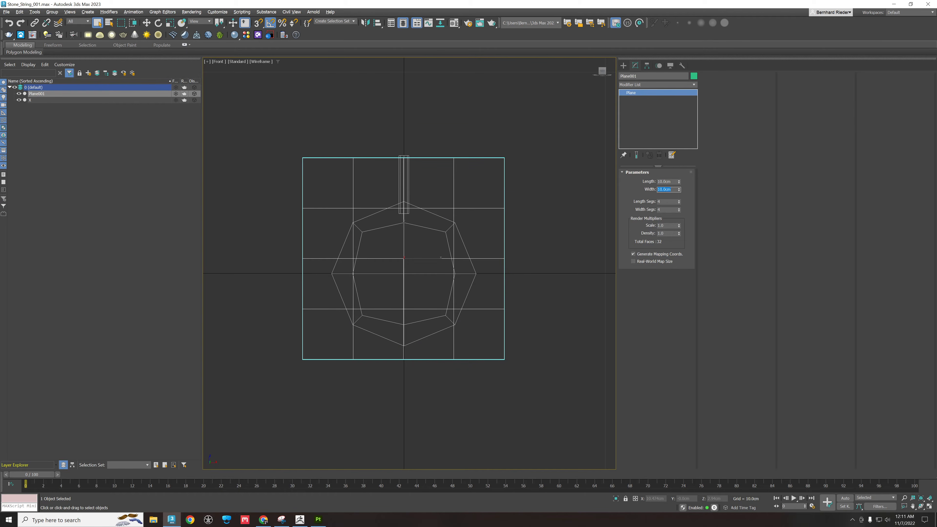
{"action": "key", "text": "w"}
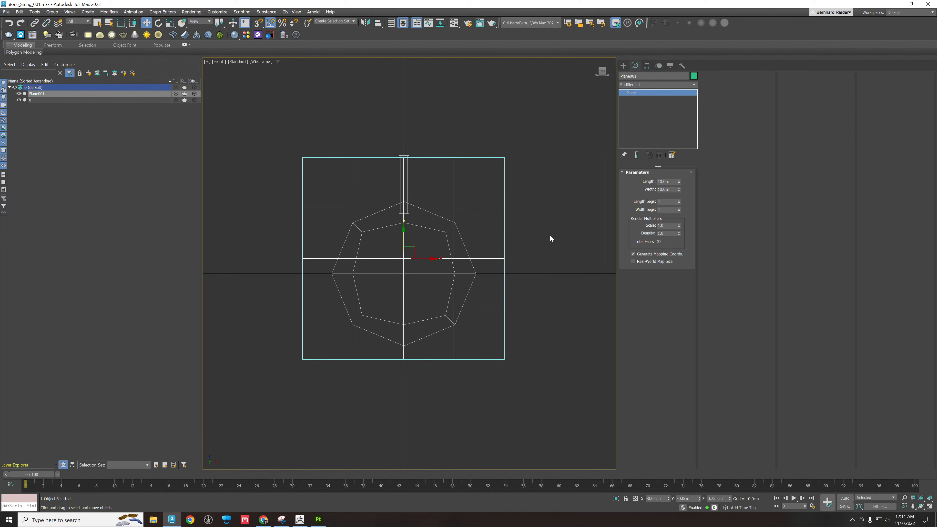
{"action": "right_click", "coordinate": [679, 201]}
{"action": "right_click", "coordinate": [679, 210]}
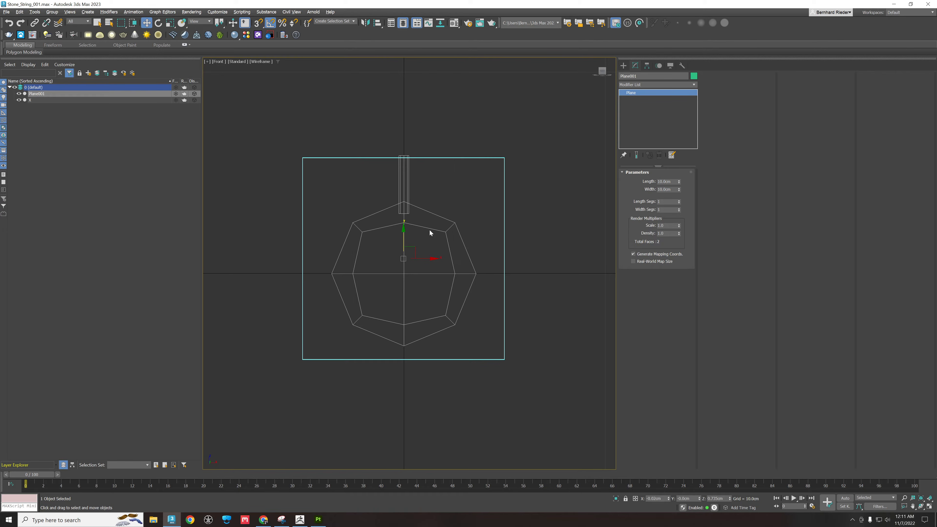
- Center the plane on the world origin by setting its X, Y and Z position to 0
{"action": "left_click_drag", "start_coordinate": [404, 232], "coordinate": [401, 218]}
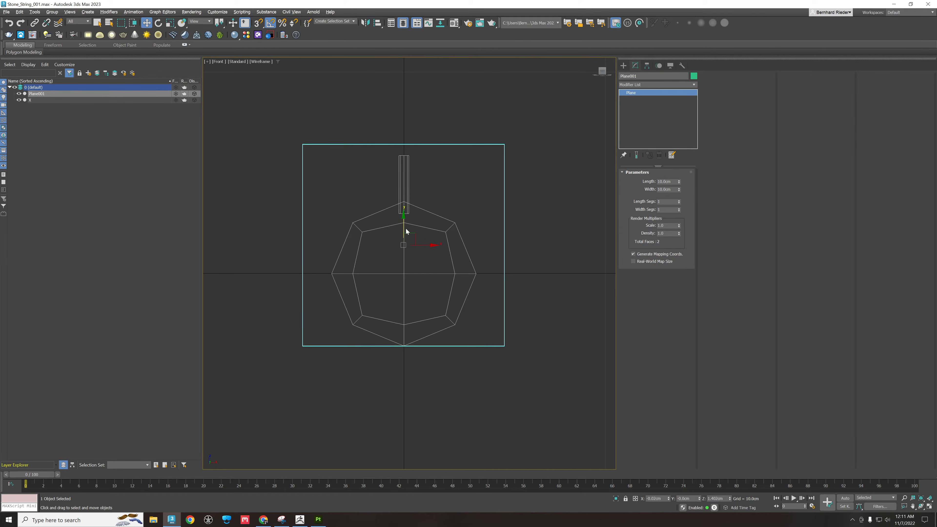
{"action": "right_click", "coordinate": [730, 500]}
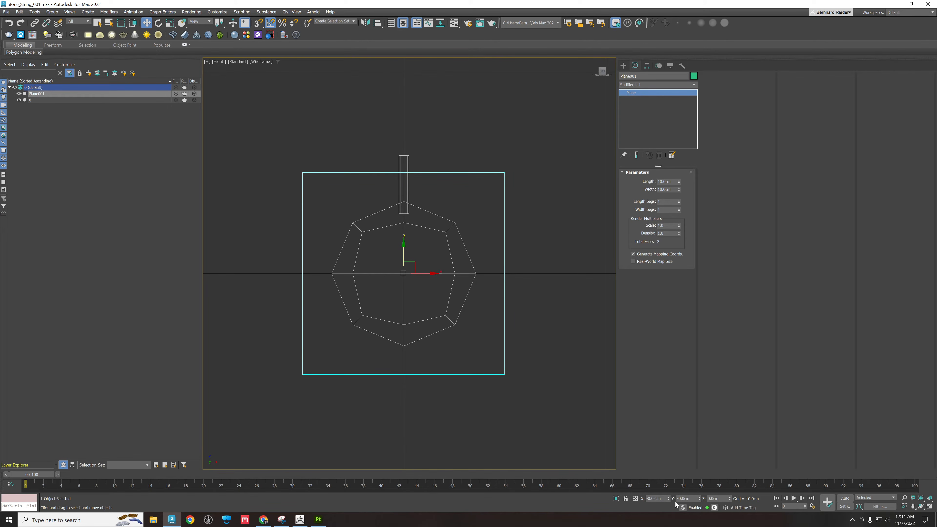
{"action": "right_click", "coordinate": [668, 499]}
{"action": "right_click", "coordinate": [699, 499]}
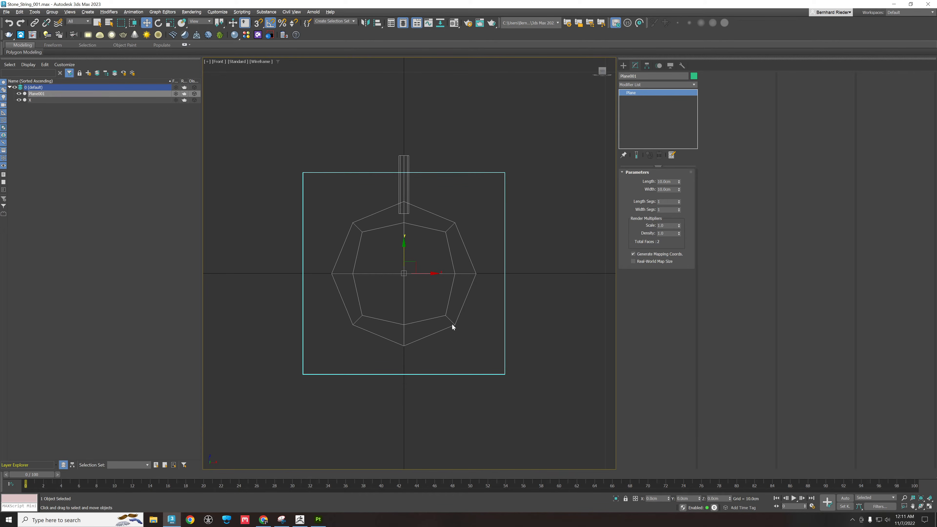
- Move the stone-and-string model down until the stone's lowest point meets the plane's bottom edge, and inspect the gap above the string
{"action": "left_click", "coordinate": [403, 165]}
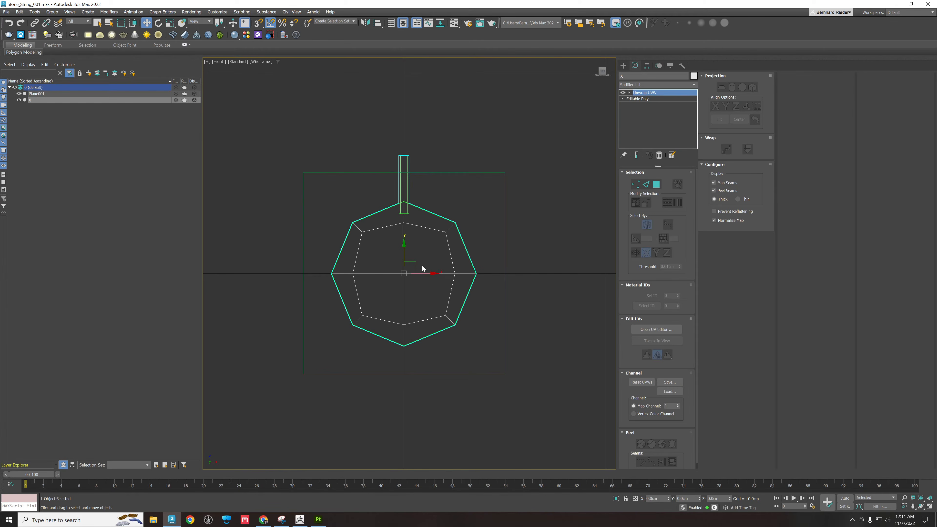
{"action": "scroll", "coordinate": [408, 258], "scroll_direction": "up", "scroll_amount": 2}
{"action": "left_click_drag", "start_coordinate": [405, 246], "coordinate": [406, 286]}
{"action": "scroll", "coordinate": [404, 152], "scroll_direction": "up", "scroll_amount": 6}
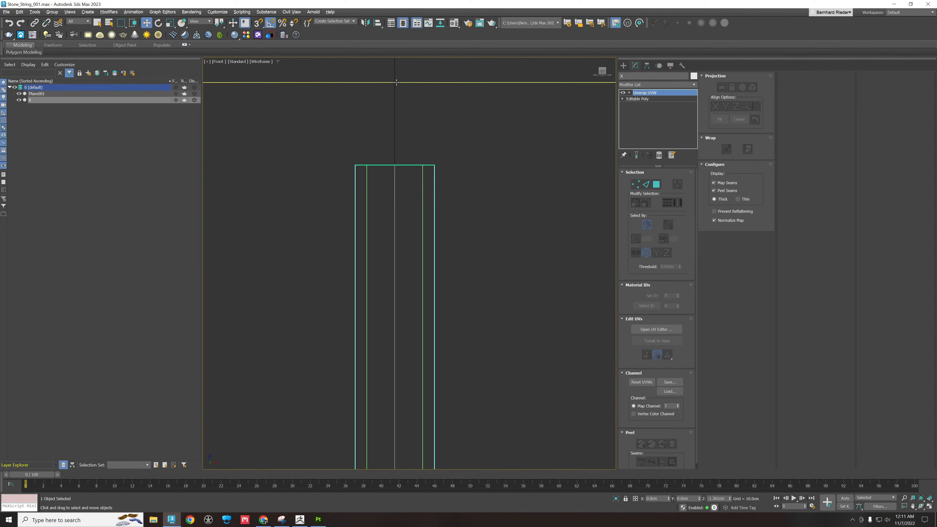
{"action": "scroll", "coordinate": [429, 145], "scroll_direction": "down", "scroll_amount": 10}
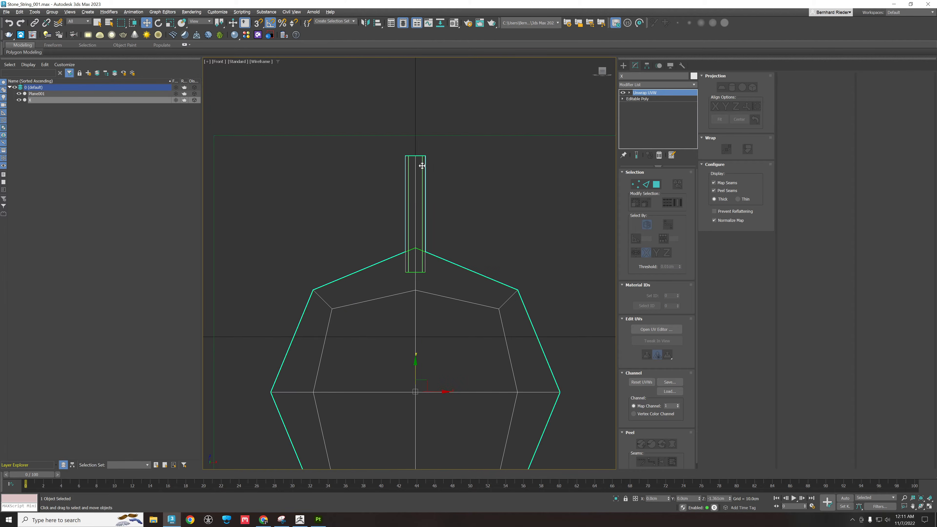
{"action": "scroll", "coordinate": [417, 223], "scroll_direction": "up", "scroll_amount": 5}
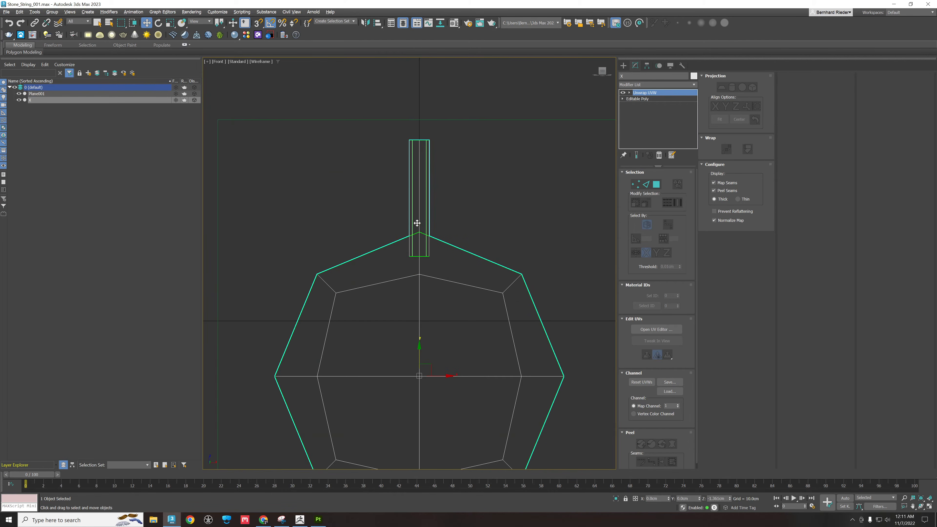
{"action": "scroll", "coordinate": [427, 189], "scroll_direction": "down", "scroll_amount": 2}
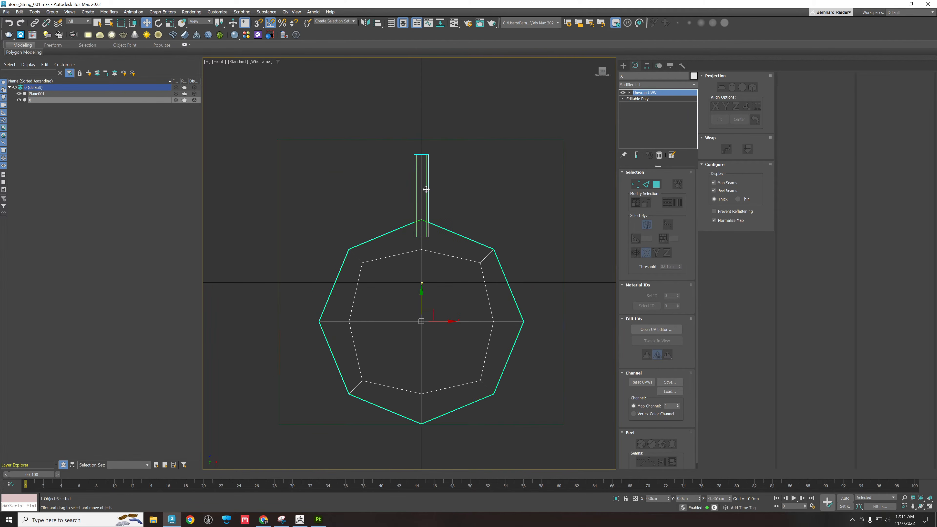
{"action": "scroll", "coordinate": [416, 157], "scroll_direction": "up", "scroll_amount": 8}
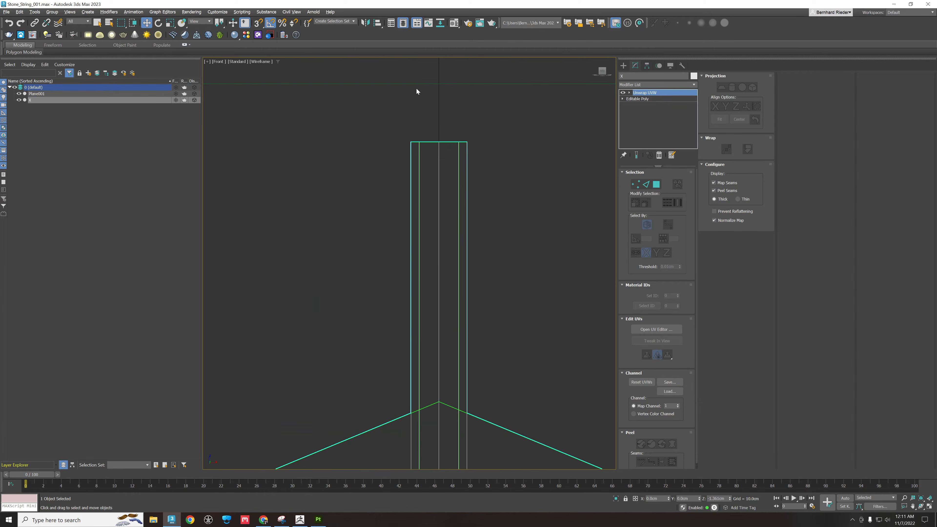
- Examine the gap between the stones and connecting strings of the drawn curve in ZBrush, and return to 3ds Max
{"action": "left_click", "coordinate": [318, 520]}
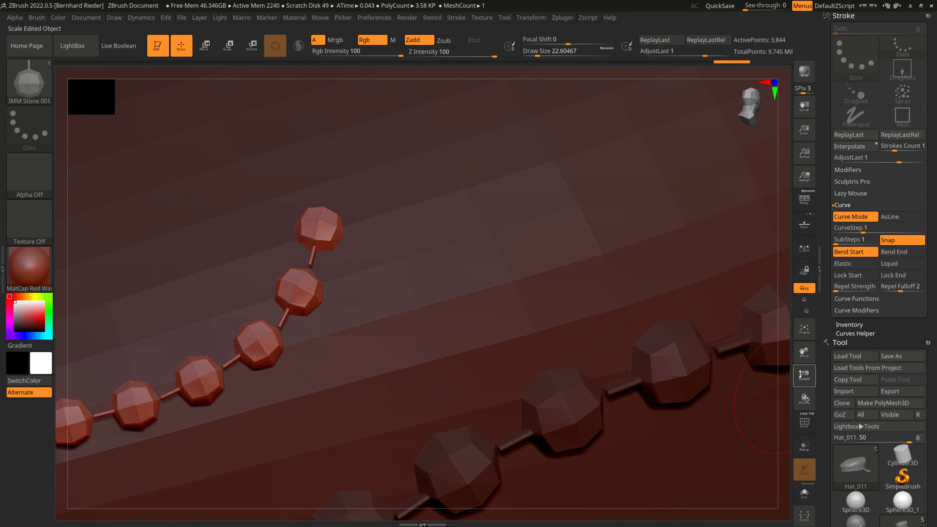
{"action": "left_click_drag", "start_coordinate": [800, 374], "coordinate": [818, 441]}
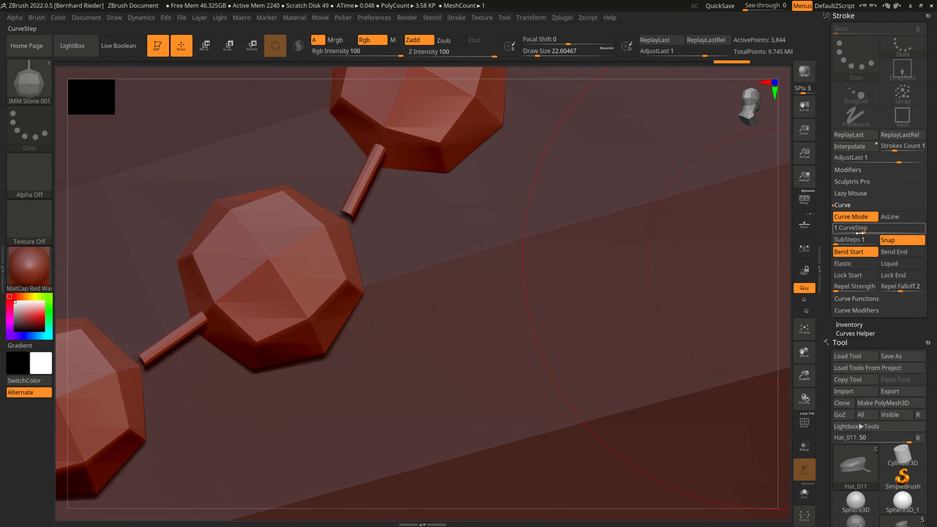
{"action": "key", "text": "super"}
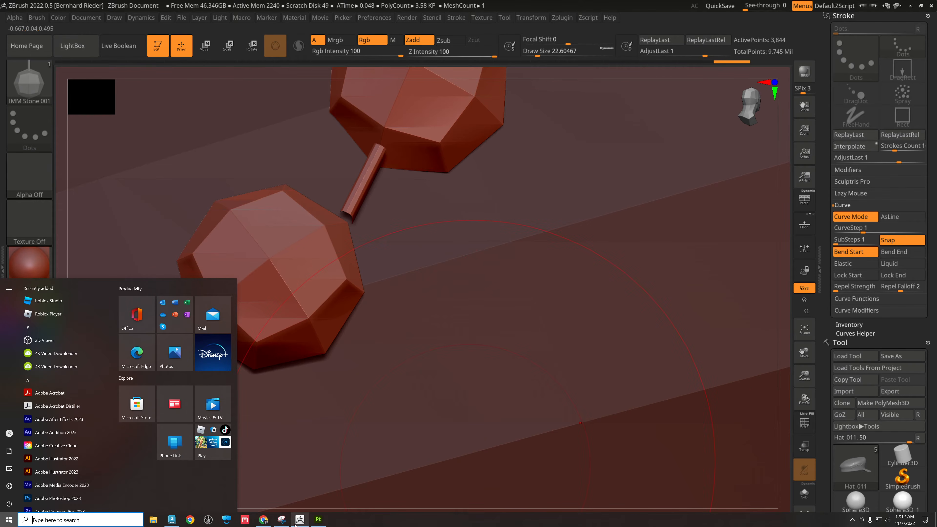
{"action": "left_click", "coordinate": [166, 519]}
- At the Editable Poly's vertex level, raise the string's top vertices to the reference plane's top edge
{"action": "scroll", "coordinate": [466, 153], "scroll_direction": "down", "scroll_amount": 5}
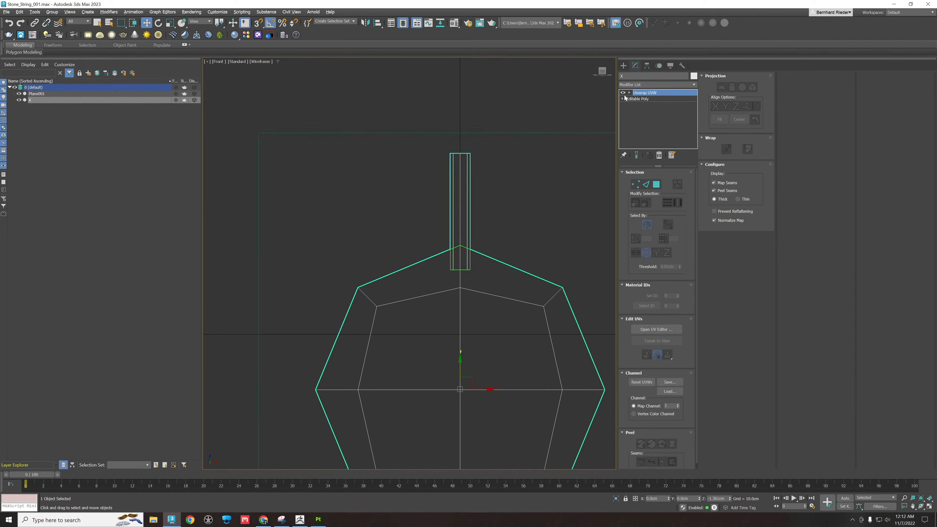
{"action": "left_click", "coordinate": [637, 98]}
{"action": "left_click", "coordinate": [499, 282]}
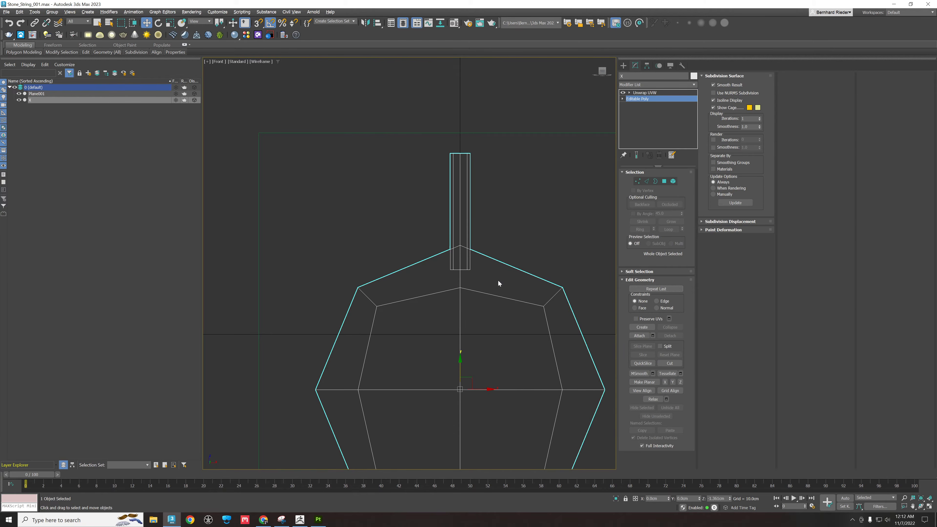
{"action": "left_click", "coordinate": [638, 181]}
{"action": "middle_click_drag", "start_coordinate": [511, 193], "coordinate": [491, 260]}
{"action": "scroll", "coordinate": [457, 223], "scroll_direction": "up", "scroll_amount": 8}
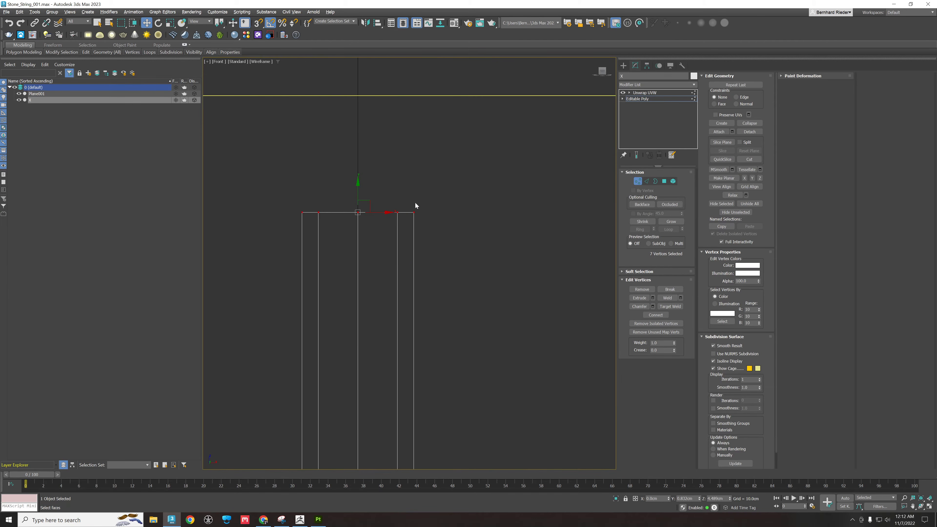
{"action": "middle_click_drag", "start_coordinate": [417, 195], "coordinate": [499, 246]}
{"action": "left_click_drag", "start_coordinate": [439, 236], "coordinate": [449, 118]}
{"action": "scroll", "coordinate": [449, 138], "scroll_direction": "up", "scroll_amount": 10}
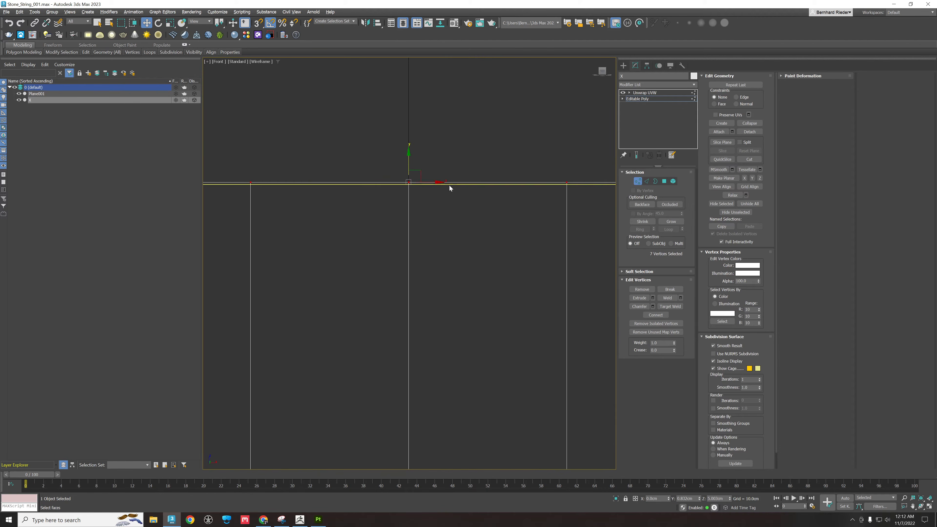
- Fine-tune the string's top vertices down onto the plane's top edge, at a height of 5.0 cm
{"action": "middle_click_drag", "start_coordinate": [393, 230], "coordinate": [685, 282]}
{"action": "middle_click_drag", "start_coordinate": [555, 296], "coordinate": [402, 314]}
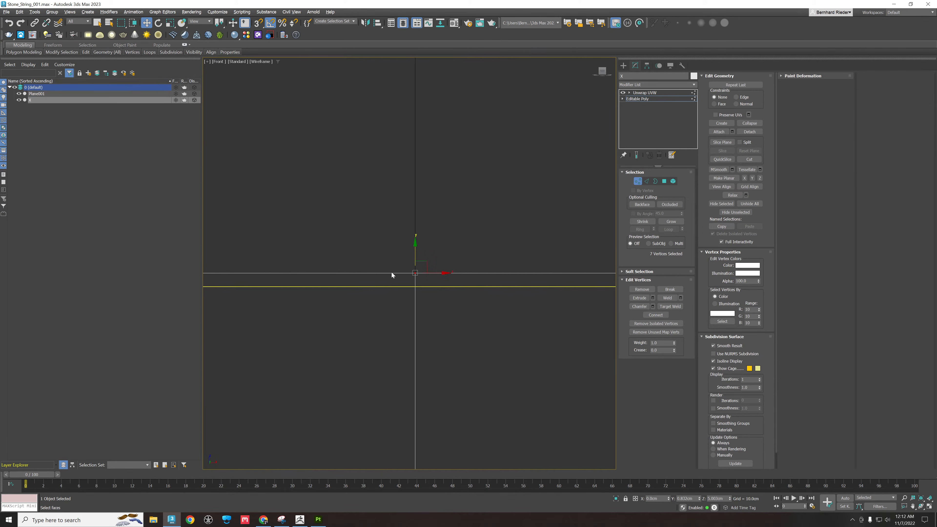
{"action": "scroll", "coordinate": [392, 270], "scroll_direction": "up", "scroll_amount": 5}
{"action": "left_click_drag", "start_coordinate": [453, 257], "coordinate": [458, 294]}
{"action": "scroll", "coordinate": [464, 337], "scroll_direction": "up", "scroll_amount": 2}
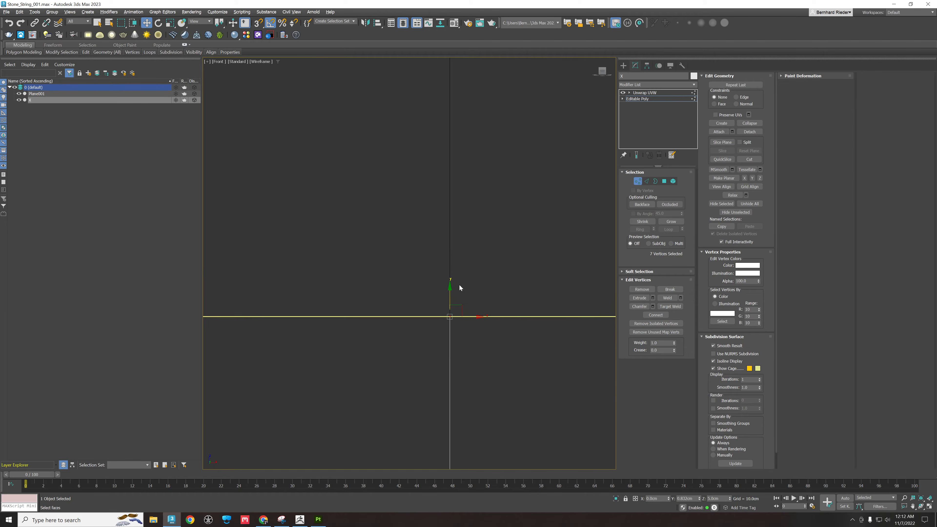
- Leave vertex editing and nudge the whole model down toward the reference plane's bottom edge
{"action": "scroll", "coordinate": [450, 284], "scroll_direction": "down", "scroll_amount": 5}
{"action": "scroll", "coordinate": [464, 281], "scroll_direction": "down", "scroll_amount": 2}
{"action": "mouse_move", "coordinate": [464, 281]}
{"action": "middle_mouse_down"}
{"action": "mouse_move", "coordinate": [440, 199]}
{"action": "mouse_move", "coordinate": [447, 281]}
{"action": "middle_mouse_up"}
{"action": "scroll", "coordinate": [458, 316], "scroll_direction": "up", "scroll_amount": 3}
{"action": "scroll", "coordinate": [392, 447], "scroll_direction": "up", "scroll_amount": 5}
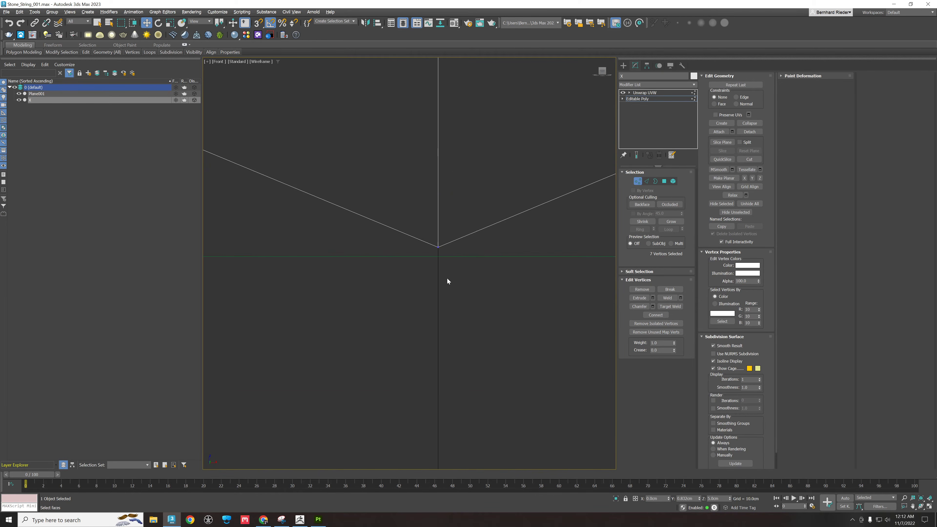
{"action": "scroll", "coordinate": [457, 267], "scroll_direction": "down", "scroll_amount": 3}
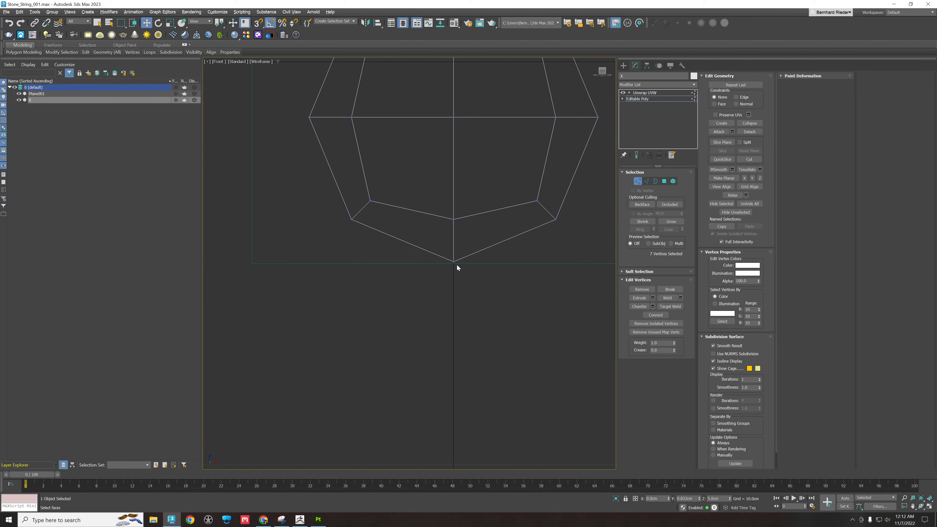
{"action": "left_click", "coordinate": [636, 182]}
{"action": "scroll", "coordinate": [464, 203], "scroll_direction": "up", "scroll_amount": 2}
{"action": "scroll", "coordinate": [462, 194], "scroll_direction": "down", "scroll_amount": 1}
{"action": "middle_click_drag", "start_coordinate": [456, 62], "coordinate": [443, 95]}
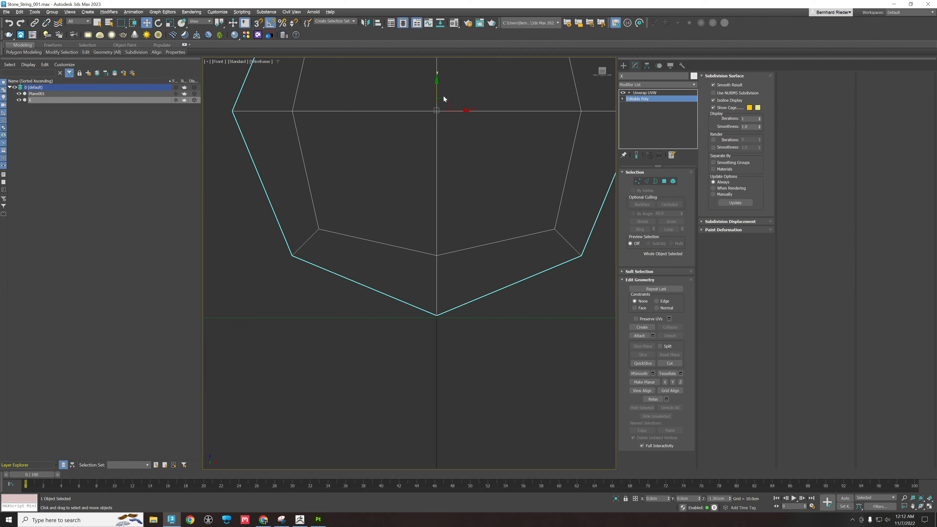
{"action": "left_click_drag", "start_coordinate": [437, 82], "coordinate": [437, 83]}
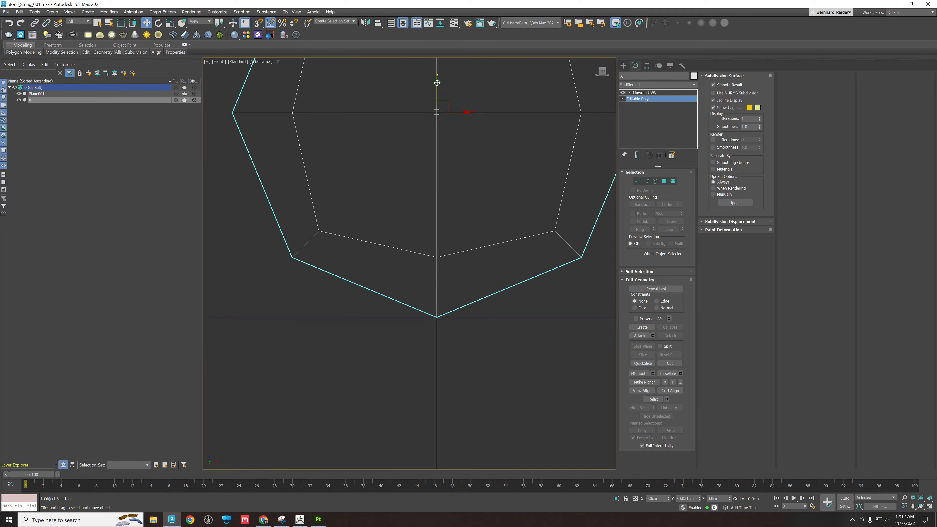
- Lower the model's Z position slightly until the stone's lowest point touches the plane's bottom edge
{"action": "scroll", "coordinate": [444, 283], "scroll_direction": "up", "scroll_amount": 4}
{"action": "scroll", "coordinate": [423, 375], "scroll_direction": "up", "scroll_amount": 3}
{"action": "middle_click_drag", "start_coordinate": [423, 378], "coordinate": [443, 130]}
{"action": "scroll", "coordinate": [388, 372], "scroll_direction": "up", "scroll_amount": 3}
{"action": "middle_click_drag", "start_coordinate": [388, 372], "coordinate": [452, 216]}
{"action": "scroll", "coordinate": [454, 211], "scroll_direction": "down", "scroll_amount": 2}
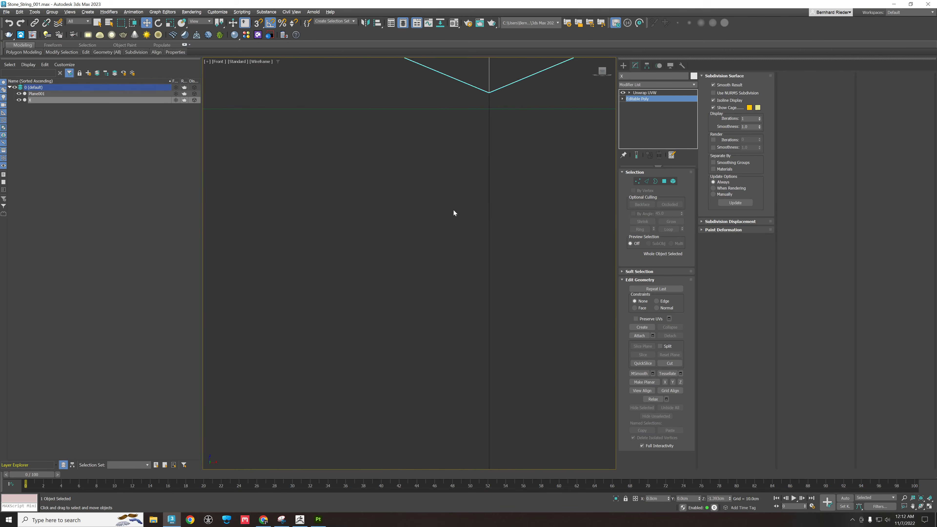
{"action": "middle_click_drag", "start_coordinate": [470, 181], "coordinate": [414, 290]}
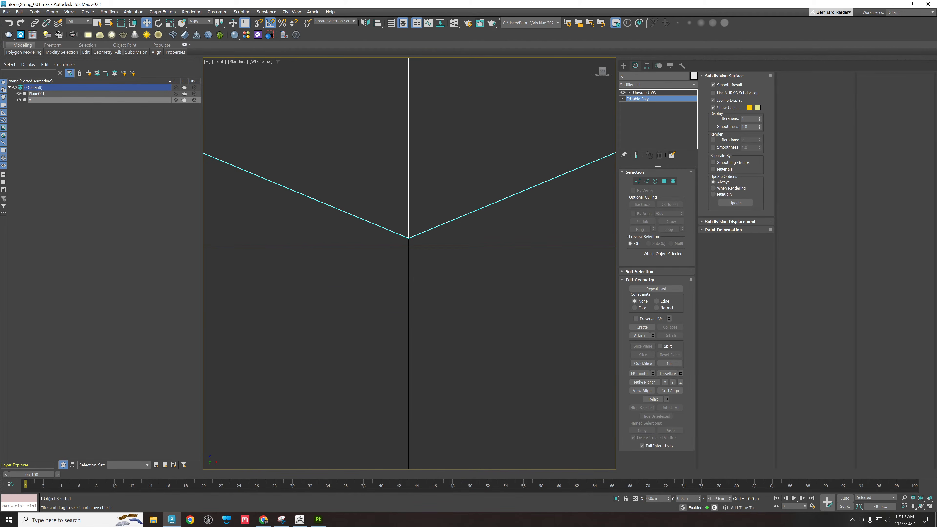
{"action": "left_click_drag", "start_coordinate": [731, 500], "coordinate": [732, 506]}
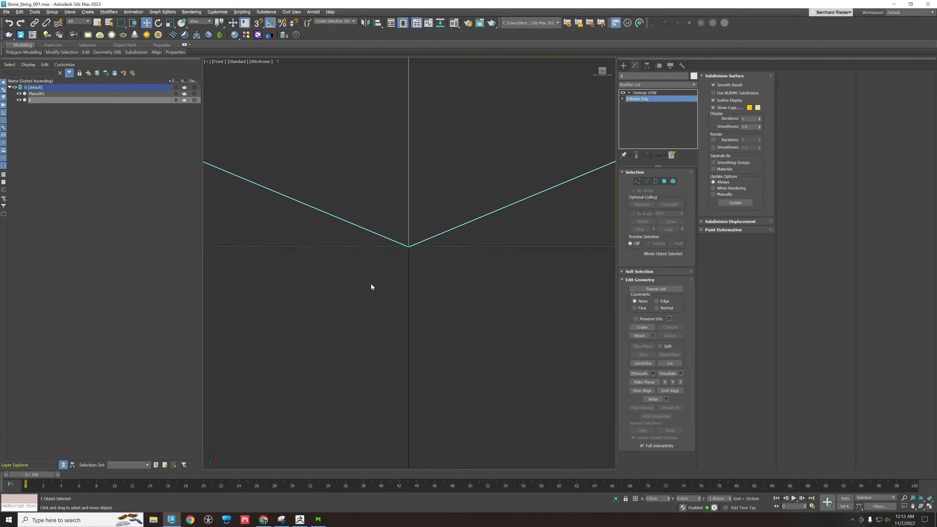
- Recheck the stone's lowest point up close and raise the model's Z position minimally to align it with the plane's bottom edge
{"action": "middle_click_drag", "start_coordinate": [371, 285], "coordinate": [410, 321]}
{"action": "scroll", "coordinate": [409, 321], "scroll_direction": "up", "scroll_amount": 2}
{"action": "middle_click_drag", "start_coordinate": [550, 393], "coordinate": [512, 236]}
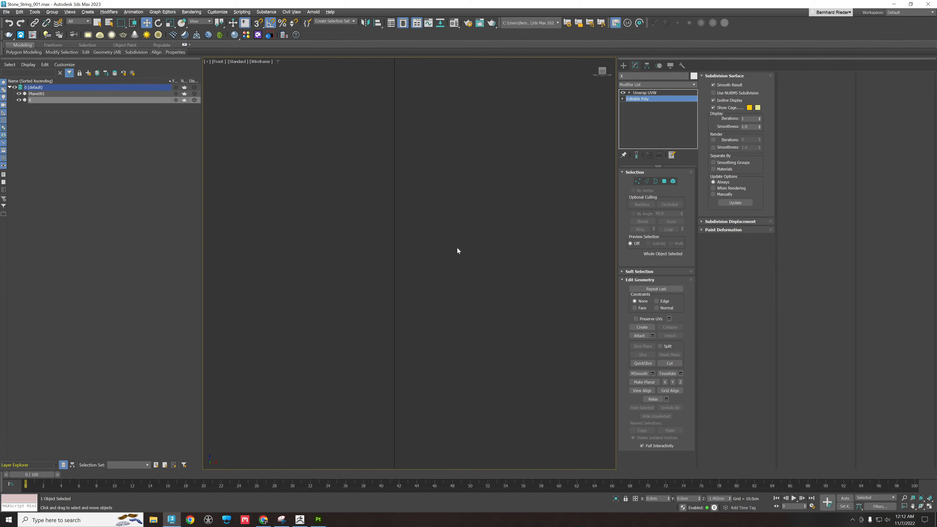
{"action": "scroll", "coordinate": [458, 248], "scroll_direction": "down", "scroll_amount": 3}
{"action": "middle_click_drag", "start_coordinate": [437, 195], "coordinate": [429, 321]}
{"action": "scroll", "coordinate": [429, 298], "scroll_direction": "up", "scroll_amount": 3}
{"action": "middle_click_drag", "start_coordinate": [404, 398], "coordinate": [425, 324]}
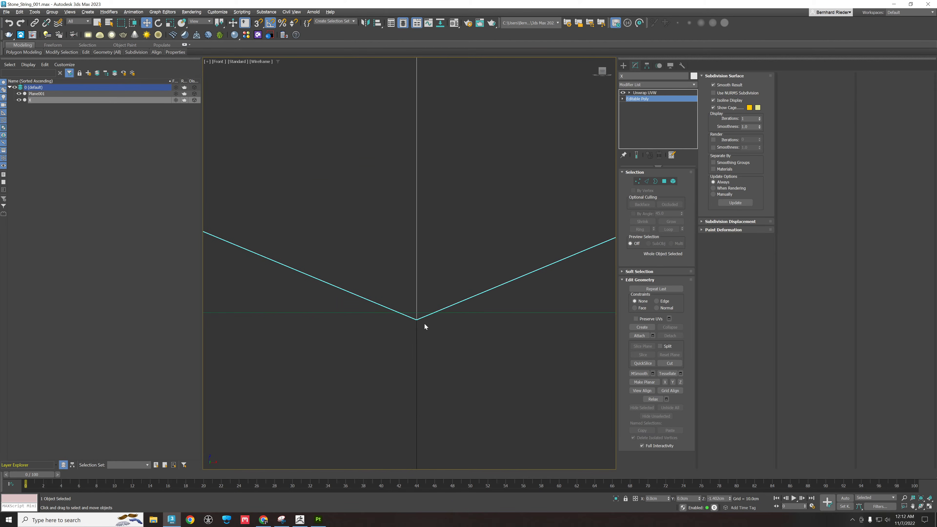
{"action": "left_click_drag", "start_coordinate": [730, 502], "coordinate": [727, 494]}
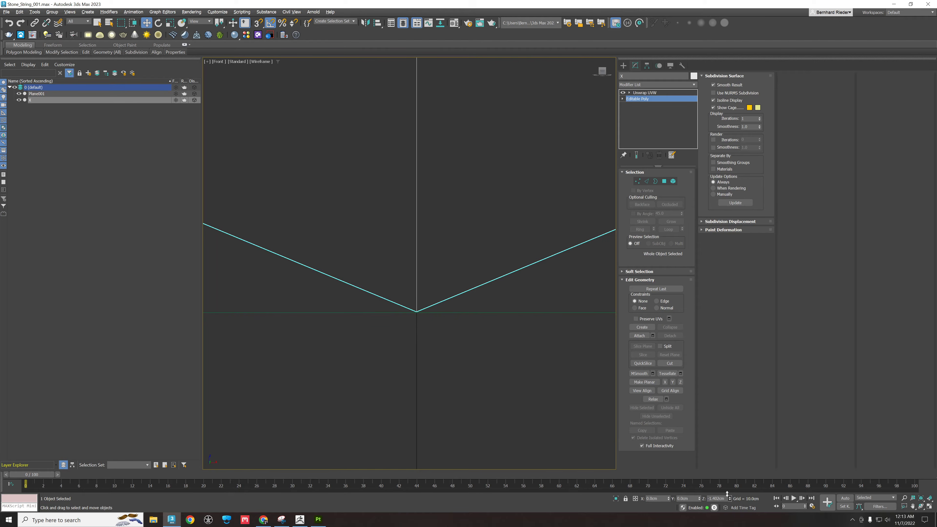
- Raise the string's top vertices back onto the plane's top edge and leave vertex editing
{"action": "middle_click_drag", "start_coordinate": [429, 283], "coordinate": [460, 161]}
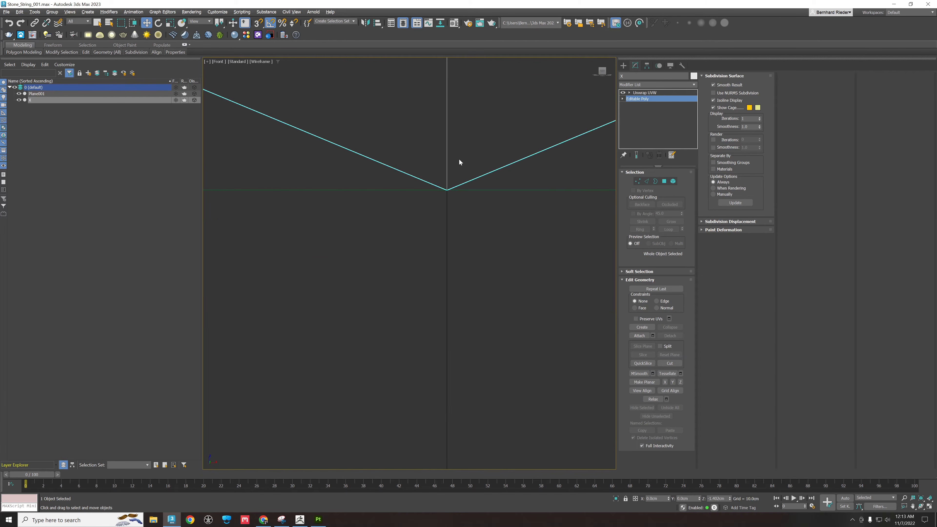
{"action": "scroll", "coordinate": [462, 148], "scroll_direction": "down", "scroll_amount": 5}
{"action": "middle_click_drag", "start_coordinate": [478, 126], "coordinate": [424, 155]}
{"action": "scroll", "coordinate": [459, 404], "scroll_direction": "down", "scroll_amount": 6}
{"action": "scroll", "coordinate": [450, 324], "scroll_direction": "up", "scroll_amount": 2}
{"action": "scroll", "coordinate": [451, 324], "scroll_direction": "up", "scroll_amount": 8}
{"action": "scroll", "coordinate": [443, 214], "scroll_direction": "up", "scroll_amount": 3}
{"action": "left_click", "coordinate": [638, 181]}
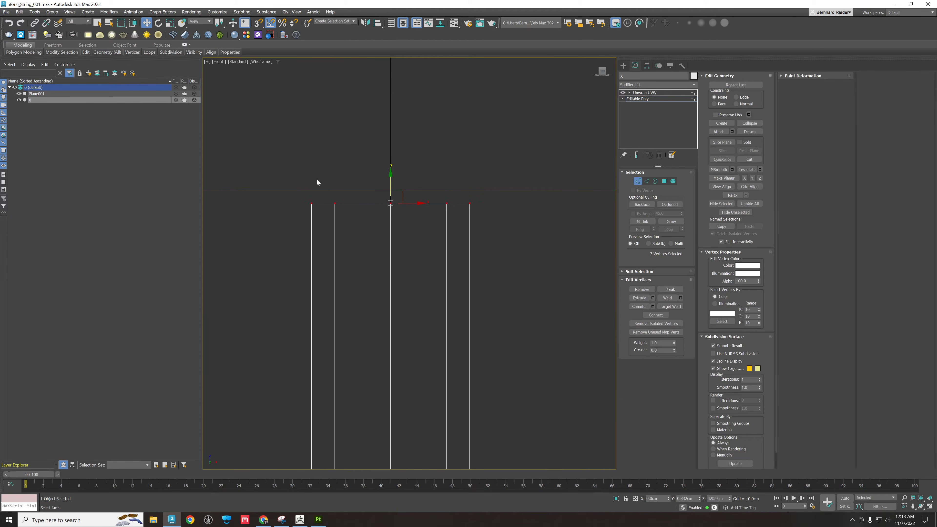
{"action": "scroll", "coordinate": [333, 201], "scroll_direction": "up", "scroll_amount": 5}
{"action": "middle_click_drag", "start_coordinate": [457, 205], "coordinate": [247, 219]}
{"action": "scroll", "coordinate": [416, 213], "scroll_direction": "up", "scroll_amount": 6}
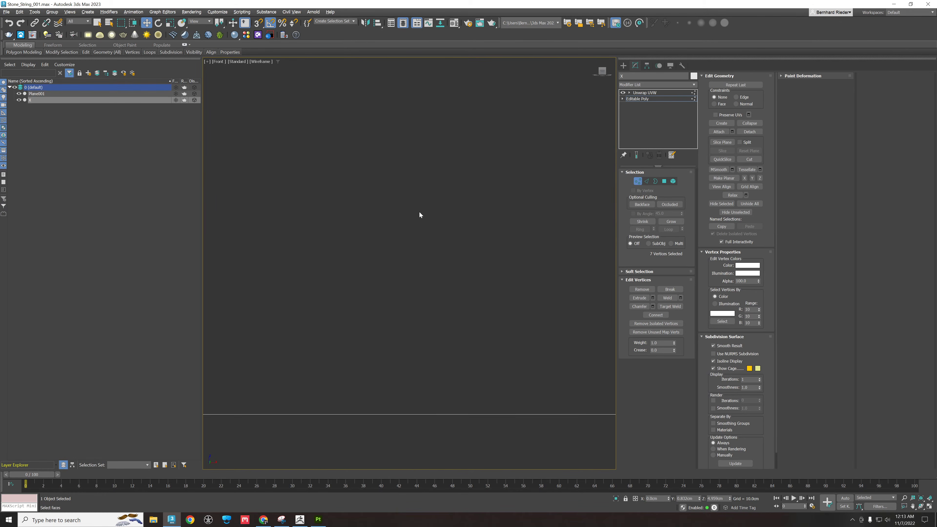
{"action": "scroll", "coordinate": [448, 226], "scroll_direction": "down", "scroll_amount": 5}
{"action": "left_click_drag", "start_coordinate": [483, 242], "coordinate": [493, 137]}
{"action": "left_click", "coordinate": [638, 181]}
- Check the whole model against the reference plane and save the scene
{"action": "scroll", "coordinate": [446, 268], "scroll_direction": "down", "scroll_amount": 8}
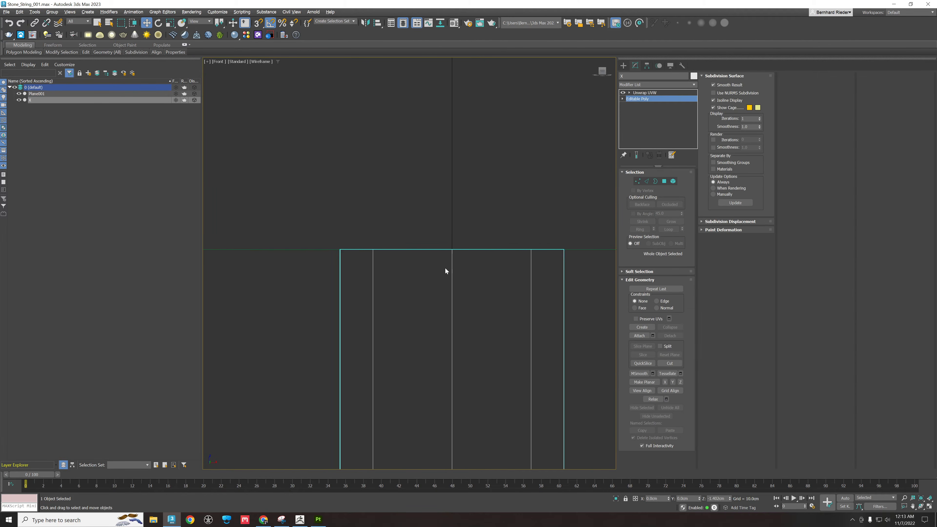
{"action": "scroll", "coordinate": [420, 206], "scroll_direction": "up", "scroll_amount": 4}
{"action": "middle_click_drag", "start_coordinate": [387, 268], "coordinate": [448, 170]}
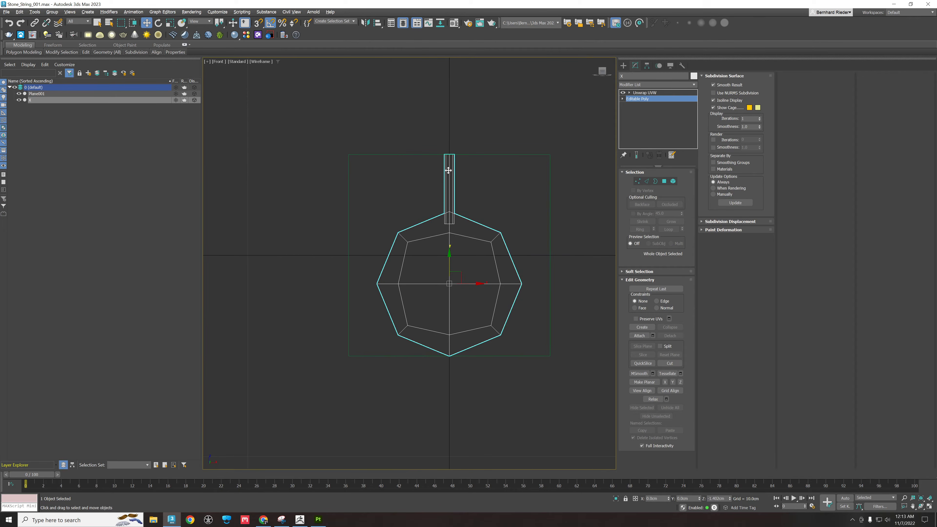
{"action": "left_click", "coordinate": [8, 13]}
{"action": "left_click", "coordinate": [16, 72]}
- Delete the reference plane around the stone-and-string model
{"action": "left_click", "coordinate": [7, 13]}
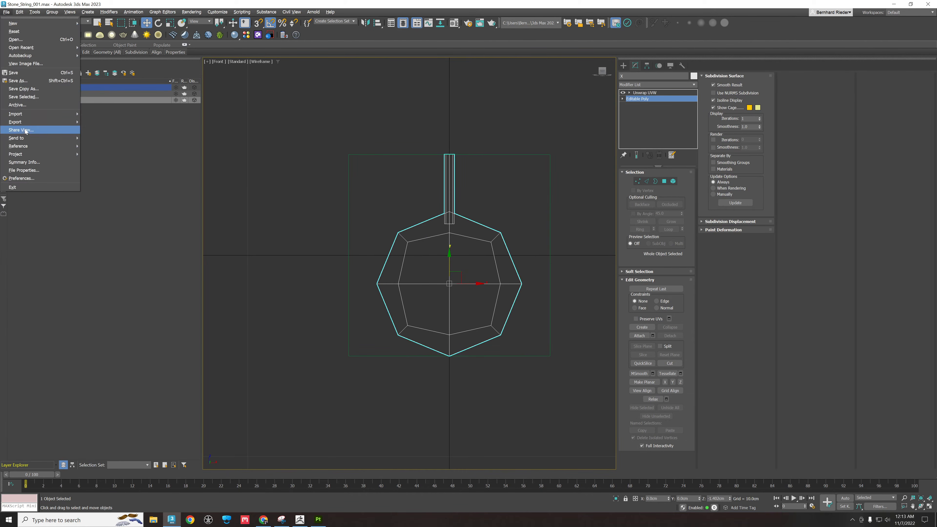
{"action": "left_click", "coordinate": [488, 109]}
{"action": "left_click_drag", "start_coordinate": [510, 128], "coordinate": [508, 127]}
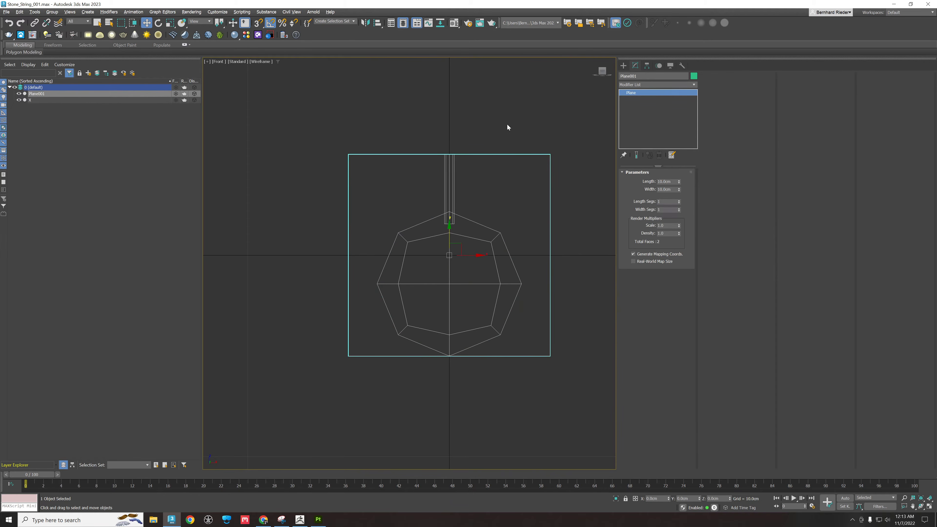
{"action": "left_click", "coordinate": [518, 143]}
{"action": "left_click", "coordinate": [530, 155]}
{"action": "left_click", "coordinate": [591, 168]}
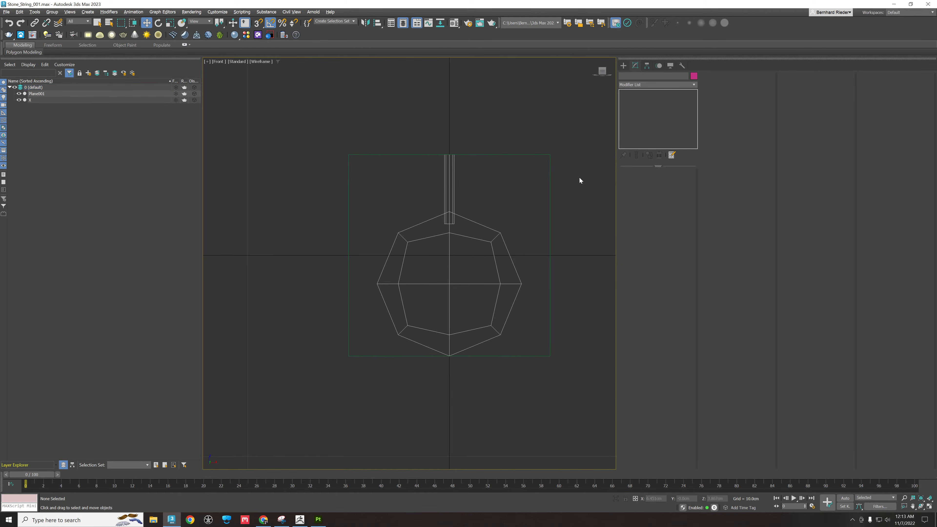
{"action": "left_click", "coordinate": [553, 207]}
{"action": "key", "text": "Delete"}
- Export only the stone-and-string model as FBX over the existing Stone_X file, keeping the current export options
{"action": "left_click_drag", "start_coordinate": [367, 138], "coordinate": [454, 240]}
{"action": "left_click", "coordinate": [6, 12]}
{"action": "mouse_move", "coordinate": [37, 123]}
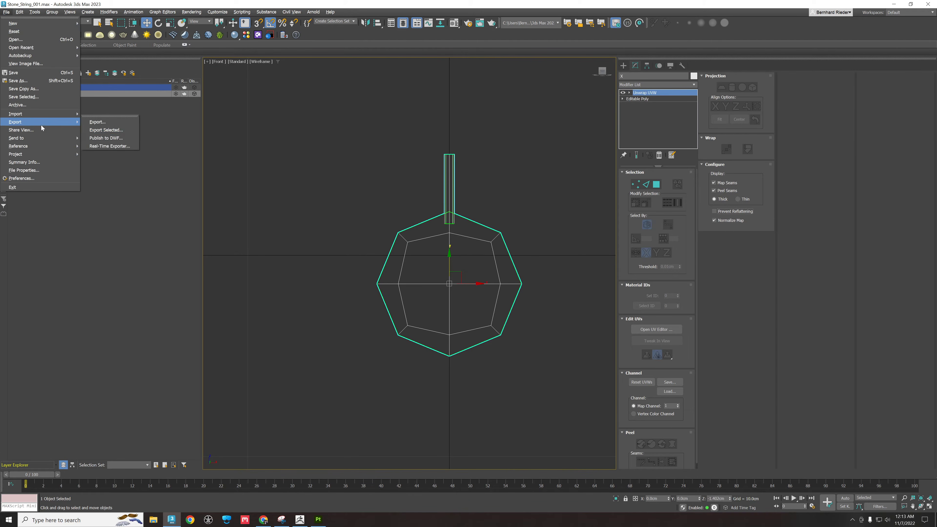
{"action": "left_click", "coordinate": [114, 131]}
{"action": "left_click", "coordinate": [474, 222]}
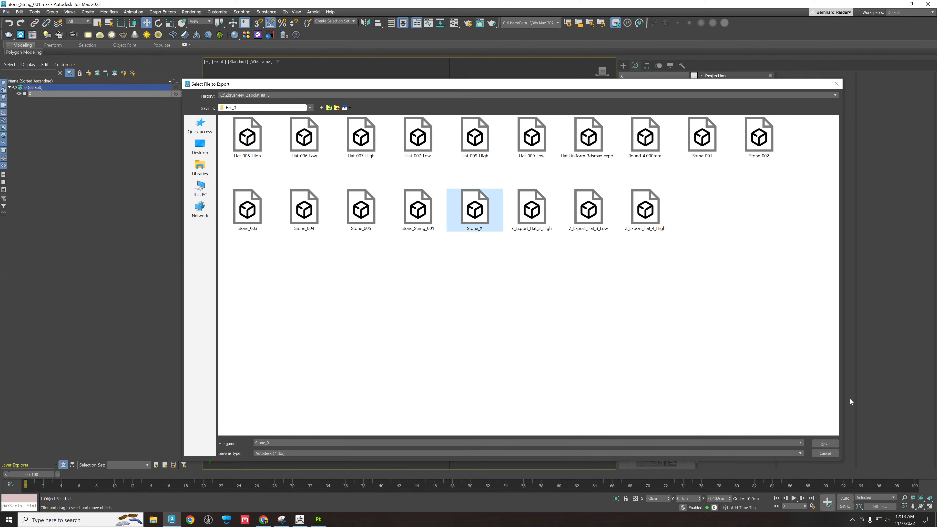
{"action": "left_click", "coordinate": [825, 444]}
{"action": "left_click", "coordinate": [477, 271]}
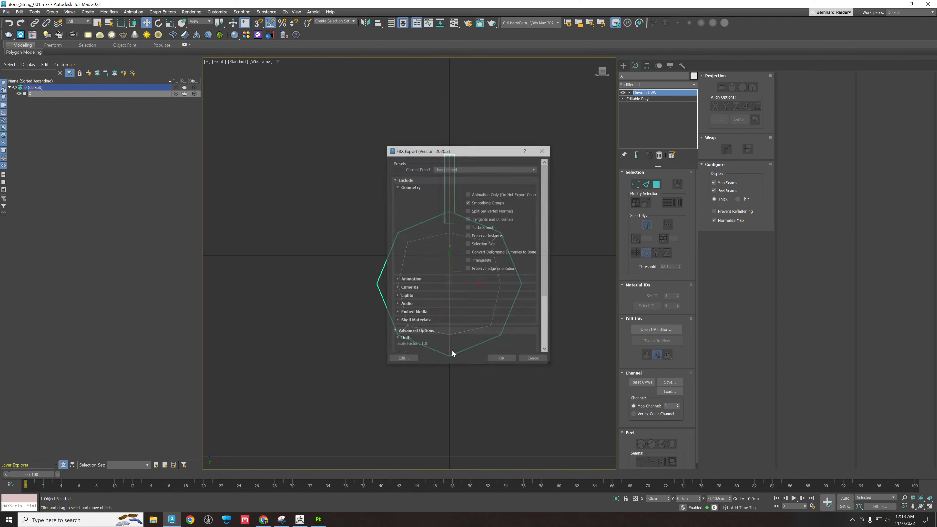
{"action": "left_click", "coordinate": [496, 359]}
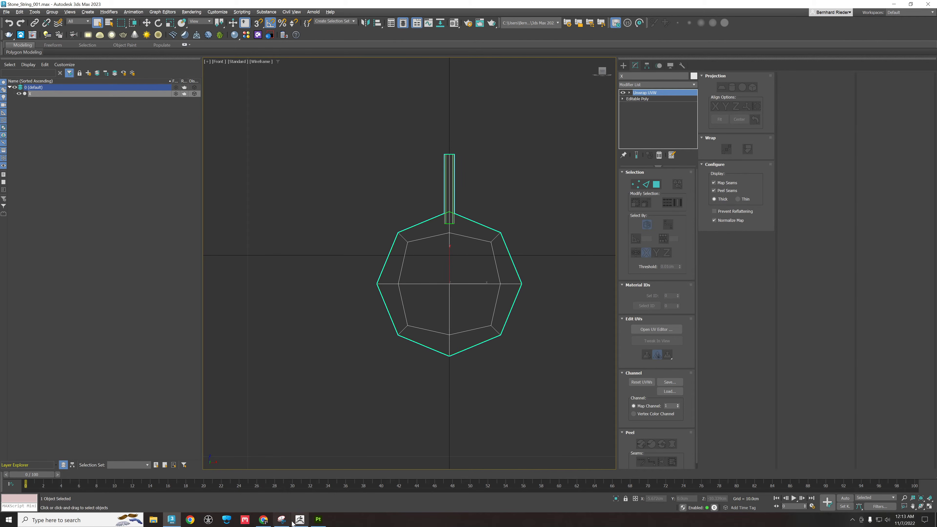
- Switch to ZBrush, reduce the brush's Draw Size to about 3.54 and set CurveStep to 0.9
{"action": "left_click", "coordinate": [301, 519]}
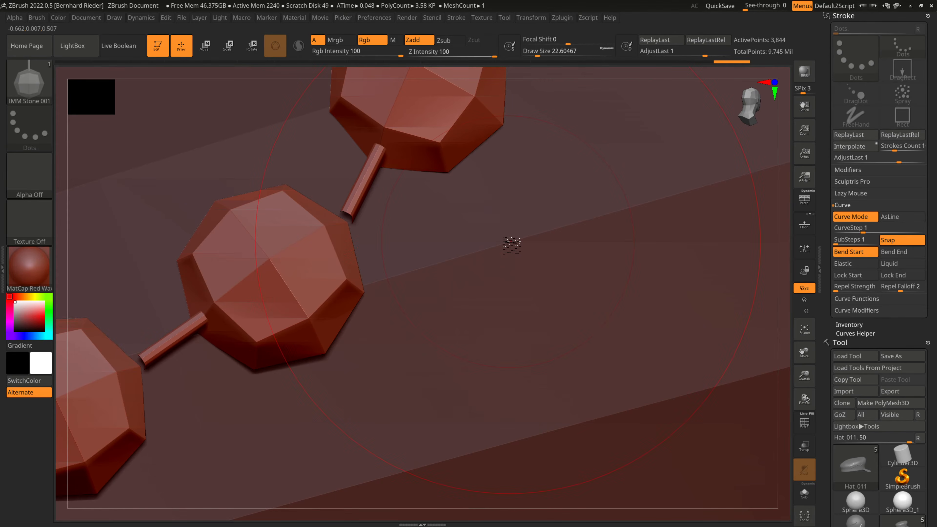
{"action": "key", "text": "s"}
{"action": "left_click_drag", "start_coordinate": [515, 242], "coordinate": [508, 240]}
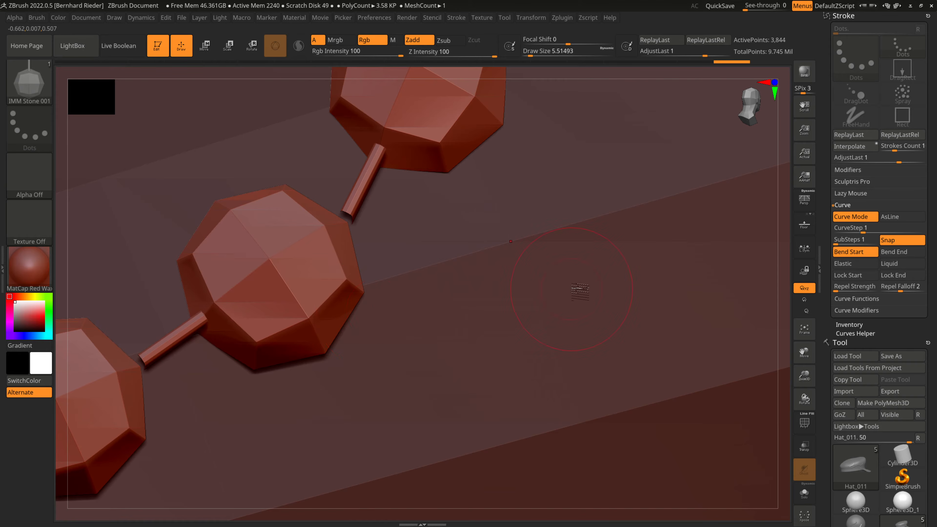
{"action": "key", "text": "s"}
{"action": "left_click_drag", "start_coordinate": [614, 282], "coordinate": [609, 280]}
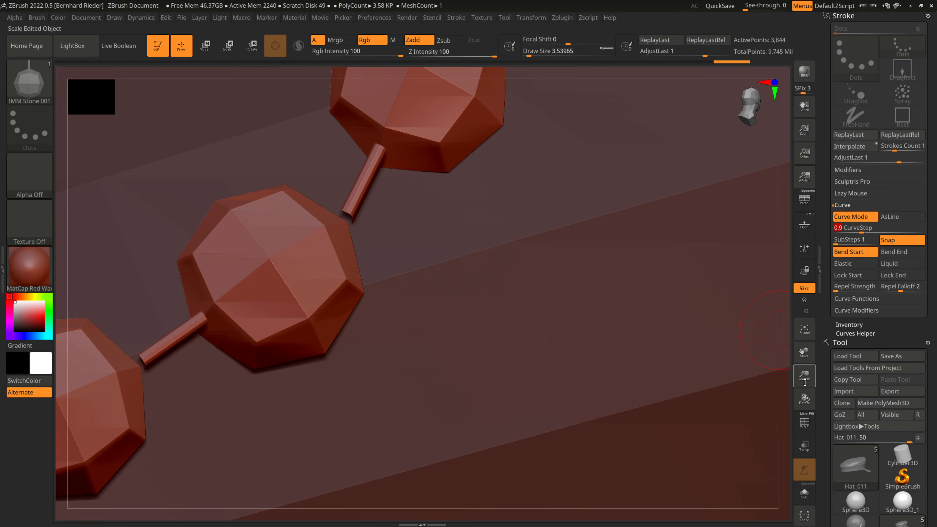
{"action": "mouse_move", "coordinate": [805, 382]}
{"action": "left_mouse_down"}
{"action": "mouse_move", "coordinate": [805, 402]}
{"action": "mouse_move", "coordinate": [804, 391]}
{"action": "left_mouse_up"}
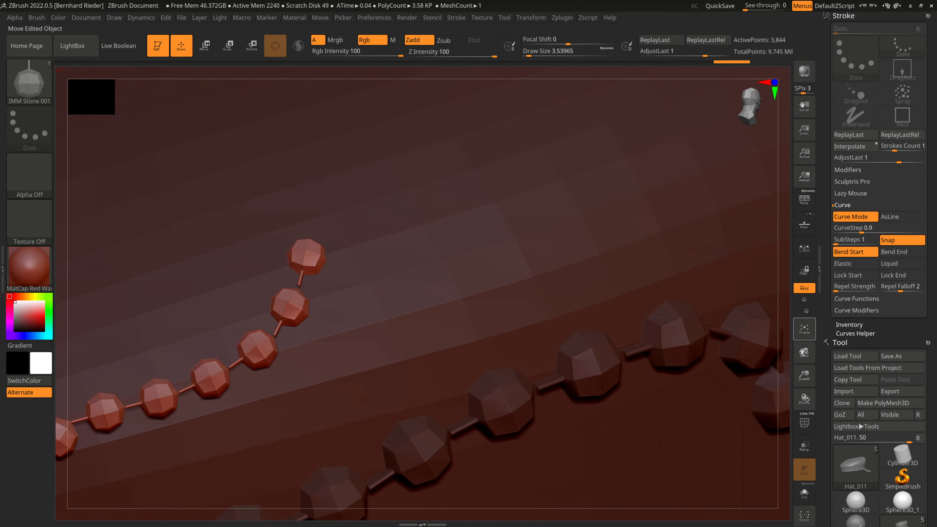
- Draw a curve on the hat beside the small strand, set the Draw Size to 40 and update the curve with it
{"action": "left_click_drag", "start_coordinate": [804, 352], "coordinate": [910, 283]}
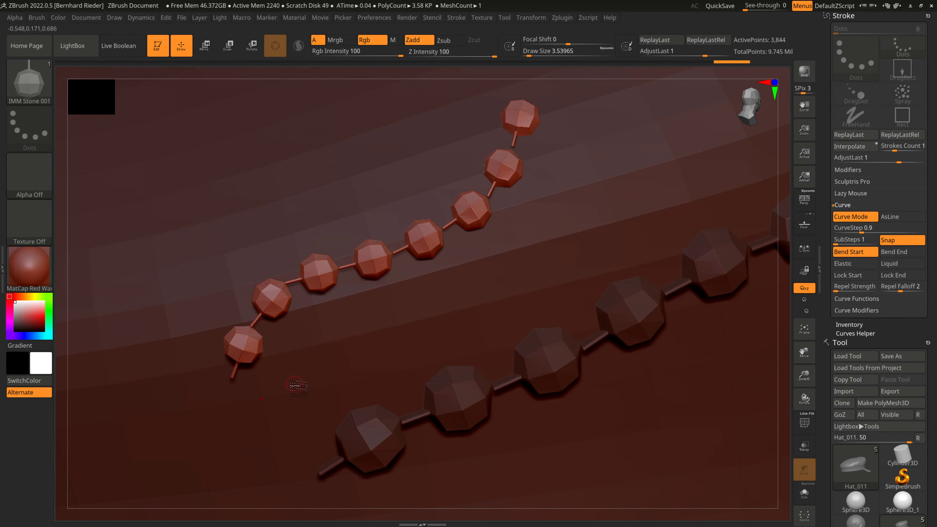
{"action": "left_click_drag", "start_coordinate": [412, 313], "coordinate": [558, 143]}
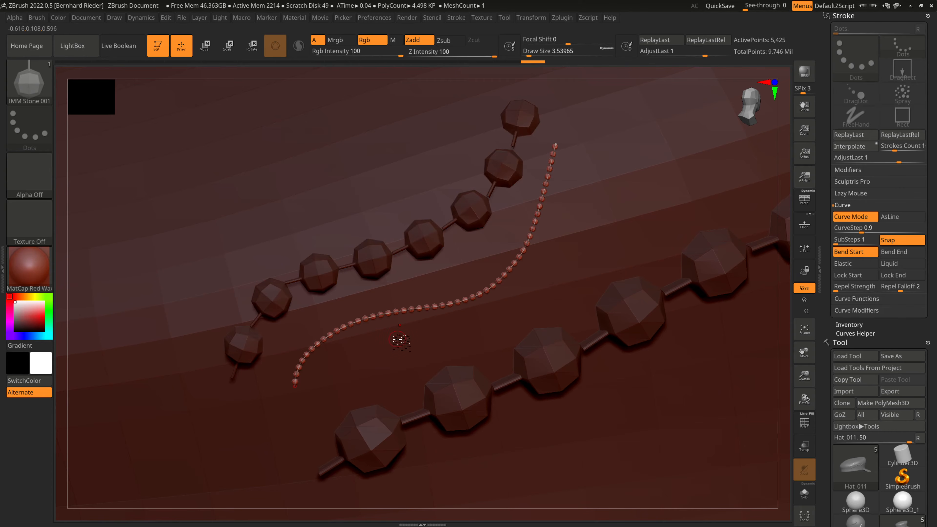
{"action": "left_click_drag", "start_coordinate": [529, 55], "coordinate": [541, 54]}
{"action": "left_click", "coordinate": [541, 53]}
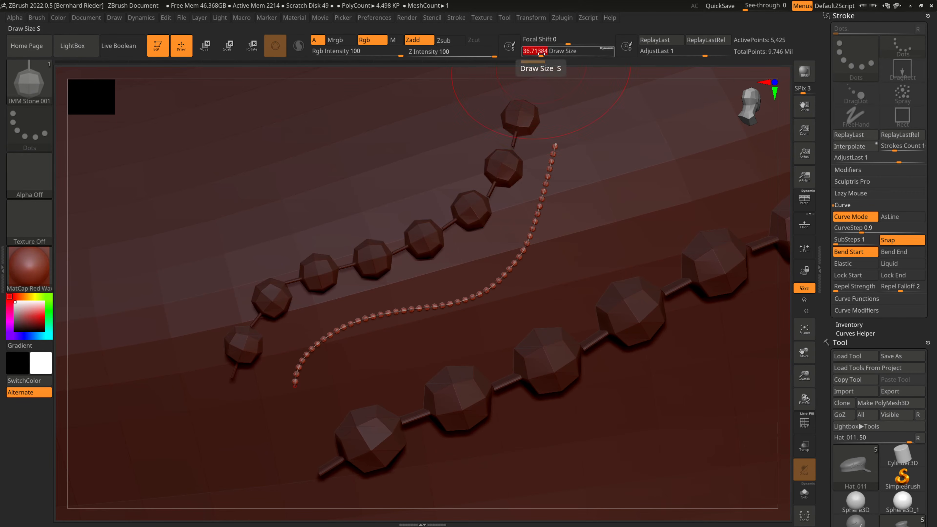
{"action": "type", "text": "40"}
{"action": "key", "text": "Return"}
{"action": "left_click", "coordinate": [507, 269]}
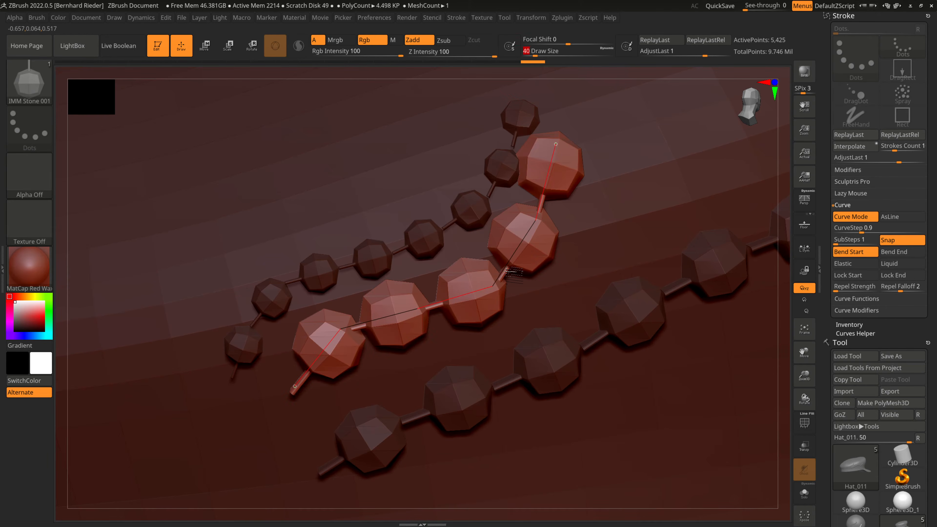
{"action": "left_click", "coordinate": [580, 321]}
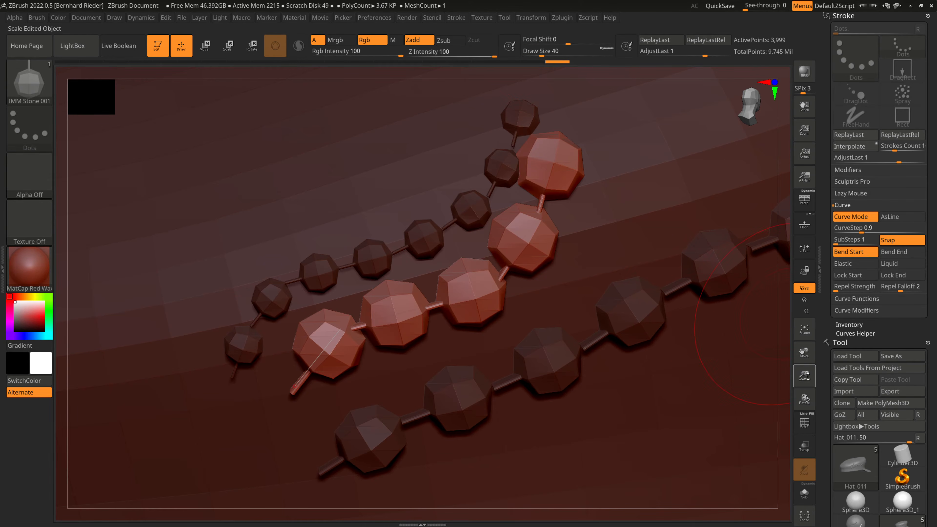
- Check the string joints between the stones up close, set CurveStep to 0.95 and draw a new stone curve up the hat's crown
{"action": "left_click_drag", "start_coordinate": [804, 375], "coordinate": [675, 390]}
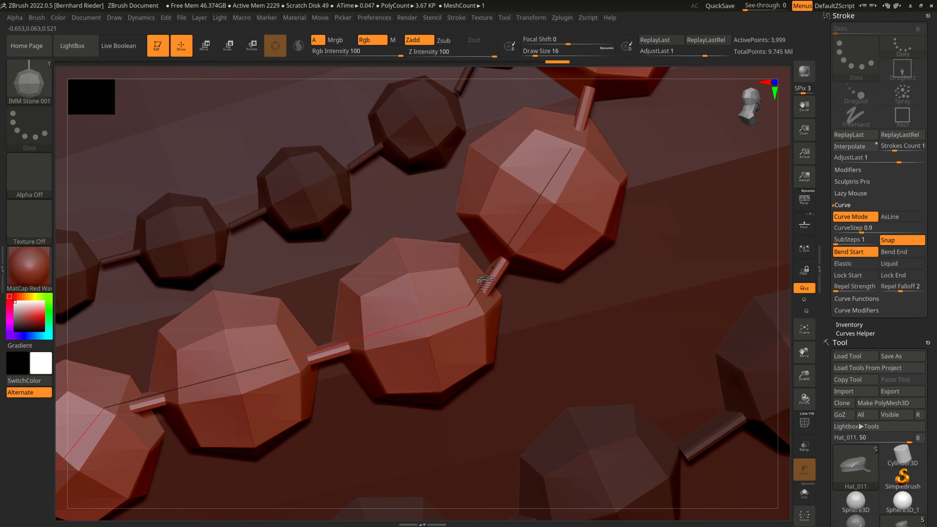
{"action": "left_click", "coordinate": [233, 376]}
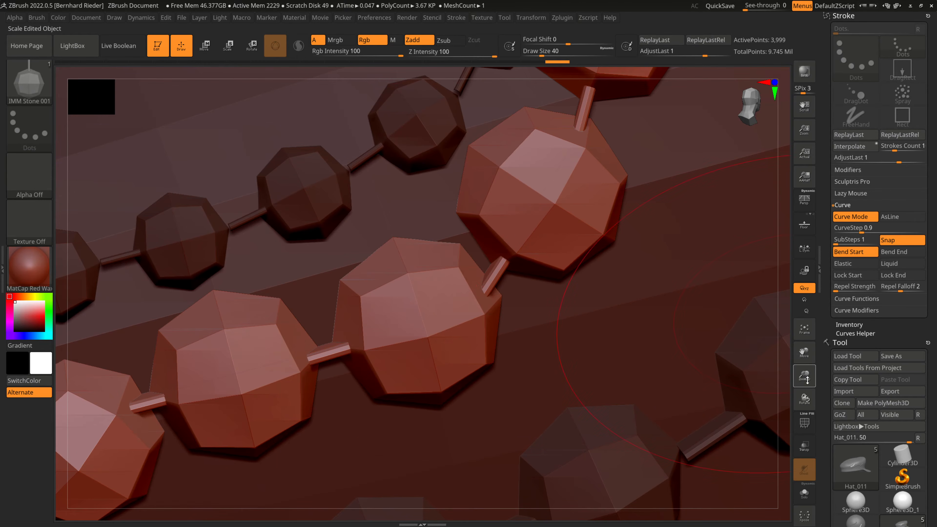
{"action": "left_click_drag", "start_coordinate": [807, 380], "coordinate": [802, 338]}
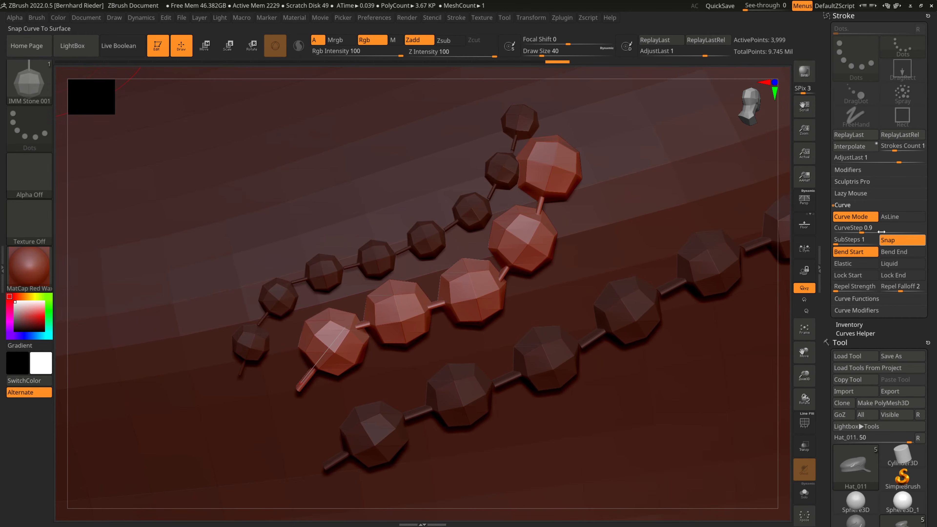
{"action": "left_click", "coordinate": [872, 227]}
{"action": "type", "text": "0.95"}
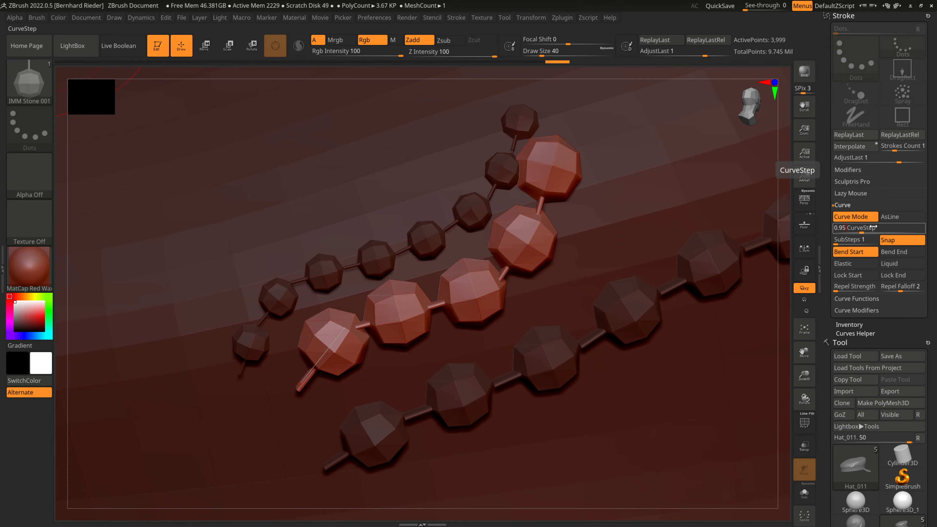
{"action": "key", "text": "Return"}
{"action": "left_click_drag", "start_coordinate": [804, 375], "coordinate": [580, 442]}
{"action": "left_click_drag", "start_coordinate": [376, 275], "coordinate": [627, 98]}
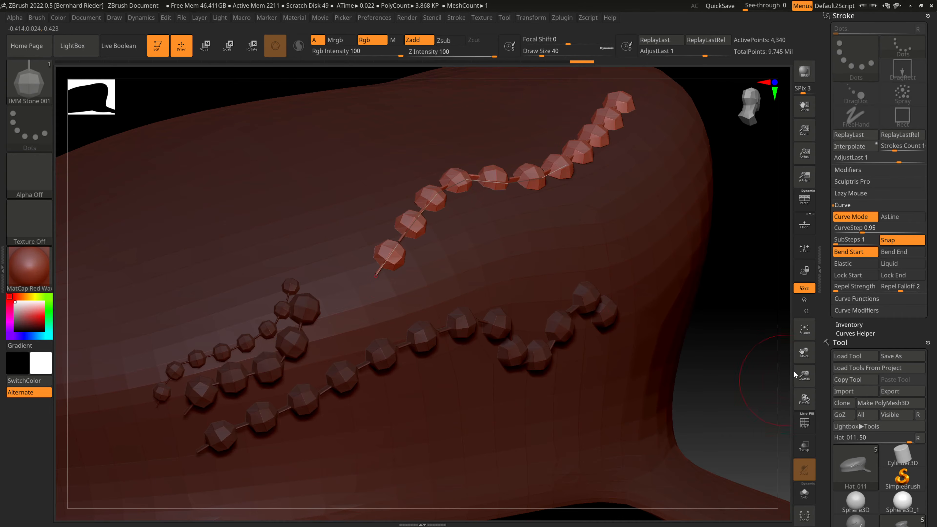
- Set CurveStep to 0.92 and draw another stone curve on the hat beside the previous strand
{"action": "left_click_drag", "start_coordinate": [802, 375], "coordinate": [802, 399]}
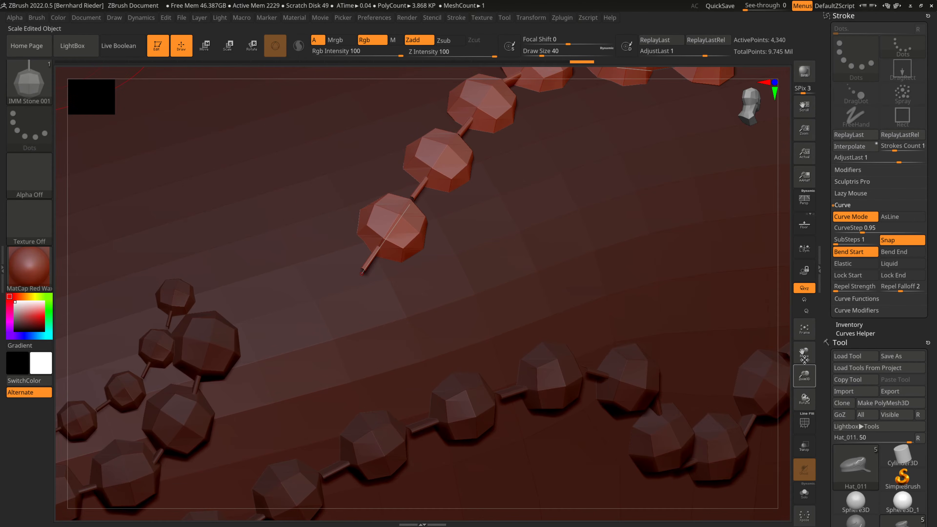
{"action": "mouse_move", "coordinate": [804, 353]}
{"action": "left_mouse_down"}
{"action": "mouse_move", "coordinate": [779, 420]}
{"action": "mouse_move", "coordinate": [801, 404]}
{"action": "mouse_move", "coordinate": [788, 424]}
{"action": "left_mouse_up"}
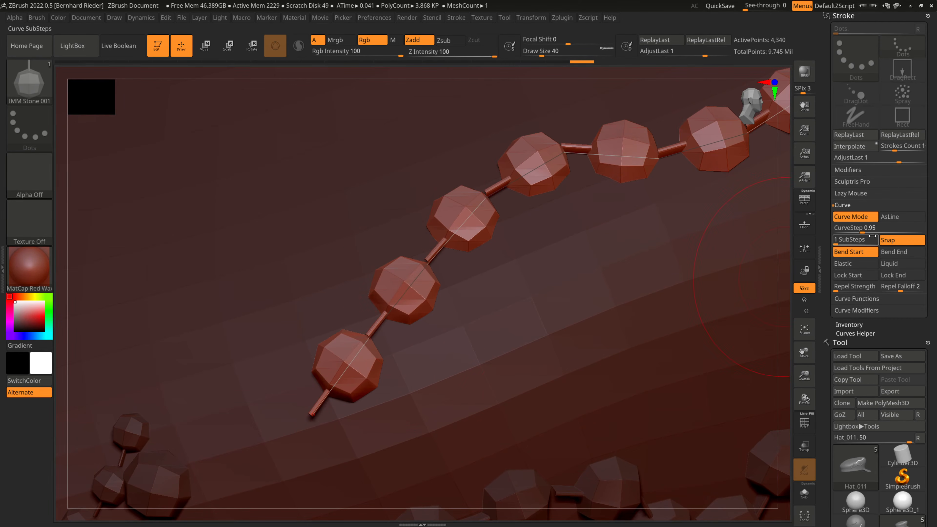
{"action": "type", "text": "0."}
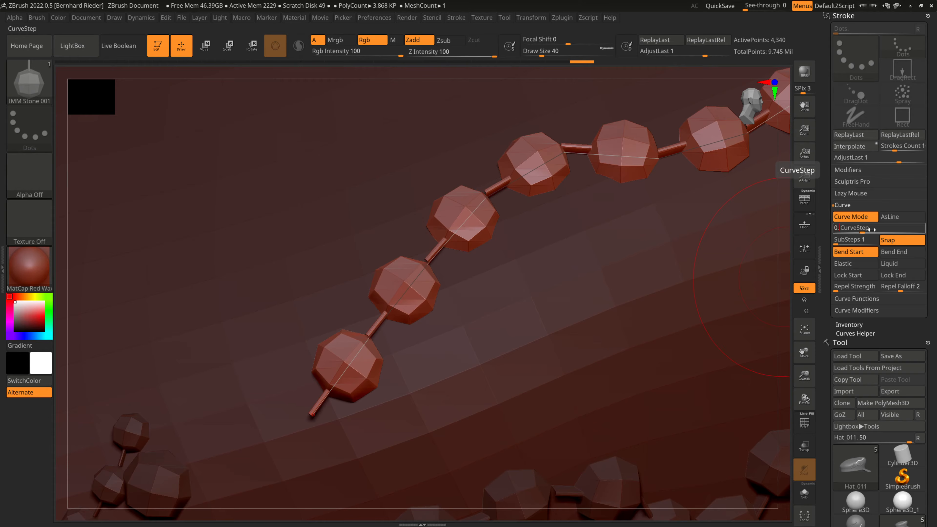
{"action": "type", "text": "92"}
{"action": "key", "text": "Return"}
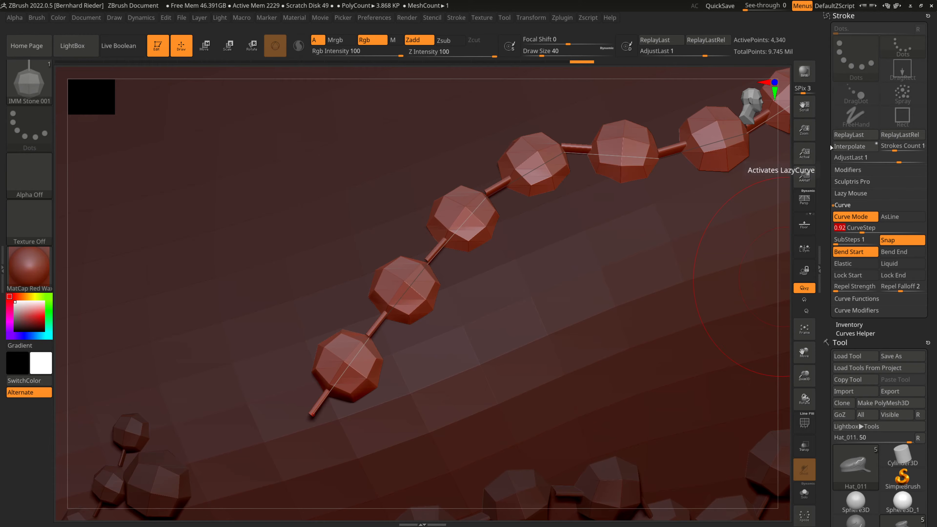
{"action": "mouse_move", "coordinate": [186, 284]}
{"action": "left_mouse_down"}
{"action": "mouse_move", "coordinate": [413, 131]}
{"action": "mouse_move", "coordinate": [534, 117]}
{"action": "left_mouse_up"}
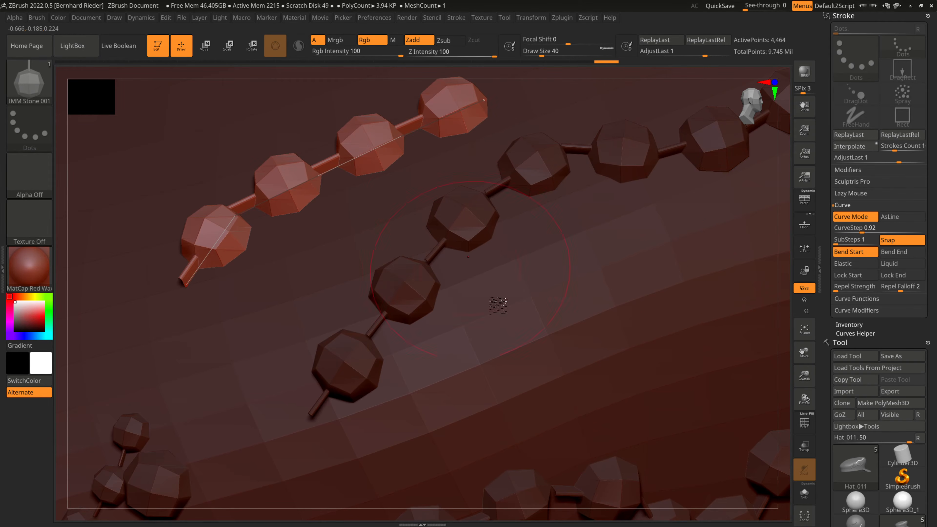
- Inspect the new strand's joints, set CurveStep to 0.9 and draw another stone curve on the hat's crown
{"action": "left_click_drag", "start_coordinate": [805, 375], "coordinate": [806, 389]}
{"action": "mouse_move", "coordinate": [805, 399]}
{"action": "left_mouse_down"}
{"action": "mouse_move", "coordinate": [809, 422]}
{"action": "mouse_move", "coordinate": [807, 414]}
{"action": "left_mouse_up"}
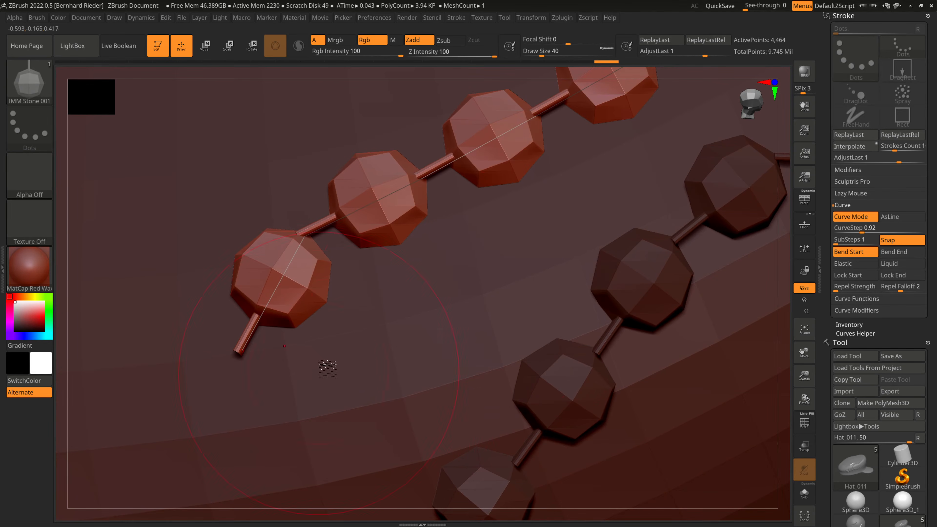
{"action": "left_click_drag", "start_coordinate": [805, 378], "coordinate": [808, 344]}
{"action": "left_click", "coordinate": [844, 227]}
{"action": "type", "text": "0"}
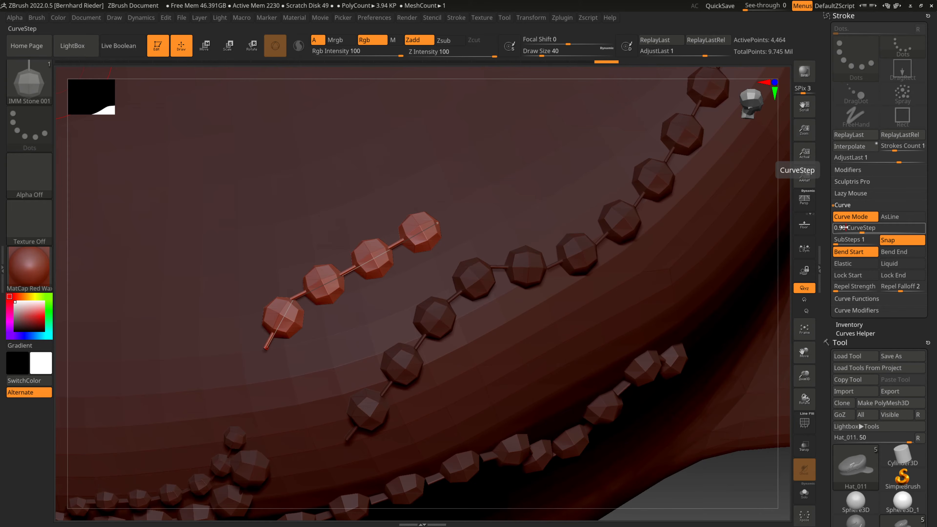
{"action": "left_click_drag", "start_coordinate": [804, 377], "coordinate": [802, 353]}
{"action": "left_click_drag", "start_coordinate": [804, 351], "coordinate": [834, 287]}
{"action": "left_click_drag", "start_coordinate": [533, 414], "coordinate": [535, 376]}
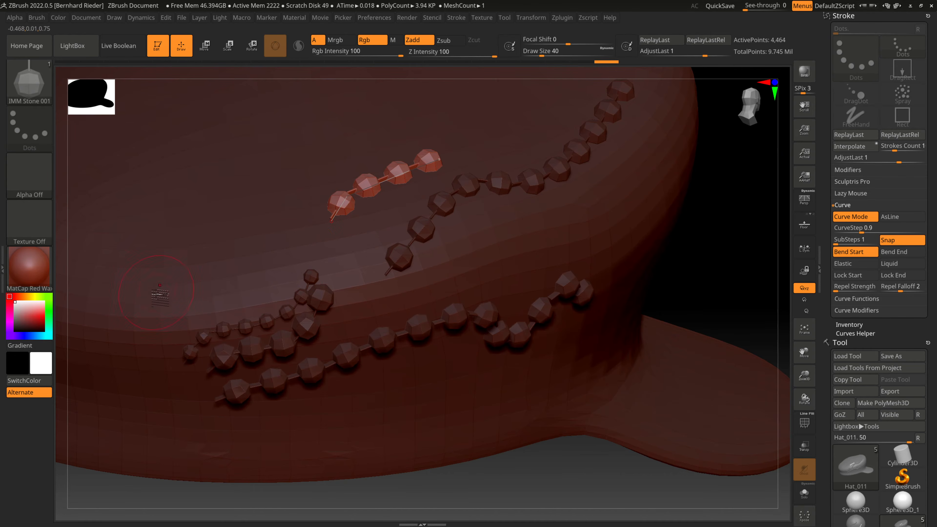
{"action": "left_click_drag", "start_coordinate": [277, 196], "coordinate": [339, 135]}
- Review the test strands around the hat and step back through the undo history to the hat without any curves
{"action": "left_click_drag", "start_coordinate": [725, 282], "coordinate": [729, 301]}
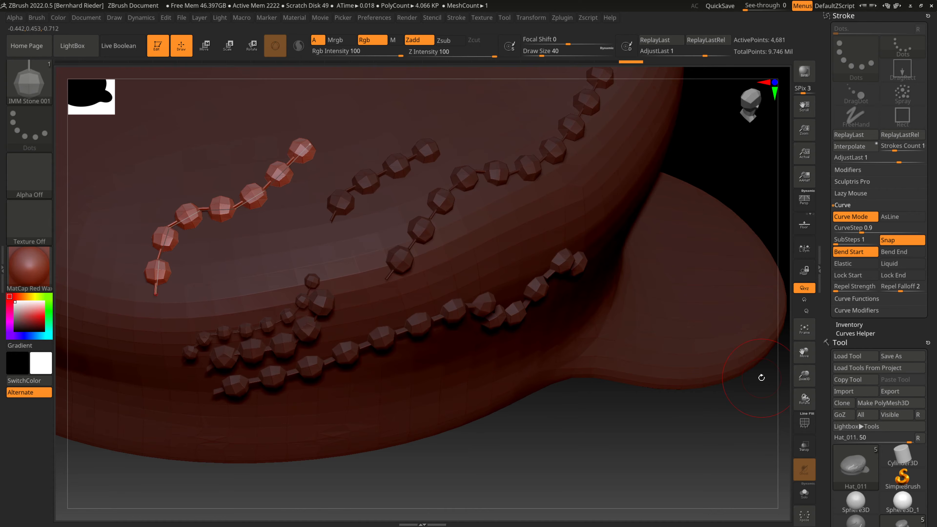
{"action": "mouse_move", "coordinate": [632, 415]}
{"action": "left_mouse_down"}
{"action": "mouse_move", "coordinate": [631, 387]}
{"action": "mouse_move", "coordinate": [631, 395]}
{"action": "mouse_move", "coordinate": [761, 402]}
{"action": "left_mouse_up"}
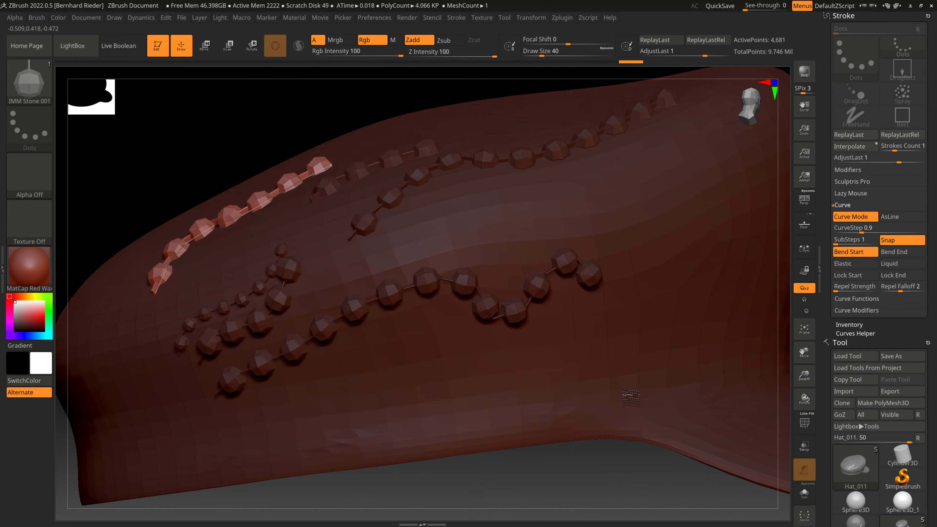
{"action": "left_click_drag", "start_coordinate": [810, 382], "coordinate": [889, 389]}
{"action": "left_click_drag", "start_coordinate": [441, 112], "coordinate": [454, 128]}
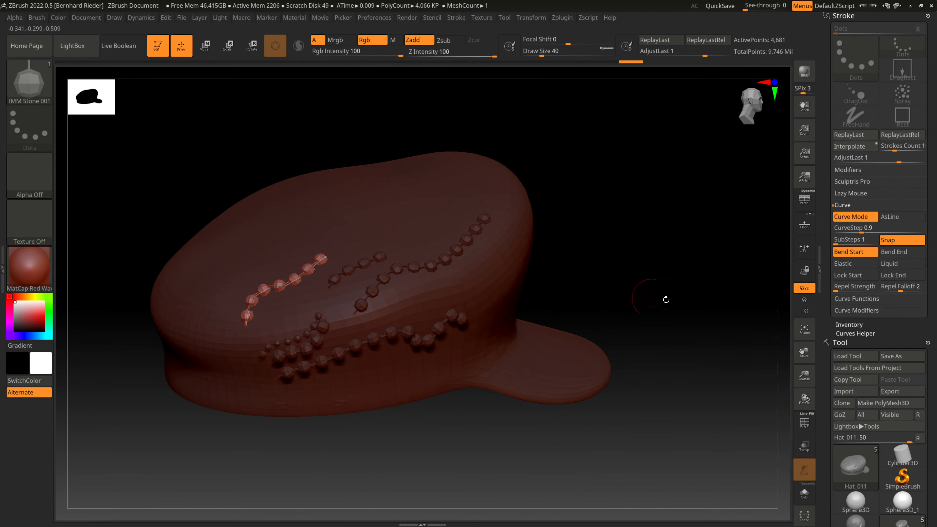
{"action": "mouse_move", "coordinate": [666, 299]}
{"action": "left_mouse_down"}
{"action": "mouse_move", "coordinate": [665, 353]}
{"action": "mouse_move", "coordinate": [657, 301]}
{"action": "mouse_move", "coordinate": [661, 314]}
{"action": "left_mouse_up"}
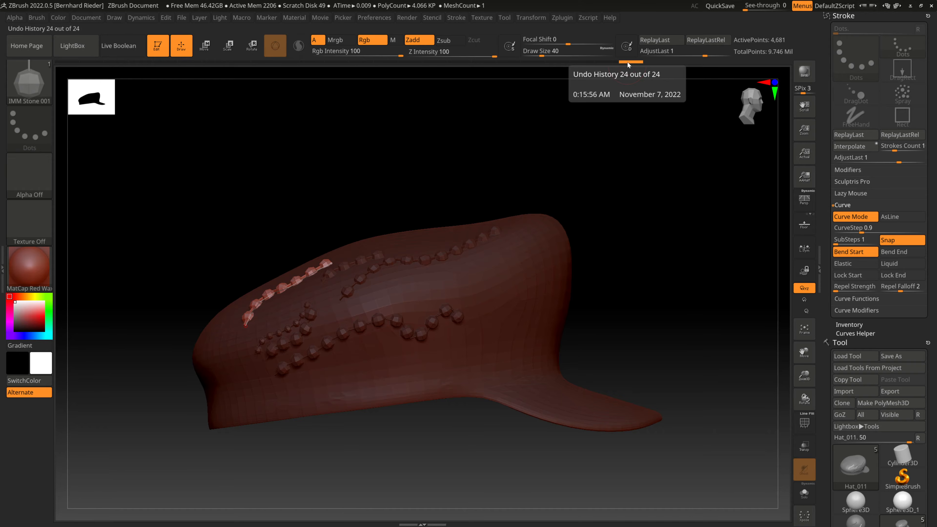
{"action": "mouse_move", "coordinate": [628, 62]}
{"action": "left_mouse_down"}
{"action": "mouse_move", "coordinate": [325, 76]}
{"action": "mouse_move", "coordinate": [194, 71]}
{"action": "left_mouse_up"}
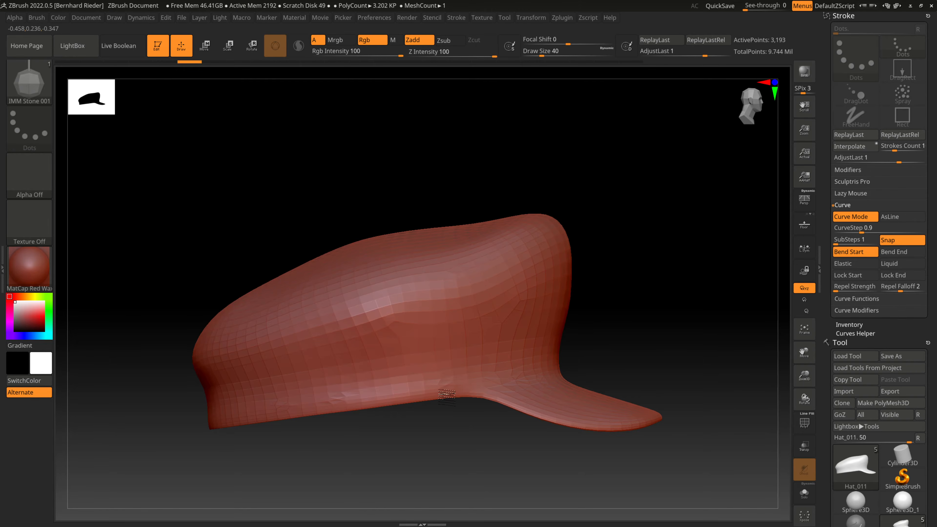
- Try a wavy stone curve along the side of the hat at Draw Size 40 and undo it
{"action": "left_click_drag", "start_coordinate": [324, 360], "coordinate": [519, 323]}
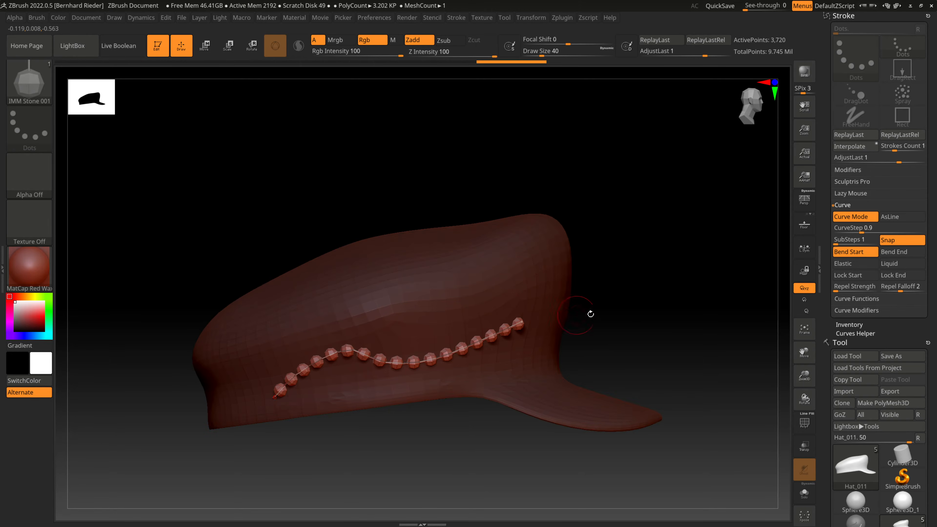
{"action": "key", "text": "ctrl"}
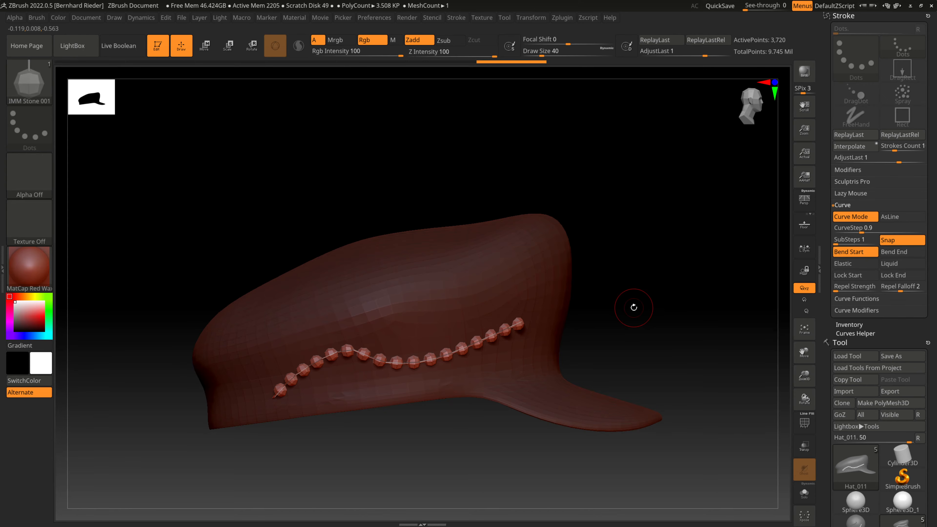
{"action": "key", "text": "ctrl+z"}
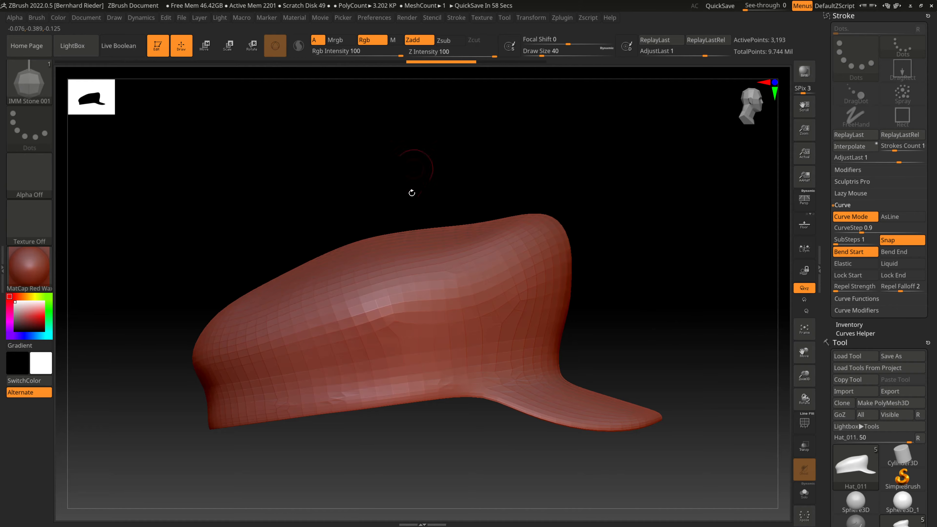
- Set the Draw Size to 16, test a stone curve along the hat's side, examine its stones and undo it
{"action": "left_click", "coordinate": [557, 53]}
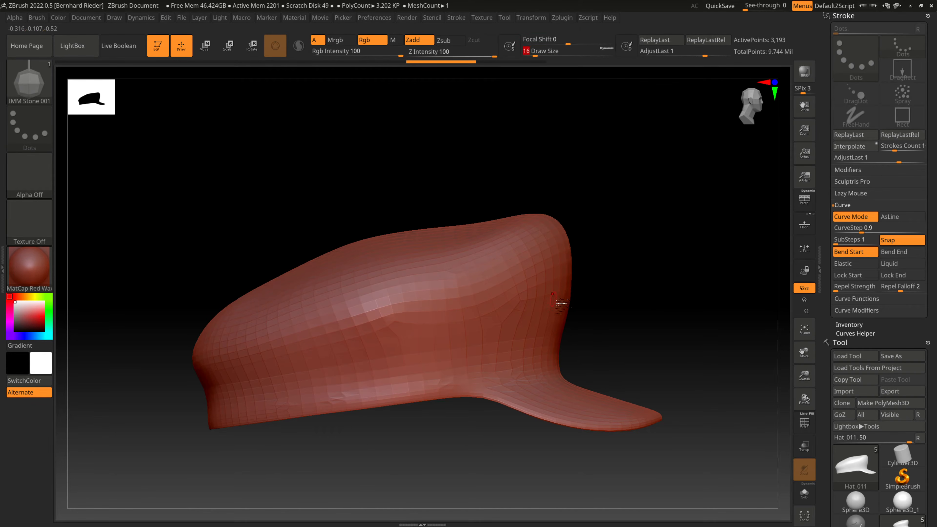
{"action": "left_click_drag", "start_coordinate": [808, 375], "coordinate": [808, 390]}
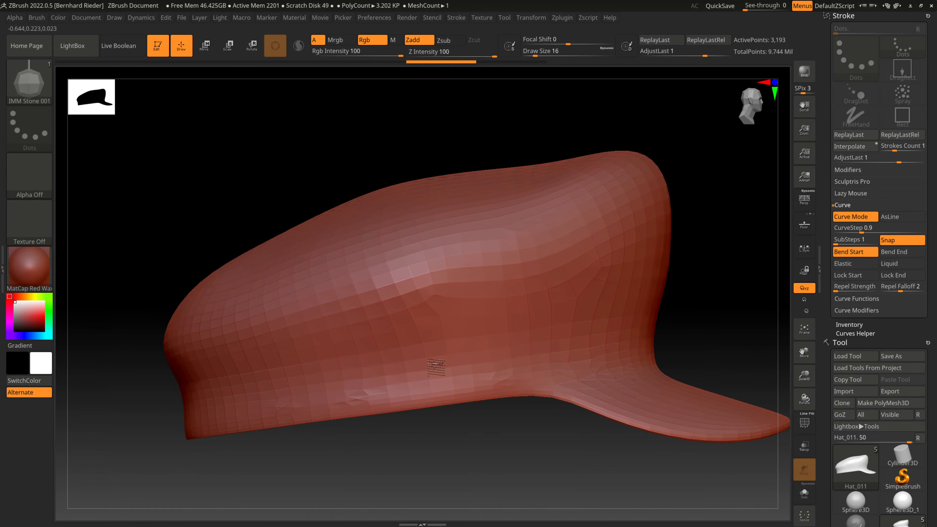
{"action": "left_click_drag", "start_coordinate": [284, 393], "coordinate": [549, 325]}
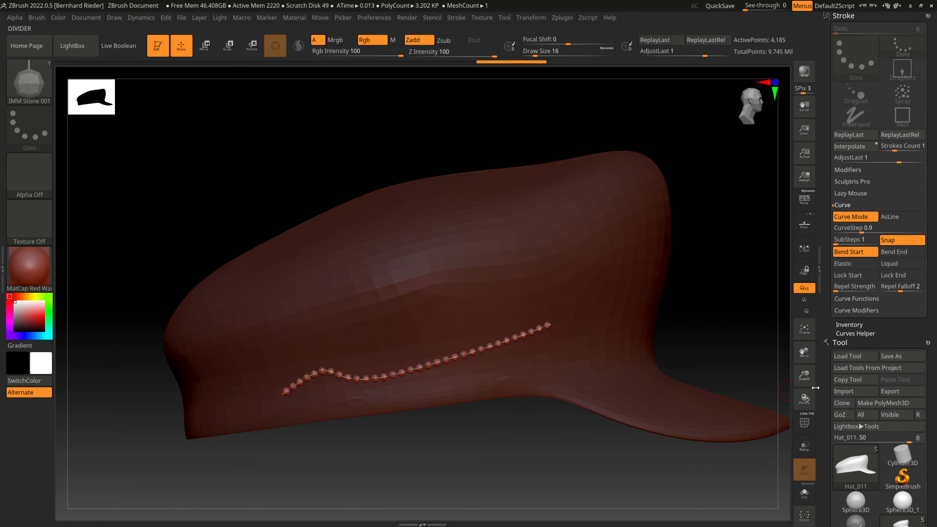
{"action": "left_click_drag", "start_coordinate": [807, 376], "coordinate": [862, 379]}
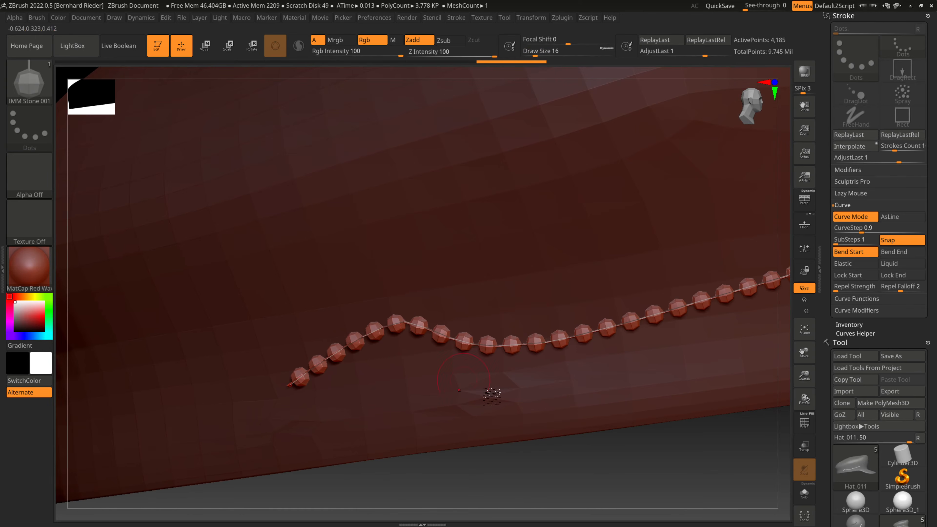
{"action": "left_click_drag", "start_coordinate": [808, 355], "coordinate": [681, 381]}
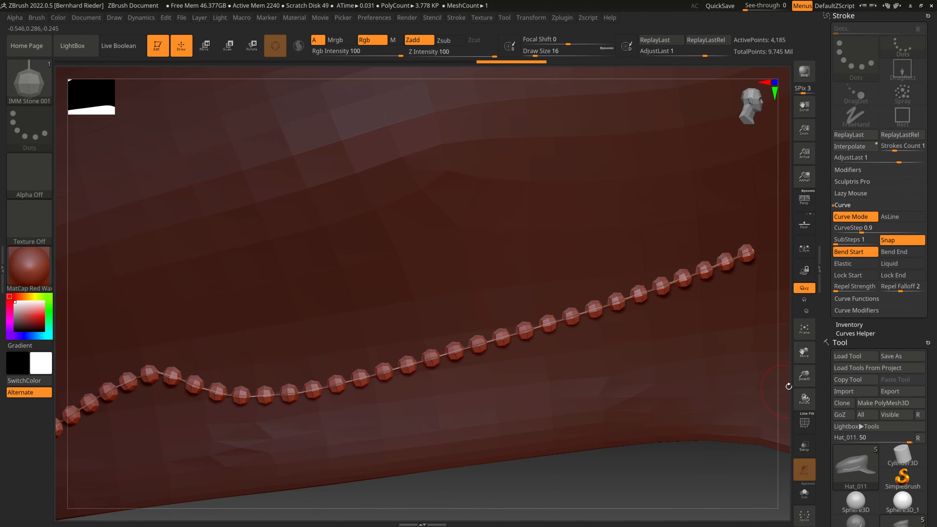
{"action": "left_click_drag", "start_coordinate": [806, 377], "coordinate": [907, 330]}
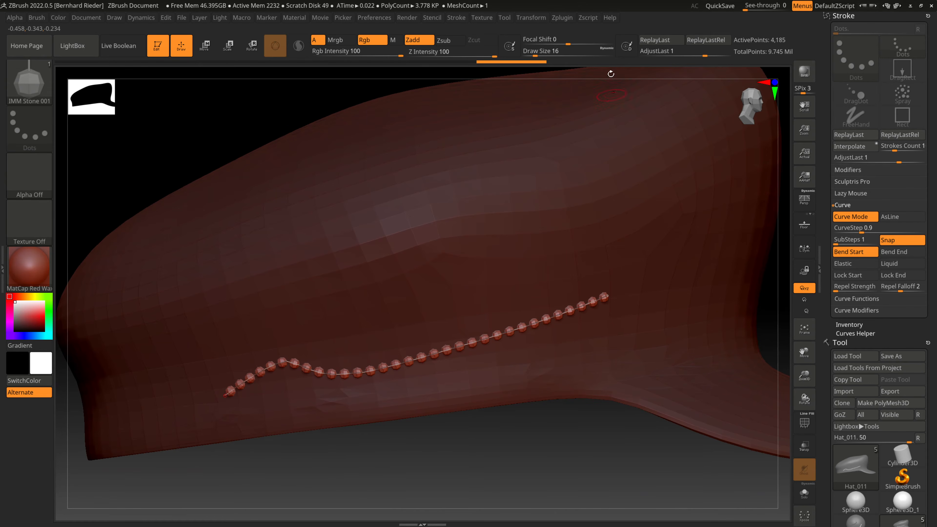
{"action": "left_click_drag", "start_coordinate": [806, 375], "coordinate": [786, 372]}
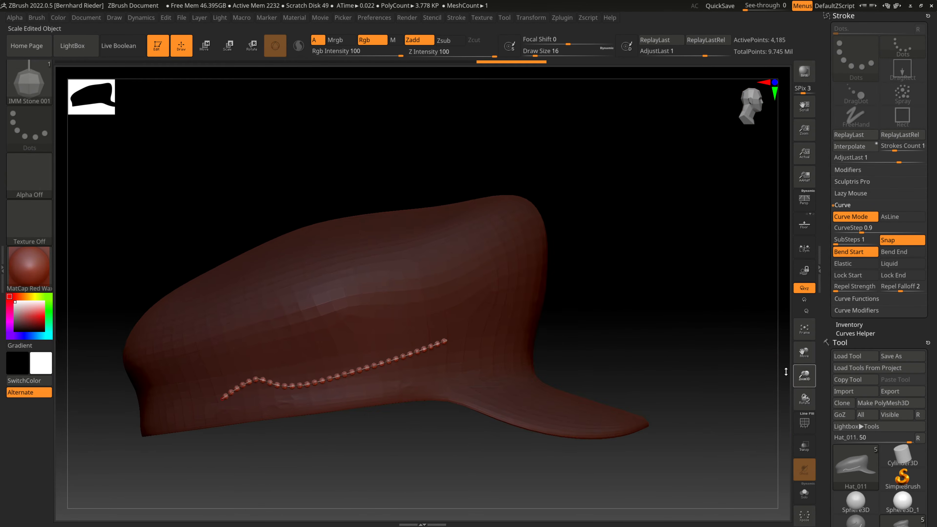
{"action": "key", "text": "ctrl+z"}
- Try to draw a stone curve along the hat's lower edge out to the brim and undo it
{"action": "left_click_drag", "start_coordinate": [676, 334], "coordinate": [683, 359]}
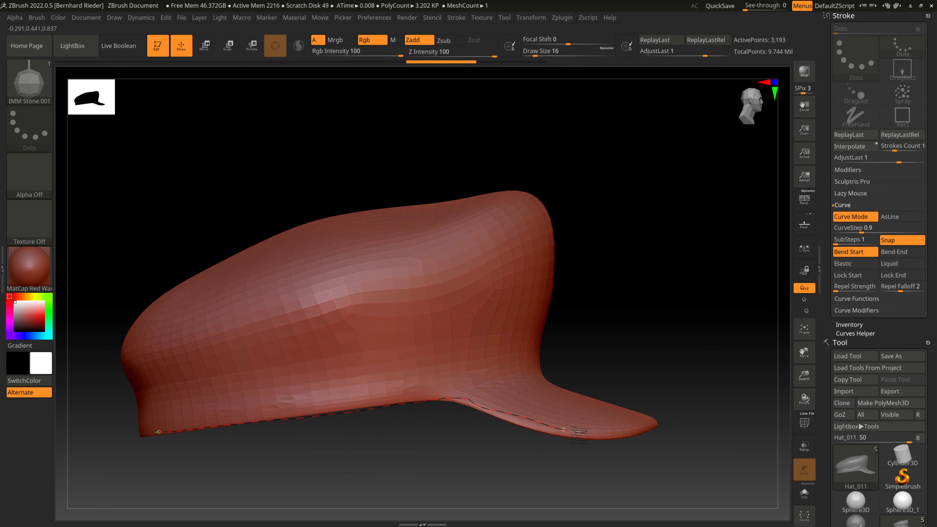
{"action": "left_click_drag", "start_coordinate": [661, 433], "coordinate": [664, 432]}
{"action": "mouse_move", "coordinate": [711, 356]}
{"action": "left_mouse_down"}
{"action": "mouse_move", "coordinate": [712, 373]}
{"action": "mouse_move", "coordinate": [700, 347]}
{"action": "mouse_move", "coordinate": [745, 341]}
{"action": "mouse_move", "coordinate": [594, 355]}
{"action": "mouse_move", "coordinate": [685, 351]}
{"action": "left_mouse_up"}
{"action": "key", "text": "ctrl+z"}
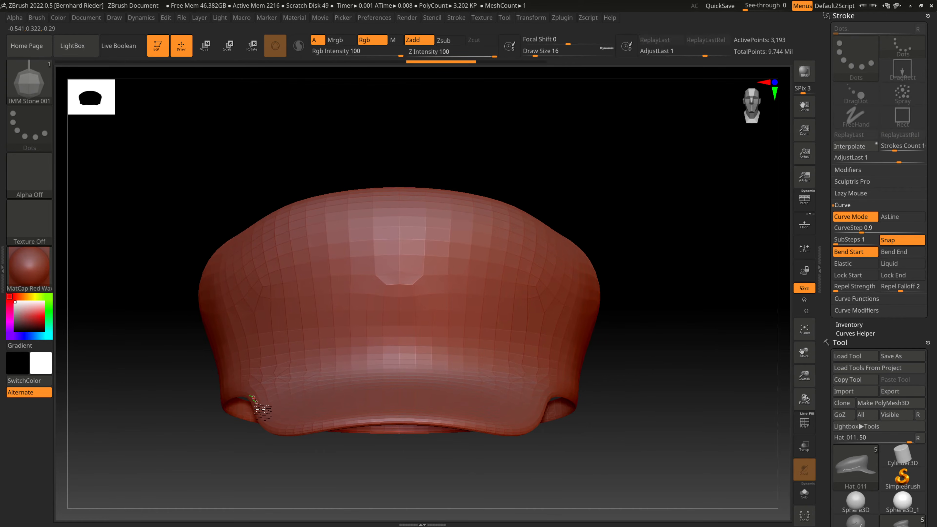
- Draw a stone curve along the edge of the hat's brim and extend it along the lower side edge
{"action": "left_click_drag", "start_coordinate": [253, 397], "coordinate": [302, 435]}
{"action": "left_click_drag", "start_coordinate": [413, 421], "coordinate": [546, 396]}
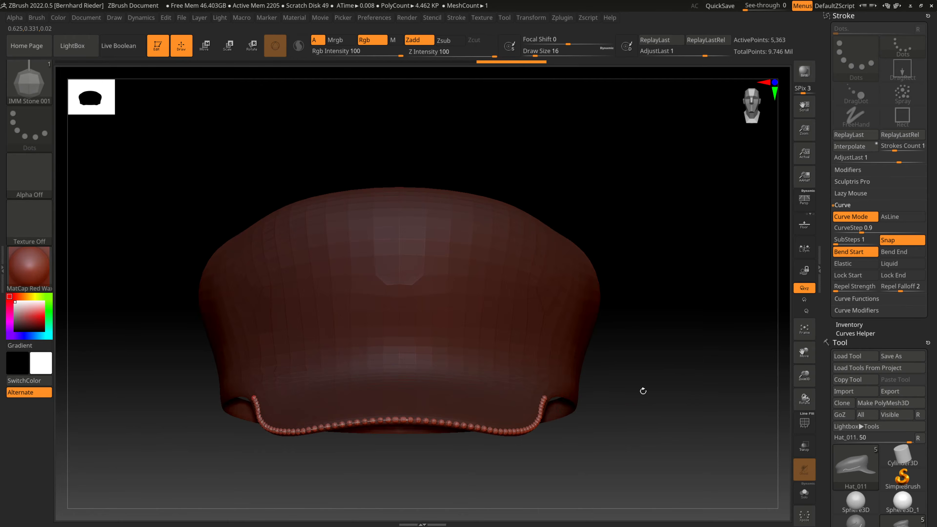
{"action": "left_click_drag", "start_coordinate": [685, 392], "coordinate": [656, 392]}
{"action": "left_click_drag", "start_coordinate": [806, 378], "coordinate": [855, 380]}
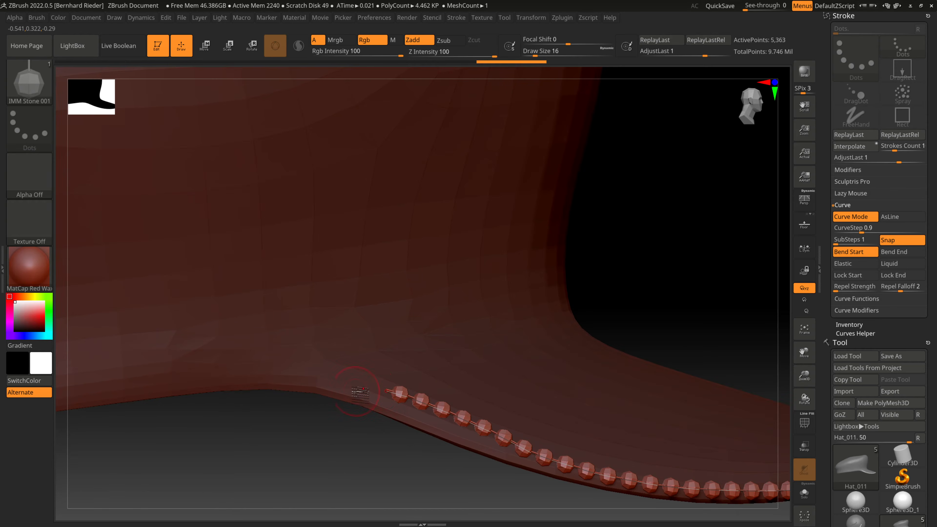
{"action": "left_click_drag", "start_coordinate": [378, 388], "coordinate": [326, 381]}
{"action": "left_click_drag", "start_coordinate": [224, 376], "coordinate": [173, 384]}
- Adjust the stone curve's course, turn on Bend End, reshape the curve beside the brim and undo the stray stone
{"action": "left_click_drag", "start_coordinate": [442, 408], "coordinate": [441, 411]}
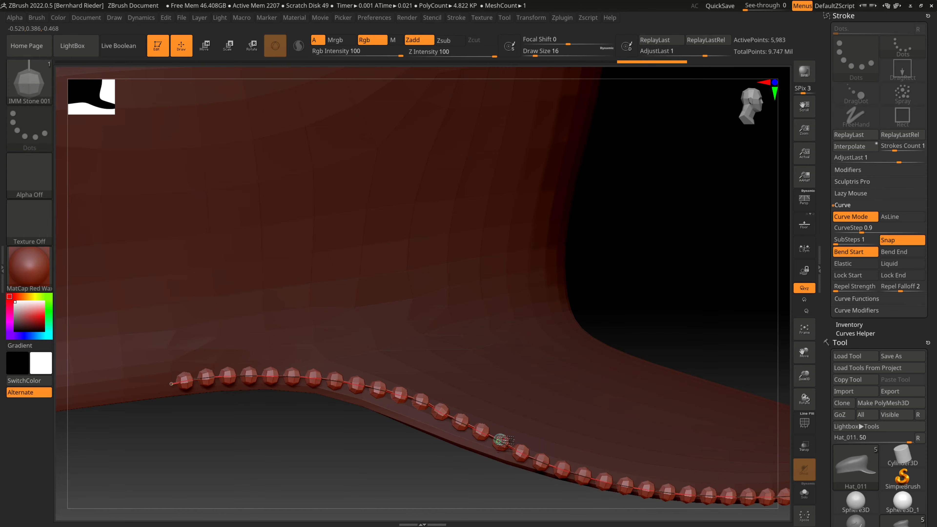
{"action": "left_click_drag", "start_coordinate": [502, 438], "coordinate": [509, 445]}
{"action": "left_click_drag", "start_coordinate": [702, 315], "coordinate": [735, 298]}
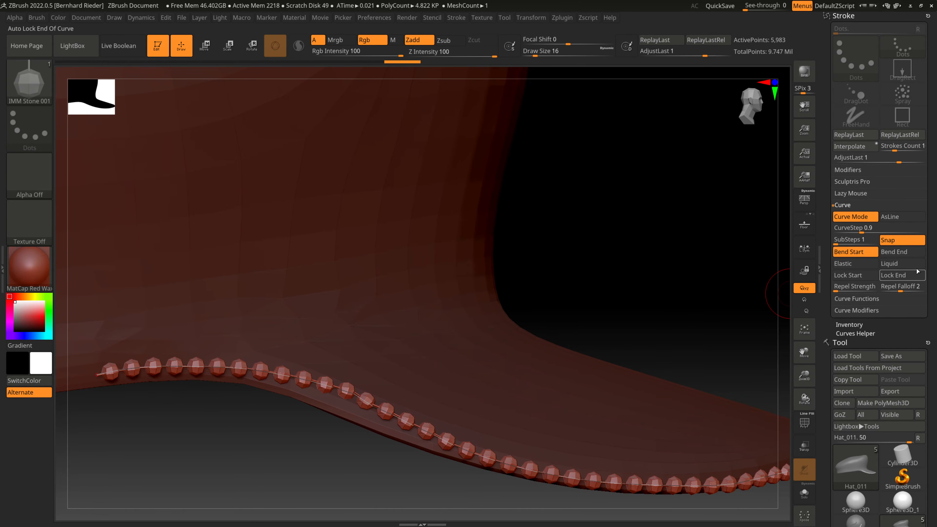
{"action": "scroll", "coordinate": [867, 258], "scroll_direction": "down", "scroll_amount": 1}
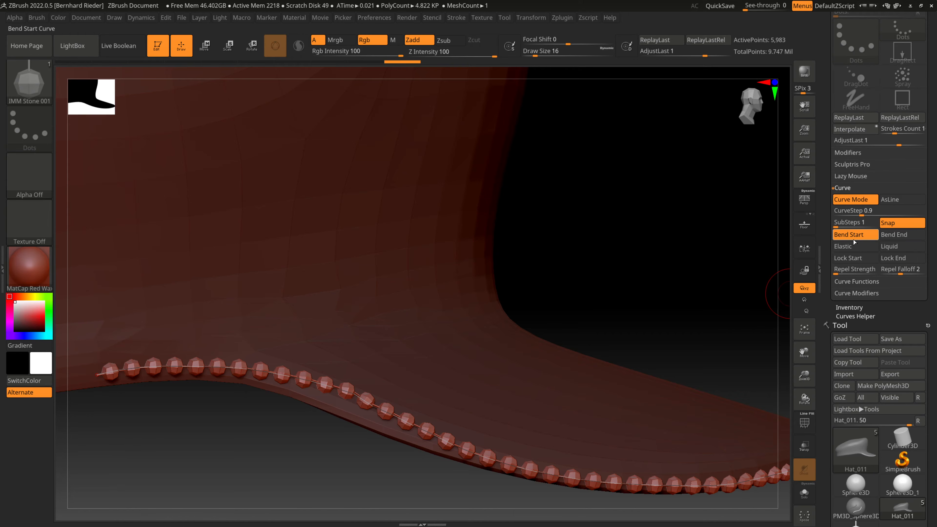
{"action": "left_click", "coordinate": [899, 236]}
{"action": "mouse_move", "coordinate": [455, 445]}
{"action": "left_mouse_down"}
{"action": "mouse_move", "coordinate": [457, 437]}
{"action": "mouse_move", "coordinate": [392, 428]}
{"action": "mouse_move", "coordinate": [312, 382]}
{"action": "mouse_move", "coordinate": [281, 383]}
{"action": "left_mouse_up"}
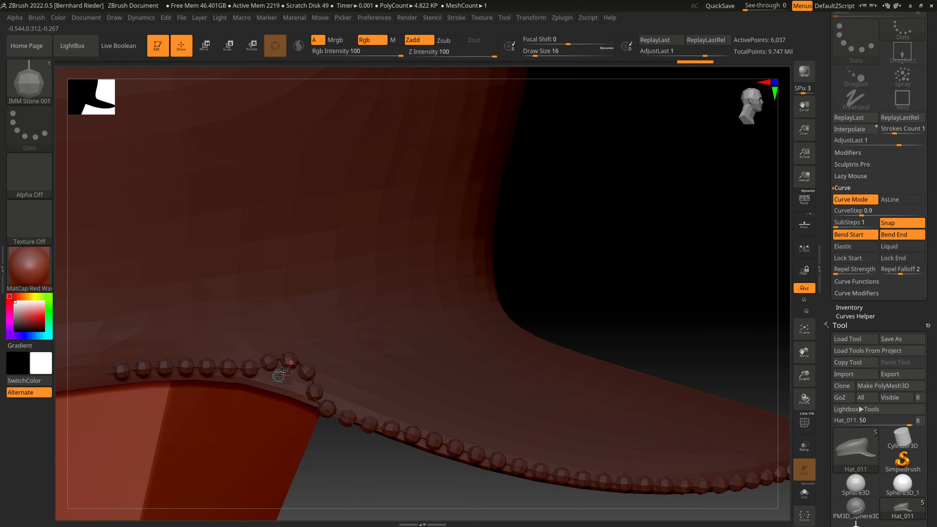
{"action": "key", "text": "ctrl+z"}
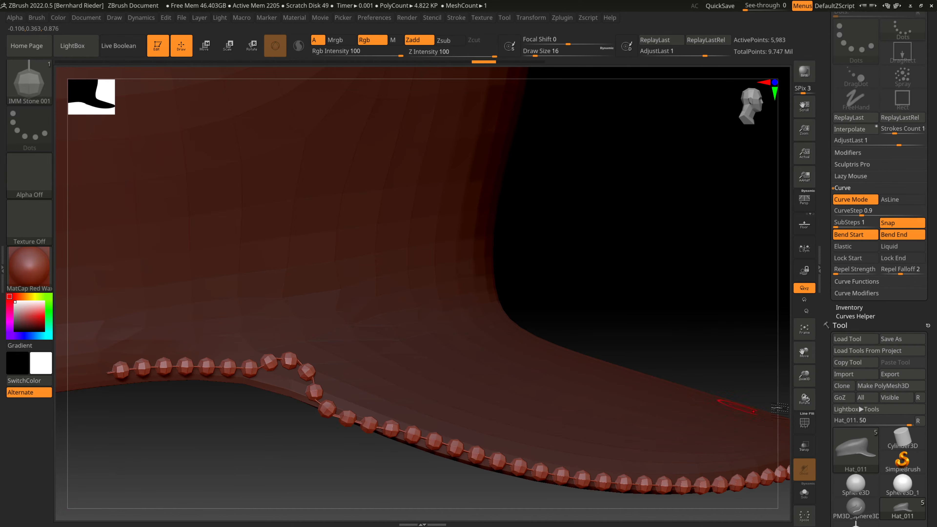
- Review the whole stone curve on the hat and step back through the undo history to the hat without curves
{"action": "left_click_drag", "start_coordinate": [812, 382], "coordinate": [516, 314]}
{"action": "left_click_drag", "start_coordinate": [812, 370], "coordinate": [811, 378]}
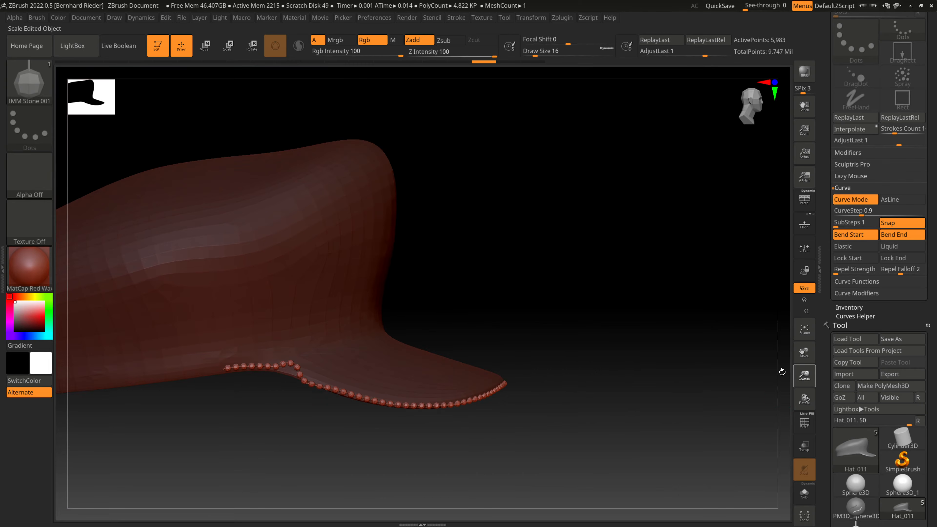
{"action": "left_click_drag", "start_coordinate": [658, 336], "coordinate": [635, 331]}
{"action": "left_click", "coordinate": [477, 61]}
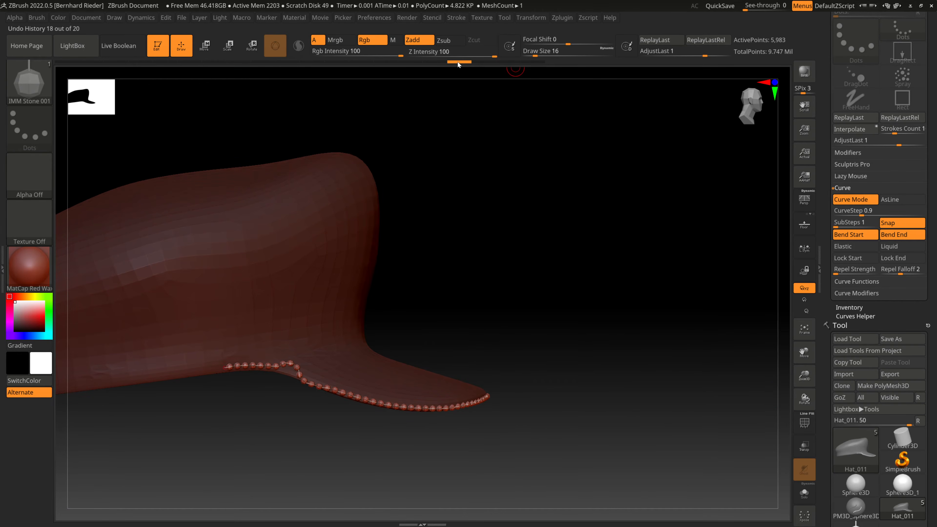
{"action": "left_click_drag", "start_coordinate": [458, 64], "coordinate": [188, 63]}
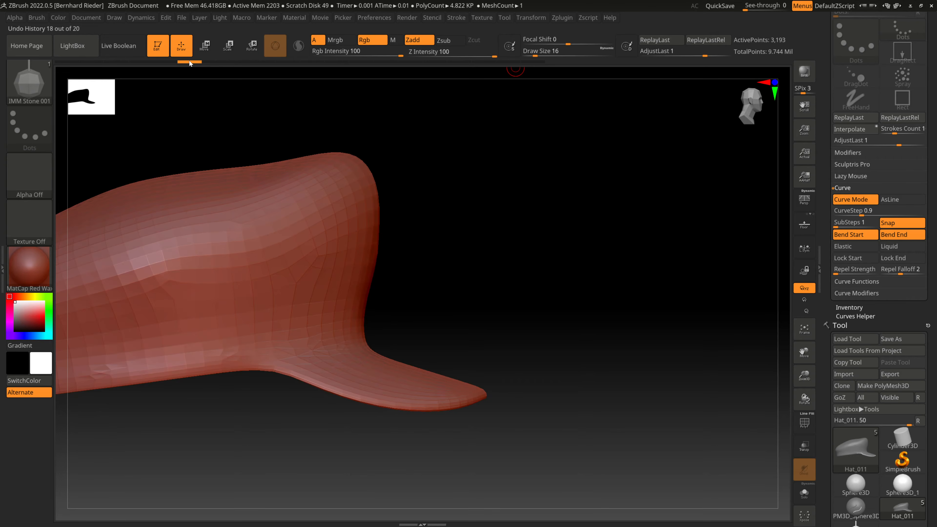
{"action": "left_click_drag", "start_coordinate": [509, 280], "coordinate": [651, 273]}
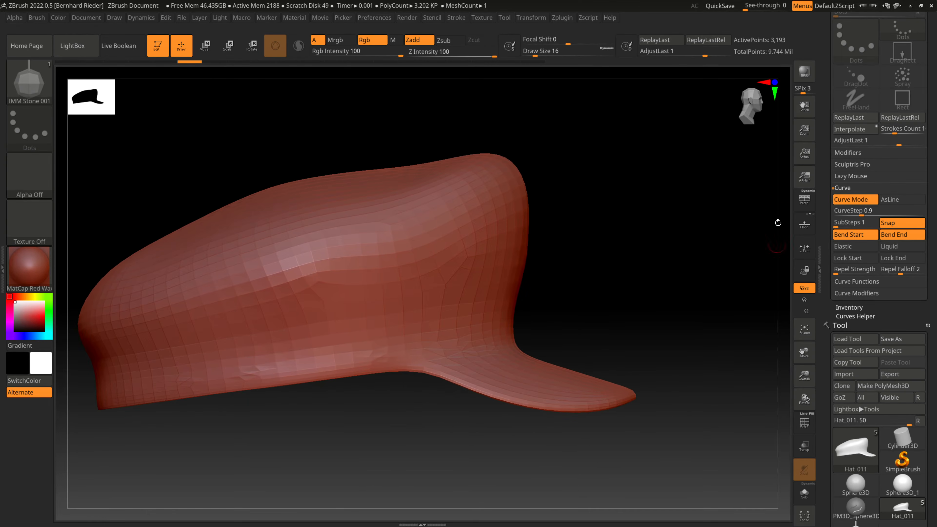
- Turn on the polyframe display to show the hat's polygroups and topology around the brim
{"action": "key", "text": "shift+f"}
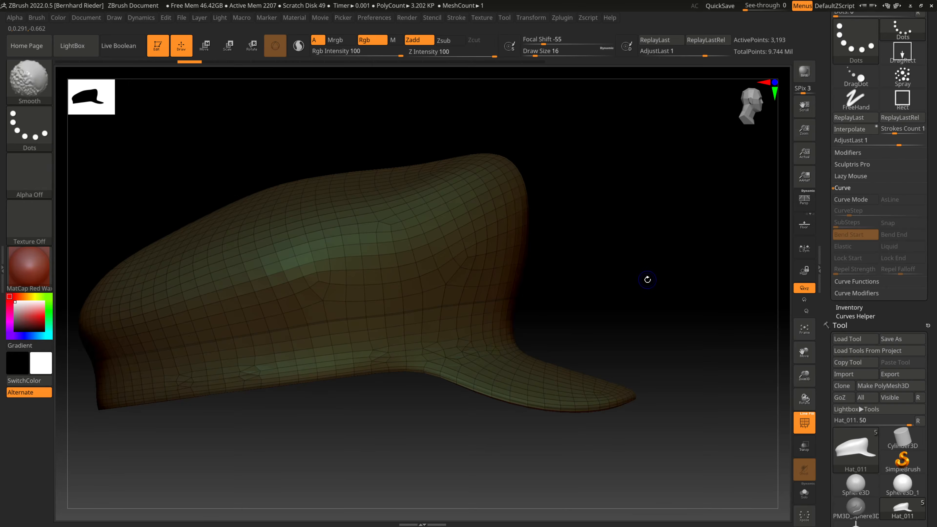
{"action": "key", "text": "shift+f"}
{"action": "key", "text": "shift+f"}
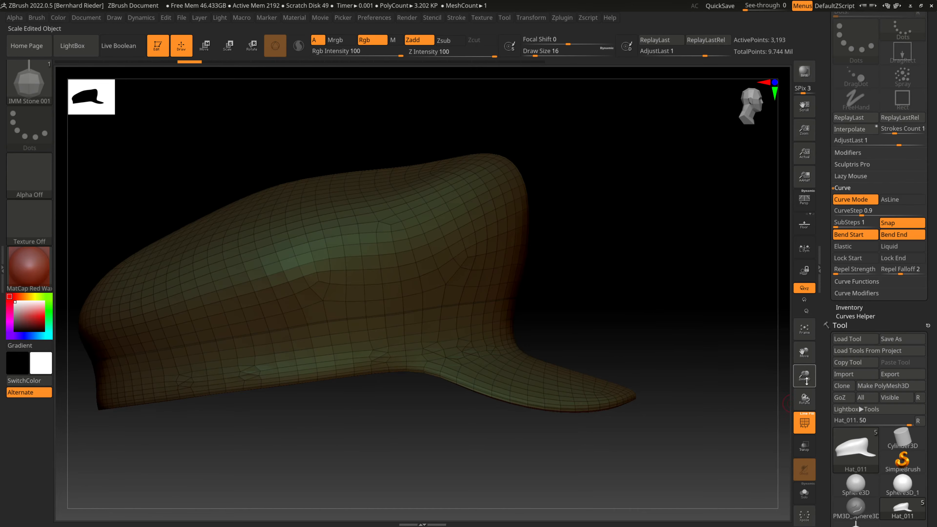
{"action": "left_click_drag", "start_coordinate": [806, 381], "coordinate": [750, 295]}
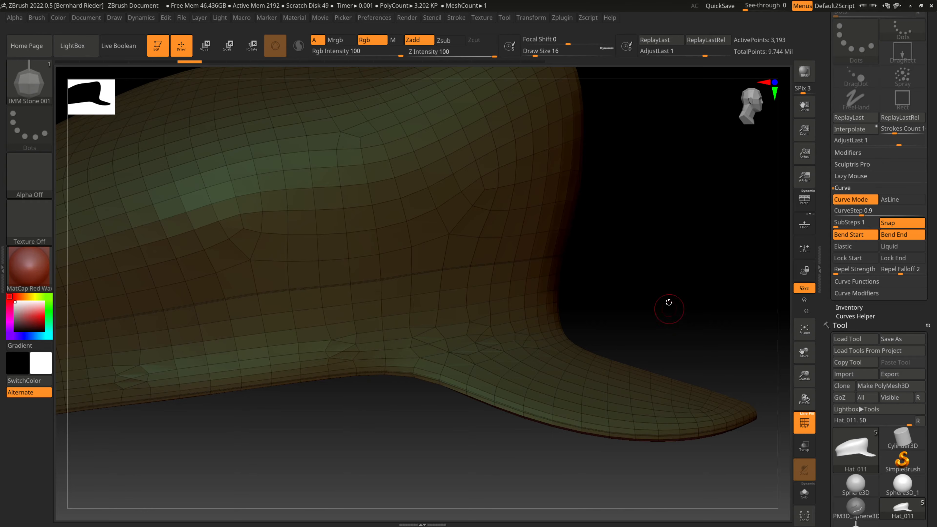
- Set the Frame Mesh options in the Curve Functions to Border only, with Creased edges turned off
{"action": "left_click", "coordinate": [846, 189]}
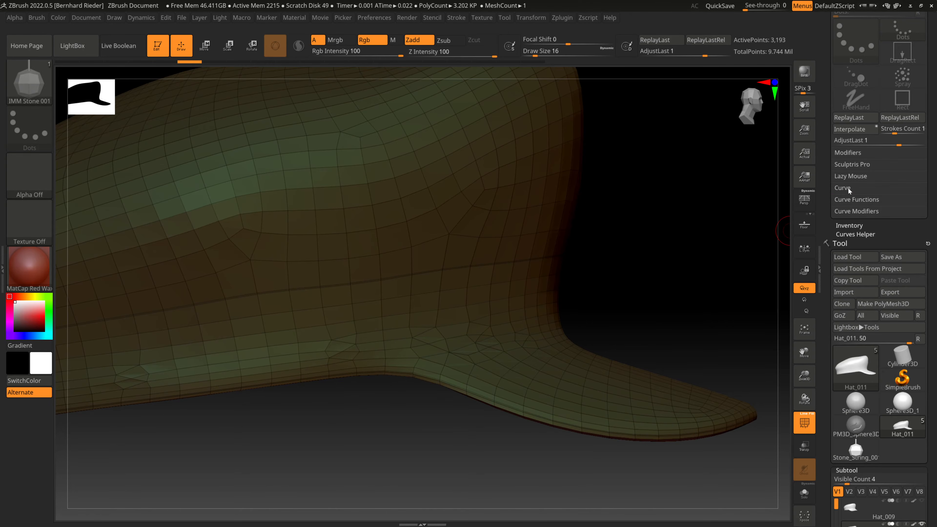
{"action": "left_click", "coordinate": [857, 199]}
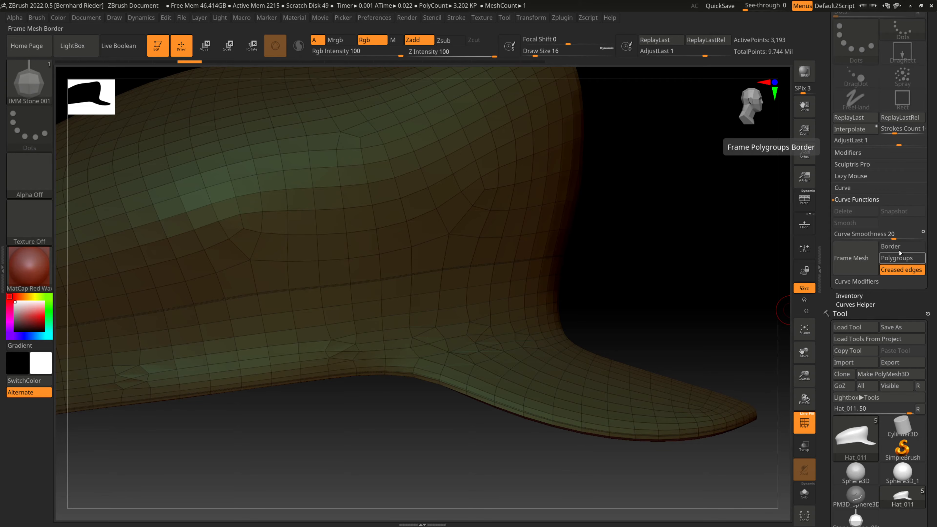
{"action": "left_click", "coordinate": [893, 273]}
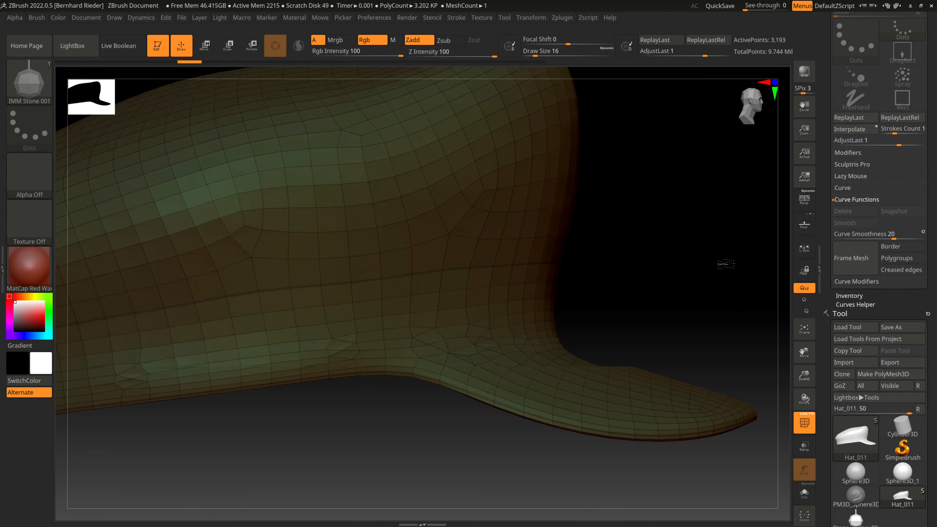
{"action": "left_click_drag", "start_coordinate": [721, 262], "coordinate": [735, 257]}
{"action": "left_click", "coordinate": [901, 247]}
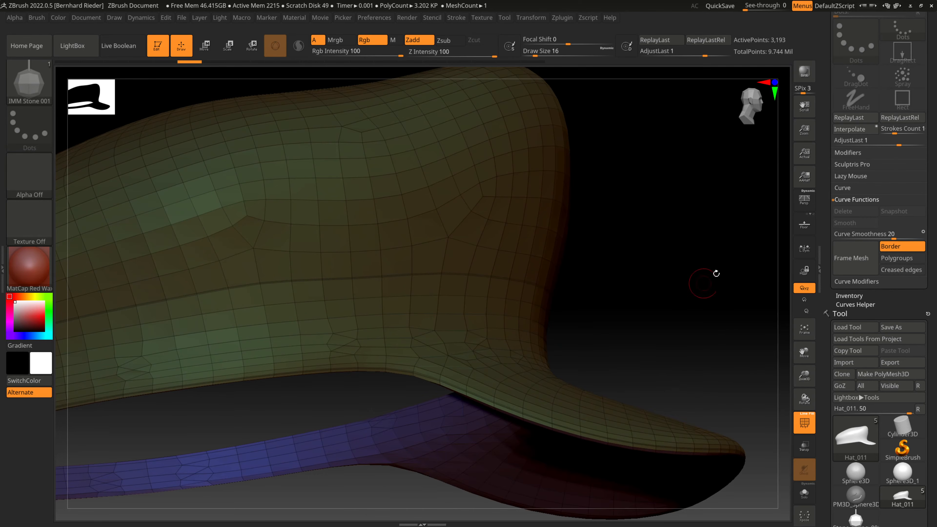
- Create curves along the hat's mesh border with Frame Mesh, delete them and frame the border again
{"action": "left_click_drag", "start_coordinate": [694, 305], "coordinate": [628, 300]}
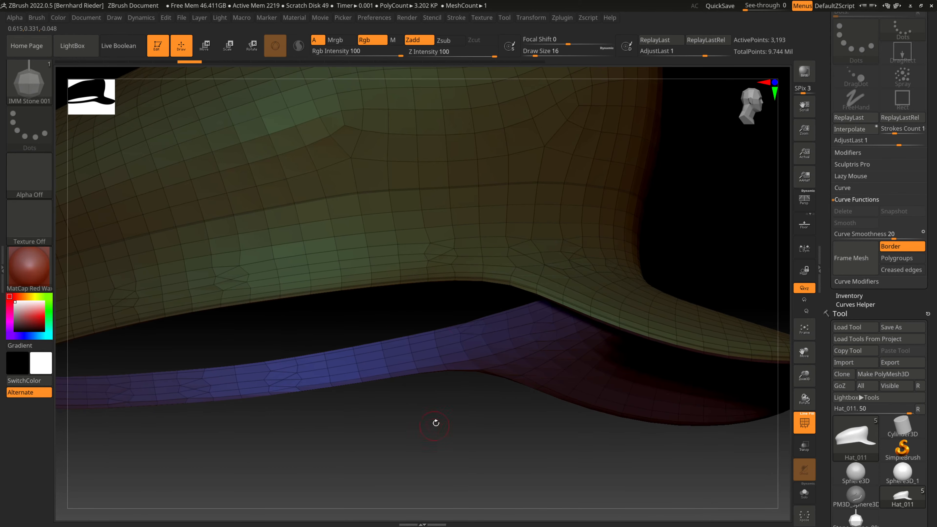
{"action": "left_click_drag", "start_coordinate": [435, 423], "coordinate": [538, 324]}
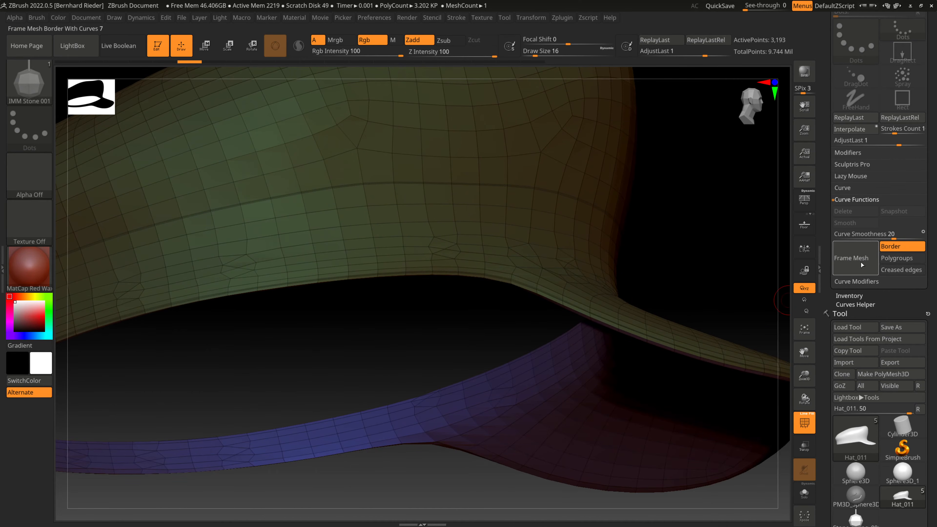
{"action": "left_click", "coordinate": [855, 258]}
{"action": "left_click_drag", "start_coordinate": [726, 261], "coordinate": [652, 287]}
{"action": "left_click_drag", "start_coordinate": [454, 435], "coordinate": [500, 431]}
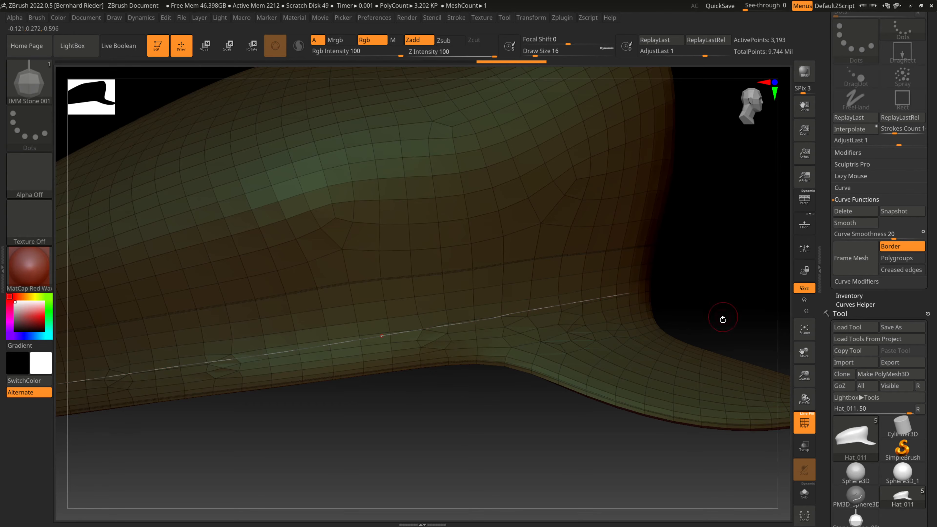
{"action": "left_click", "coordinate": [856, 211]}
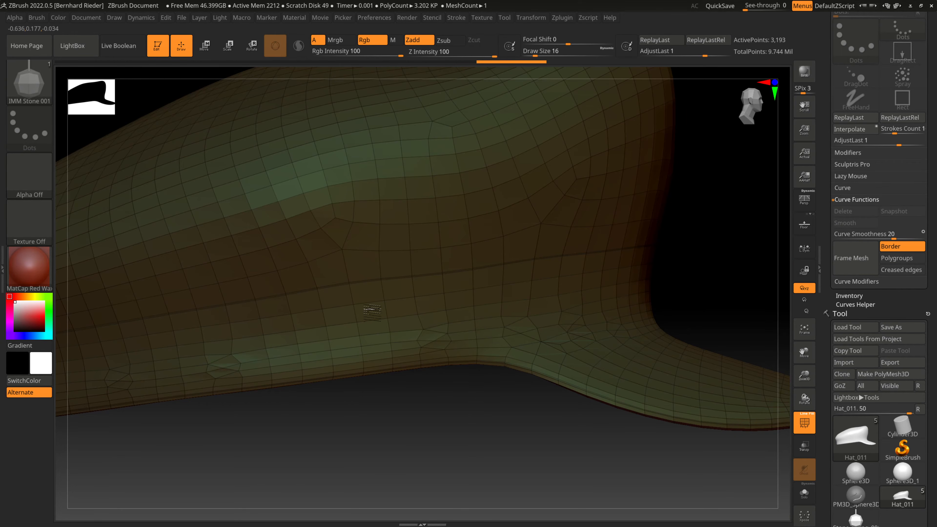
{"action": "left_click", "coordinate": [858, 259]}
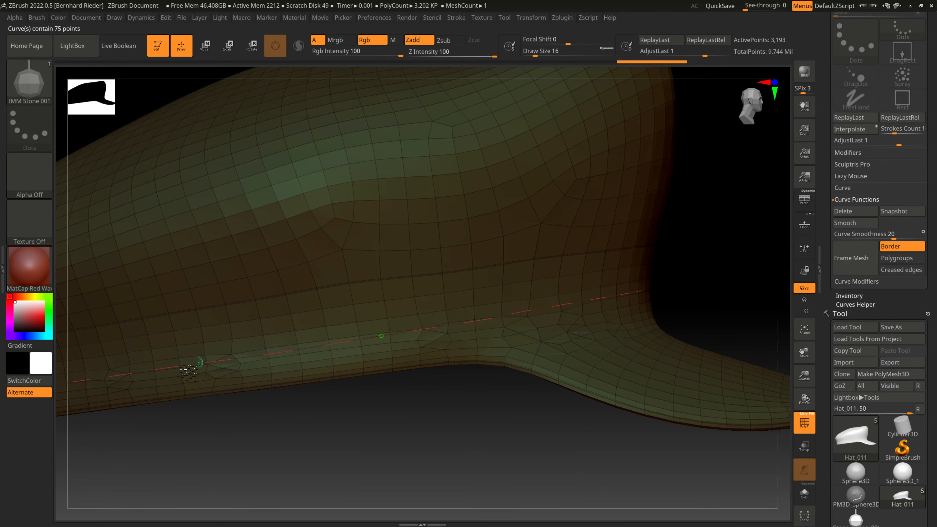
- Examine the framed border curve around the hat's opening from below and from both sides
{"action": "left_click_drag", "start_coordinate": [428, 450], "coordinate": [412, 453]}
{"action": "right_click_drag", "start_coordinate": [390, 340], "coordinate": [786, 371]}
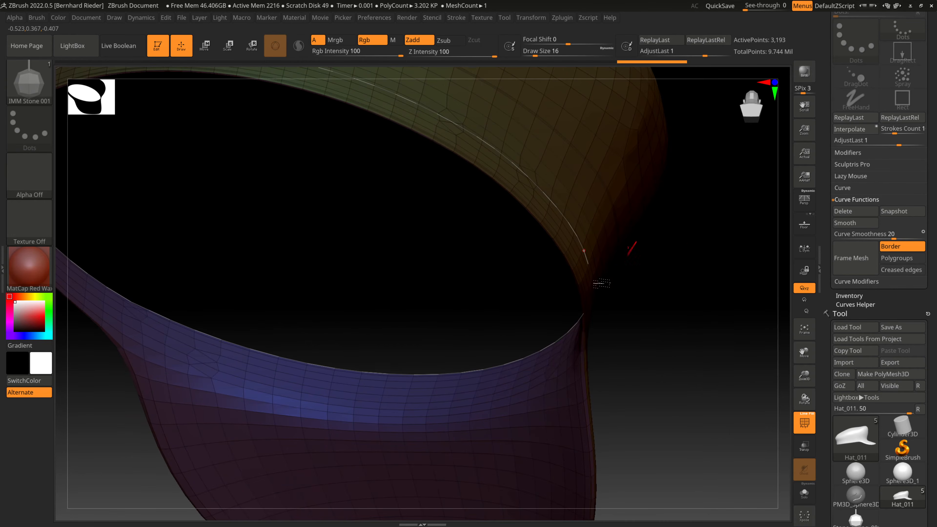
{"action": "right_click_drag", "start_coordinate": [707, 363], "coordinate": [581, 253]}
{"action": "right_click_drag", "start_coordinate": [682, 348], "coordinate": [698, 310]}
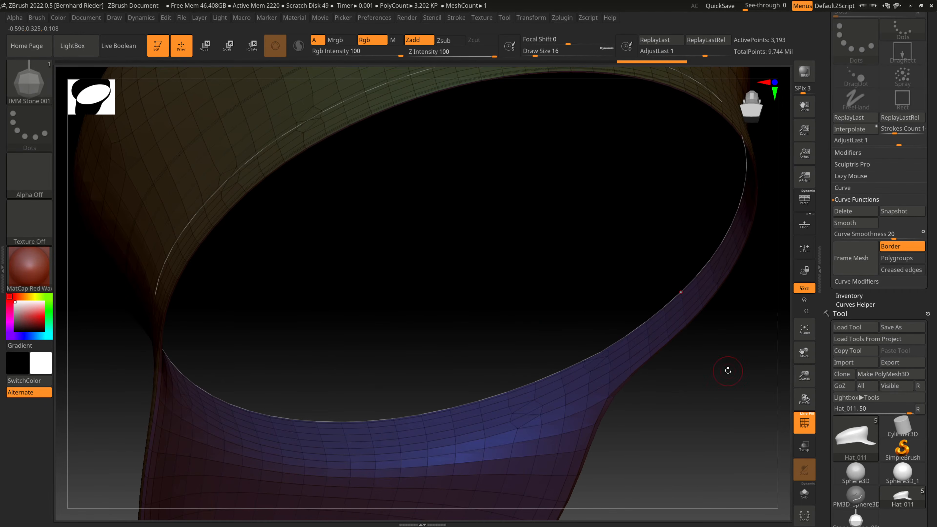
{"action": "right_click_drag", "start_coordinate": [728, 370], "coordinate": [736, 289]}
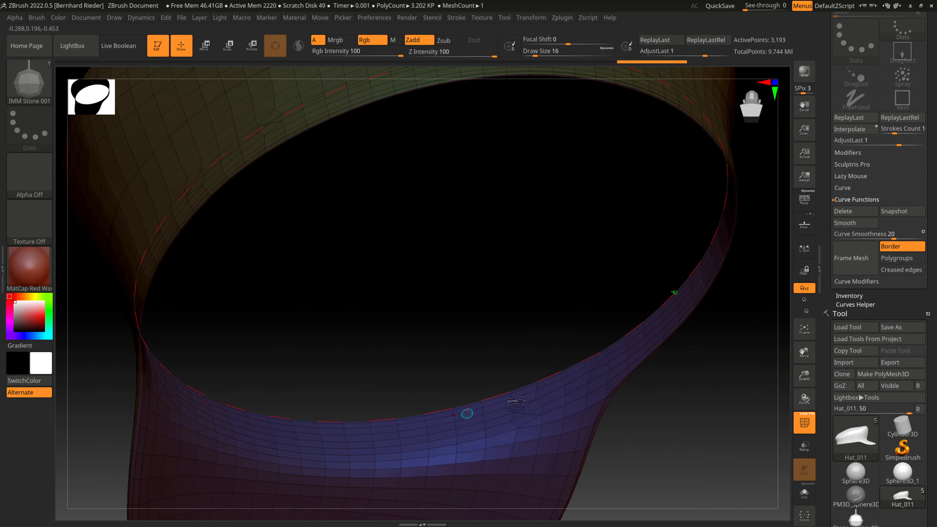
{"action": "right_click_drag", "start_coordinate": [516, 403], "coordinate": [681, 217]}
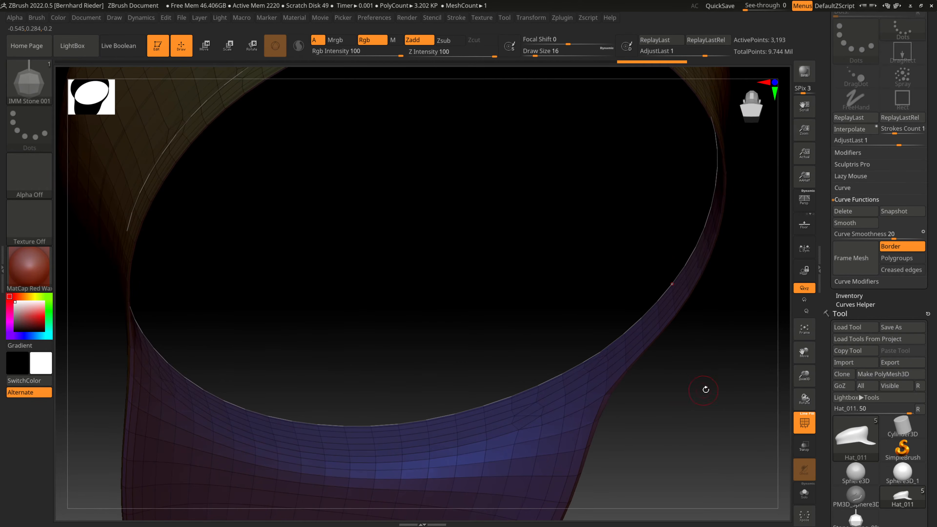
{"action": "mouse_move", "coordinate": [723, 391]}
{"action": "right_mouse_down"}
{"action": "mouse_move", "coordinate": [686, 397]}
{"action": "mouse_move", "coordinate": [709, 394]}
{"action": "right_mouse_up"}
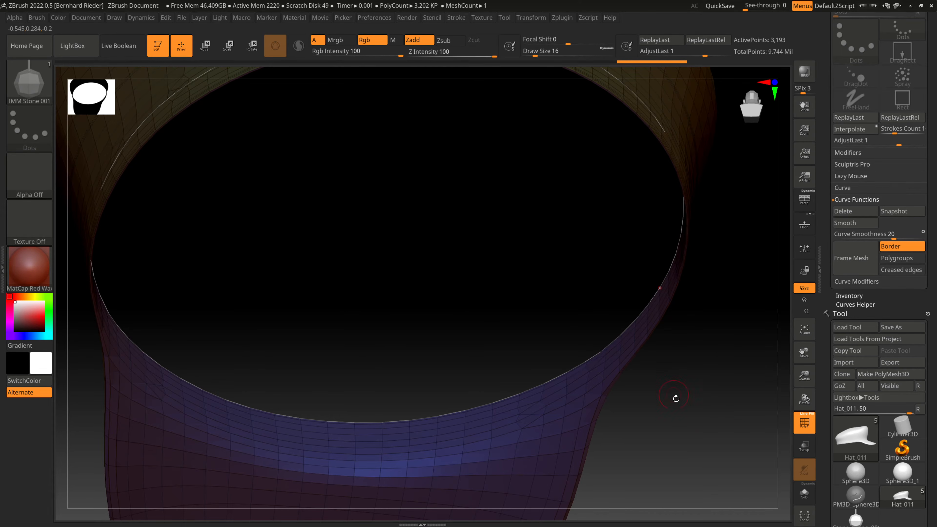
{"action": "mouse_move", "coordinate": [700, 410]}
{"action": "right_mouse_down"}
{"action": "mouse_move", "coordinate": [658, 419]}
{"action": "mouse_move", "coordinate": [685, 412]}
{"action": "right_mouse_up"}
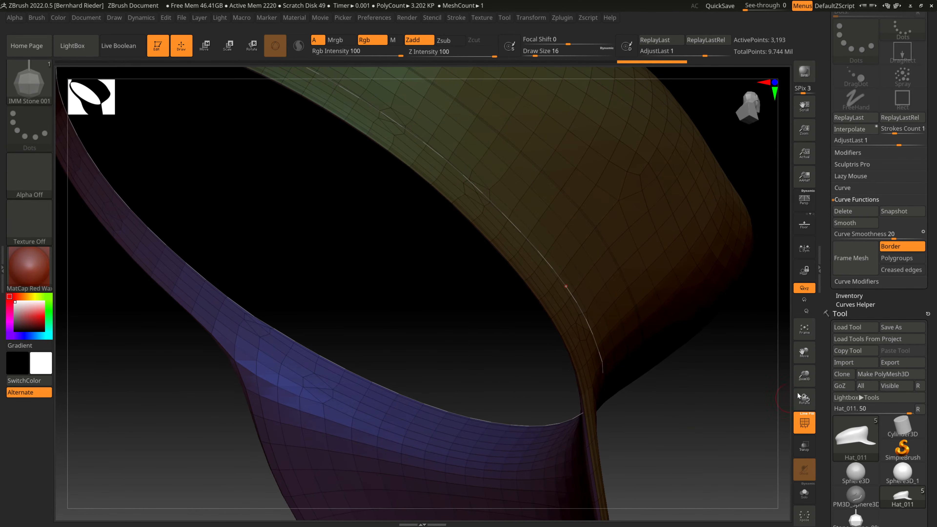
- Delete the existing frame curve running along the hat's open border
{"action": "left_click_drag", "start_coordinate": [805, 376], "coordinate": [855, 380]}
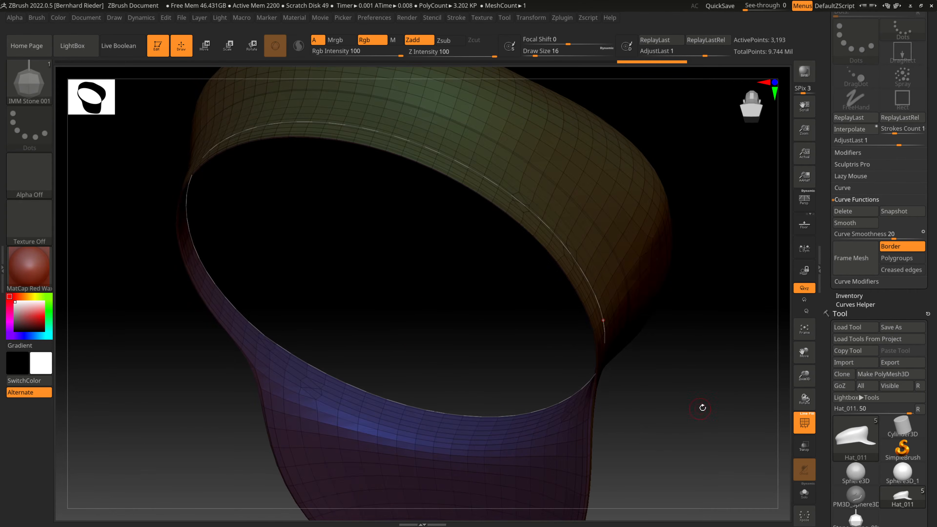
{"action": "left_click_drag", "start_coordinate": [702, 408], "coordinate": [500, 322]}
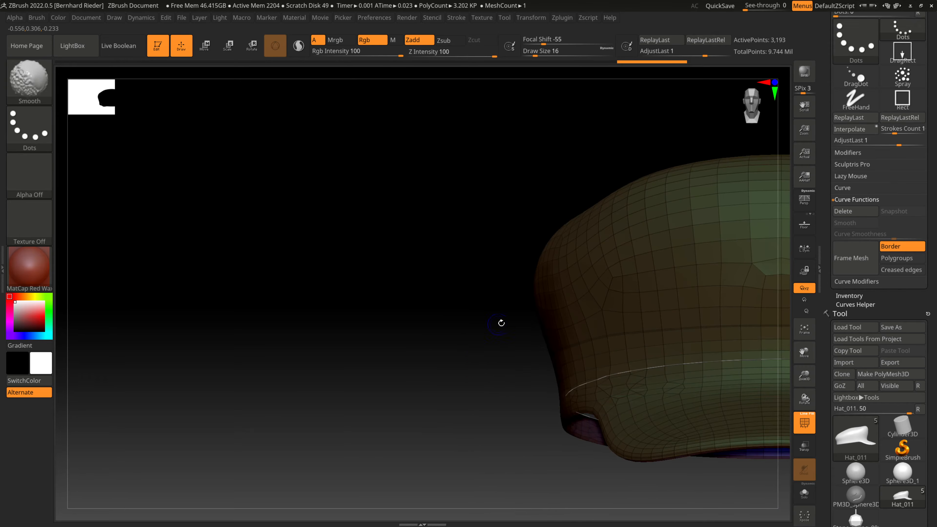
{"action": "left_click_drag", "start_coordinate": [433, 389], "coordinate": [601, 391]}
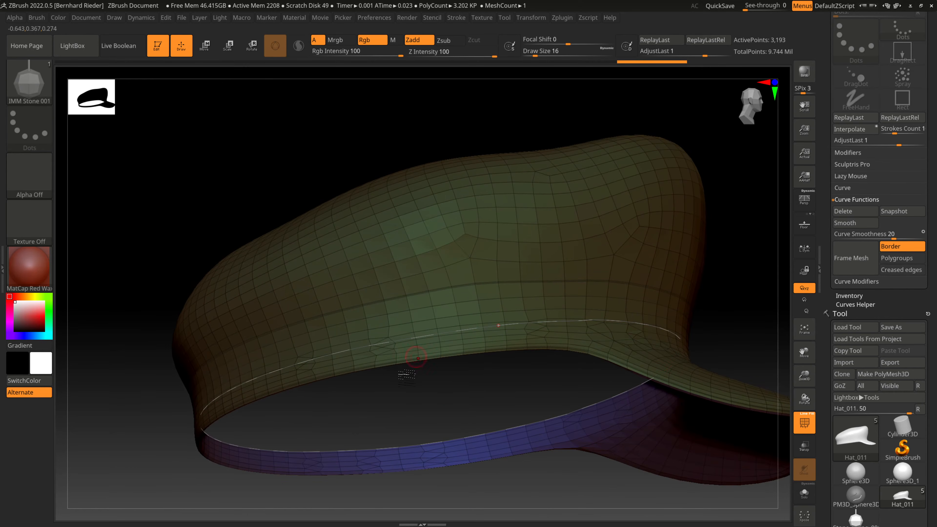
{"action": "left_click_drag", "start_coordinate": [741, 303], "coordinate": [719, 262], "text": "alt"}
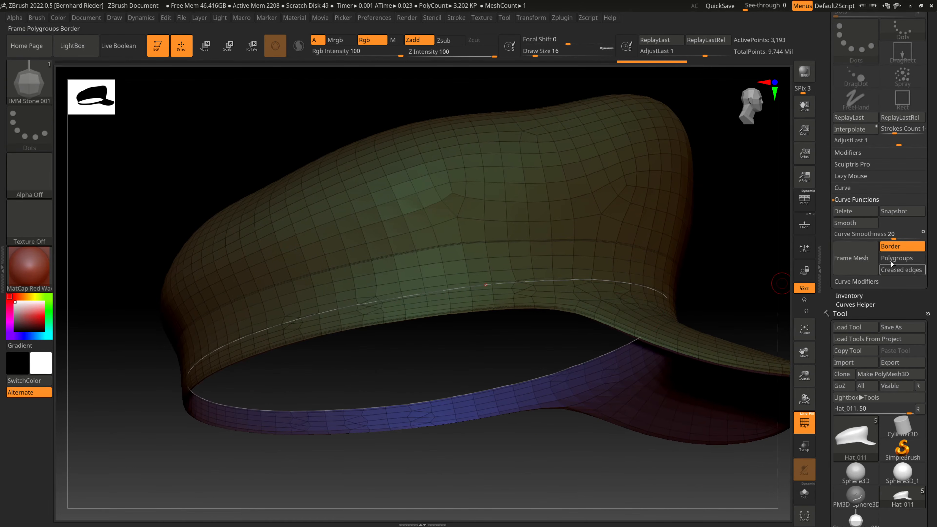
{"action": "left_click", "coordinate": [866, 264]}
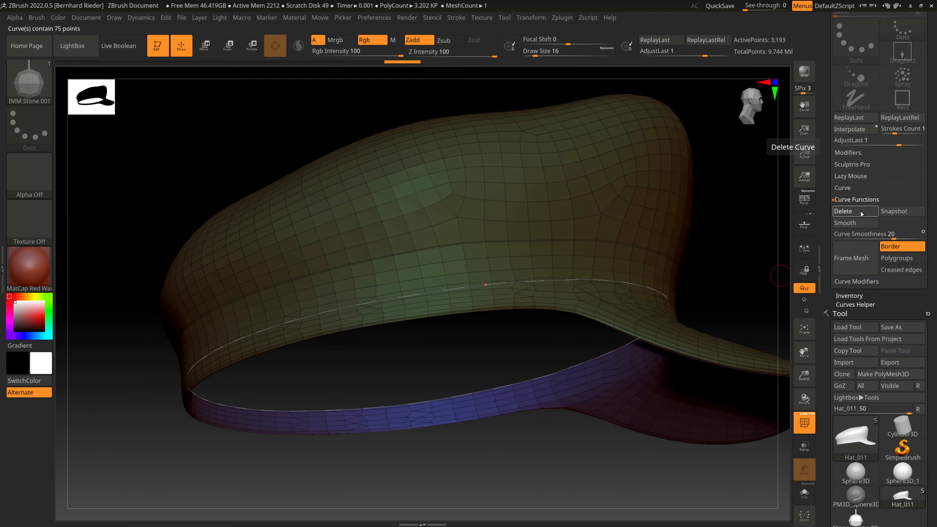
{"action": "left_click", "coordinate": [845, 212]}
- Frame the hat mesh with a curve along its border only, leaving polygroups and creased edges out
{"action": "left_click", "coordinate": [900, 247]}
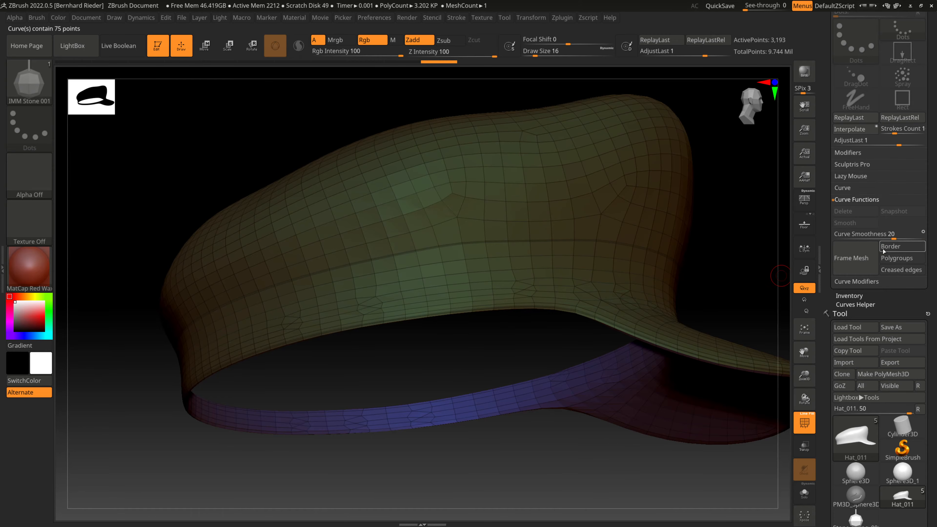
{"action": "left_click_drag", "start_coordinate": [565, 439], "coordinate": [557, 427]}
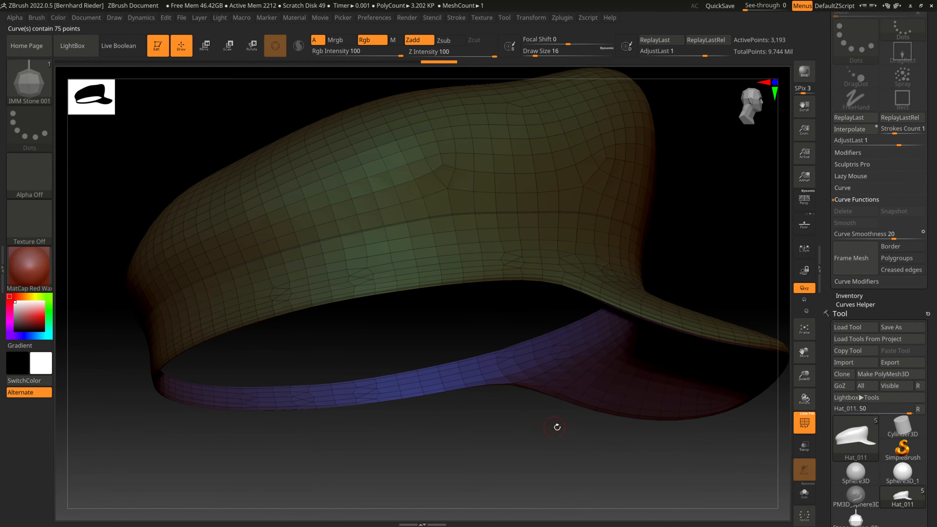
{"action": "left_click", "coordinate": [900, 247]}
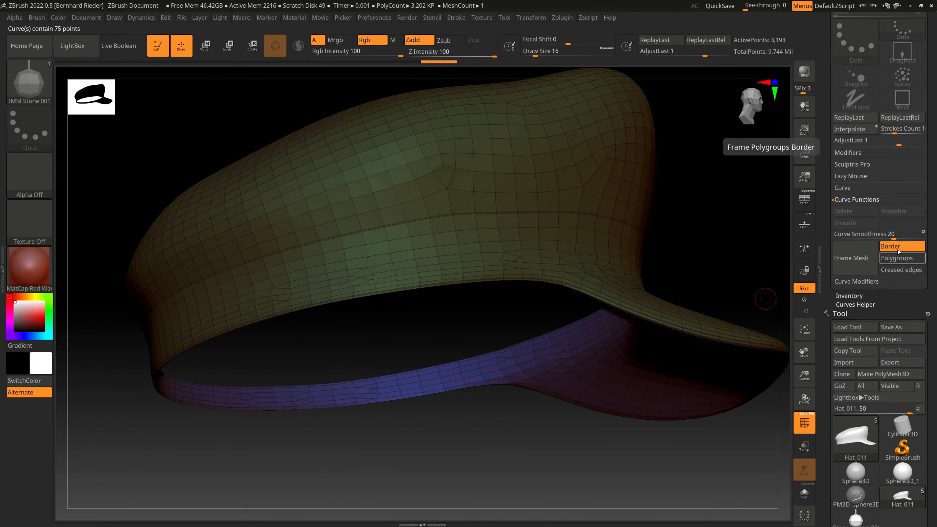
{"action": "left_click", "coordinate": [854, 258]}
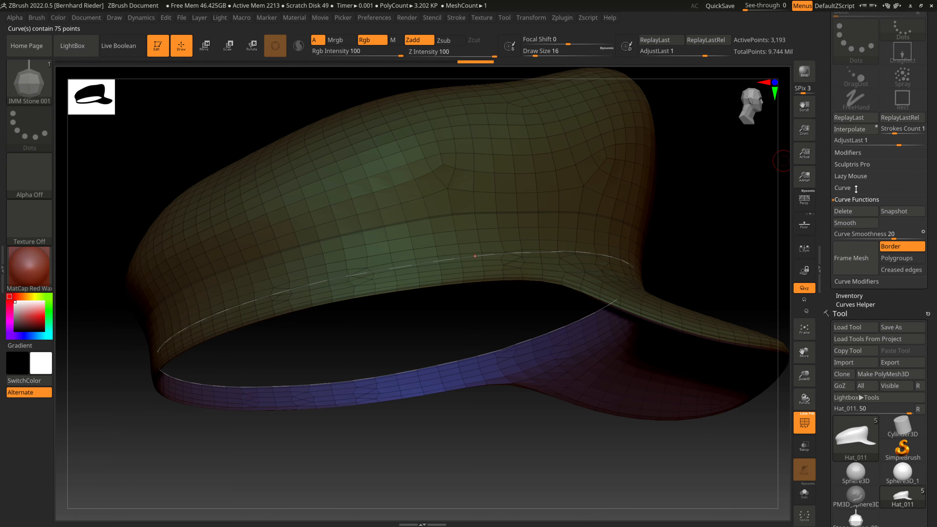
- Show the curve settings and insert a string of IMM Stone 001 beads along the hat's border curve
{"action": "left_click", "coordinate": [845, 188]}
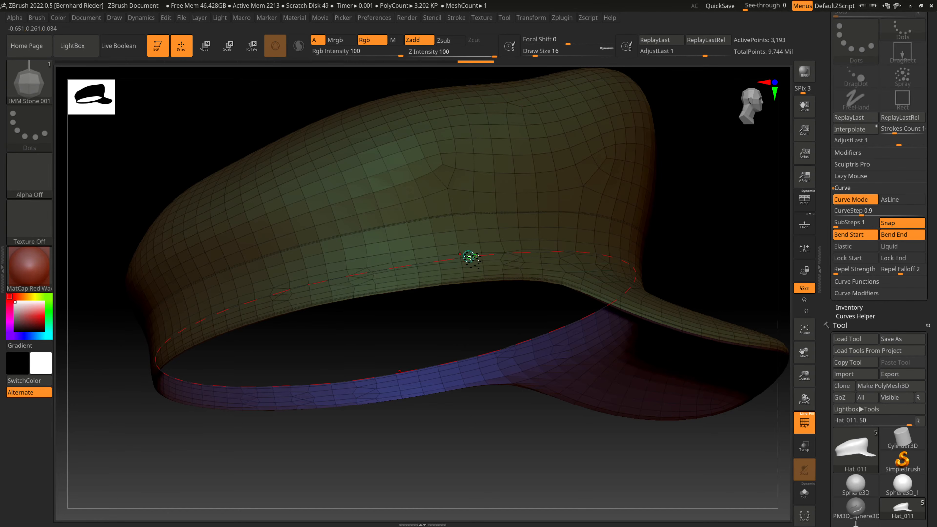
{"action": "left_click", "coordinate": [469, 256]}
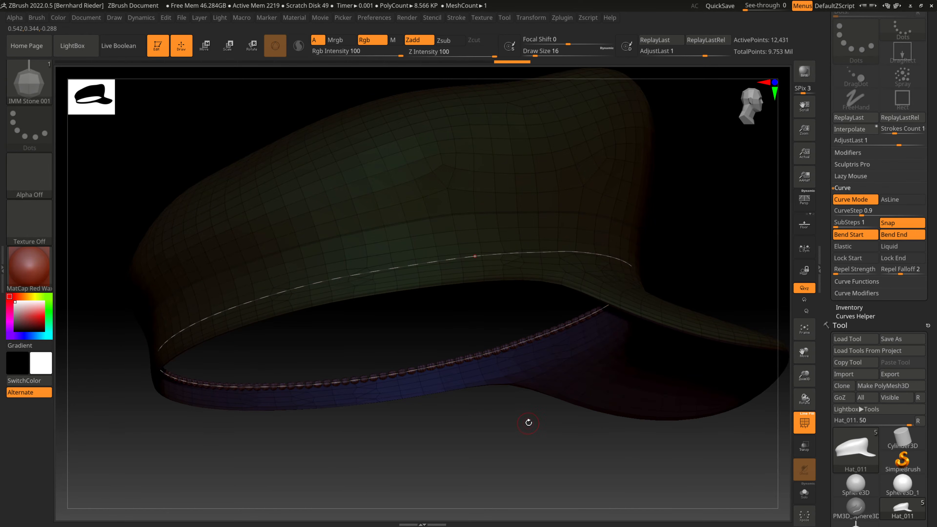
{"action": "left_click_drag", "start_coordinate": [485, 429], "coordinate": [542, 453]}
{"action": "key", "text": "shift+f"}
{"action": "left_click_drag", "start_coordinate": [805, 377], "coordinate": [826, 380]}
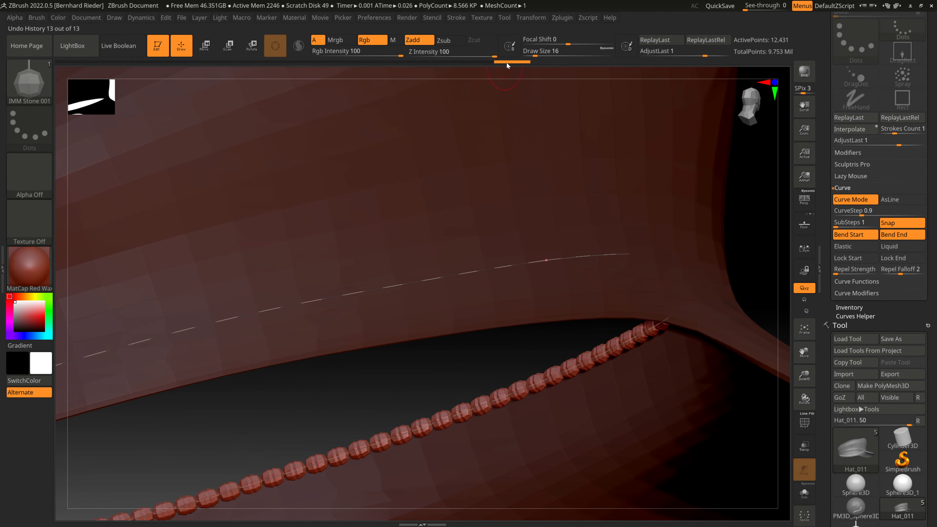
- Undo the bead string, reinsert it along the same border curve, and check the spacing between the stones
{"action": "left_click", "coordinate": [486, 65]}
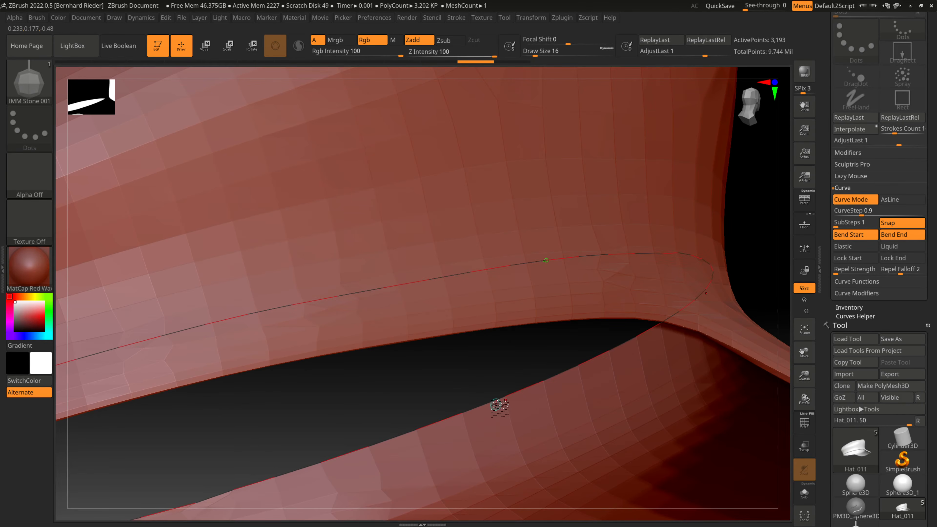
{"action": "left_click", "coordinate": [500, 403]}
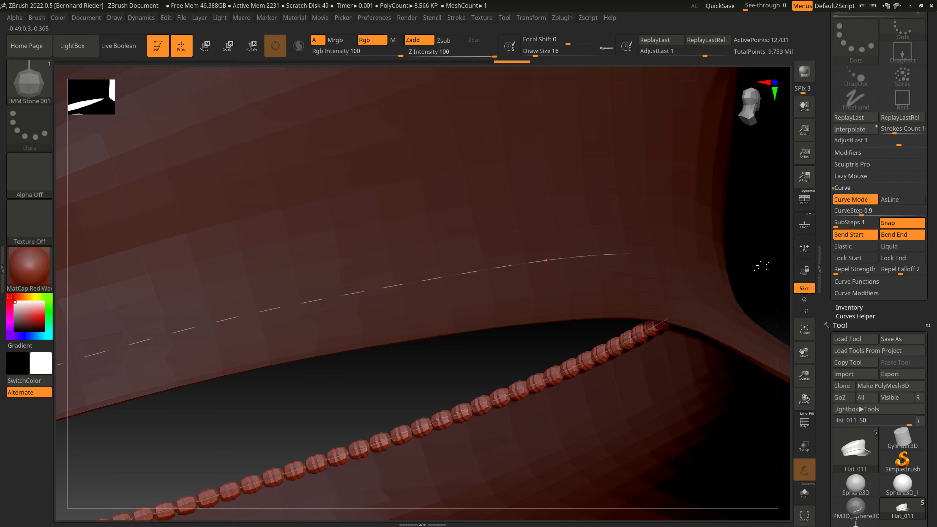
{"action": "left_click_drag", "start_coordinate": [756, 260], "coordinate": [768, 189]}
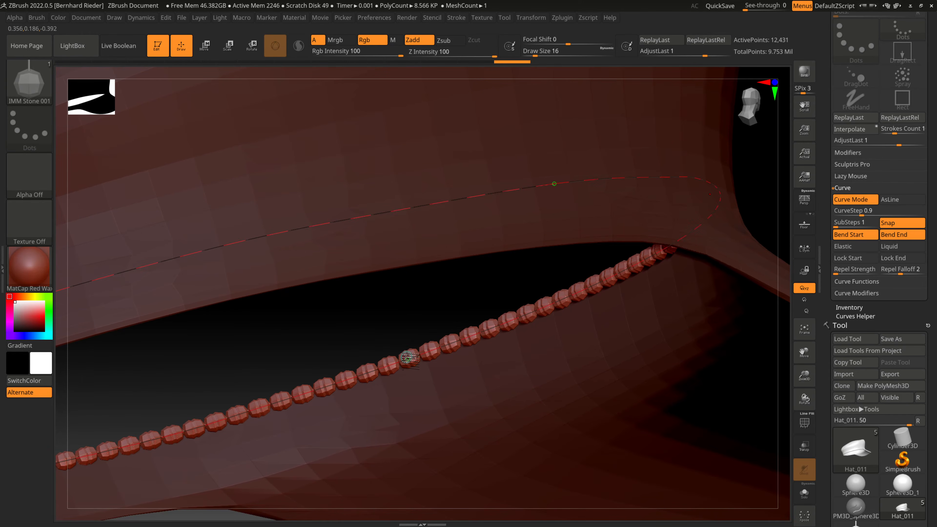
{"action": "left_click_drag", "start_coordinate": [420, 314], "coordinate": [423, 286]}
{"action": "left_click_drag", "start_coordinate": [590, 239], "coordinate": [596, 255]}
- Try to respace the stones with a CurveStep of 1.2 and dismiss the error messages
{"action": "left_click", "coordinate": [868, 213]}
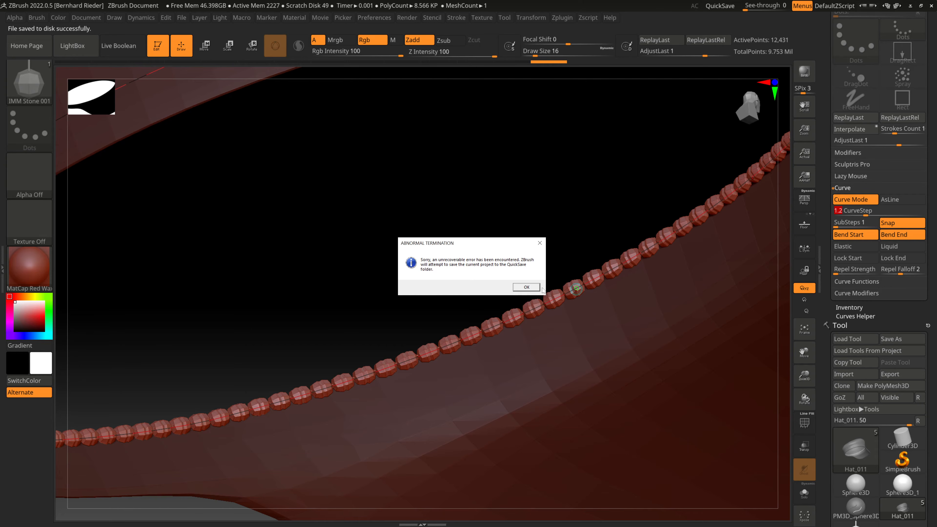
{"action": "left_click", "coordinate": [526, 287]}
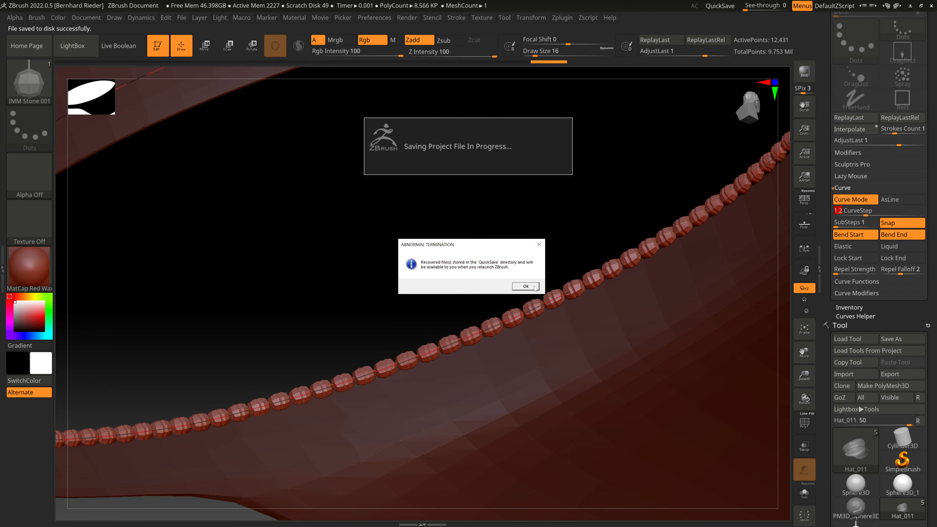
{"action": "left_click", "coordinate": [526, 287]}
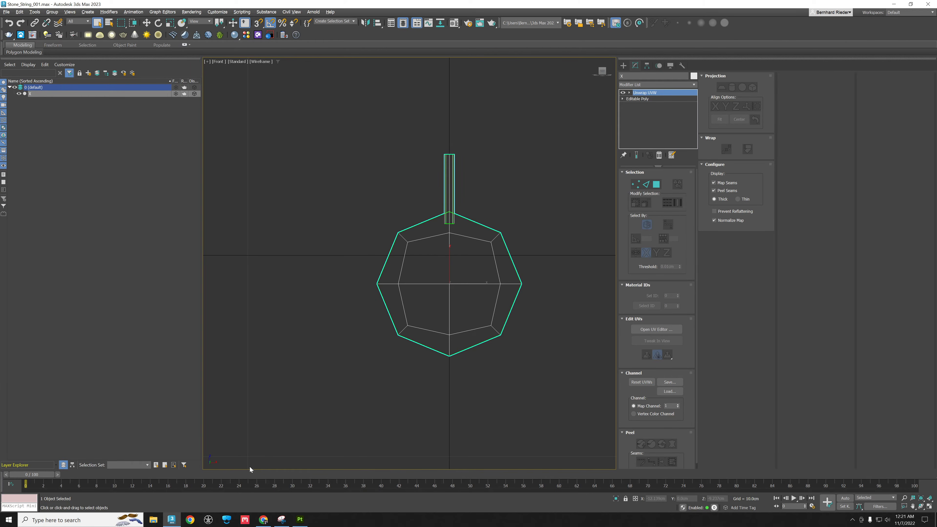
- Relaunch ZBrush from the Windows search and dismiss its startup windows
{"action": "left_click", "coordinate": [95, 525]}
{"action": "type", "text": "zbr"}
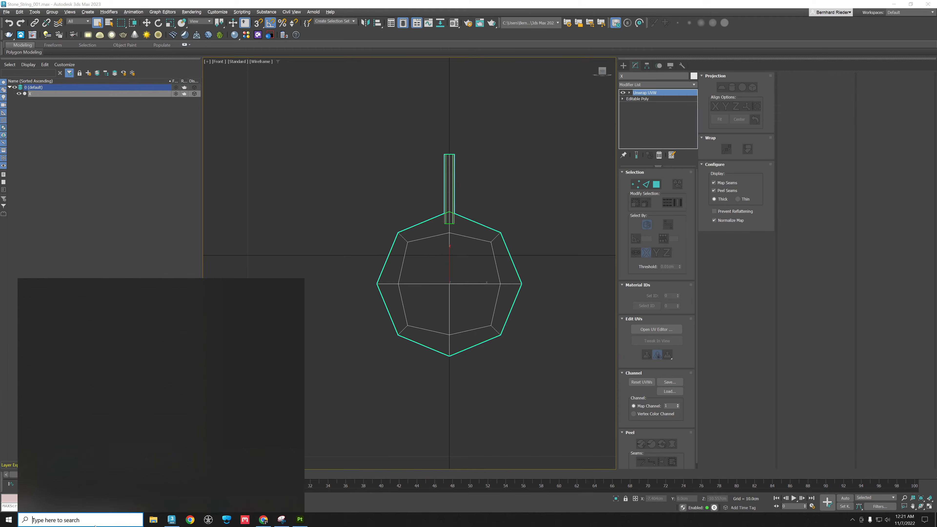
{"action": "left_click", "coordinate": [90, 325]}
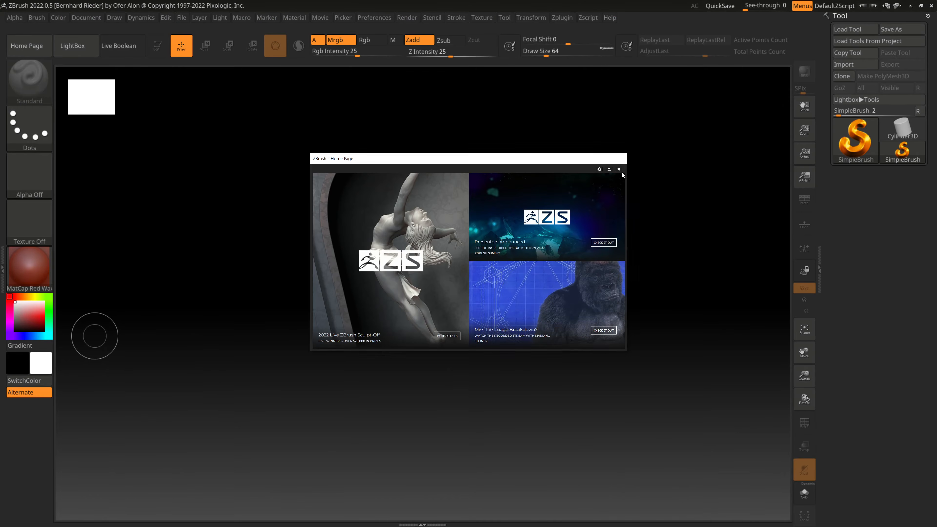
{"action": "left_click", "coordinate": [620, 170]}
{"action": "left_click", "coordinate": [525, 287]}
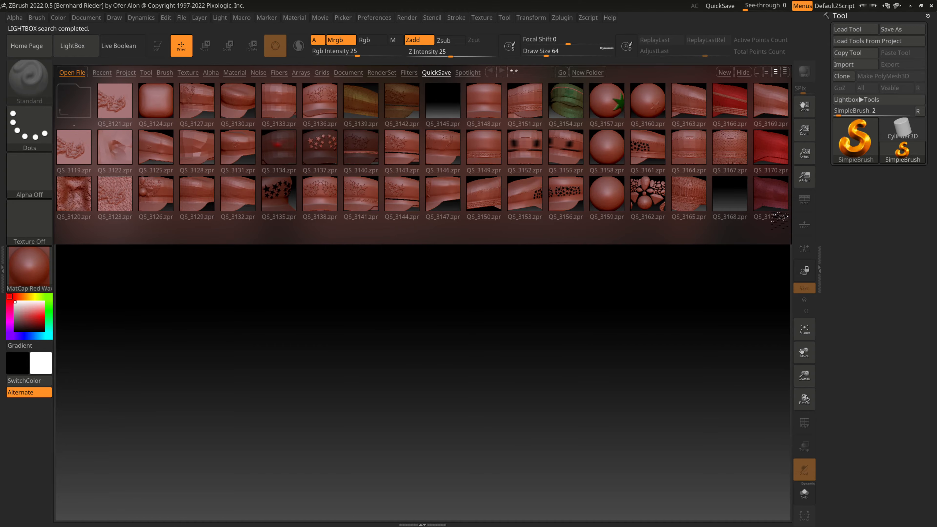
- Open the quick-saved project QS_3171.zpr
{"action": "double_click", "coordinate": [772, 197]}
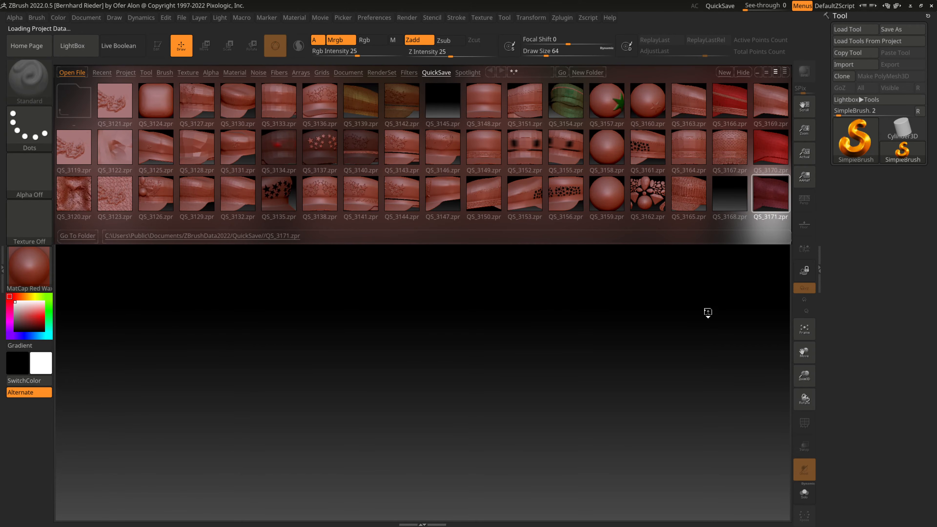
{"action": "key", "text": "shift+f"}
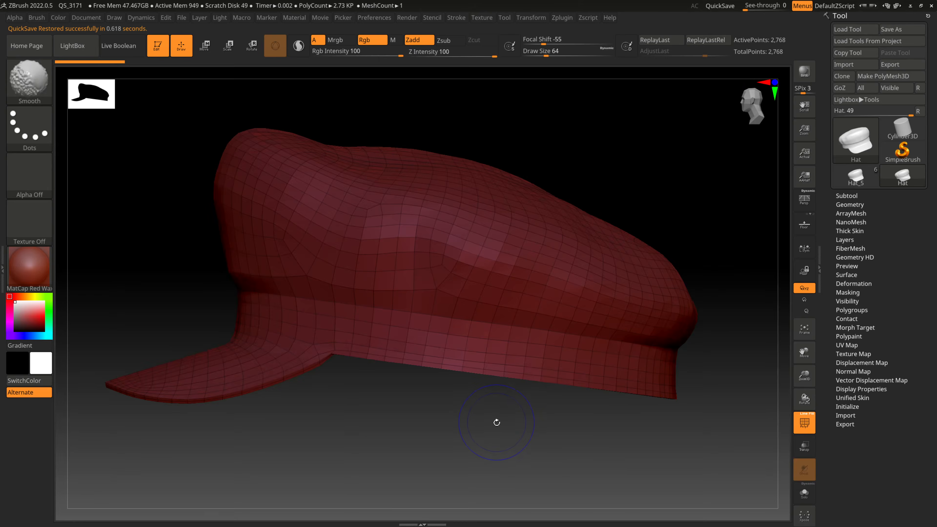
{"action": "key", "text": "shift+f"}
{"action": "key", "text": "shift+f"}
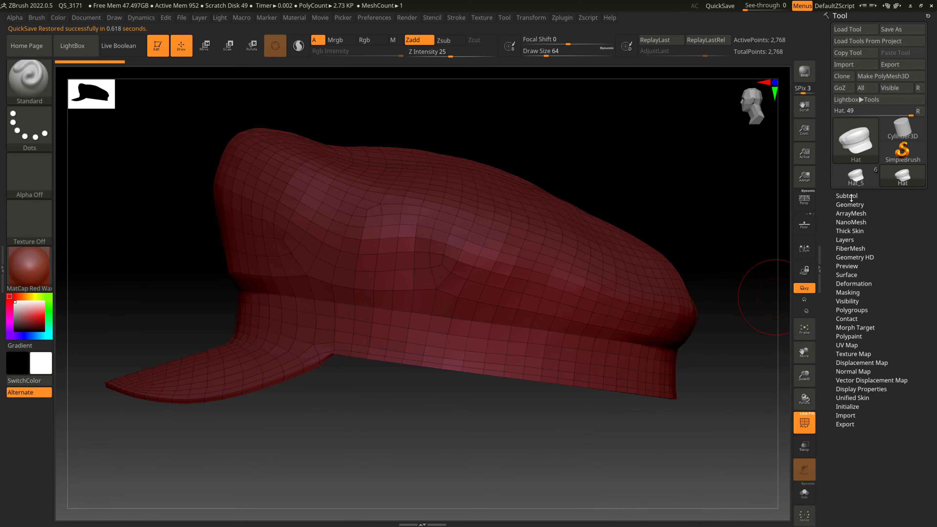
- Show the subtool list and examine the restored hat from its opposite side
{"action": "left_click", "coordinate": [847, 196]}
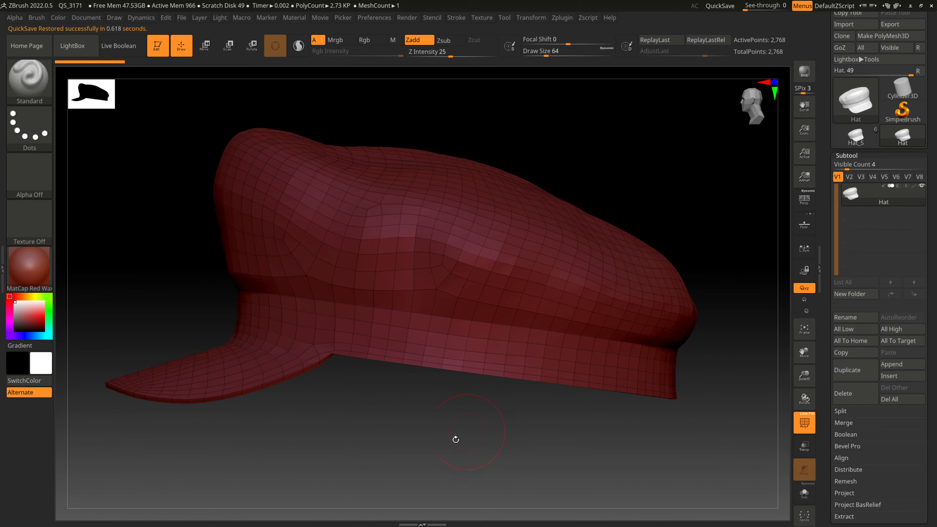
{"action": "left_click_drag", "start_coordinate": [455, 440], "coordinate": [502, 435]}
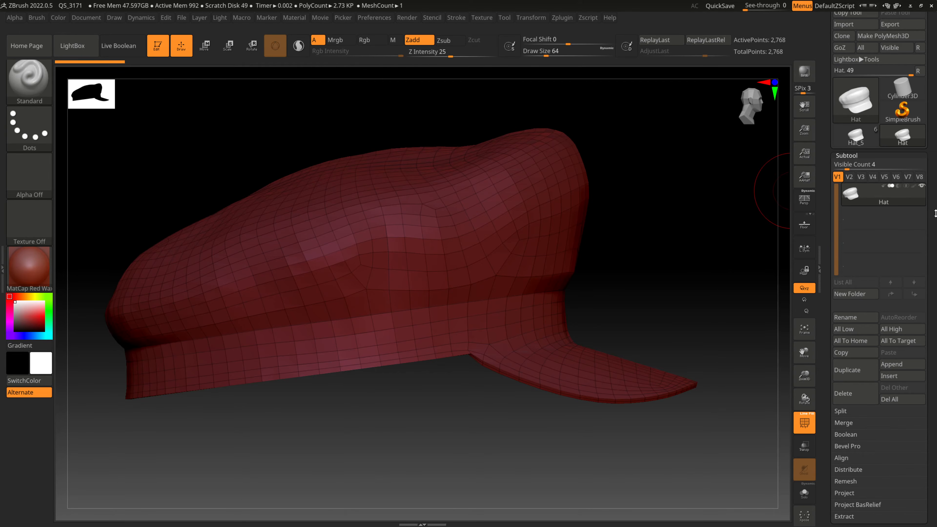
{"action": "scroll", "coordinate": [886, 221], "scroll_direction": "up", "scroll_amount": 2}
{"action": "left_click_drag", "start_coordinate": [845, 203], "coordinate": [846, 204]}
{"action": "left_click_drag", "start_coordinate": [705, 266], "coordinate": [655, 206]}
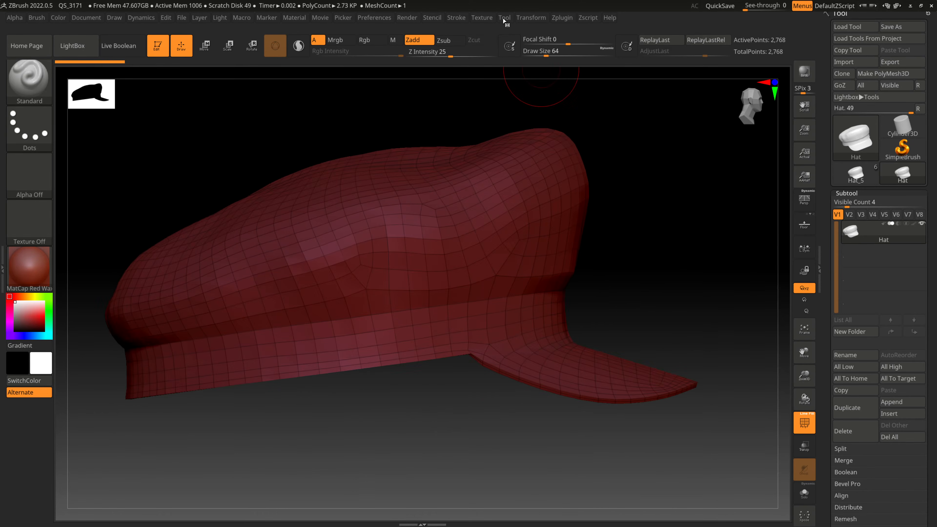
- Load the saved hat tool containing the Hat_011 subtool from the Zbrush\My_ZTools\Hat_3 folder on drive C
{"action": "left_click", "coordinate": [504, 18]}
{"action": "left_click", "coordinate": [531, 35]}
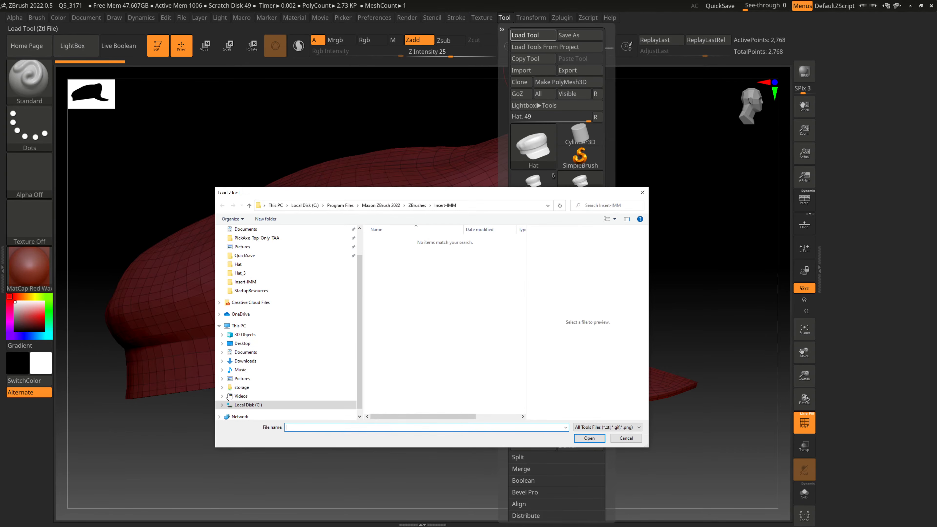
{"action": "left_click", "coordinate": [236, 404]}
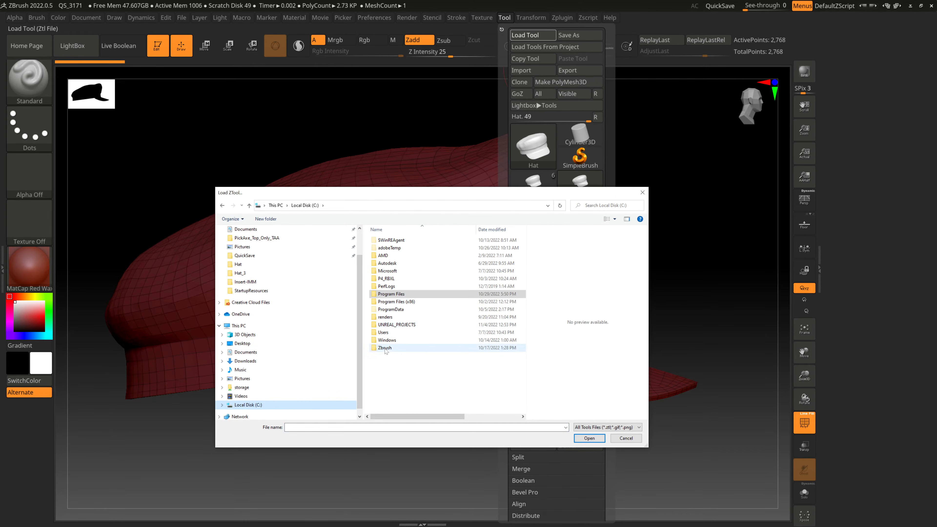
{"action": "double_click", "coordinate": [385, 348]}
{"action": "double_click", "coordinate": [386, 240]}
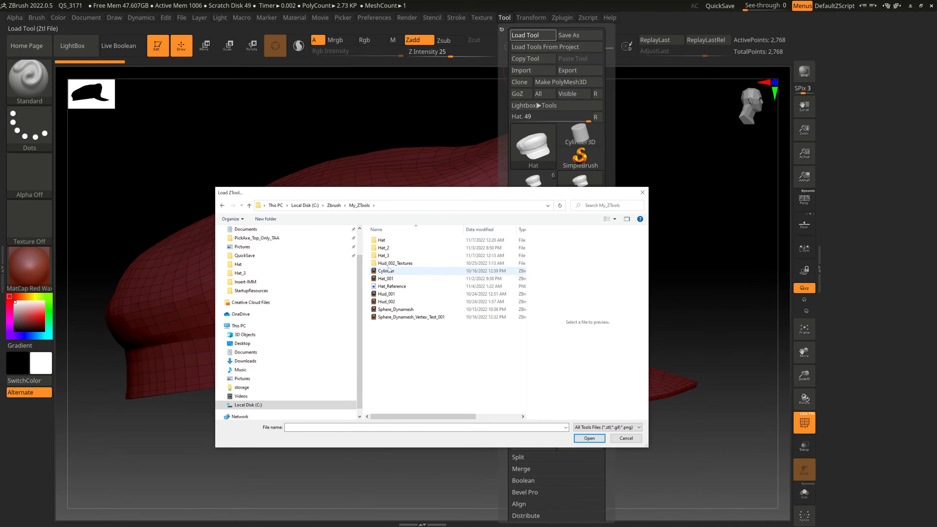
{"action": "double_click", "coordinate": [385, 256]}
{"action": "left_click", "coordinate": [388, 278]}
{"action": "left_click", "coordinate": [590, 438]}
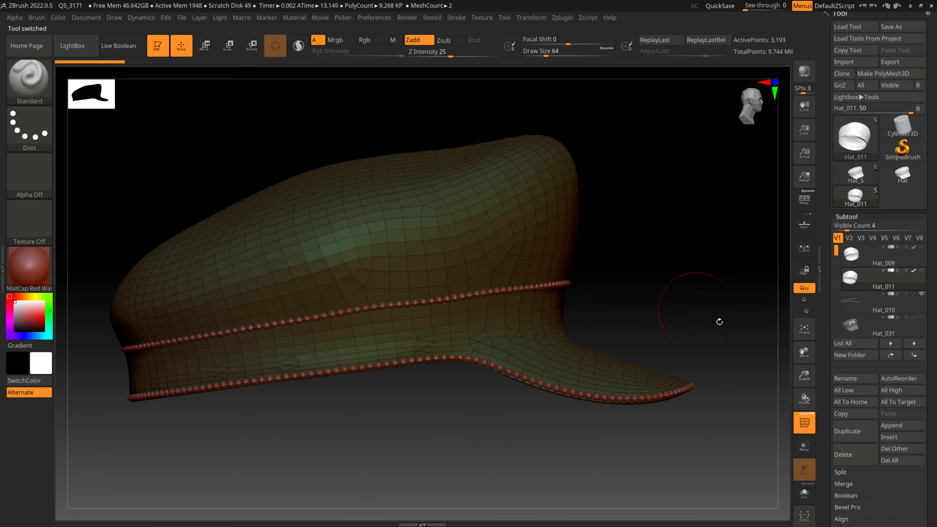
- Hide the Hat_010 bead subtool and reduce the brush's draw size to about 21
{"action": "left_click_drag", "start_coordinate": [468, 454], "coordinate": [456, 456]}
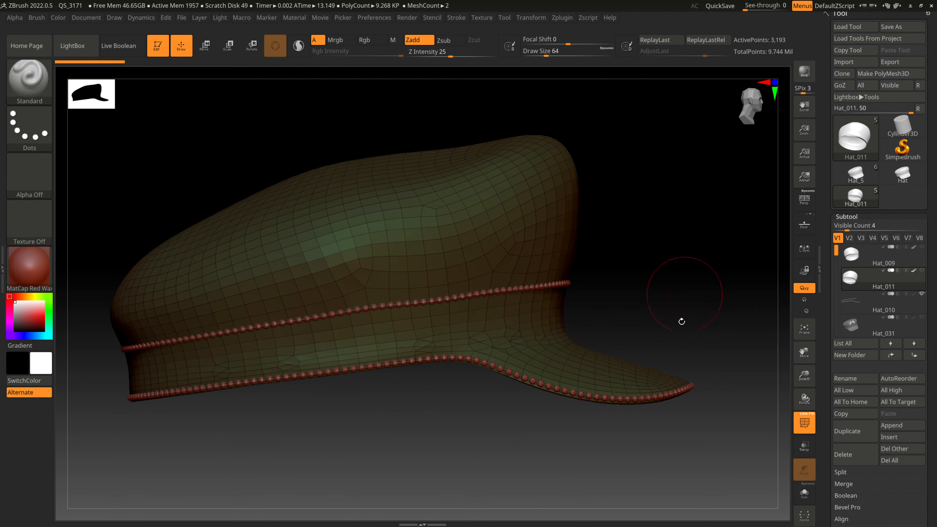
{"action": "left_click", "coordinate": [922, 295]}
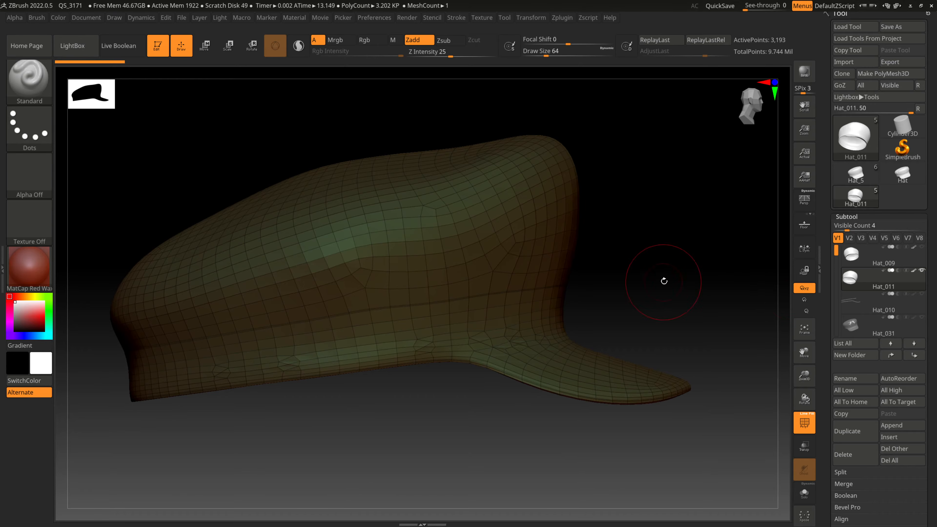
{"action": "left_click_drag", "start_coordinate": [663, 278], "coordinate": [736, 346]}
{"action": "left_click_drag", "start_coordinate": [804, 375], "coordinate": [778, 268]}
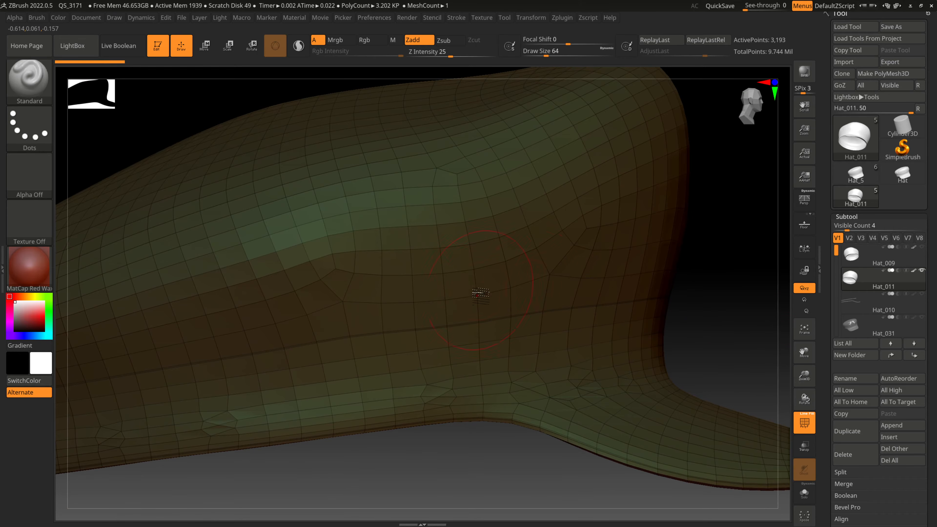
{"action": "key", "text": "s"}
{"action": "left_click_drag", "start_coordinate": [503, 263], "coordinate": [495, 263]}
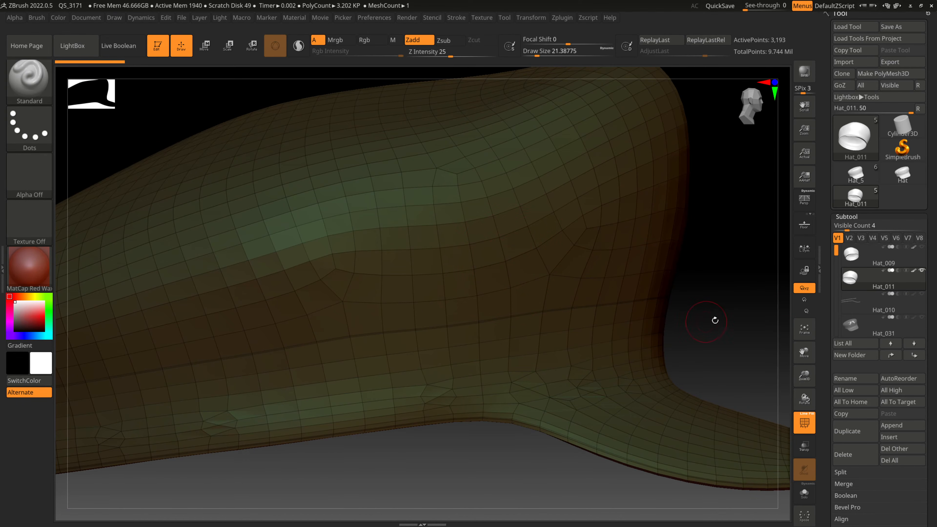
- Examine the lower border and brim edge of the Hat_011 mesh up close from the side
{"action": "left_click_drag", "start_coordinate": [711, 318], "coordinate": [713, 271]}
{"action": "left_click_drag", "start_coordinate": [805, 375], "coordinate": [802, 375]}
{"action": "left_click_drag", "start_coordinate": [768, 305], "coordinate": [627, 272]}
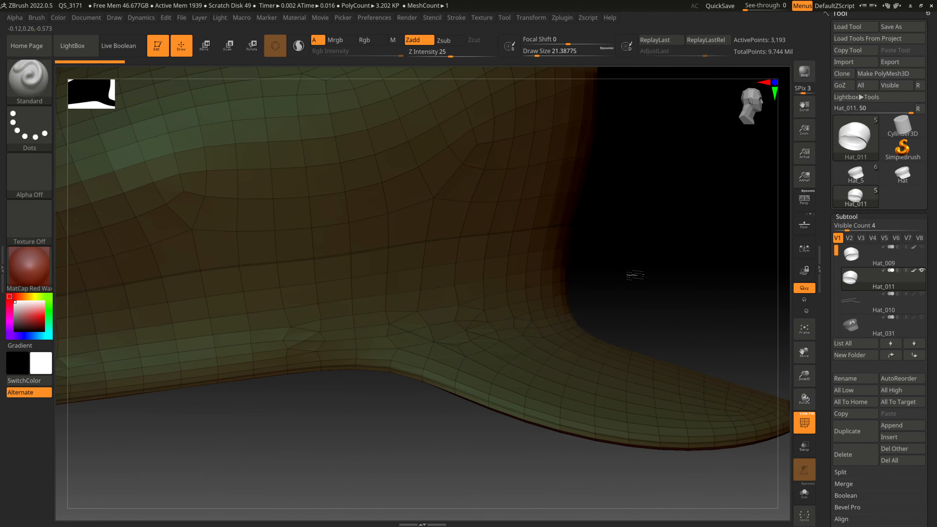
{"action": "left_click_drag", "start_coordinate": [733, 341], "coordinate": [402, 376]}
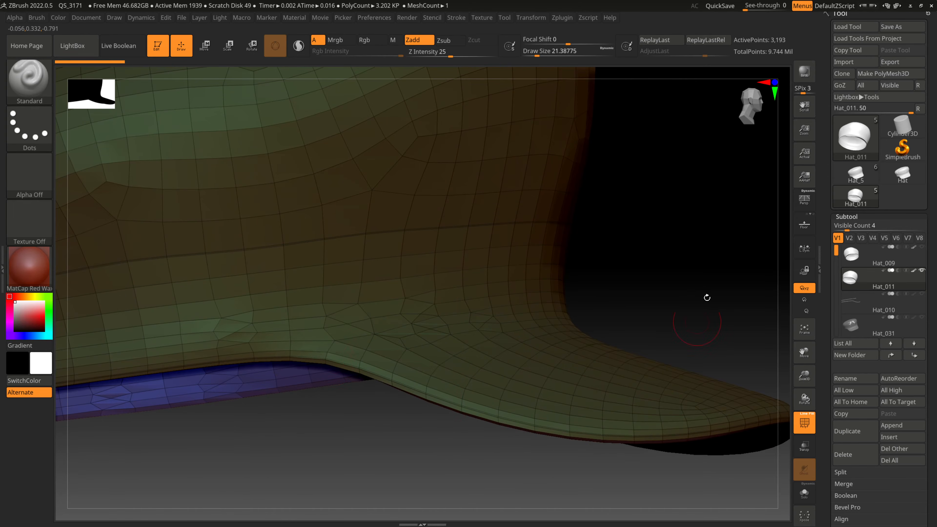
{"action": "left_click_drag", "start_coordinate": [707, 298], "coordinate": [687, 303]}
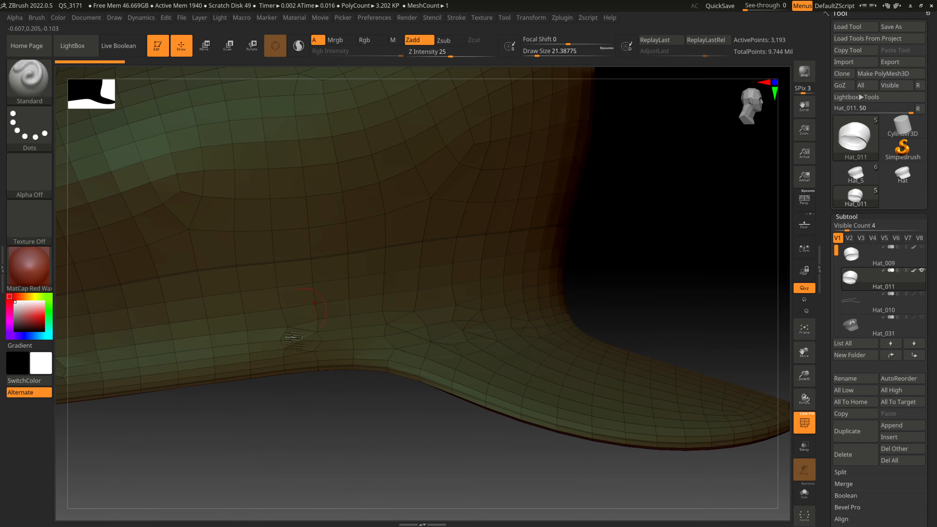
{"action": "mouse_move", "coordinate": [805, 376]}
{"action": "left_mouse_down"}
{"action": "mouse_move", "coordinate": [803, 343]}
{"action": "mouse_move", "coordinate": [803, 375]}
{"action": "left_mouse_up"}
{"action": "left_click_drag", "start_coordinate": [606, 281], "coordinate": [653, 297]}
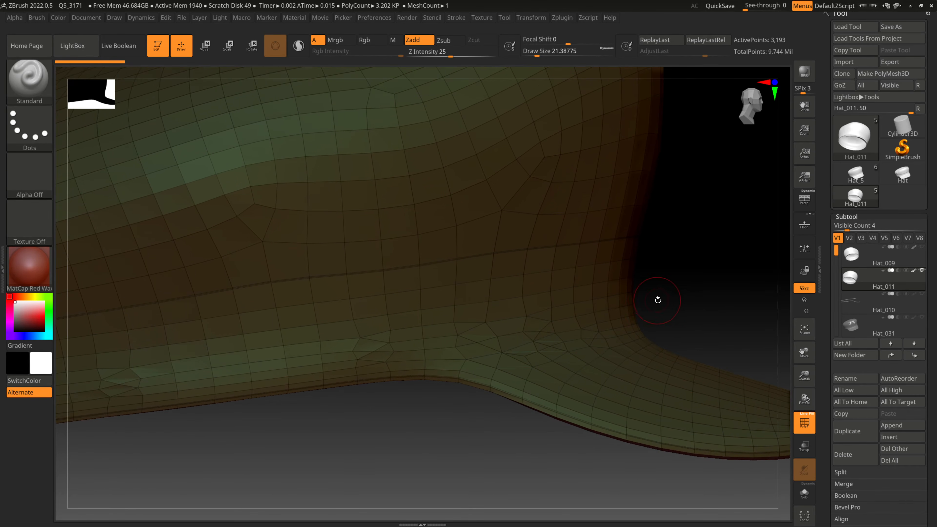
- Dock the Stroke palette beside the canvas and enable Curve Mode for the Standard brush
{"action": "left_click", "coordinate": [918, 220]}
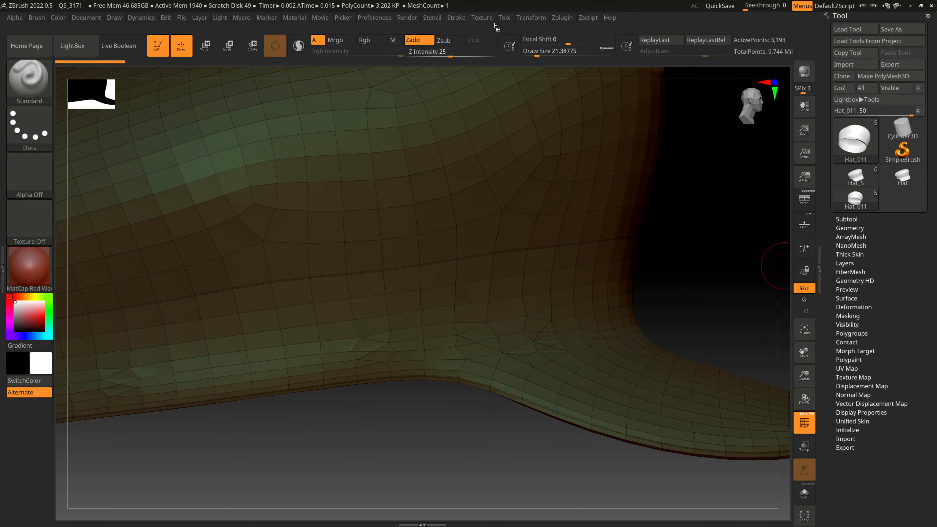
{"action": "left_click", "coordinate": [457, 18]}
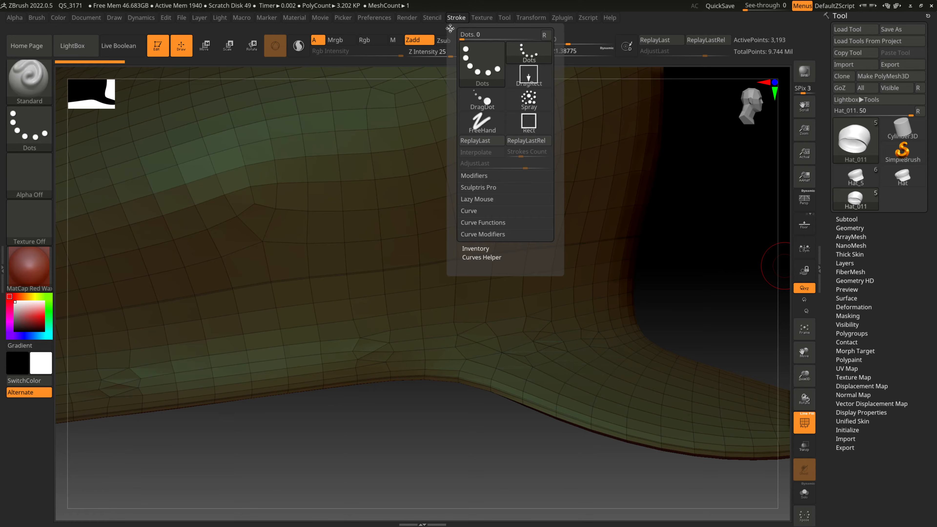
{"action": "left_click", "coordinate": [450, 28]}
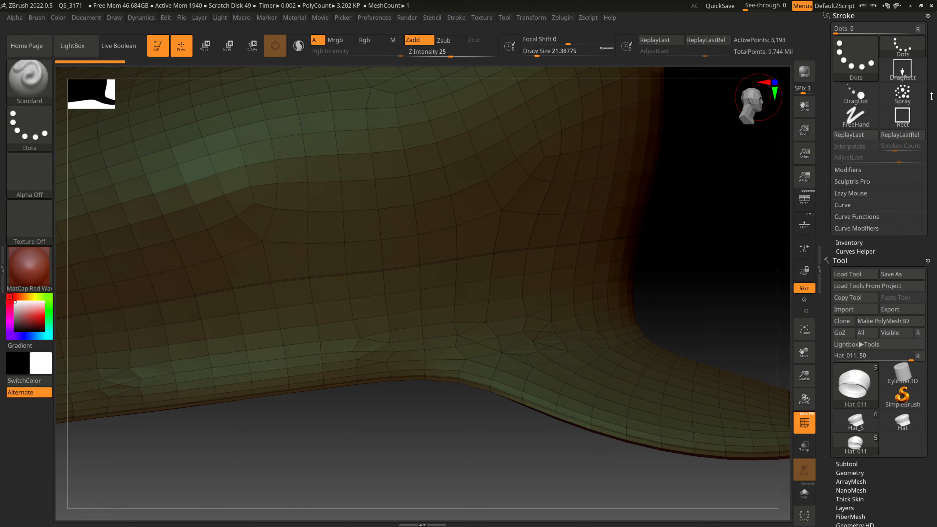
{"action": "left_click", "coordinate": [848, 205]}
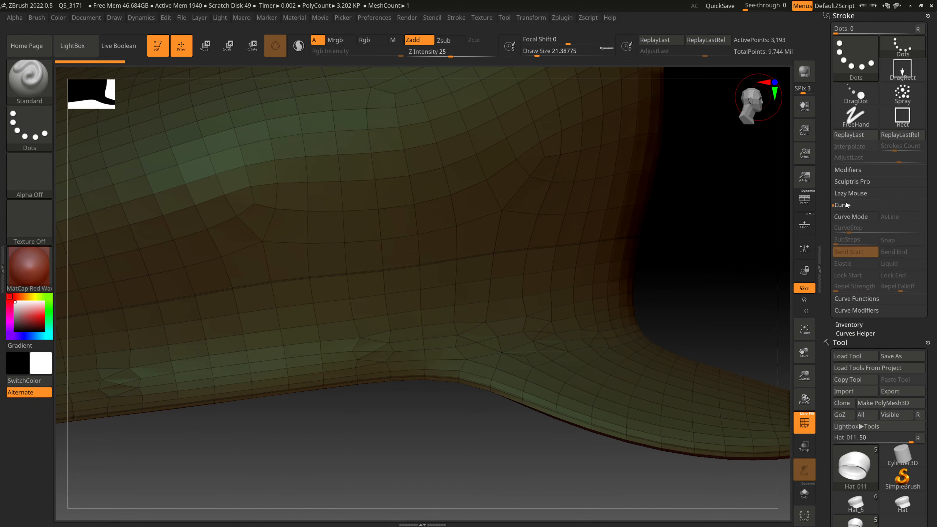
{"action": "left_click", "coordinate": [849, 217]}
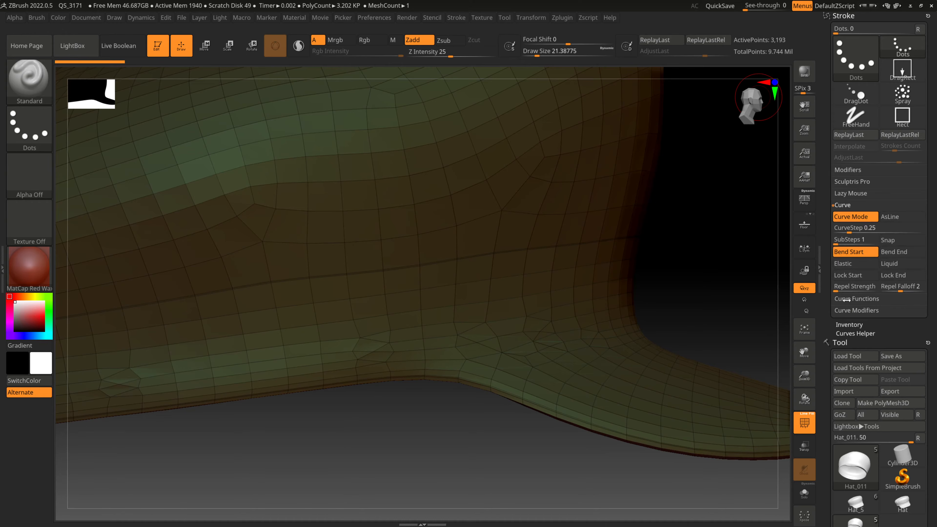
- Frame the hat mesh with a curve based on Polygroups only, with Border and Creased edges disabled
{"action": "left_click", "coordinate": [847, 299]}
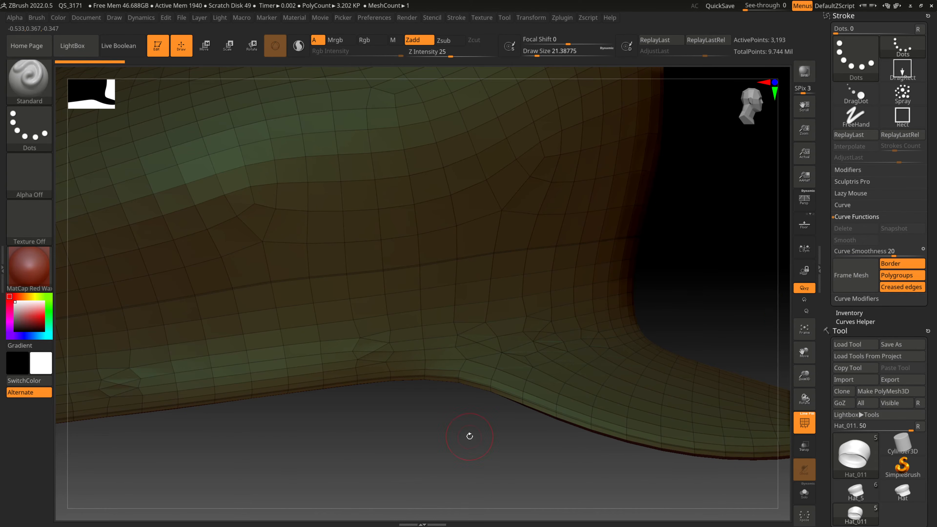
{"action": "left_click_drag", "start_coordinate": [415, 439], "coordinate": [476, 453]}
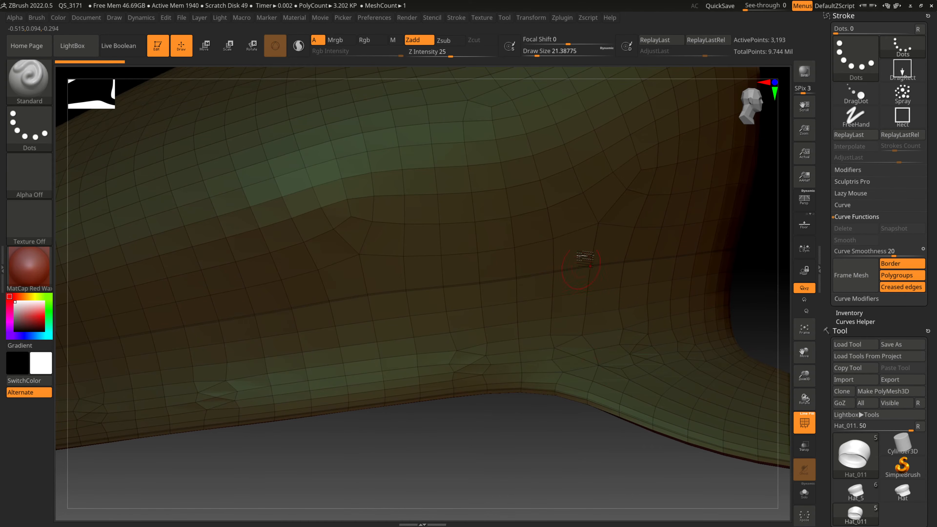
{"action": "left_click", "coordinate": [902, 264]}
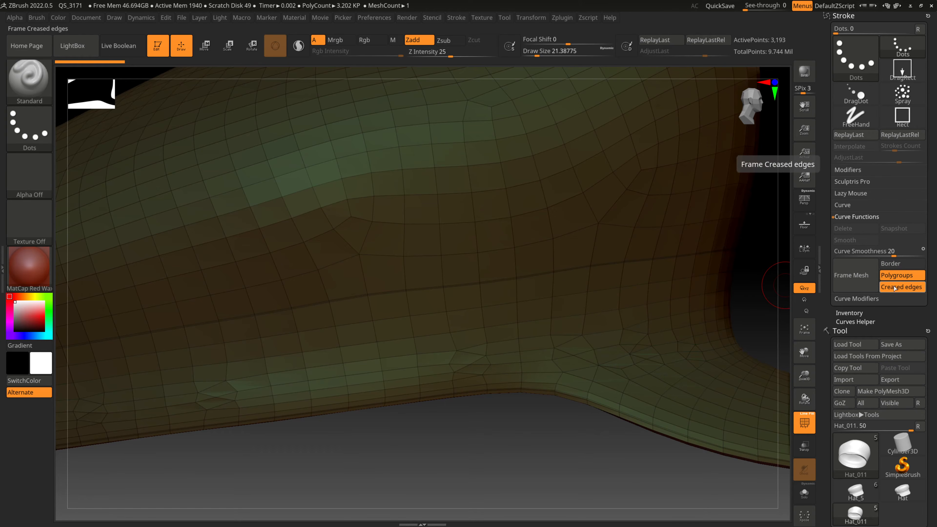
{"action": "left_click", "coordinate": [901, 287]}
{"action": "left_click_drag", "start_coordinate": [575, 421], "coordinate": [767, 318]}
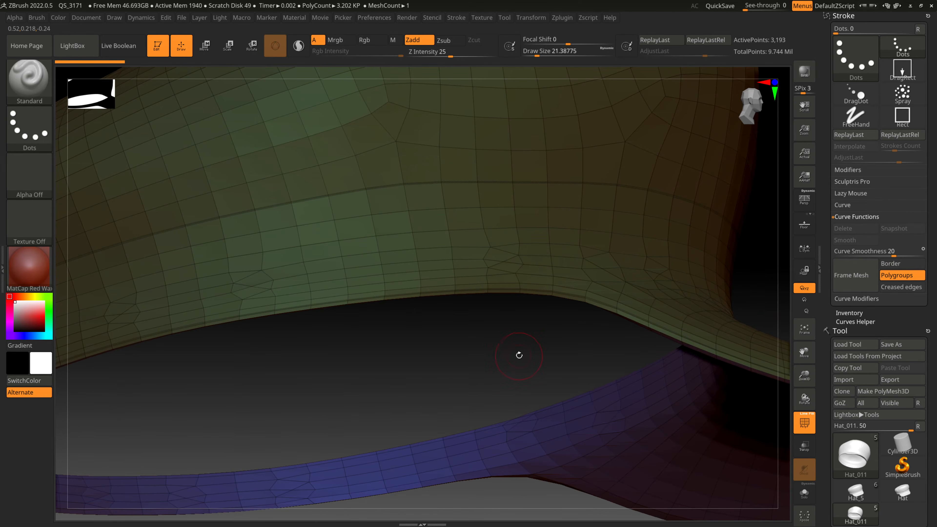
{"action": "left_click_drag", "start_coordinate": [521, 354], "coordinate": [638, 307]}
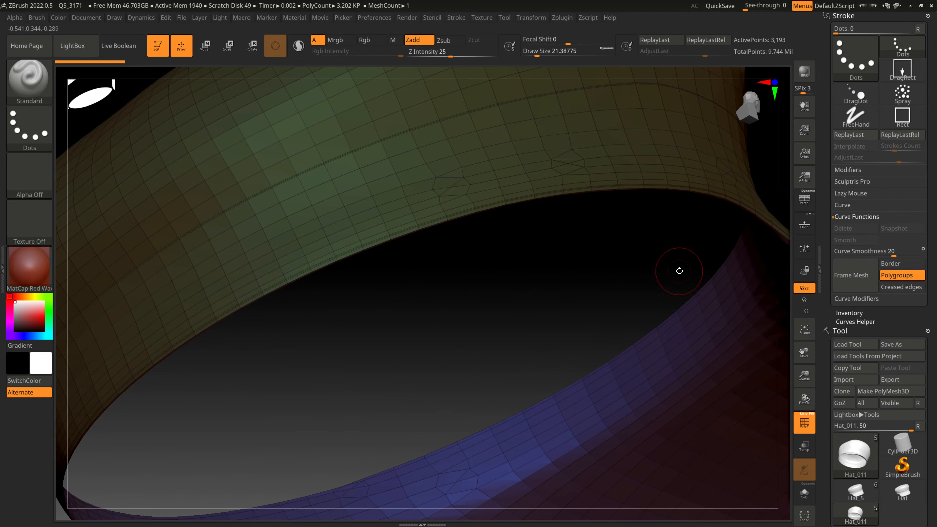
{"action": "left_click", "coordinate": [851, 275]}
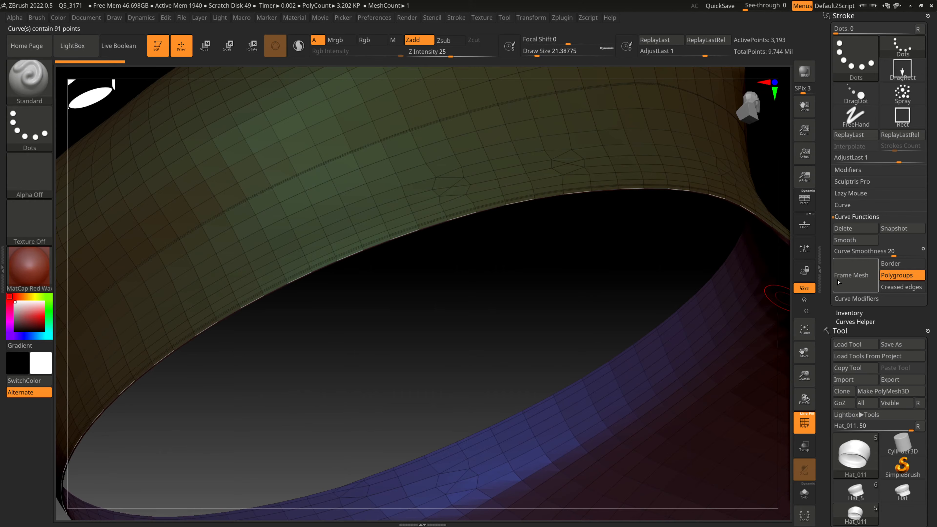
- Examine the framed curve along the hat's lower border and brim from several angles and distances
{"action": "left_click_drag", "start_coordinate": [807, 376], "coordinate": [740, 360]}
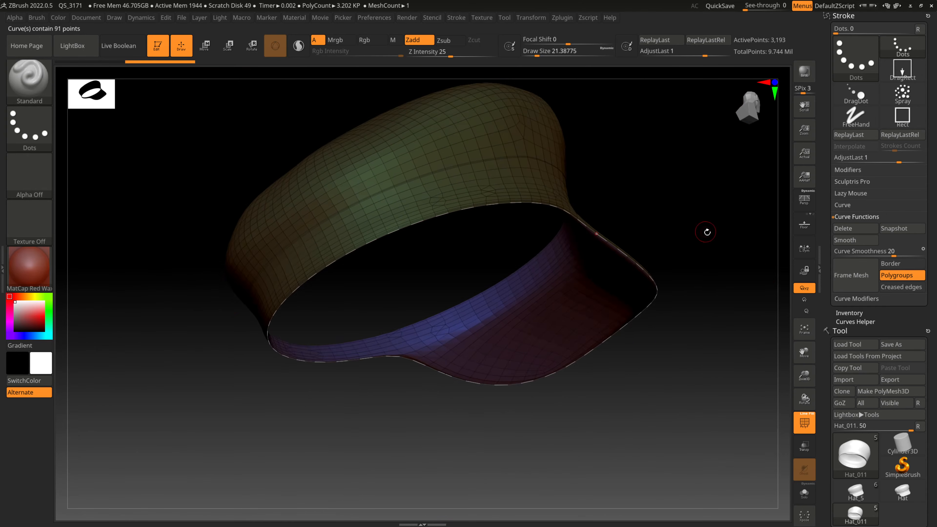
{"action": "left_click_drag", "start_coordinate": [706, 233], "coordinate": [679, 246]}
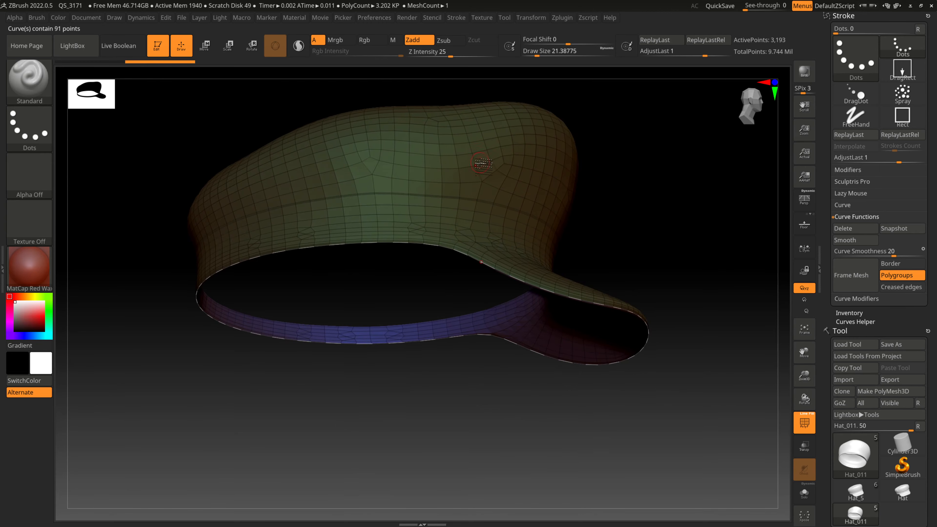
{"action": "left_click_drag", "start_coordinate": [502, 386], "coordinate": [487, 406]}
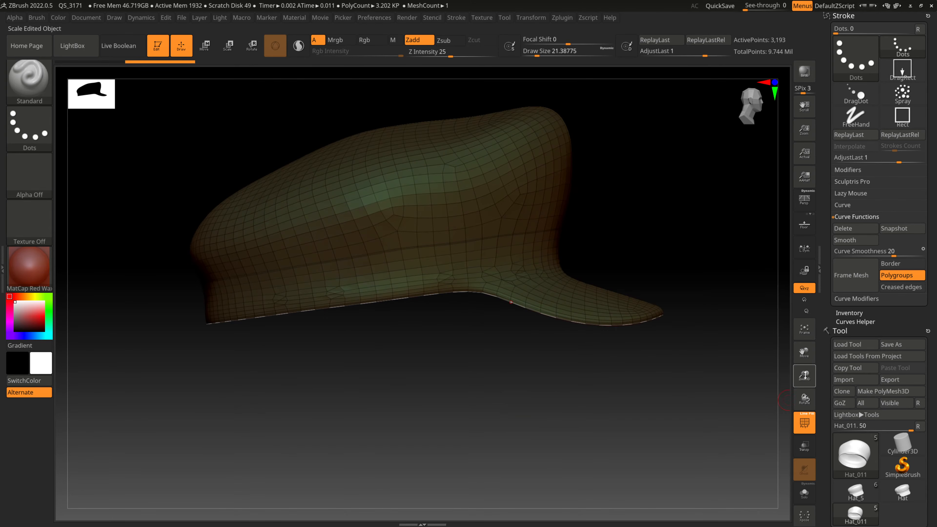
{"action": "left_click_drag", "start_coordinate": [807, 377], "coordinate": [889, 391]}
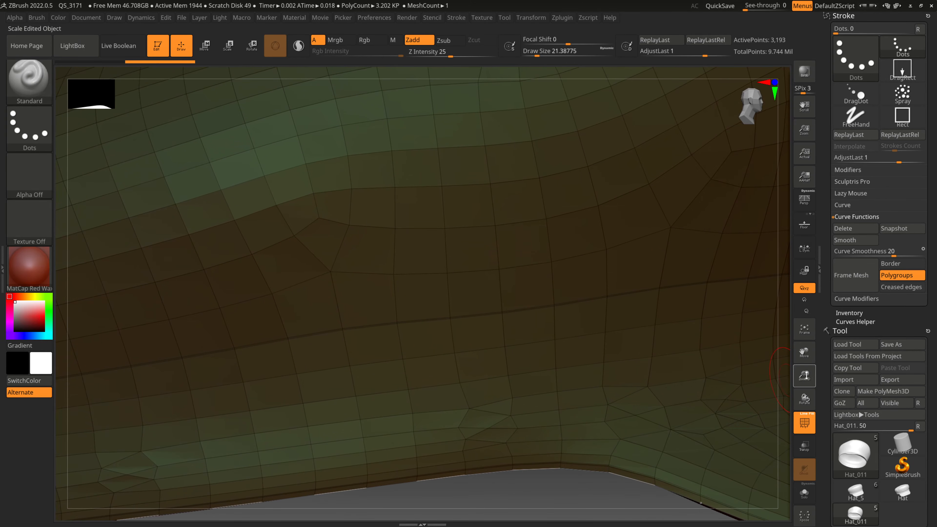
{"action": "left_click_drag", "start_coordinate": [805, 374], "coordinate": [668, 273]}
{"action": "left_click_drag", "start_coordinate": [540, 380], "coordinate": [465, 324]}
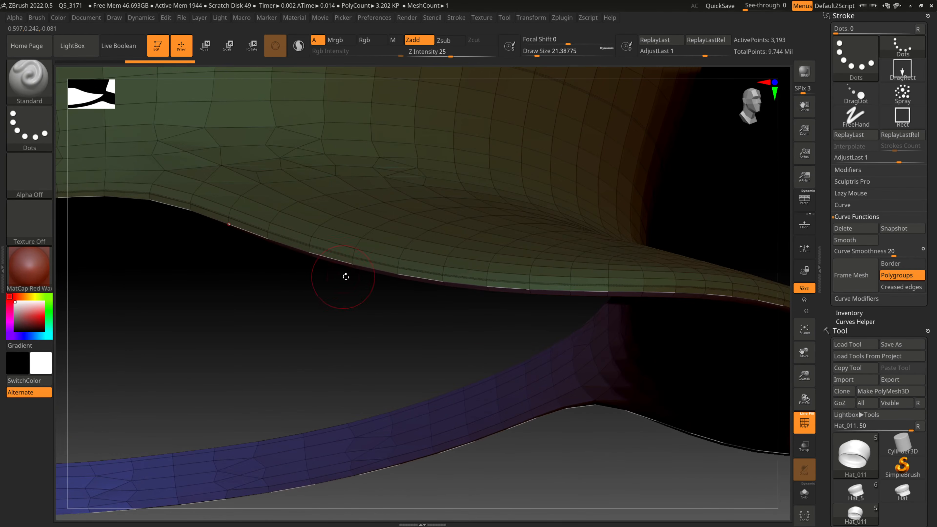
{"action": "left_click_drag", "start_coordinate": [371, 335], "coordinate": [357, 251]}
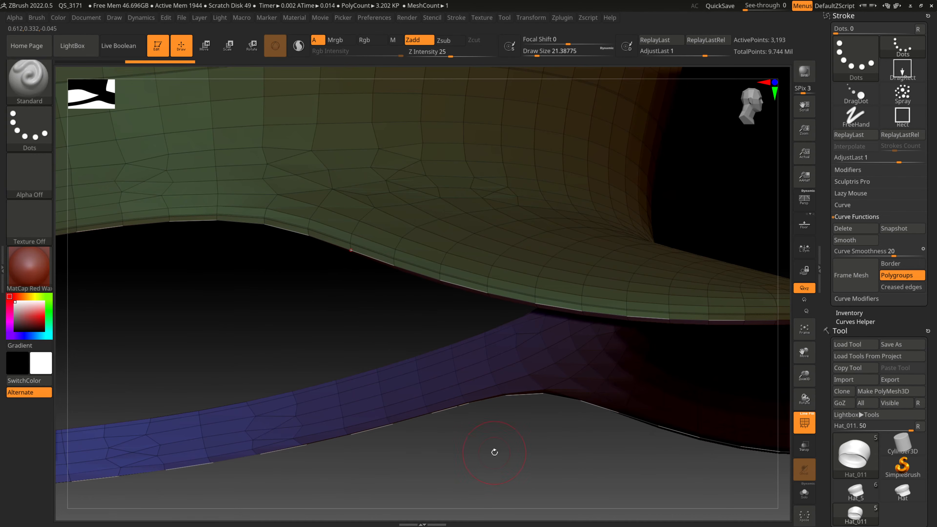
{"action": "left_click_drag", "start_coordinate": [494, 452], "coordinate": [508, 435]}
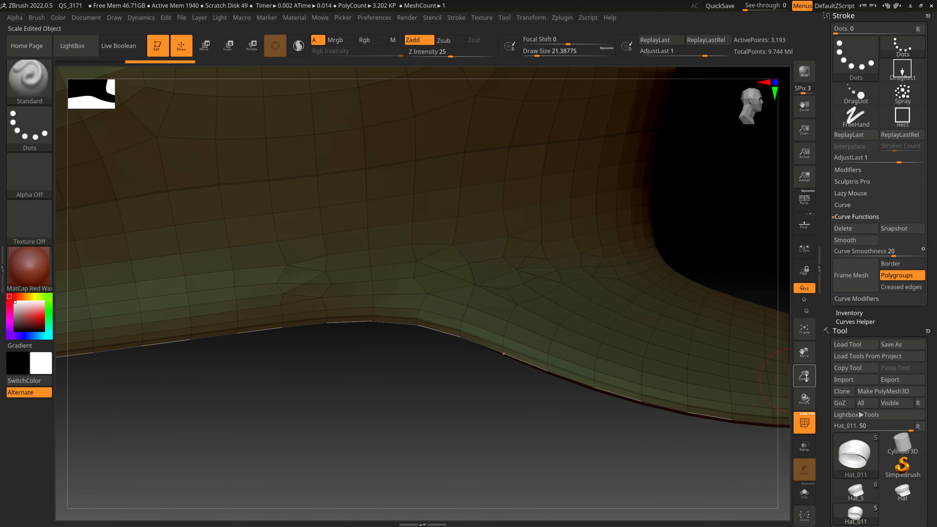
{"action": "left_click_drag", "start_coordinate": [789, 382], "coordinate": [768, 383]}
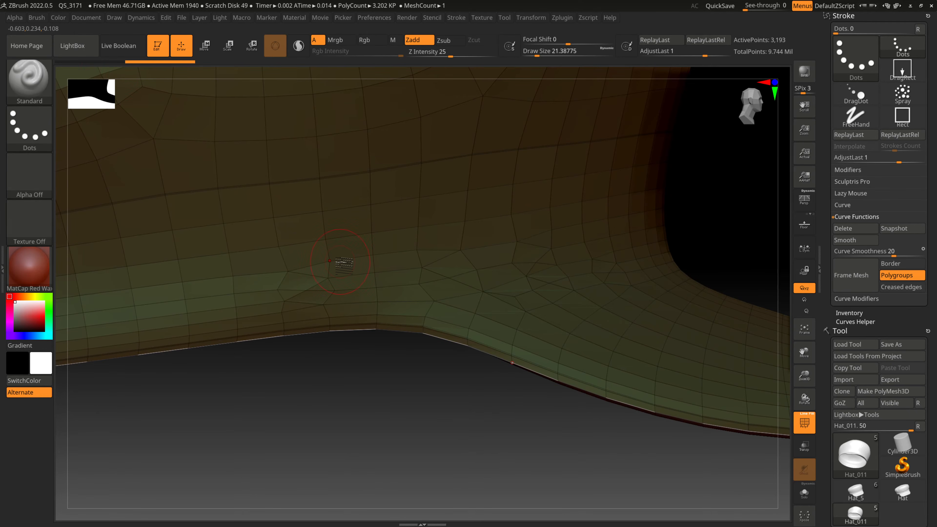
- Load the IMM Stone 001 brush from the Insert-IMM brush folder in LightBox
{"action": "key", "text": "comma"}
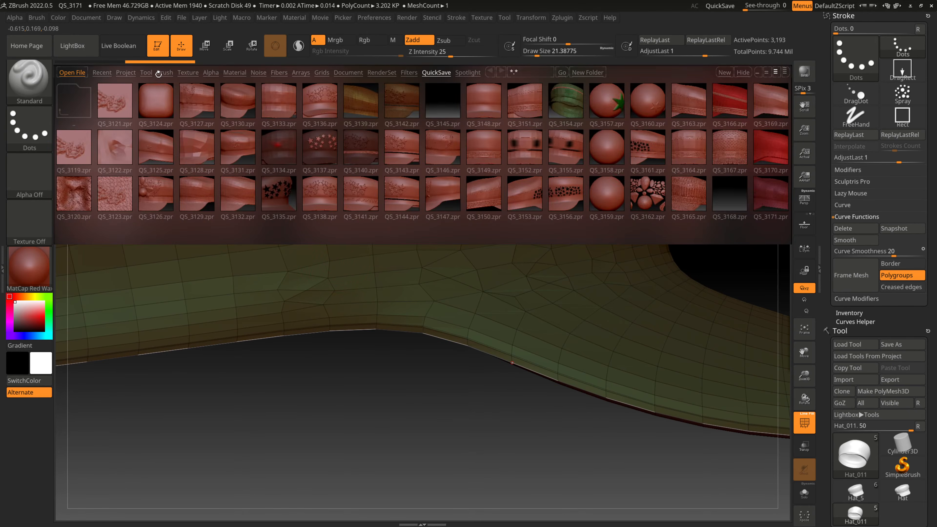
{"action": "left_click", "coordinate": [162, 72]}
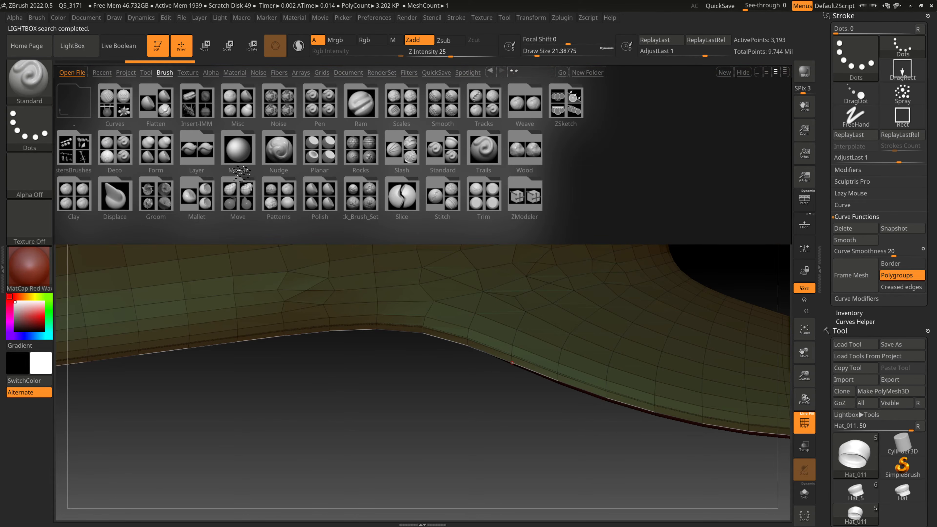
{"action": "double_click", "coordinate": [199, 101]}
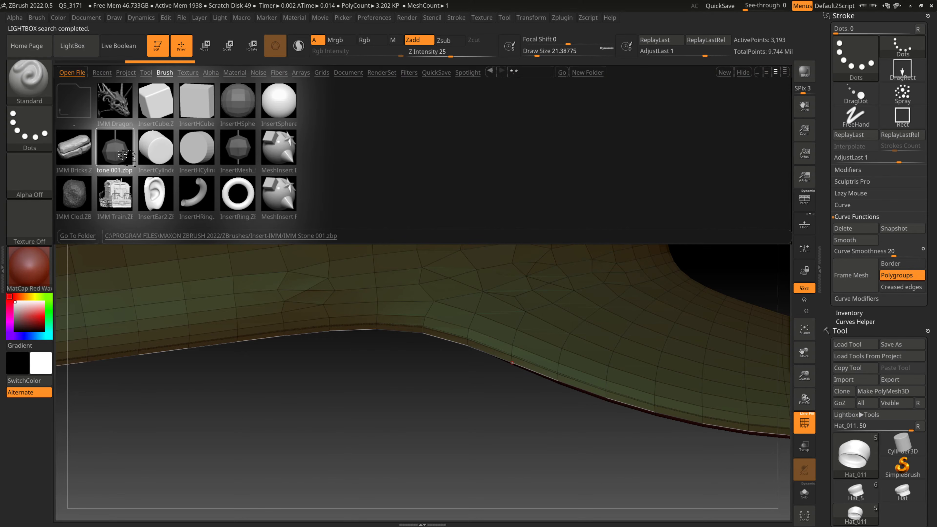
{"action": "double_click", "coordinate": [122, 157]}
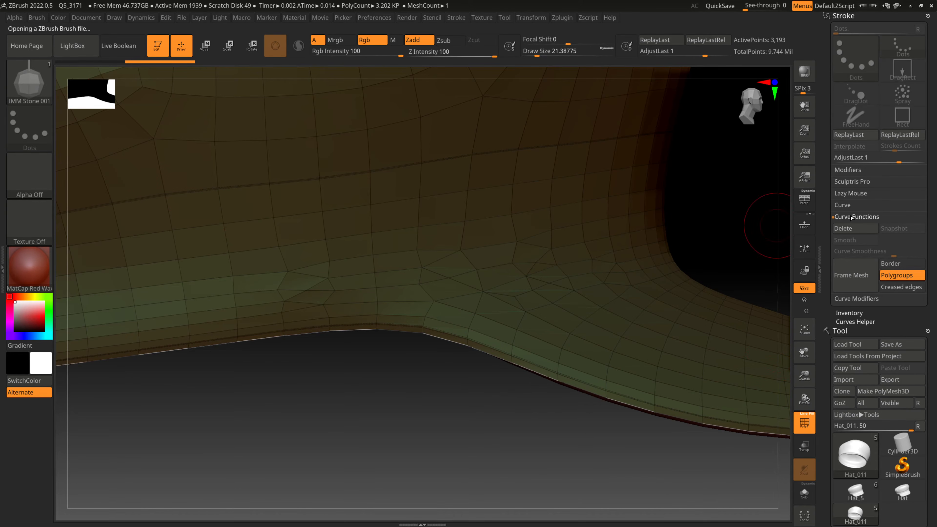
- Show the stone brush's curve settings and apply its beads along the framed curve on the hat's lower border
{"action": "left_click", "coordinate": [849, 206]}
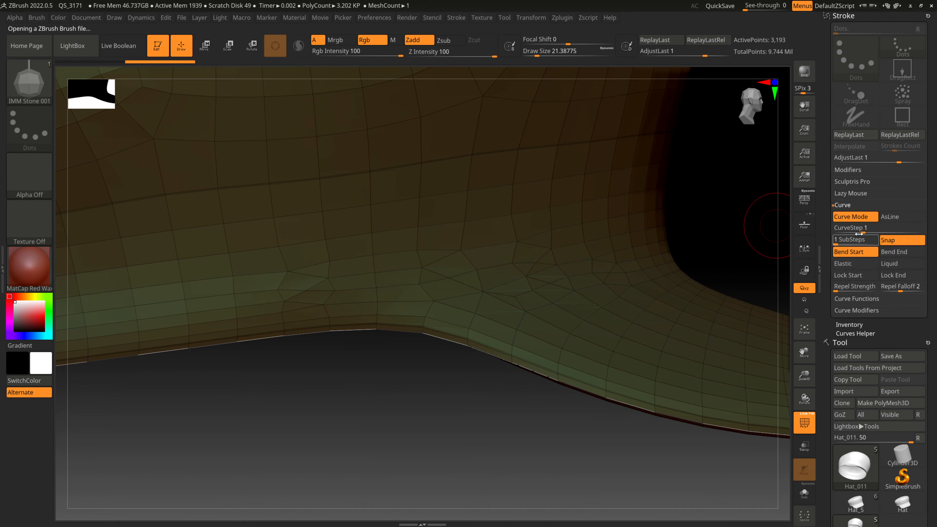
{"action": "scroll", "coordinate": [845, 293], "scroll_direction": "down", "scroll_amount": 2}
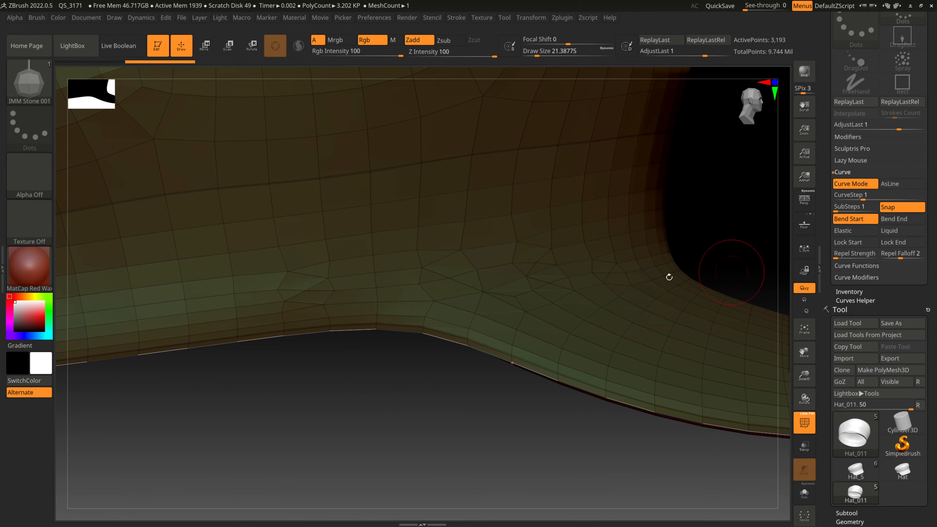
{"action": "left_click", "coordinate": [459, 345]}
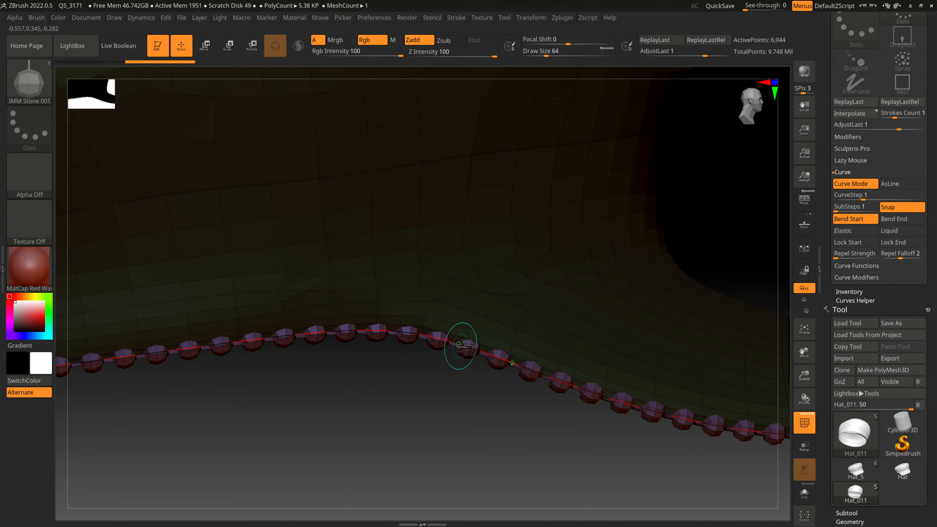
- Inspect the bead string along the hat's border and brim from the front and side
{"action": "left_click_drag", "start_coordinate": [486, 430], "coordinate": [621, 398]}
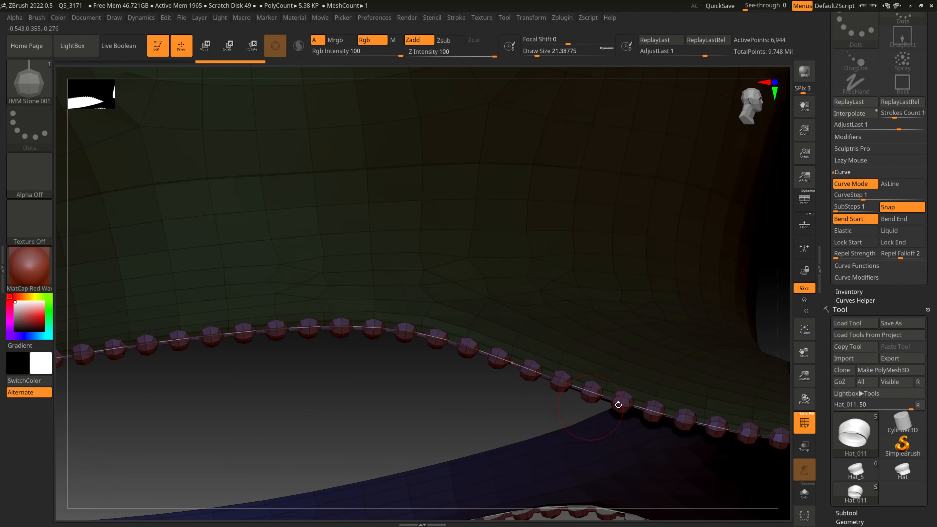
{"action": "left_click_drag", "start_coordinate": [804, 376], "coordinate": [676, 349]}
{"action": "left_click_drag", "start_coordinate": [690, 450], "coordinate": [529, 446]}
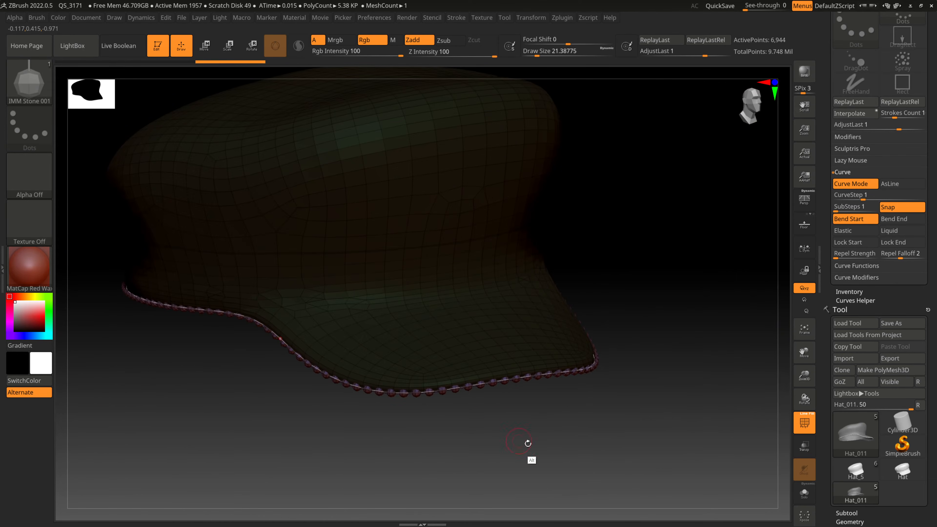
{"action": "left_click_drag", "start_coordinate": [807, 374], "coordinate": [822, 338]}
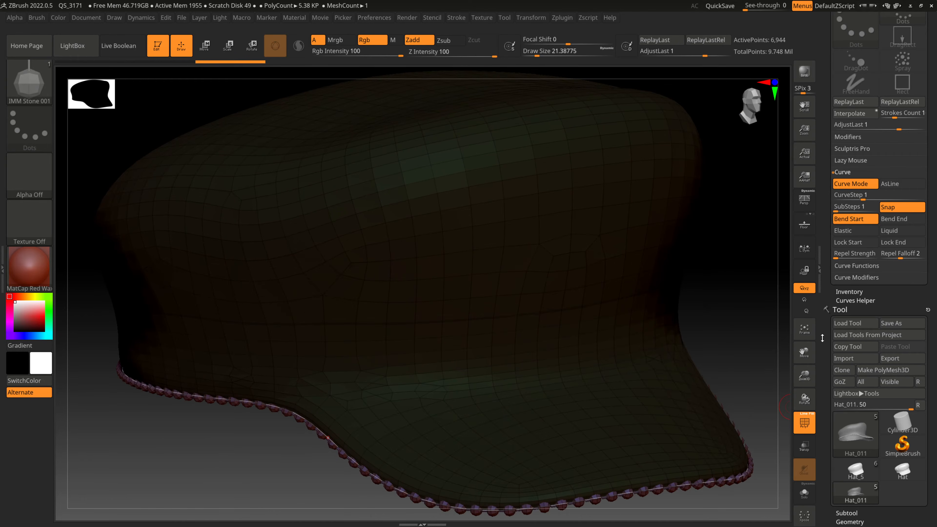
{"action": "left_click_drag", "start_coordinate": [808, 355], "coordinate": [793, 218]}
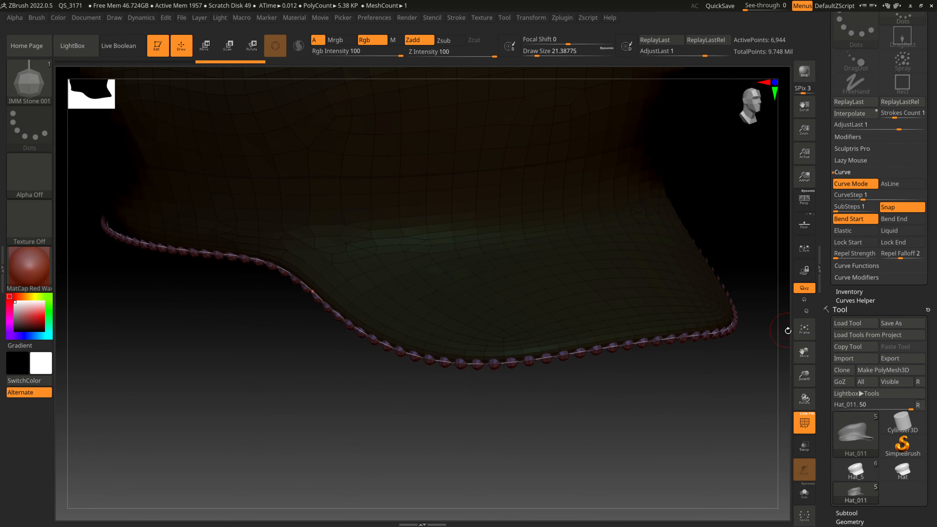
{"action": "left_click_drag", "start_coordinate": [805, 371], "coordinate": [717, 366]}
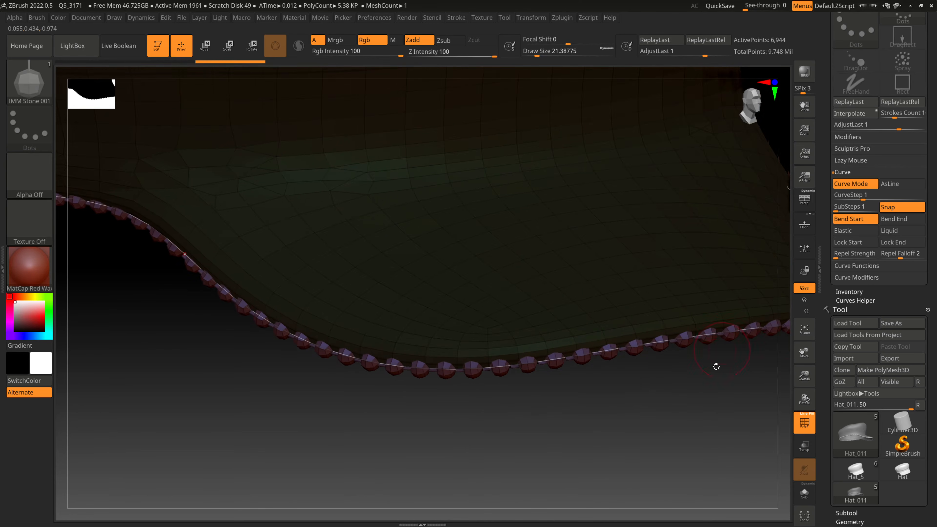
- Examine the spacing and connecting links of the stone beads along the brim's edge up close
{"action": "left_click_drag", "start_coordinate": [796, 373], "coordinate": [702, 327]}
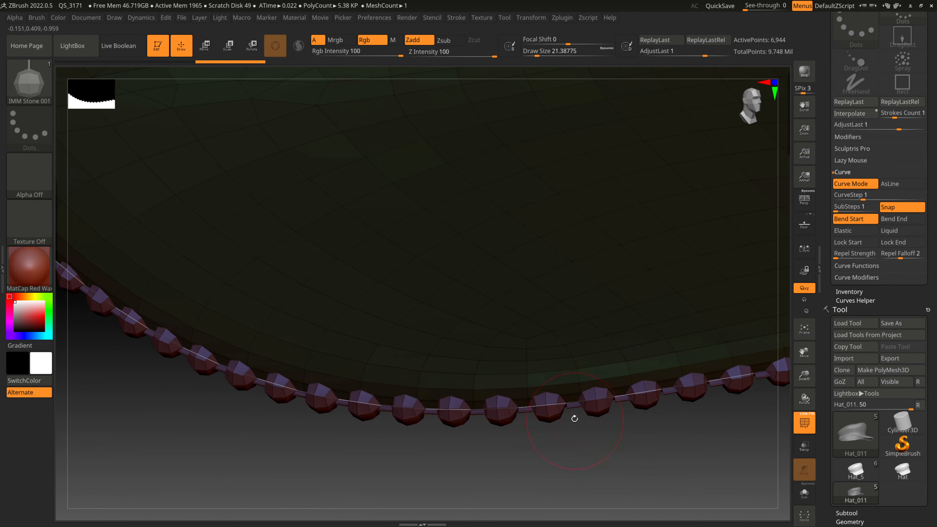
{"action": "left_click_drag", "start_coordinate": [804, 353], "coordinate": [627, 321]}
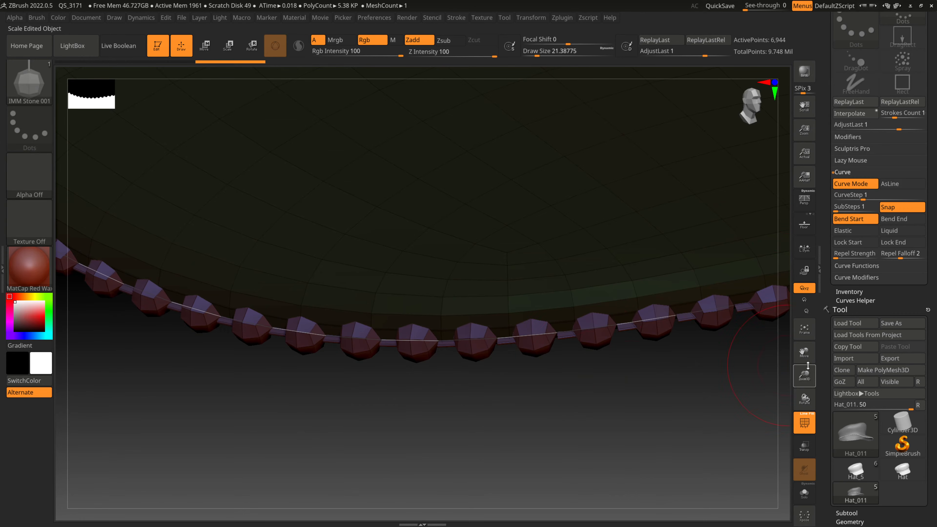
{"action": "left_click_drag", "start_coordinate": [808, 365], "coordinate": [751, 269]}
{"action": "left_click_drag", "start_coordinate": [640, 385], "coordinate": [666, 385]}
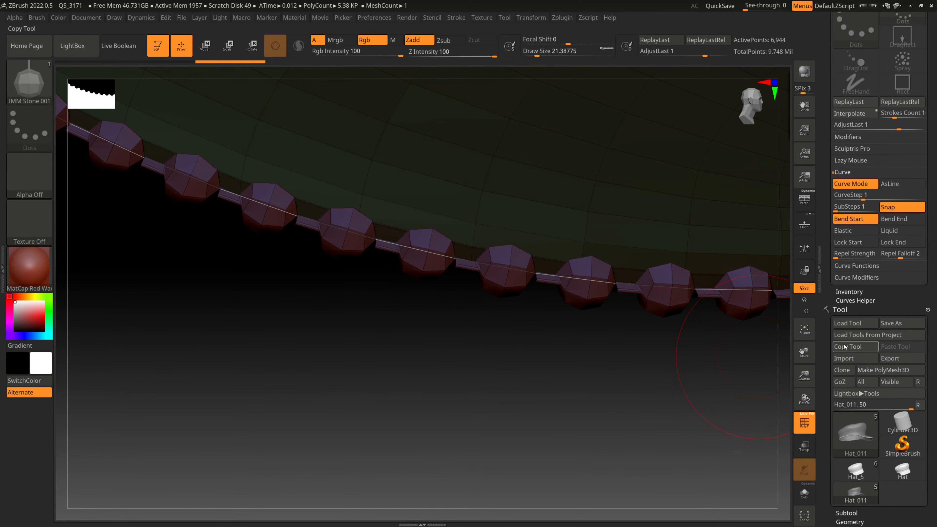
{"action": "left_click_drag", "start_coordinate": [806, 374], "coordinate": [811, 391]}
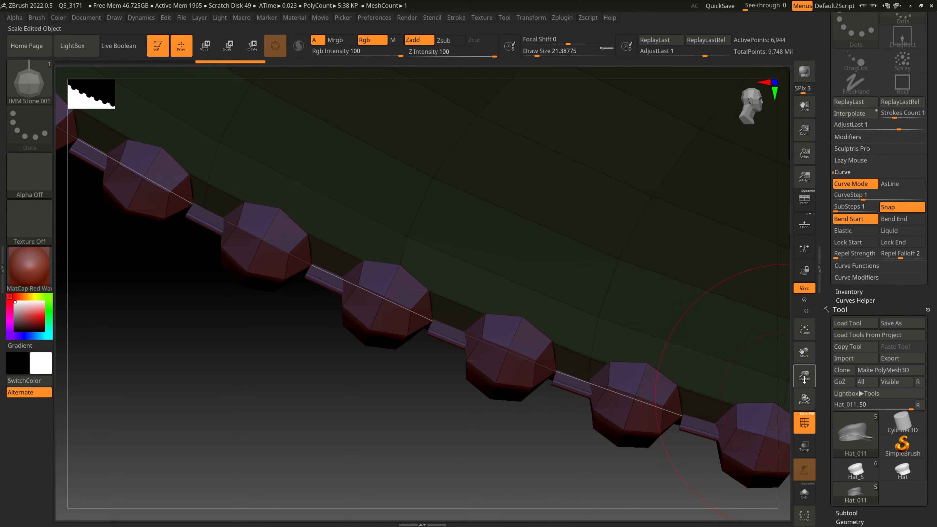
{"action": "mouse_move", "coordinate": [804, 379]}
{"action": "left_mouse_down"}
{"action": "mouse_move", "coordinate": [805, 363]}
{"action": "mouse_move", "coordinate": [803, 422]}
{"action": "left_mouse_up"}
- Switch to 3ds Max to view the source stone bead model, and return to ZBrush
{"action": "key", "text": "super"}
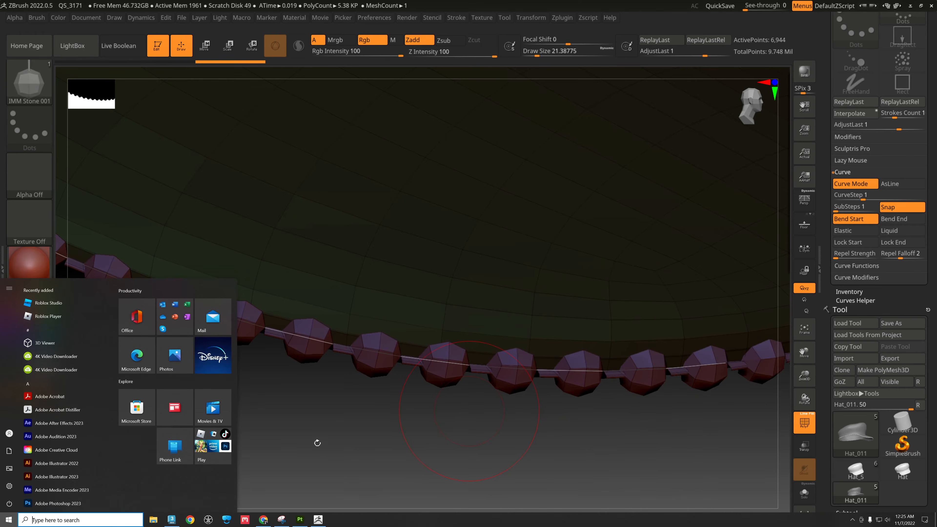
{"action": "left_click", "coordinate": [172, 520]}
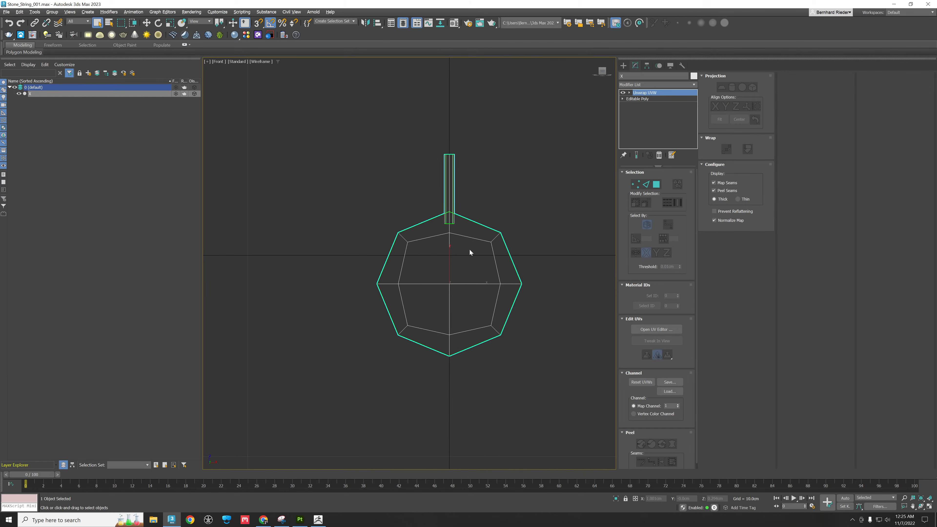
{"action": "left_click", "coordinate": [896, 5]}
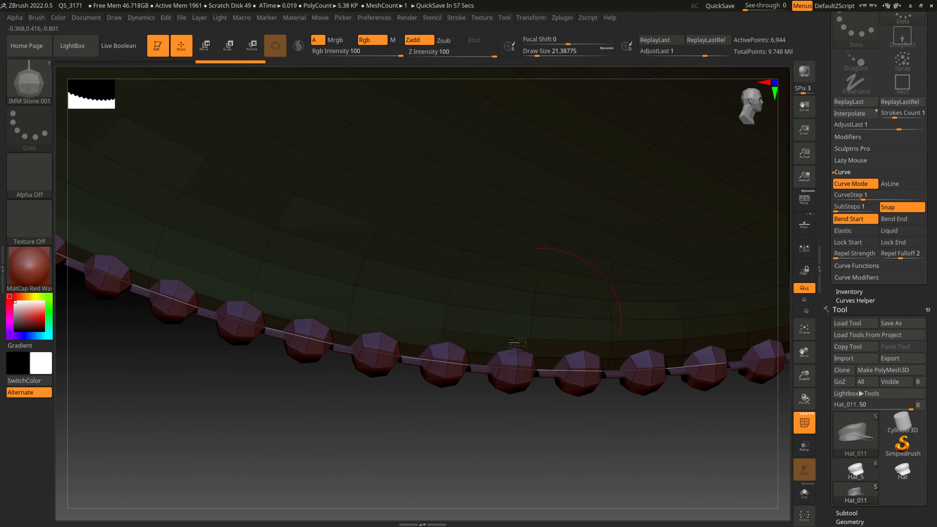
- Set the stone brush's CurveStep to 0.9, step back to the bare framed curve and reapply the beads along it
{"action": "left_click", "coordinate": [861, 196]}
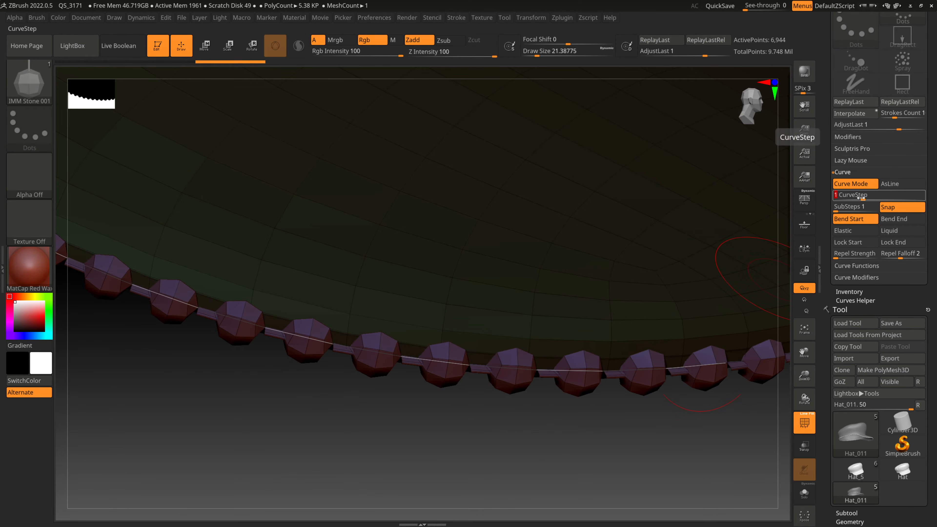
{"action": "type", "text": "0.9"}
{"action": "key", "text": "Return"}
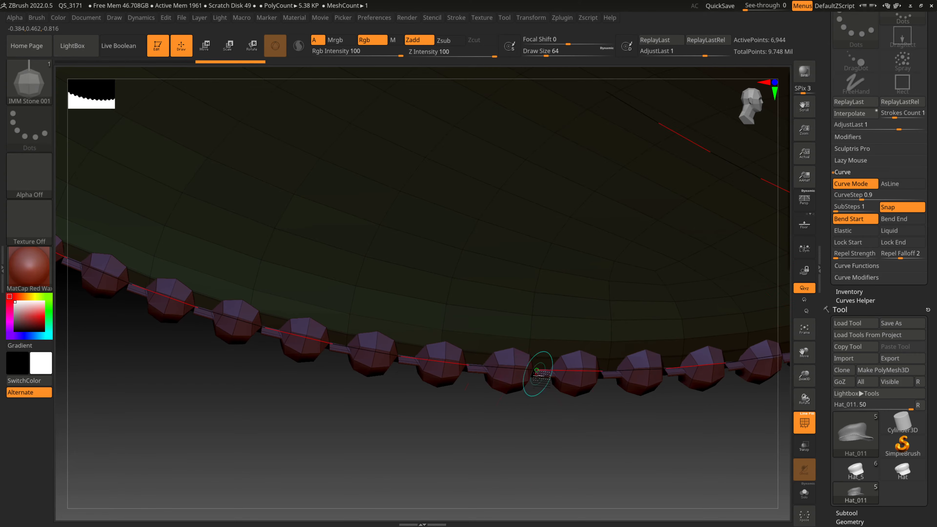
{"action": "left_click", "coordinate": [535, 370]}
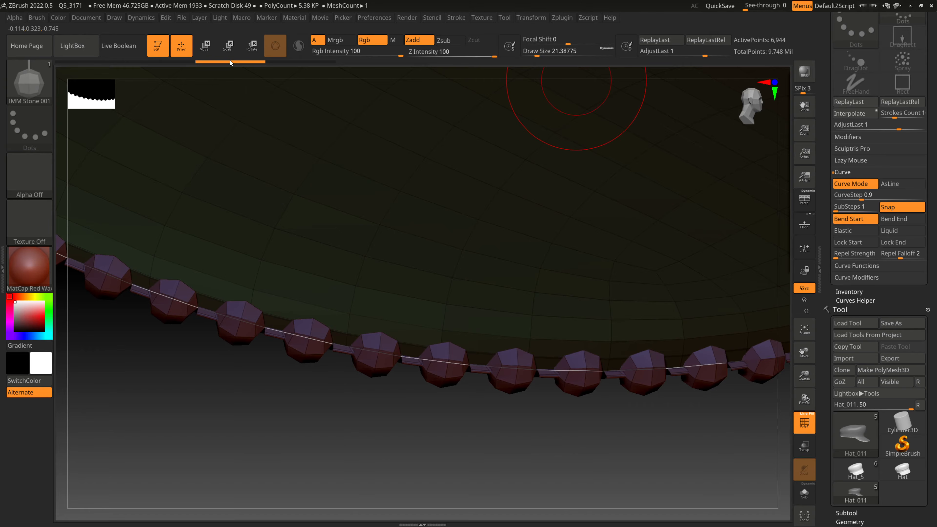
{"action": "left_click", "coordinate": [188, 62]}
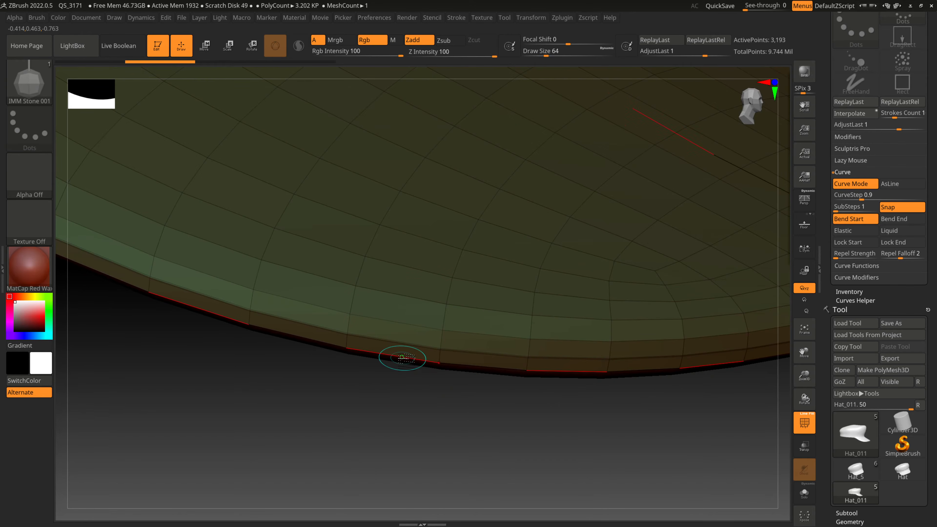
{"action": "key", "text": "ctrl+shift+z"}
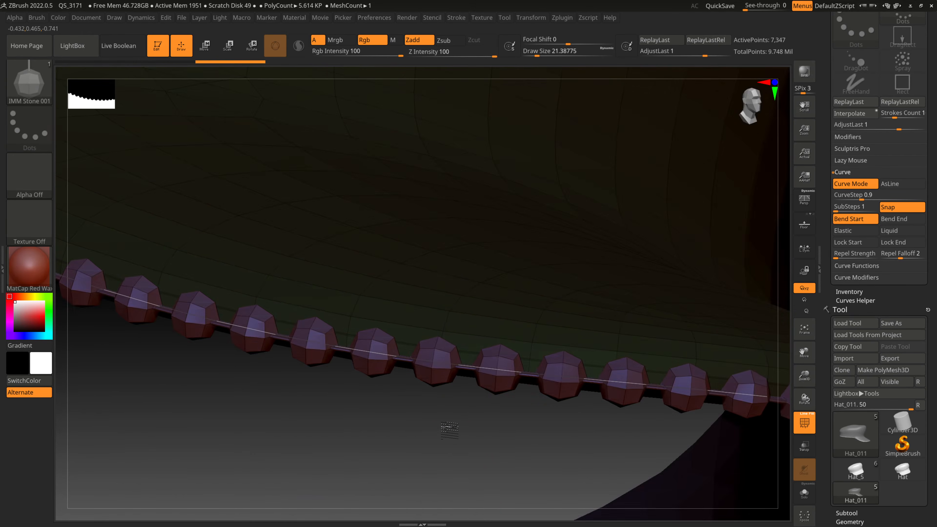
- Turn off the polyframe display and view the bead string along the brim from the front
{"action": "left_click_drag", "start_coordinate": [450, 431], "coordinate": [451, 450]}
{"action": "left_click_drag", "start_coordinate": [804, 376], "coordinate": [747, 341]}
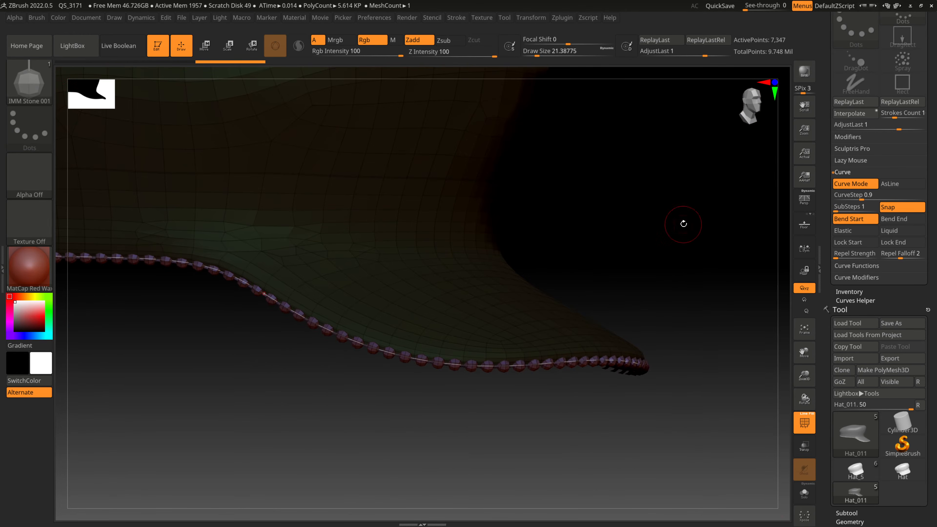
{"action": "left_click_drag", "start_coordinate": [683, 224], "coordinate": [680, 230]}
{"action": "key", "text": "shift+f"}
{"action": "left_click_drag", "start_coordinate": [565, 477], "coordinate": [575, 446]}
{"action": "left_click_drag", "start_coordinate": [283, 427], "coordinate": [550, 449]}
{"action": "left_click_drag", "start_coordinate": [797, 373], "coordinate": [800, 412]}
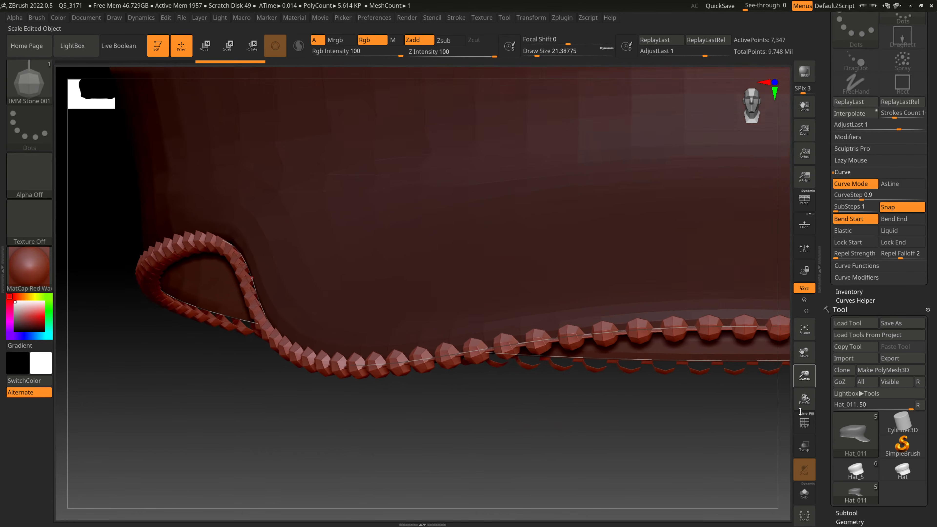
- Inspect the bead string's fit around the brim, its corners and its underside from the front, side and below
{"action": "mouse_move", "coordinate": [605, 434]}
{"action": "left_mouse_down"}
{"action": "mouse_move", "coordinate": [391, 448]}
{"action": "mouse_move", "coordinate": [445, 446]}
{"action": "mouse_move", "coordinate": [456, 389]}
{"action": "mouse_move", "coordinate": [462, 434]}
{"action": "mouse_move", "coordinate": [478, 450]}
{"action": "mouse_move", "coordinate": [450, 456]}
{"action": "left_mouse_up"}
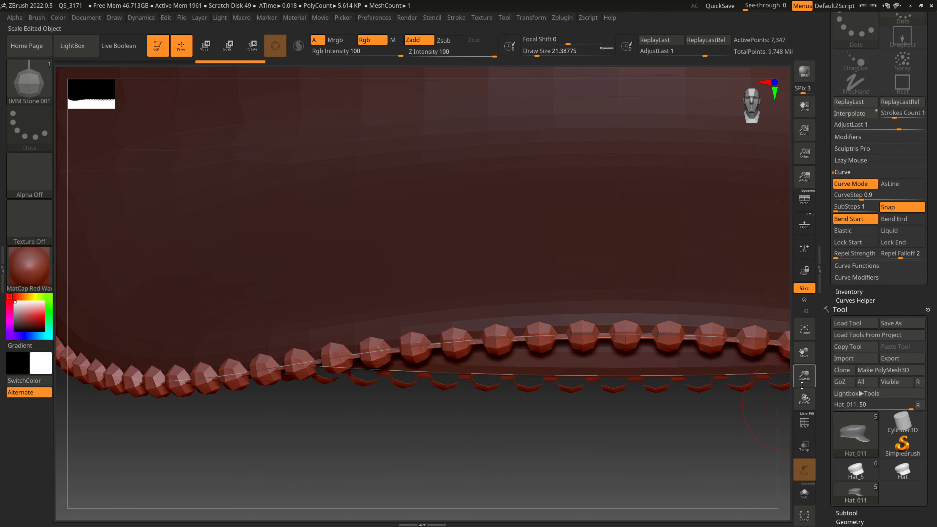
{"action": "mouse_move", "coordinate": [805, 374]}
{"action": "left_mouse_down"}
{"action": "mouse_move", "coordinate": [806, 392]}
{"action": "mouse_move", "coordinate": [813, 315]}
{"action": "left_mouse_up"}
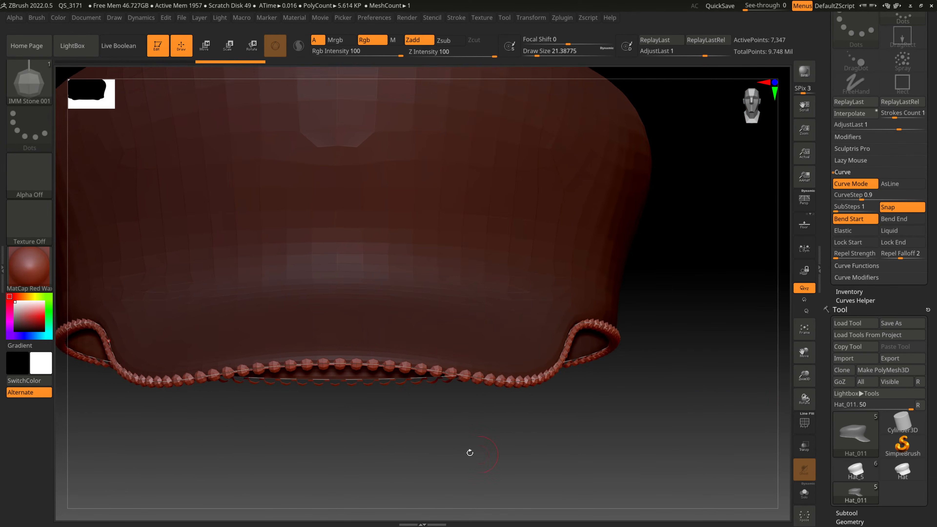
{"action": "left_click_drag", "start_coordinate": [469, 450], "coordinate": [805, 424]}
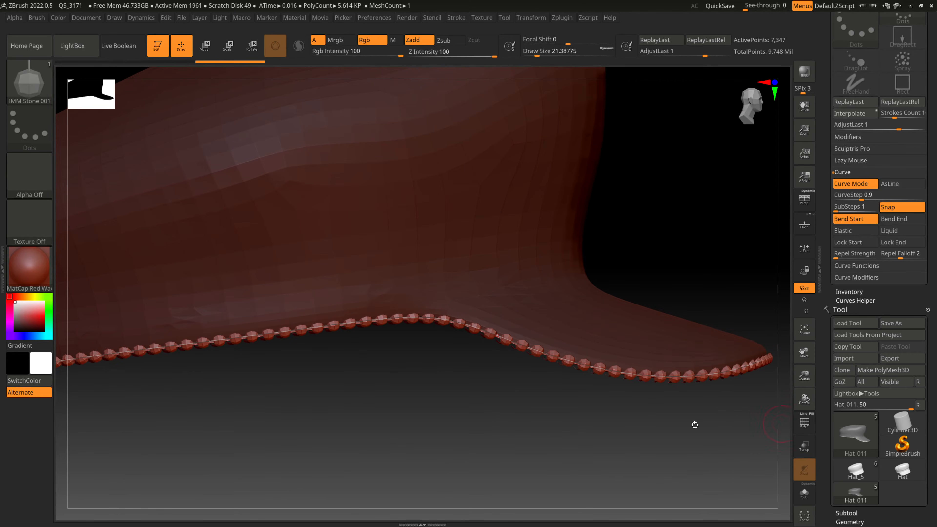
{"action": "left_click_drag", "start_coordinate": [559, 425], "coordinate": [425, 436]}
{"action": "left_click_drag", "start_coordinate": [804, 374], "coordinate": [800, 446]}
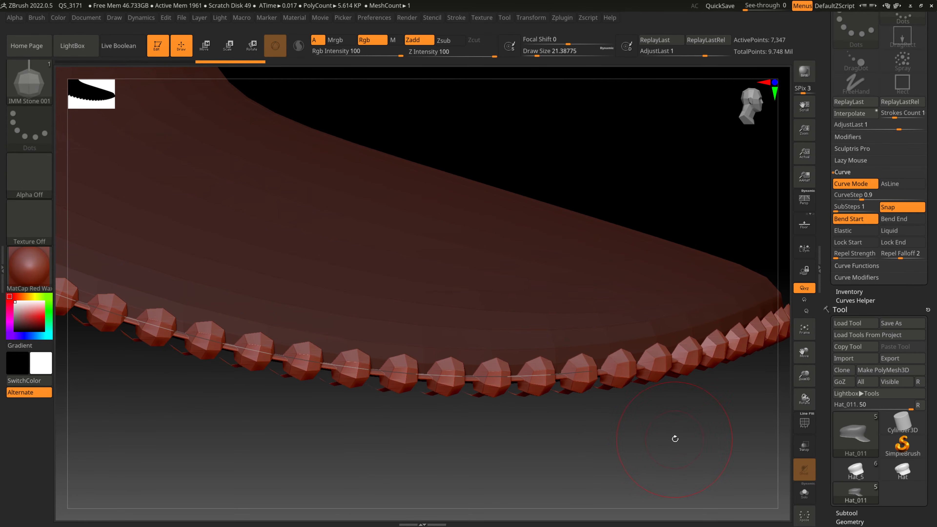
{"action": "mouse_move", "coordinate": [675, 438]}
{"action": "left_mouse_down"}
{"action": "mouse_move", "coordinate": [668, 446]}
{"action": "mouse_move", "coordinate": [680, 445]}
{"action": "mouse_move", "coordinate": [689, 429]}
{"action": "mouse_move", "coordinate": [715, 434]}
{"action": "mouse_move", "coordinate": [667, 427]}
{"action": "left_mouse_up"}
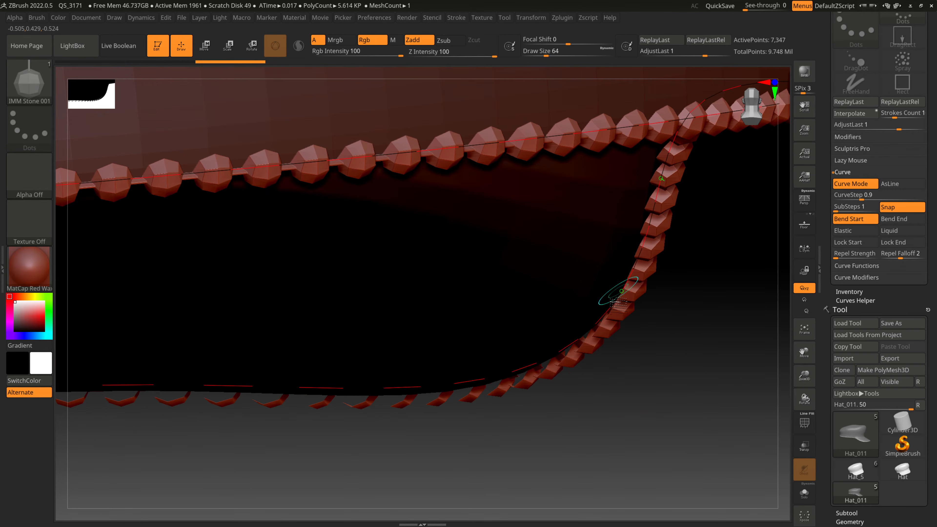
{"action": "left_click_drag", "start_coordinate": [576, 340], "coordinate": [576, 381]}
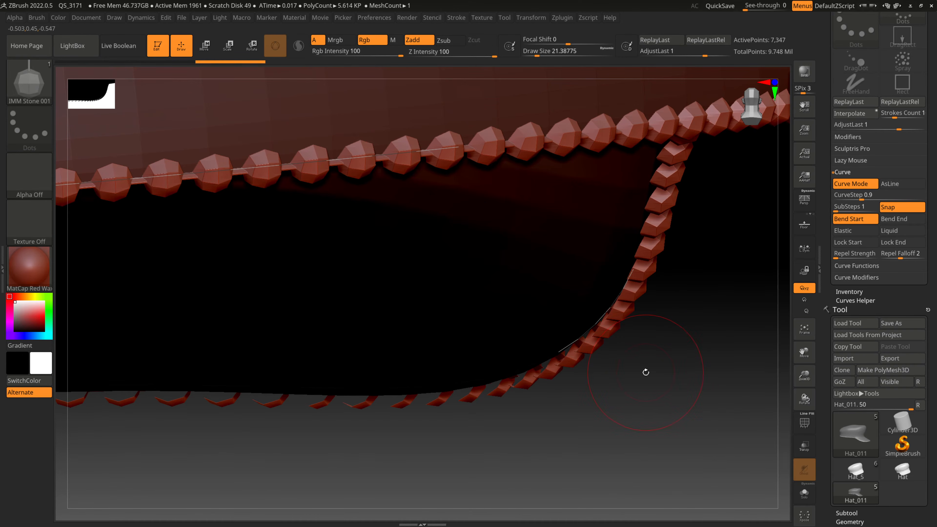
{"action": "left_click_drag", "start_coordinate": [661, 372], "coordinate": [621, 390]}
{"action": "left_click_drag", "start_coordinate": [598, 444], "coordinate": [597, 450]}
{"action": "mouse_move", "coordinate": [778, 394]}
{"action": "left_mouse_down"}
{"action": "mouse_move", "coordinate": [707, 356]}
{"action": "mouse_move", "coordinate": [691, 429]}
{"action": "mouse_move", "coordinate": [592, 433]}
{"action": "mouse_move", "coordinate": [638, 444]}
{"action": "mouse_move", "coordinate": [626, 443]}
{"action": "mouse_move", "coordinate": [623, 456]}
{"action": "mouse_move", "coordinate": [644, 473]}
{"action": "mouse_move", "coordinate": [654, 467]}
{"action": "mouse_move", "coordinate": [628, 446]}
{"action": "left_mouse_up"}
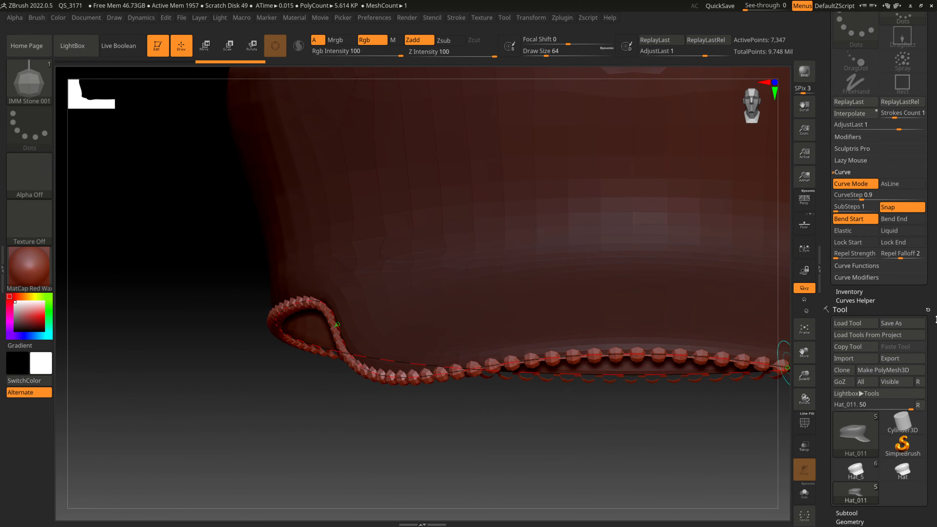
{"action": "left_click_drag", "start_coordinate": [805, 353], "coordinate": [728, 355]}
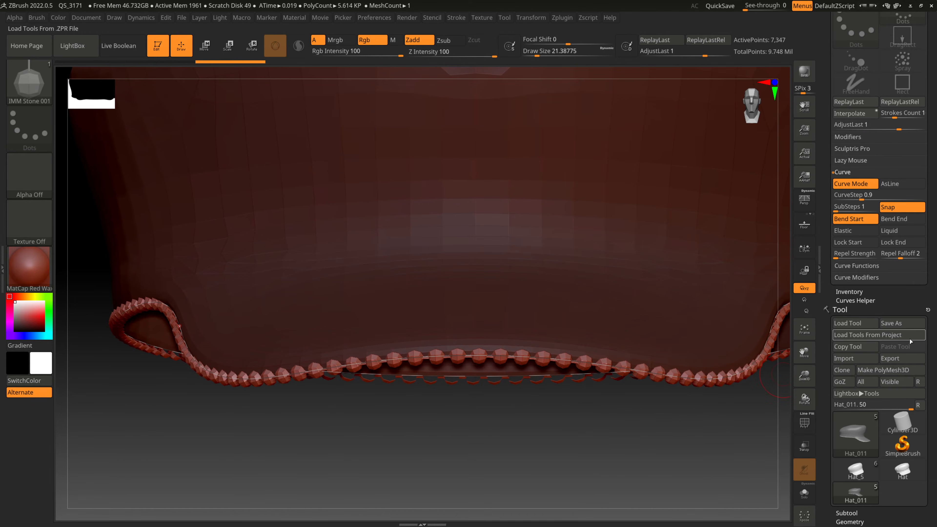
- Try shifting the bead string slightly upward along Y with the Move gizmo so it sits higher on the hat's edge
{"action": "mouse_move", "coordinate": [933, 345]}
{"action": "left_mouse_down"}
{"action": "mouse_move", "coordinate": [929, 291]}
{"action": "mouse_move", "coordinate": [930, 331]}
{"action": "left_mouse_up"}
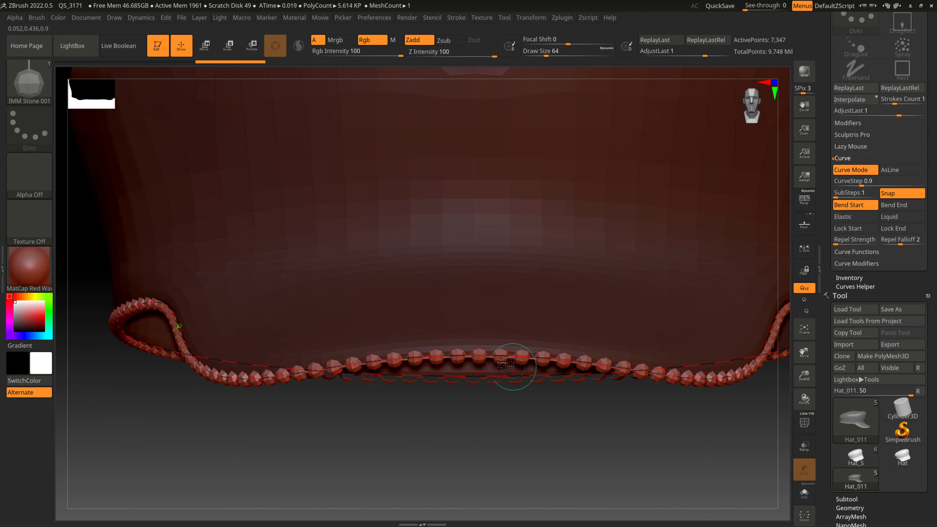
{"action": "left_click", "coordinate": [205, 45]}
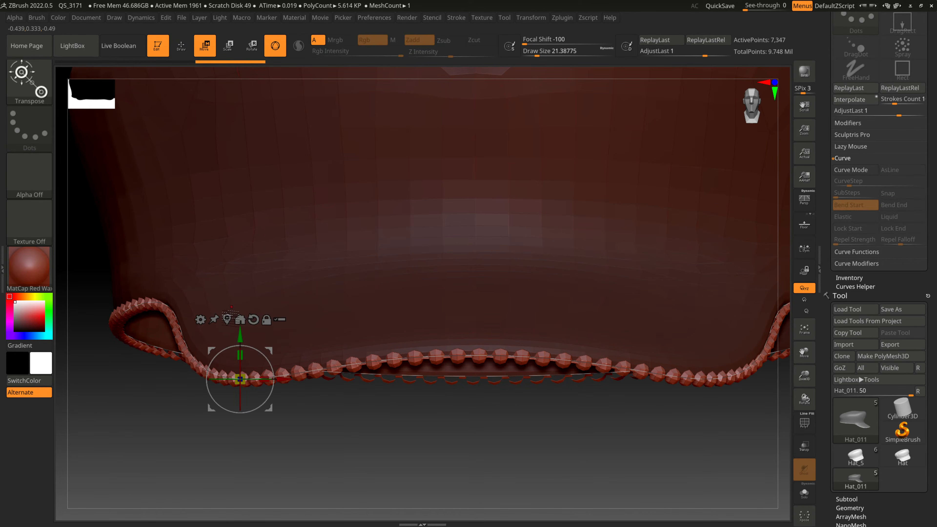
{"action": "left_click_drag", "start_coordinate": [244, 335], "coordinate": [244, 331]}
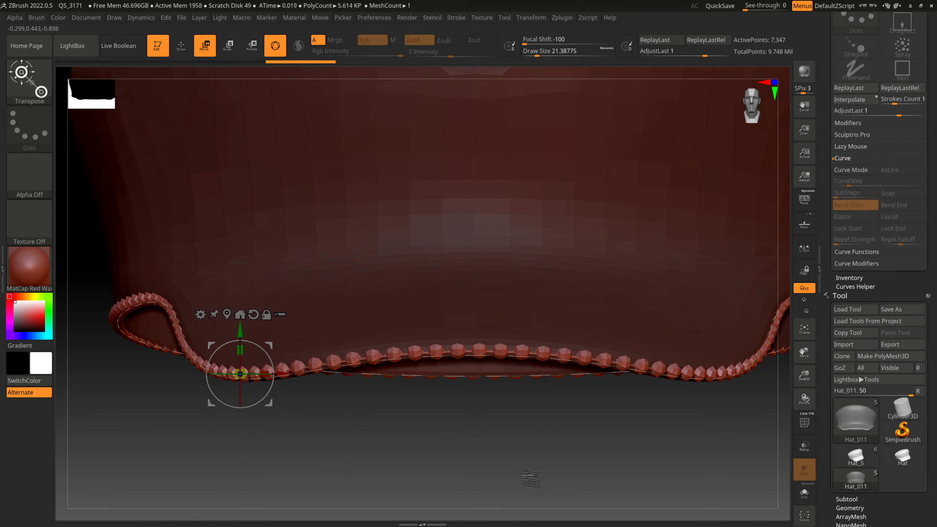
{"action": "left_click_drag", "start_coordinate": [531, 479], "coordinate": [548, 439]}
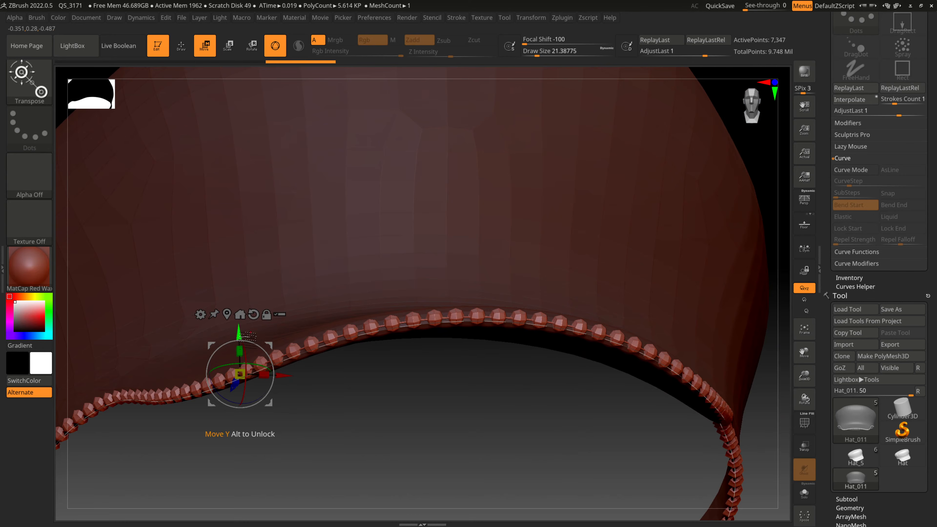
{"action": "left_click_drag", "start_coordinate": [244, 335], "coordinate": [245, 335]}
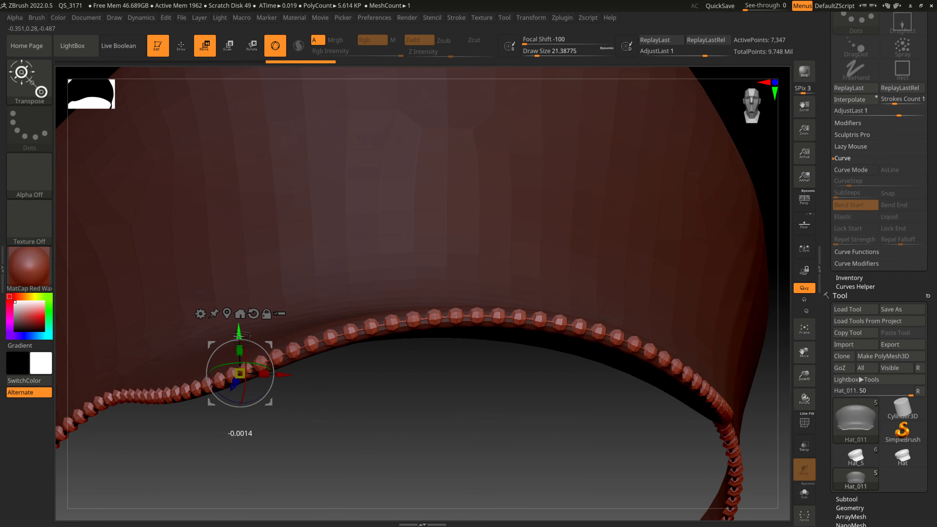
{"action": "left_click_drag", "start_coordinate": [766, 392], "coordinate": [801, 392]}
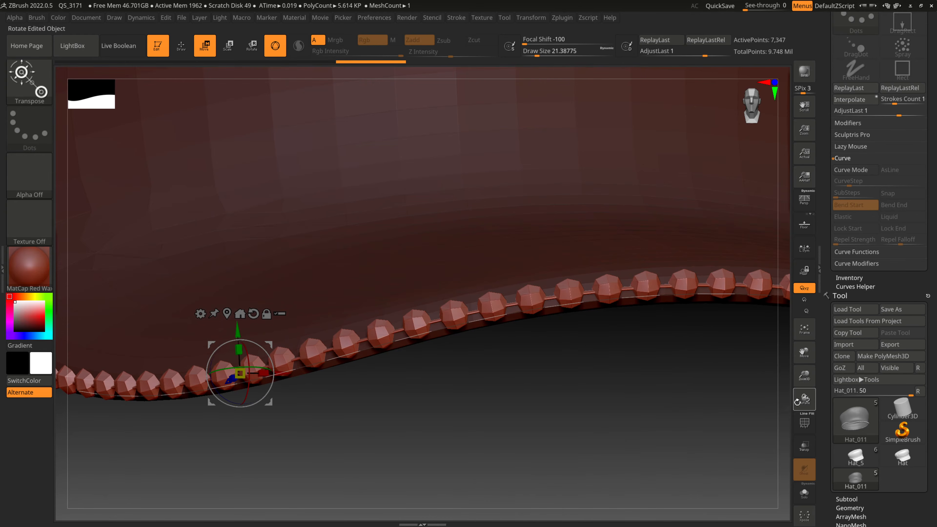
{"action": "left_click_drag", "start_coordinate": [240, 333], "coordinate": [241, 327]}
- Examine the raised beads against the brim's edge from above, close up and in side view
{"action": "left_click_drag", "start_coordinate": [617, 409], "coordinate": [664, 430]}
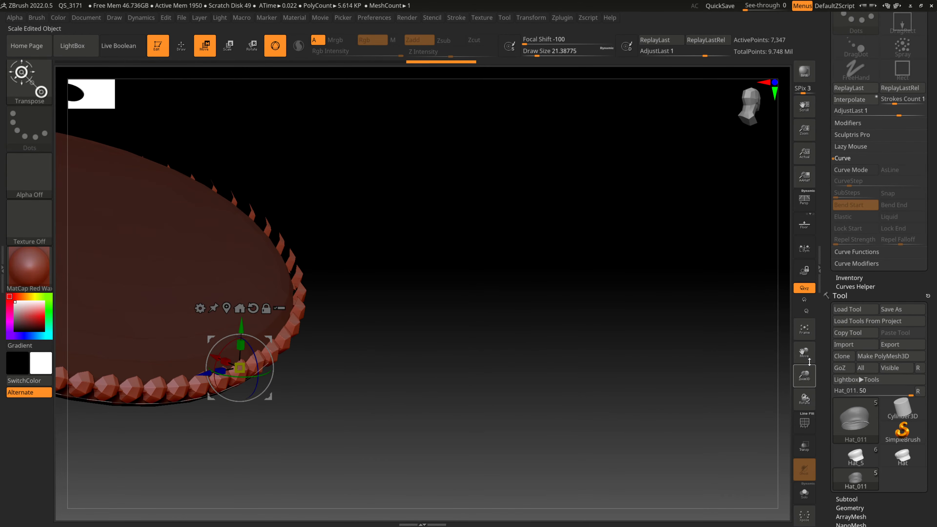
{"action": "left_click_drag", "start_coordinate": [806, 355], "coordinate": [864, 369]}
{"action": "left_click_drag", "start_coordinate": [598, 358], "coordinate": [596, 380]}
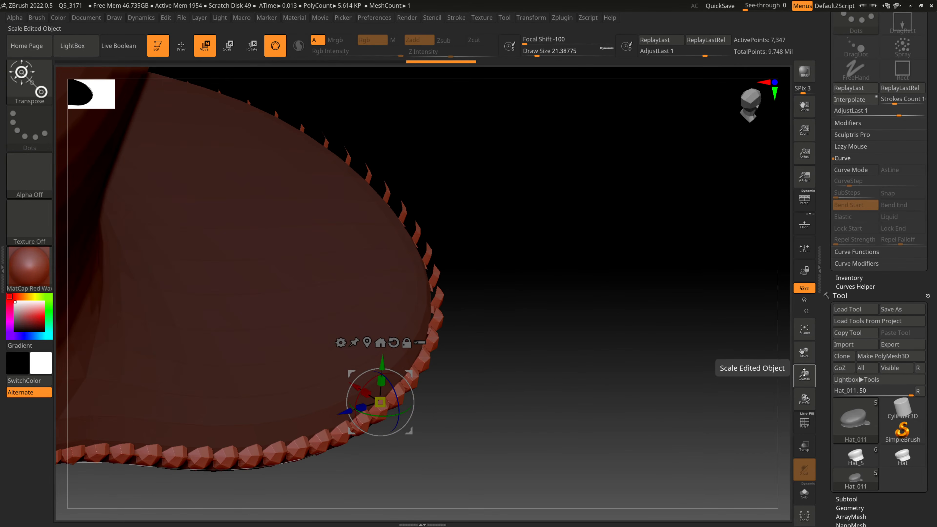
{"action": "left_click_drag", "start_coordinate": [800, 367], "coordinate": [806, 398]}
{"action": "left_click_drag", "start_coordinate": [638, 384], "coordinate": [413, 402]}
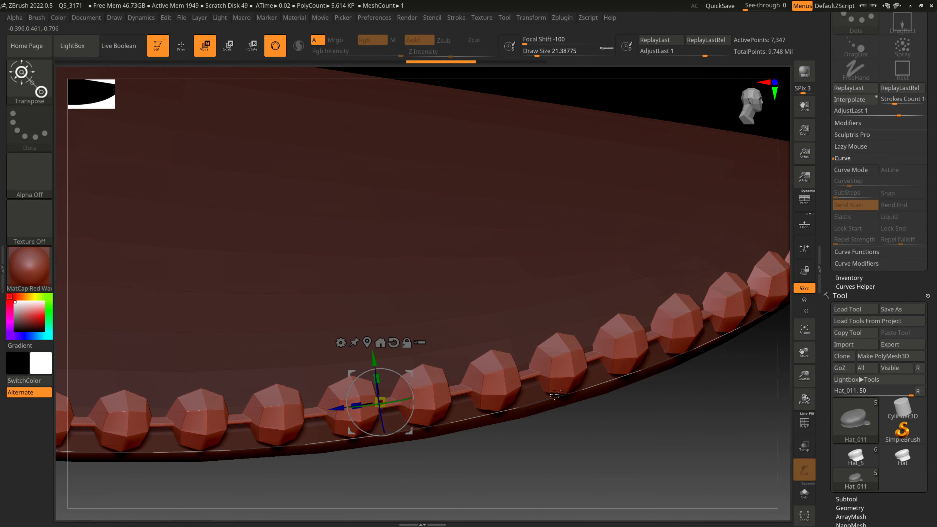
{"action": "left_click_drag", "start_coordinate": [800, 378], "coordinate": [605, 436]}
{"action": "left_click_drag", "start_coordinate": [539, 447], "coordinate": [673, 446], "text": "alt"}
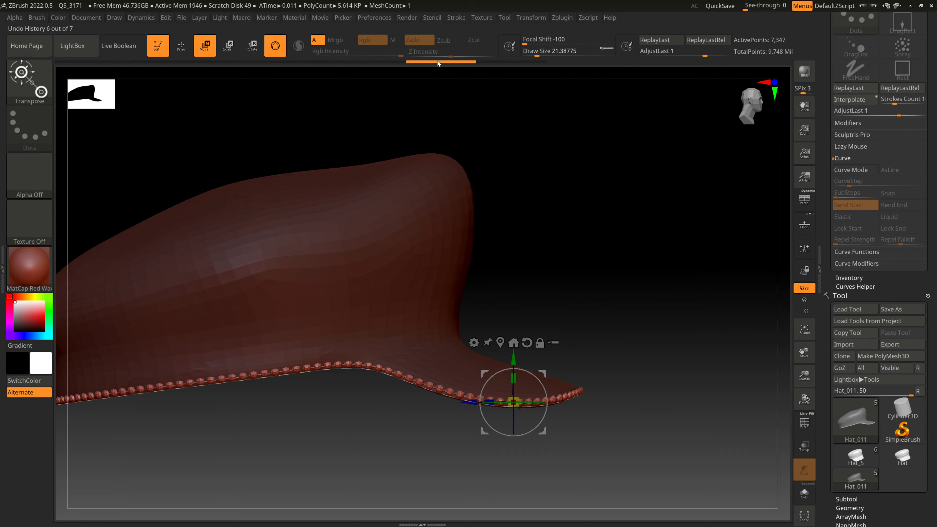
- Step the hat's undo history back to before the beads and turn off the Polygroups option for Frame Mesh
{"action": "left_click_drag", "start_coordinate": [215, 60], "coordinate": [180, 60]}
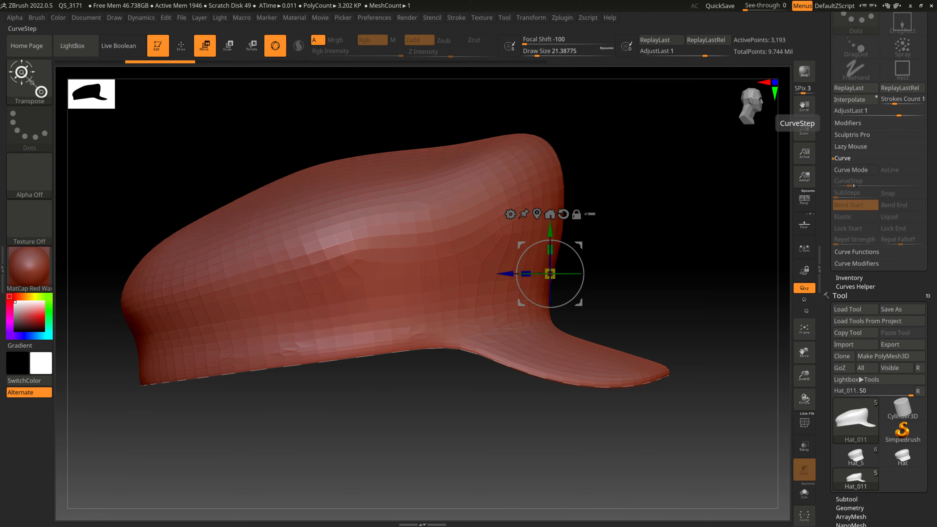
{"action": "left_click", "coordinate": [850, 171]}
{"action": "left_click", "coordinate": [855, 254]}
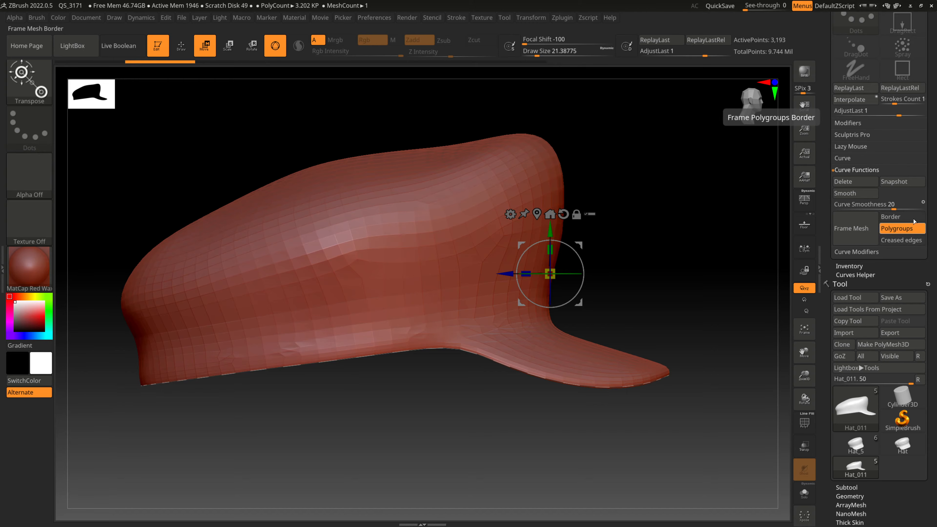
{"action": "left_click", "coordinate": [893, 229]}
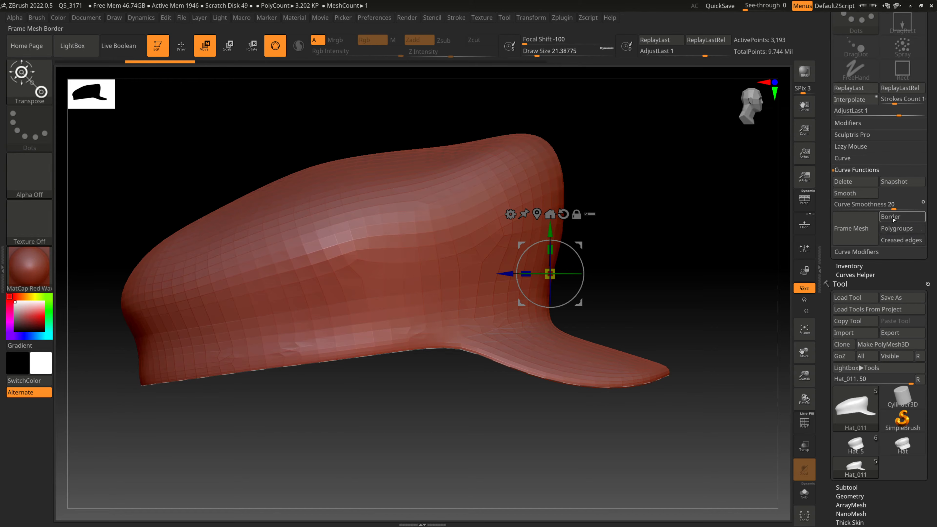
- Turn on the Polygroups option for Frame Mesh and display the hat's polyframe
{"action": "left_click_drag", "start_coordinate": [476, 406], "coordinate": [485, 394]}
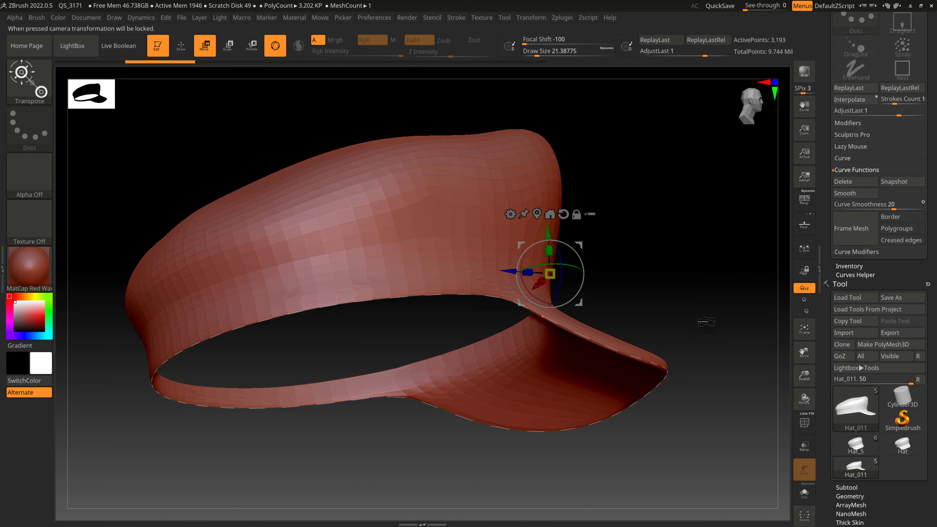
{"action": "left_click_drag", "start_coordinate": [709, 310], "coordinate": [707, 324], "text": "shift"}
{"action": "mouse_move", "coordinate": [505, 424]}
{"action": "left_mouse_down"}
{"action": "mouse_move", "coordinate": [510, 408]}
{"action": "mouse_move", "coordinate": [505, 417]}
{"action": "left_mouse_up"}
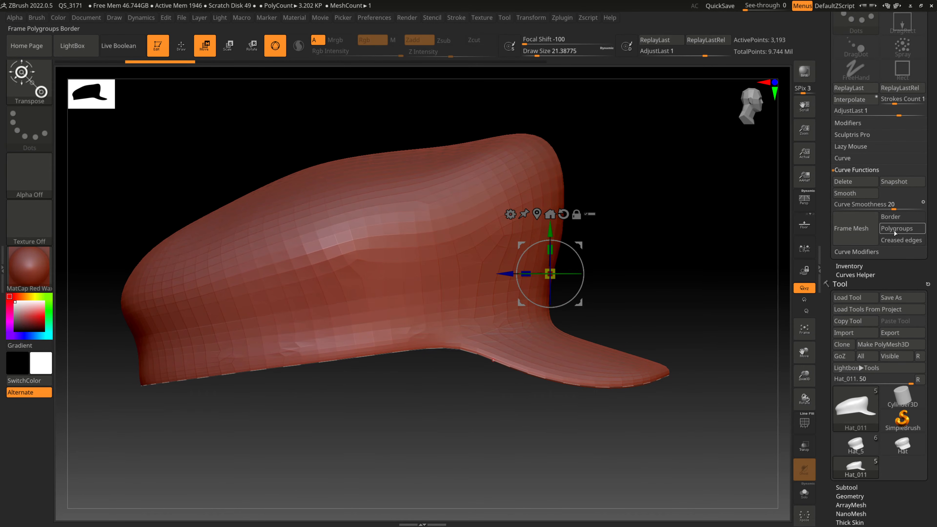
{"action": "left_click_drag", "start_coordinate": [751, 109], "coordinate": [401, 407]}
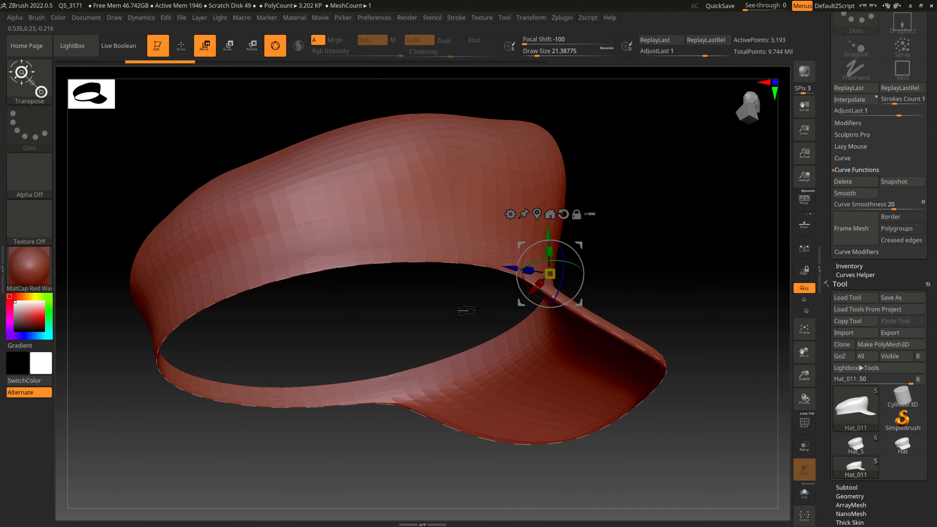
{"action": "left_click", "coordinate": [901, 232]}
{"action": "key", "text": "shift+f"}
- Examine the polygroup boundary along the hat's rim and peak from below, close up and in side view
{"action": "left_click_drag", "start_coordinate": [713, 261], "coordinate": [722, 319]}
{"action": "left_click_drag", "start_coordinate": [804, 377], "coordinate": [474, 399]}
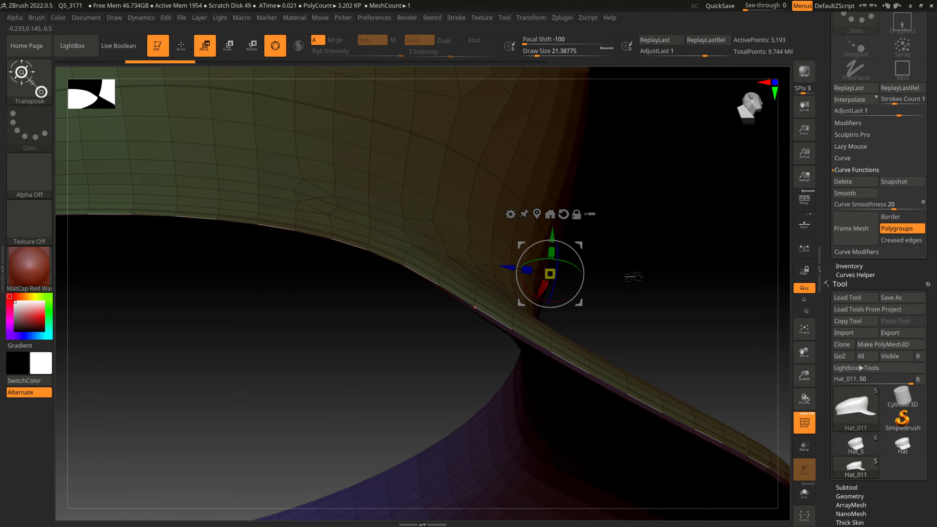
{"action": "left_click_drag", "start_coordinate": [669, 283], "coordinate": [661, 298]}
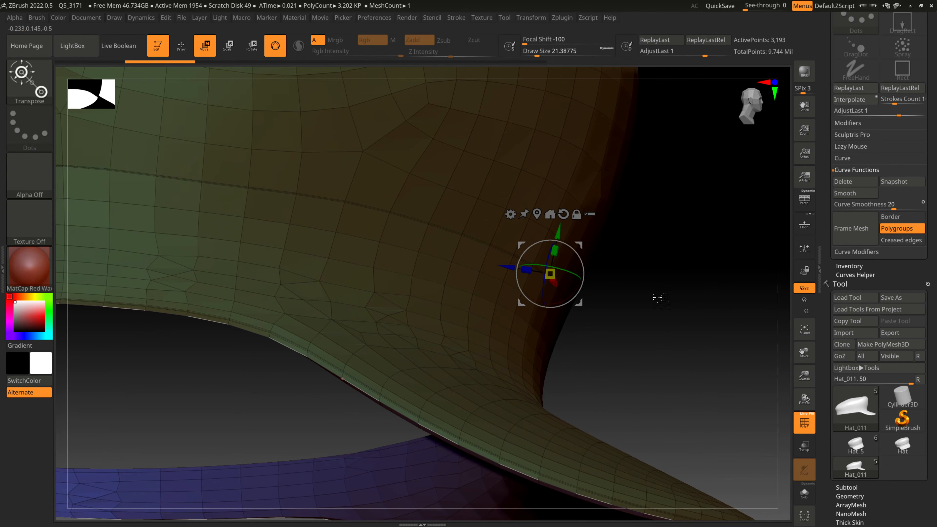
{"action": "left_click_drag", "start_coordinate": [642, 358], "coordinate": [646, 358]}
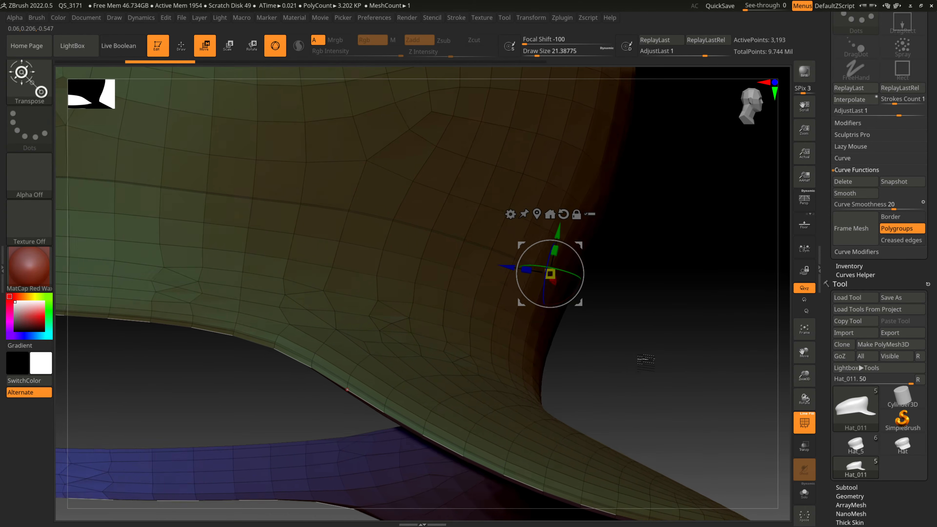
{"action": "left_click_drag", "start_coordinate": [813, 376], "coordinate": [813, 384]}
{"action": "left_click_drag", "start_coordinate": [657, 321], "coordinate": [666, 331]}
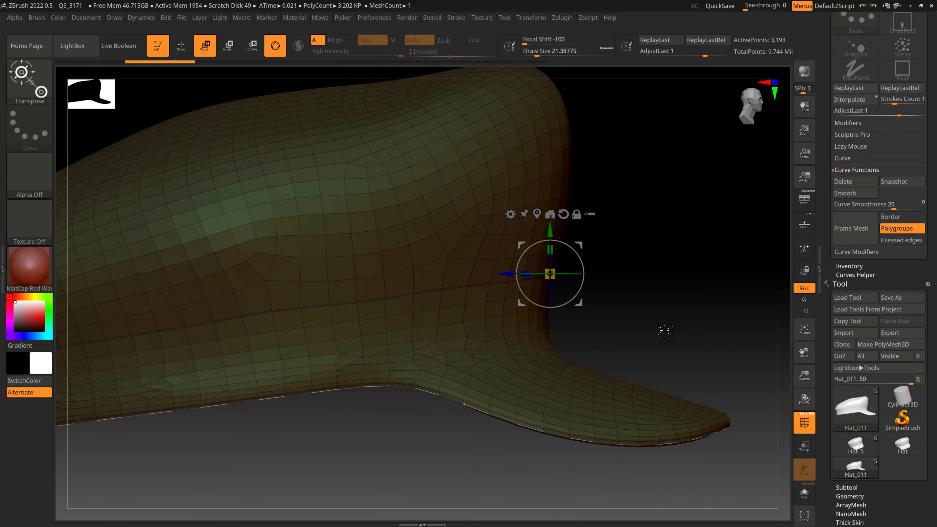
- Frame the hat with curves using only the Creased edges option, with the IMM Stone 001 brush active in Draw mode
{"action": "left_click", "coordinate": [893, 240]}
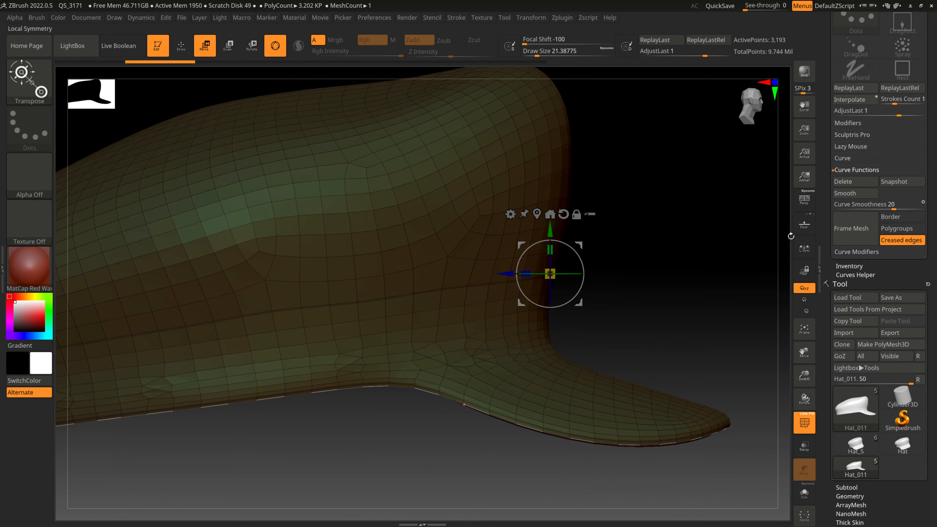
{"action": "left_click", "coordinate": [181, 46]}
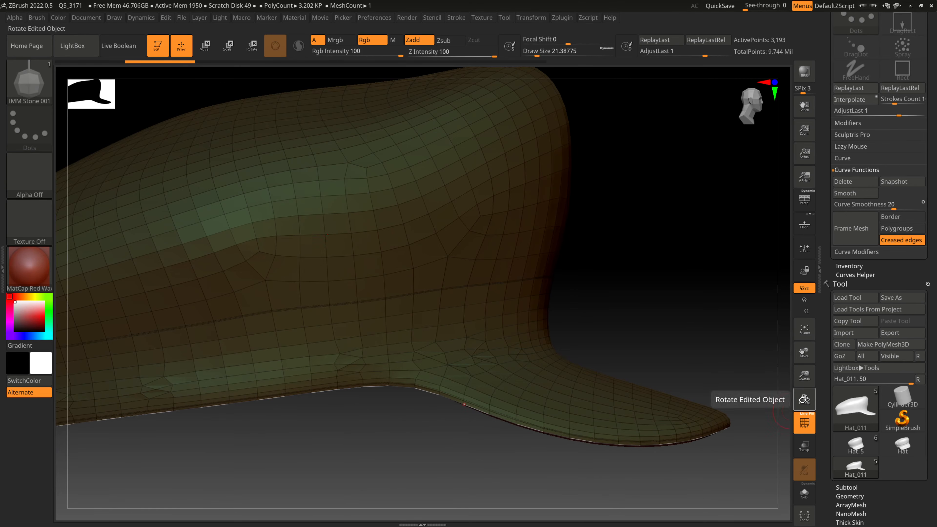
{"action": "left_click_drag", "start_coordinate": [803, 401], "coordinate": [805, 384]}
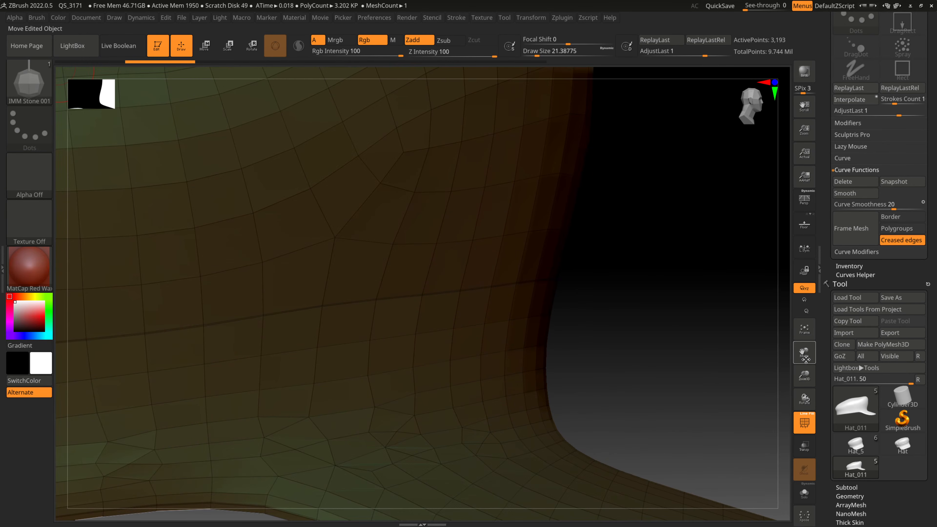
{"action": "left_click_drag", "start_coordinate": [804, 352], "coordinate": [805, 207]}
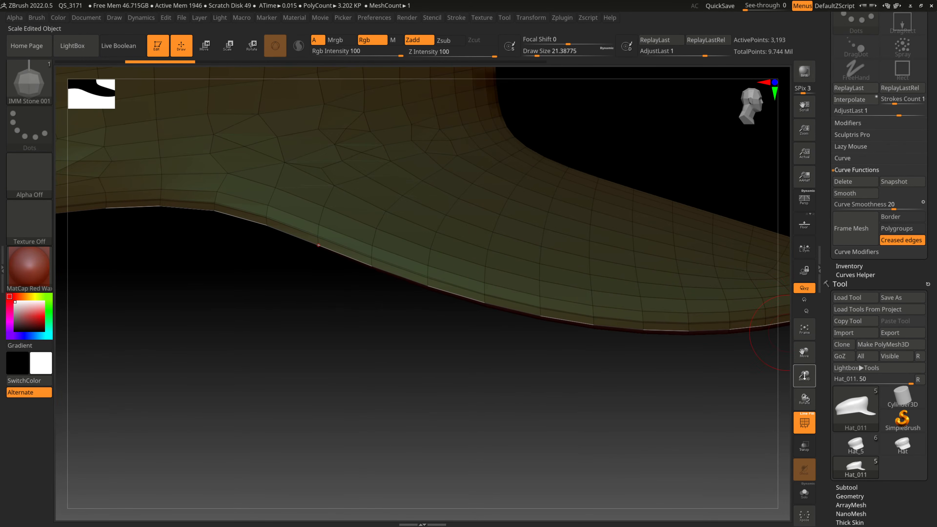
{"action": "left_click_drag", "start_coordinate": [804, 376], "coordinate": [804, 414]}
{"action": "left_click_drag", "start_coordinate": [804, 353], "coordinate": [804, 240]}
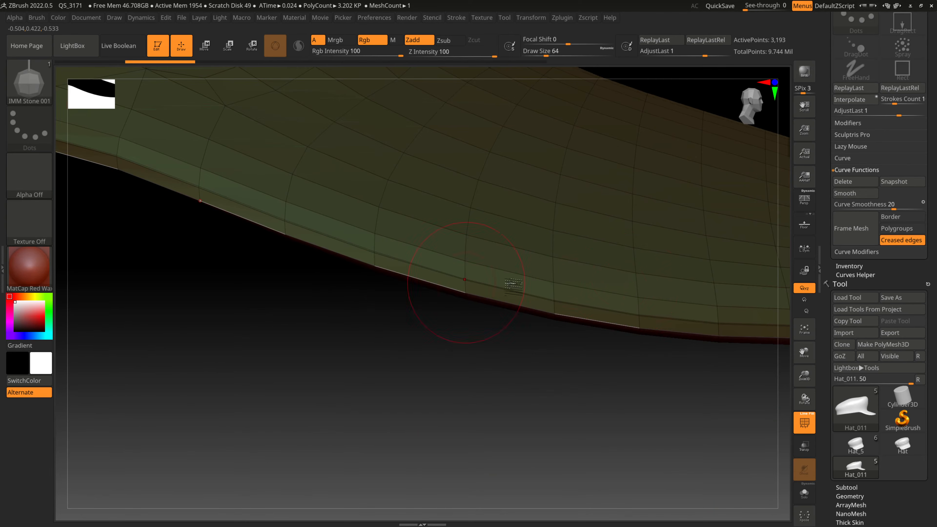
{"action": "left_click_drag", "start_coordinate": [804, 376], "coordinate": [799, 175]}
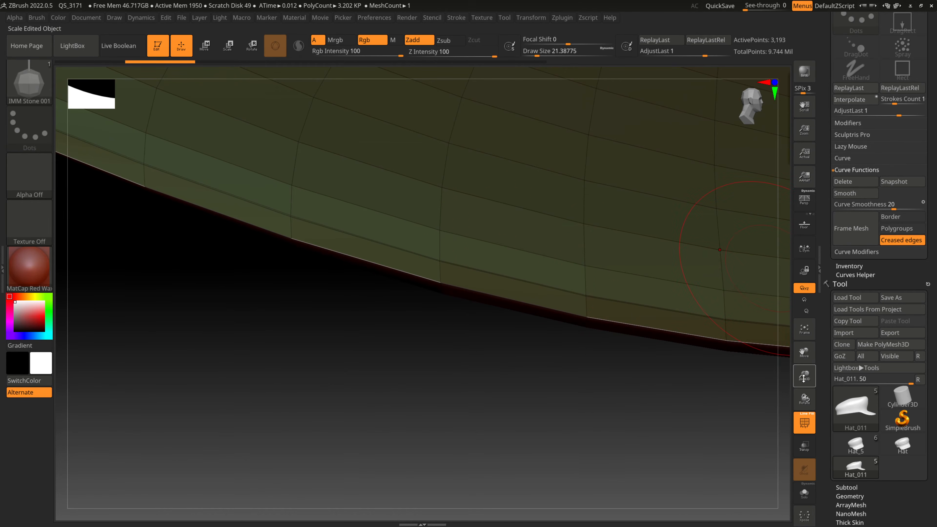
{"action": "mouse_move", "coordinate": [803, 379]}
{"action": "left_mouse_down"}
{"action": "mouse_move", "coordinate": [801, 344]}
{"action": "mouse_move", "coordinate": [802, 369]}
{"action": "left_mouse_up"}
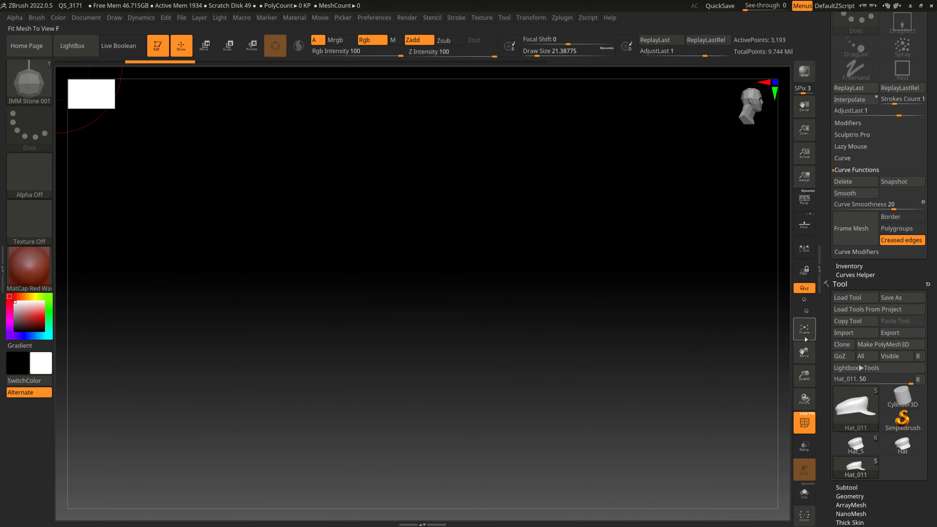
{"action": "left_click", "coordinate": [804, 332]}
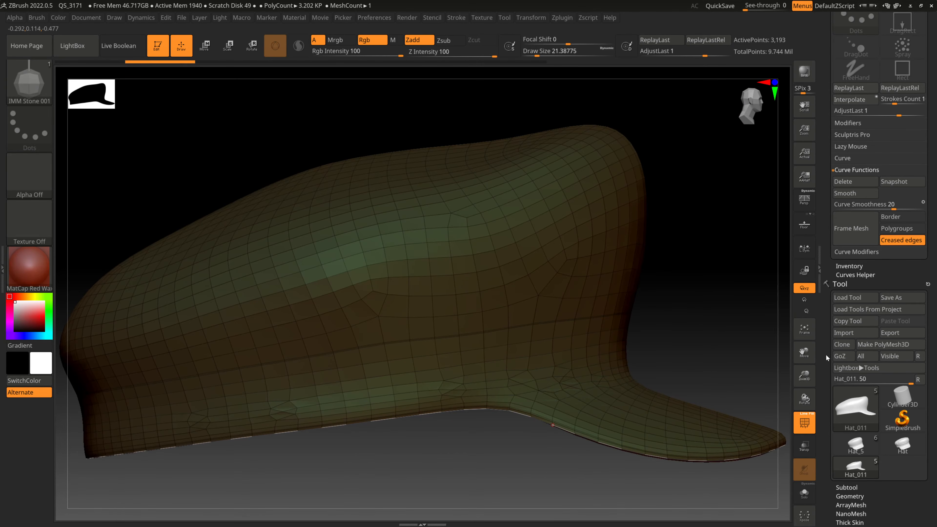
{"action": "left_click_drag", "start_coordinate": [801, 372], "coordinate": [802, 350]}
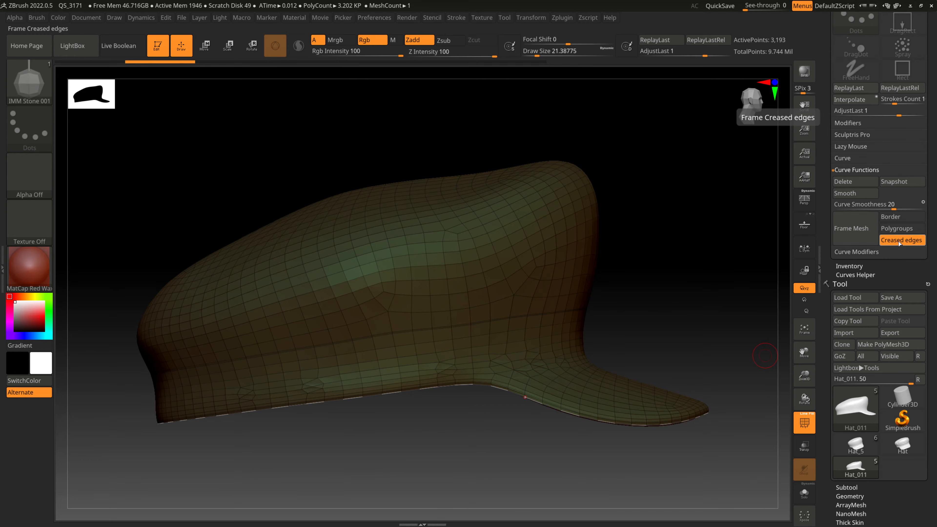
{"action": "left_click", "coordinate": [864, 229]}
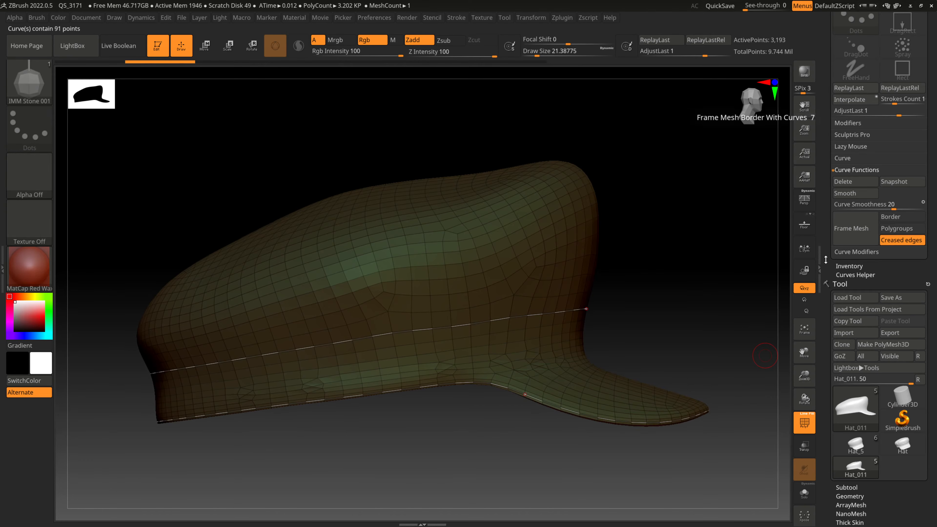
{"action": "left_click_drag", "start_coordinate": [704, 305], "coordinate": [648, 329]}
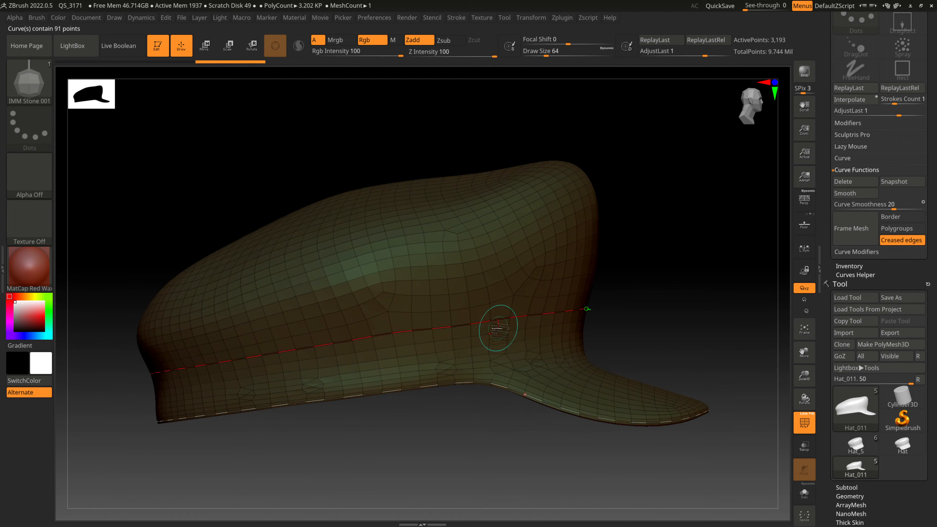
{"action": "mouse_move", "coordinate": [653, 322]}
{"action": "left_mouse_down"}
{"action": "mouse_move", "coordinate": [680, 297]}
{"action": "mouse_move", "coordinate": [660, 324]}
{"action": "left_mouse_up"}
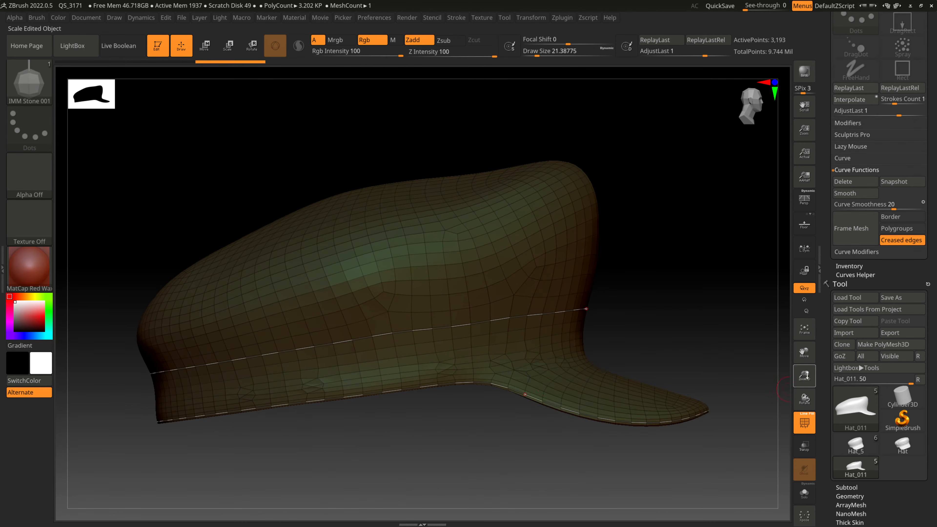
- Apply the IMM Stone 001 beads to the band and border curves, evening out the spacing of the border string
{"action": "left_click_drag", "start_coordinate": [807, 375], "coordinate": [805, 404]}
{"action": "left_click_drag", "start_coordinate": [803, 353], "coordinate": [755, 268]}
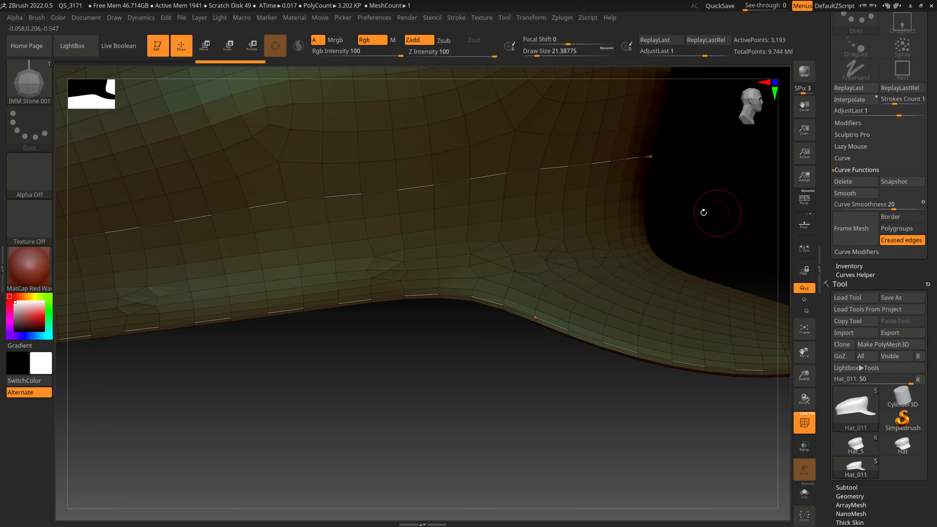
{"action": "left_click", "coordinate": [487, 177]}
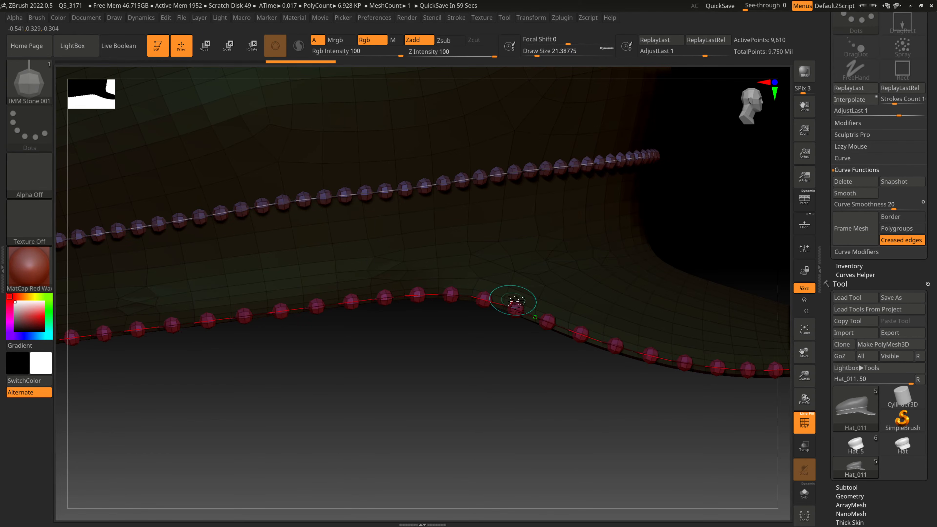
{"action": "left_click", "coordinate": [563, 329]}
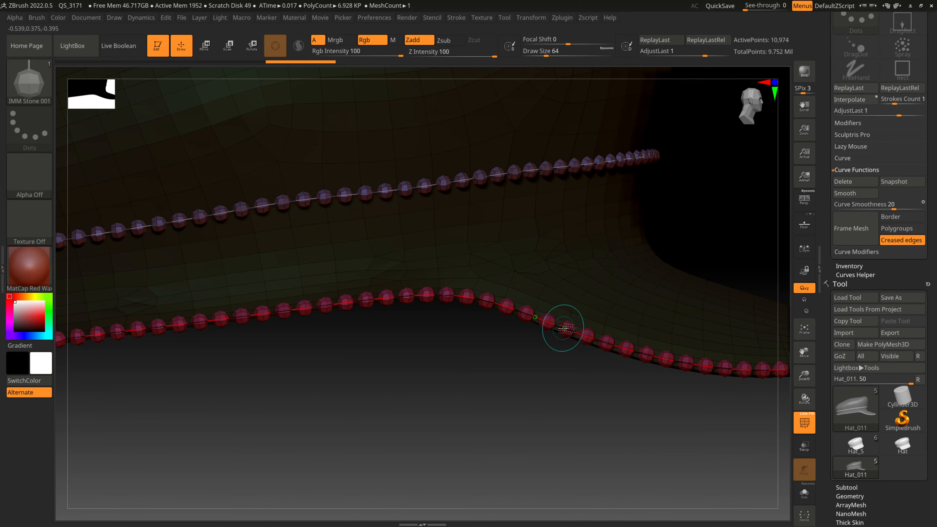
- Review the brush's curve settings and examine how both bead strings follow the hat's band and rim from the side and front
{"action": "left_click_drag", "start_coordinate": [550, 385], "coordinate": [538, 390]}
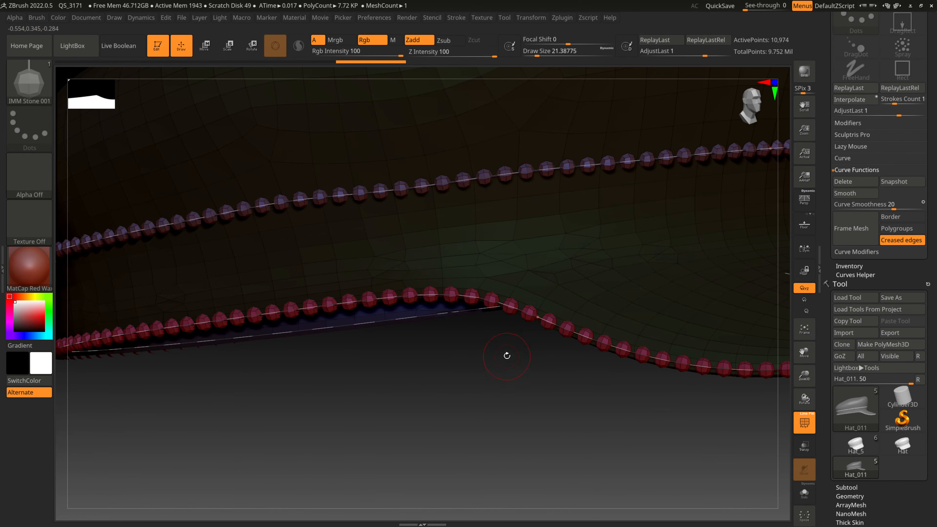
{"action": "left_click_drag", "start_coordinate": [503, 382], "coordinate": [519, 380]}
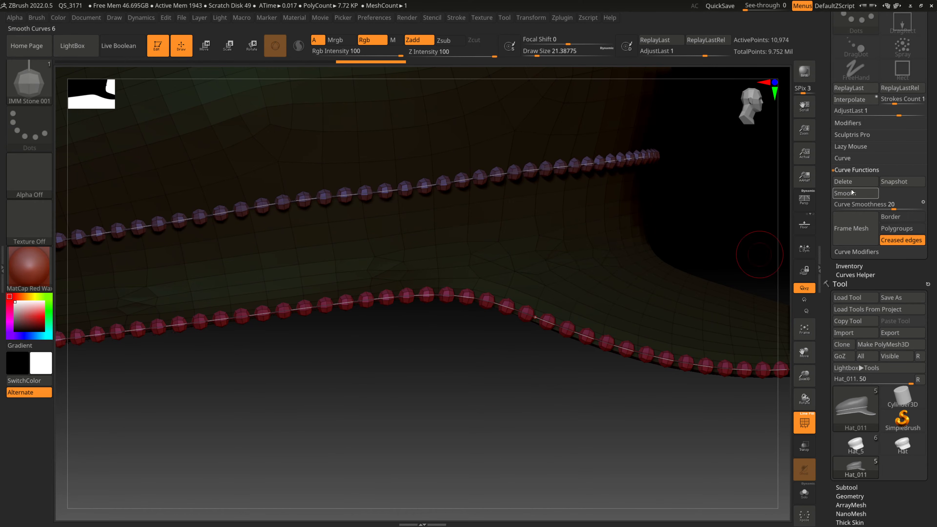
{"action": "left_click", "coordinate": [845, 158]}
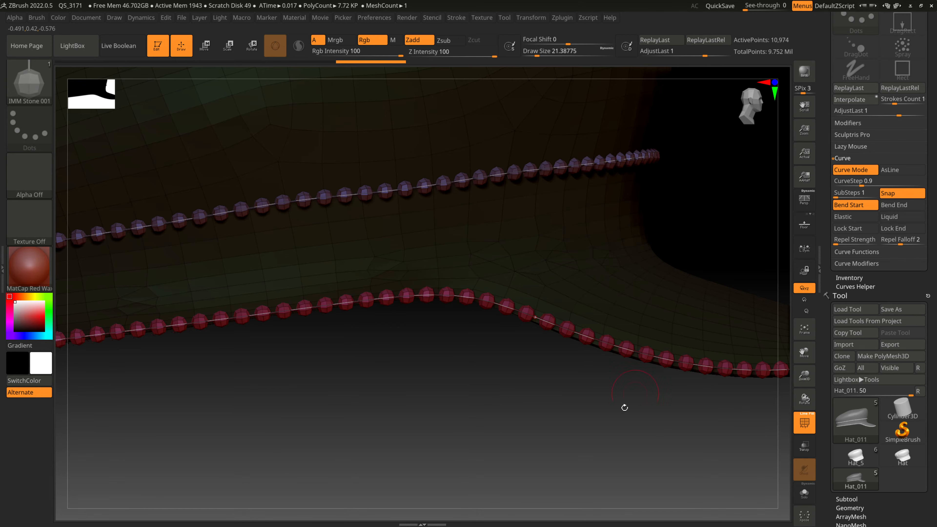
{"action": "left_click_drag", "start_coordinate": [624, 407], "coordinate": [591, 412]}
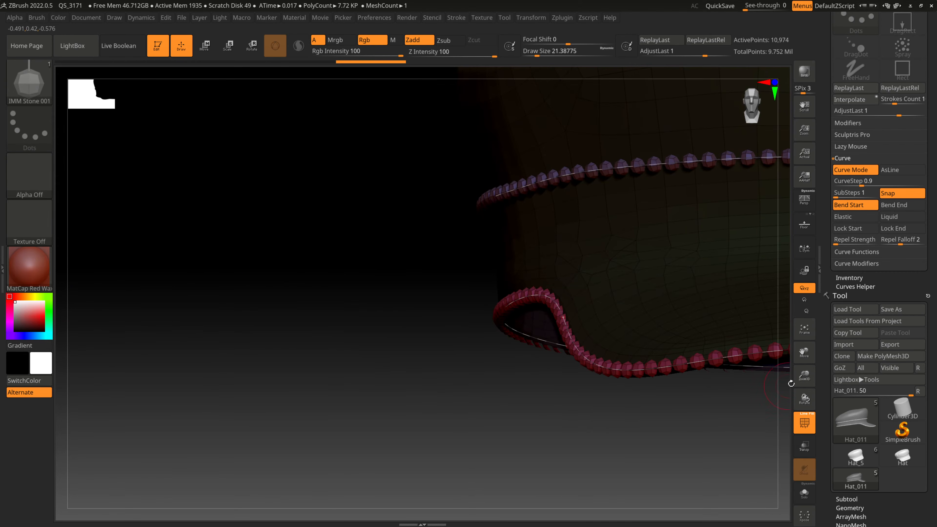
{"action": "left_click_drag", "start_coordinate": [801, 354], "coordinate": [640, 442]}
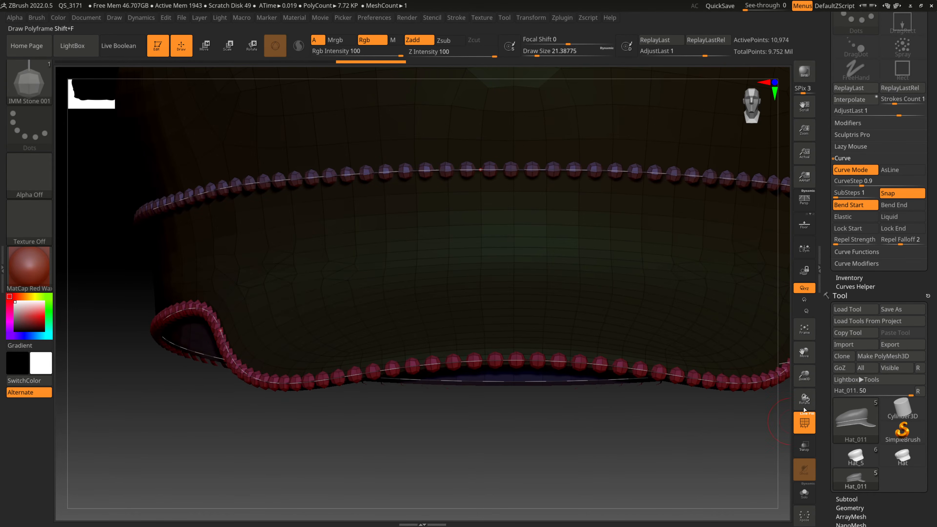
{"action": "left_click_drag", "start_coordinate": [800, 378], "coordinate": [628, 452]}
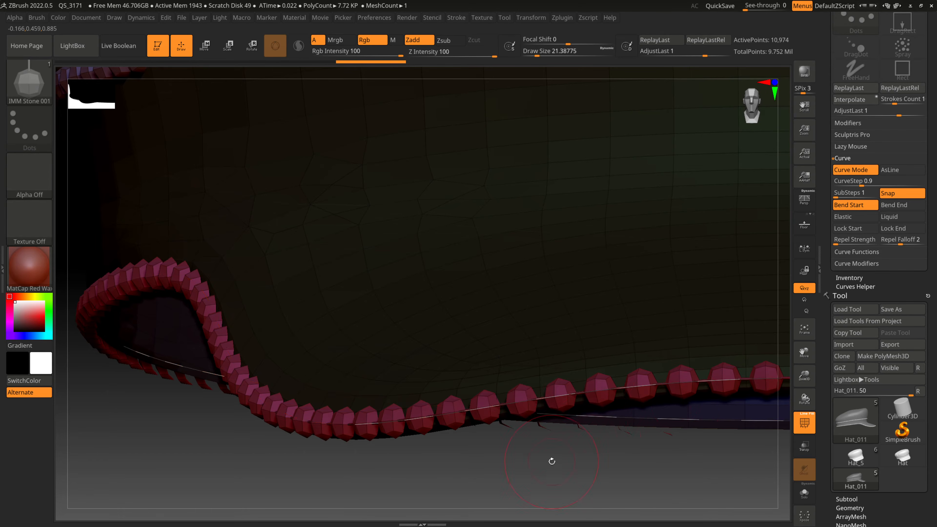
{"action": "mouse_move", "coordinate": [551, 461]}
{"action": "left_mouse_down"}
{"action": "mouse_move", "coordinate": [583, 444]}
{"action": "mouse_move", "coordinate": [562, 457]}
{"action": "left_mouse_up"}
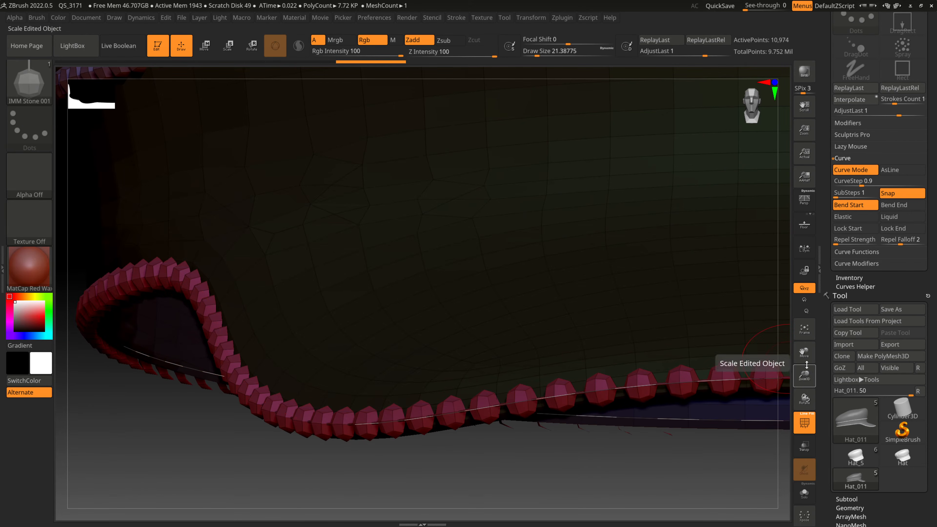
- Shift both bead strings slightly upward along Y with the Move gizmo and turn off the polyframe display
{"action": "left_click", "coordinate": [204, 46]}
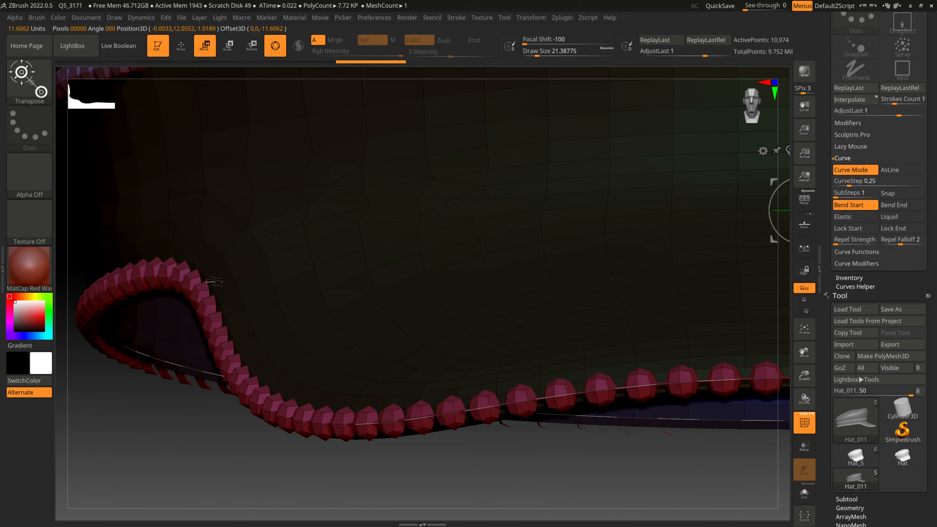
{"action": "left_click_drag", "start_coordinate": [804, 375], "coordinate": [675, 380]}
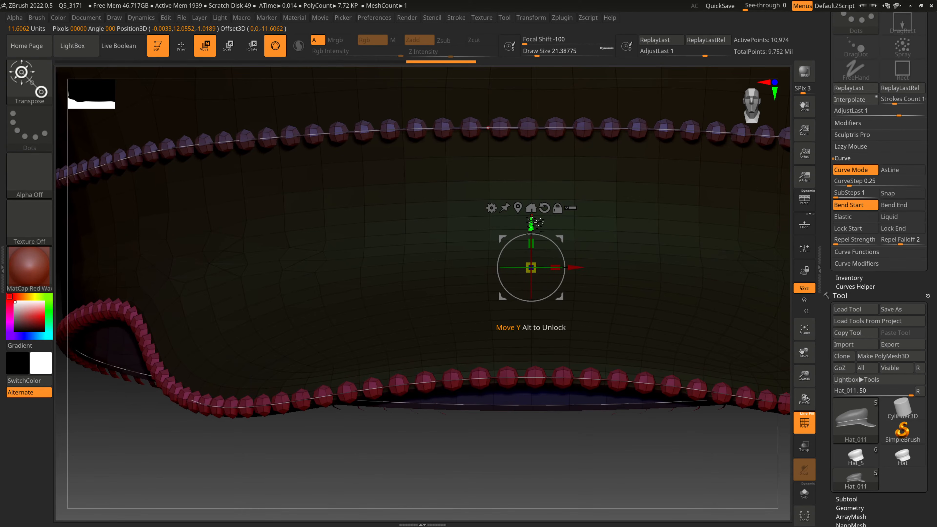
{"action": "left_click_drag", "start_coordinate": [531, 223], "coordinate": [538, 221]}
{"action": "key", "text": "shift+f"}
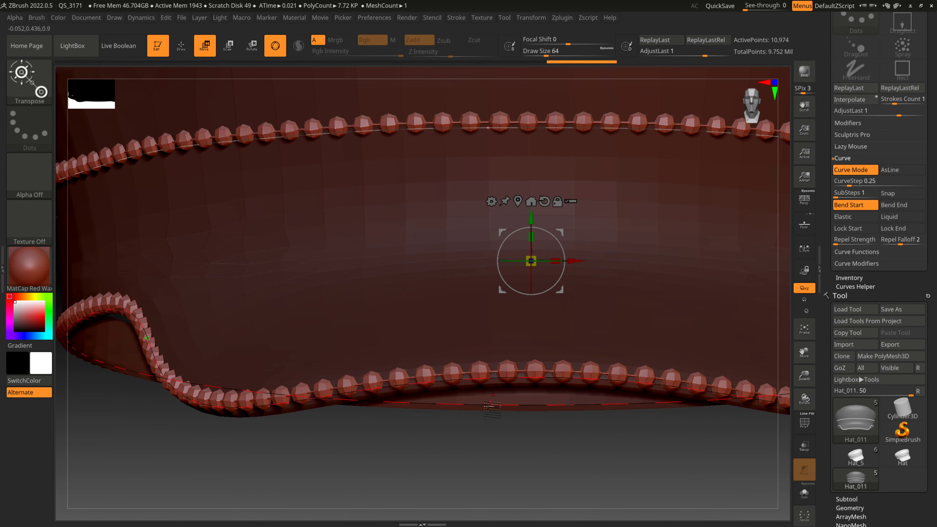
- Set the Draw Size to 16, step back to the bare framed curves in Draw mode, and reapply the stone beads along the border curve
{"action": "left_click_drag", "start_coordinate": [485, 433], "coordinate": [768, 406]}
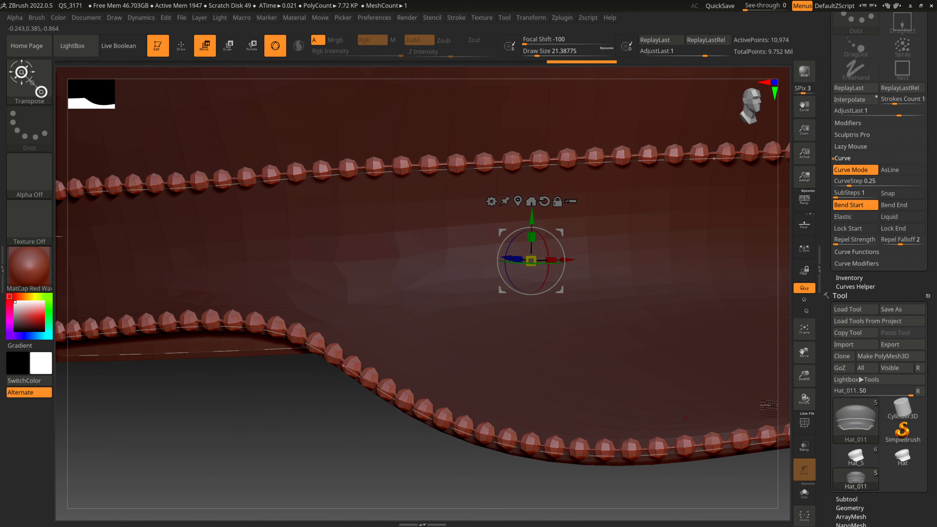
{"action": "left_click_drag", "start_coordinate": [807, 365], "coordinate": [805, 380]}
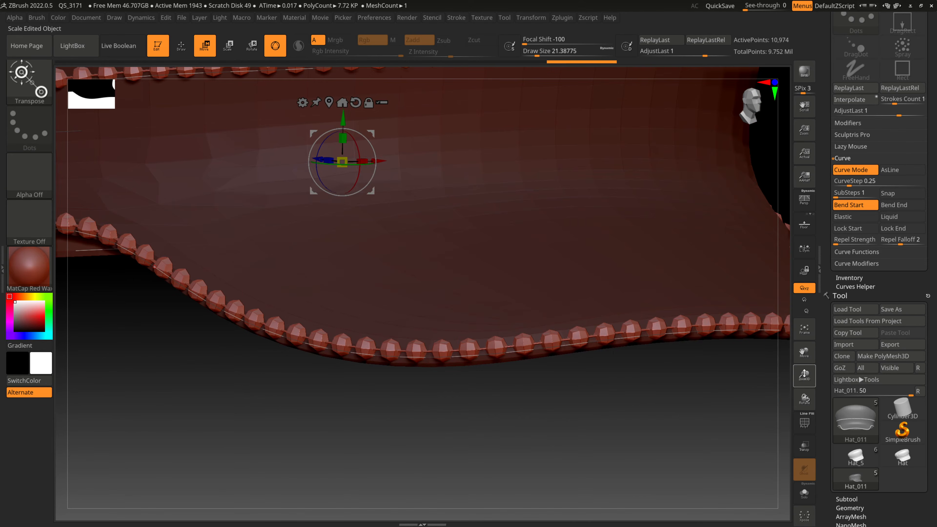
{"action": "left_click", "coordinate": [554, 55]}
{"action": "type", "text": "16"}
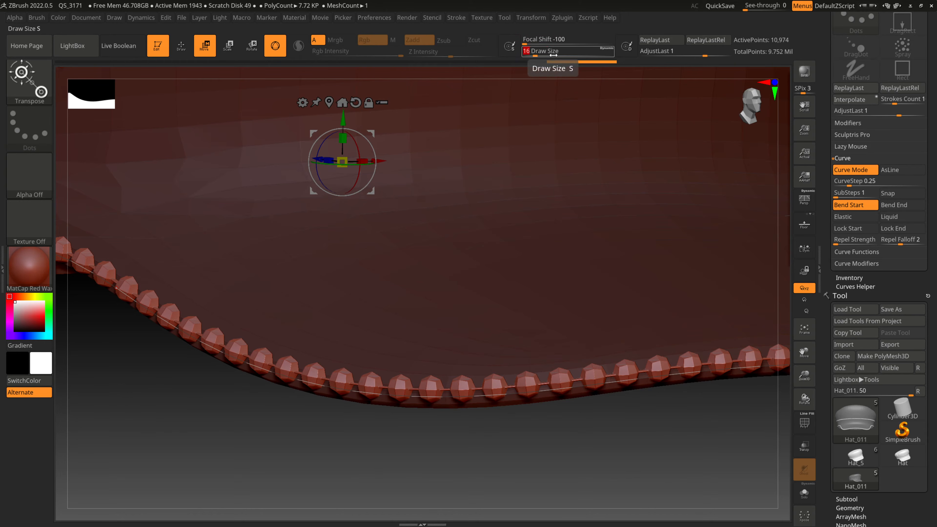
{"action": "key", "text": "Return"}
{"action": "key", "text": "q"}
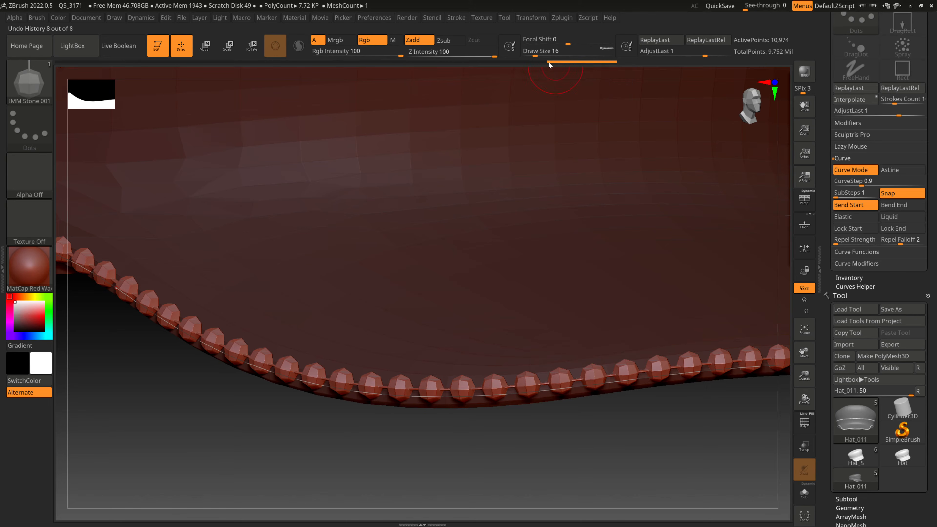
{"action": "left_click_drag", "start_coordinate": [505, 61], "coordinate": [402, 61]}
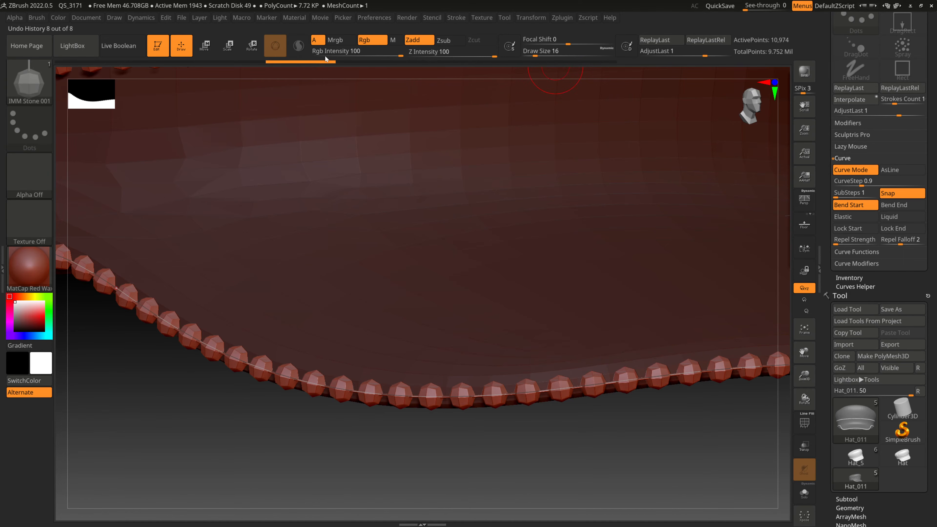
{"action": "left_click_drag", "start_coordinate": [325, 56], "coordinate": [231, 46]}
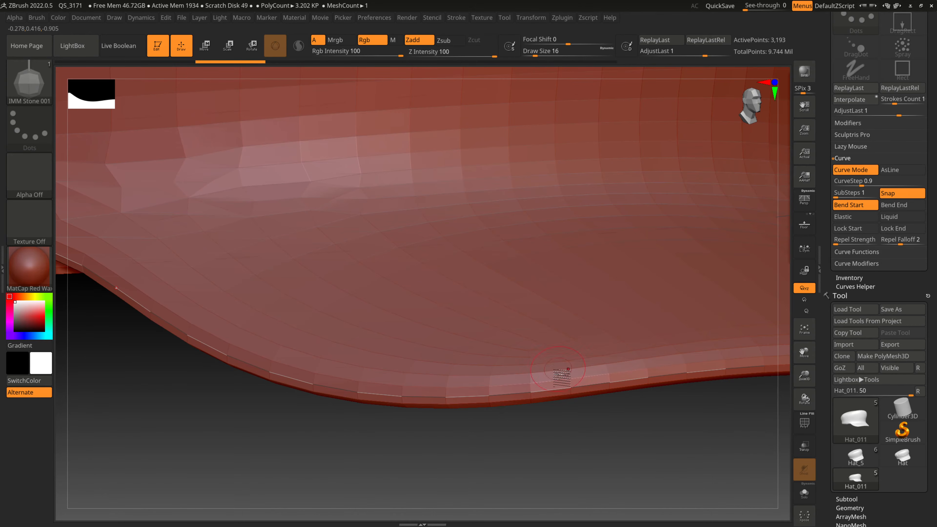
{"action": "left_click", "coordinate": [556, 388]}
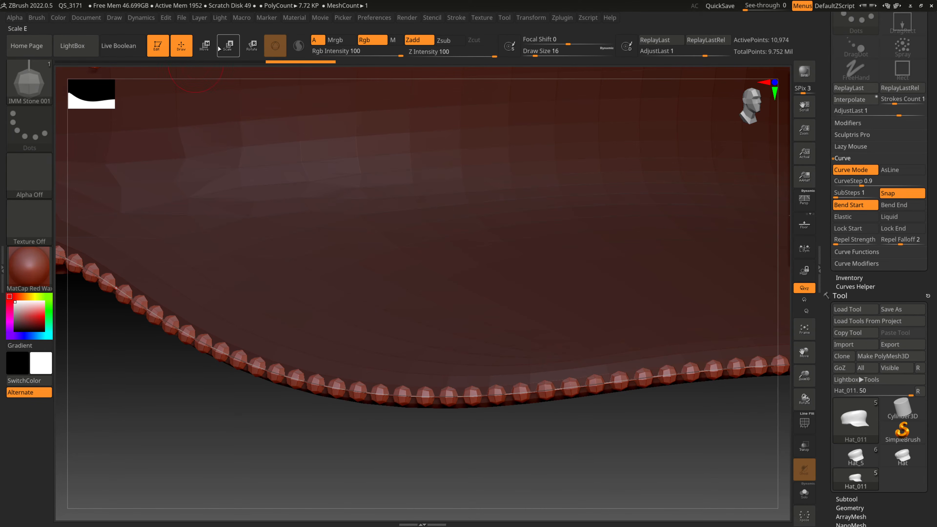
- Shift the resized bead strings slightly upward along Y with the Move gizmo placed on the brim's edge
{"action": "left_click", "coordinate": [207, 46]}
{"action": "left_click_drag", "start_coordinate": [610, 467], "coordinate": [615, 442]}
{"action": "left_click_drag", "start_coordinate": [804, 375], "coordinate": [810, 395]}
{"action": "left_click_drag", "start_coordinate": [557, 347], "coordinate": [558, 339]}
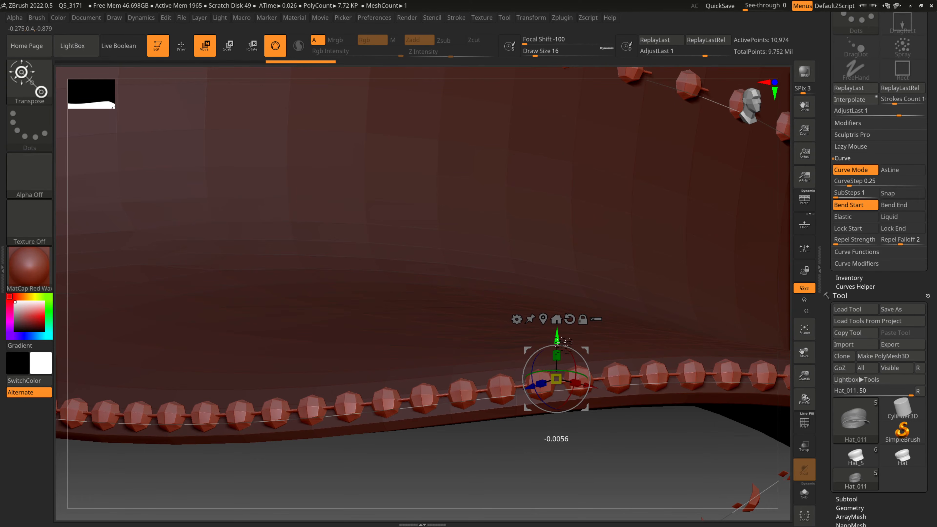
- Delete the framing curves from the hat while keeping the bead strings
{"action": "mouse_move", "coordinate": [804, 378]}
{"action": "left_mouse_down"}
{"action": "mouse_move", "coordinate": [804, 390]}
{"action": "mouse_move", "coordinate": [805, 367]}
{"action": "left_mouse_up"}
{"action": "left_click_drag", "start_coordinate": [719, 332], "coordinate": [739, 373]}
{"action": "left_click_drag", "start_coordinate": [805, 378], "coordinate": [739, 372]}
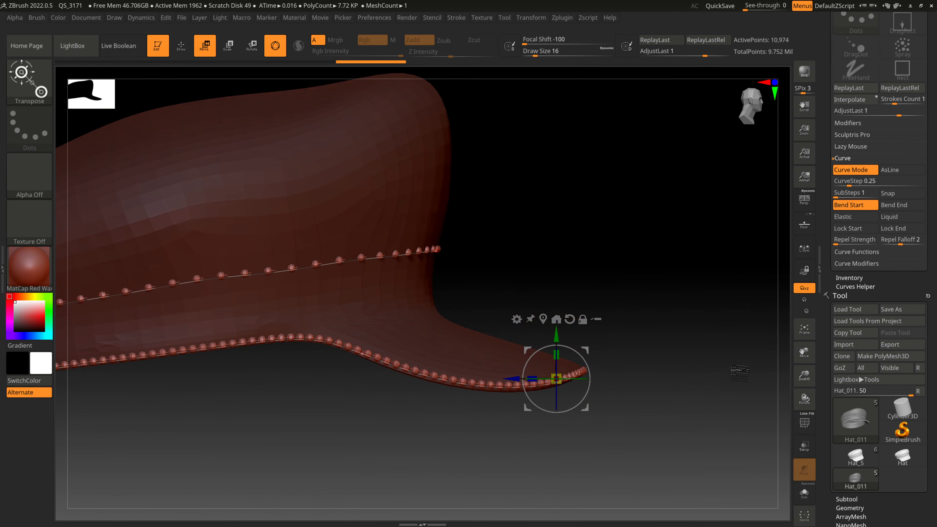
{"action": "left_click_drag", "start_coordinate": [805, 389], "coordinate": [672, 475]}
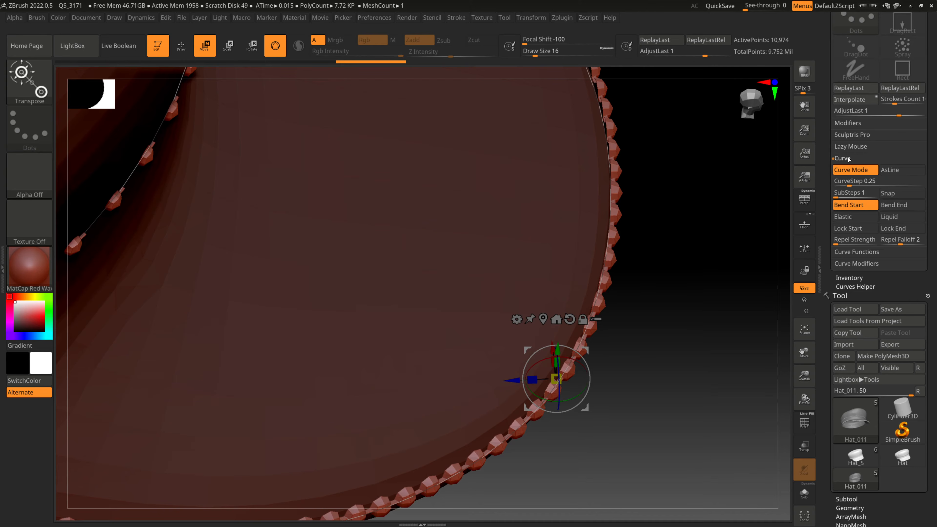
{"action": "left_click", "coordinate": [852, 252]}
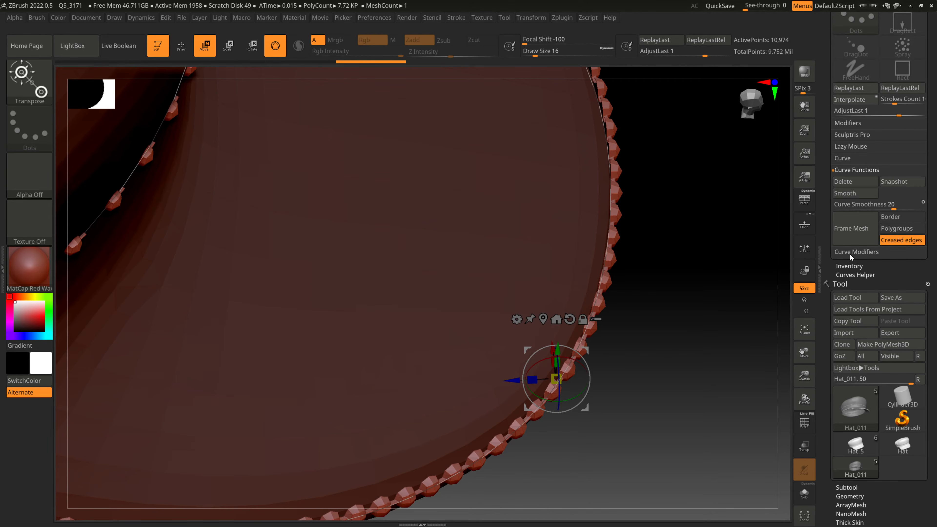
{"action": "left_click", "coordinate": [855, 193]}
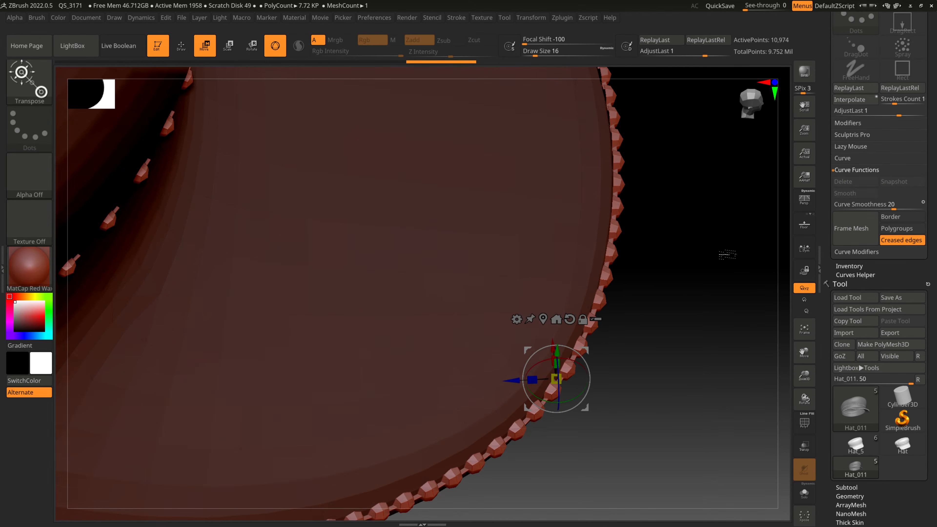
- Examine up close from above how the beads sit against the brim's edge, and view the whole hat
{"action": "left_click_drag", "start_coordinate": [804, 353], "coordinate": [690, 341]}
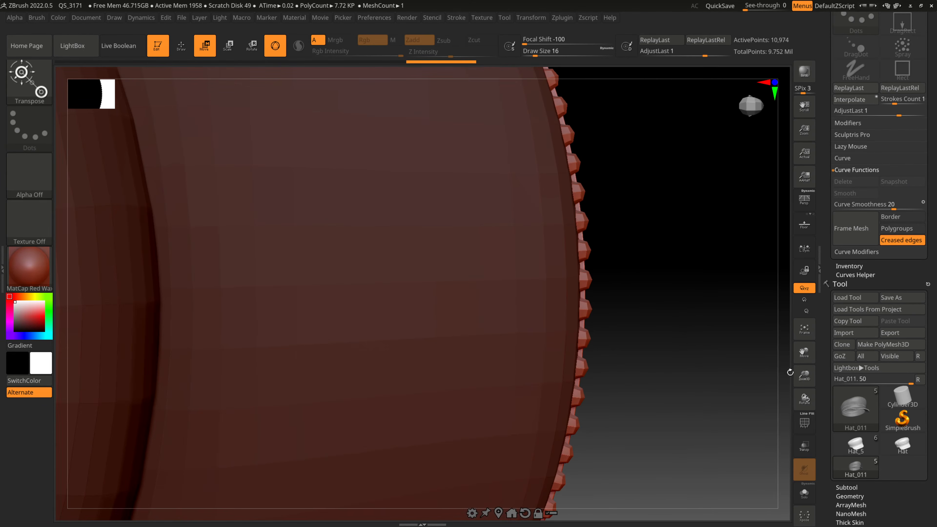
{"action": "left_click_drag", "start_coordinate": [800, 373], "coordinate": [782, 439]}
{"action": "mouse_move", "coordinate": [804, 375]}
{"action": "left_mouse_down"}
{"action": "mouse_move", "coordinate": [805, 399]}
{"action": "mouse_move", "coordinate": [807, 372]}
{"action": "mouse_move", "coordinate": [806, 387]}
{"action": "left_mouse_up"}
{"action": "left_click_drag", "start_coordinate": [806, 348], "coordinate": [611, 281]}
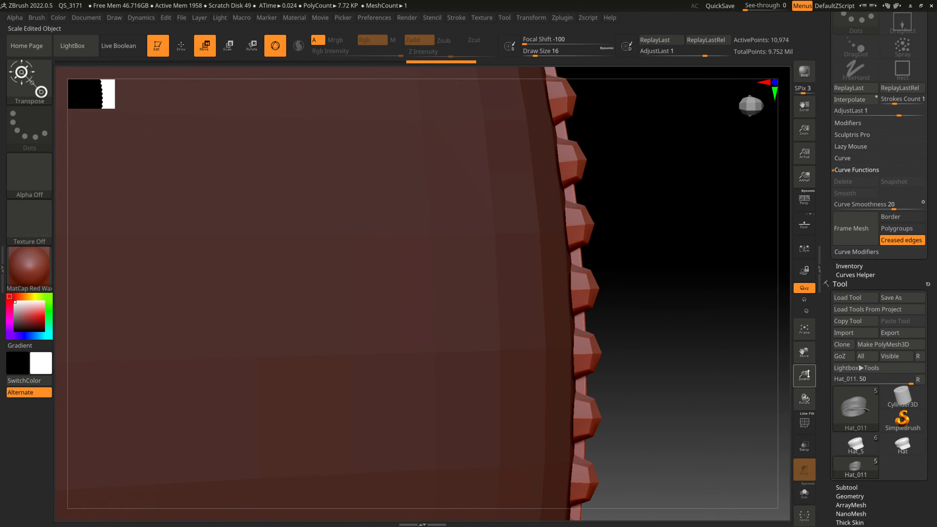
{"action": "left_click_drag", "start_coordinate": [804, 375], "coordinate": [665, 354]}
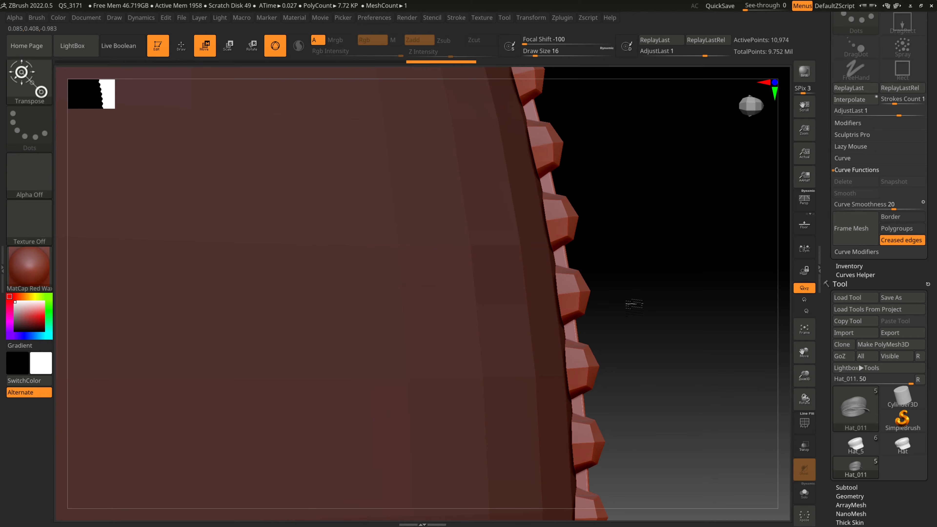
{"action": "mouse_move", "coordinate": [804, 383]}
{"action": "left_mouse_down"}
{"action": "mouse_move", "coordinate": [804, 369]}
{"action": "mouse_move", "coordinate": [806, 385]}
{"action": "left_mouse_up"}
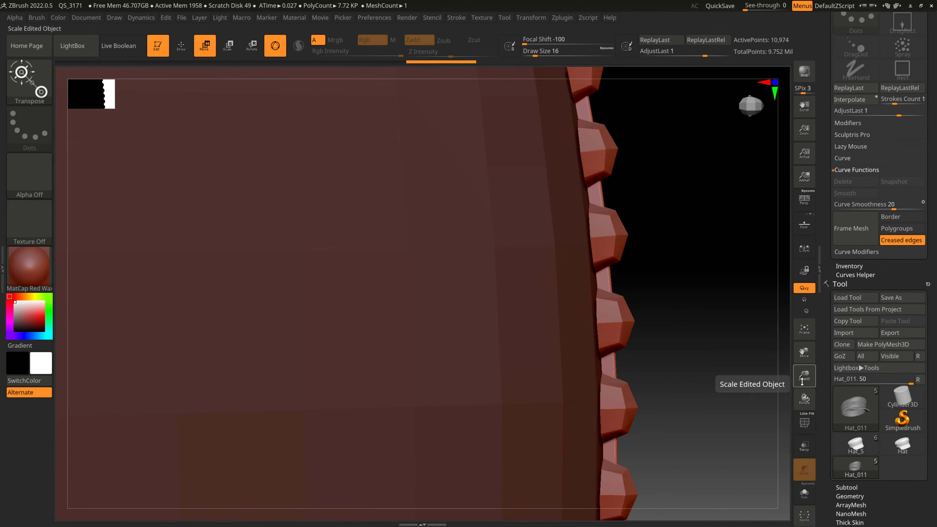
{"action": "mouse_move", "coordinate": [802, 375]}
{"action": "left_mouse_down"}
{"action": "mouse_move", "coordinate": [800, 343]}
{"action": "mouse_move", "coordinate": [803, 363]}
{"action": "left_mouse_up"}
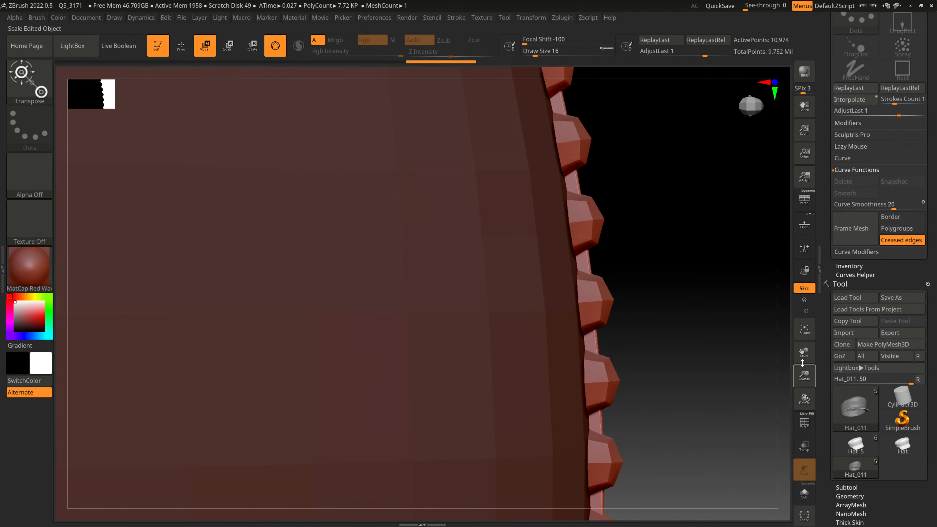
{"action": "left_click", "coordinate": [803, 329]}
{"action": "left_click_drag", "start_coordinate": [691, 478], "coordinate": [692, 401]}
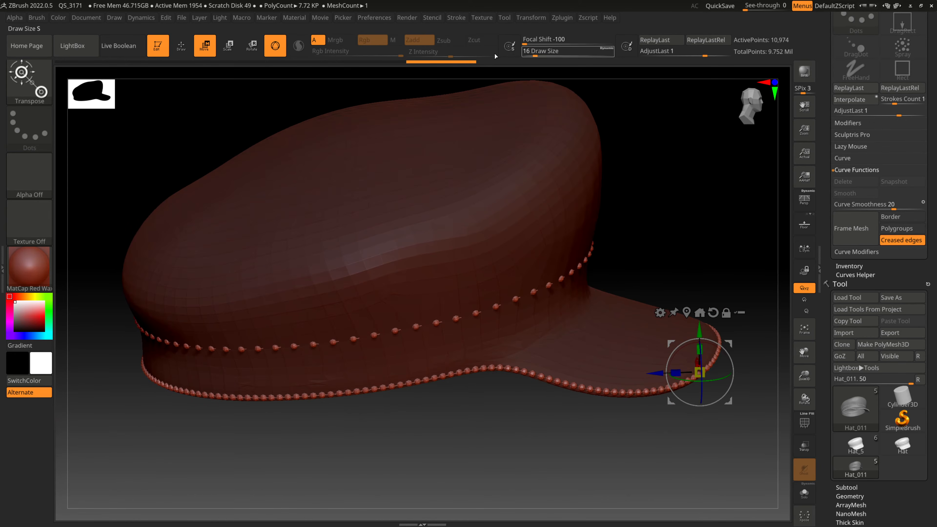
- Step back through the undo history to the hat with only its creased-edge curves and no beads
{"action": "left_click", "coordinate": [382, 62]}
{"action": "left_click", "coordinate": [309, 61]}
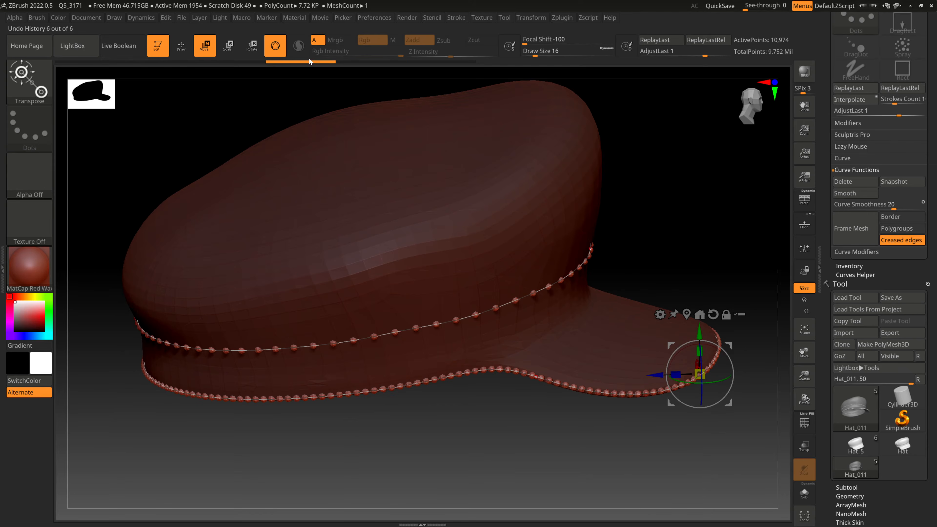
{"action": "left_click", "coordinate": [249, 61]}
{"action": "left_click_drag", "start_coordinate": [667, 456], "coordinate": [686, 417], "text": "alt"}
{"action": "left_click_drag", "start_coordinate": [804, 375], "coordinate": [801, 384]}
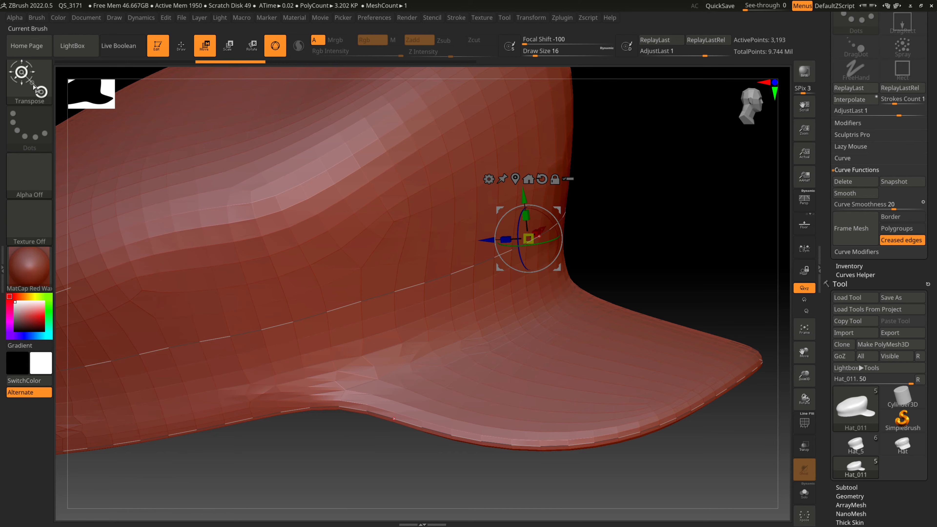
- Review the current brush's Modifiers and Depth settings, including the Brush Placement and Imbed options
{"action": "left_click", "coordinate": [441, 283]}
{"action": "left_click", "coordinate": [37, 19]}
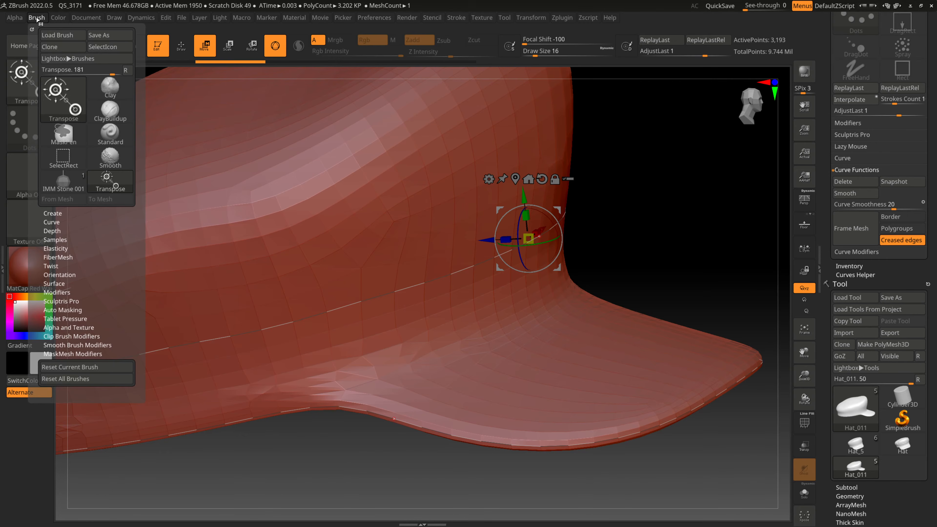
{"action": "left_click", "coordinate": [54, 292]}
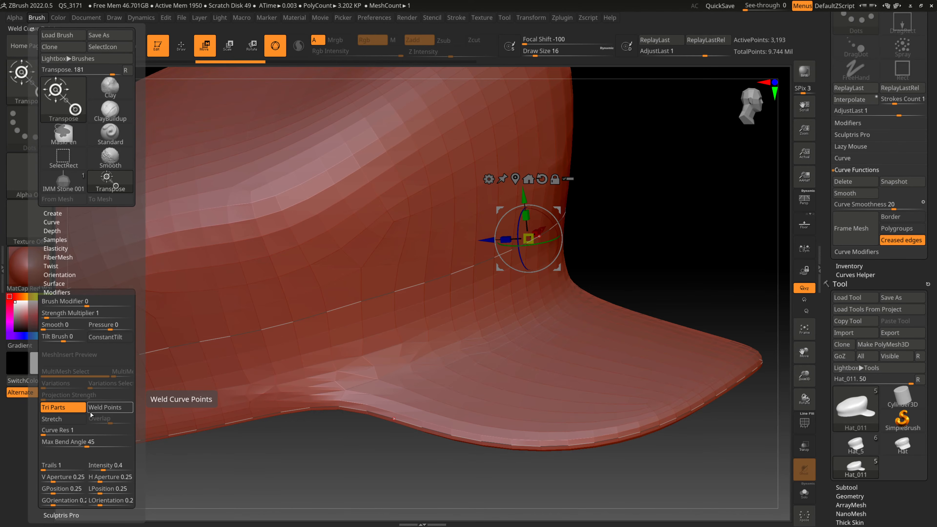
{"action": "left_click", "coordinate": [61, 293]}
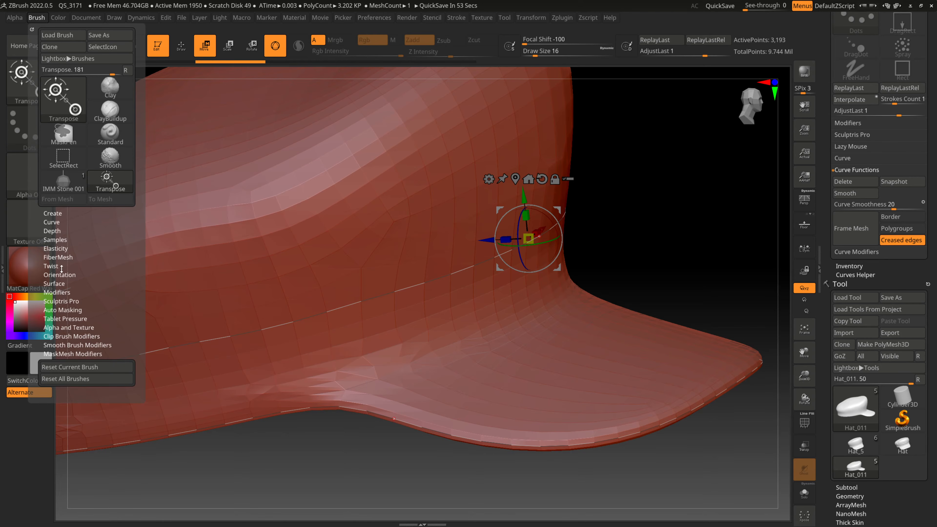
{"action": "left_click", "coordinate": [53, 231]}
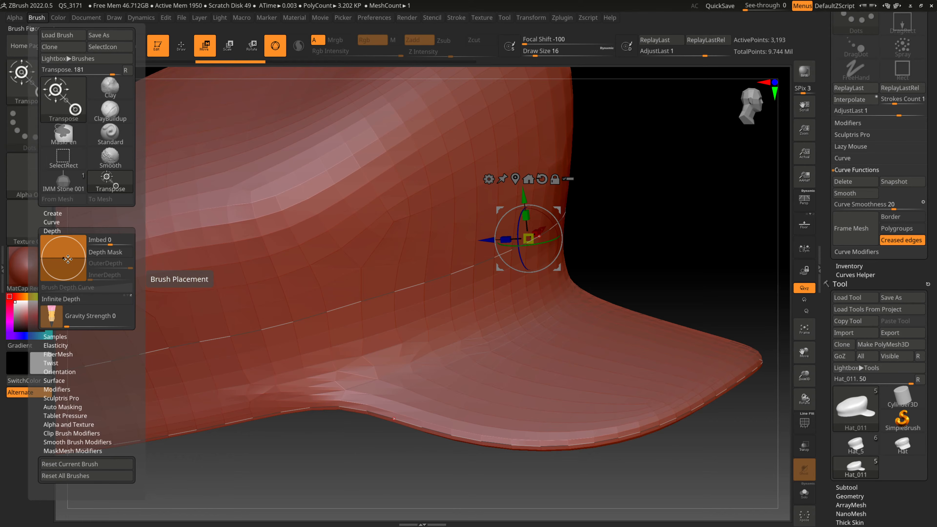
{"action": "left_click", "coordinate": [41, 18]}
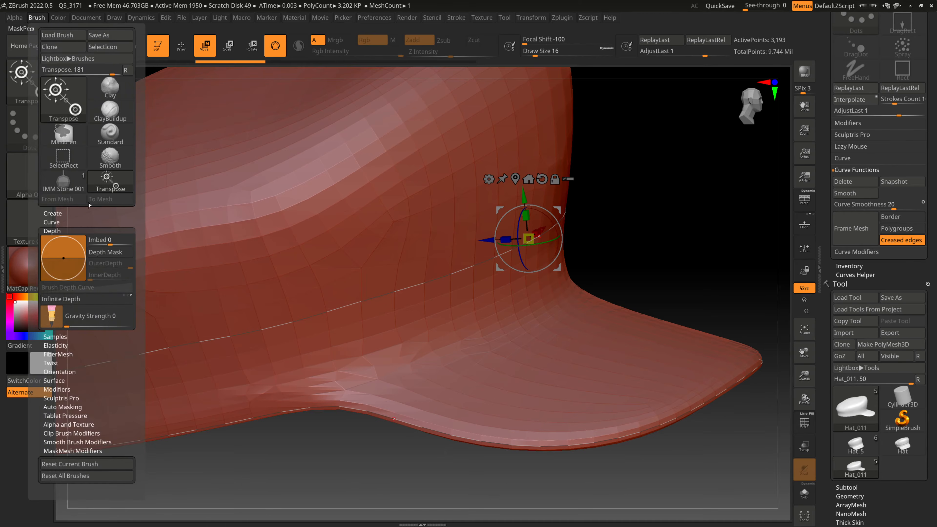
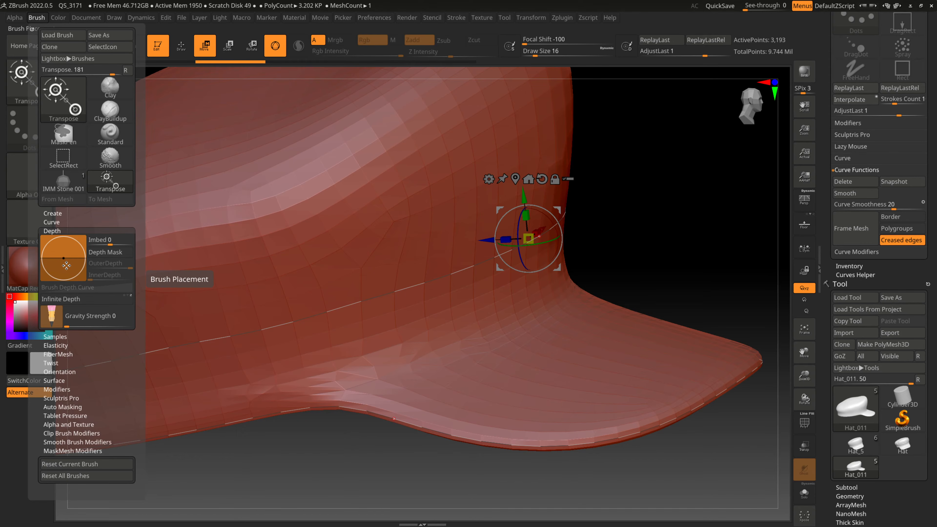
- Apply the IMM Stone 001 beads along the hat's band curve in Draw mode
{"action": "left_click_drag", "start_coordinate": [66, 266], "coordinate": [68, 254]}
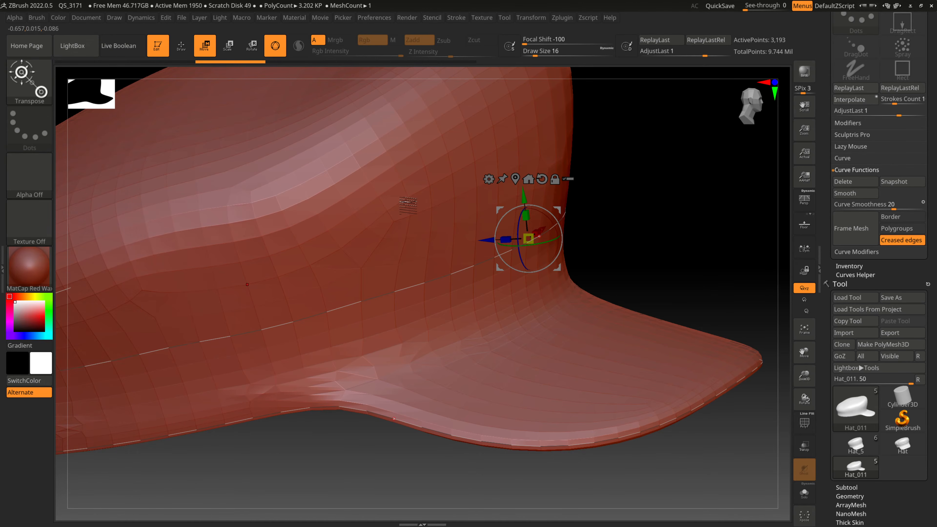
{"action": "key", "text": "q"}
{"action": "left_click", "coordinate": [392, 292]}
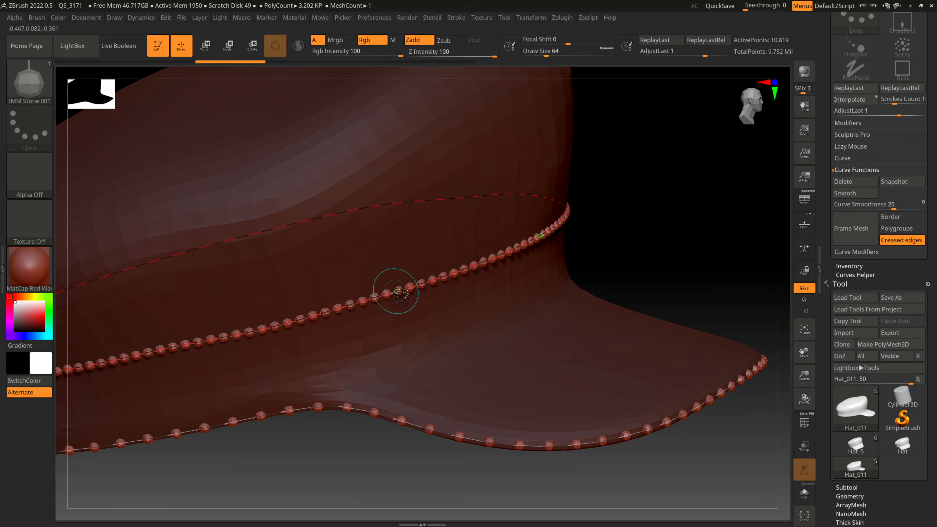
{"action": "mouse_move", "coordinate": [645, 254]}
{"action": "left_mouse_down"}
{"action": "mouse_move", "coordinate": [654, 263]}
{"action": "mouse_move", "coordinate": [647, 260]}
{"action": "left_mouse_up"}
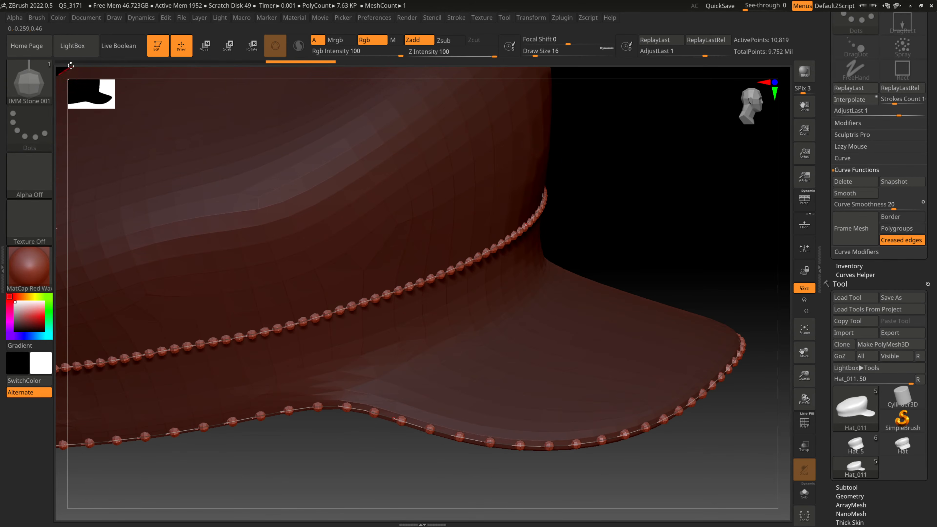
- Set the IMM Stone 001 brush's depth Imbed to -42
{"action": "left_click", "coordinate": [37, 17]}
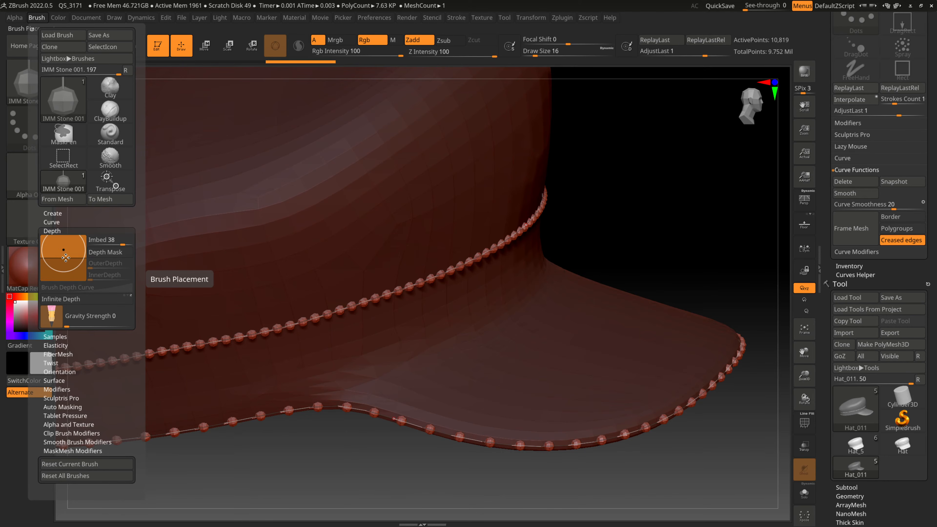
{"action": "left_click_drag", "start_coordinate": [64, 252], "coordinate": [65, 265]}
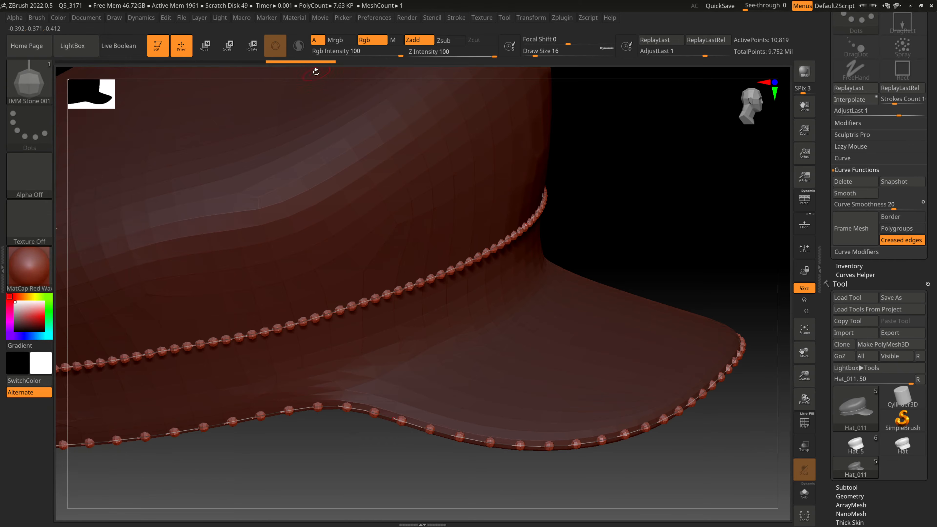
- Step back to the plain hat, frame its creased edges with curves again, and open the brush's Depth settings
{"action": "left_click_drag", "start_coordinate": [311, 62], "coordinate": [237, 63]}
{"action": "left_click", "coordinate": [179, 62]}
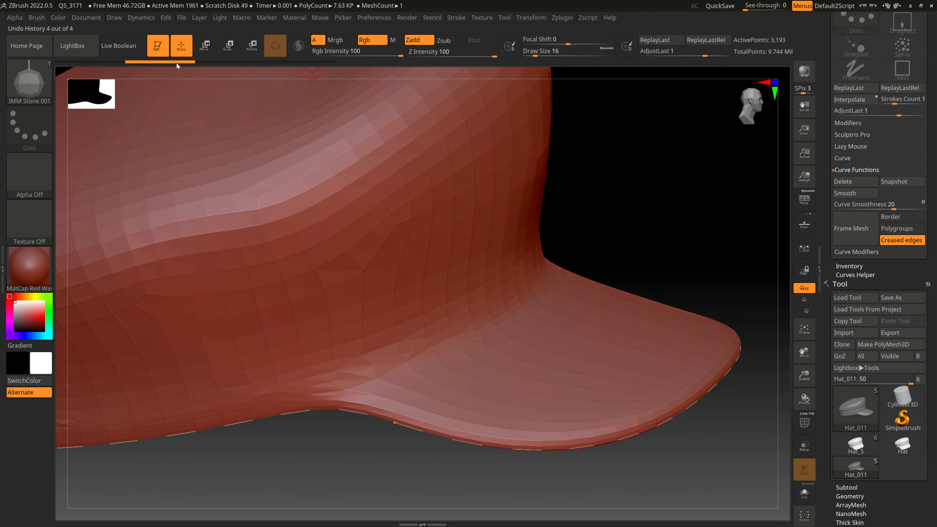
{"action": "left_click", "coordinate": [103, 63]}
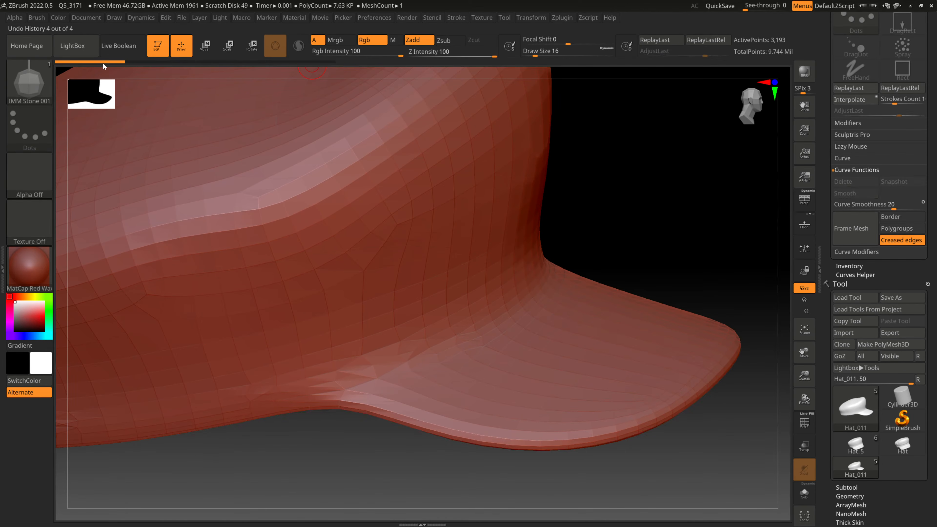
{"action": "left_click", "coordinate": [843, 235]}
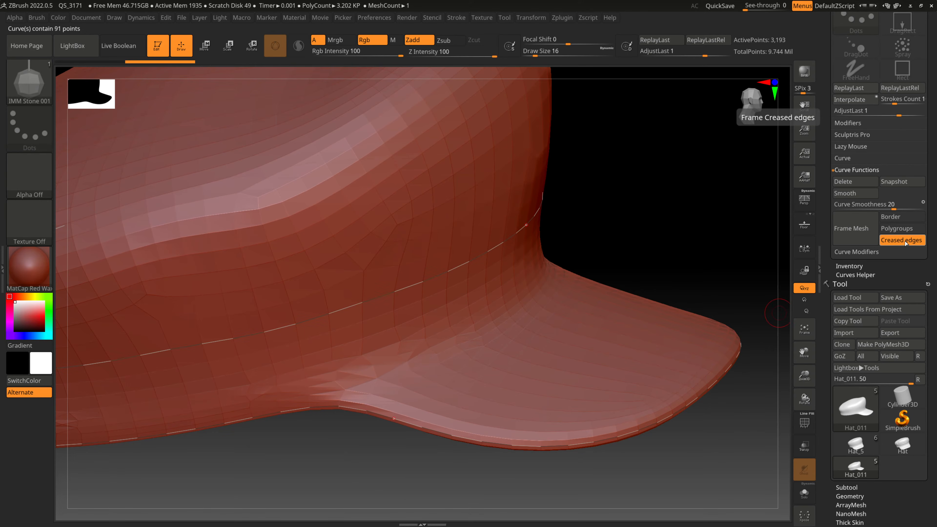
{"action": "left_click", "coordinate": [37, 17]}
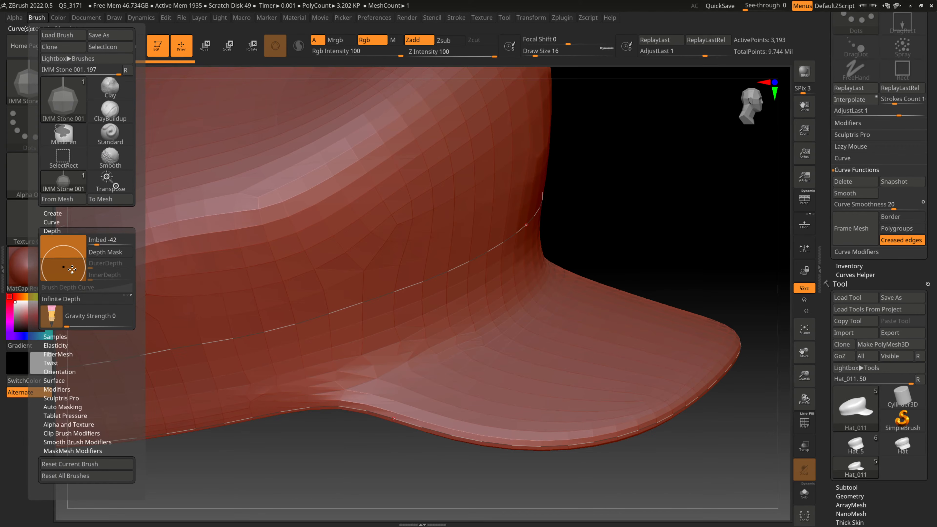
- Set the IMM Stone 001 brush's Imbed to -60 and apply the beads along the hat's band and border curves
{"action": "left_click_drag", "start_coordinate": [72, 270], "coordinate": [73, 272]}
{"action": "left_click", "coordinate": [395, 292]}
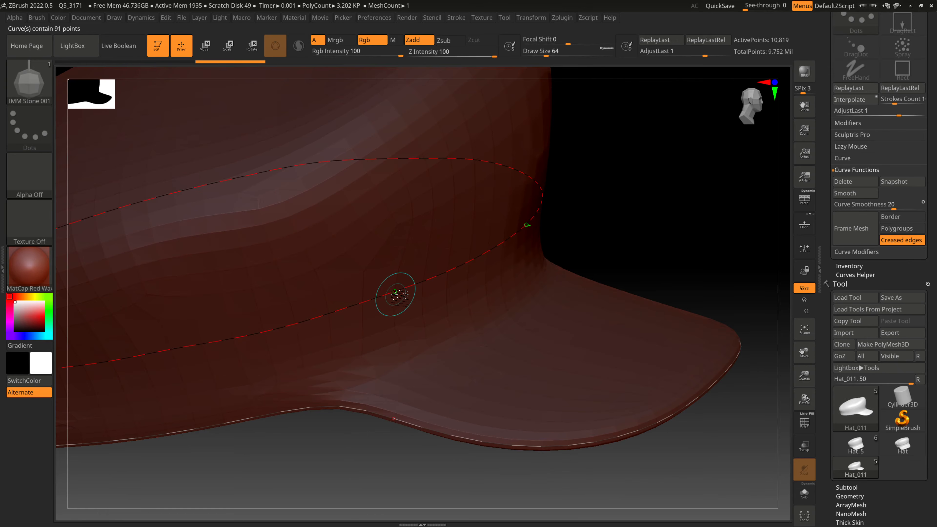
{"action": "left_click", "coordinate": [565, 449]}
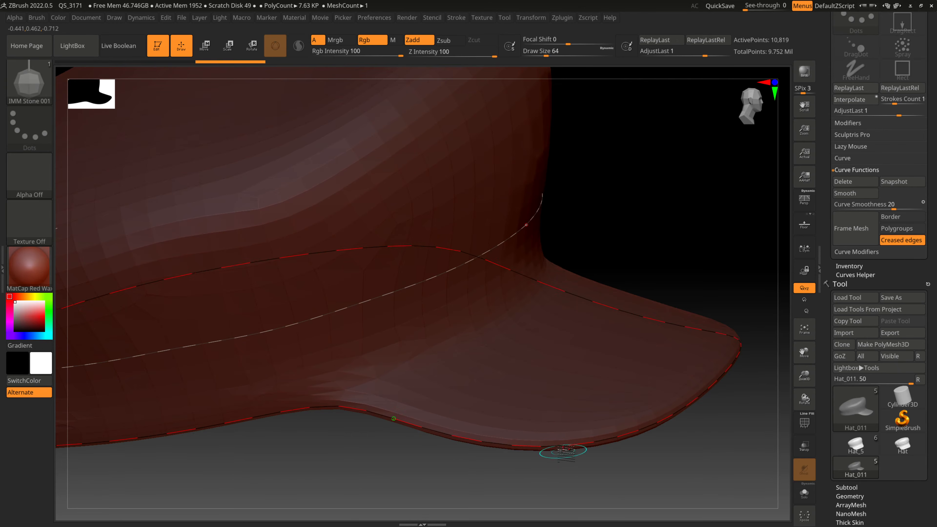
{"action": "left_click", "coordinate": [566, 449]}
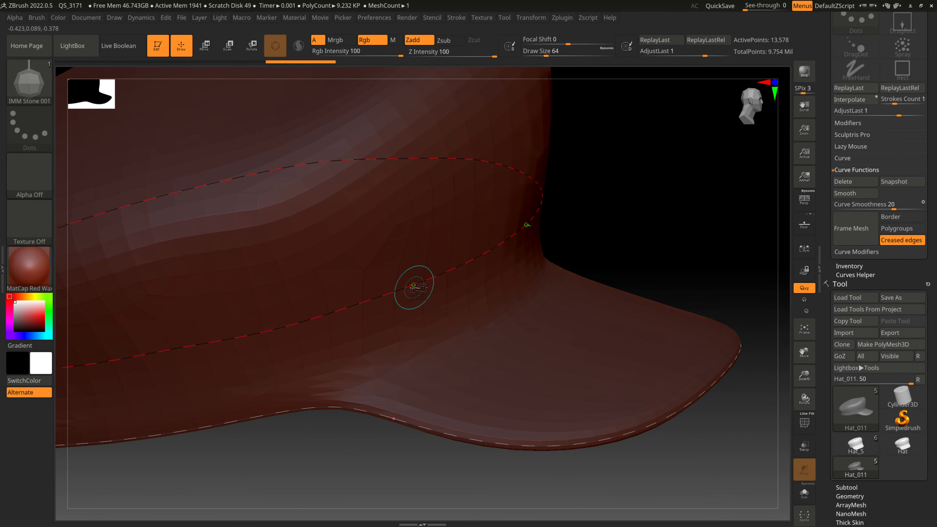
{"action": "left_click_drag", "start_coordinate": [347, 446], "coordinate": [424, 343]}
{"action": "left_click_drag", "start_coordinate": [805, 374], "coordinate": [808, 415]}
{"action": "left_click_drag", "start_coordinate": [546, 243], "coordinate": [540, 247]}
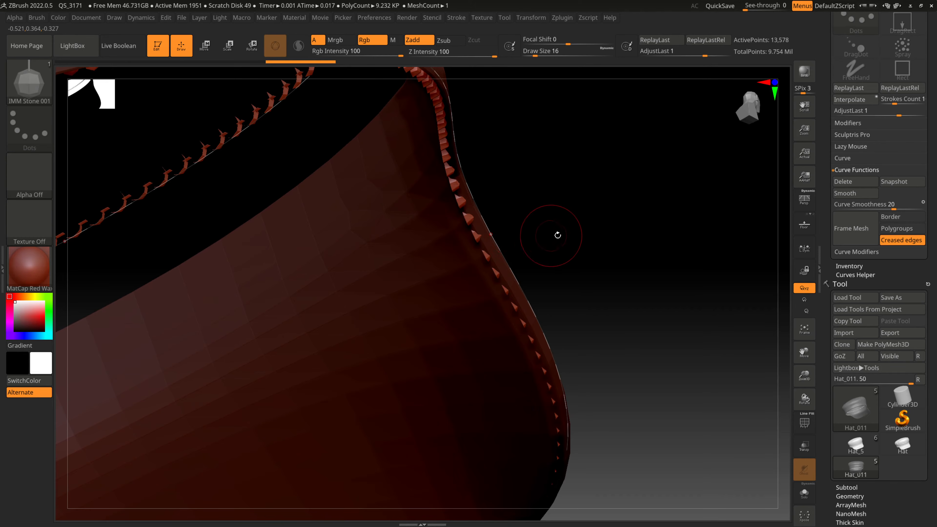
{"action": "mouse_move", "coordinate": [556, 235]}
{"action": "left_mouse_down"}
{"action": "mouse_move", "coordinate": [567, 238]}
{"action": "mouse_move", "coordinate": [558, 243]}
{"action": "left_mouse_up"}
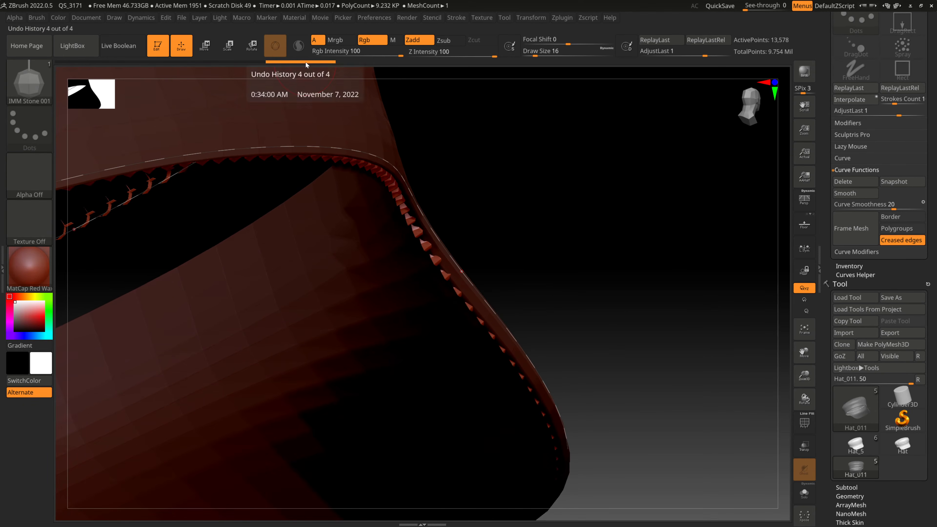
- Step back to the bare framed curves and set the brush's depth Imbed to -5
{"action": "left_click", "coordinate": [183, 65]}
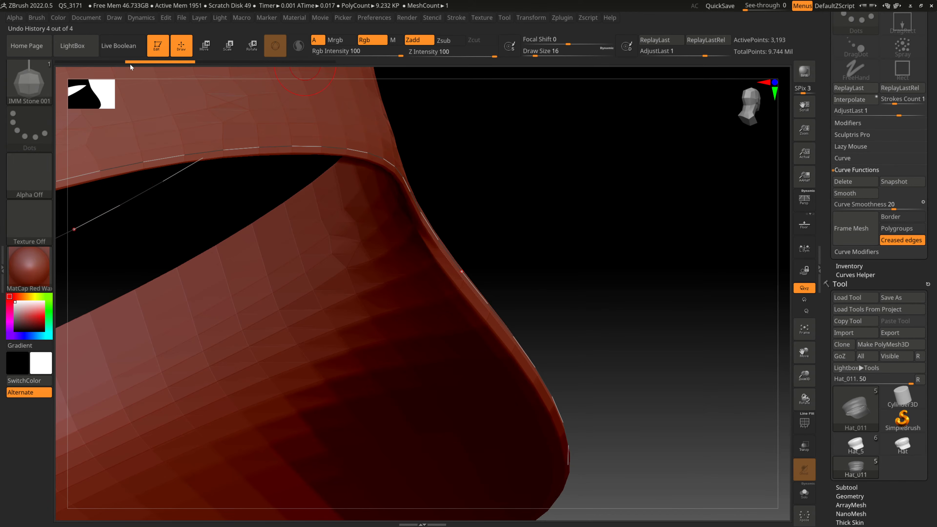
{"action": "mouse_move", "coordinate": [130, 65]}
{"action": "left_mouse_down"}
{"action": "mouse_move", "coordinate": [112, 64]}
{"action": "mouse_move", "coordinate": [133, 65]}
{"action": "left_mouse_up"}
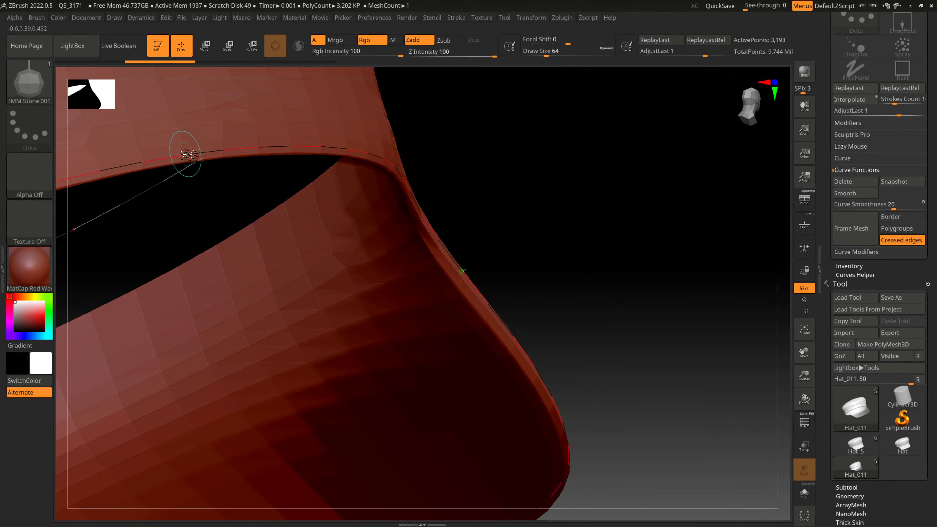
{"action": "left_click", "coordinate": [37, 19]}
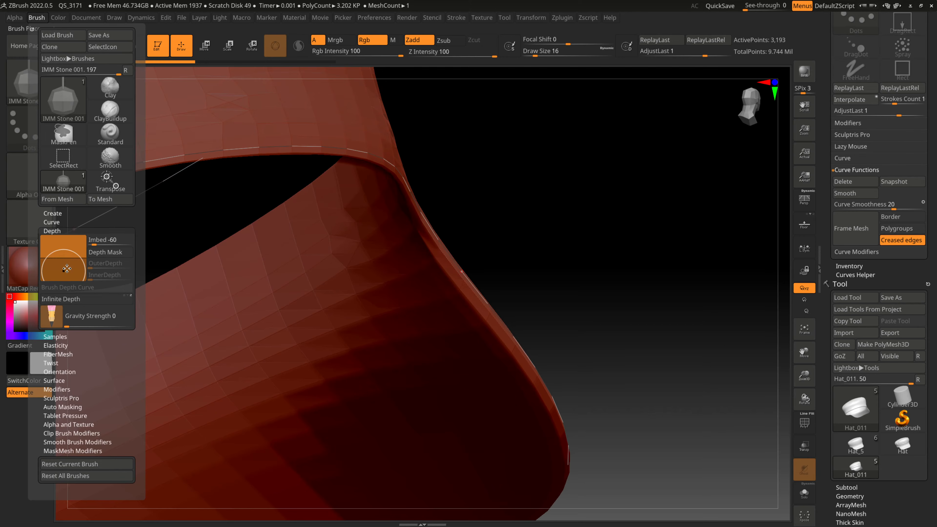
{"action": "left_click", "coordinate": [105, 241]}
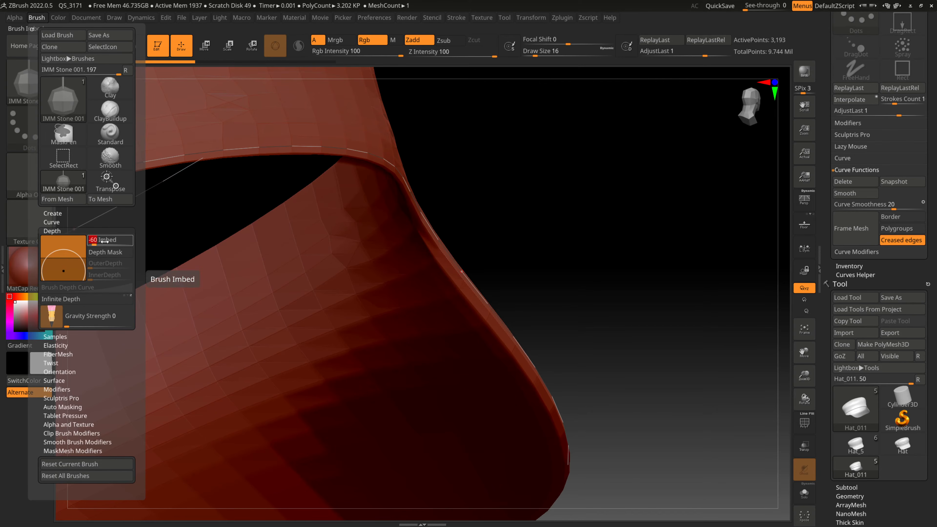
{"action": "type", "text": "-5"}
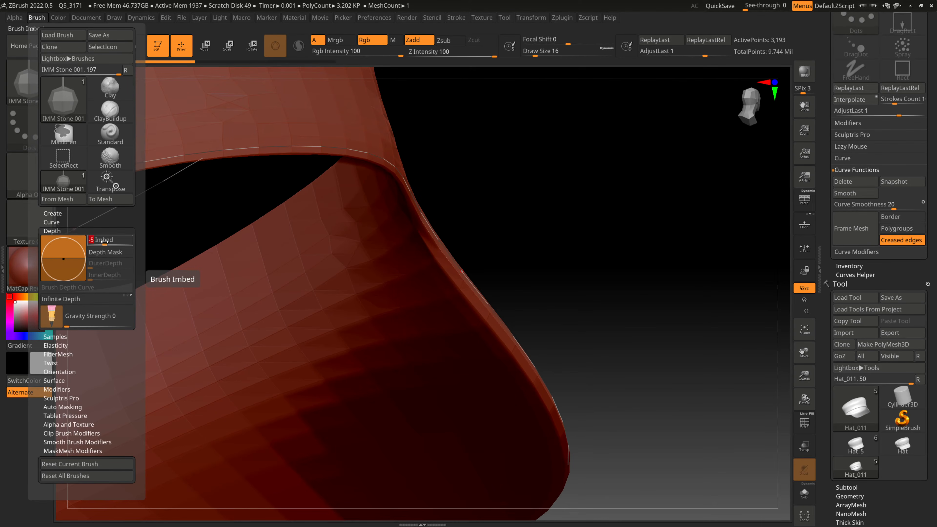
{"action": "key", "text": "Return"}
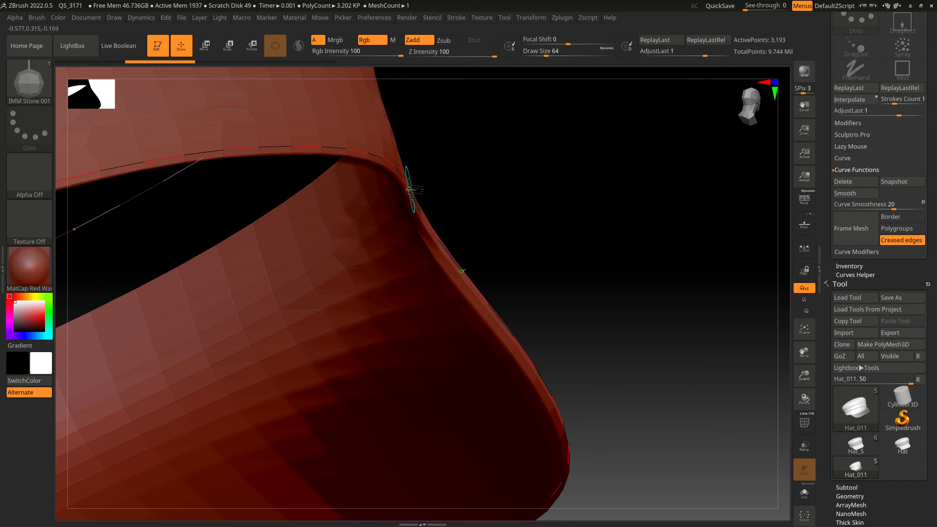
- Apply the stone beads along the hat's border curve and inspect how they sit on the brim's edge
{"action": "left_click", "coordinate": [410, 189]}
{"action": "left_click_drag", "start_coordinate": [590, 216], "coordinate": [575, 247]}
{"action": "left_click_drag", "start_coordinate": [805, 353], "coordinate": [575, 382]}
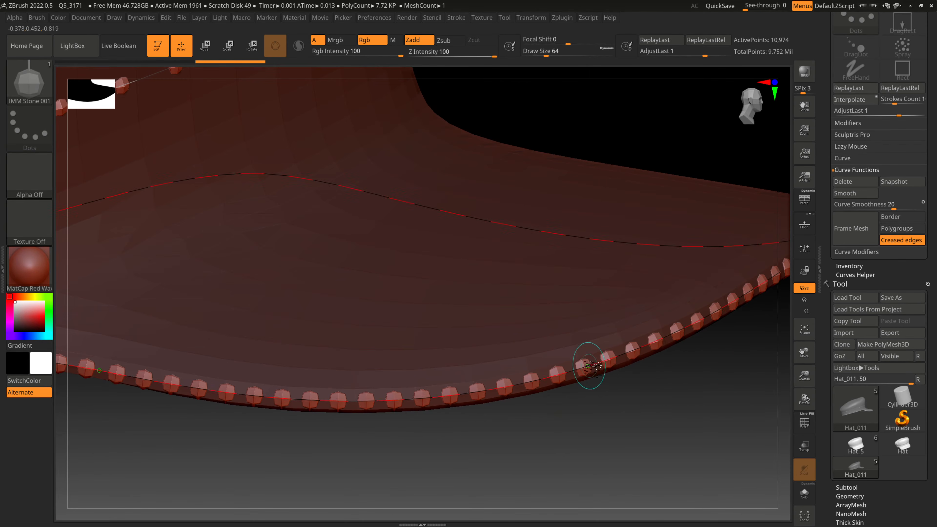
{"action": "left_click_drag", "start_coordinate": [804, 396], "coordinate": [801, 391]}
{"action": "left_click_drag", "start_coordinate": [804, 353], "coordinate": [520, 335]}
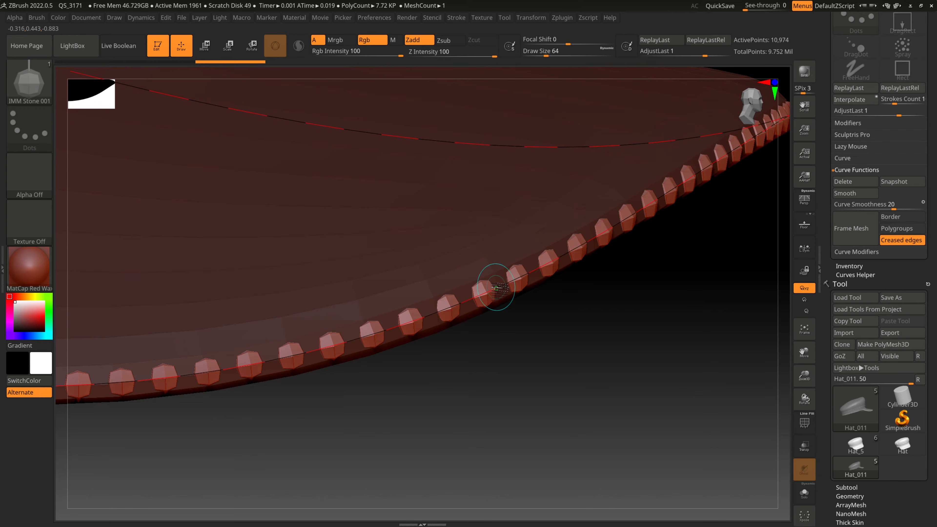
{"action": "left_click_drag", "start_coordinate": [485, 356], "coordinate": [498, 372]}
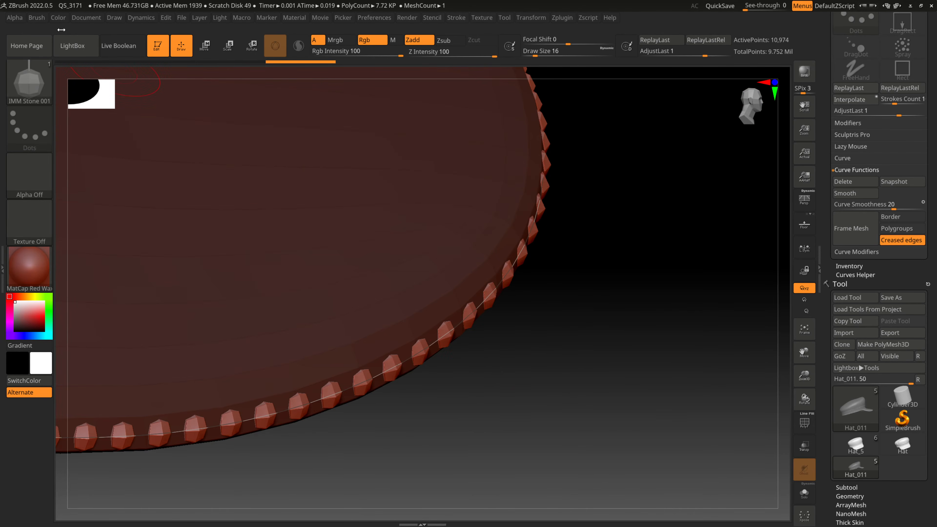
- Set the brush's depth Imbed to -1 and reapply the beads along the brim's border curve
{"action": "left_click", "coordinate": [37, 19]}
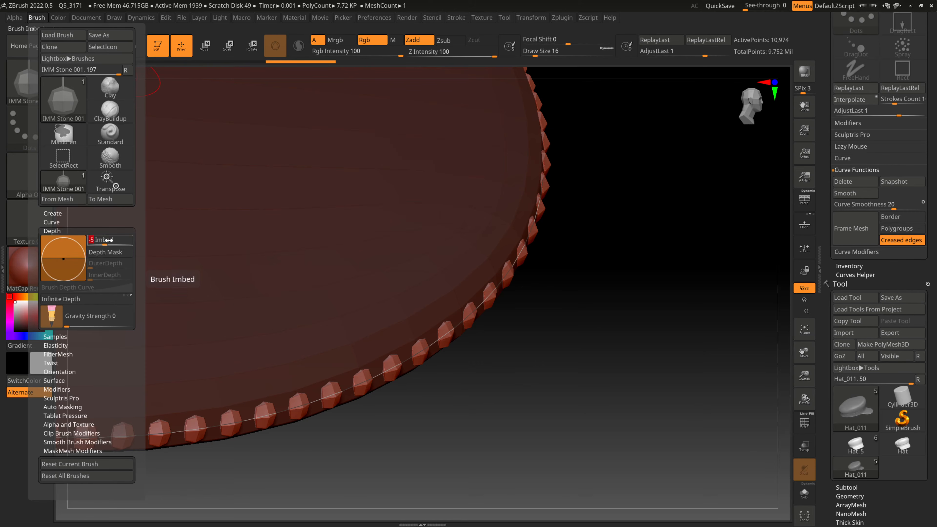
{"action": "left_click_drag", "start_coordinate": [110, 240], "coordinate": [103, 240]}
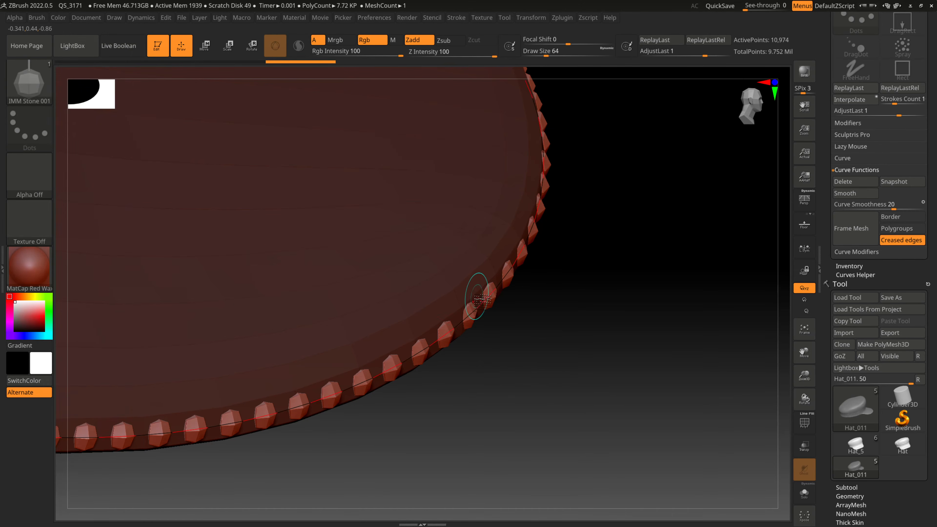
{"action": "left_click", "coordinate": [478, 314]}
{"action": "key", "text": "ctrl+z"}
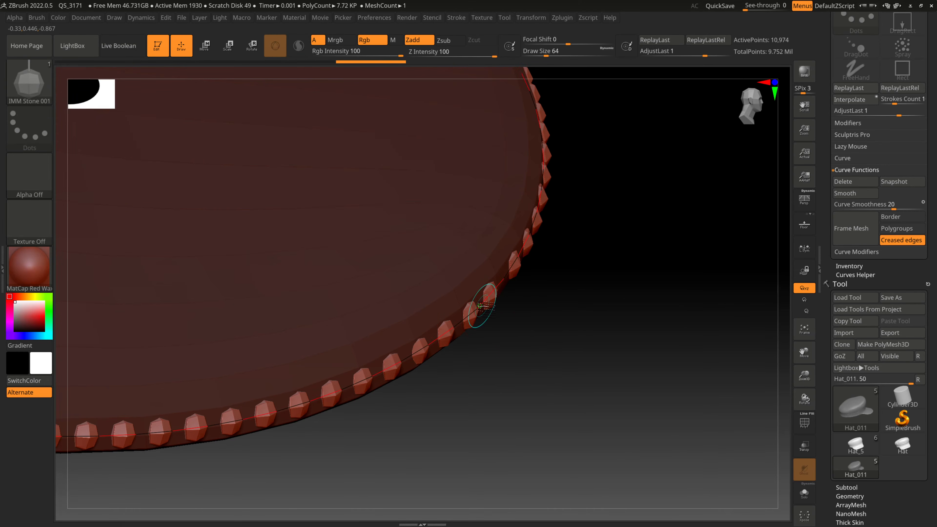
{"action": "left_click_drag", "start_coordinate": [518, 345], "coordinate": [491, 328]}
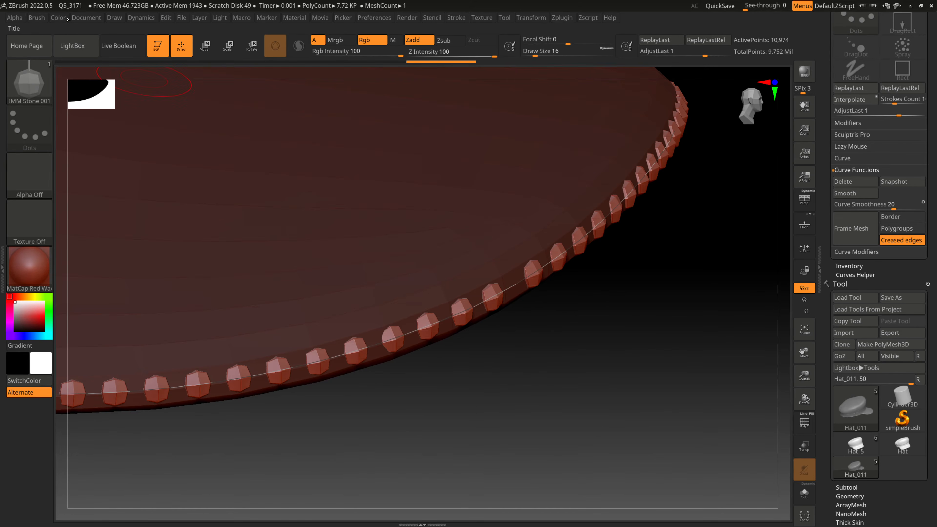
- Try a fractional depth Imbed of -0.5 for the IMM Stone 001 brush
{"action": "left_click", "coordinate": [39, 19]}
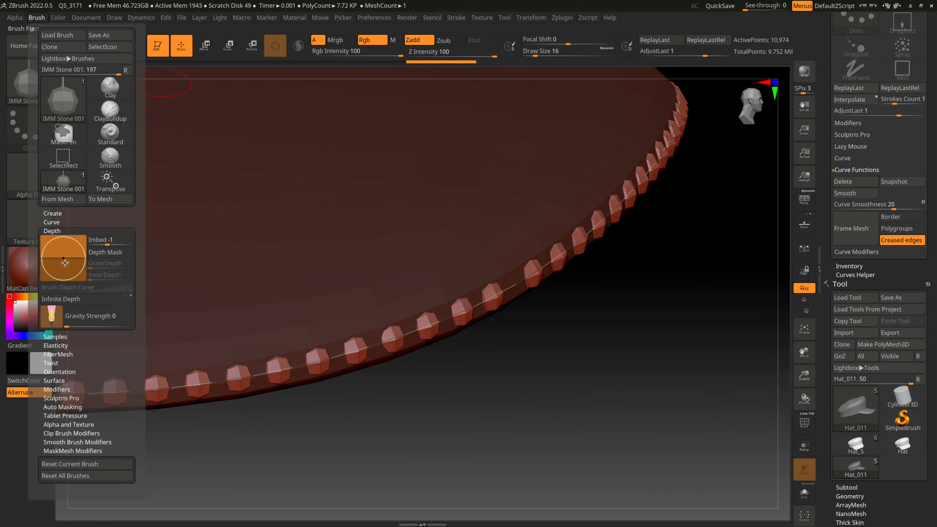
{"action": "left_click", "coordinate": [105, 243]}
{"action": "type", "text": "-0.5"}
{"action": "key", "text": "Return"}
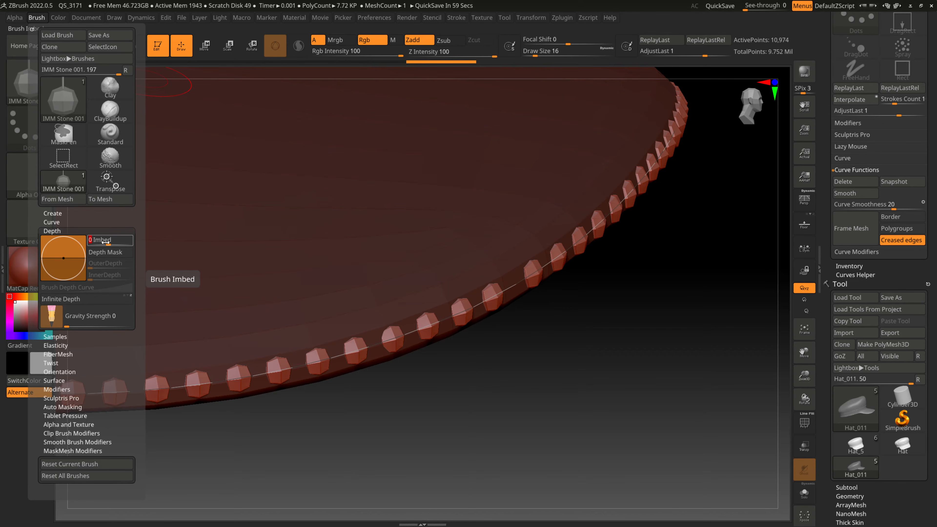
{"action": "type", "text": "-0.0"}
{"action": "key", "text": "Return"}
{"action": "key", "text": "ctrl+shift+z"}
{"action": "key", "text": "ctrl+shift+z"}
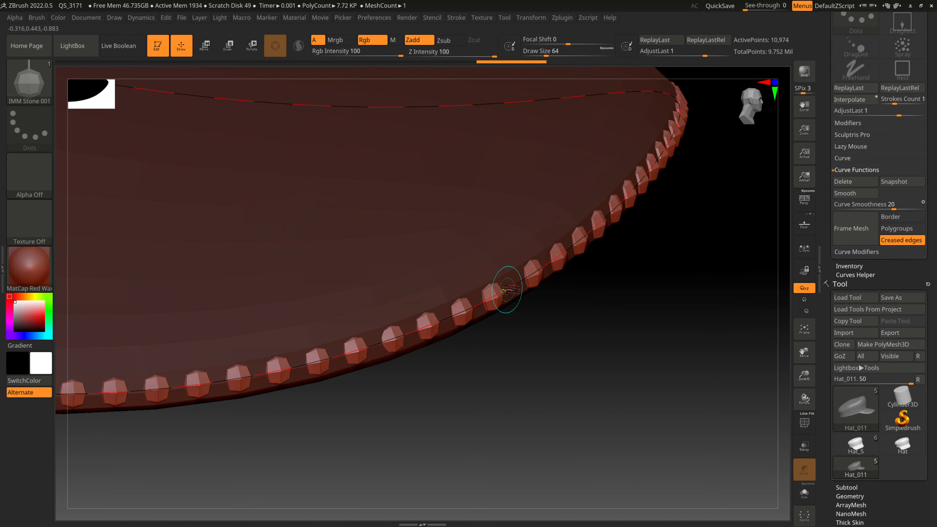
- Return to the plain hat, frame its creased edges again, and apply the beads along the border and band curves
{"action": "left_click_drag", "start_coordinate": [546, 61], "coordinate": [100, 63]}
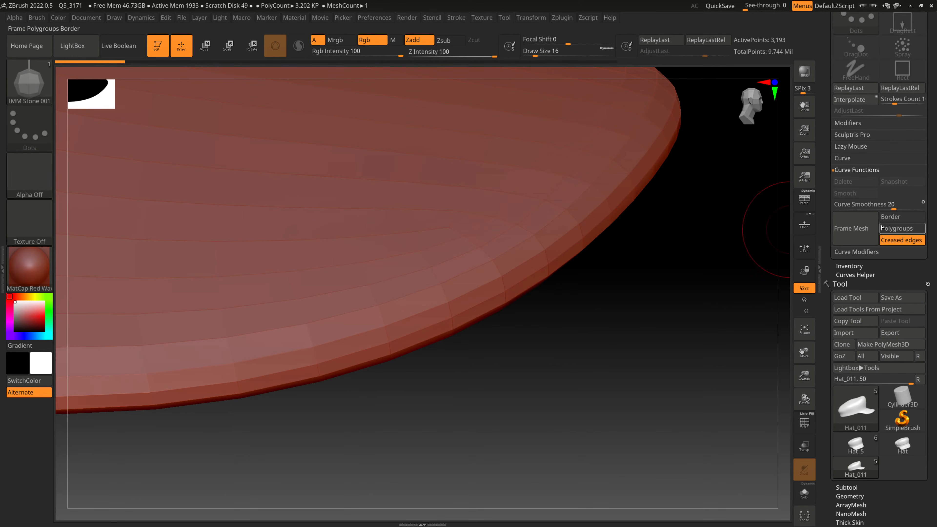
{"action": "left_click", "coordinate": [848, 228]}
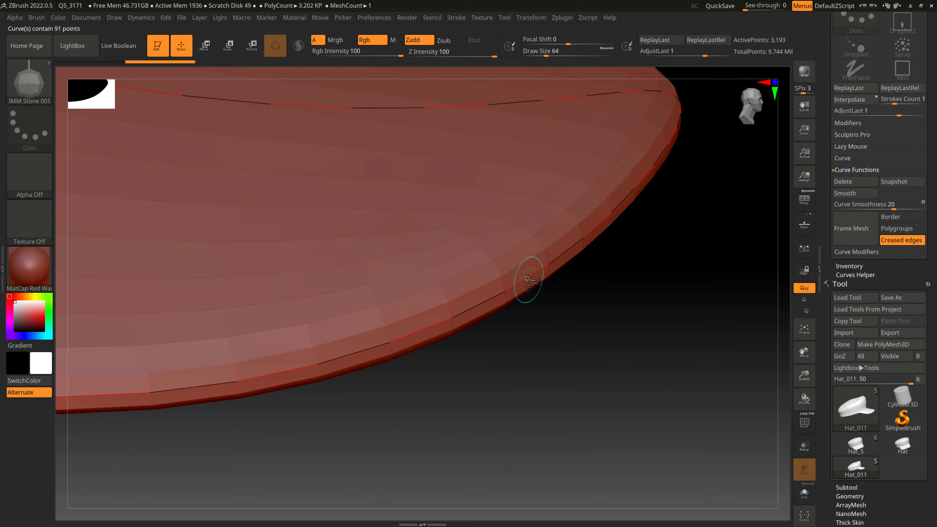
{"action": "left_click", "coordinate": [529, 282]}
{"action": "left_click_drag", "start_coordinate": [529, 281], "coordinate": [576, 351]}
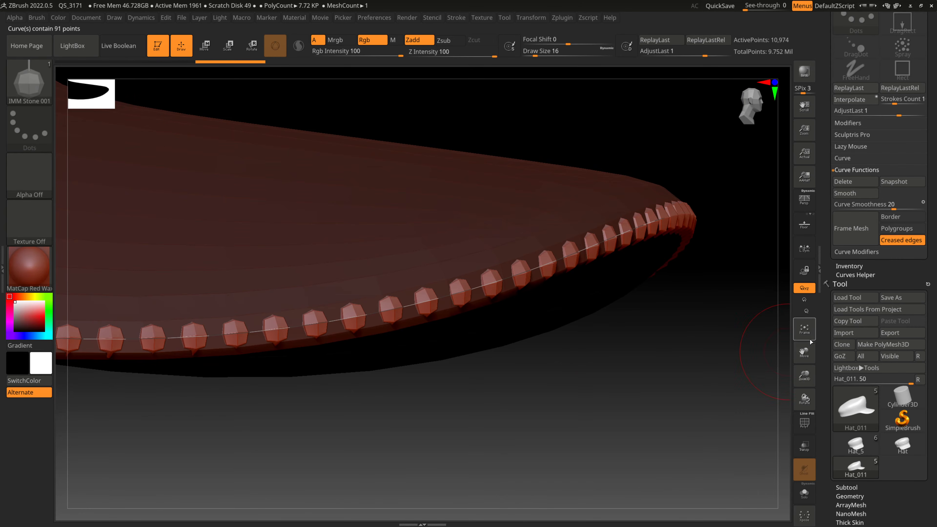
{"action": "left_click_drag", "start_coordinate": [806, 377], "coordinate": [802, 333]}
{"action": "left_click_drag", "start_coordinate": [223, 115], "coordinate": [227, 116]}
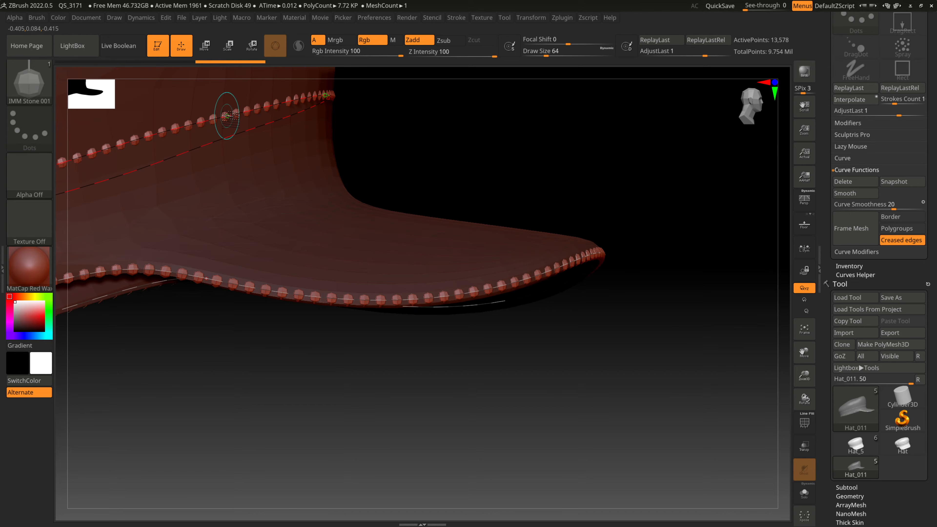
{"action": "mouse_move", "coordinate": [238, 345]}
{"action": "left_mouse_down"}
{"action": "mouse_move", "coordinate": [240, 389]}
{"action": "mouse_move", "coordinate": [225, 363]}
{"action": "left_mouse_up"}
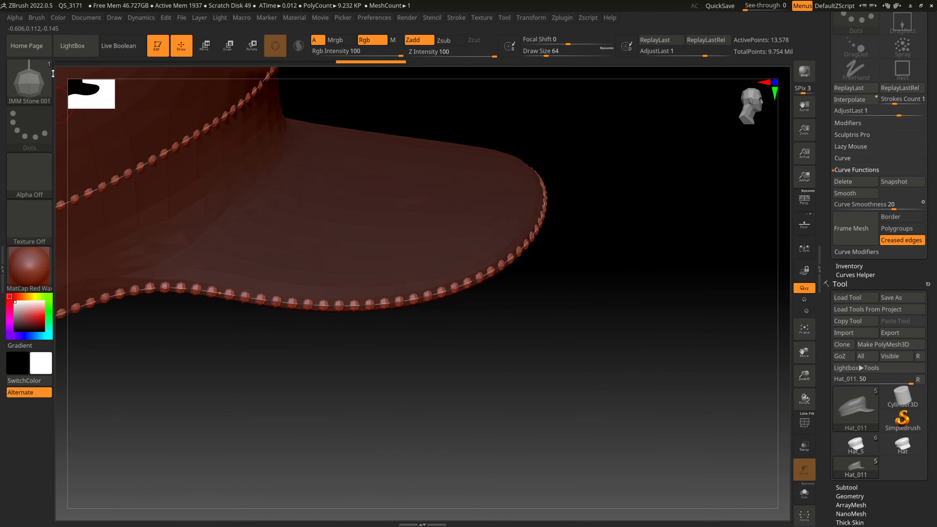
- Set the IMM Stone 001 brush's depth Imbed to 0
{"action": "left_click", "coordinate": [36, 18]}
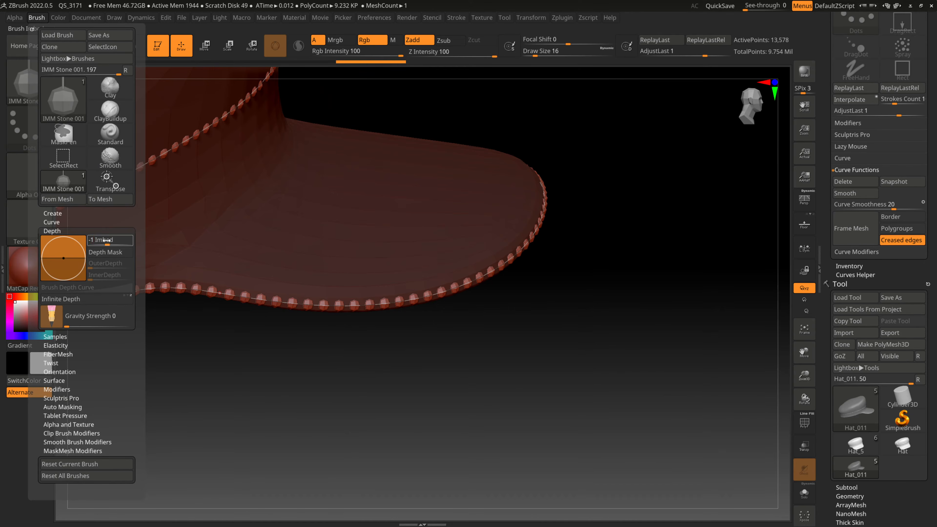
{"action": "left_click", "coordinate": [106, 240]}
{"action": "type", "text": "0"}
{"action": "key", "text": "Return"}
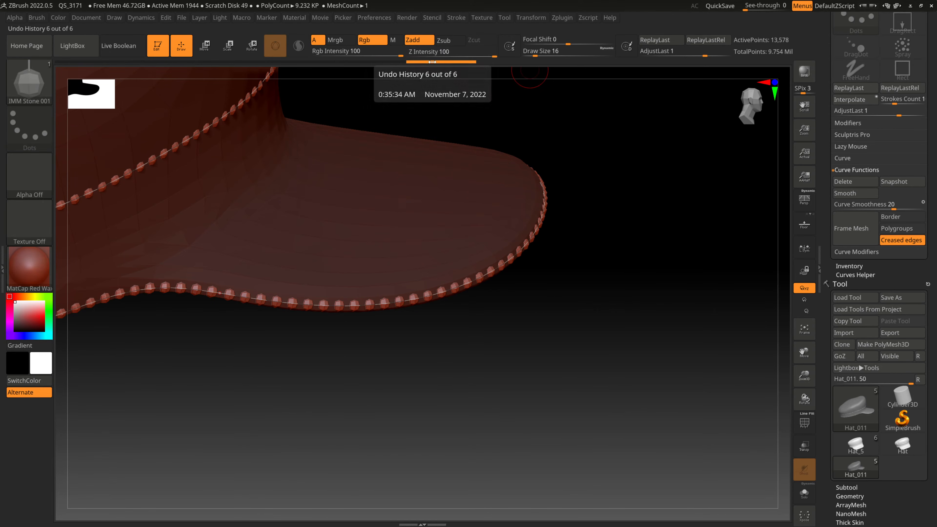
- Step back to the bare curves and apply the stone beads along the hat's band and border
{"action": "left_click_drag", "start_coordinate": [441, 62], "coordinate": [188, 65]}
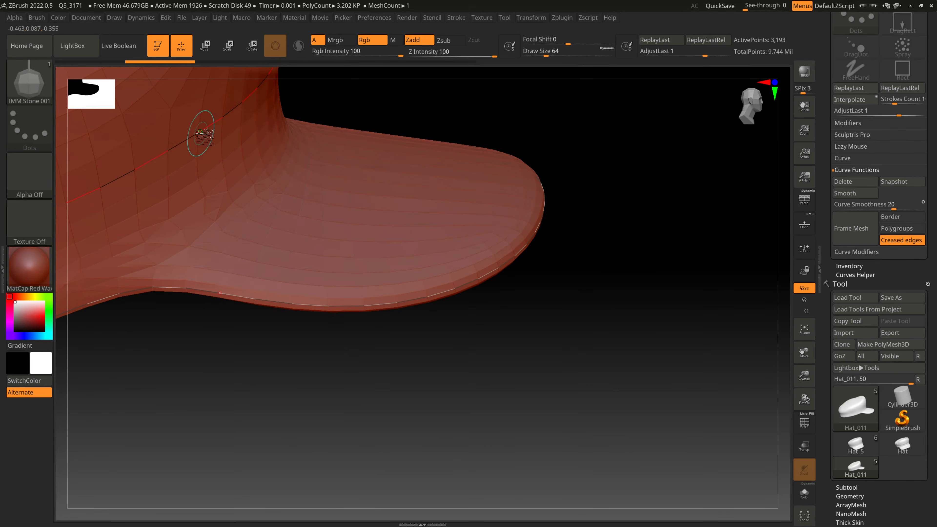
{"action": "left_click", "coordinate": [201, 132]}
{"action": "left_click_drag", "start_coordinate": [447, 399], "coordinate": [425, 336]}
{"action": "left_click", "coordinate": [439, 253]}
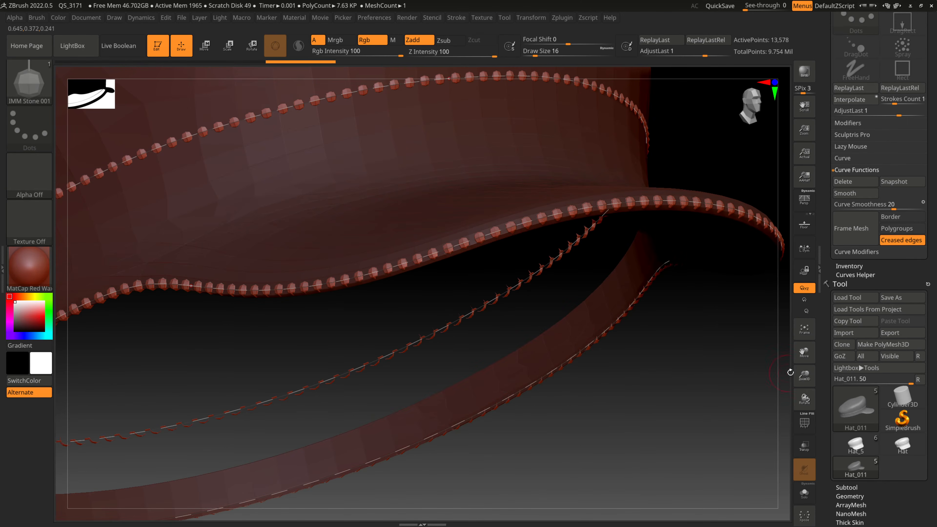
{"action": "left_click_drag", "start_coordinate": [805, 377], "coordinate": [663, 423]}
{"action": "mouse_move", "coordinate": [665, 187]}
{"action": "left_mouse_down"}
{"action": "mouse_move", "coordinate": [662, 218]}
{"action": "mouse_move", "coordinate": [662, 179]}
{"action": "mouse_move", "coordinate": [675, 200]}
{"action": "left_mouse_up"}
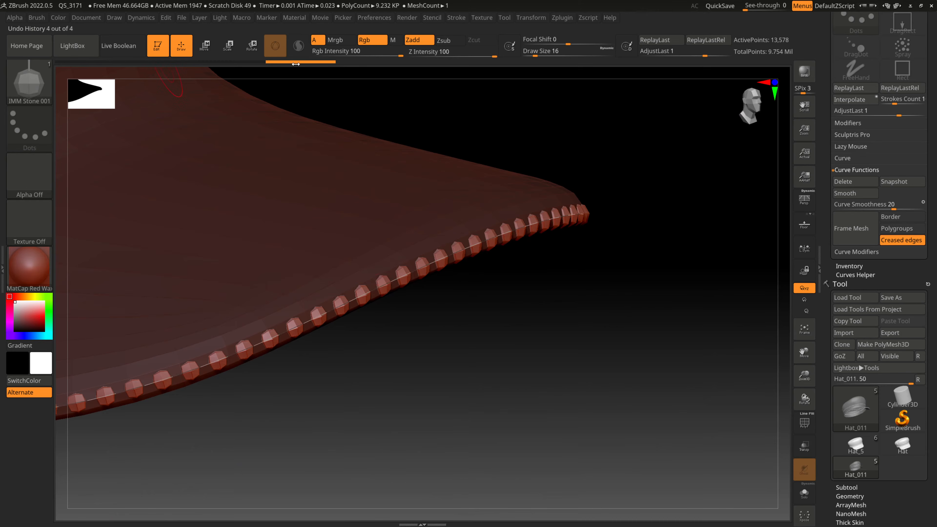
- Return to the plain hat, reframe its creased edges with curves, and apply the stone beads along the brim's border curve
{"action": "left_click_drag", "start_coordinate": [274, 64], "coordinate": [85, 64]}
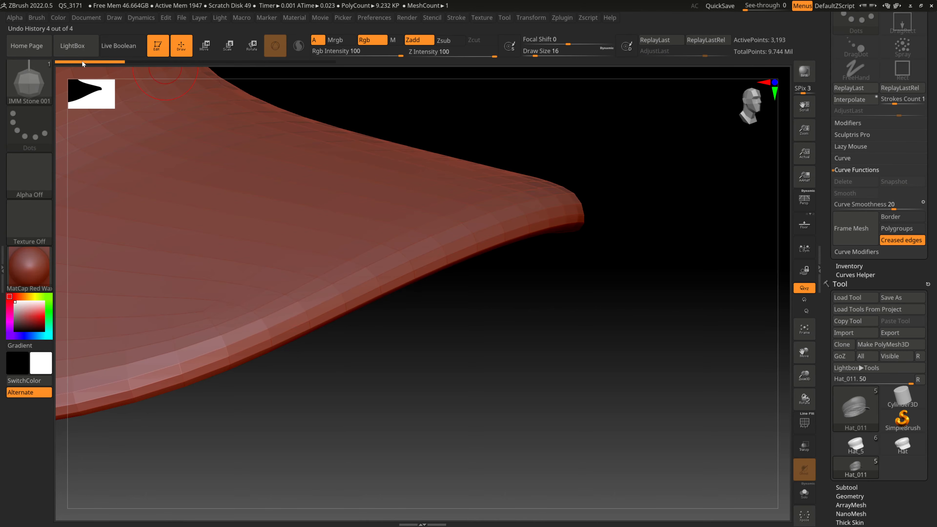
{"action": "left_click", "coordinate": [854, 225]}
{"action": "left_click", "coordinate": [43, 18]}
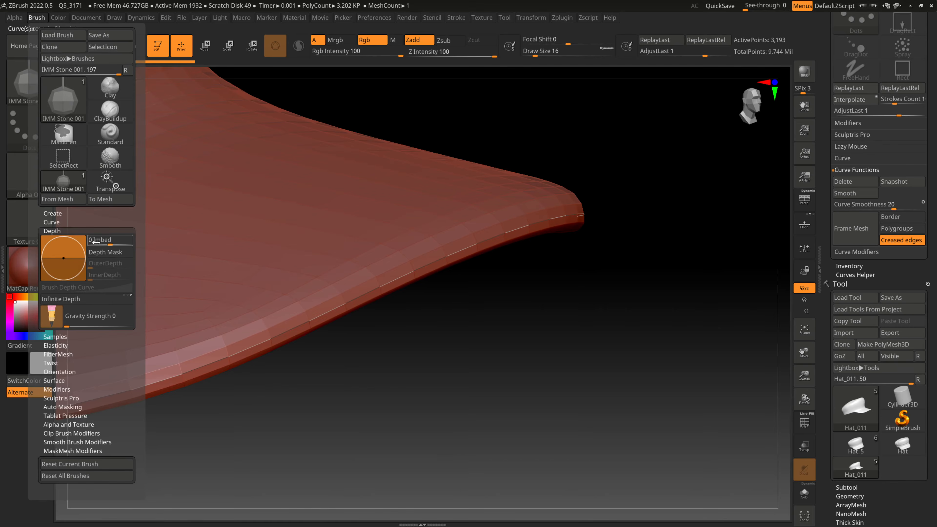
{"action": "left_click", "coordinate": [355, 297]}
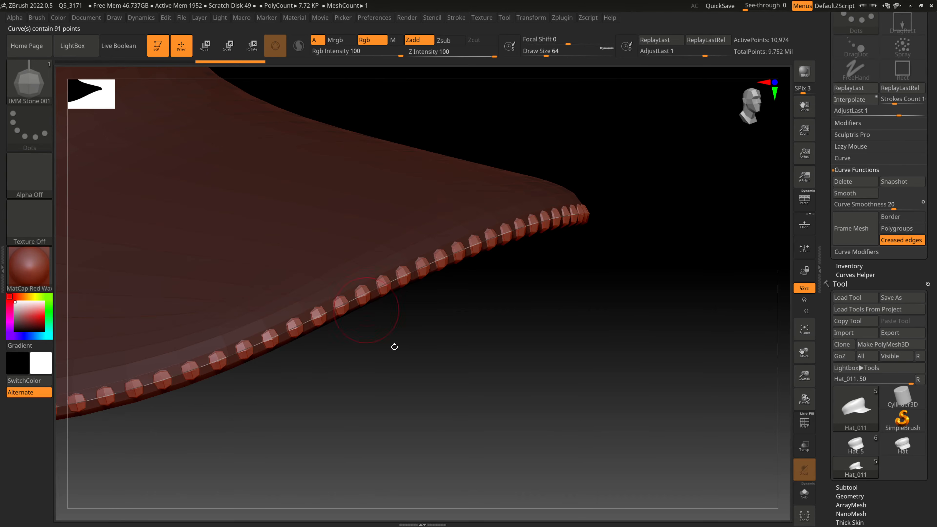
{"action": "mouse_move", "coordinate": [394, 346]}
{"action": "left_mouse_down"}
{"action": "mouse_move", "coordinate": [412, 364]}
{"action": "mouse_move", "coordinate": [391, 361]}
{"action": "left_mouse_up"}
{"action": "left_click_drag", "start_coordinate": [803, 375], "coordinate": [795, 329]}
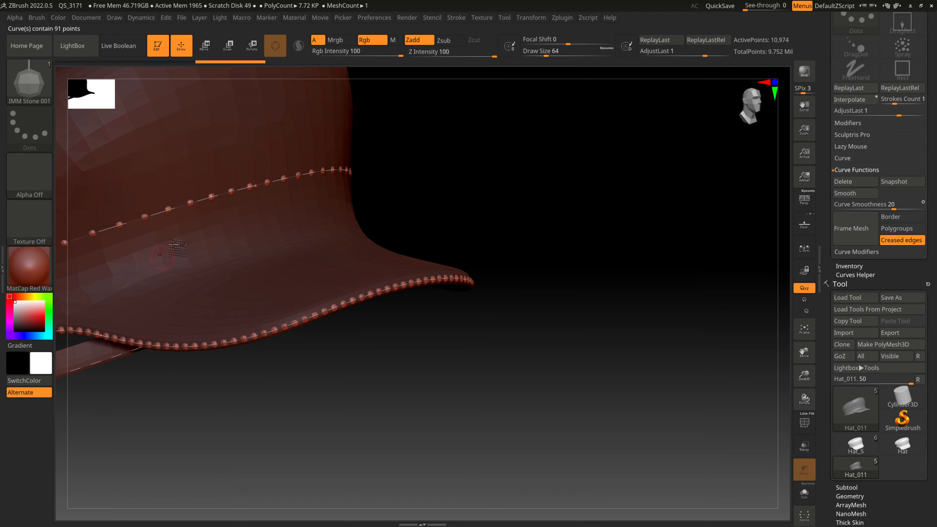
- Apply the stone beads along the hat's band curve and examine how they sit on the surface
{"action": "left_click", "coordinate": [183, 205]}
{"action": "left_click_drag", "start_coordinate": [224, 392], "coordinate": [463, 403], "text": "alt"}
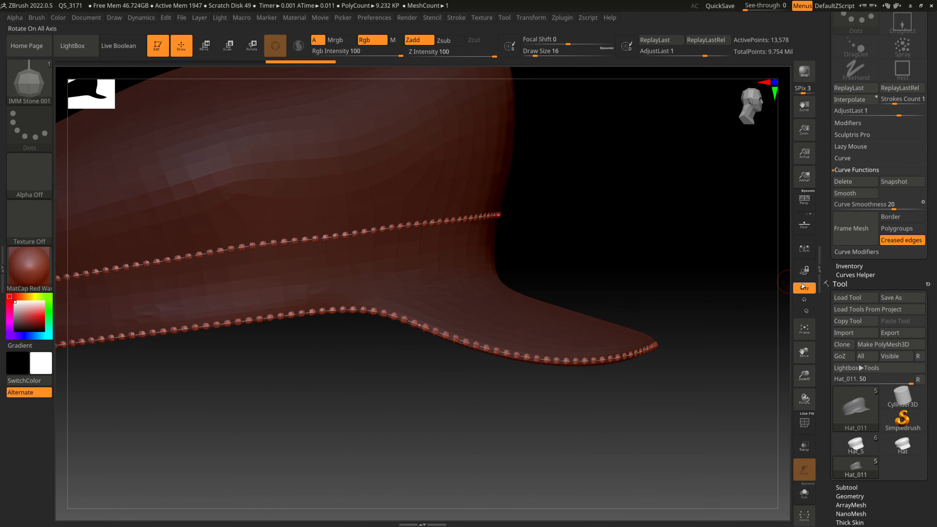
{"action": "left_click_drag", "start_coordinate": [567, 453], "coordinate": [716, 409]}
{"action": "left_click_drag", "start_coordinate": [801, 375], "coordinate": [782, 373]}
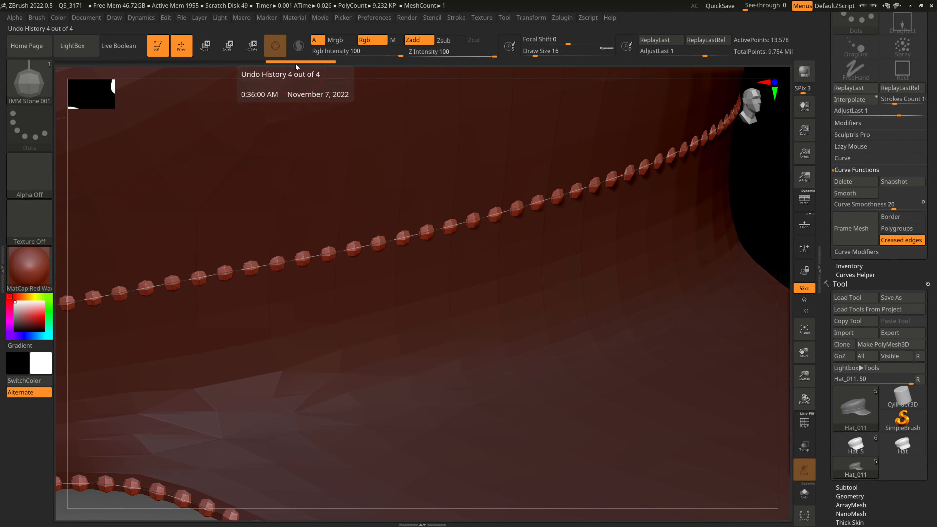
- Return to the plain hat, frame its creased edges with curves, and set the IMM Stone 001 brush's Imbed to 2
{"action": "left_click_drag", "start_coordinate": [270, 62], "coordinate": [90, 63]}
{"action": "left_click", "coordinate": [855, 239]}
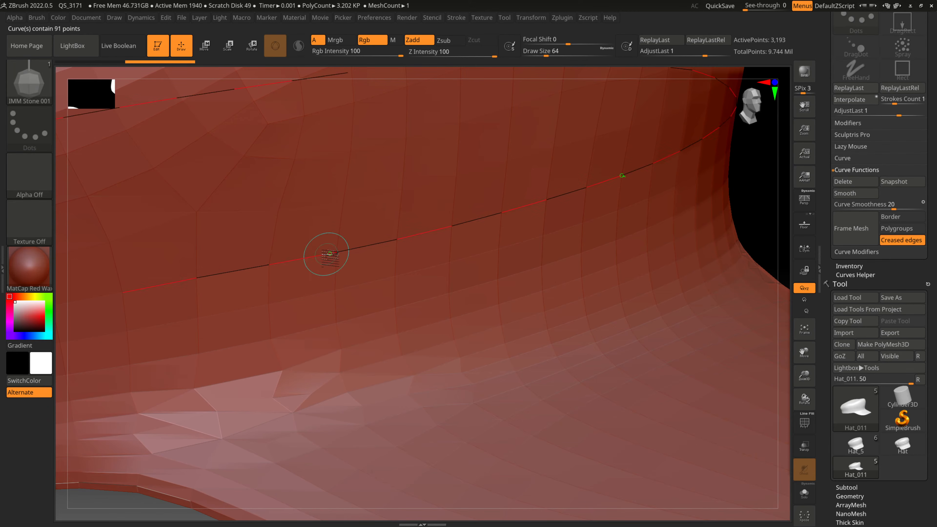
{"action": "left_click", "coordinate": [36, 18]}
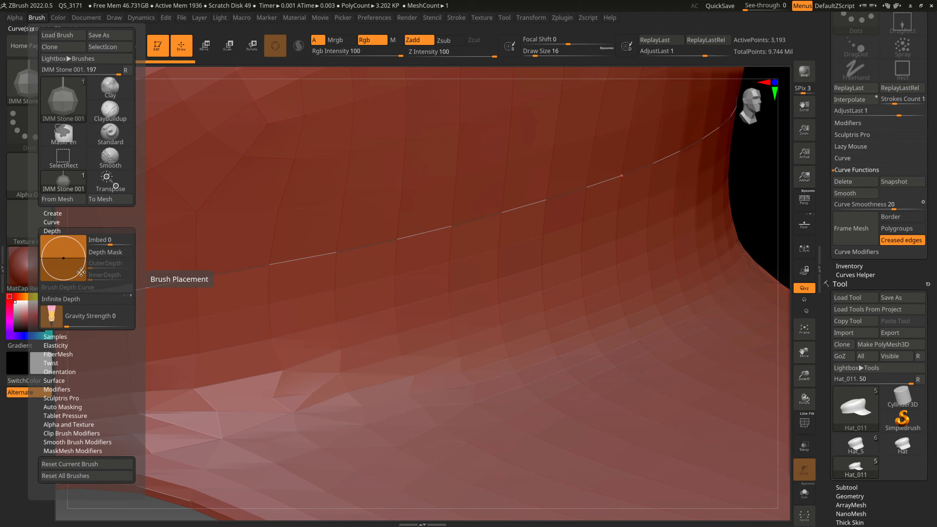
{"action": "left_click_drag", "start_coordinate": [110, 243], "coordinate": [112, 242]}
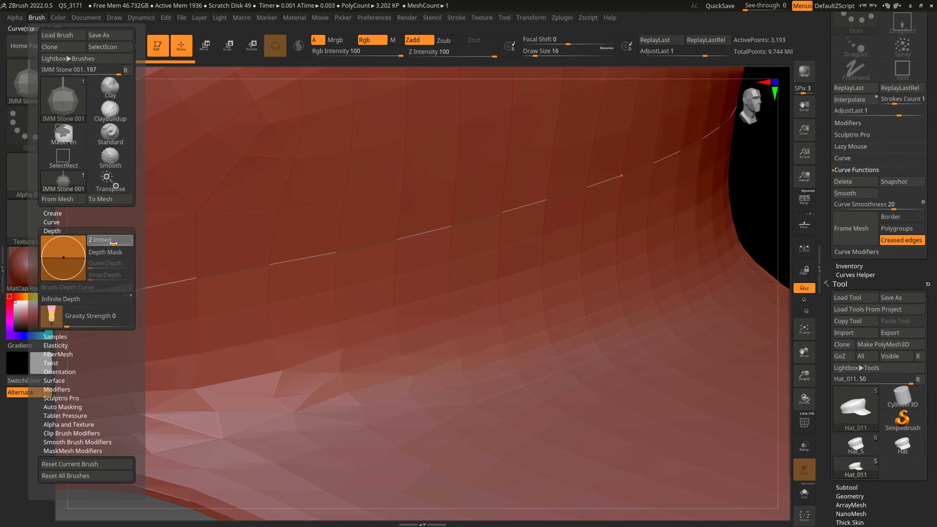
- Apply the stone beads along the hat's band and border curves, refreshing the band, and inspect the whole hat
{"action": "left_click", "coordinate": [197, 277]}
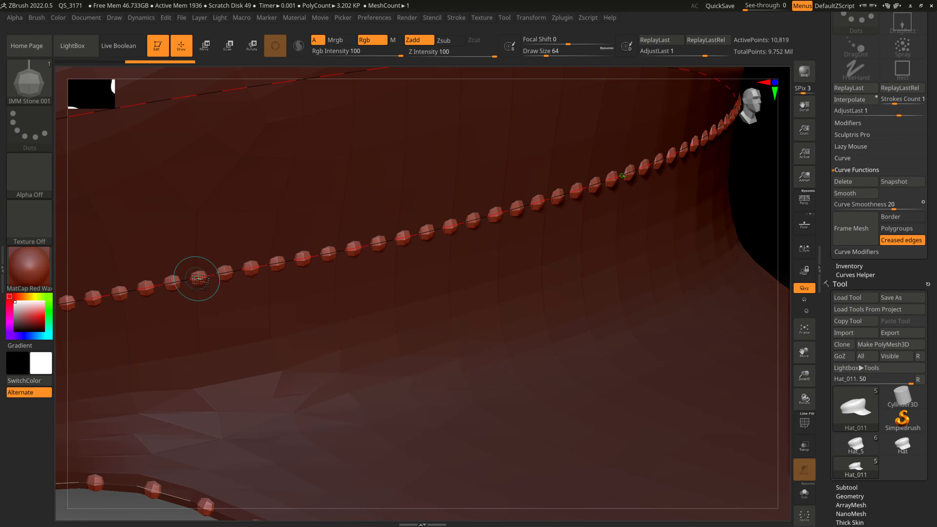
{"action": "left_click", "coordinate": [175, 496]}
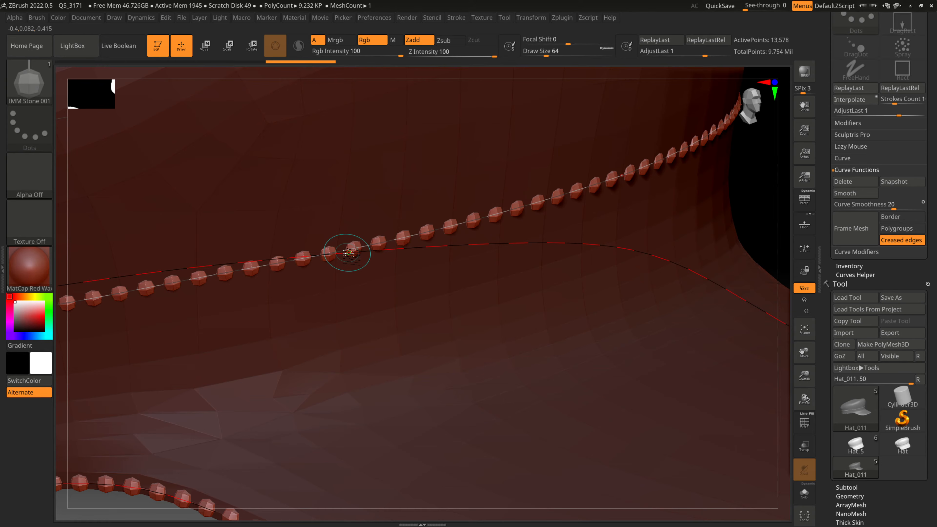
{"action": "left_click", "coordinate": [354, 249]}
{"action": "left_click", "coordinate": [353, 250]}
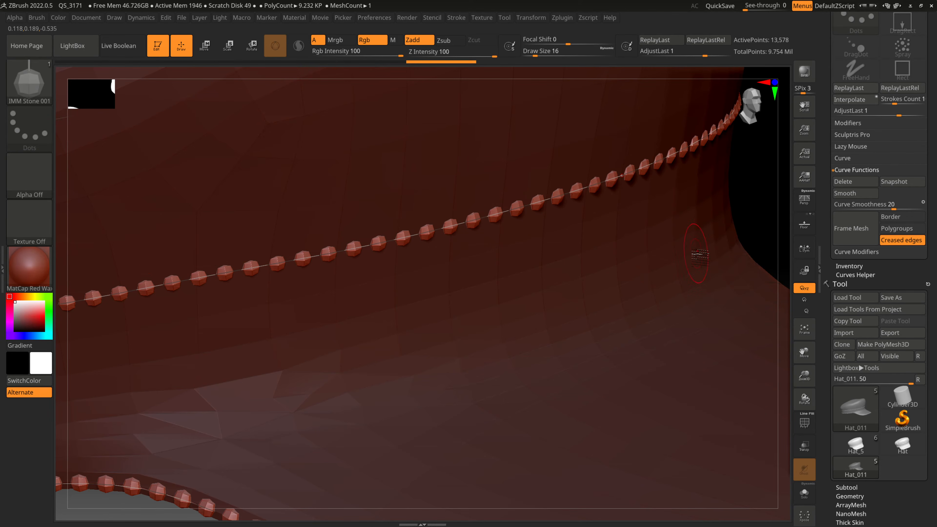
{"action": "left_click_drag", "start_coordinate": [805, 377], "coordinate": [797, 320]}
{"action": "left_click_drag", "start_coordinate": [590, 406], "coordinate": [508, 412]}
{"action": "left_click_drag", "start_coordinate": [351, 374], "coordinate": [482, 392], "text": "alt"}
{"action": "left_click_drag", "start_coordinate": [655, 296], "coordinate": [664, 313]}
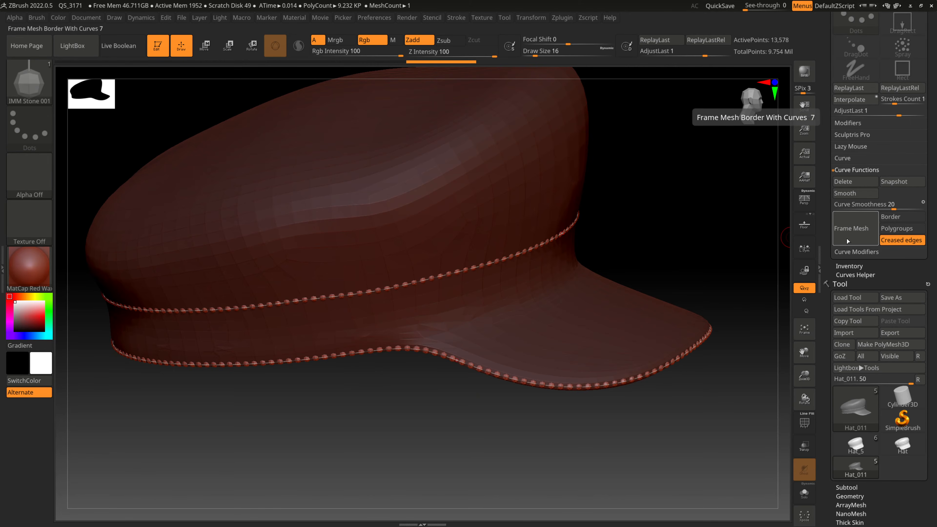
- Delete the framing curves and draw four freehand bead strings across the side of the hat's crown
{"action": "left_click", "coordinate": [849, 185]}
{"action": "left_click_drag", "start_coordinate": [217, 243], "coordinate": [475, 159]}
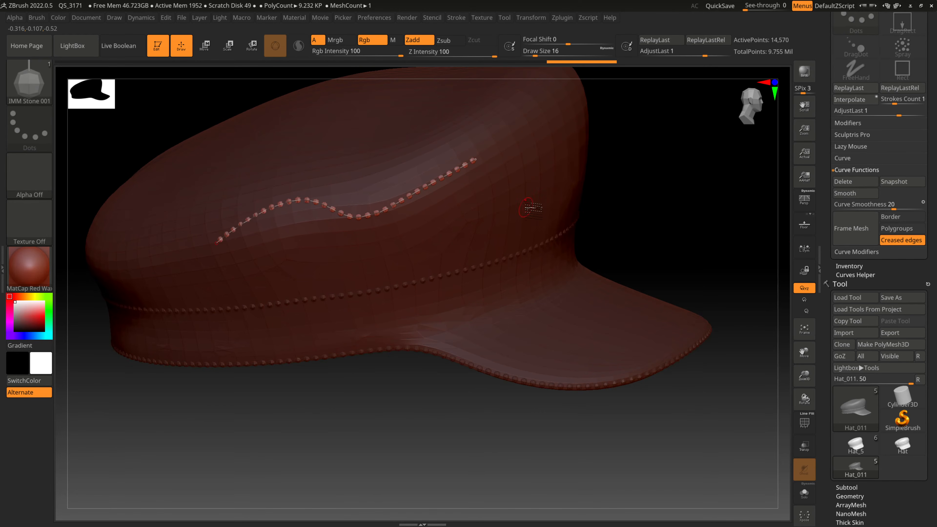
{"action": "key", "text": "f"}
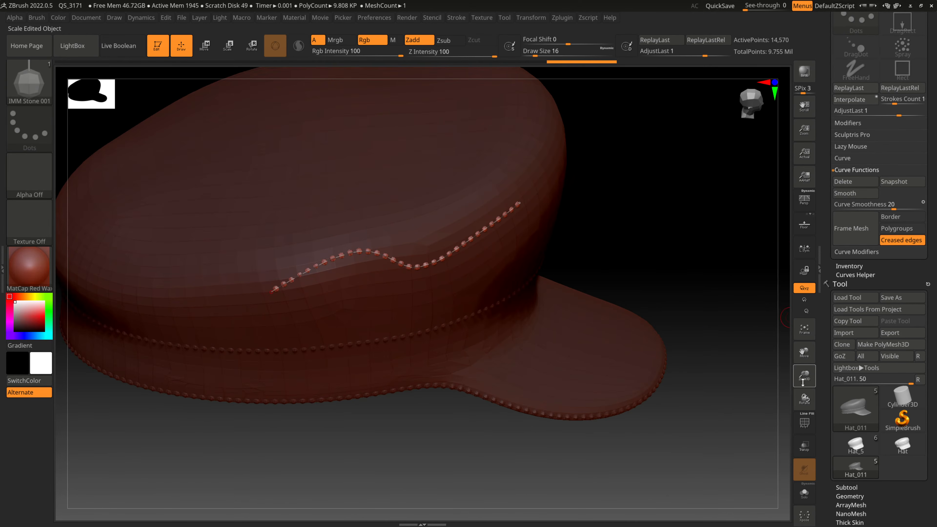
{"action": "left_click_drag", "start_coordinate": [803, 382], "coordinate": [804, 387]}
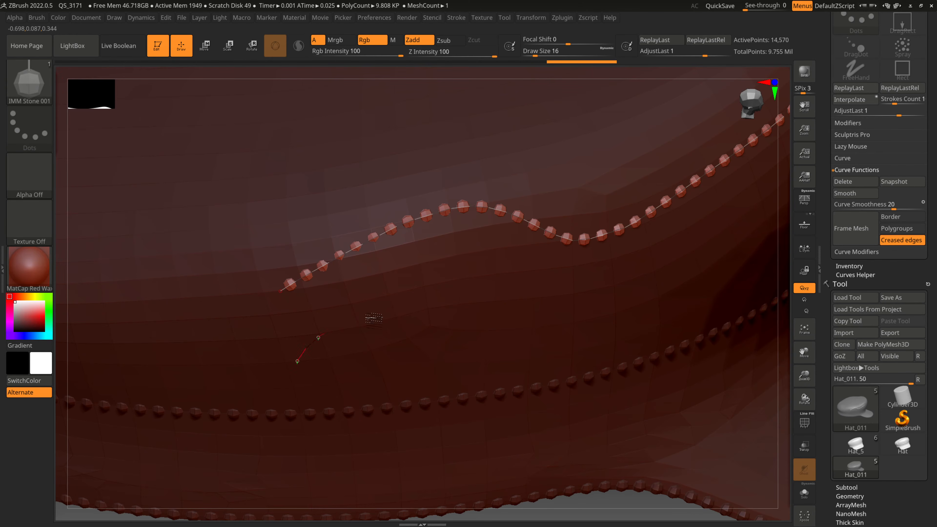
{"action": "left_click_drag", "start_coordinate": [373, 318], "coordinate": [494, 305]}
{"action": "left_click_drag", "start_coordinate": [294, 235], "coordinate": [513, 150]}
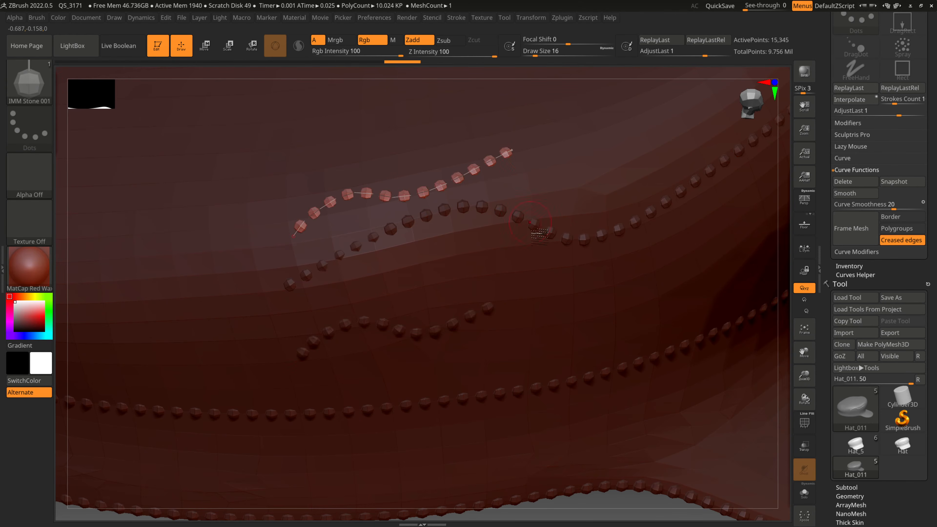
{"action": "left_click_drag", "start_coordinate": [412, 282], "coordinate": [569, 248]}
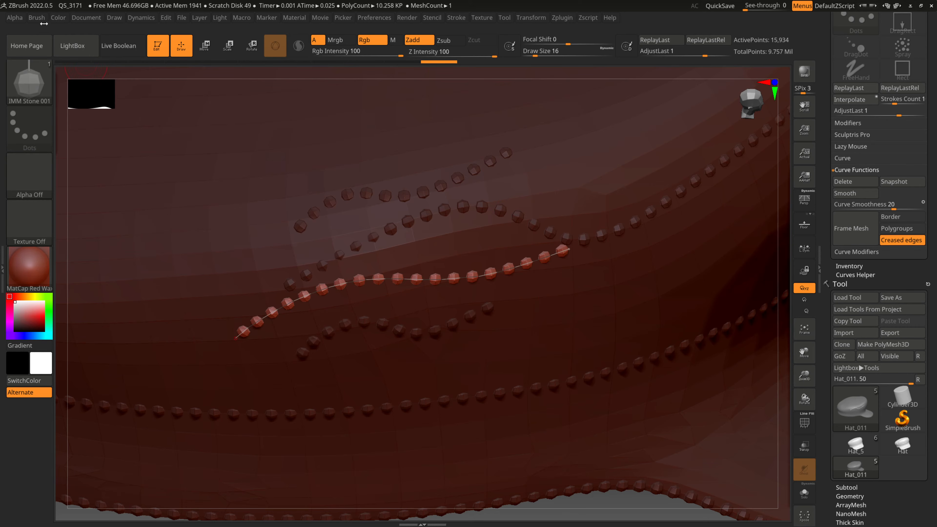
- Set the IMM Stone 001 brush's Imbed to 70 and draw more test bead strings higher on the crown
{"action": "left_click", "coordinate": [37, 18]}
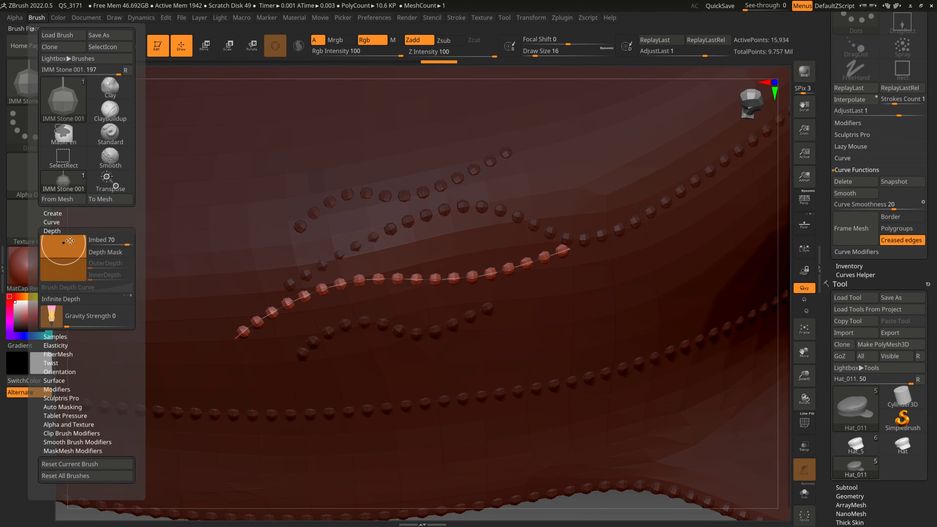
{"action": "left_click_drag", "start_coordinate": [514, 112], "coordinate": [516, 113]}
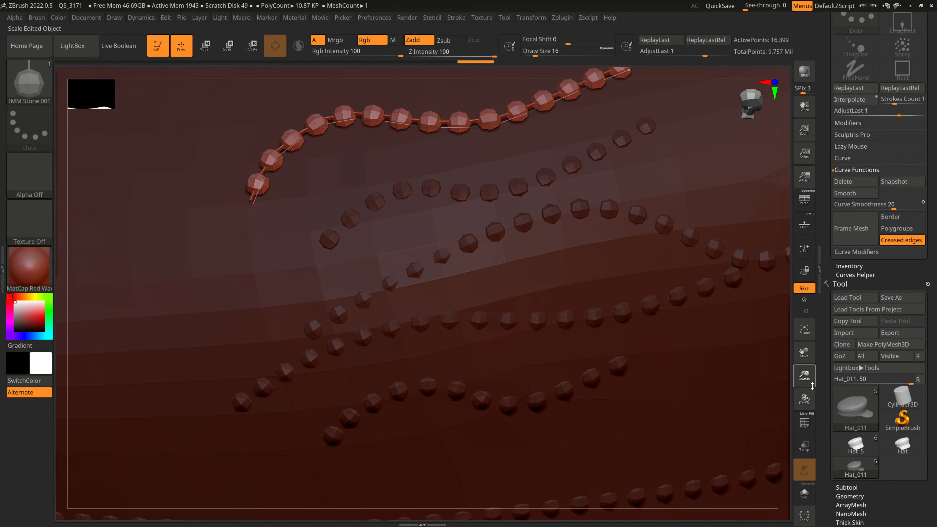
{"action": "left_click_drag", "start_coordinate": [805, 376], "coordinate": [718, 392]}
{"action": "left_click_drag", "start_coordinate": [443, 406], "coordinate": [528, 454]}
{"action": "left_click_drag", "start_coordinate": [802, 375], "coordinate": [803, 354]}
{"action": "left_click_drag", "start_coordinate": [481, 144], "coordinate": [483, 142]}
{"action": "mouse_move", "coordinate": [740, 242]}
{"action": "left_mouse_down"}
{"action": "mouse_move", "coordinate": [749, 259]}
{"action": "mouse_move", "coordinate": [775, 247]}
{"action": "mouse_move", "coordinate": [243, 143]}
{"action": "left_mouse_up"}
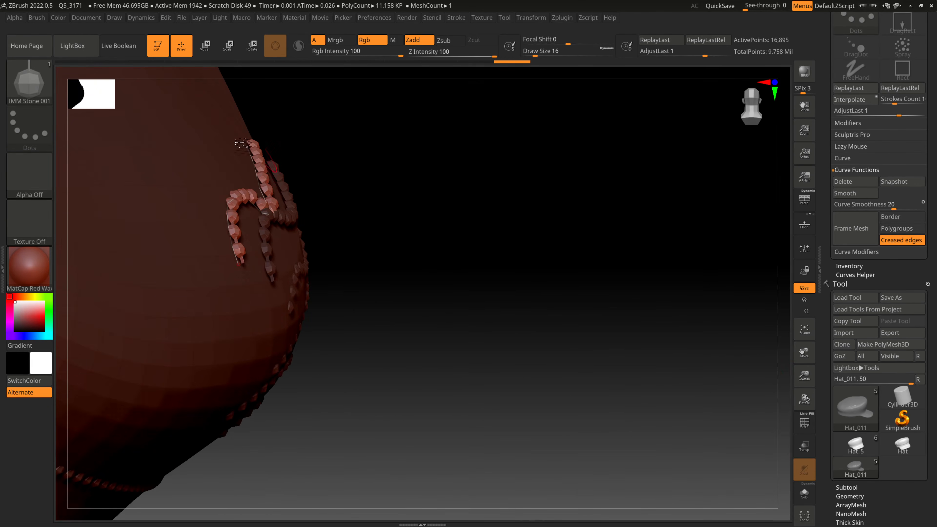
- Set the brush's Imbed to 72, draw another bead string on the crown, and compare the strings' depth
{"action": "left_click", "coordinate": [36, 17]}
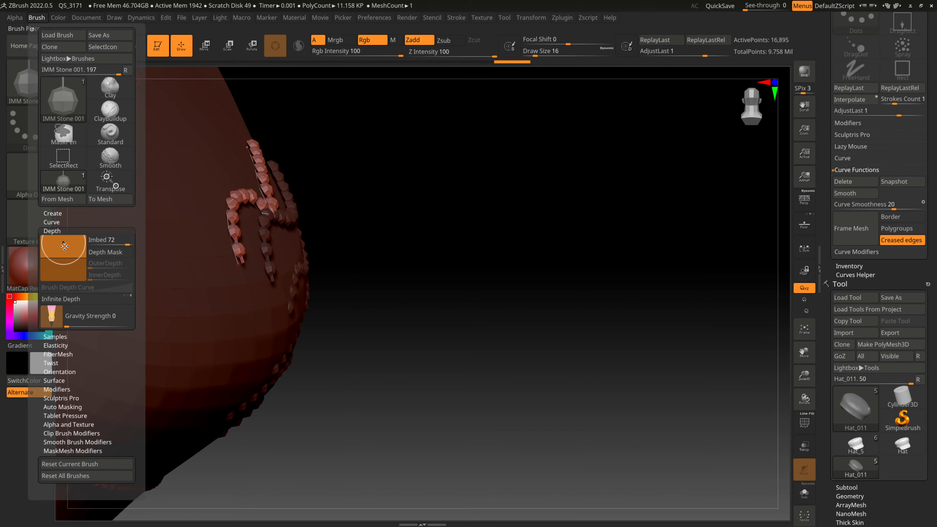
{"action": "left_click_drag", "start_coordinate": [180, 307], "coordinate": [199, 173]}
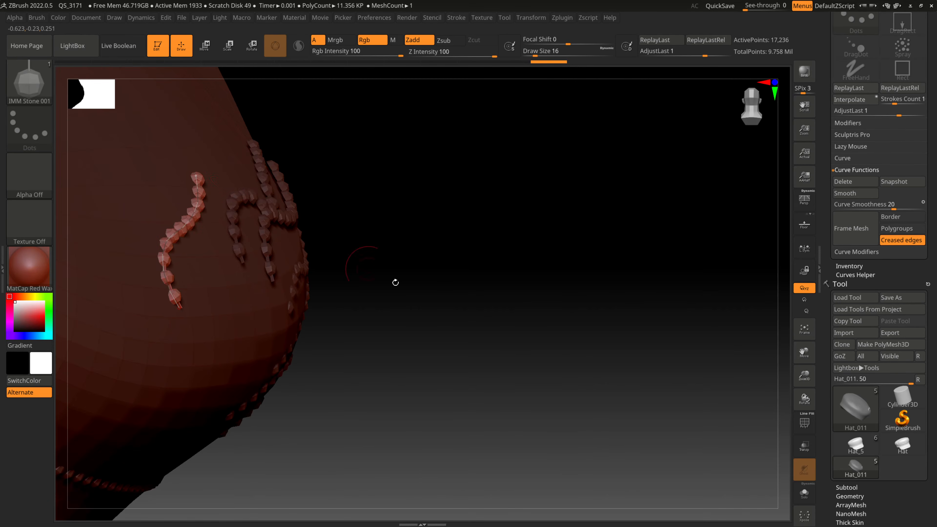
{"action": "left_click_drag", "start_coordinate": [449, 301], "coordinate": [415, 311]}
{"action": "left_click", "coordinate": [37, 18]}
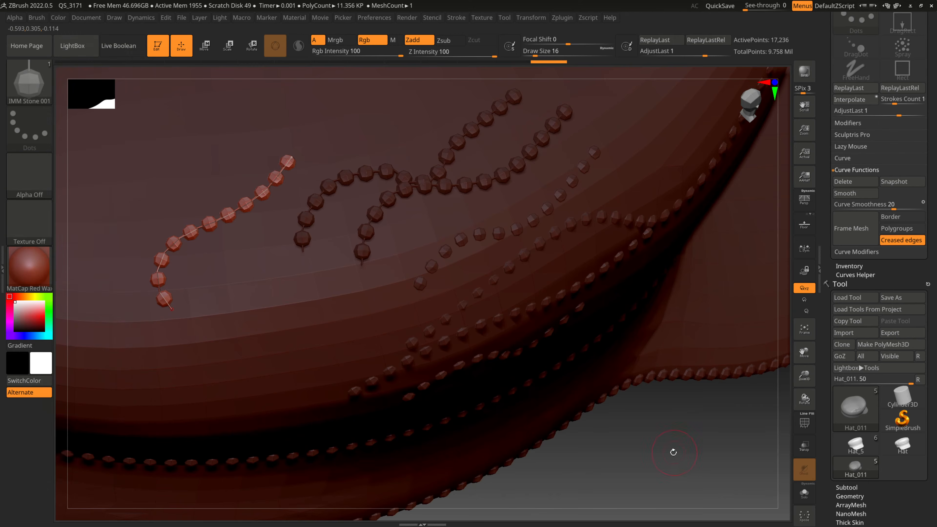
{"action": "left_click_drag", "start_coordinate": [673, 452], "coordinate": [741, 326]}
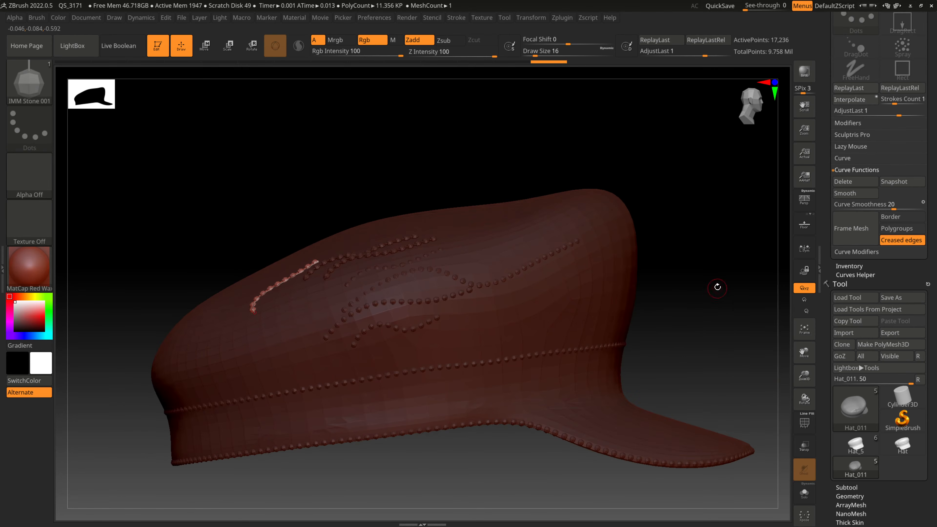
{"action": "mouse_move", "coordinate": [717, 287]}
{"action": "left_mouse_down"}
{"action": "mouse_move", "coordinate": [693, 365]}
{"action": "mouse_move", "coordinate": [719, 322]}
{"action": "left_mouse_up"}
- Return to the plain hat, reframe its creased edges, and apply the stone beads along the band and border curves
{"action": "mouse_move", "coordinate": [539, 62]}
{"action": "left_mouse_down"}
{"action": "mouse_move", "coordinate": [329, 52]}
{"action": "mouse_move", "coordinate": [152, 31]}
{"action": "mouse_move", "coordinate": [79, 53]}
{"action": "left_mouse_up"}
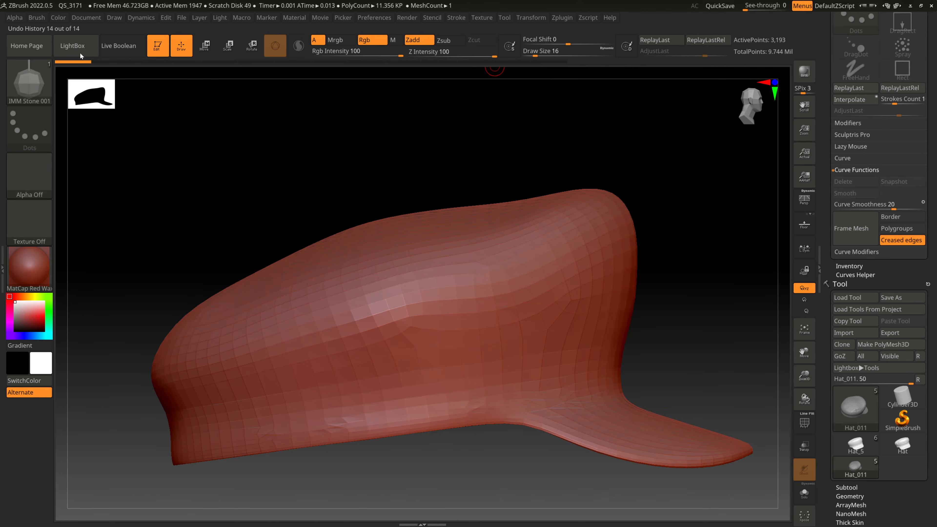
{"action": "left_click", "coordinate": [860, 240]}
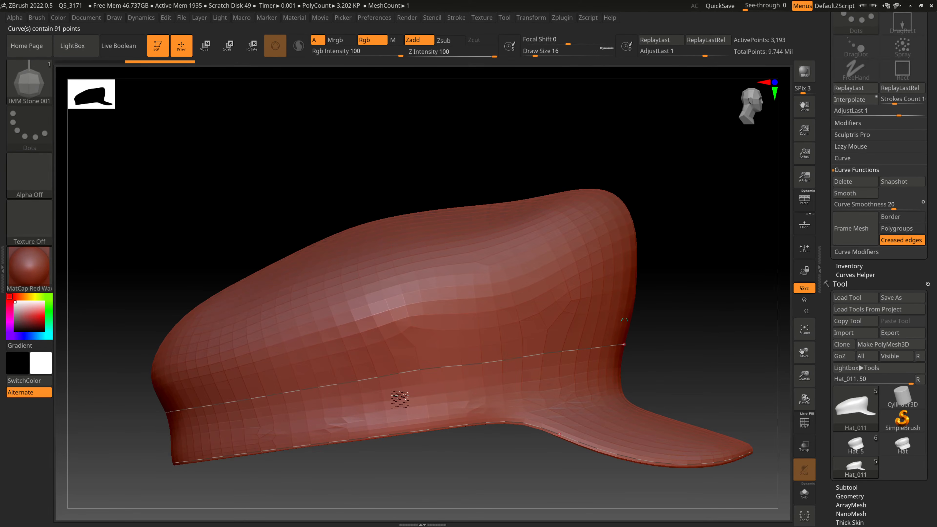
{"action": "left_click", "coordinate": [394, 375]}
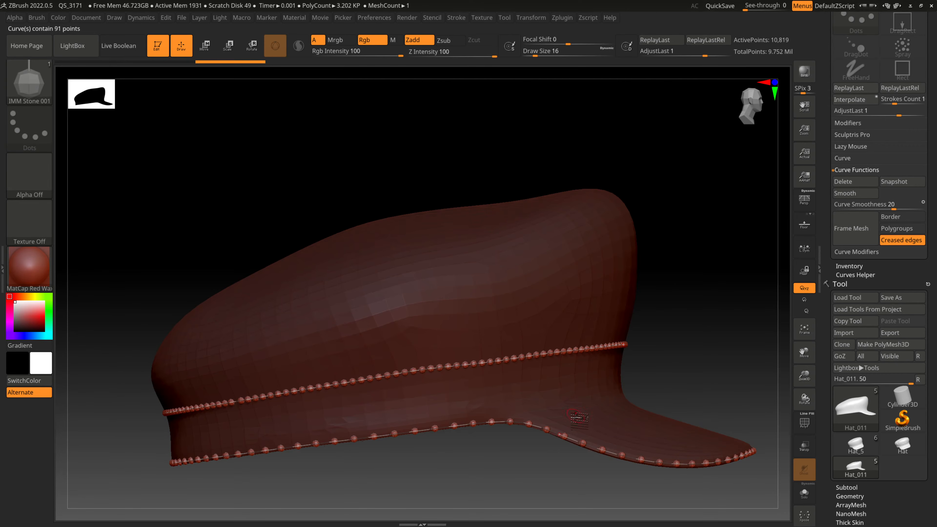
{"action": "left_click", "coordinate": [569, 439]}
{"action": "left_click_drag", "start_coordinate": [569, 439], "coordinate": [704, 365], "text": "alt"}
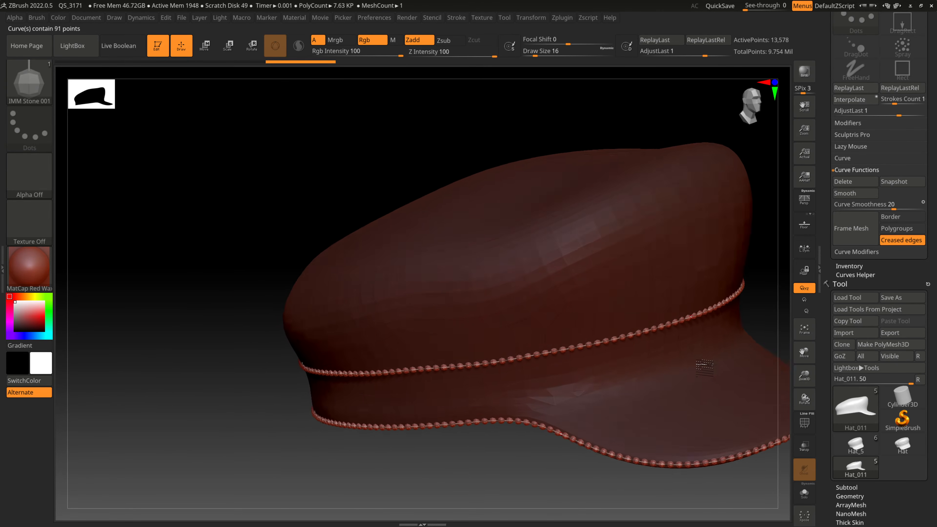
{"action": "left_click_drag", "start_coordinate": [805, 376], "coordinate": [402, 432]}
{"action": "left_click_drag", "start_coordinate": [311, 467], "coordinate": [531, 410]}
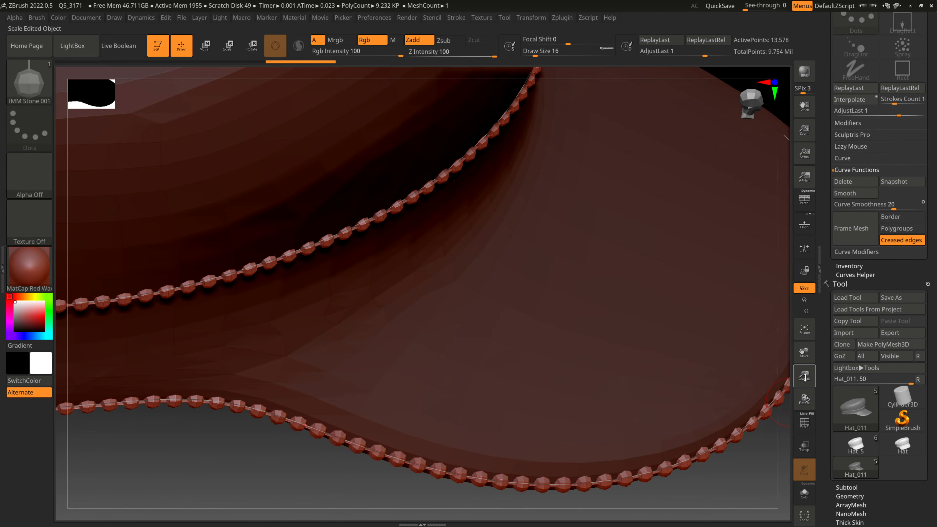
{"action": "left_click_drag", "start_coordinate": [808, 354], "coordinate": [693, 303]}
- Move the beads slightly upward with the Transpose gizmo and examine them along the front of the brim
{"action": "left_click", "coordinate": [204, 46]}
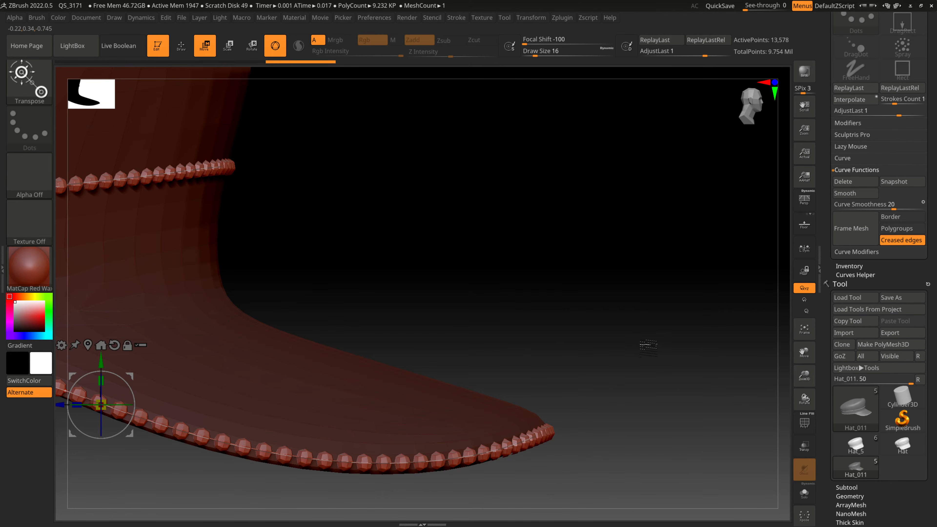
{"action": "left_click_drag", "start_coordinate": [648, 345], "coordinate": [617, 343], "text": "shift"}
{"action": "left_click_drag", "start_coordinate": [814, 376], "coordinate": [822, 343]}
{"action": "left_click_drag", "start_coordinate": [189, 293], "coordinate": [189, 284]}
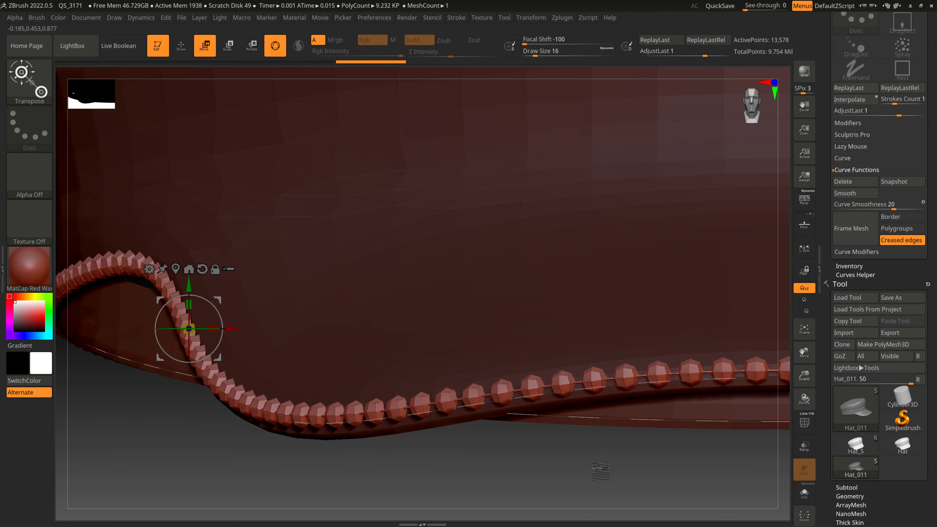
{"action": "left_click_drag", "start_coordinate": [600, 471], "coordinate": [360, 461]}
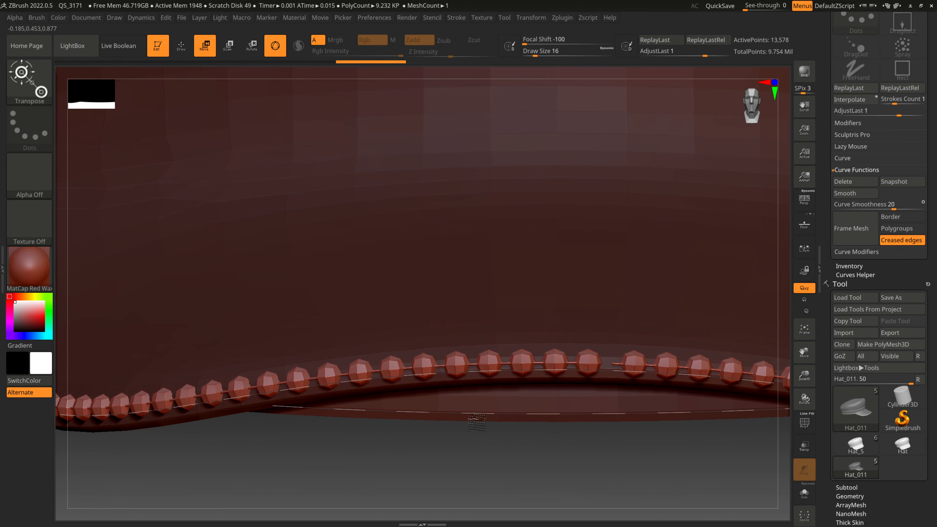
{"action": "left_click_drag", "start_coordinate": [545, 470], "coordinate": [548, 443]}
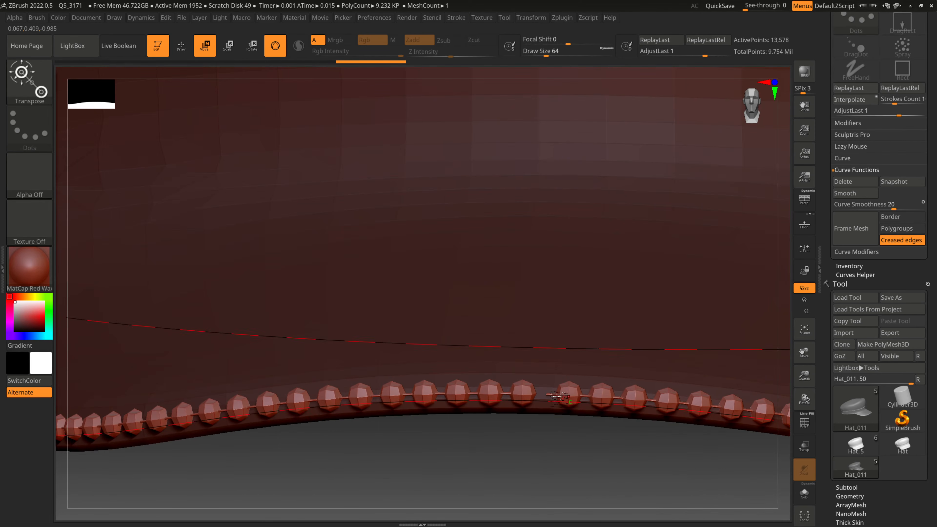
- Switch back to drawing with IMM Stone 001 and reapply the beads along the brim's border curve
{"action": "key", "text": "q"}
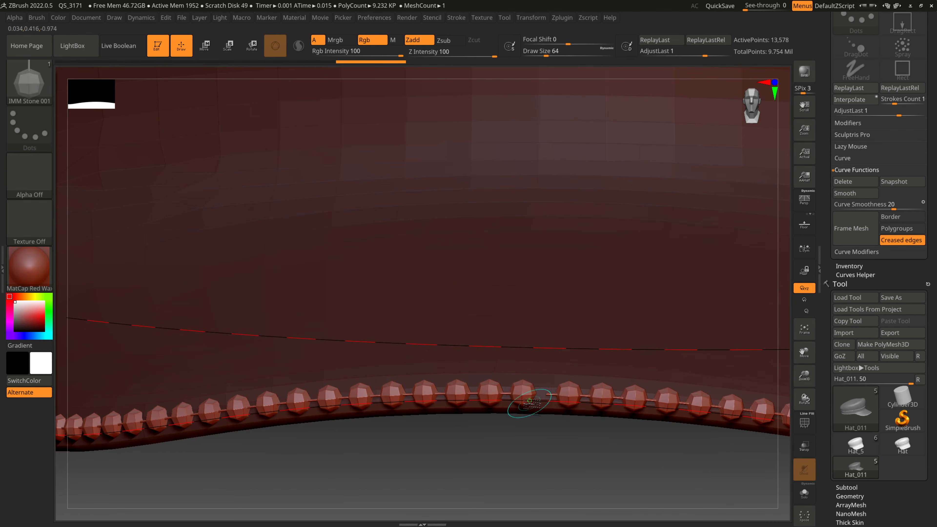
{"action": "mouse_move", "coordinate": [439, 429]}
{"action": "left_mouse_down"}
{"action": "mouse_move", "coordinate": [487, 457]}
{"action": "mouse_move", "coordinate": [428, 406]}
{"action": "left_mouse_up"}
{"action": "left_click_drag", "start_coordinate": [641, 456], "coordinate": [573, 460]}
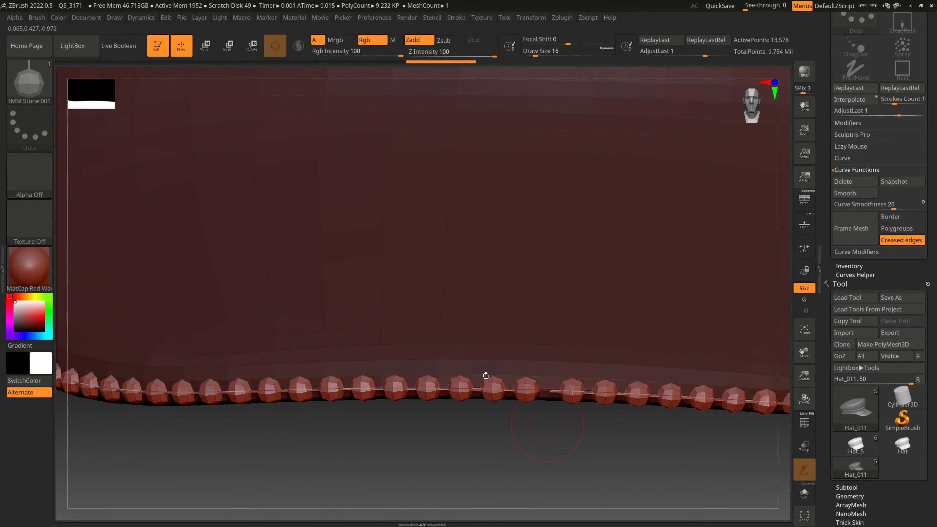
- Return to the plain hat and frame its creased edges with curves again
{"action": "mouse_move", "coordinate": [460, 62]}
{"action": "left_mouse_down"}
{"action": "mouse_move", "coordinate": [216, 54]}
{"action": "mouse_move", "coordinate": [72, 62]}
{"action": "left_mouse_up"}
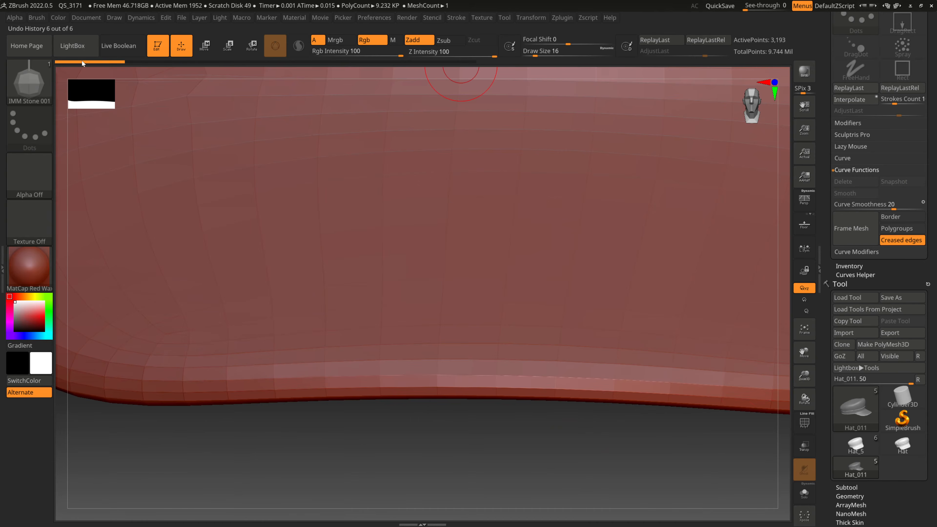
{"action": "left_click_drag", "start_coordinate": [807, 373], "coordinate": [508, 397]}
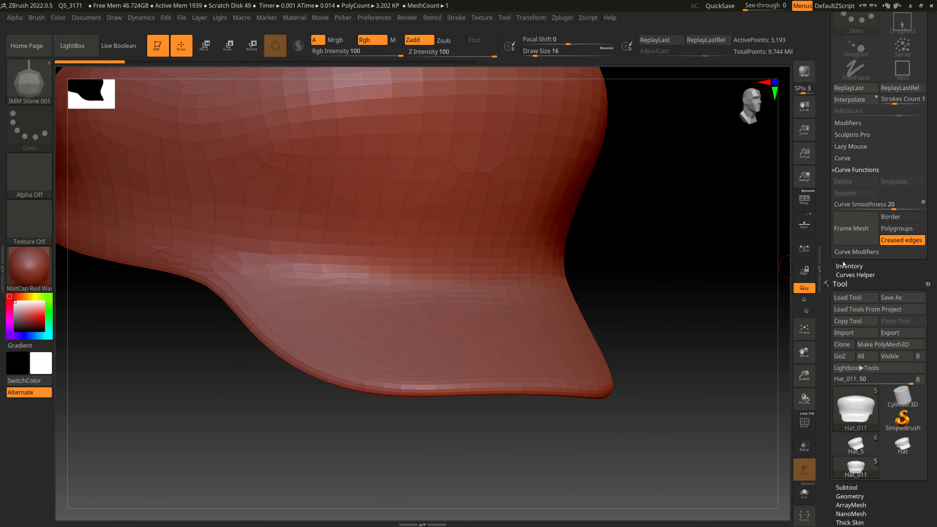
{"action": "left_click", "coordinate": [851, 229]}
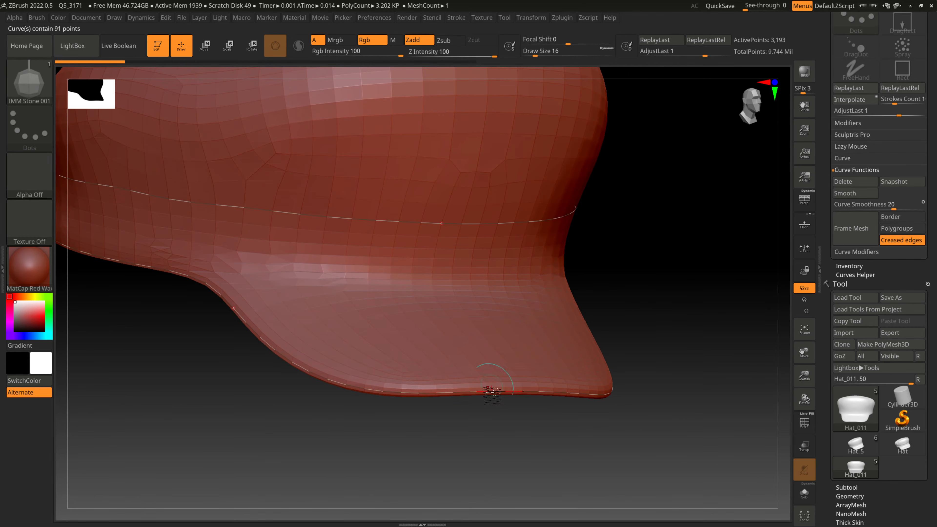
- Try raising the stone beads slightly with the Transpose gizmo from the front, checking their fit along the brim's edge
{"action": "left_click_drag", "start_coordinate": [630, 431], "coordinate": [728, 448], "text": "shift"}
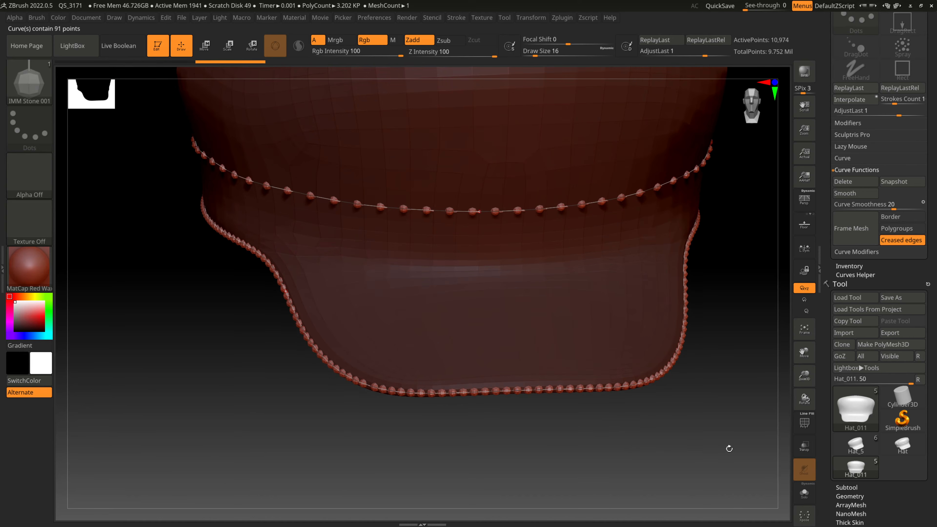
{"action": "left_click_drag", "start_coordinate": [804, 375], "coordinate": [893, 385]}
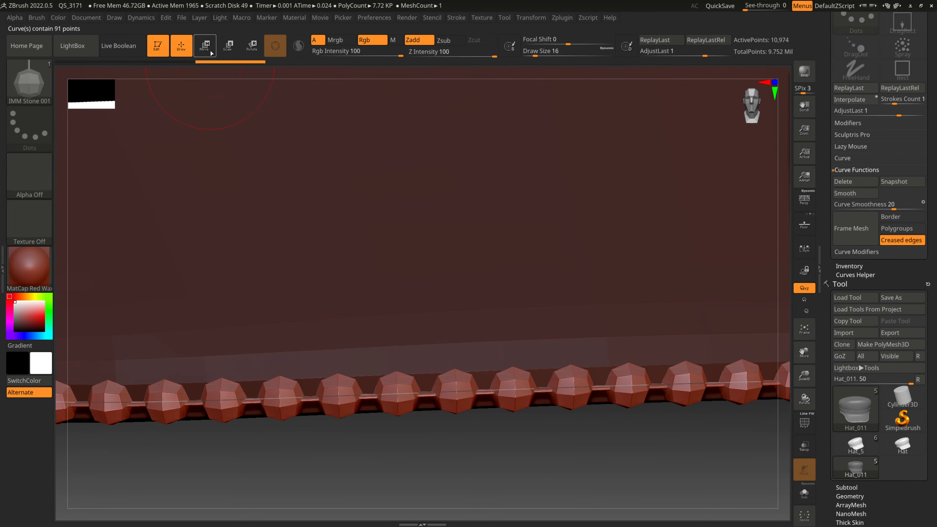
{"action": "left_click", "coordinate": [205, 46]}
{"action": "left_click_drag", "start_coordinate": [463, 354], "coordinate": [465, 332]}
{"action": "left_click_drag", "start_coordinate": [714, 468], "coordinate": [775, 435]}
{"action": "left_click_drag", "start_coordinate": [806, 375], "coordinate": [712, 392]}
{"action": "left_click_drag", "start_coordinate": [691, 427], "coordinate": [713, 418]}
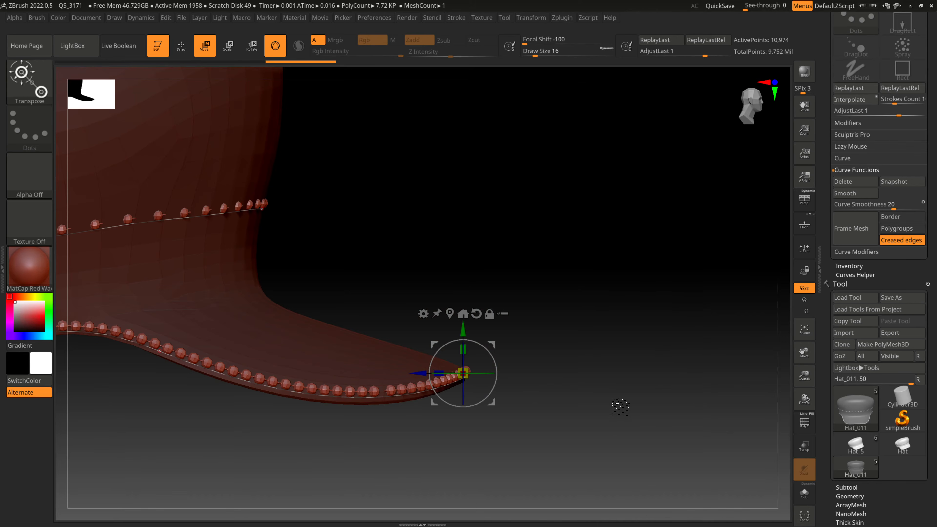
{"action": "left_click_drag", "start_coordinate": [621, 406], "coordinate": [886, 270]}
{"action": "left_click_drag", "start_coordinate": [672, 162], "coordinate": [701, 164]}
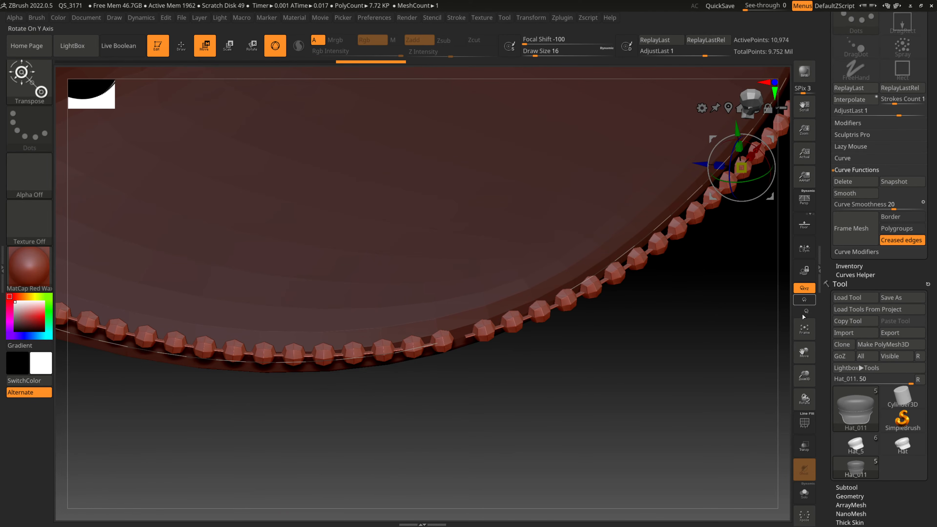
{"action": "left_click_drag", "start_coordinate": [805, 355], "coordinate": [826, 370]}
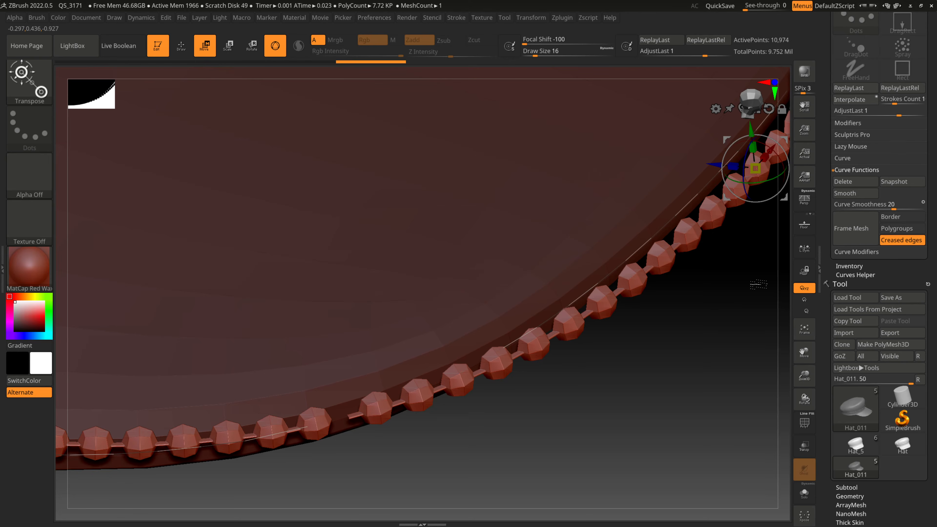
- Undo the bead placement, return to drawing, reframe the hat's creased edges, and apply the beads along the resulting curves
{"action": "key", "text": "ctrl+z"}
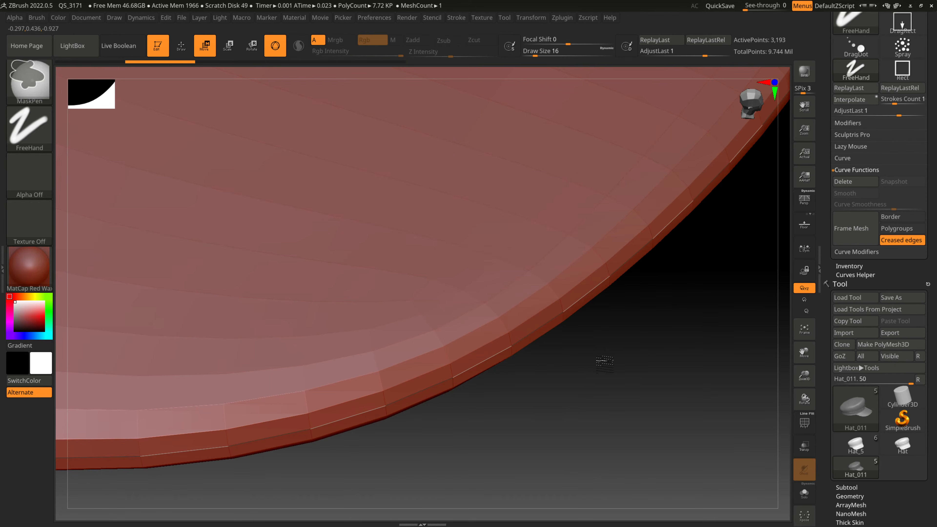
{"action": "key", "text": "ctrl+z"}
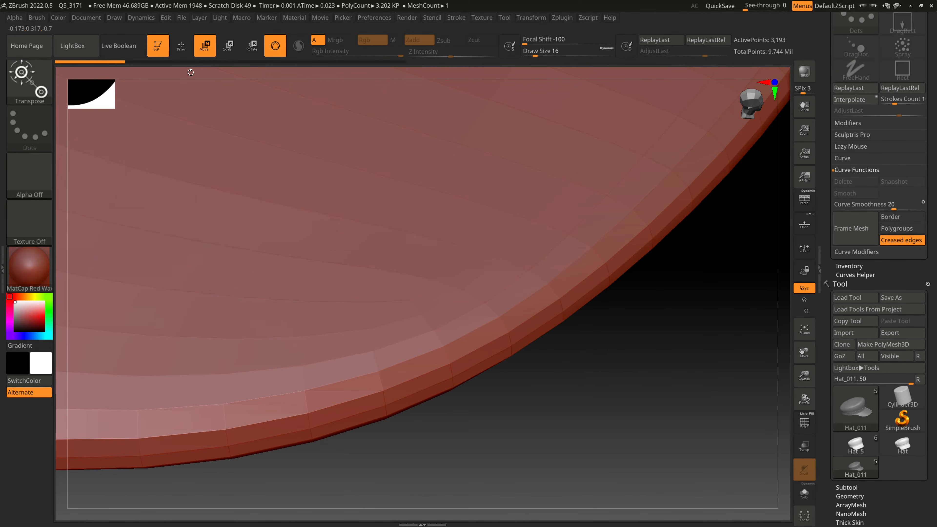
{"action": "left_click", "coordinate": [183, 48]}
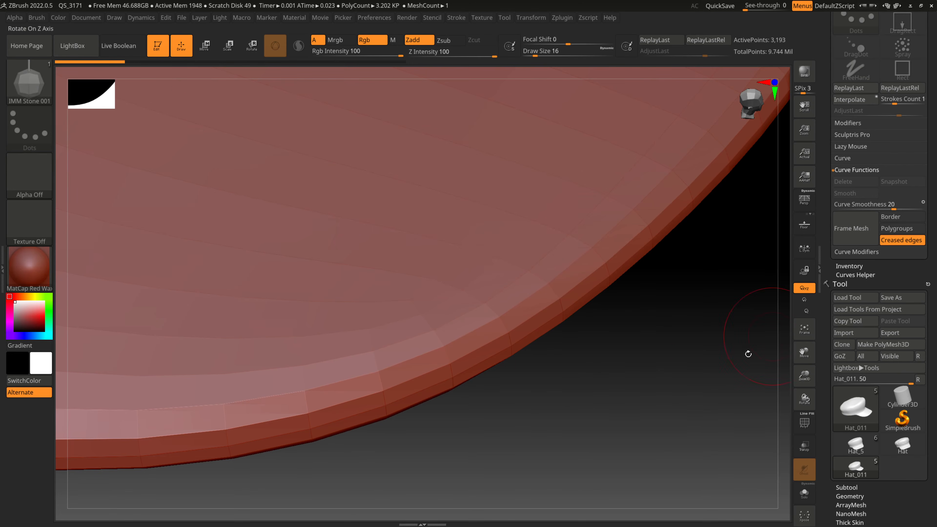
{"action": "left_click_drag", "start_coordinate": [805, 376], "coordinate": [728, 369]}
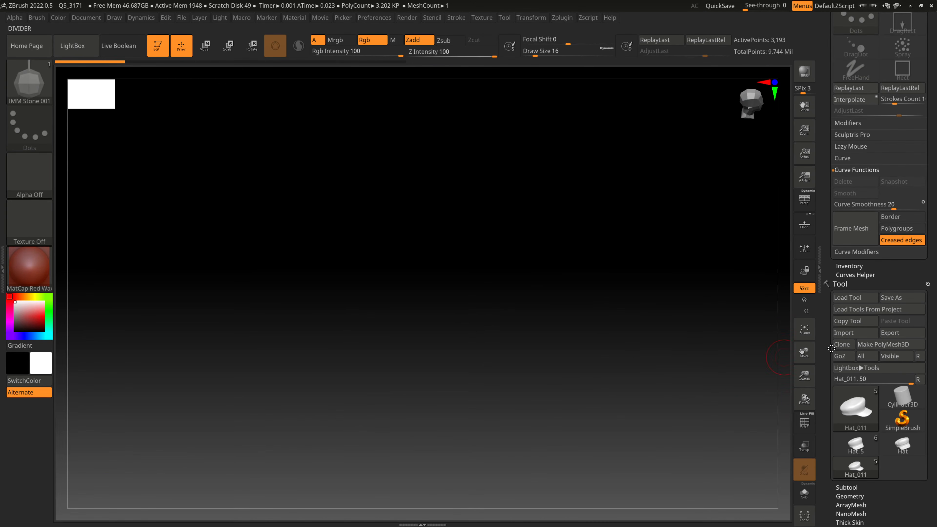
{"action": "left_click", "coordinate": [851, 240]}
{"action": "mouse_move", "coordinate": [806, 353]}
{"action": "left_mouse_down"}
{"action": "mouse_move", "coordinate": [812, 424]}
{"action": "mouse_move", "coordinate": [935, 526]}
{"action": "left_mouse_up"}
{"action": "left_click_drag", "start_coordinate": [626, 374], "coordinate": [495, 314]}
{"action": "key", "text": "bracketright"}
{"action": "key", "text": "bracketright"}
{"action": "left_click", "coordinate": [423, 277]}
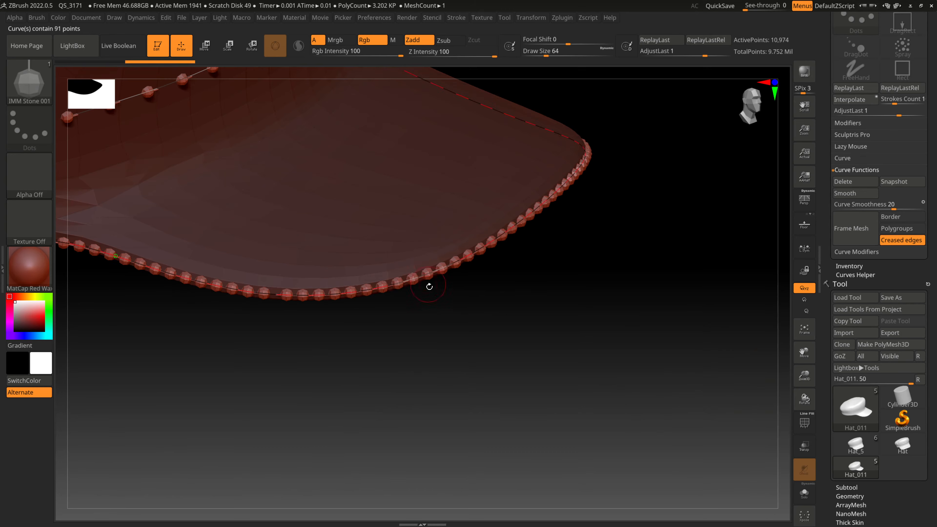
- Undo the applied beads and reapply them from the brim's border curve near the hat's side
{"action": "mouse_move", "coordinate": [414, 331]}
{"action": "left_mouse_down", "text": "alt"}
{"action": "mouse_move", "coordinate": [472, 409]}
{"action": "mouse_move", "coordinate": [507, 412]}
{"action": "left_mouse_up", "text": "alt"}
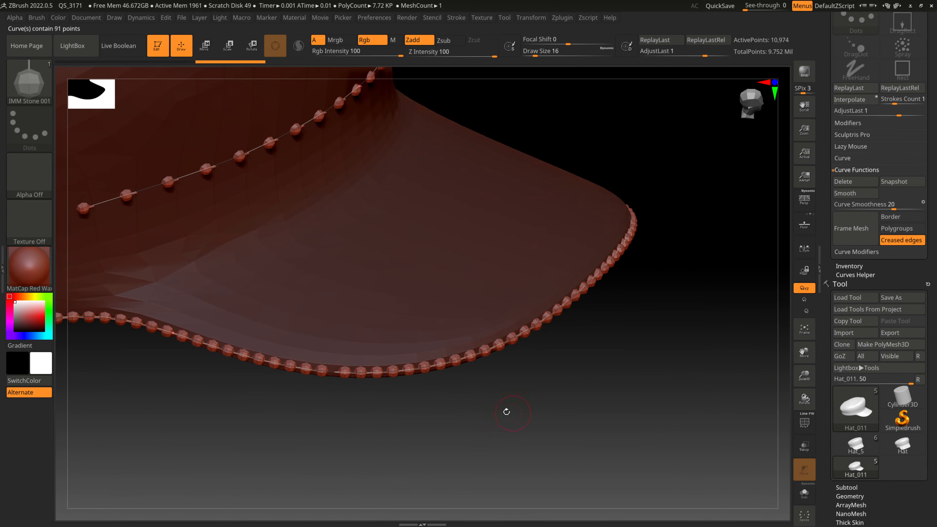
{"action": "key", "text": "ctrl+z"}
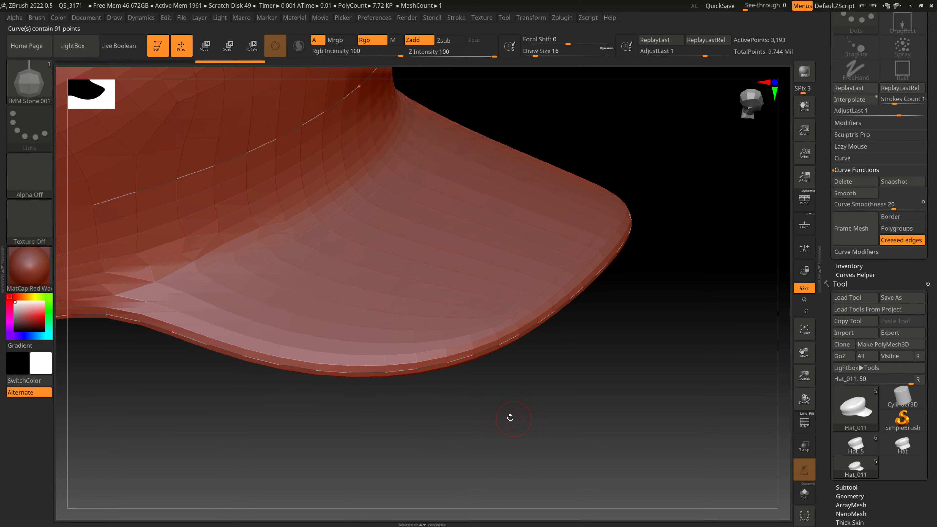
{"action": "left_click", "coordinate": [95, 326]}
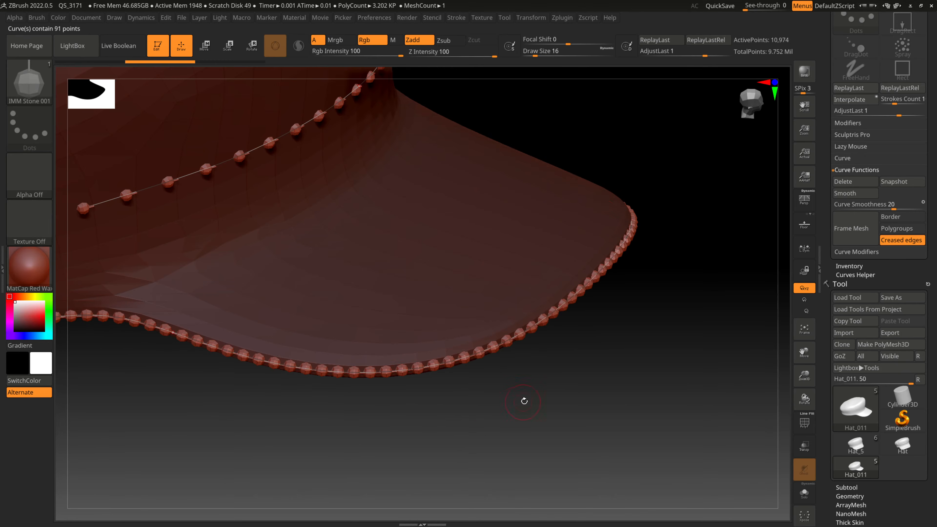
- Examine how the border beads sit along the side of the hat and the brim's edge
{"action": "left_click_drag", "start_coordinate": [525, 403], "coordinate": [515, 397]}
{"action": "left_click_drag", "start_coordinate": [585, 359], "coordinate": [590, 368]}
{"action": "left_click_drag", "start_coordinate": [364, 415], "coordinate": [518, 416]}
{"action": "left_click_drag", "start_coordinate": [413, 408], "coordinate": [468, 409]}
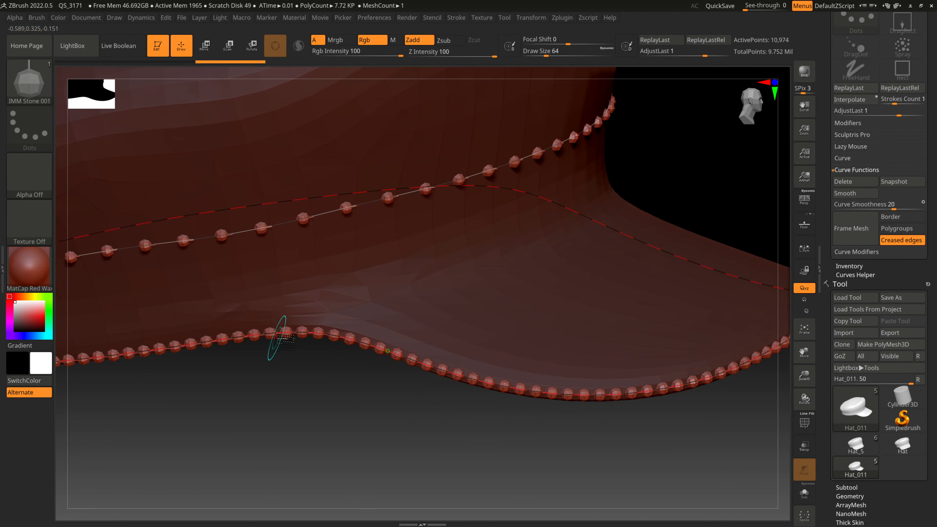
{"action": "left_click_drag", "start_coordinate": [419, 439], "coordinate": [409, 420]}
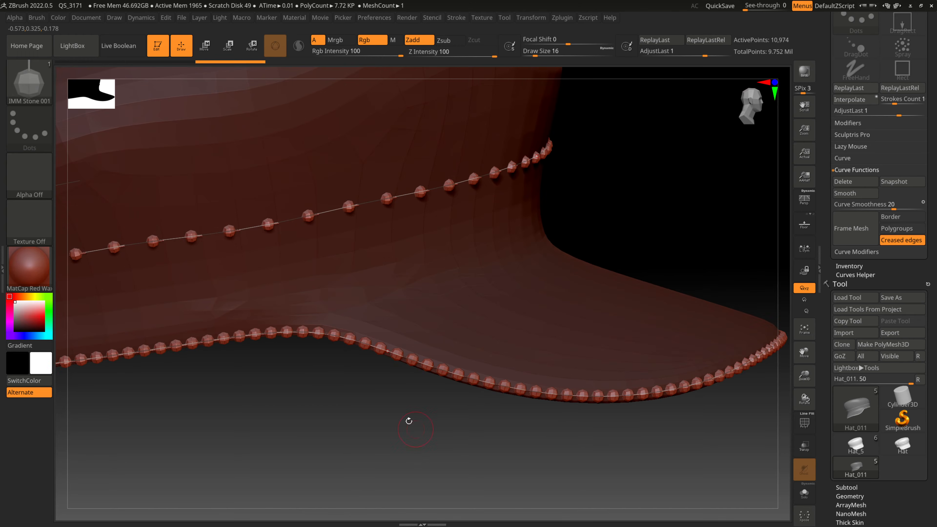
{"action": "left_click_drag", "start_coordinate": [320, 412], "coordinate": [659, 428]}
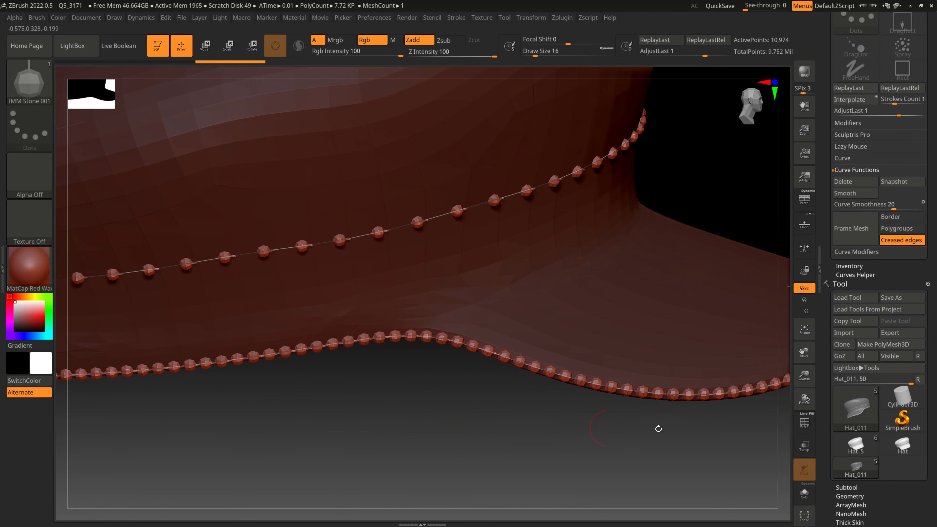
{"action": "left_click_drag", "start_coordinate": [804, 378], "coordinate": [838, 390]}
{"action": "left_click_drag", "start_coordinate": [586, 454], "coordinate": [186, 410]}
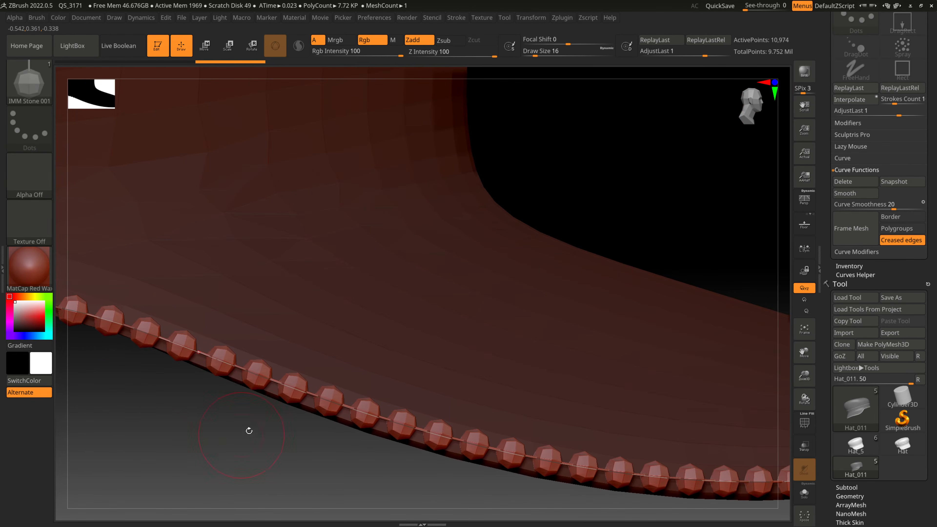
- Raise the beads slightly along the Y axis with the Transpose gizmo
{"action": "left_click", "coordinate": [205, 46]}
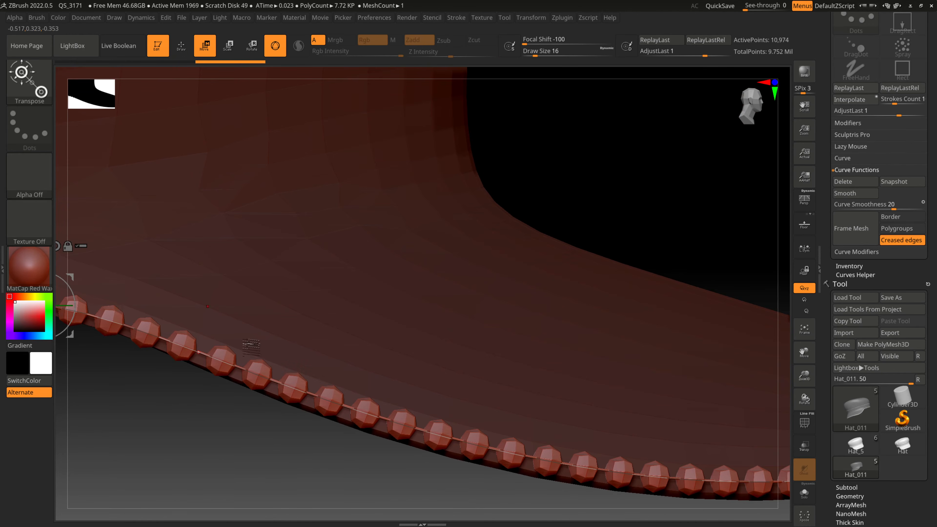
{"action": "mouse_move", "coordinate": [178, 451]}
{"action": "left_mouse_down"}
{"action": "mouse_move", "coordinate": [379, 456]}
{"action": "mouse_move", "coordinate": [553, 439]}
{"action": "left_mouse_up"}
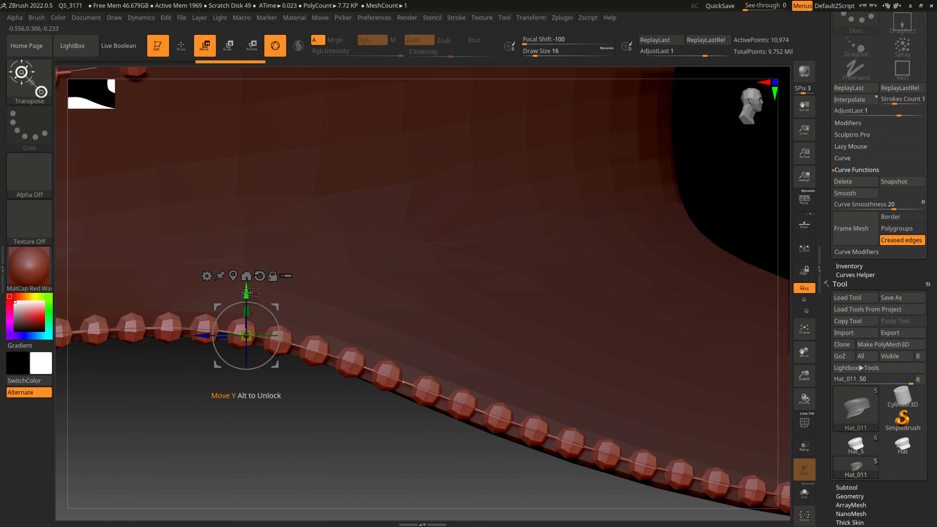
{"action": "left_click_drag", "start_coordinate": [247, 292], "coordinate": [246, 287]}
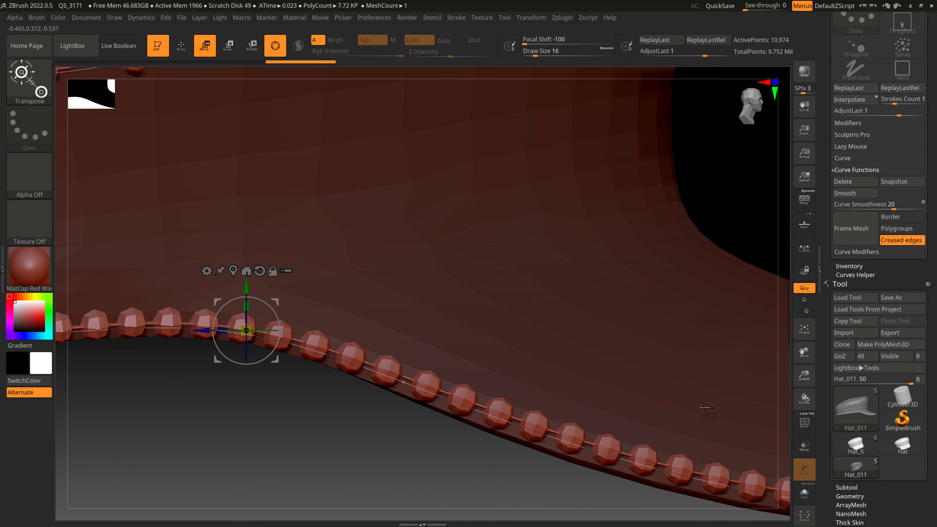
- Nudge the beads a little further up along Y and examine them around the brim from the side and front
{"action": "left_click_drag", "start_coordinate": [806, 373], "coordinate": [757, 370]}
{"action": "left_click_drag", "start_coordinate": [720, 402], "coordinate": [691, 414]}
{"action": "left_click_drag", "start_coordinate": [632, 456], "coordinate": [668, 438], "text": "alt"}
{"action": "left_click_drag", "start_coordinate": [808, 349], "coordinate": [757, 353]}
{"action": "left_click_drag", "start_coordinate": [809, 378], "coordinate": [840, 381]}
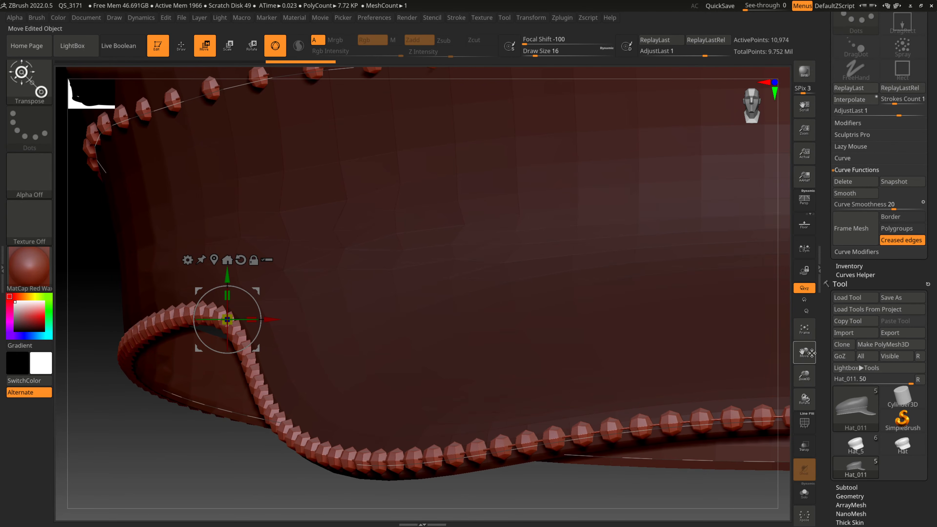
{"action": "left_click_drag", "start_coordinate": [811, 352], "coordinate": [726, 334]}
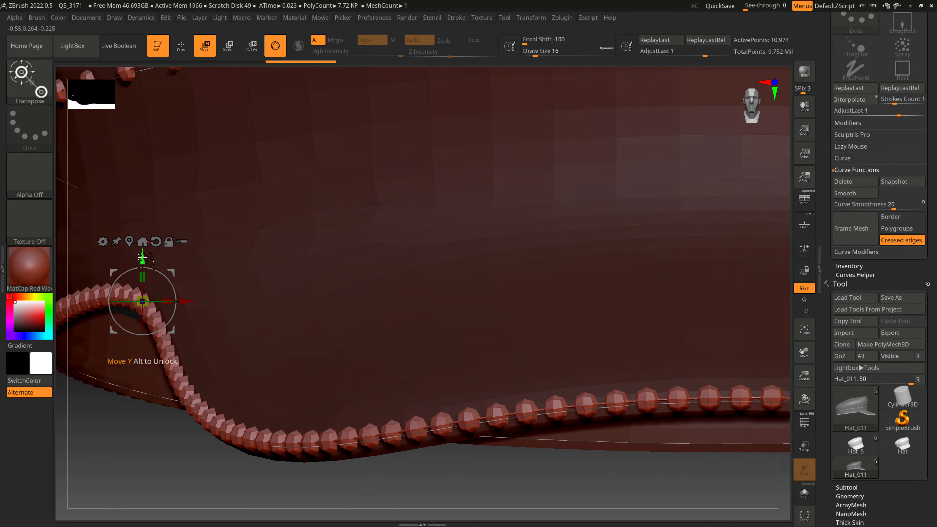
{"action": "left_click_drag", "start_coordinate": [143, 257], "coordinate": [143, 254]}
{"action": "left_click_drag", "start_coordinate": [512, 470], "coordinate": [575, 274]}
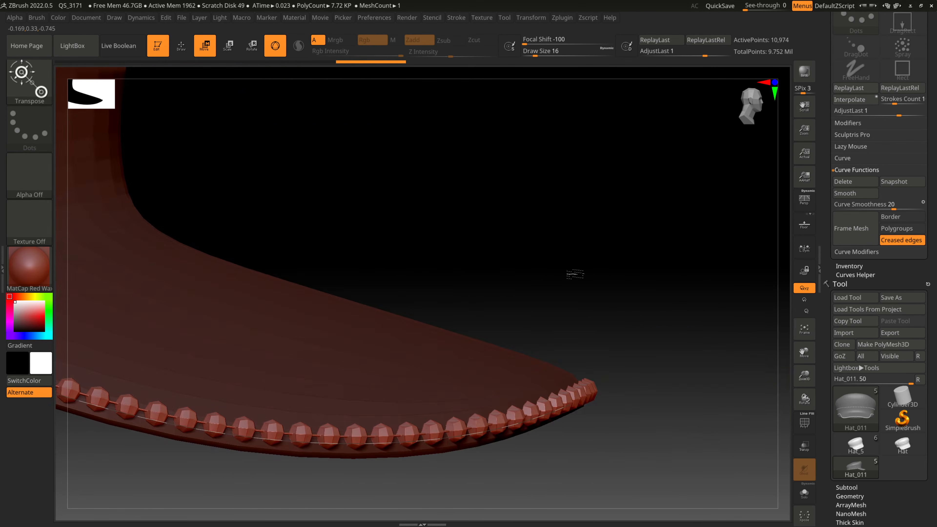
{"action": "left_click_drag", "start_coordinate": [647, 275], "coordinate": [576, 284]}
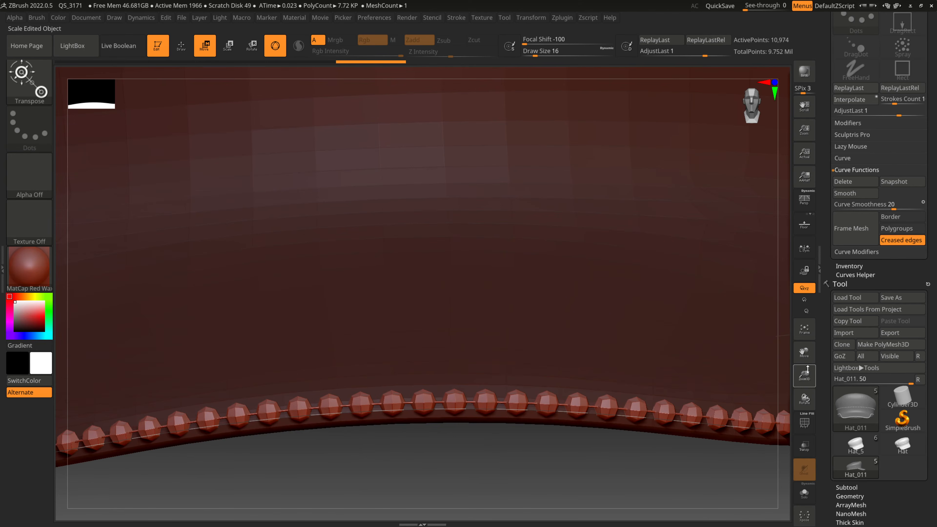
{"action": "left_click_drag", "start_coordinate": [808, 369], "coordinate": [780, 373]}
{"action": "left_click_drag", "start_coordinate": [587, 370], "coordinate": [758, 390], "text": "alt"}
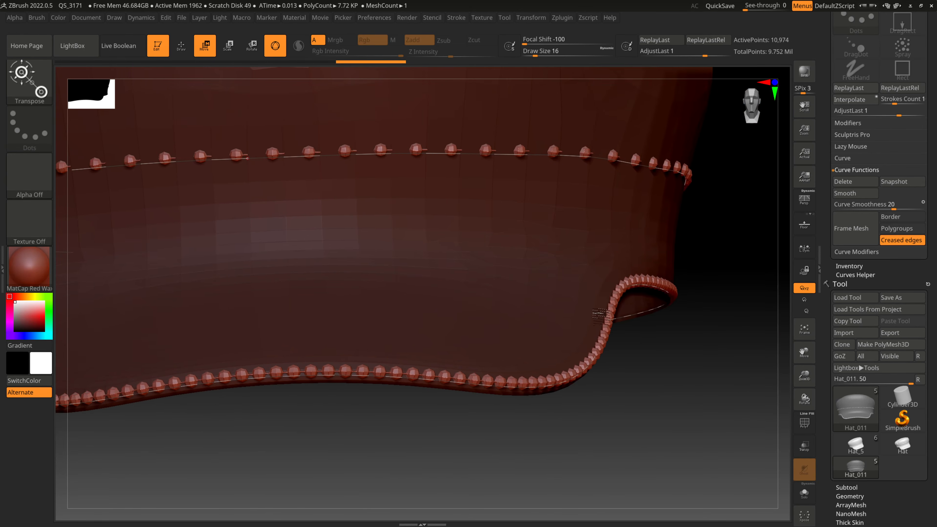
- Switch back to drawing with IMM Stone 001 and apply evenly packed beads along the hat's band curve
{"action": "key", "text": "q"}
{"action": "left_click", "coordinate": [366, 155]}
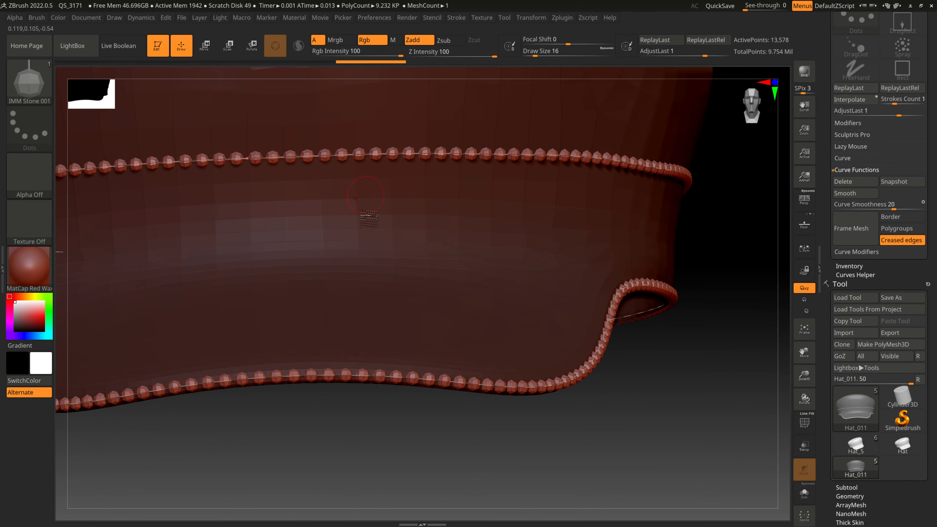
{"action": "key", "text": "ctrl+z"}
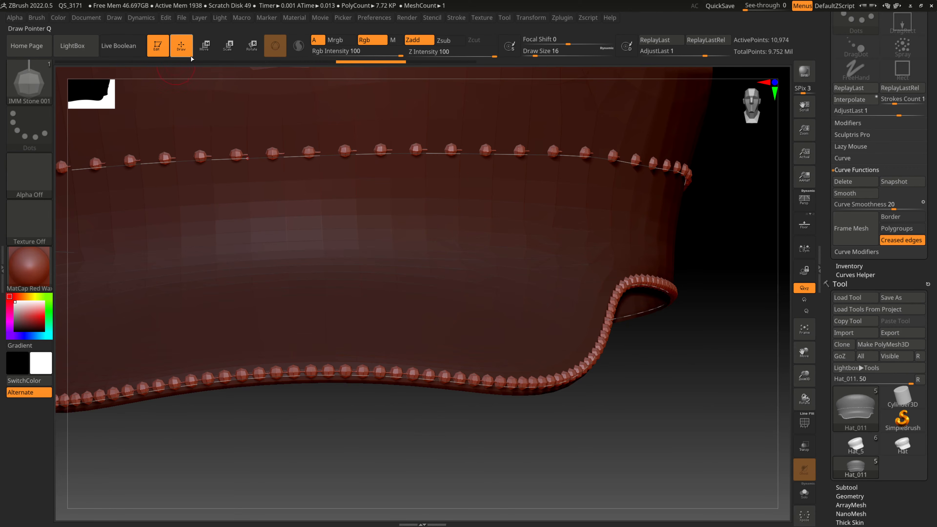
{"action": "left_click", "coordinate": [337, 158]}
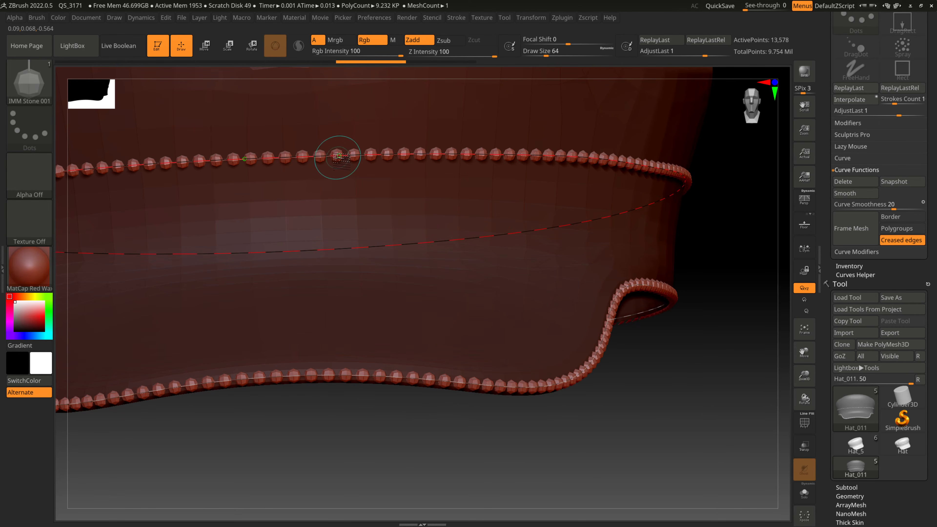
- Raise the band and border beads by about 0.0074 along Y with the Transpose gizmo and check them from the front and side
{"action": "left_click", "coordinate": [204, 50]}
{"action": "left_click_drag", "start_coordinate": [359, 442], "coordinate": [550, 451], "text": "alt"}
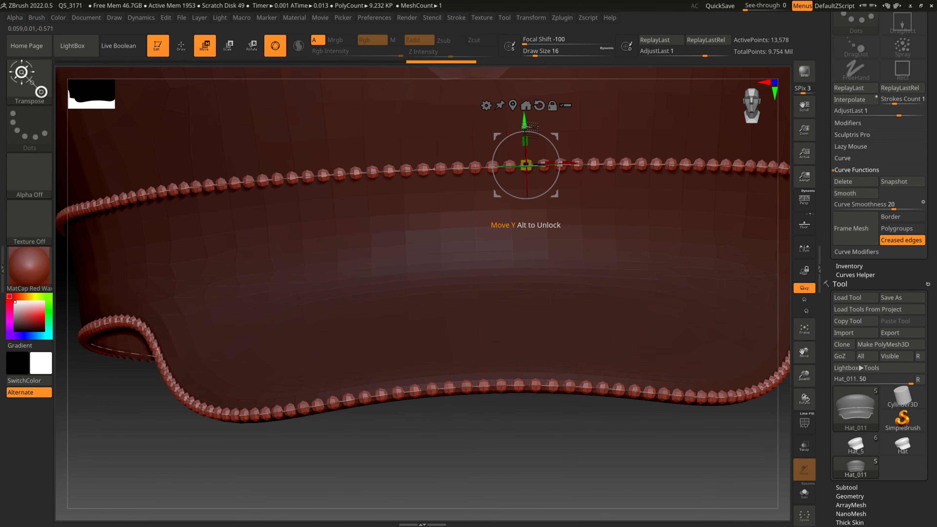
{"action": "left_click_drag", "start_coordinate": [807, 369], "coordinate": [818, 374]}
{"action": "left_click_drag", "start_coordinate": [583, 491], "coordinate": [578, 473]}
{"action": "left_click_drag", "start_coordinate": [526, 126], "coordinate": [525, 119]}
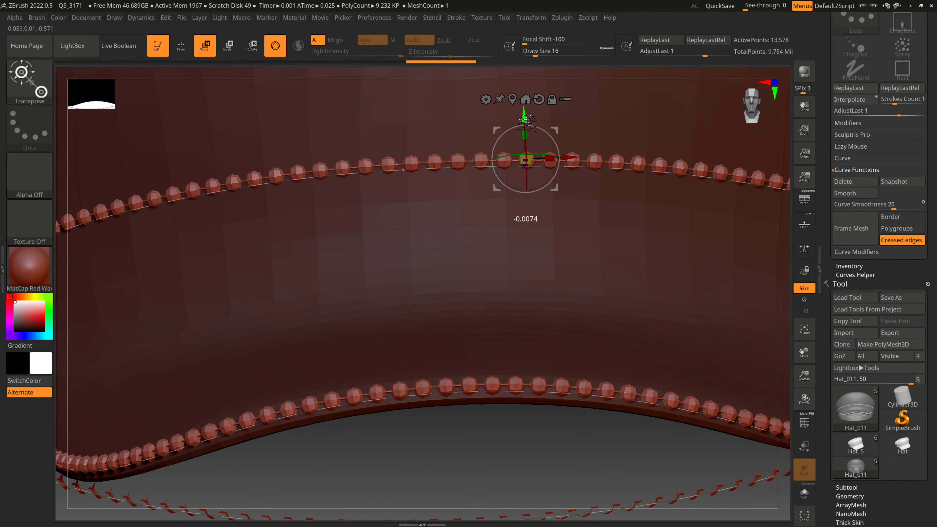
{"action": "left_click_drag", "start_coordinate": [551, 453], "coordinate": [670, 403]}
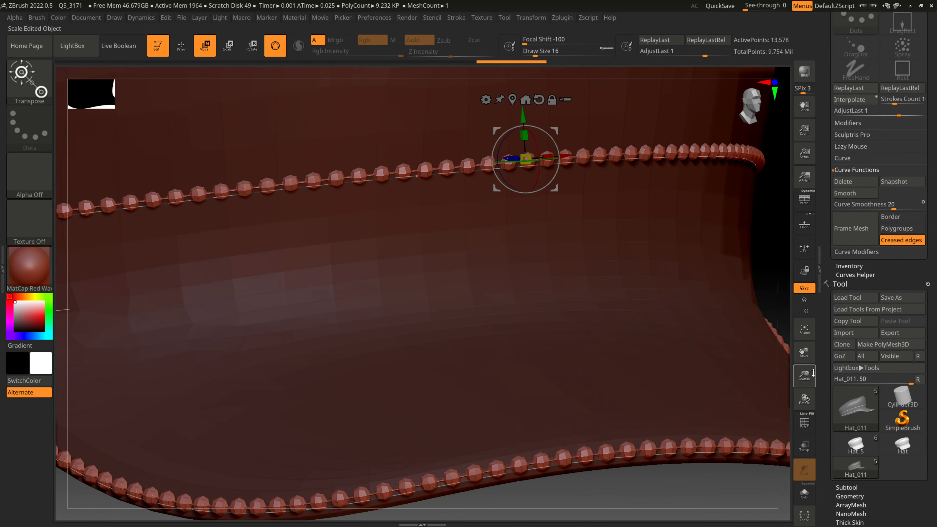
{"action": "left_click_drag", "start_coordinate": [813, 373], "coordinate": [756, 378]}
{"action": "left_click_drag", "start_coordinate": [631, 413], "coordinate": [650, 411]}
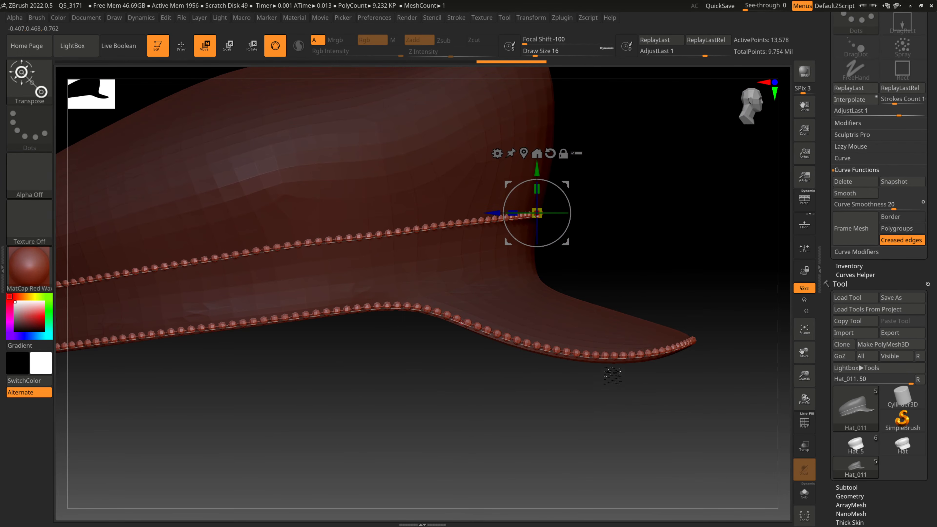
{"action": "left_click_drag", "start_coordinate": [329, 403], "coordinate": [402, 418]}
{"action": "left_click_drag", "start_coordinate": [557, 424], "coordinate": [458, 437]}
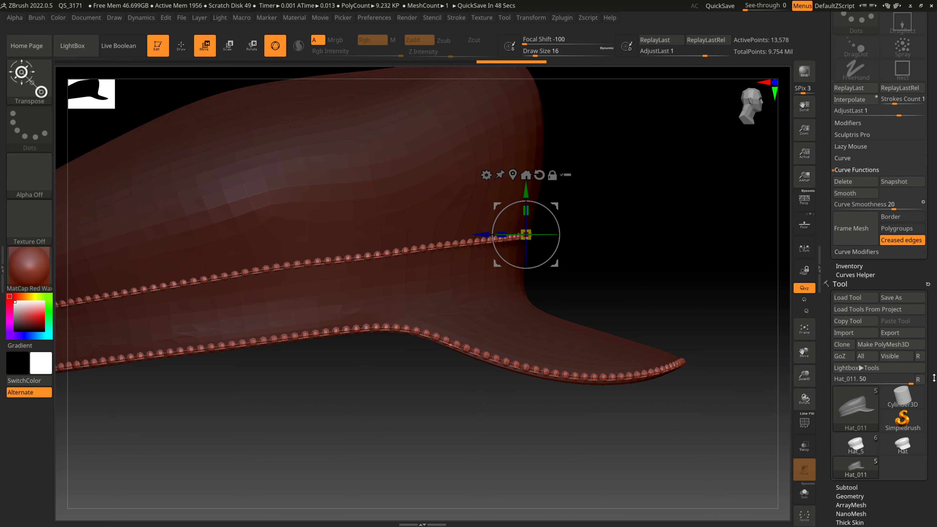
- Return to drawing mode and open the hat's subtool list
{"action": "scroll", "coordinate": [934, 377], "scroll_direction": "down", "scroll_amount": 3}
{"action": "left_click", "coordinate": [182, 47]}
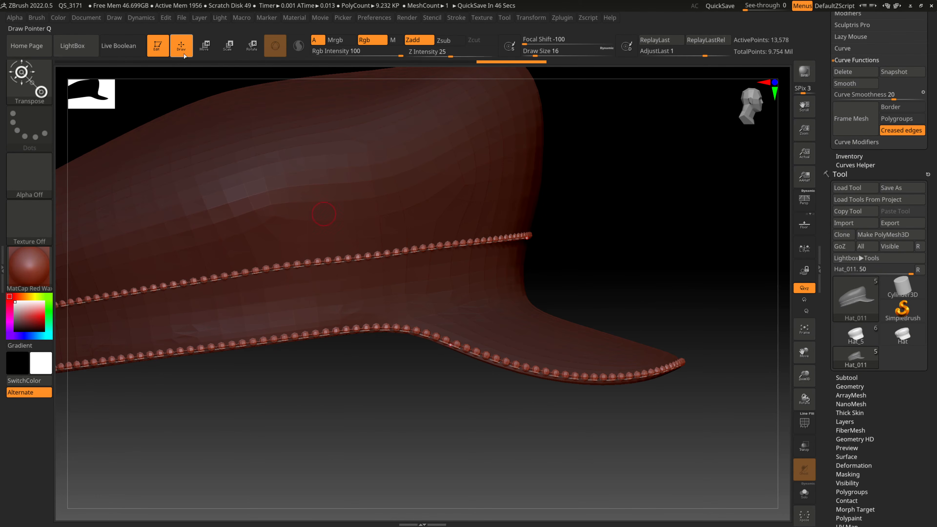
{"action": "left_click", "coordinate": [846, 378]}
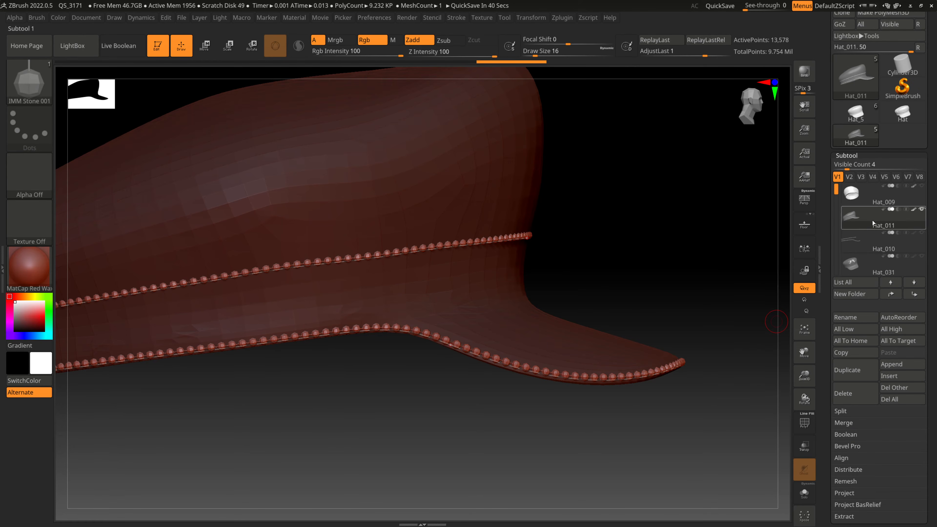
- Split the masked hat from the bead strings into its own subtool and check the beads from the front and side
{"action": "key", "text": "]"}
{"action": "key", "text": "]"}
{"action": "key", "text": "]"}
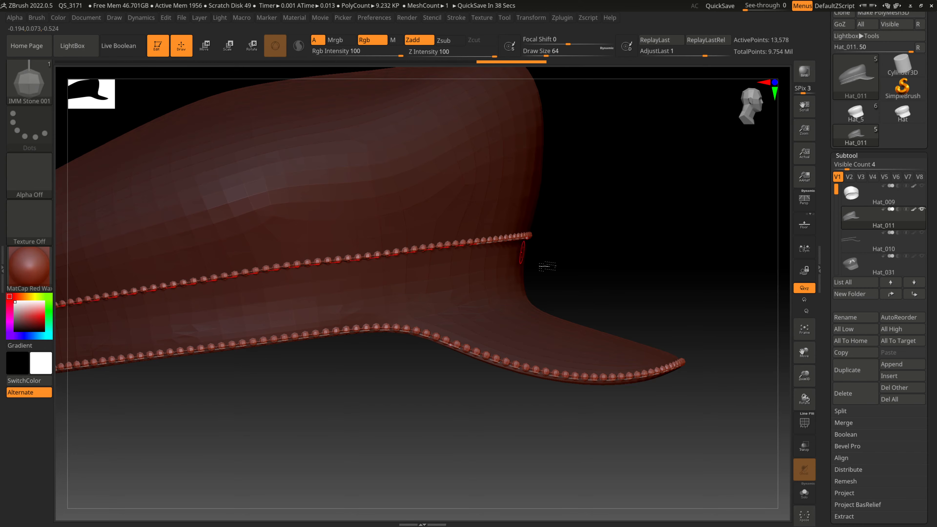
{"action": "left_click", "coordinate": [846, 411]}
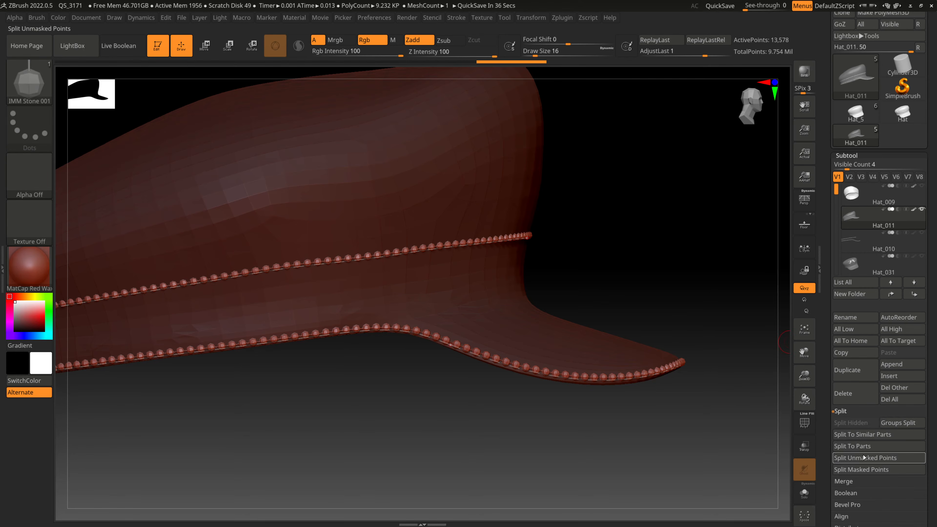
{"action": "left_click", "coordinate": [864, 469]}
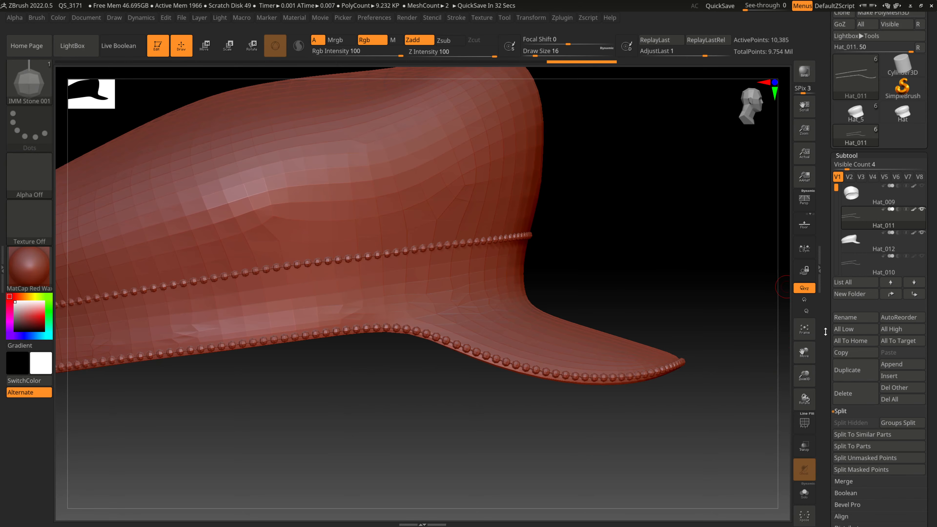
{"action": "left_click_drag", "start_coordinate": [667, 294], "coordinate": [709, 322]}
{"action": "left_click_drag", "start_coordinate": [678, 477], "coordinate": [685, 408]}
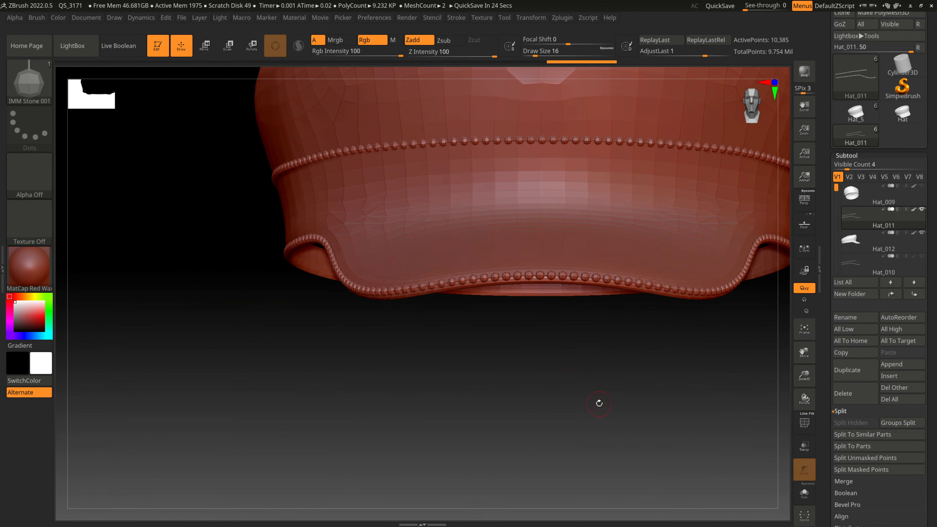
{"action": "left_click_drag", "start_coordinate": [570, 399], "coordinate": [513, 229]}
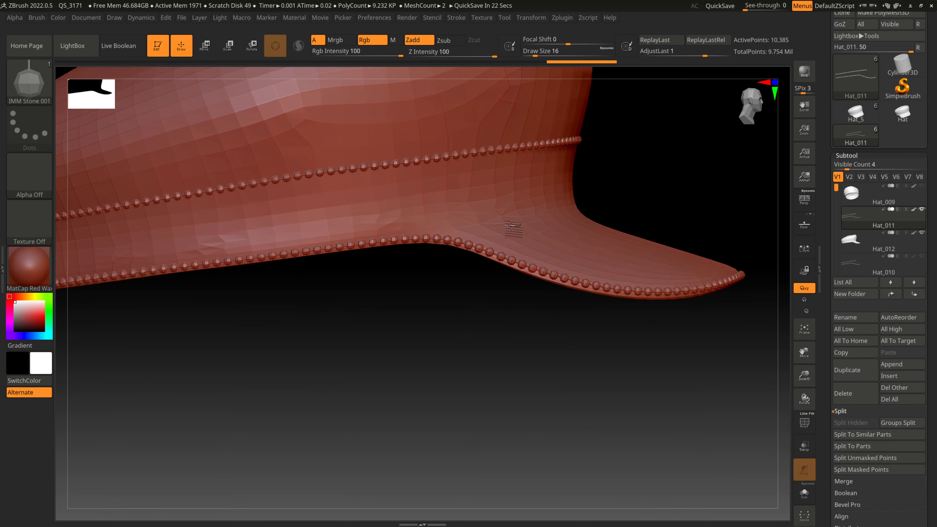
- Save the tool as Hat_009 in the Hat_3 folder, replacing the existing file
{"action": "left_click", "coordinate": [504, 17]}
{"action": "left_click", "coordinate": [576, 36]}
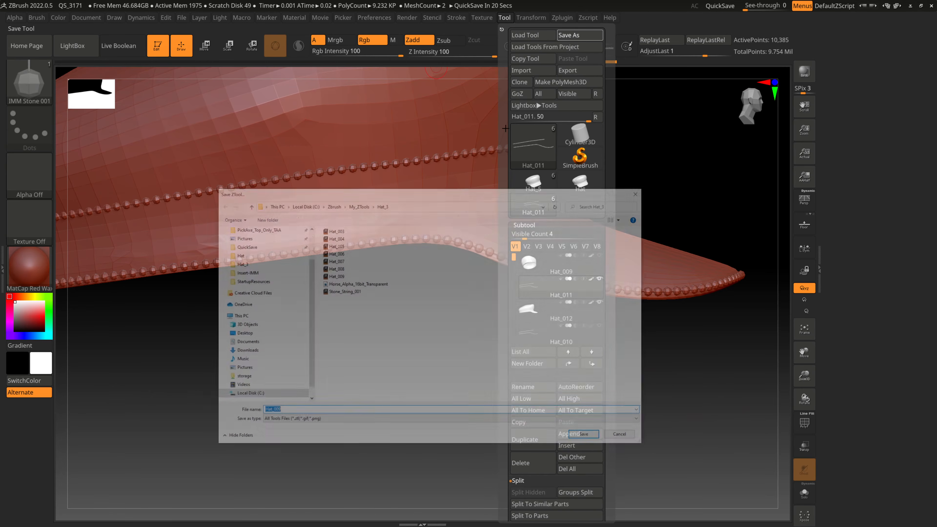
{"action": "left_click", "coordinate": [337, 278]}
{"action": "left_click", "coordinate": [589, 438]}
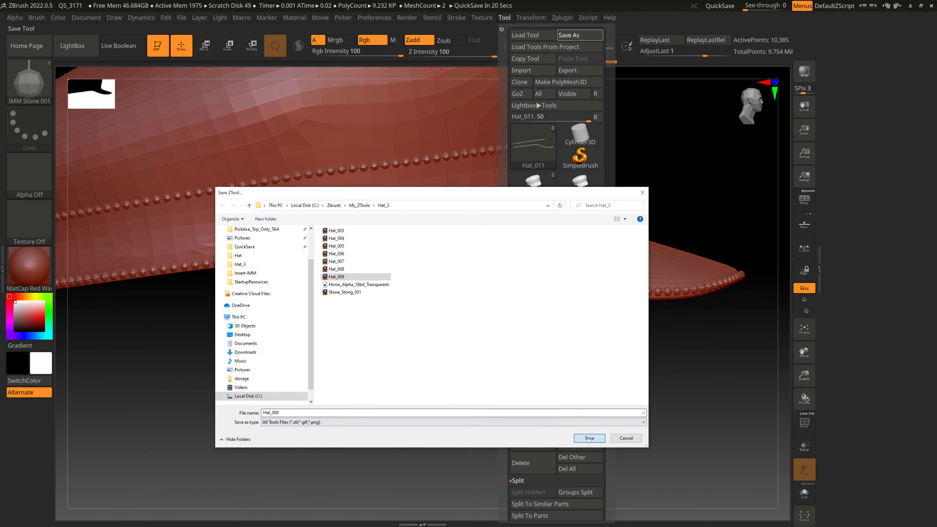
{"action": "left_click", "coordinate": [485, 259]}
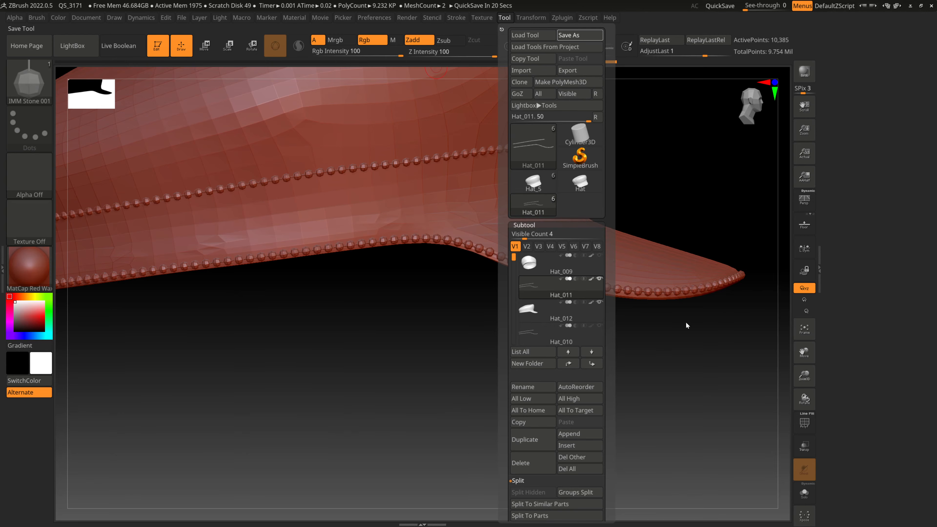
- Examine the band and brim bead strings up close from the side and front
{"action": "left_click_drag", "start_coordinate": [620, 360], "coordinate": [461, 420]}
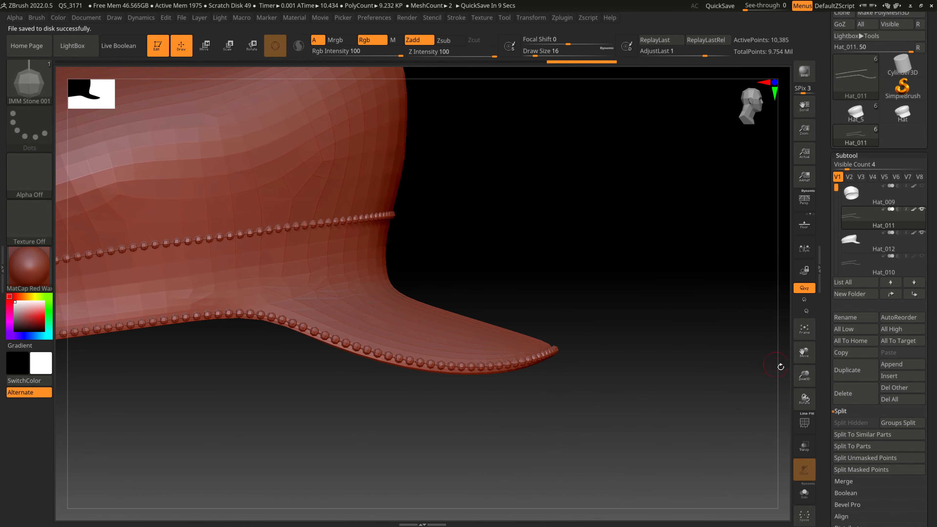
{"action": "left_click_drag", "start_coordinate": [805, 376], "coordinate": [808, 388]}
{"action": "left_click_drag", "start_coordinate": [711, 365], "coordinate": [606, 264], "text": "alt"}
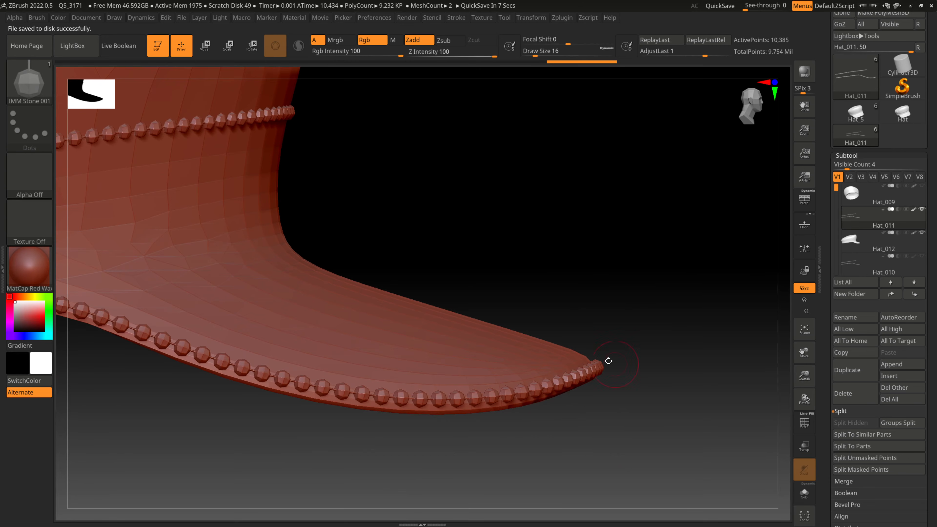
{"action": "left_click_drag", "start_coordinate": [573, 432], "coordinate": [425, 465]}
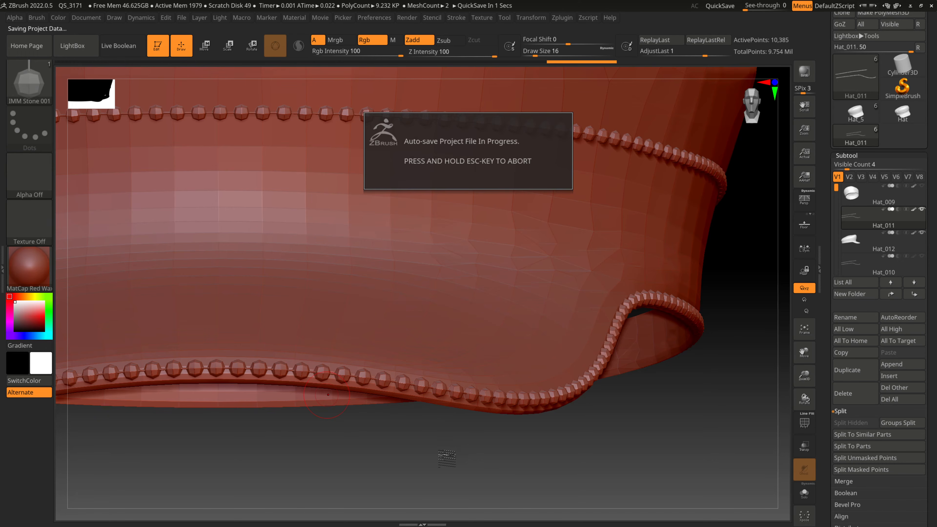
{"action": "left_click_drag", "start_coordinate": [437, 454], "coordinate": [468, 449]}
{"action": "mouse_move", "coordinate": [312, 457]}
{"action": "left_mouse_down"}
{"action": "mouse_move", "coordinate": [512, 446]}
{"action": "mouse_move", "coordinate": [505, 400]}
{"action": "left_mouse_up"}
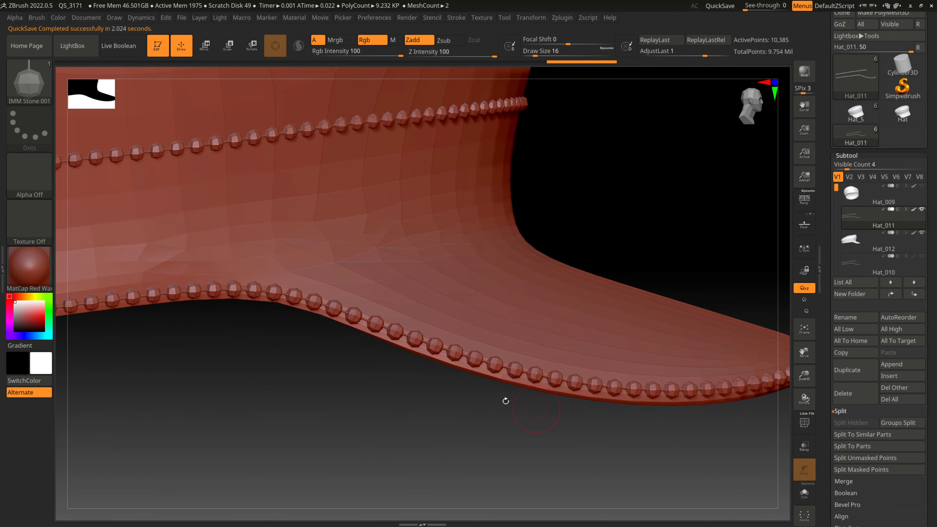
{"action": "left_click_drag", "start_coordinate": [809, 376], "coordinate": [768, 378]}
{"action": "left_click_drag", "start_coordinate": [575, 396], "coordinate": [637, 459], "text": "alt"}
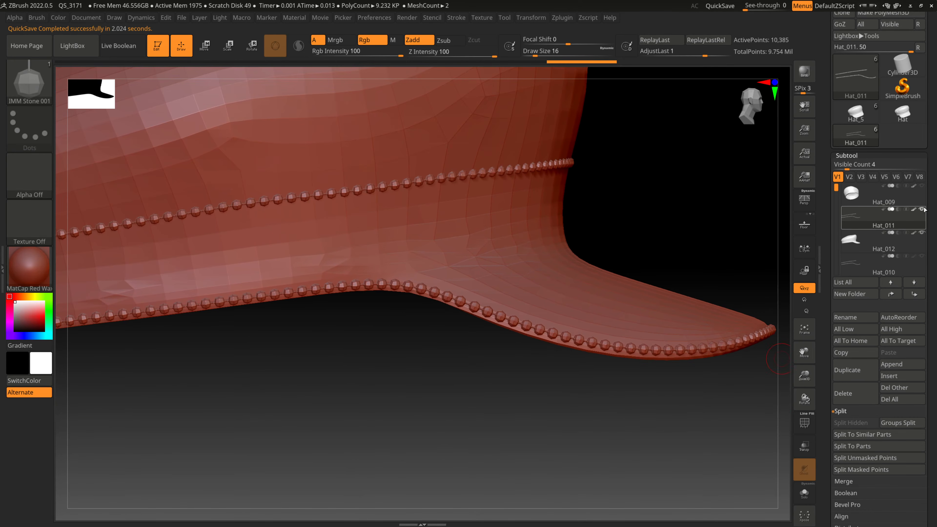
- Make the hat subtool Hat_012 active with its polyframe shown, and hide the bead subtool Hat_011
{"action": "left_click", "coordinate": [850, 240]}
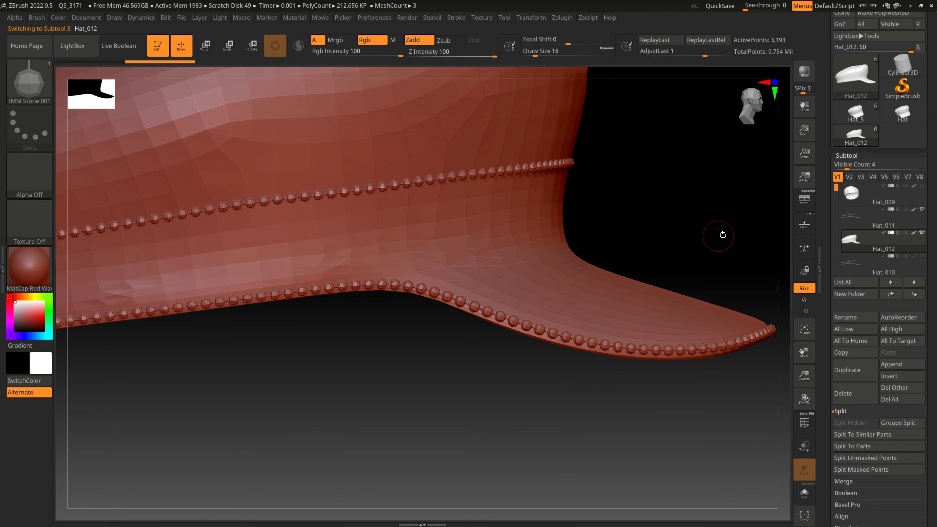
{"action": "key", "text": "shift+f"}
{"action": "left_click_drag", "start_coordinate": [554, 428], "coordinate": [575, 471], "text": "alt"}
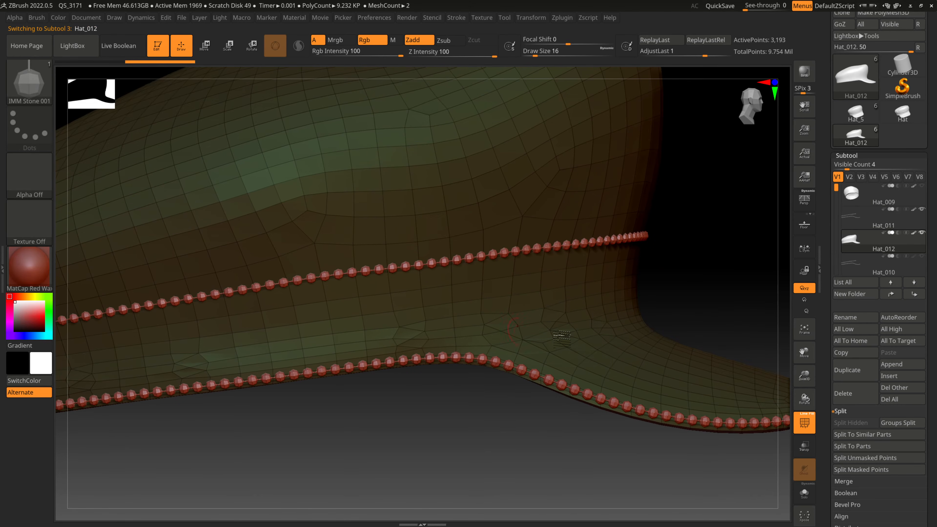
{"action": "left_click", "coordinate": [921, 210]}
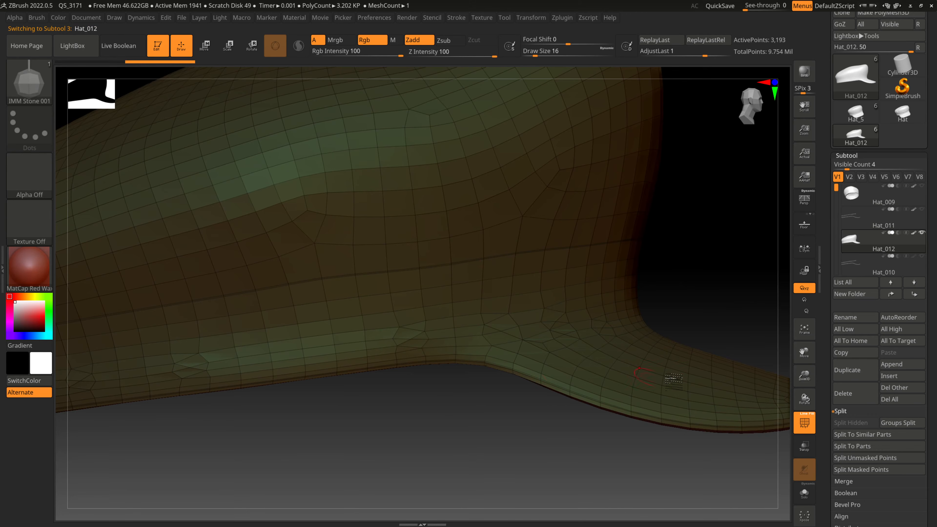
- Open the Crease settings in the hat's geometry options
{"action": "left_click", "coordinate": [850, 155]}
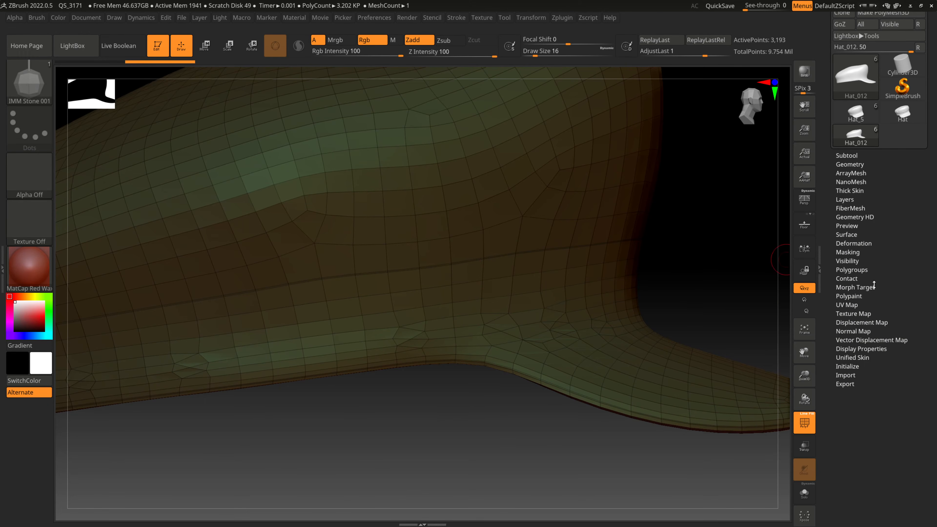
{"action": "left_click", "coordinate": [851, 164]}
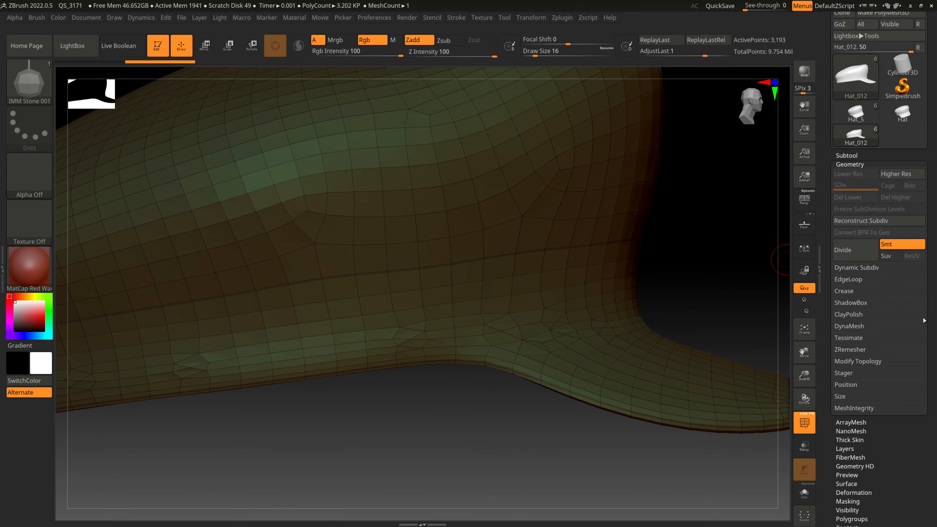
{"action": "left_click", "coordinate": [849, 292]}
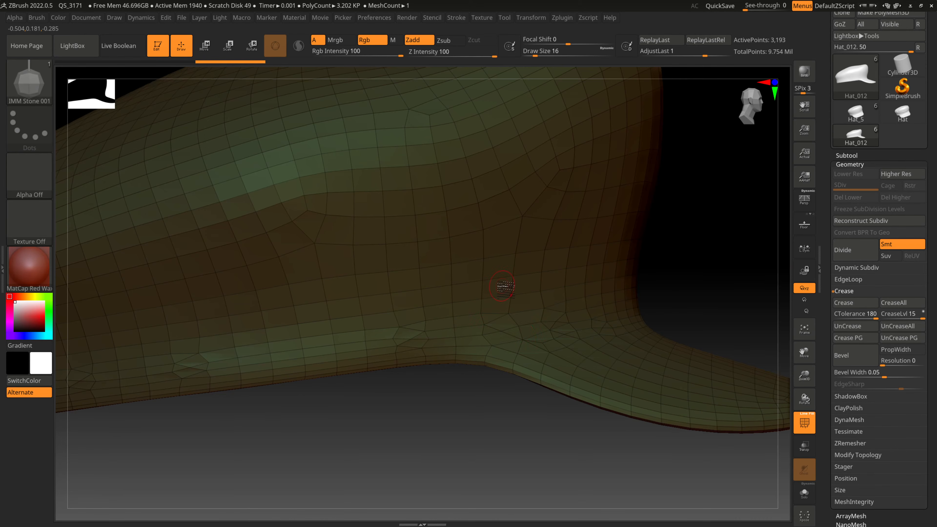
- Switch to the ZModeler brush and move in close on the brim's lower edge
{"action": "key", "text": "b"}
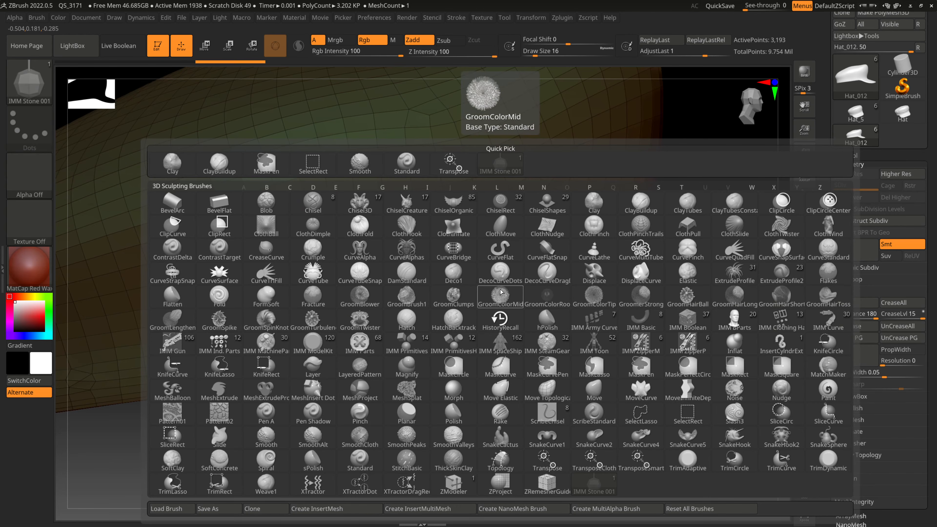
{"action": "key", "text": "z"}
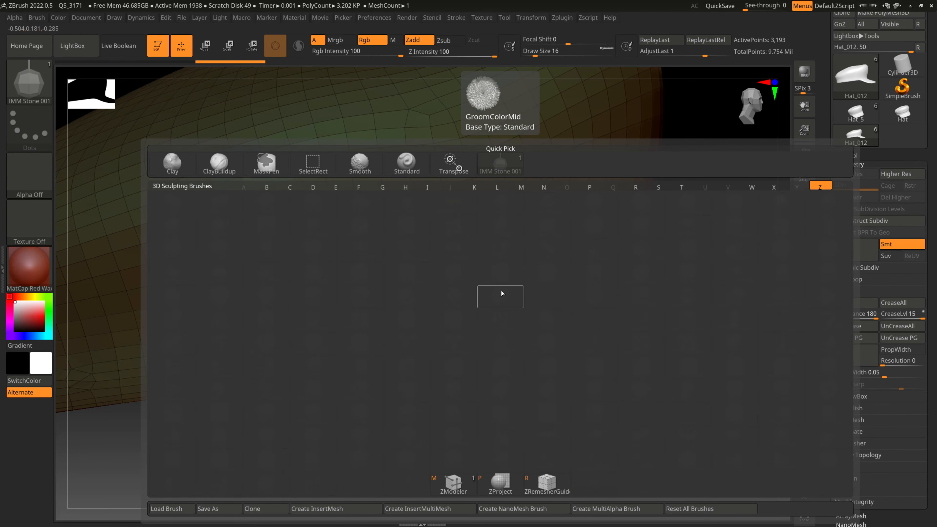
{"action": "left_click", "coordinate": [459, 485]}
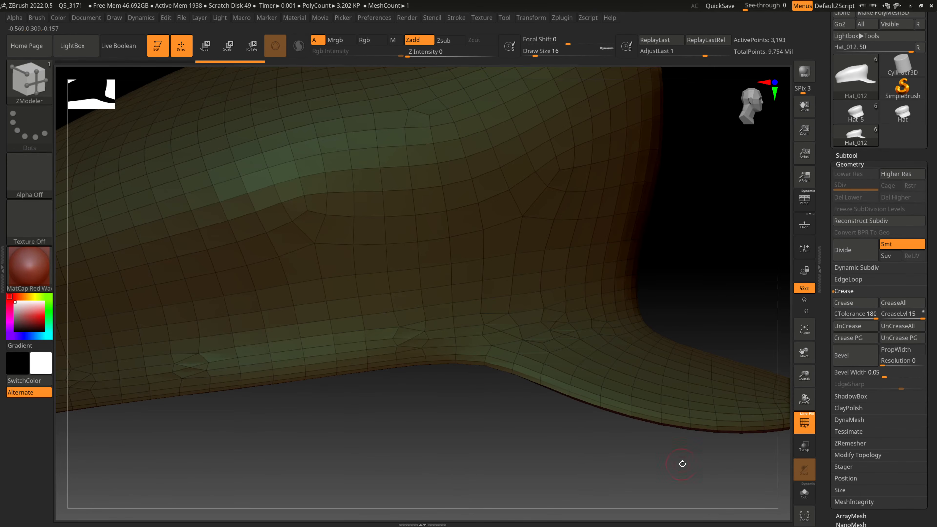
{"action": "left_click_drag", "start_coordinate": [803, 370], "coordinate": [810, 323]}
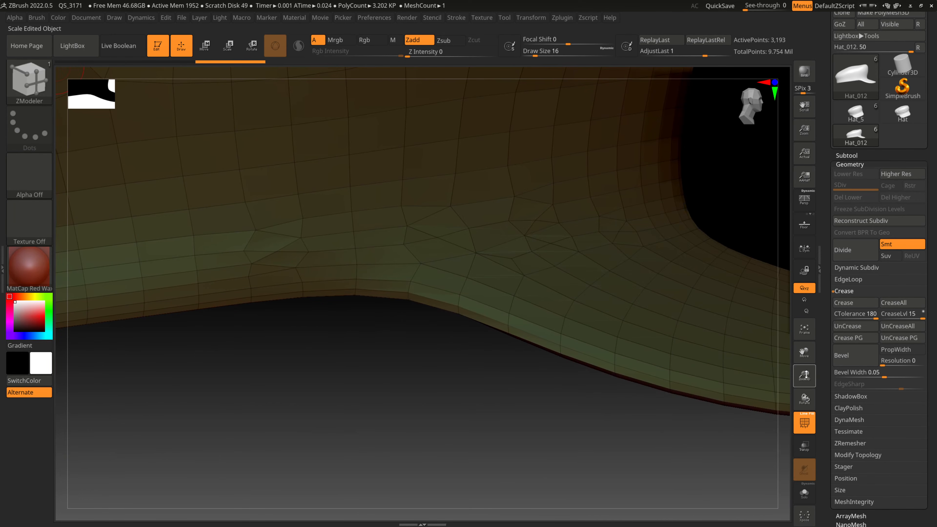
{"action": "left_click_drag", "start_coordinate": [805, 372], "coordinate": [833, 313]}
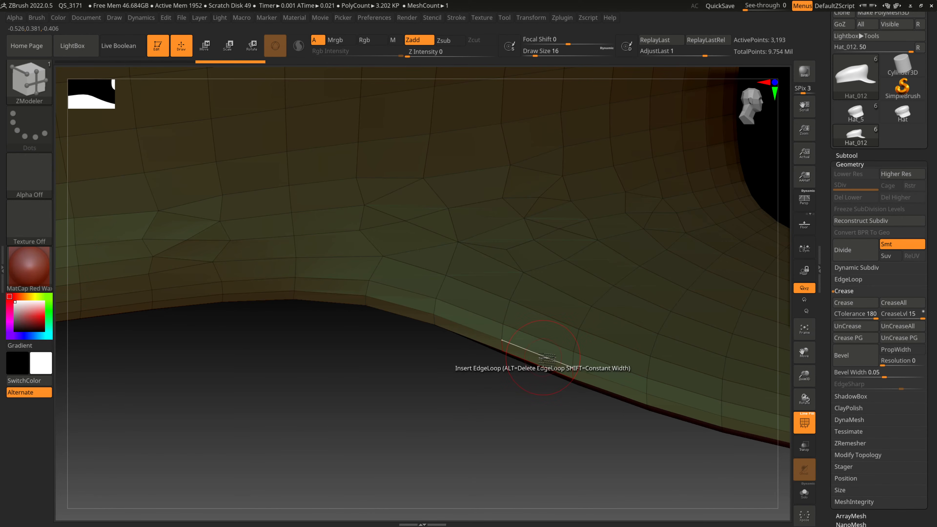
- Examine the ZModeler polygon actions and targets along the brim's border, and inspect the edge from slightly below
{"action": "key", "text": "space"}
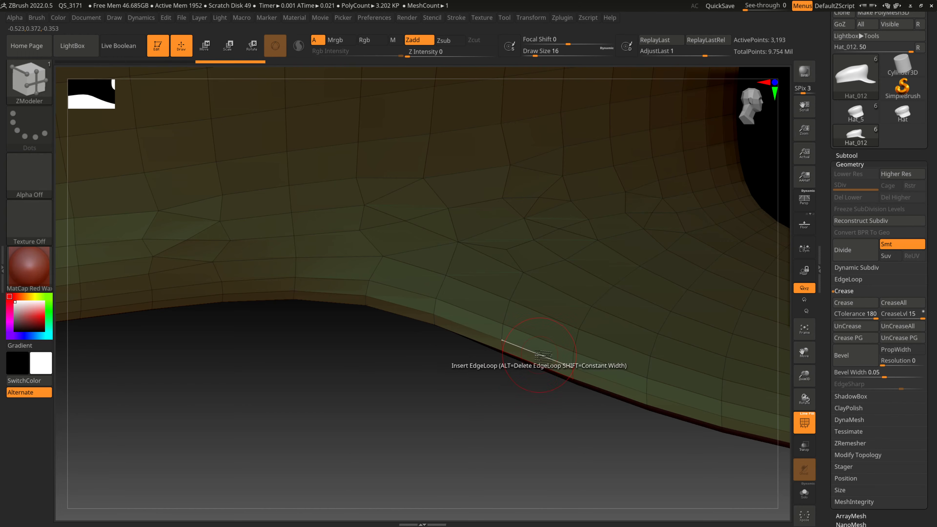
{"action": "key", "text": "space"}
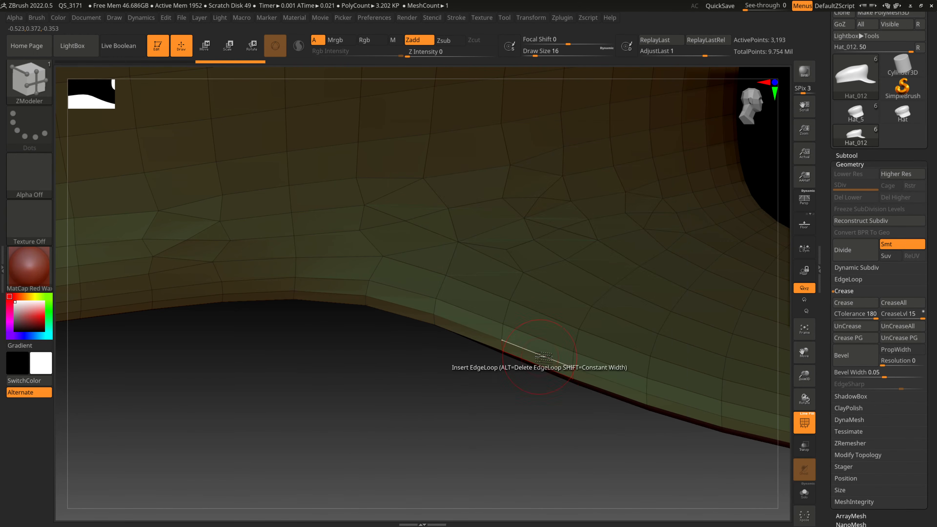
{"action": "key", "text": "space"}
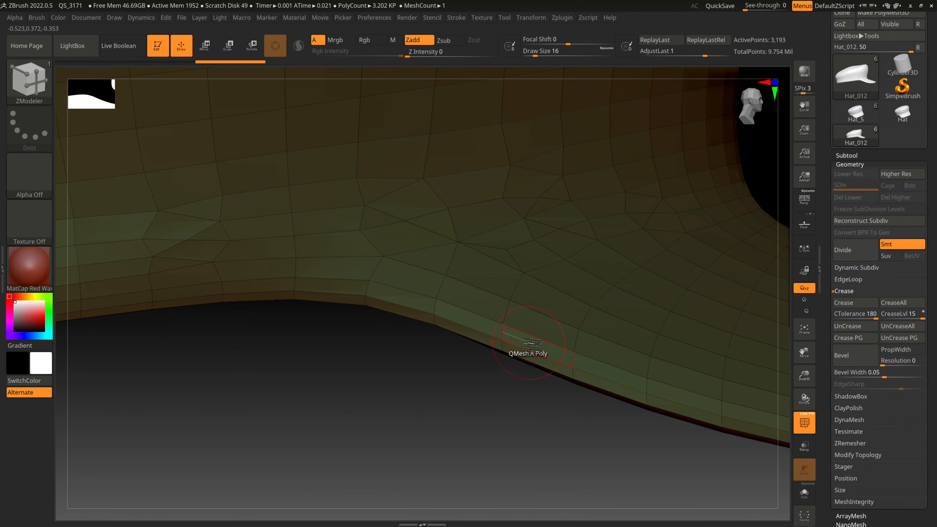
{"action": "key", "text": "space"}
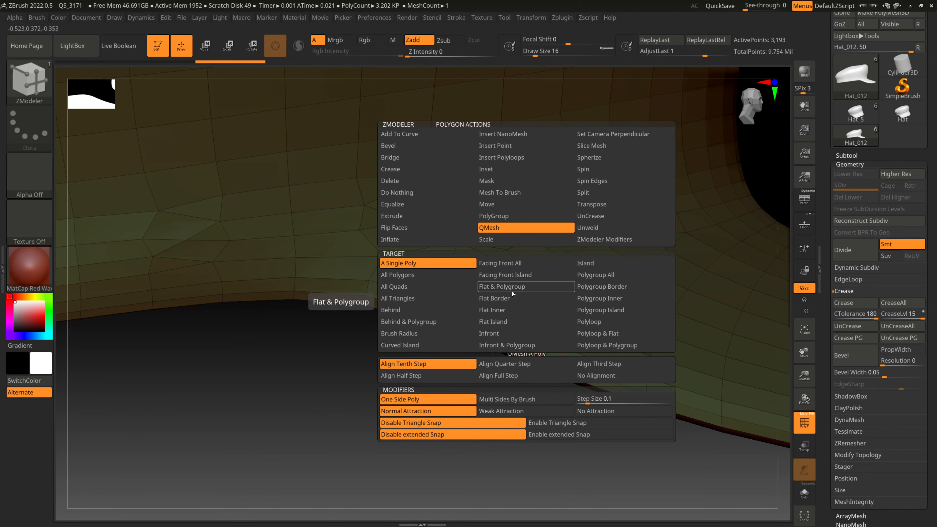
{"action": "left_click", "coordinate": [504, 265]}
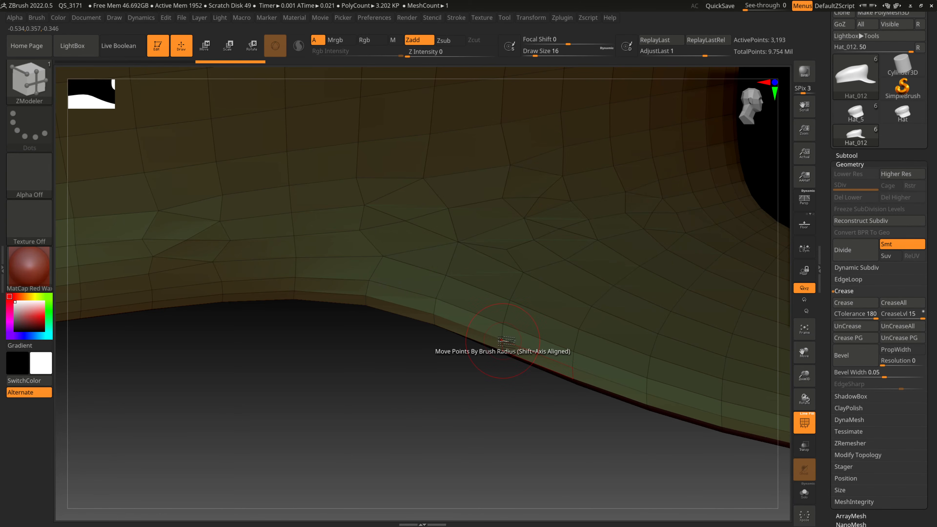
{"action": "key", "text": "space"}
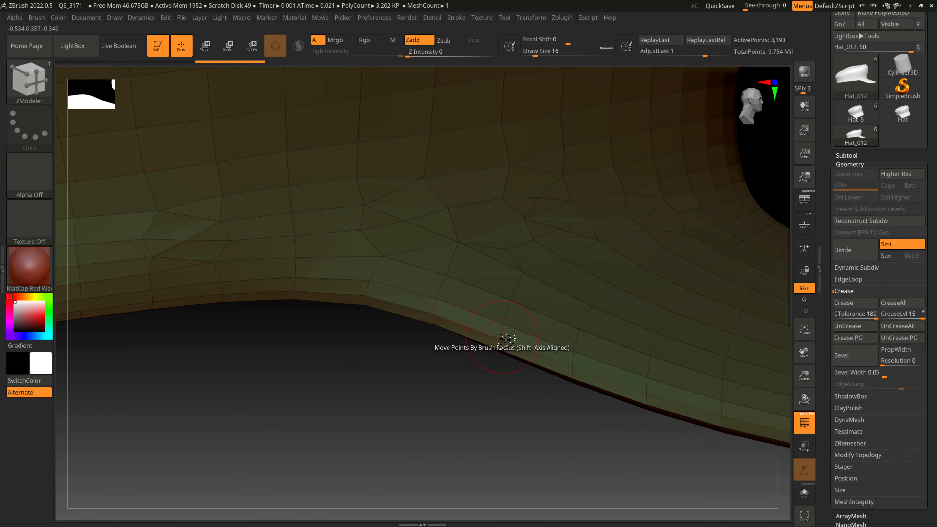
{"action": "key", "text": "space"}
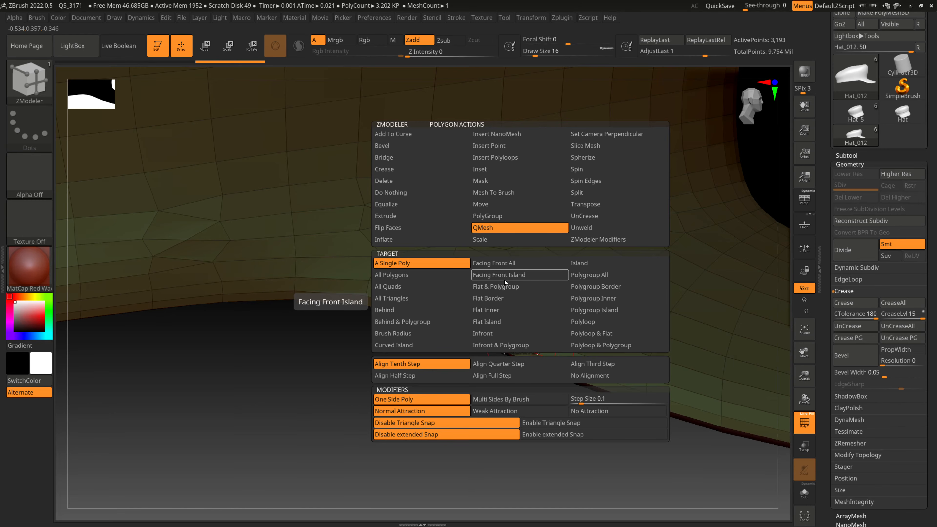
{"action": "left_click", "coordinate": [478, 281]}
{"action": "left_click_drag", "start_coordinate": [435, 408], "coordinate": [397, 335]}
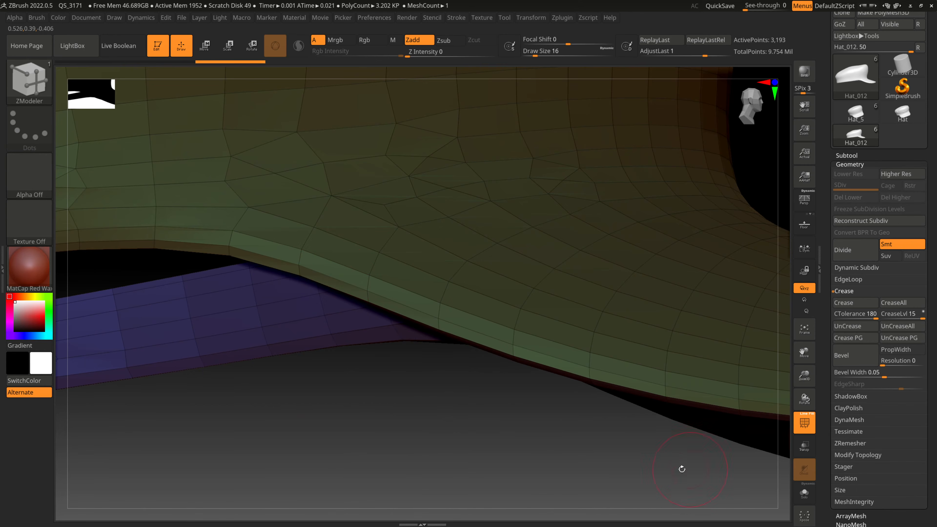
{"action": "left_click_drag", "start_coordinate": [679, 465], "coordinate": [391, 276]}
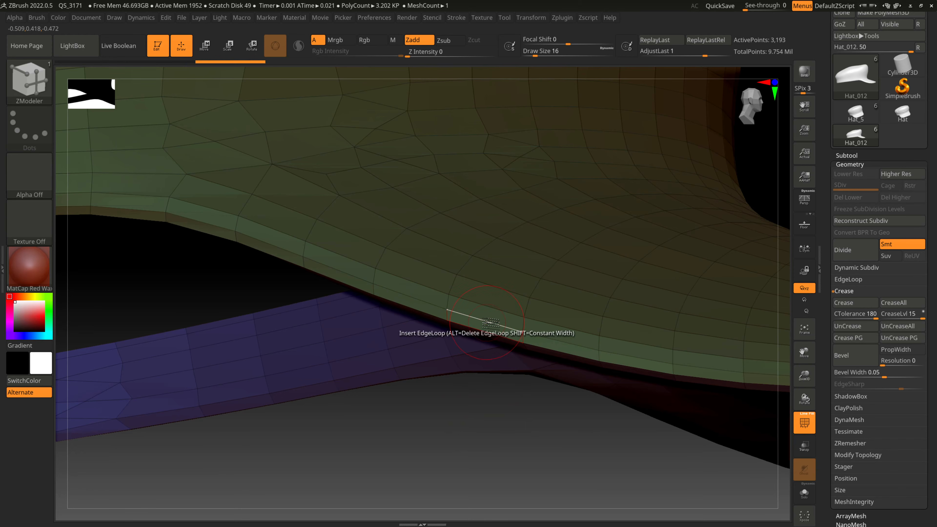
- Set the ZModeler edge action to Crease with the EdgeLoop Complete target and crease the loop just above the brim's lower edge
{"action": "key", "text": "space"}
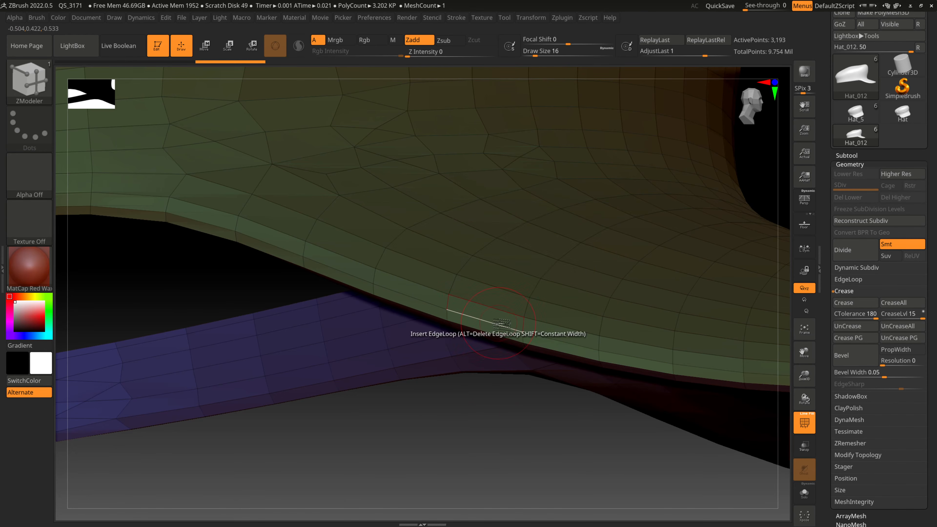
{"action": "key", "text": "space"}
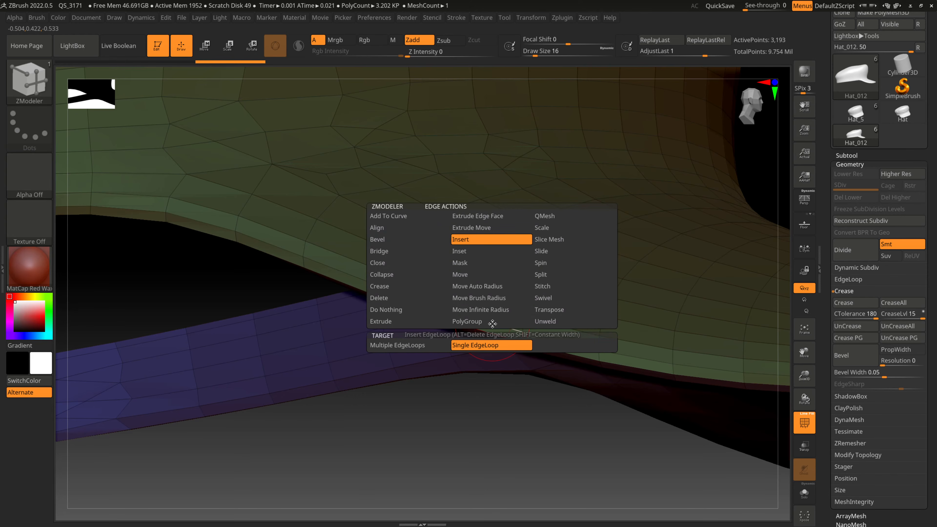
{"action": "left_click", "coordinate": [380, 287]}
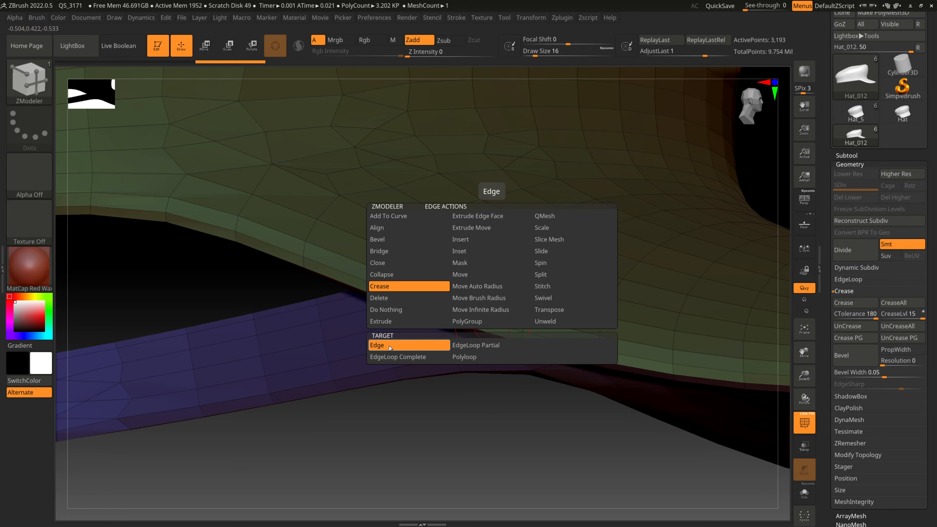
{"action": "left_click", "coordinate": [408, 357]}
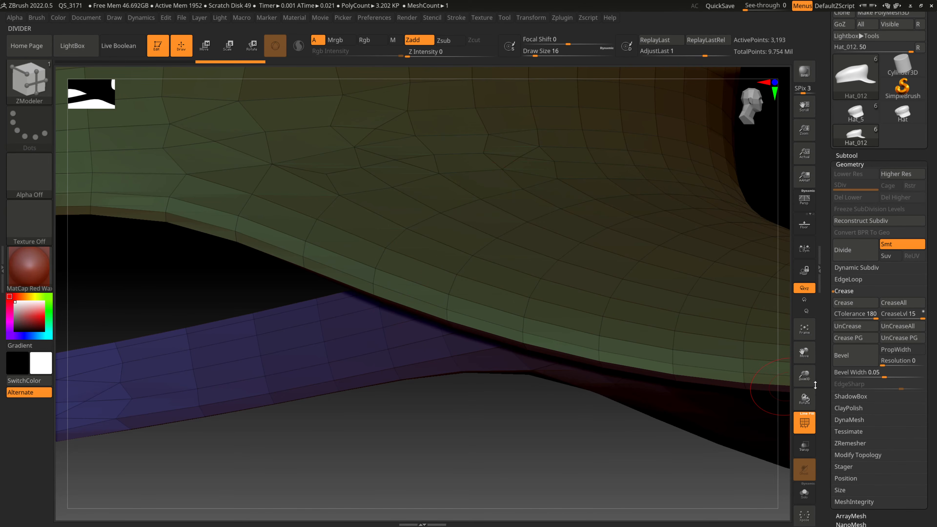
{"action": "left_click_drag", "start_coordinate": [806, 379], "coordinate": [894, 282]}
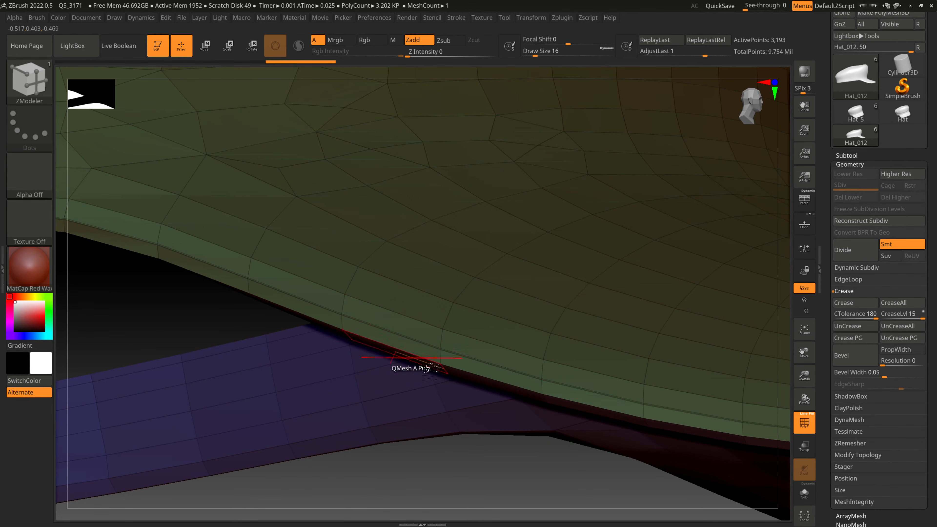
{"action": "scroll", "coordinate": [678, 393], "scroll_direction": "up", "scroll_amount": 5}
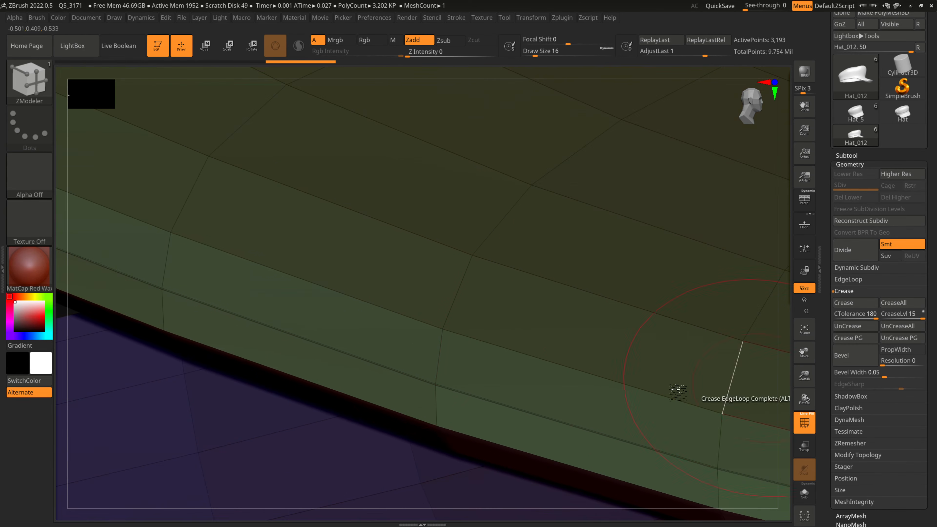
{"action": "left_click_drag", "start_coordinate": [805, 377], "coordinate": [568, 345]}
{"action": "left_click_drag", "start_coordinate": [431, 444], "coordinate": [460, 362]}
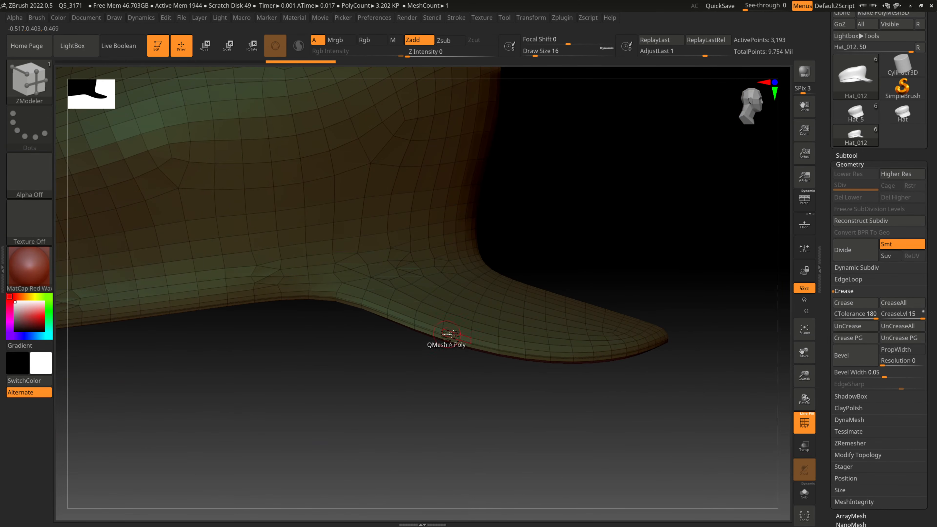
{"action": "mouse_move", "coordinate": [463, 405]}
{"action": "left_mouse_down"}
{"action": "mouse_move", "coordinate": [544, 419]}
{"action": "mouse_move", "coordinate": [522, 409]}
{"action": "mouse_move", "coordinate": [554, 404]}
{"action": "mouse_move", "coordinate": [379, 425]}
{"action": "mouse_move", "coordinate": [503, 412]}
{"action": "left_mouse_up"}
{"action": "key", "text": "shift"}
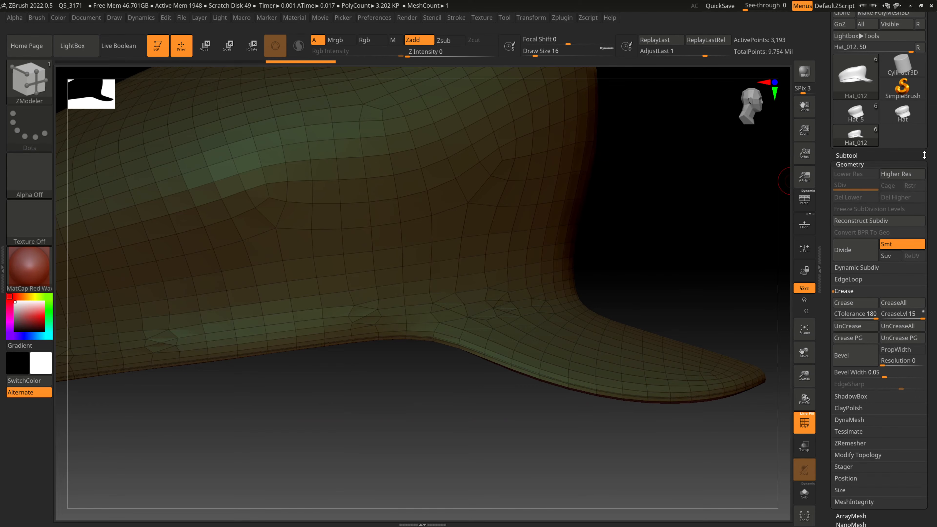
- Enable Curve Mode for the brush and frame the mesh with a curve on the creased edges
{"action": "left_click_drag", "start_coordinate": [934, 151], "coordinate": [935, 251]}
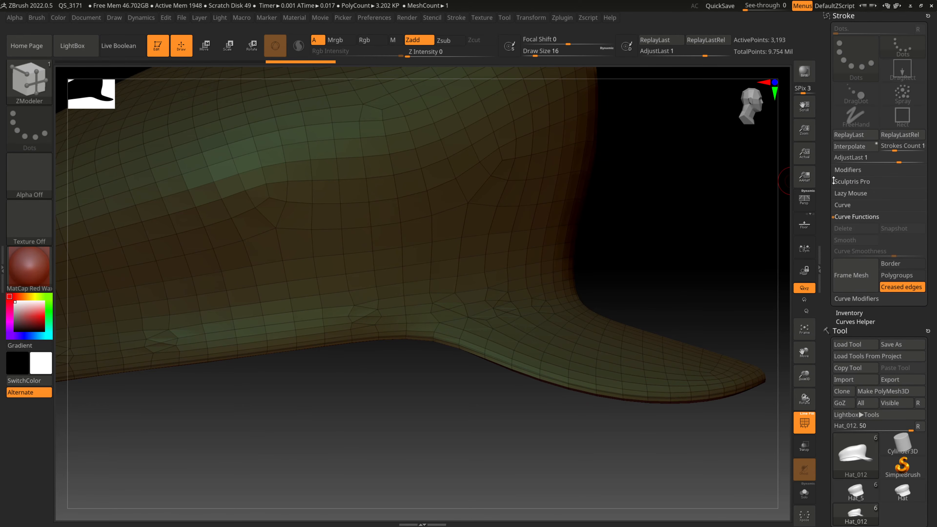
{"action": "left_click", "coordinate": [847, 206]}
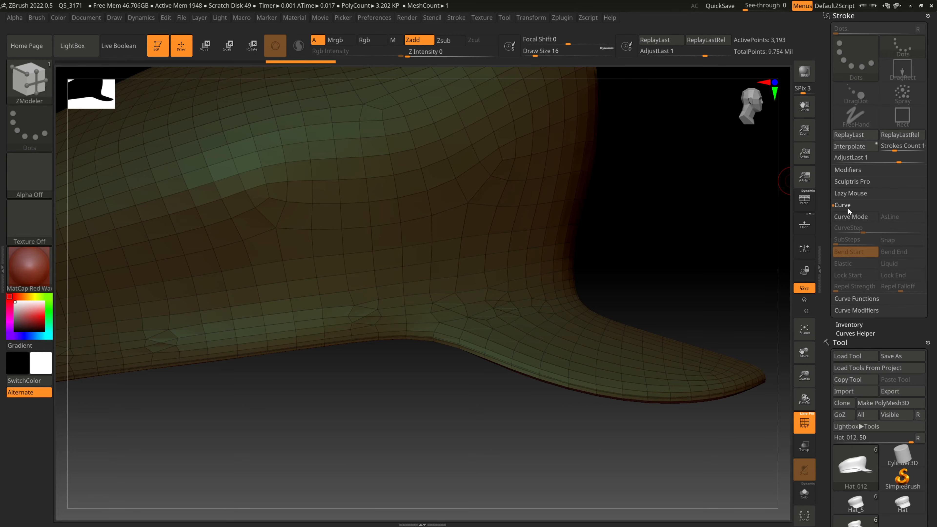
{"action": "left_click", "coordinate": [855, 218]}
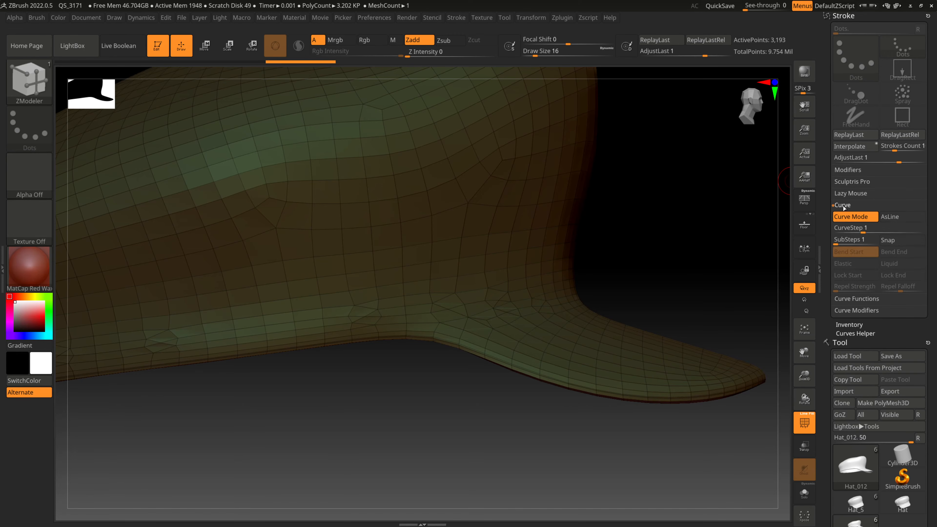
{"action": "left_click", "coordinate": [851, 299]}
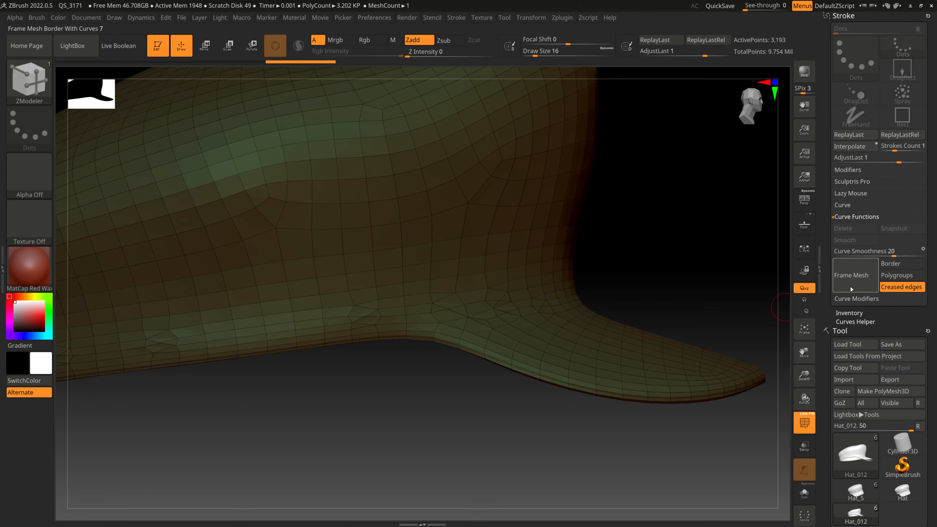
{"action": "left_click", "coordinate": [861, 279]}
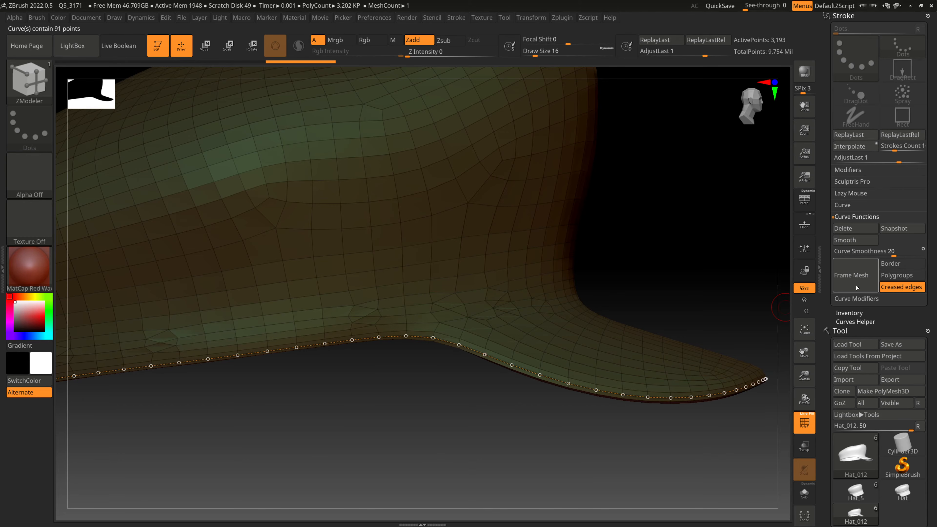
- Examine how the framed curve follows the edge of the hat's brim from several sides
{"action": "mouse_move", "coordinate": [531, 451]}
{"action": "left_mouse_down"}
{"action": "mouse_move", "coordinate": [508, 455]}
{"action": "mouse_move", "coordinate": [523, 465]}
{"action": "mouse_move", "coordinate": [515, 461]}
{"action": "left_mouse_up"}
{"action": "left_click_drag", "start_coordinate": [679, 458], "coordinate": [604, 438]}
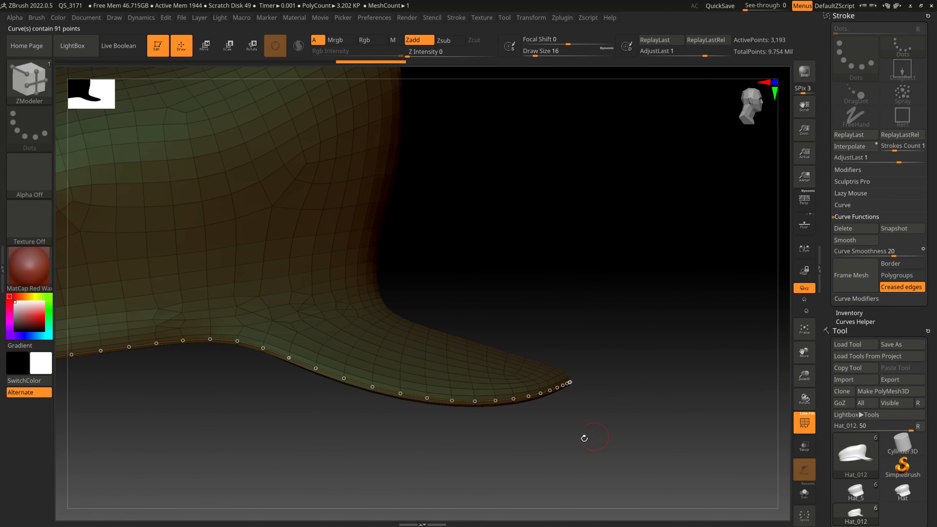
{"action": "left_click_drag", "start_coordinate": [507, 453], "coordinate": [528, 455]}
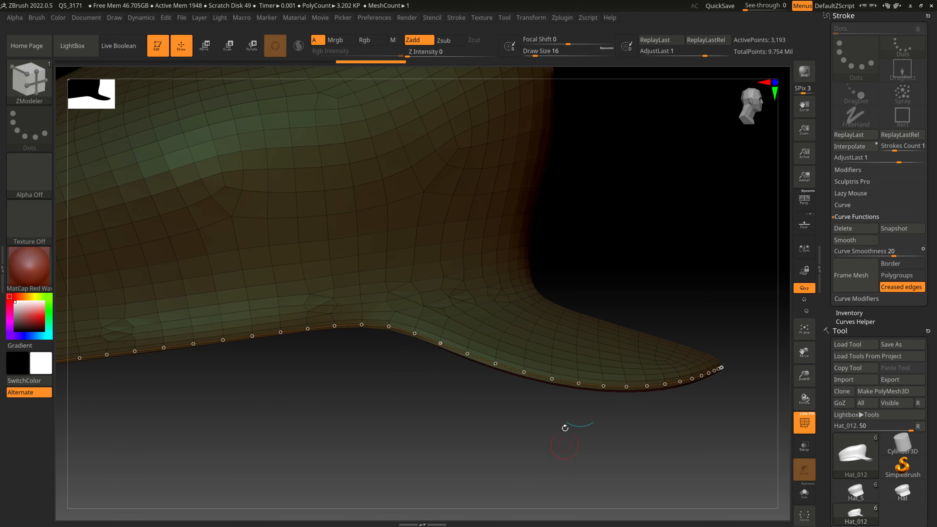
{"action": "left_click_drag", "start_coordinate": [565, 428], "coordinate": [466, 455]}
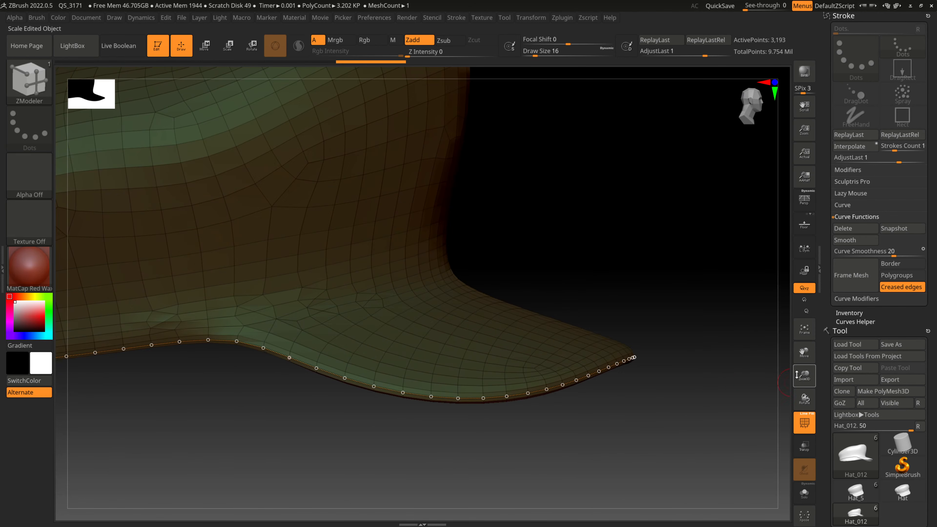
{"action": "left_click_drag", "start_coordinate": [797, 375], "coordinate": [848, 374]}
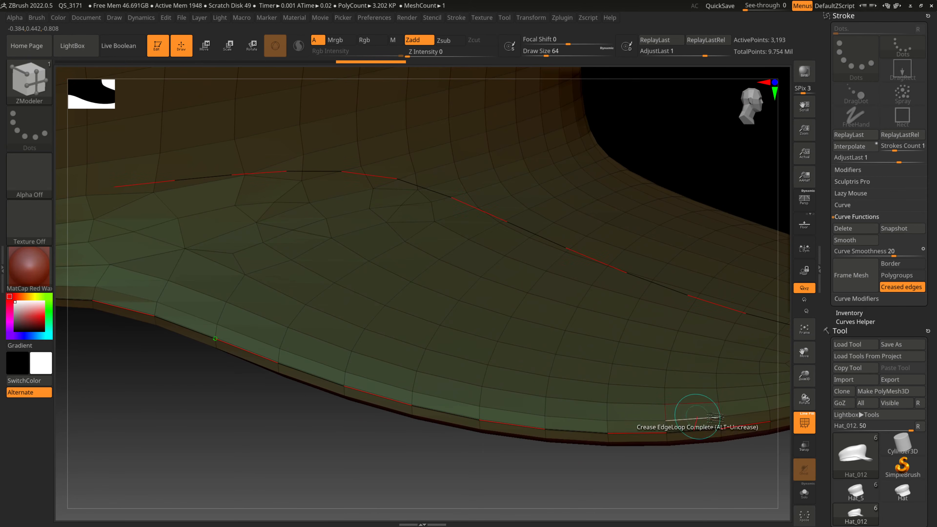
{"action": "left_click_drag", "start_coordinate": [753, 461], "coordinate": [366, 450], "text": "alt"}
{"action": "mouse_move", "coordinate": [658, 410]}
{"action": "left_mouse_down", "text": "alt"}
{"action": "mouse_move", "coordinate": [693, 413]}
{"action": "mouse_move", "coordinate": [669, 401]}
{"action": "left_mouse_up", "text": "alt"}
{"action": "left_click_drag", "start_coordinate": [608, 435], "coordinate": [580, 441]}
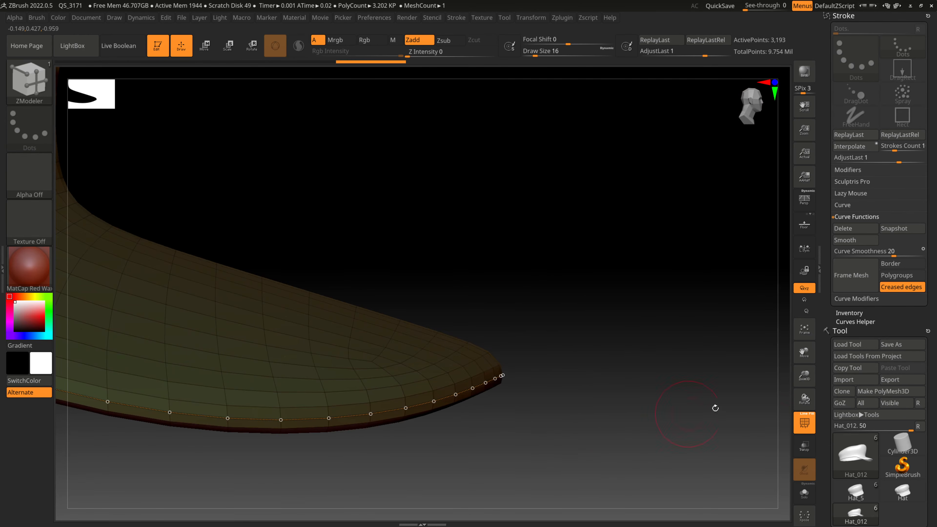
{"action": "left_click_drag", "start_coordinate": [808, 373], "coordinate": [936, 360]}
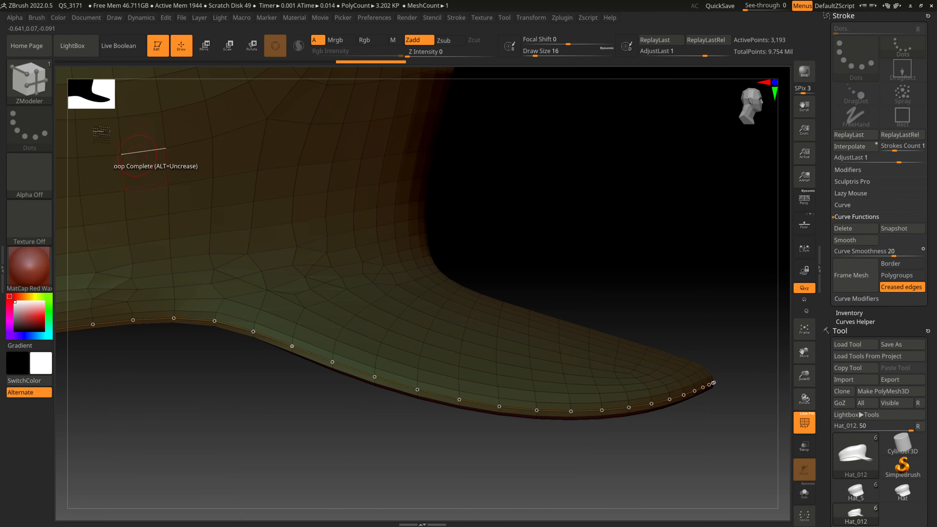
- Switch to the IMM Stone 001 brush, show its curve settings and set a draw size of 16 for the brim edge
{"action": "left_click", "coordinate": [35, 90]}
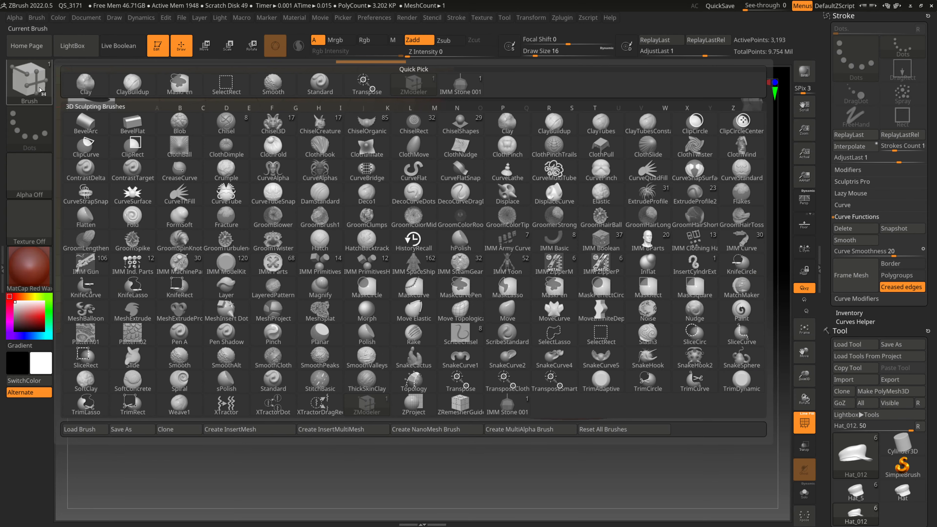
{"action": "left_click", "coordinate": [474, 89]}
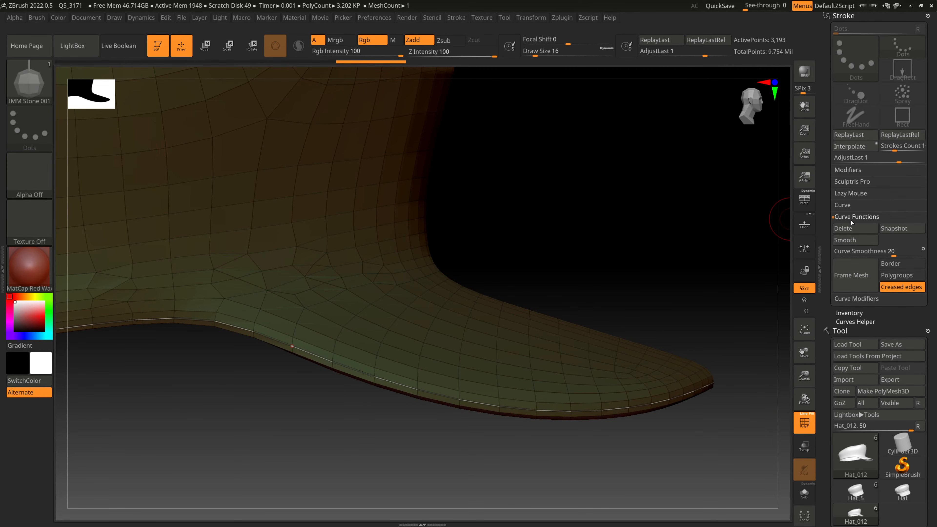
{"action": "left_click", "coordinate": [844, 205]}
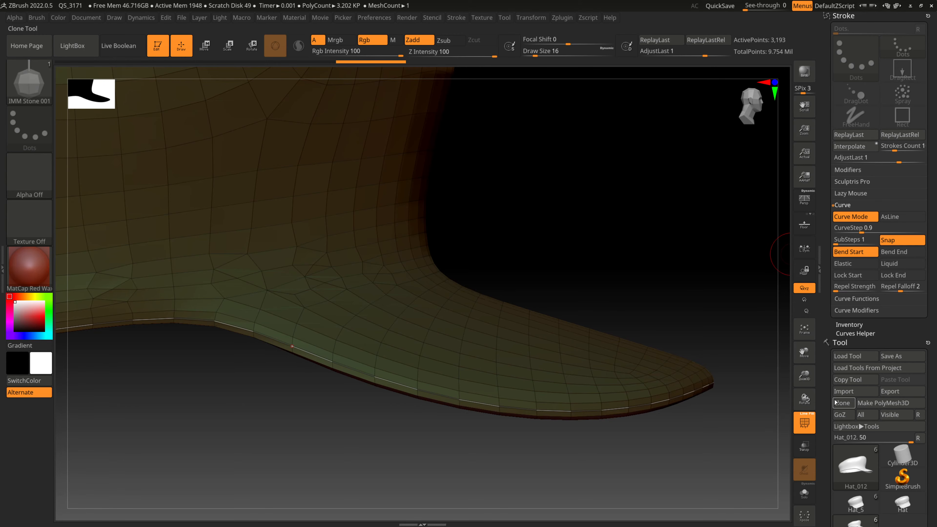
{"action": "left_click_drag", "start_coordinate": [804, 377], "coordinate": [662, 325]}
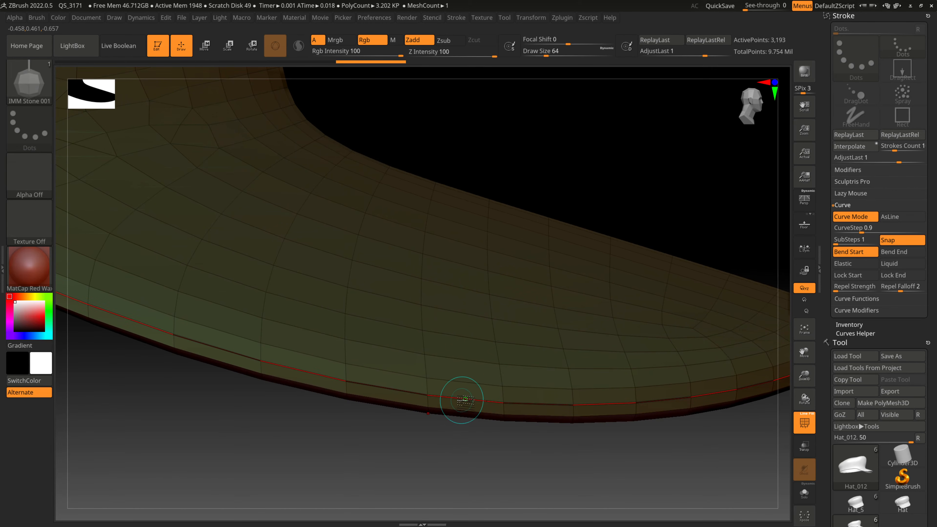
{"action": "left_click", "coordinate": [536, 56]}
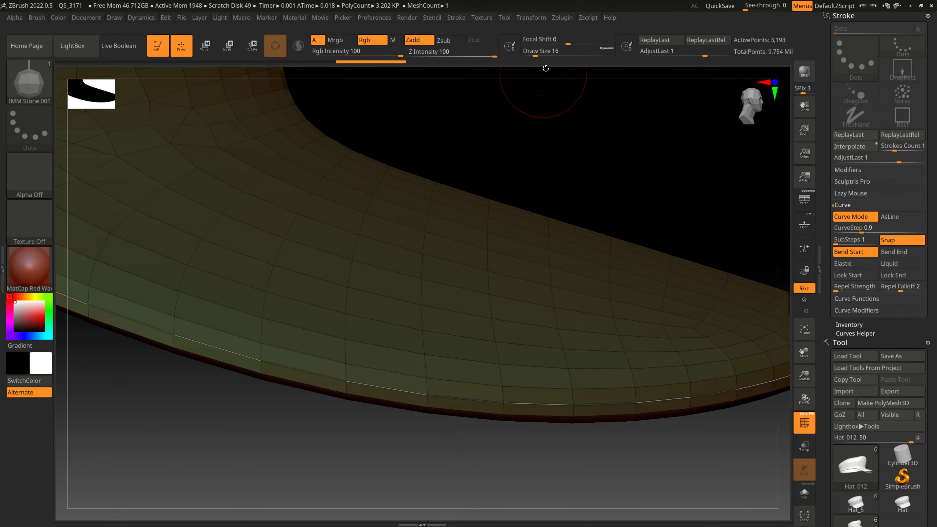
{"action": "left_click", "coordinate": [545, 56]}
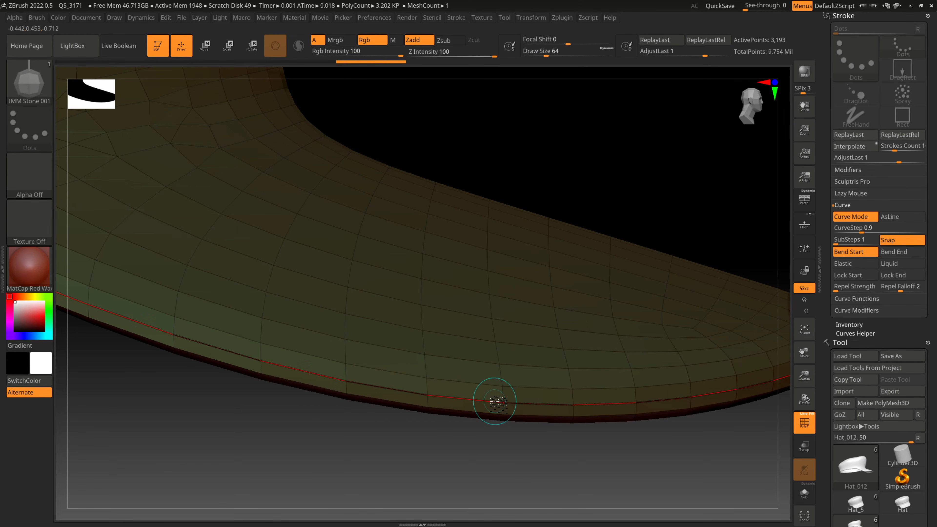
{"action": "key", "text": "s"}
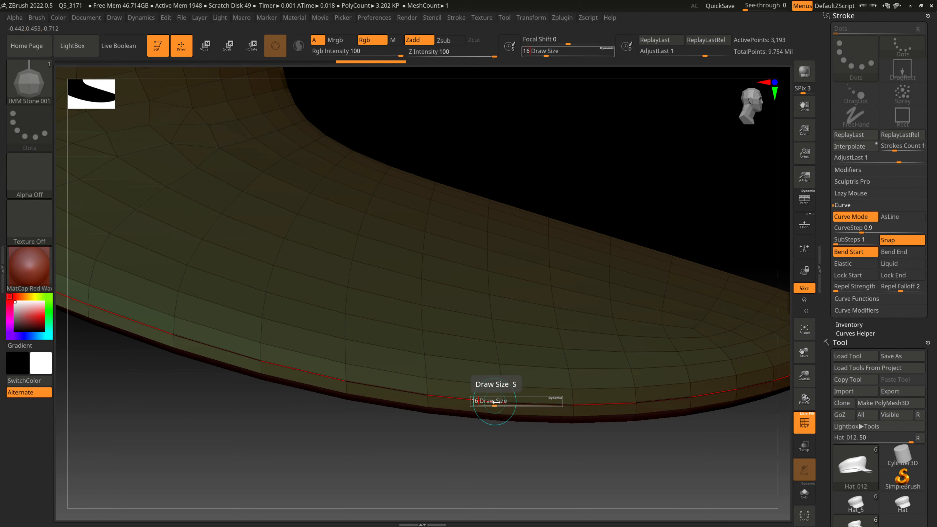
{"action": "left_click", "coordinate": [462, 398]}
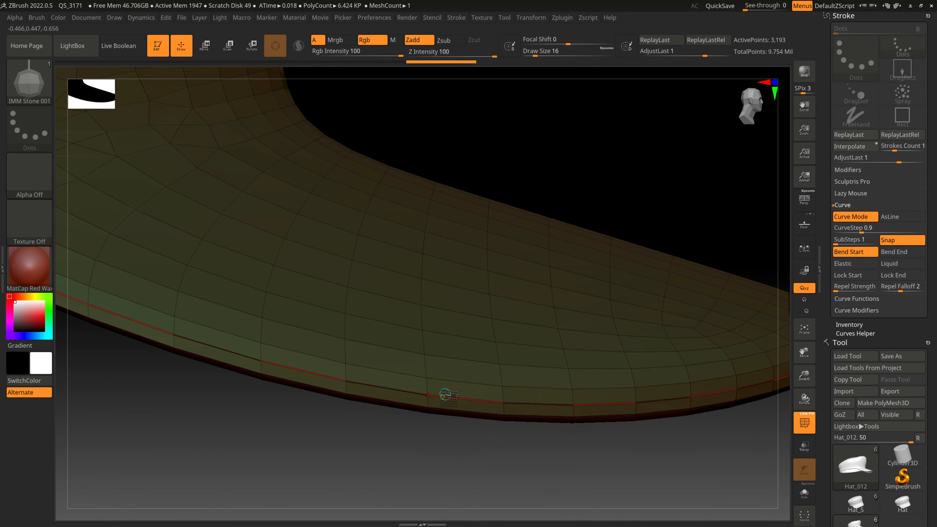
- Apply the stone mesh along the framed brim curve, redoing it from another point on the curve, and hide the wireframe
{"action": "left_click", "coordinate": [447, 395]}
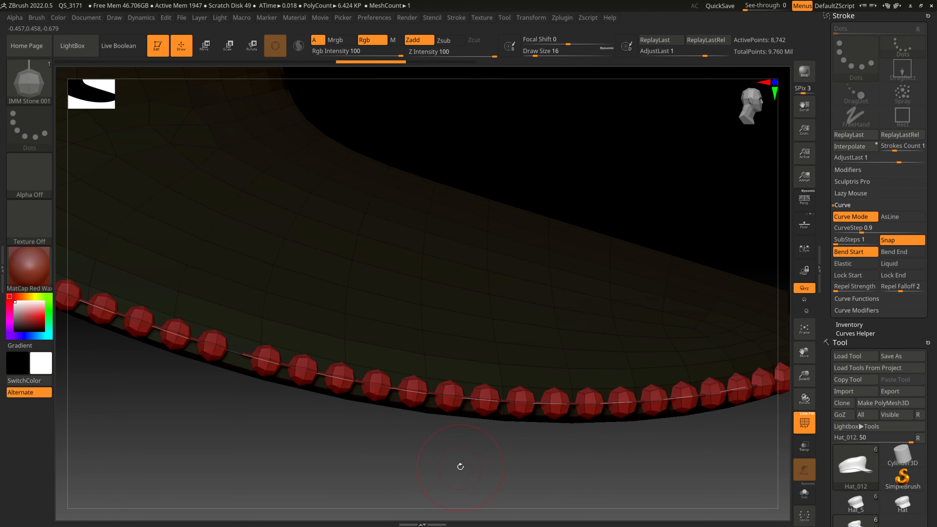
{"action": "key", "text": "ctrl+z"}
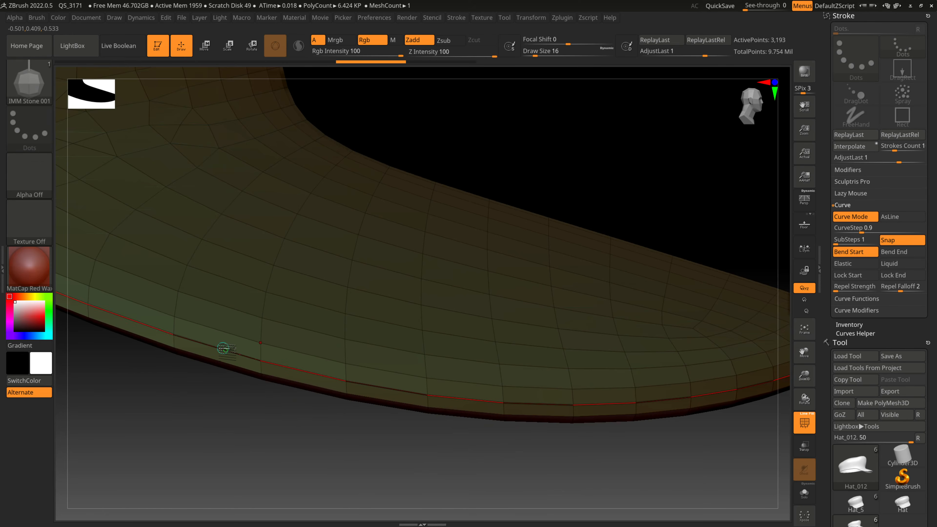
{"action": "left_click", "coordinate": [224, 349]}
{"action": "left_click_drag", "start_coordinate": [271, 441], "coordinate": [230, 371]}
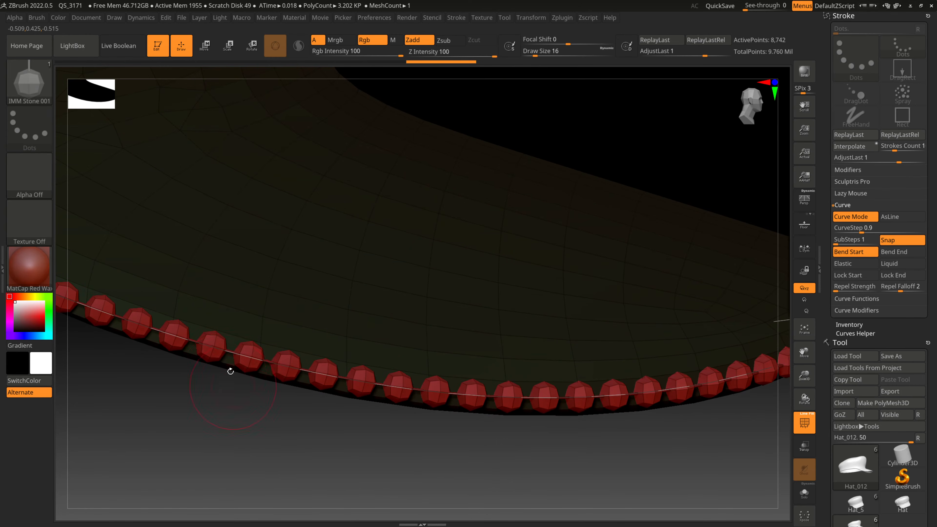
{"action": "left_click_drag", "start_coordinate": [805, 375], "coordinate": [742, 385]}
{"action": "mouse_move", "coordinate": [607, 427]}
{"action": "left_mouse_down"}
{"action": "mouse_move", "coordinate": [586, 437]}
{"action": "mouse_move", "coordinate": [604, 441]}
{"action": "mouse_move", "coordinate": [611, 430]}
{"action": "mouse_move", "coordinate": [693, 439]}
{"action": "mouse_move", "coordinate": [711, 418]}
{"action": "mouse_move", "coordinate": [701, 429]}
{"action": "mouse_move", "coordinate": [661, 429]}
{"action": "mouse_move", "coordinate": [674, 438]}
{"action": "mouse_move", "coordinate": [477, 446]}
{"action": "mouse_move", "coordinate": [437, 433]}
{"action": "mouse_move", "coordinate": [424, 401]}
{"action": "mouse_move", "coordinate": [513, 420]}
{"action": "left_mouse_up"}
{"action": "key", "text": "shift"}
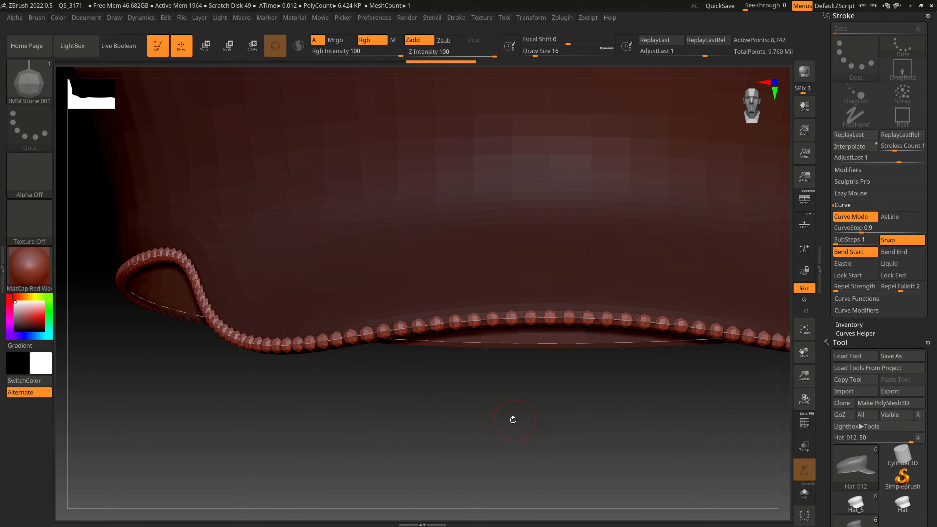
- Move the string of stones straight up by about 0.006 with the Move gizmo so it sits slightly higher on the brim
{"action": "left_click", "coordinate": [204, 45]}
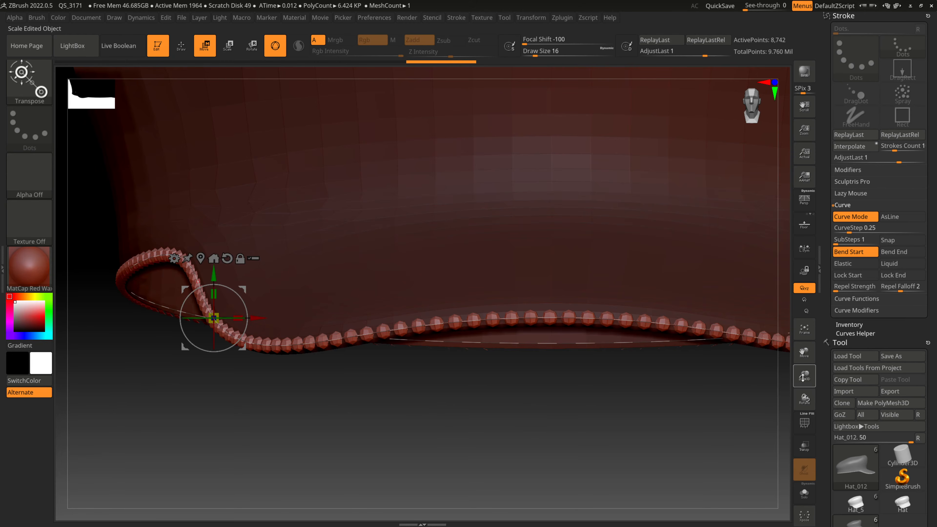
{"action": "left_click_drag", "start_coordinate": [805, 377], "coordinate": [805, 391]}
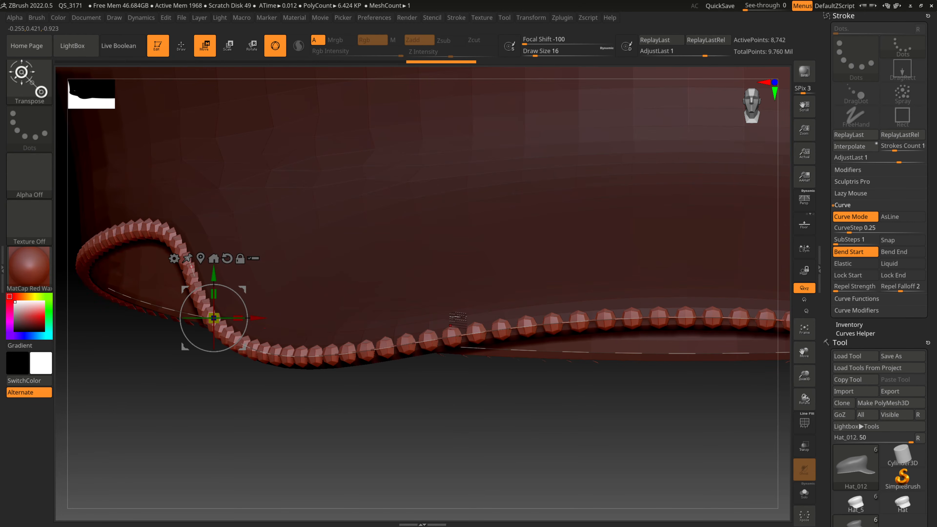
{"action": "mouse_move", "coordinate": [498, 452]}
{"action": "left_mouse_down"}
{"action": "mouse_move", "coordinate": [498, 441]}
{"action": "mouse_move", "coordinate": [502, 449]}
{"action": "left_mouse_up"}
{"action": "left_click_drag", "start_coordinate": [214, 275], "coordinate": [214, 270]}
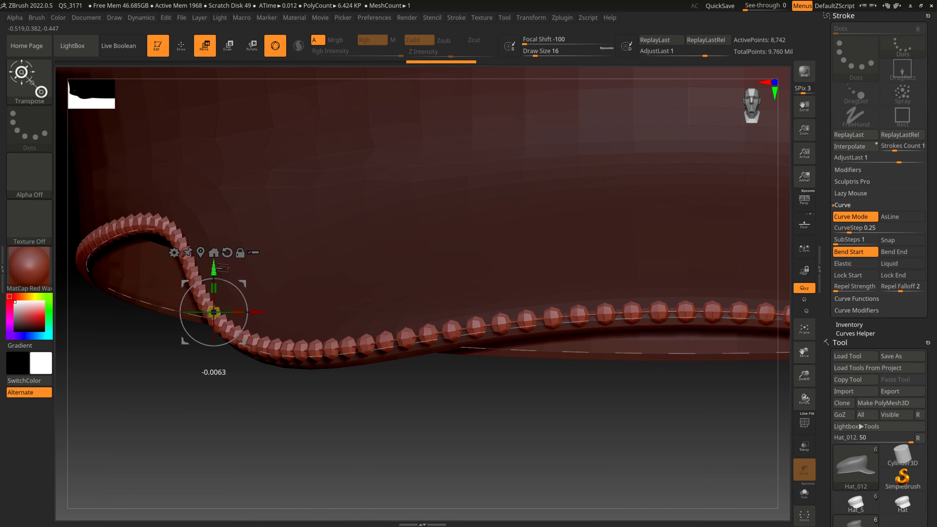
{"action": "left_click_drag", "start_coordinate": [542, 443], "coordinate": [546, 442]}
{"action": "left_click_drag", "start_coordinate": [805, 376], "coordinate": [644, 323]}
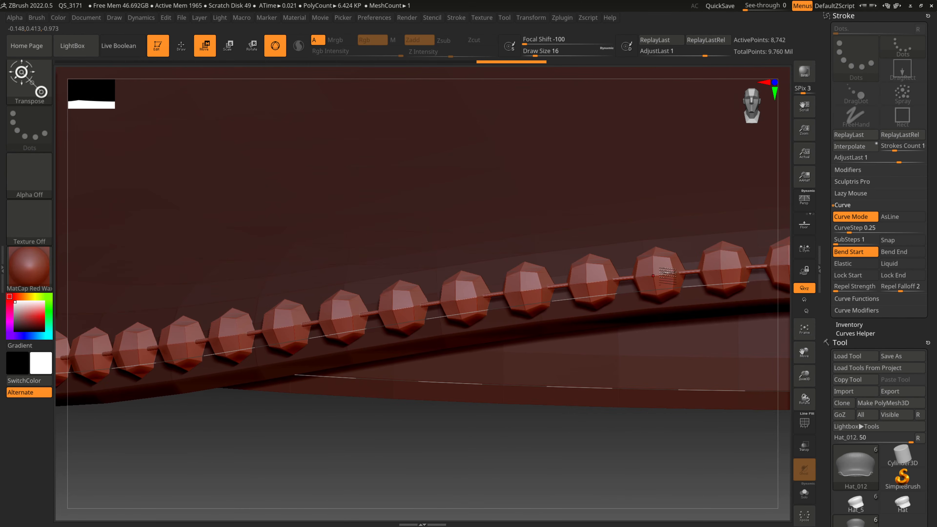
- Examine how the raised string of stones sits along the brim edge from the front and the side
{"action": "left_click_drag", "start_coordinate": [805, 376], "coordinate": [733, 372]}
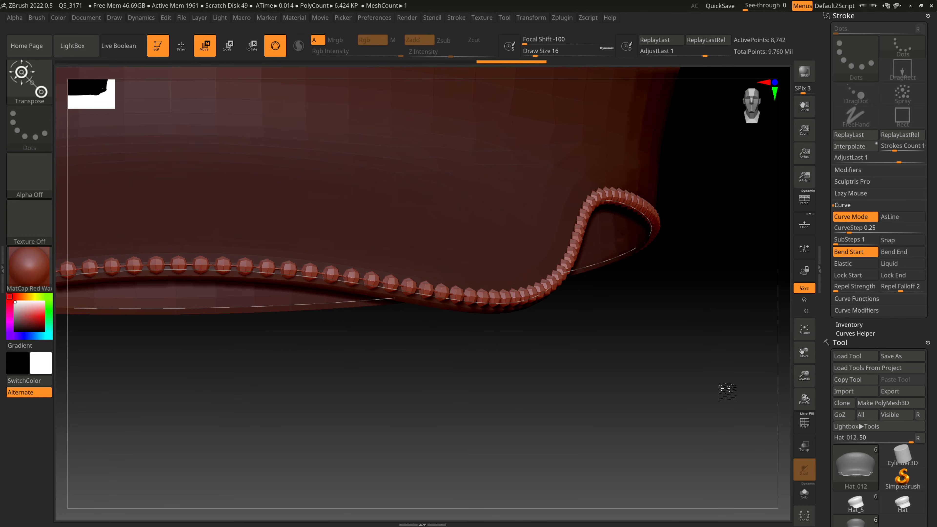
{"action": "left_click_drag", "start_coordinate": [516, 401], "coordinate": [742, 408], "text": "alt"}
{"action": "left_click_drag", "start_coordinate": [805, 376], "coordinate": [752, 377]}
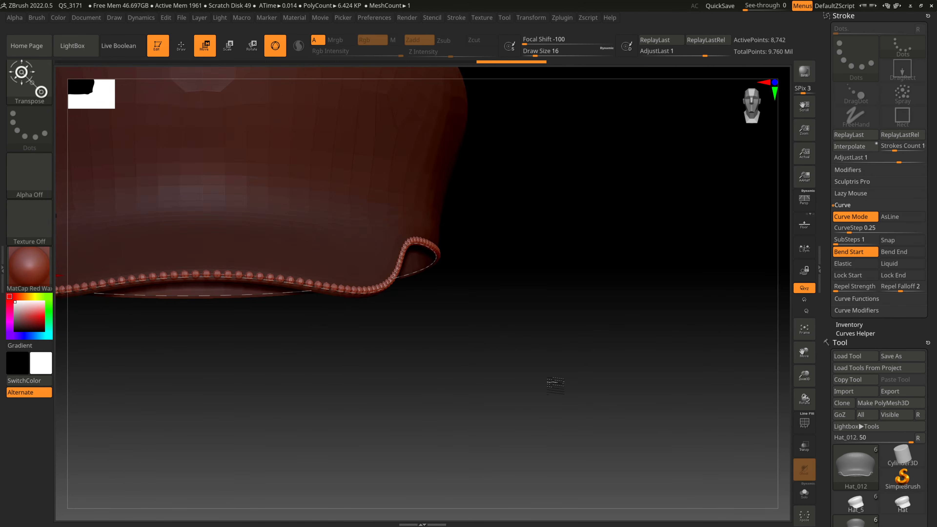
{"action": "left_click_drag", "start_coordinate": [552, 381], "coordinate": [627, 382]}
{"action": "left_click_drag", "start_coordinate": [436, 392], "coordinate": [771, 411], "text": "alt"}
{"action": "left_click_drag", "start_coordinate": [499, 404], "coordinate": [684, 430], "text": "alt"}
{"action": "left_click_drag", "start_coordinate": [343, 393], "coordinate": [386, 400]}
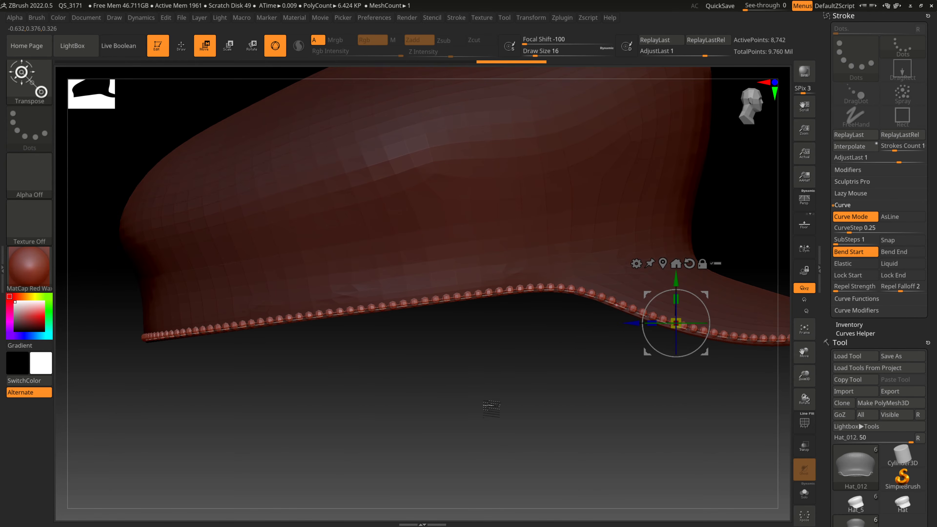
{"action": "left_click_drag", "start_coordinate": [579, 402], "coordinate": [441, 394]}
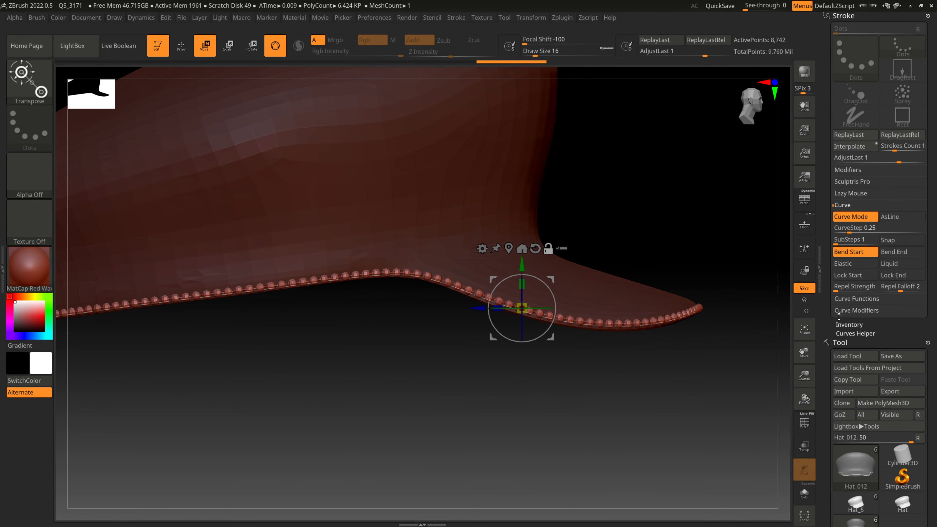
- Return to Draw mode and split the unmasked string of stones from the hat into its own subtool
{"action": "key", "text": "q"}
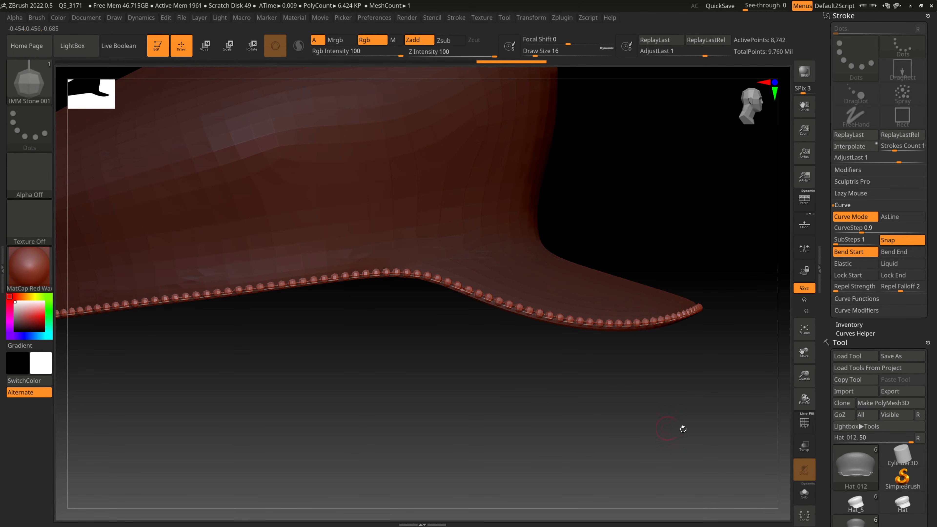
{"action": "scroll", "coordinate": [929, 306], "scroll_direction": "down", "scroll_amount": 3}
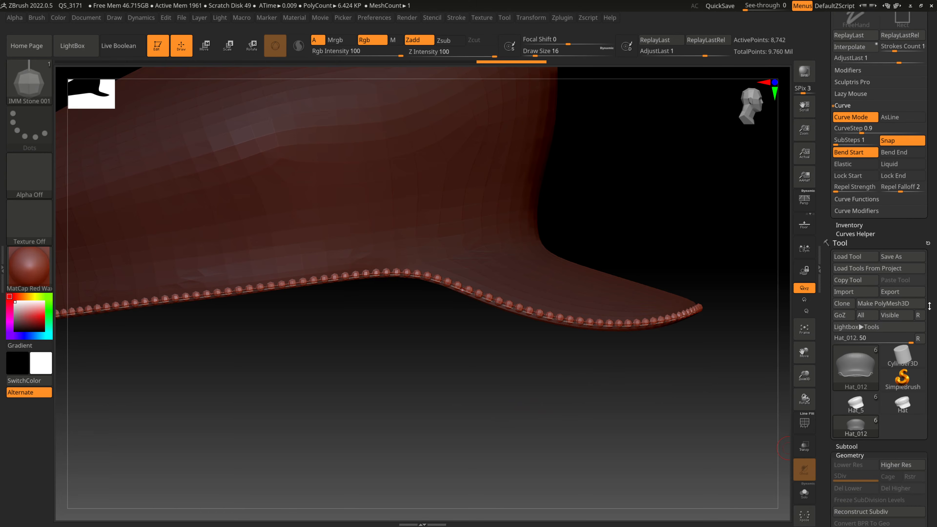
{"action": "scroll", "coordinate": [929, 306], "scroll_direction": "down", "scroll_amount": 1}
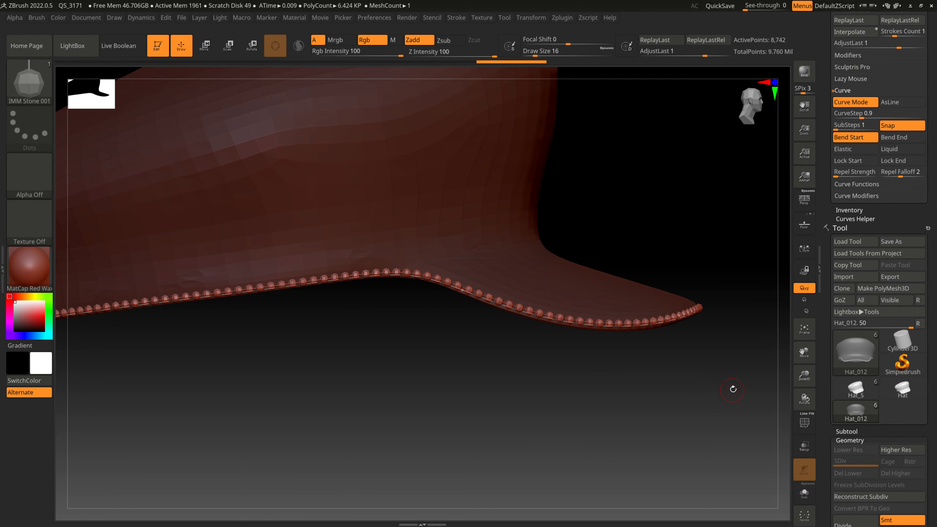
{"action": "left_click_drag", "start_coordinate": [707, 408], "coordinate": [613, 439]}
{"action": "left_click_drag", "start_coordinate": [934, 182], "coordinate": [934, 120]}
{"action": "left_click", "coordinate": [847, 268]}
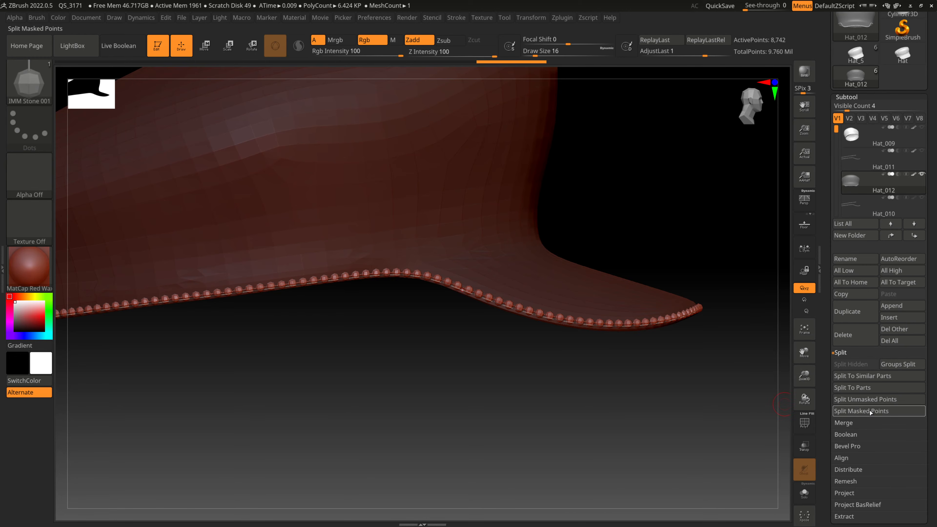
{"action": "left_click", "coordinate": [873, 402]}
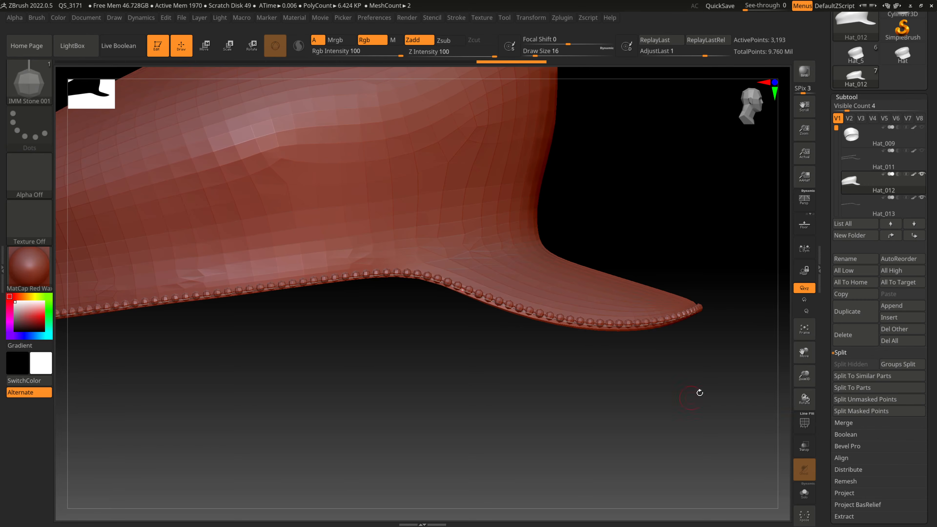
- Delete the leftover framed curve from the hat's brim using the Curve Functions
{"action": "scroll", "coordinate": [854, 349], "scroll_direction": "up", "scroll_amount": 10}
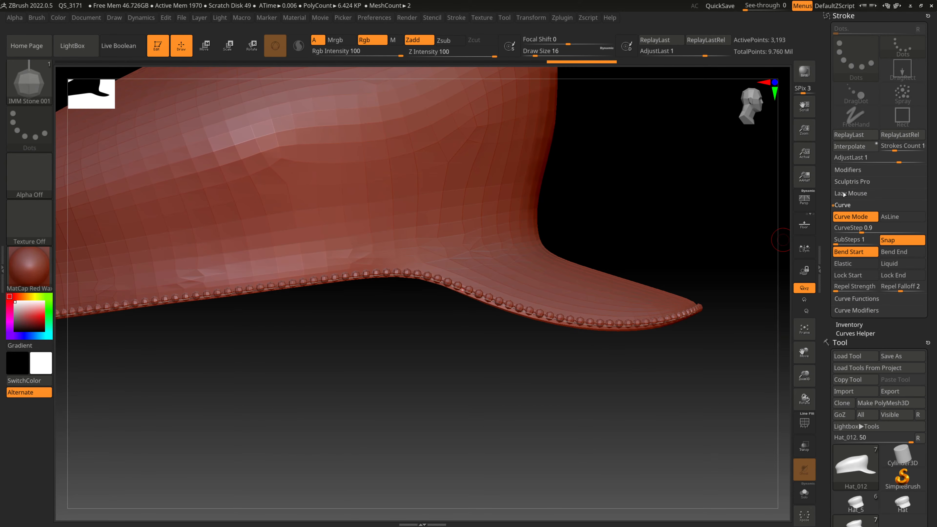
{"action": "left_click", "coordinate": [851, 299]}
{"action": "left_click", "coordinate": [845, 229]}
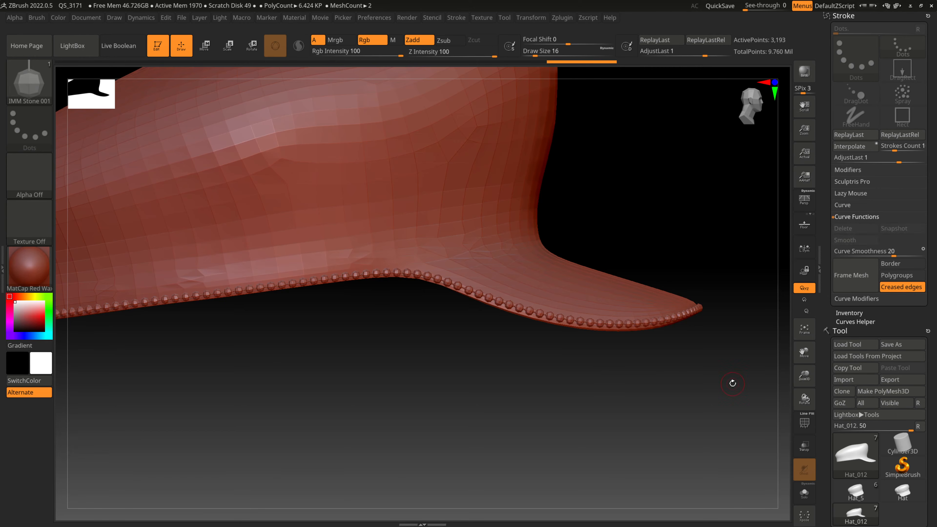
{"action": "left_click_drag", "start_coordinate": [732, 383], "coordinate": [700, 439]}
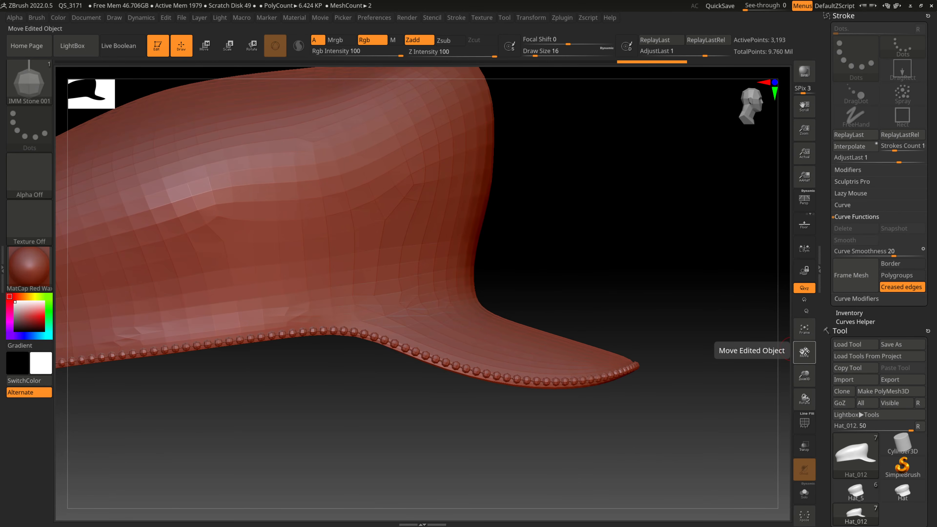
{"action": "key", "text": "f"}
{"action": "left_click_drag", "start_coordinate": [721, 341], "coordinate": [648, 290], "text": "alt"}
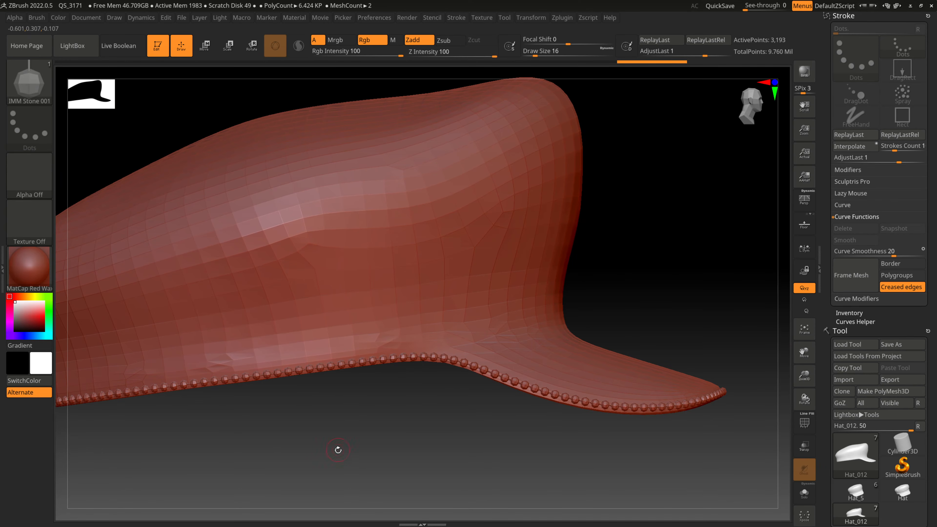
{"action": "left_click_drag", "start_coordinate": [353, 444], "coordinate": [458, 465]}
- Save the tool as Hat_009 in the Hat_3 folder, replacing the existing file
{"action": "left_click", "coordinate": [504, 18]}
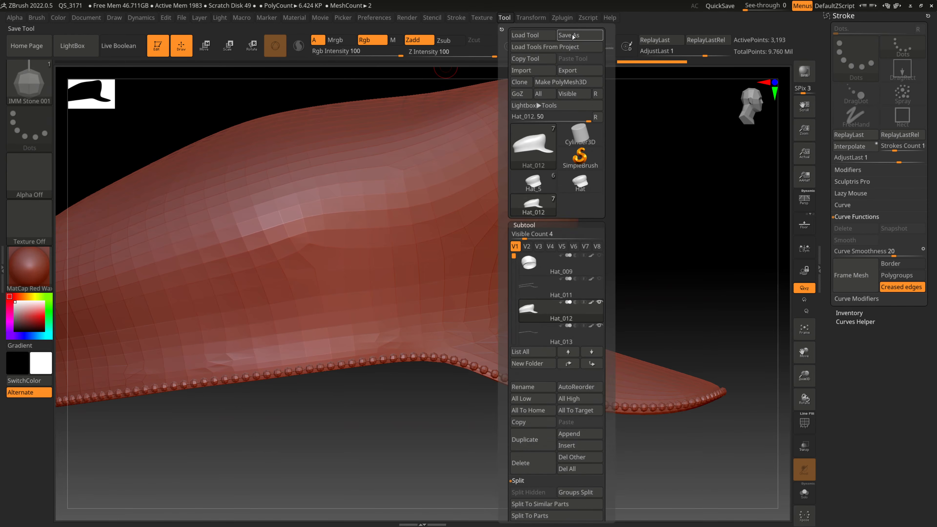
{"action": "left_click", "coordinate": [573, 35]}
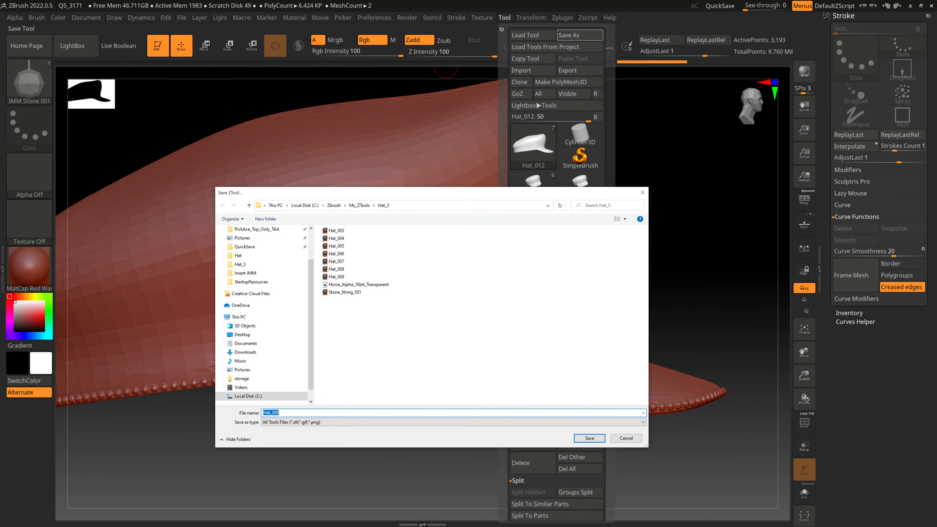
{"action": "left_click", "coordinate": [345, 277]}
{"action": "left_click", "coordinate": [600, 441]}
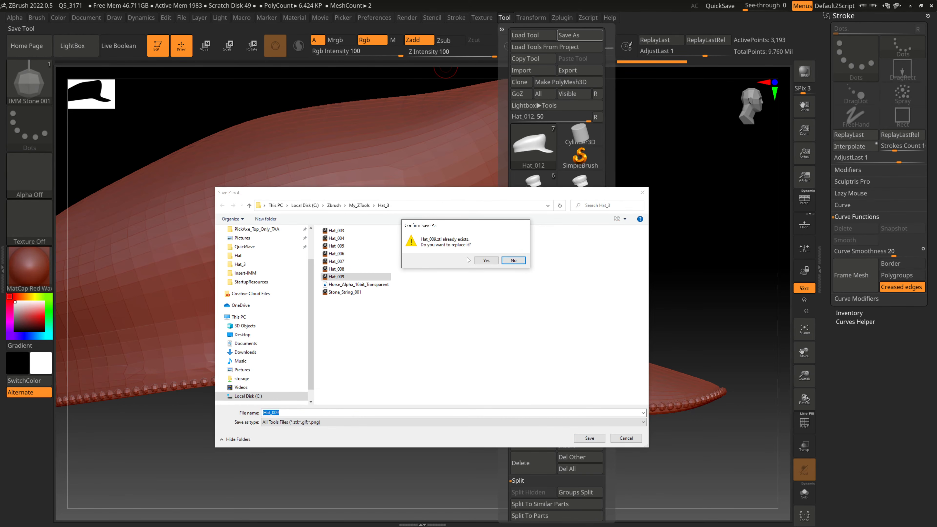
{"action": "left_click", "coordinate": [486, 259]}
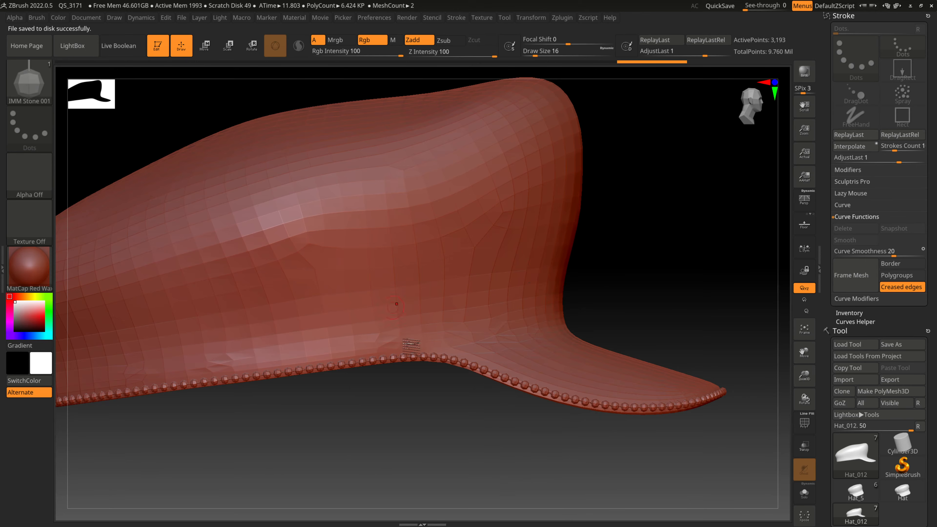
- Examine the string of stones around the whole hat from the side, back, front and top
{"action": "left_click_drag", "start_coordinate": [724, 261], "coordinate": [670, 372]}
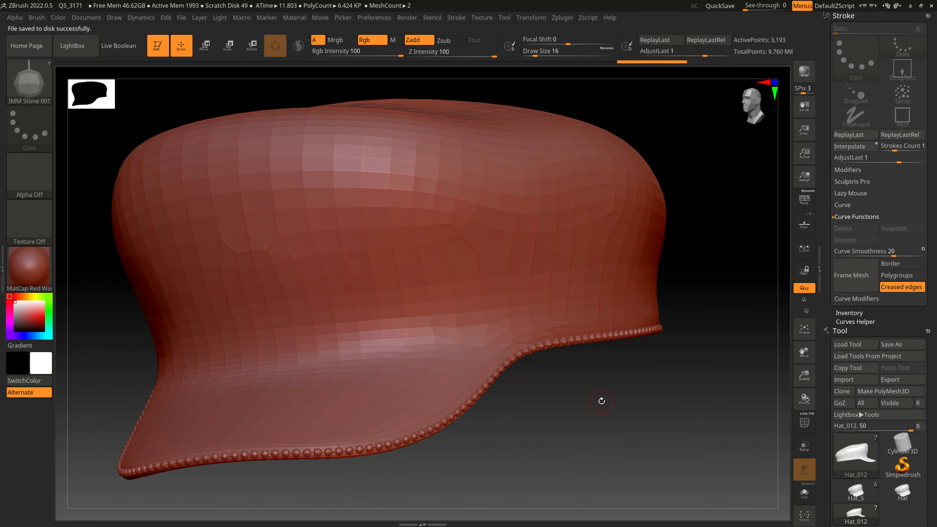
{"action": "left_click_drag", "start_coordinate": [601, 401], "coordinate": [644, 380]}
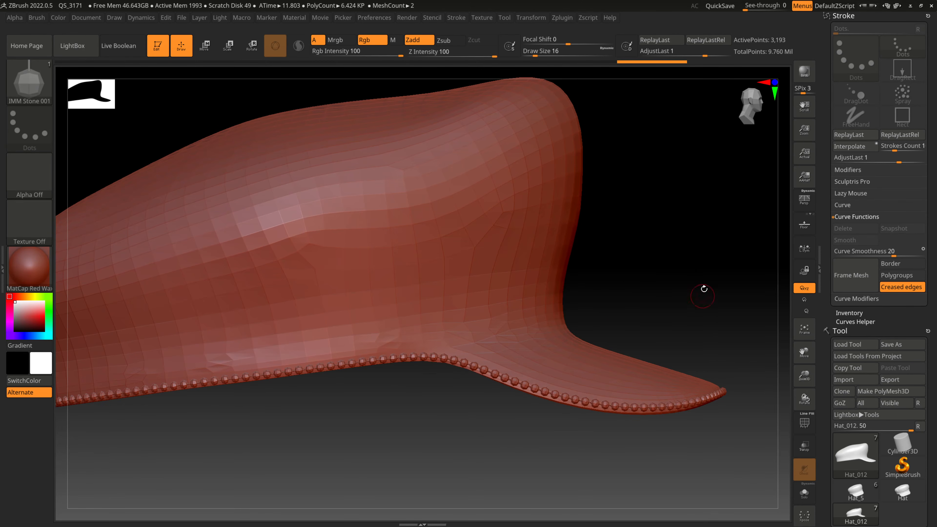
{"action": "mouse_move", "coordinate": [705, 254]}
{"action": "left_mouse_down", "text": "shift"}
{"action": "mouse_move", "coordinate": [661, 259]}
{"action": "mouse_move", "coordinate": [696, 272]}
{"action": "mouse_move", "coordinate": [699, 255]}
{"action": "mouse_move", "coordinate": [665, 259]}
{"action": "mouse_move", "coordinate": [675, 282]}
{"action": "mouse_move", "coordinate": [707, 266]}
{"action": "mouse_move", "coordinate": [526, 347]}
{"action": "left_mouse_up", "text": "shift"}
{"action": "mouse_move", "coordinate": [700, 266]}
{"action": "left_mouse_down"}
{"action": "mouse_move", "coordinate": [681, 268]}
{"action": "mouse_move", "coordinate": [694, 285]}
{"action": "mouse_move", "coordinate": [700, 256]}
{"action": "left_mouse_up"}
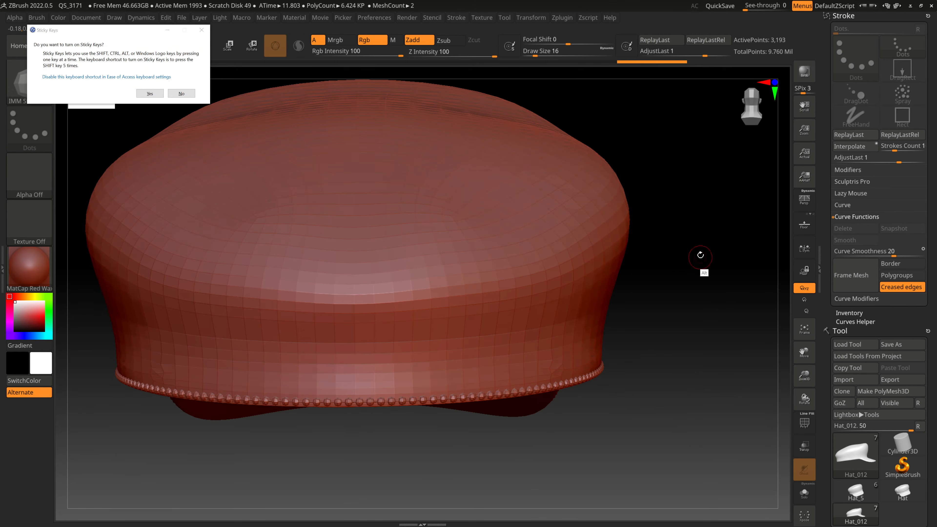
{"action": "key", "text": "Escape"}
{"action": "left_click_drag", "start_coordinate": [718, 363], "coordinate": [679, 340]}
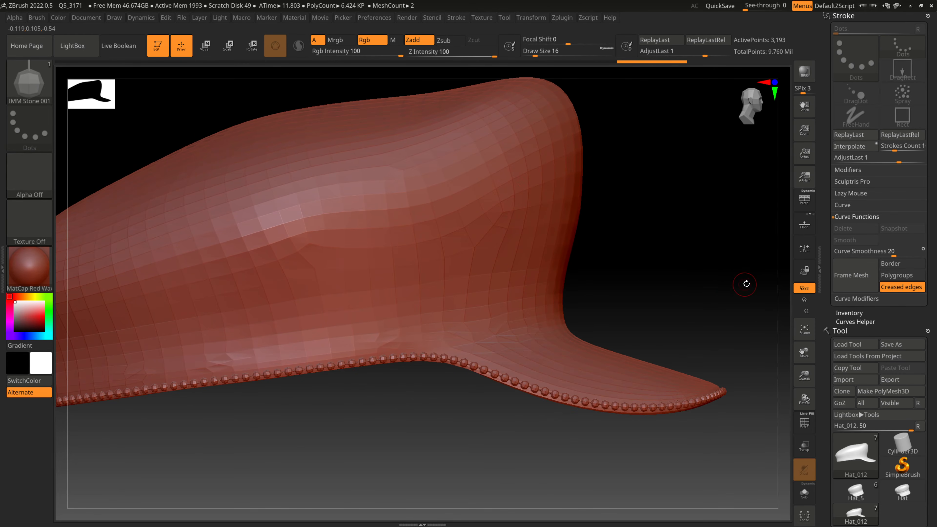
{"action": "left_click_drag", "start_coordinate": [742, 280], "coordinate": [722, 278]}
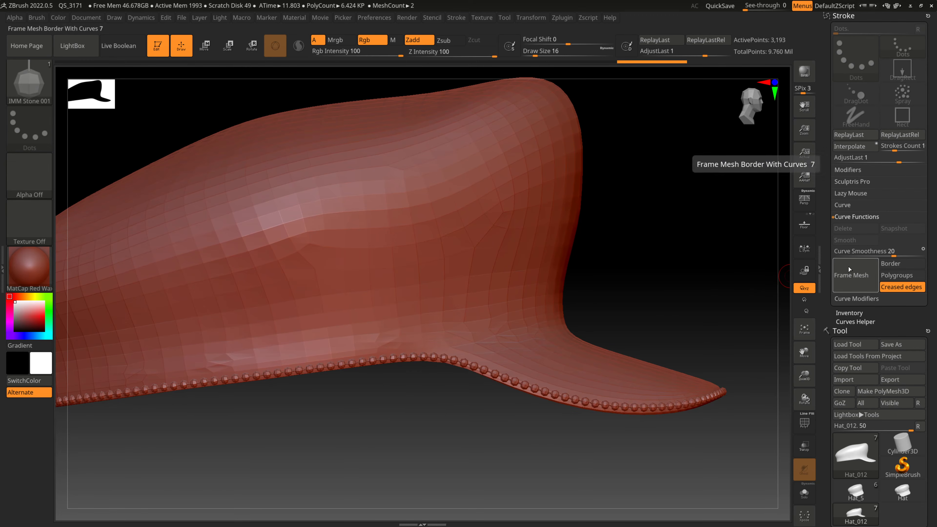
{"action": "left_click_drag", "start_coordinate": [669, 268], "coordinate": [686, 304]}
{"action": "left_click_drag", "start_coordinate": [603, 443], "coordinate": [662, 430]}
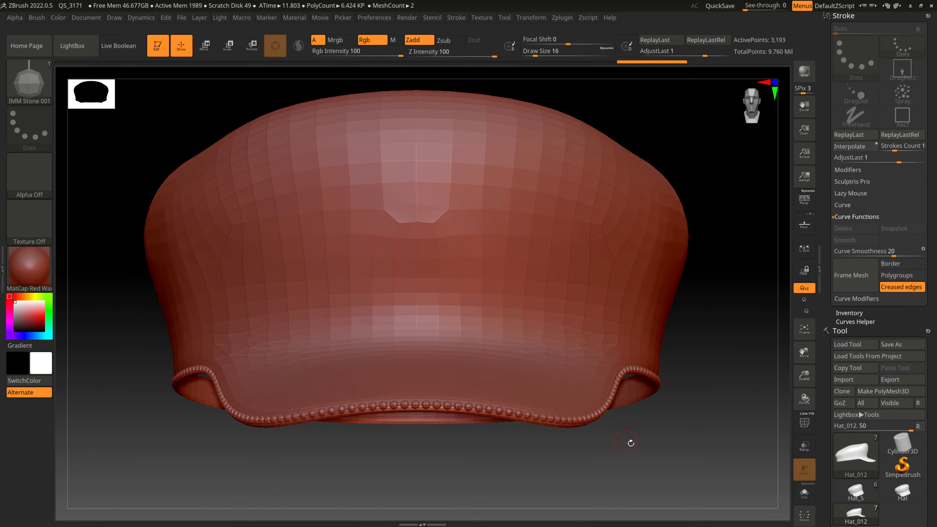
{"action": "left_click_drag", "start_coordinate": [630, 443], "coordinate": [540, 411]}
{"action": "left_click_drag", "start_coordinate": [805, 376], "coordinate": [757, 365]}
{"action": "left_click_drag", "start_coordinate": [688, 349], "coordinate": [695, 434]}
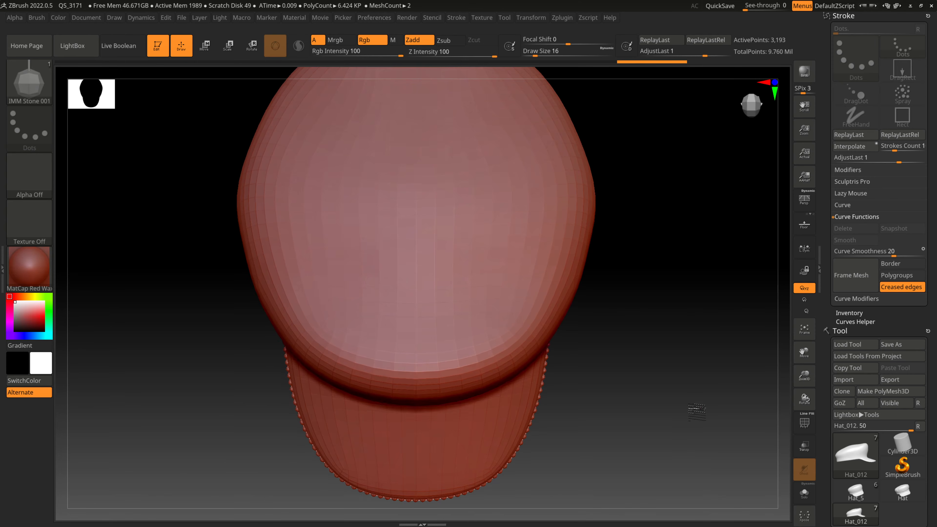
{"action": "left_click", "coordinate": [750, 92]}
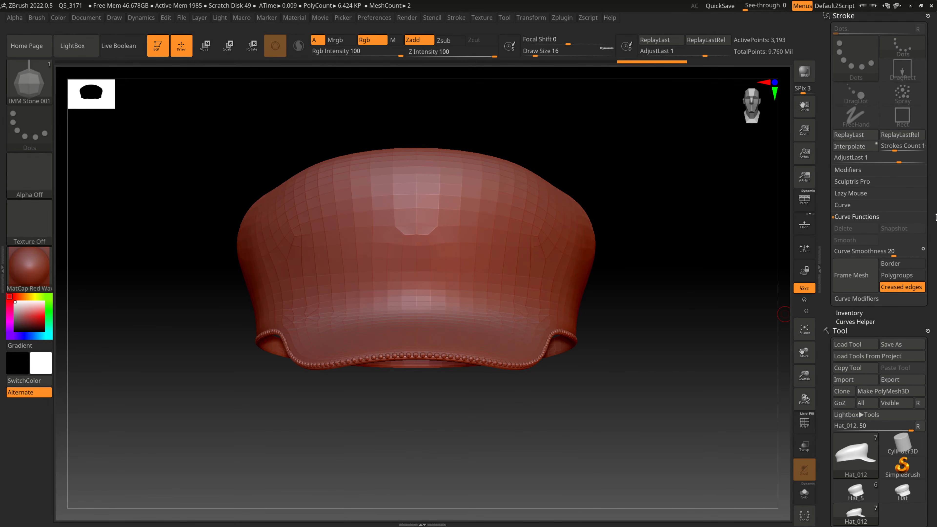
- Set the subtool list's Visible Count to 8 to list more of the hat's parts
{"action": "scroll", "coordinate": [848, 218], "scroll_direction": "down", "scroll_amount": 4}
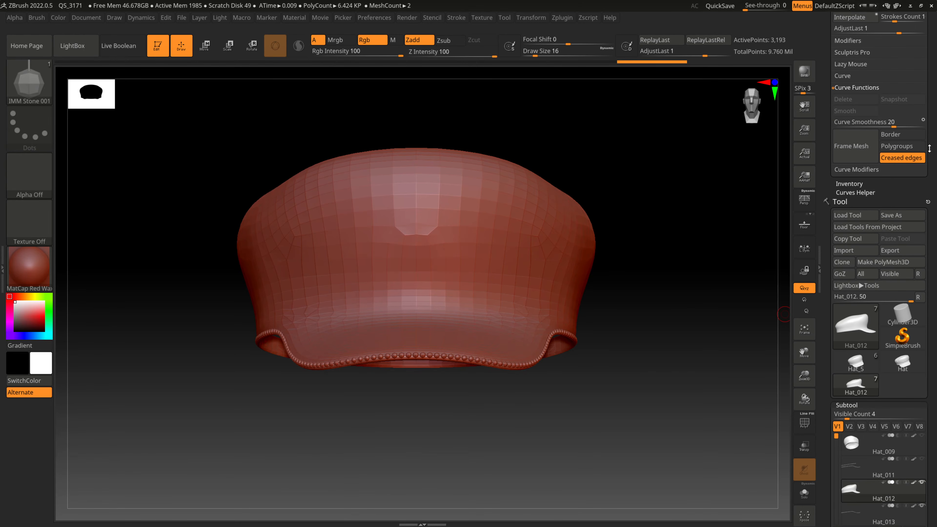
{"action": "left_click", "coordinate": [845, 199]}
{"action": "left_click", "coordinate": [840, 17]}
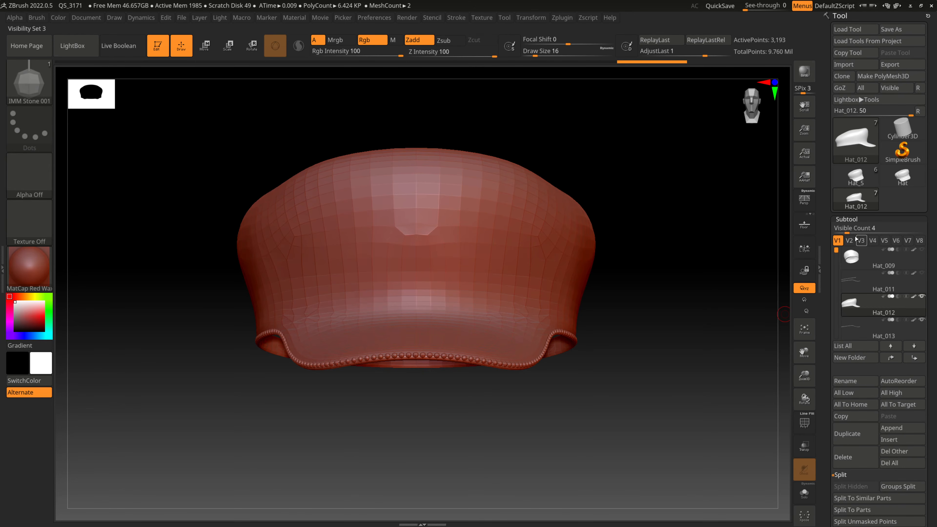
{"action": "left_click", "coordinate": [883, 228]}
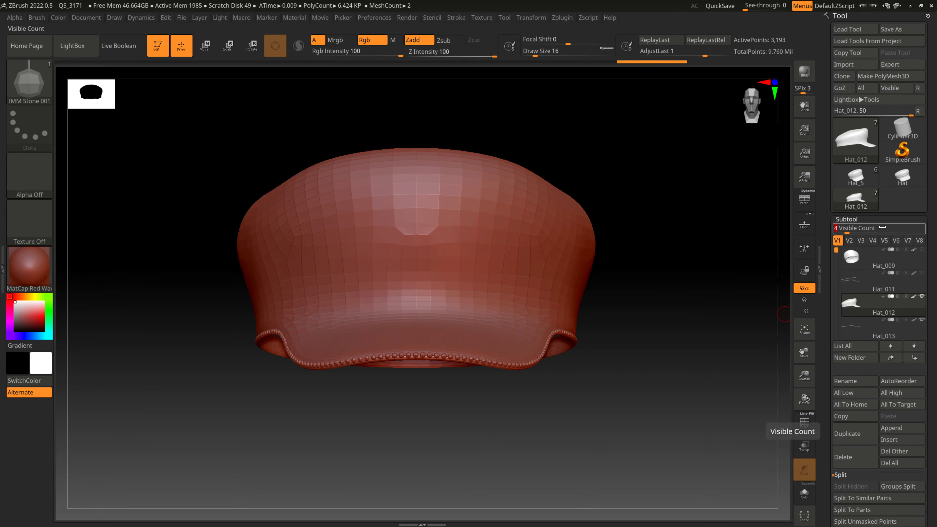
{"action": "left_click", "coordinate": [849, 230]}
{"action": "left_click_drag", "start_coordinate": [849, 230], "coordinate": [863, 229]}
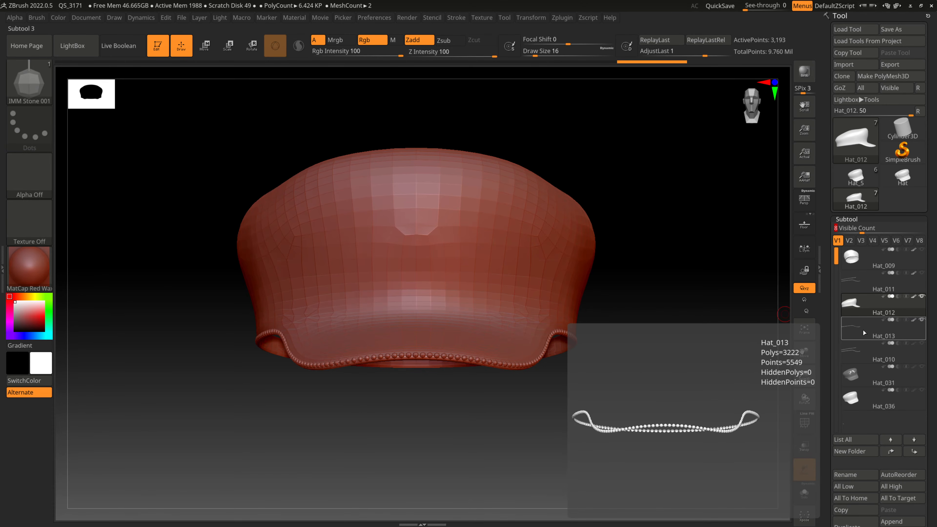
- Show the Hat_010 string of stones briefly, hide it again, and examine the hat from the side and front
{"action": "left_click", "coordinate": [923, 344]}
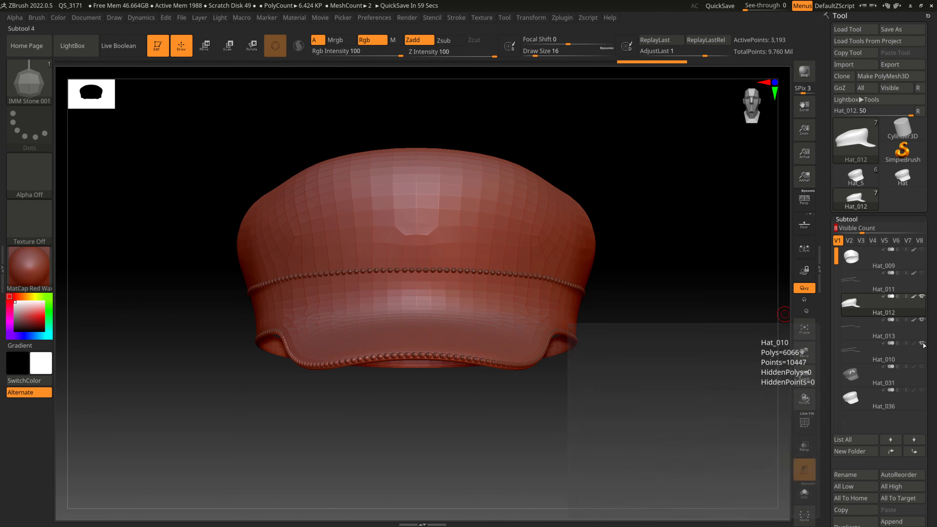
{"action": "left_click", "coordinate": [923, 344]}
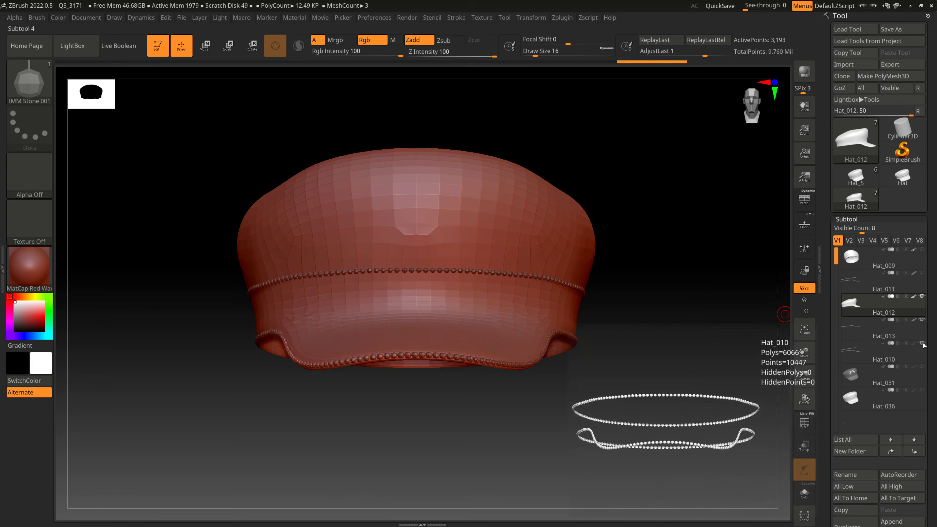
{"action": "left_click_drag", "start_coordinate": [685, 290], "coordinate": [695, 302]}
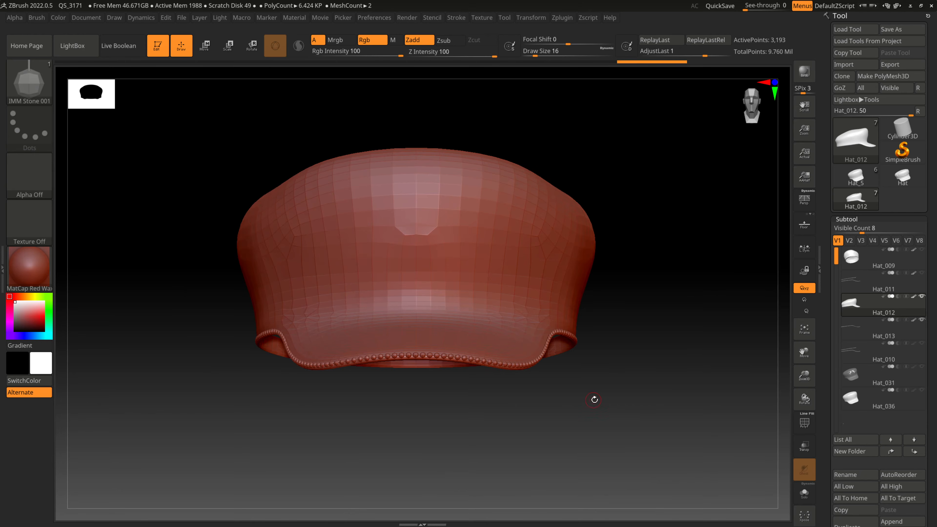
{"action": "left_click_drag", "start_coordinate": [594, 399], "coordinate": [640, 406]}
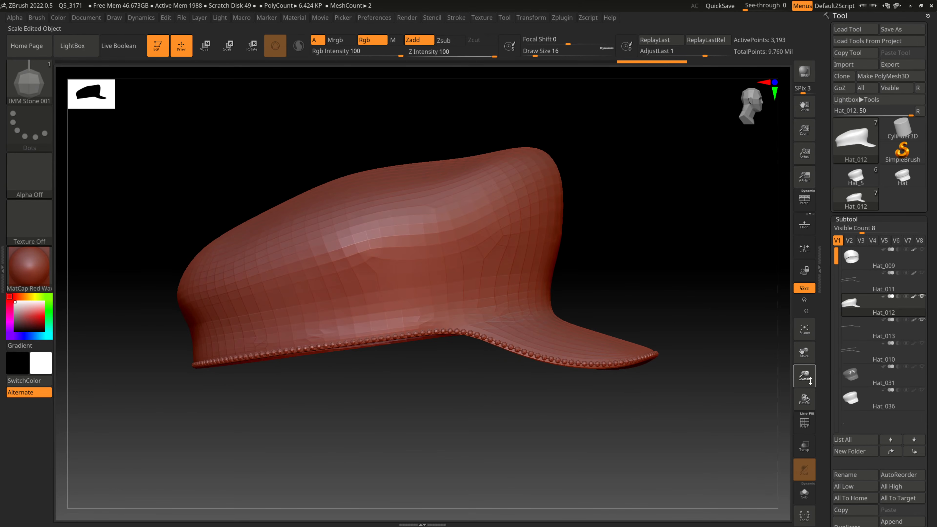
{"action": "left_click_drag", "start_coordinate": [810, 380], "coordinate": [716, 296]}
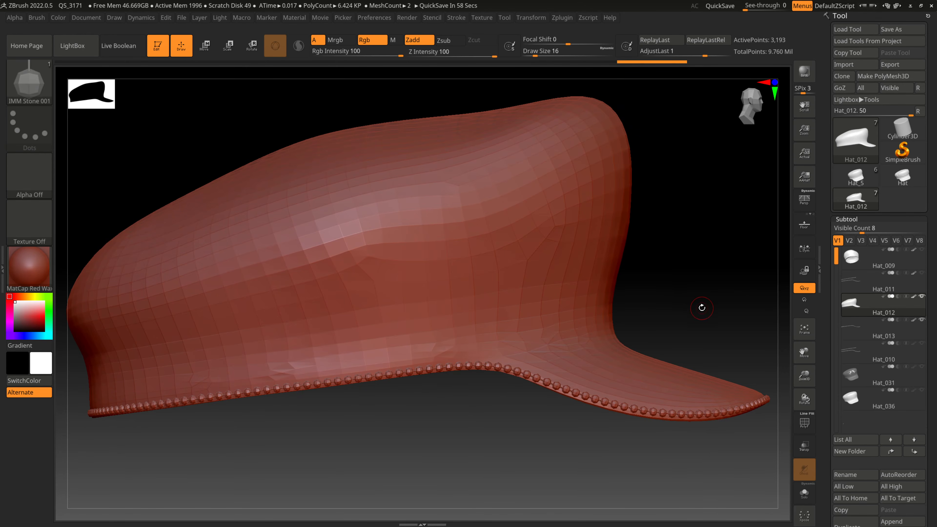
{"action": "left_click_drag", "start_coordinate": [701, 310], "coordinate": [464, 318], "text": "shift"}
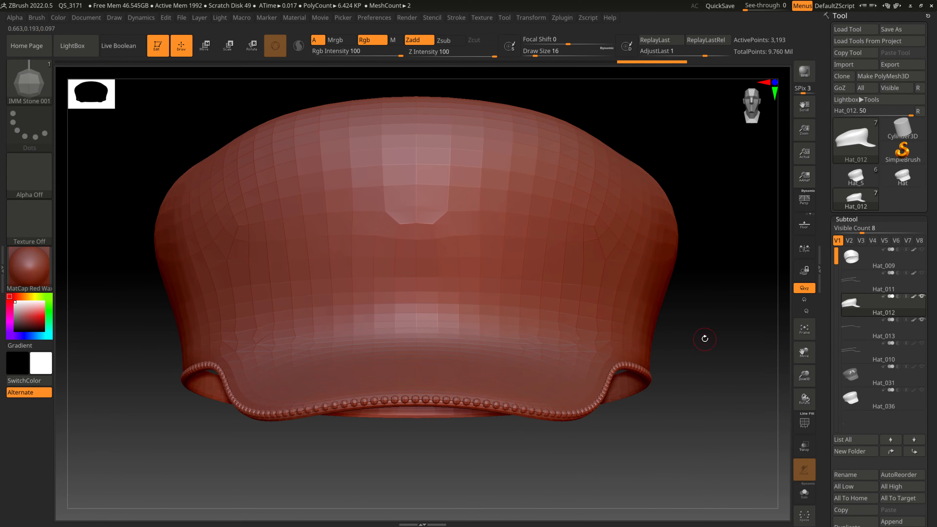
- Unwrap the UVs of the Hat_012 subtool with UV Master, using Symmetry and Polygroups
{"action": "left_click_drag", "start_coordinate": [703, 293], "coordinate": [711, 268]}
{"action": "left_click", "coordinate": [563, 19]}
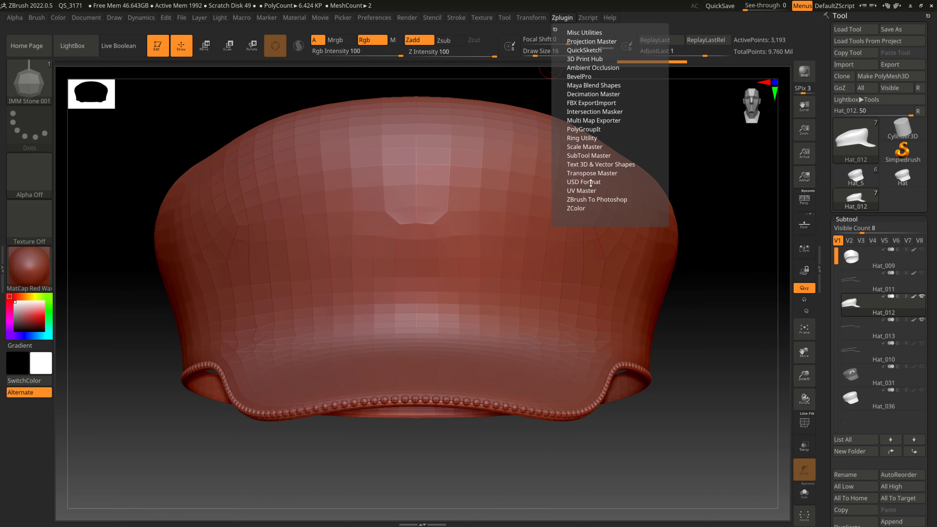
{"action": "left_click", "coordinate": [588, 190]}
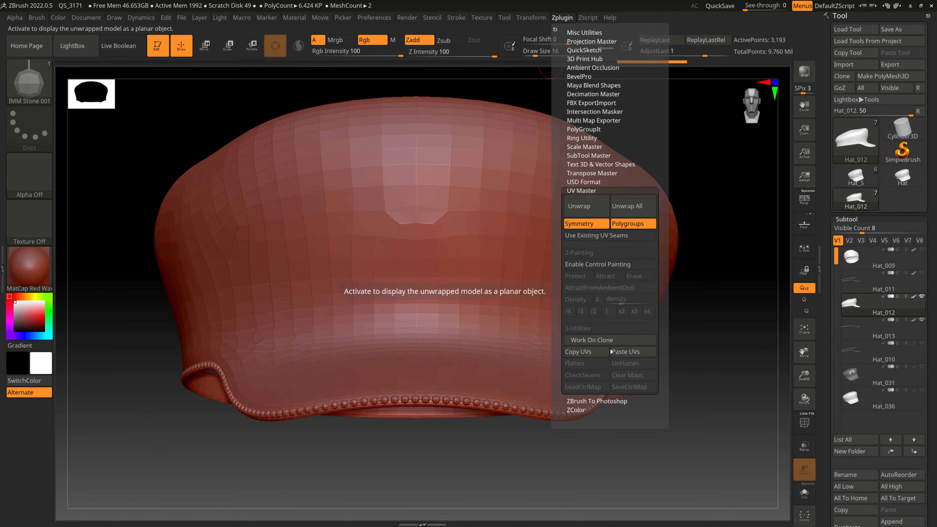
{"action": "left_click", "coordinate": [587, 206]}
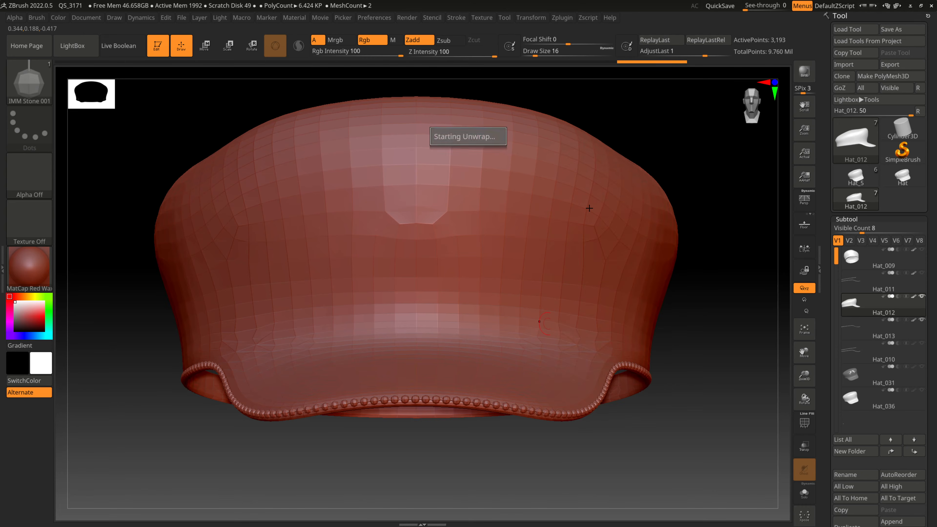
- Flatten the hat in UV Master to inspect its UV layout and unflatten it back to the 3D shape
{"action": "left_click", "coordinate": [564, 18]}
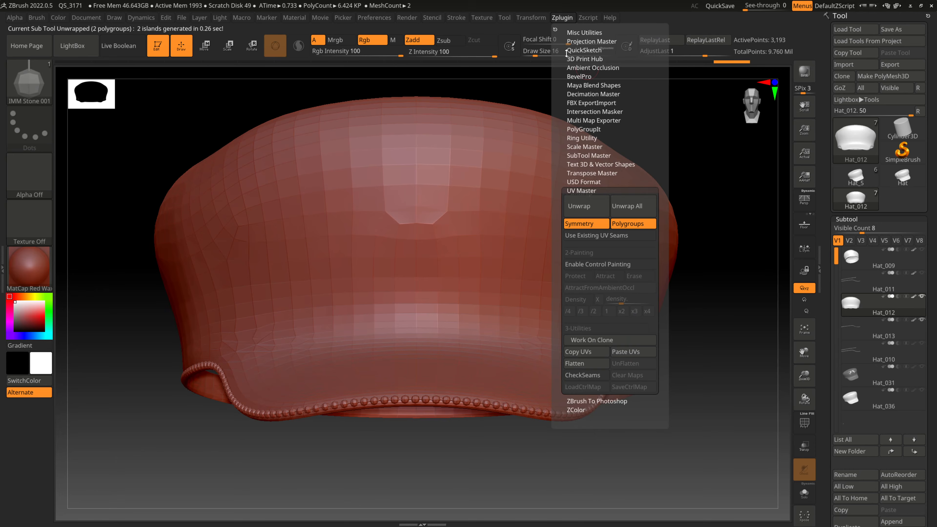
{"action": "left_click", "coordinate": [581, 363]}
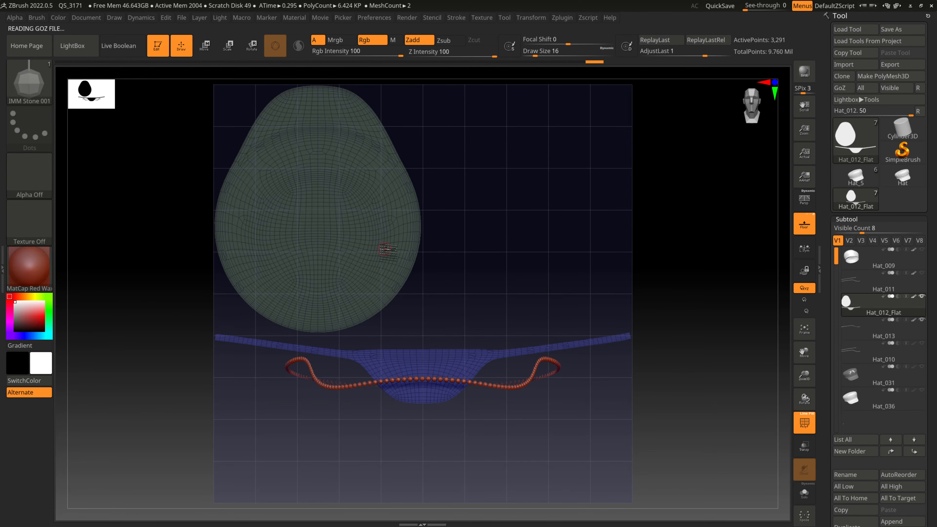
{"action": "left_click", "coordinate": [568, 23]}
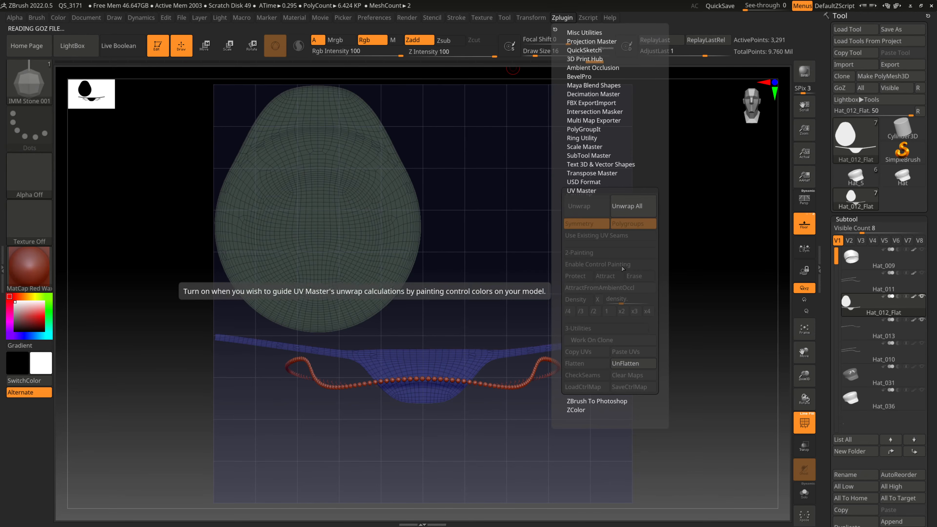
{"action": "left_click", "coordinate": [564, 18]}
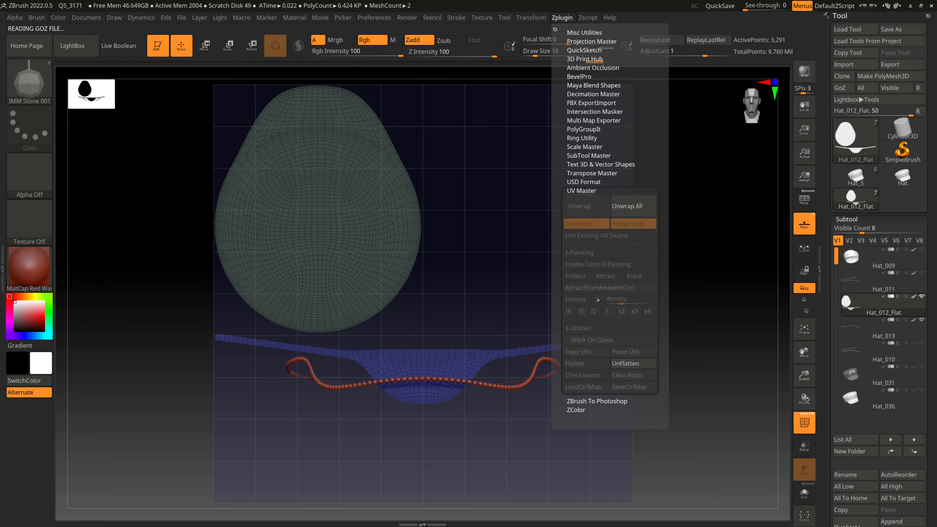
{"action": "left_click", "coordinate": [624, 364]}
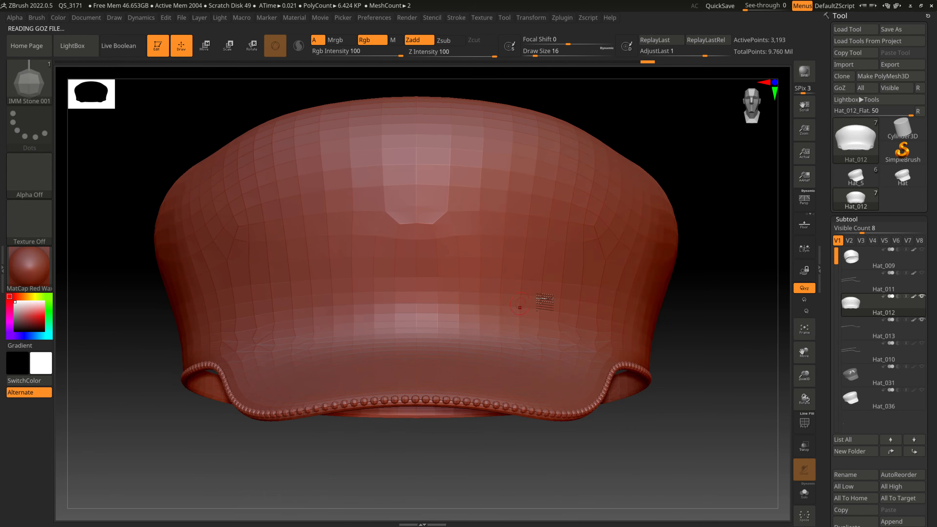
{"action": "left_click_drag", "start_coordinate": [694, 291], "coordinate": [715, 288]}
- Export only the selected hat subtool as the FBX file Hat_009_Low in the Hat_3 folder, replacing the existing file
{"action": "left_click", "coordinate": [571, 21]}
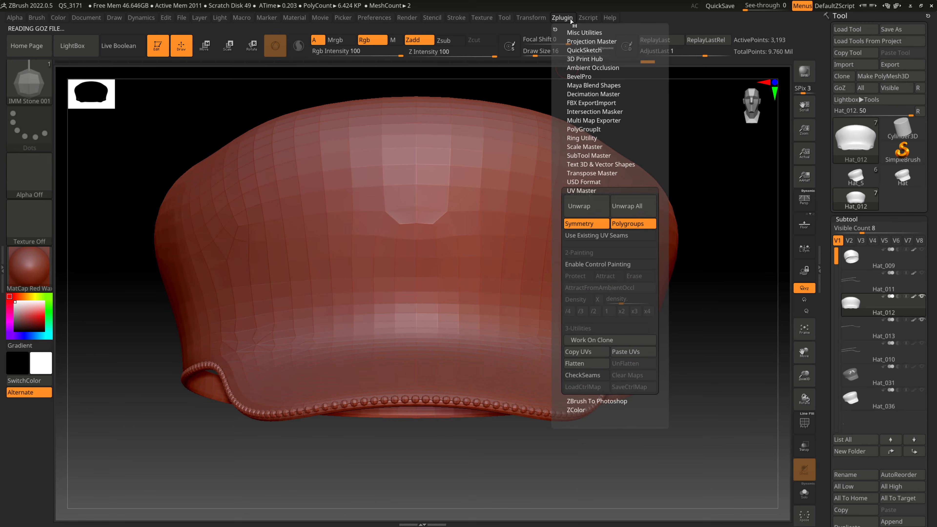
{"action": "left_click", "coordinate": [592, 103]}
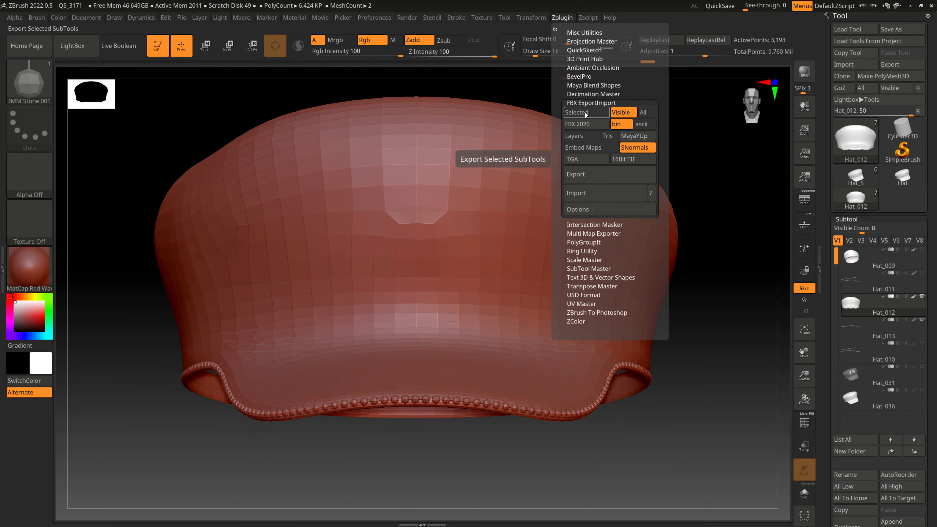
{"action": "left_click", "coordinate": [586, 113]}
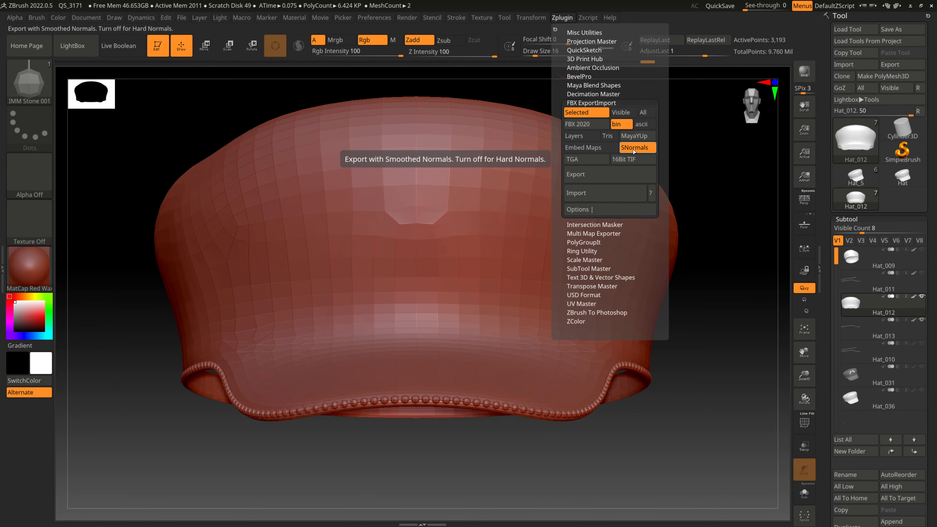
{"action": "left_click", "coordinate": [591, 175]}
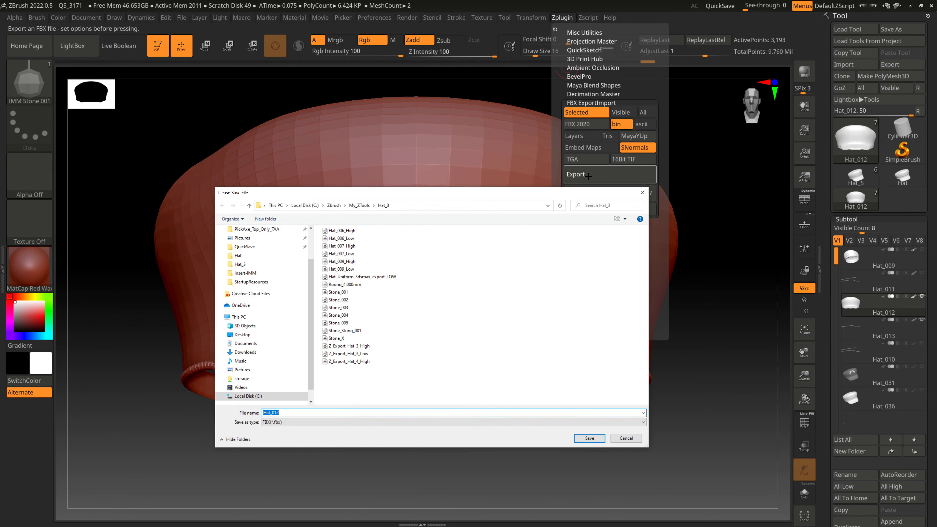
{"action": "left_click", "coordinate": [344, 271]}
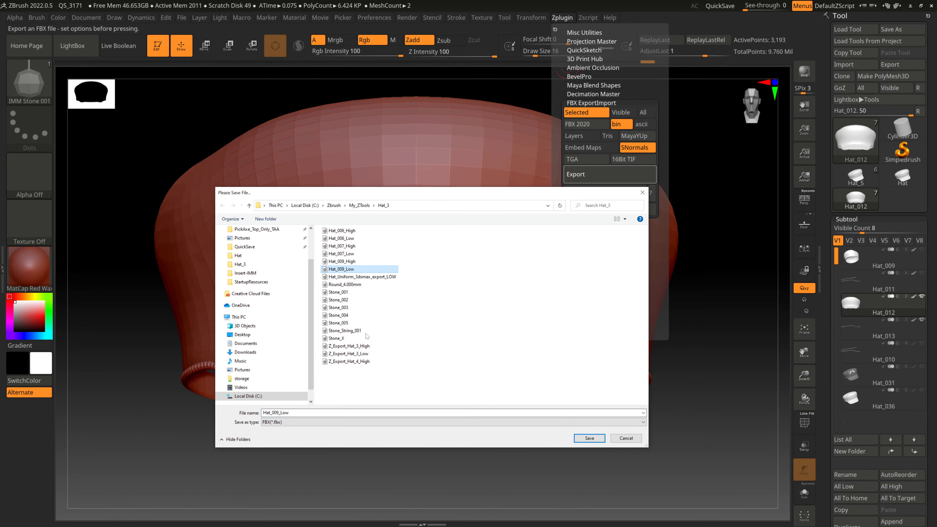
{"action": "left_click", "coordinate": [589, 438]}
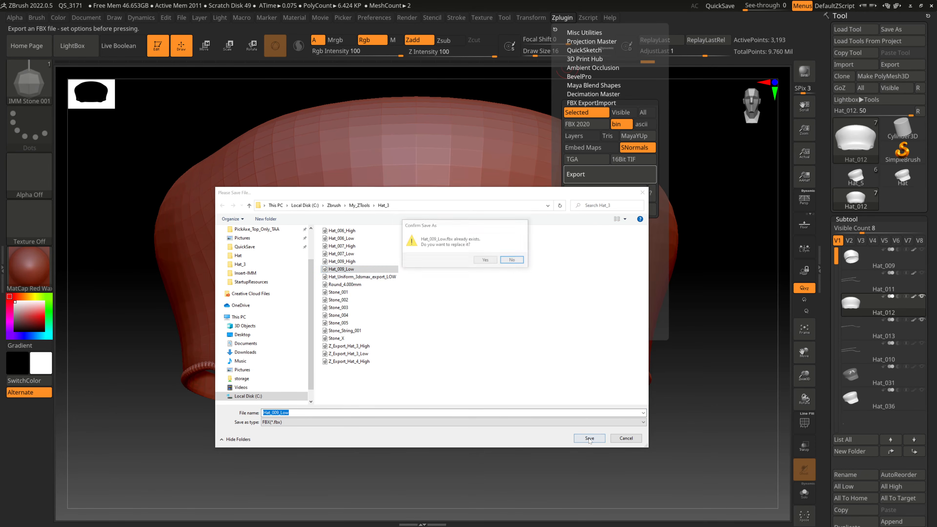
{"action": "left_click", "coordinate": [486, 261]}
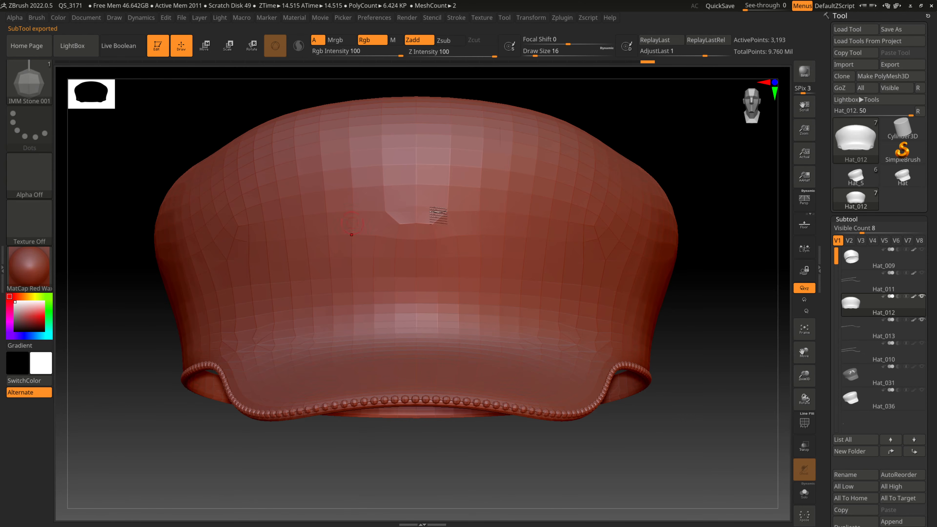
- Subdivide the hat mesh three times, trying a fourth subdivision and undoing it
{"action": "left_click_drag", "start_coordinate": [672, 120], "coordinate": [685, 152]}
{"action": "key", "text": "ctrl+d"}
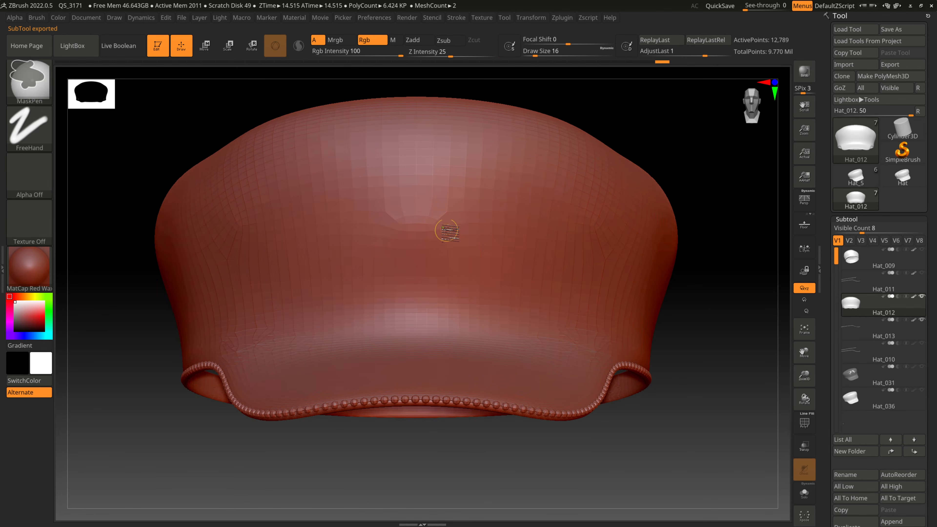
{"action": "key", "text": "ctrl+d"}
{"action": "key", "text": "ctrl+d"}
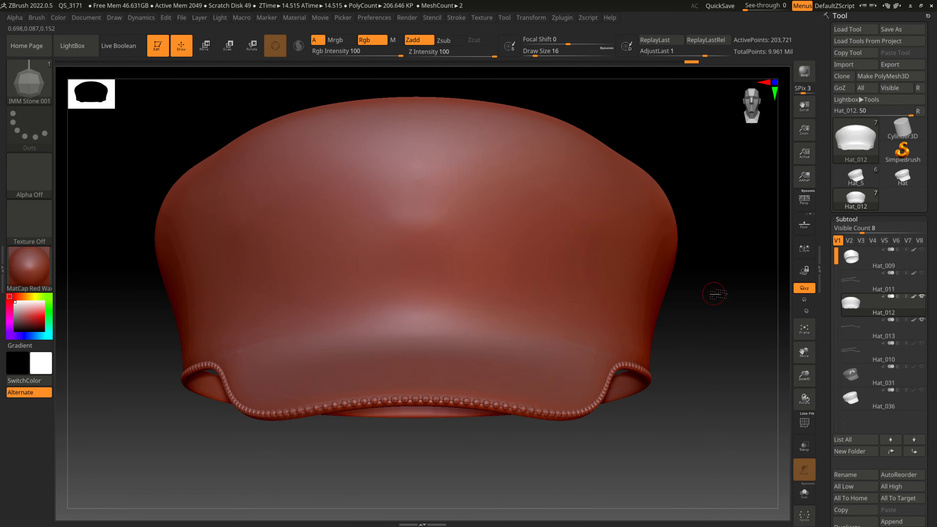
{"action": "mouse_move", "coordinate": [711, 293]}
{"action": "left_mouse_down"}
{"action": "mouse_move", "coordinate": [730, 304]}
{"action": "mouse_move", "coordinate": [725, 288]}
{"action": "left_mouse_up"}
{"action": "key", "text": "ctrl+d"}
{"action": "key", "text": "ctrl+z"}
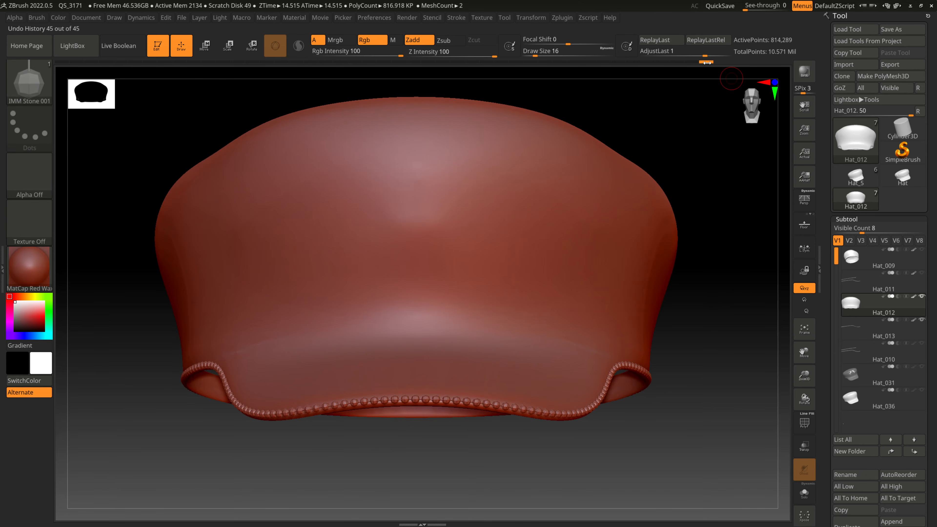
- Export all visible subtools as the FBX file Hat_009_High in the Hat_3 folder, replacing the existing file
{"action": "left_click_drag", "start_coordinate": [701, 170], "coordinate": [707, 182]}
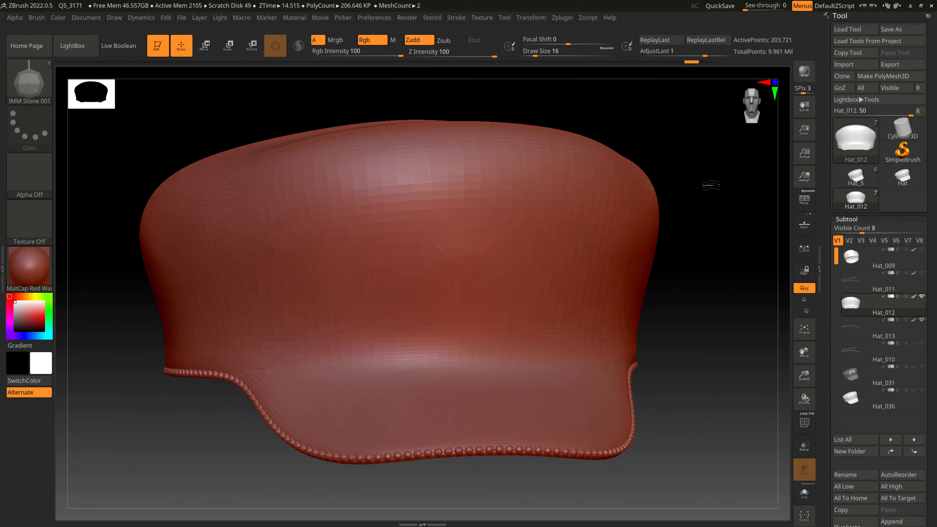
{"action": "mouse_move", "coordinate": [734, 368]}
{"action": "left_mouse_down"}
{"action": "mouse_move", "coordinate": [717, 362]}
{"action": "mouse_move", "coordinate": [752, 363]}
{"action": "left_mouse_up"}
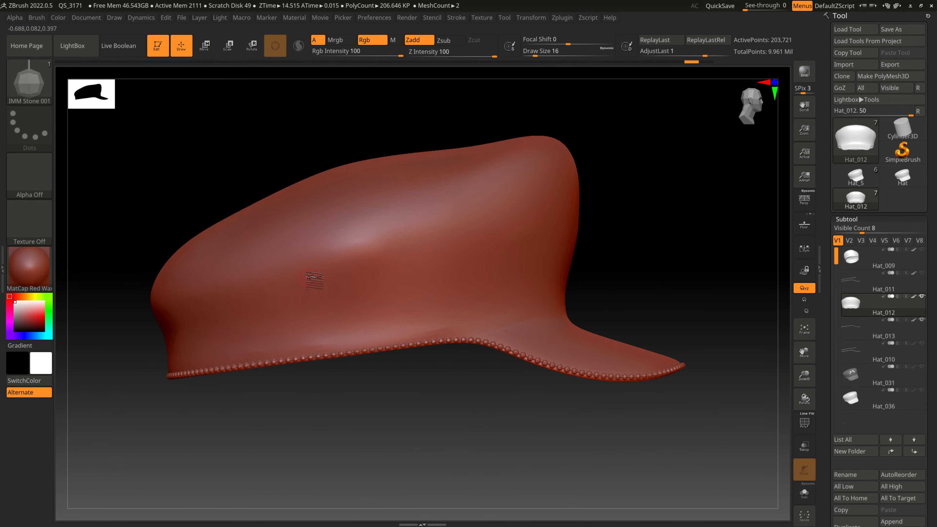
{"action": "left_click_drag", "start_coordinate": [705, 228], "coordinate": [666, 228]}
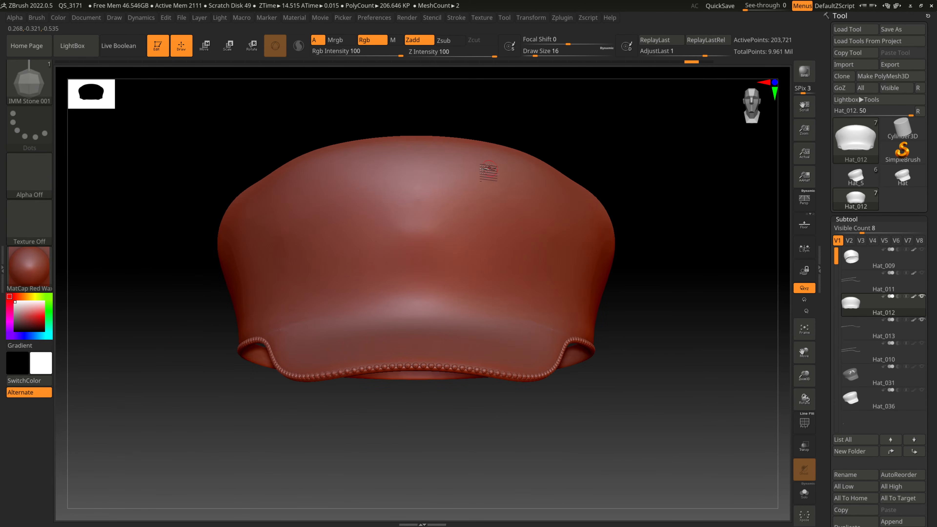
{"action": "left_click_drag", "start_coordinate": [264, 449], "coordinate": [290, 452]}
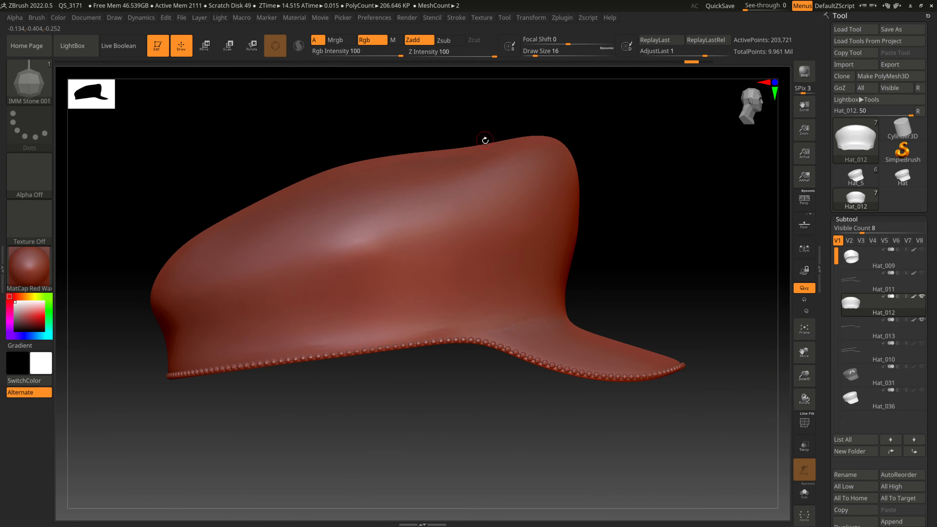
{"action": "left_click_drag", "start_coordinate": [676, 251], "coordinate": [651, 253], "text": "shift"}
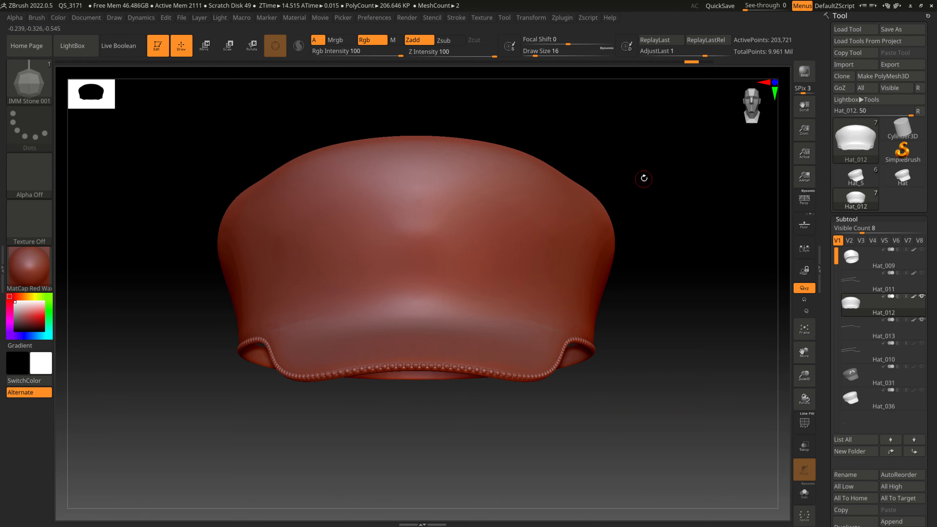
{"action": "left_click", "coordinate": [565, 20]}
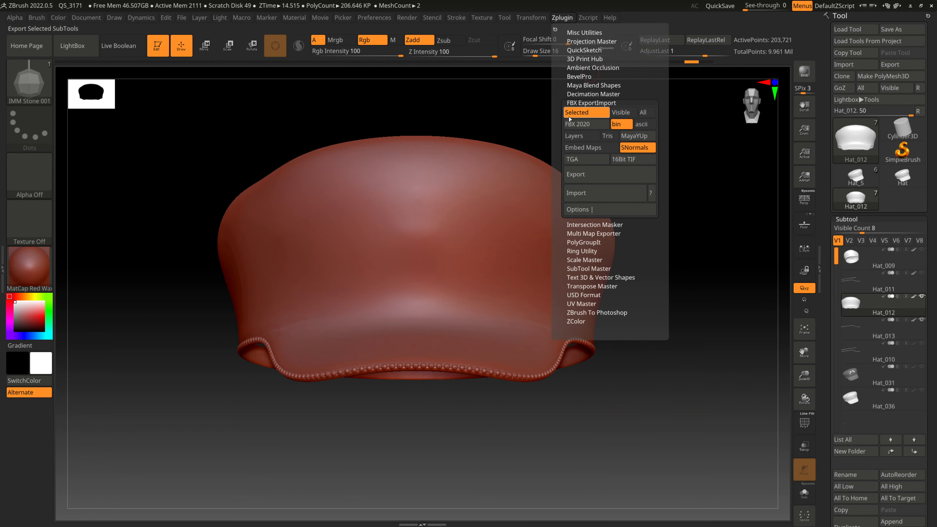
{"action": "left_click", "coordinate": [619, 113]}
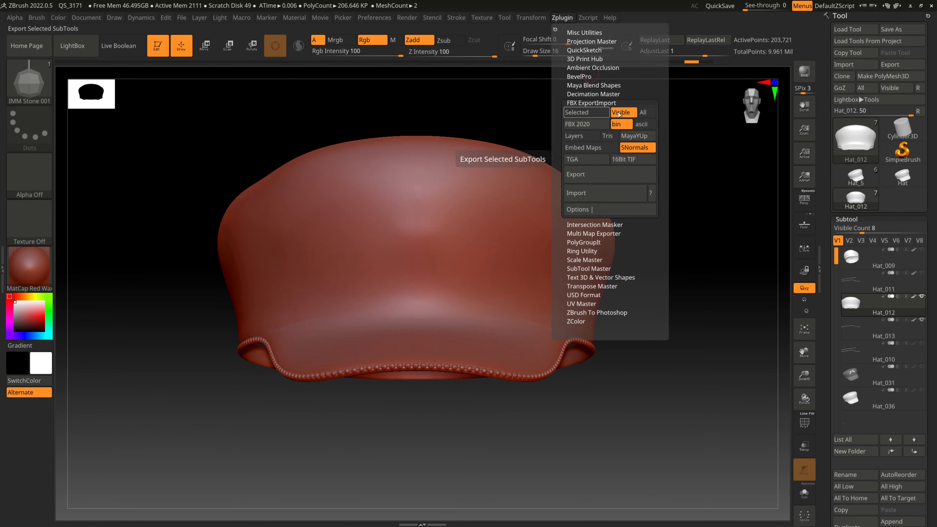
{"action": "left_click", "coordinate": [602, 175]}
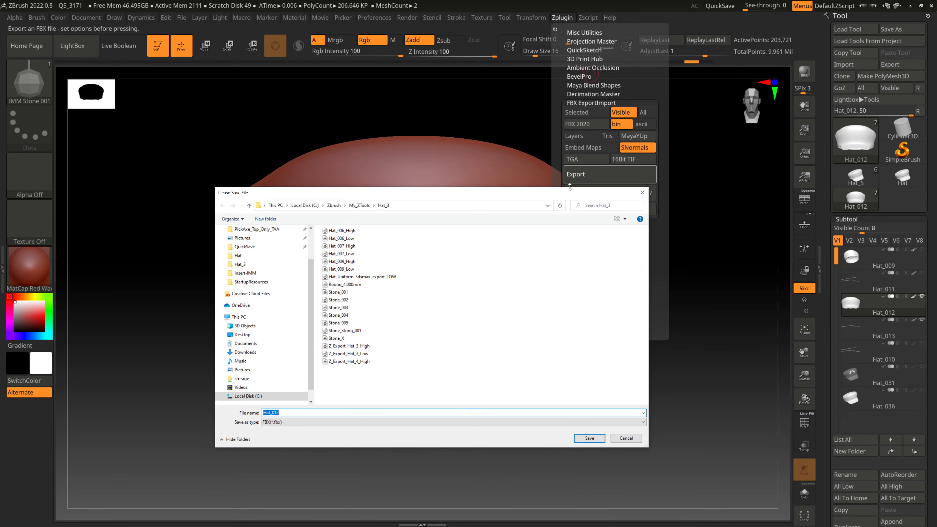
{"action": "left_click", "coordinate": [349, 262]}
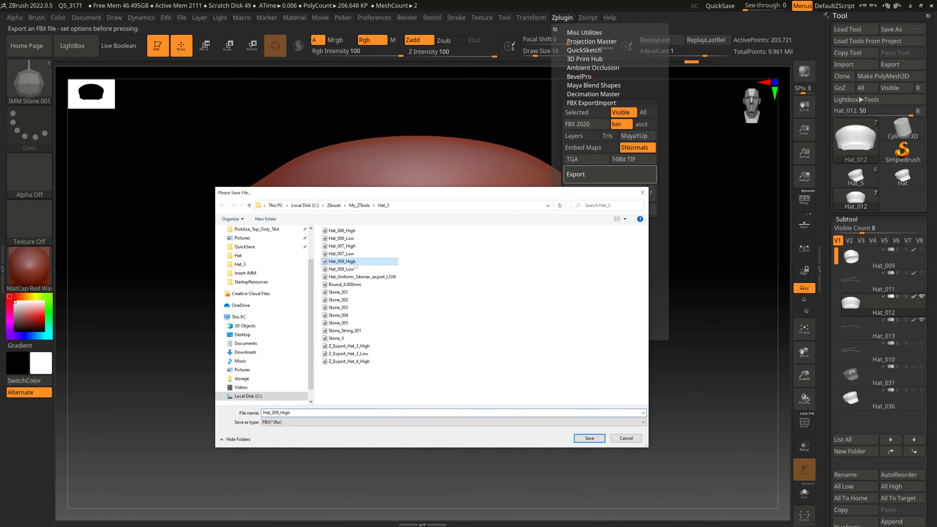
{"action": "left_click", "coordinate": [597, 442]}
{"action": "left_click", "coordinate": [479, 262]}
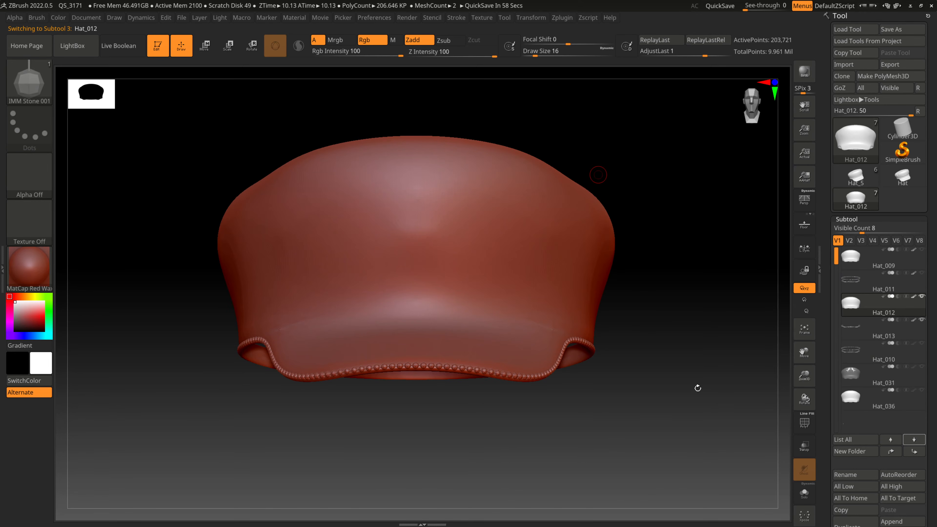
- Check the subdivided hat from the side and front, switch to Substance 3D Painter and start a new project
{"action": "left_click_drag", "start_coordinate": [597, 379], "coordinate": [523, 422]}
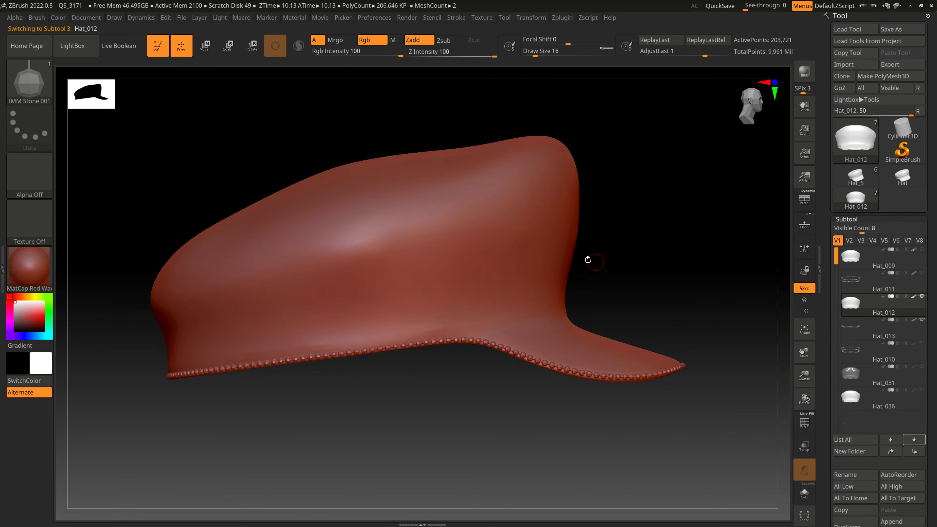
{"action": "left_click_drag", "start_coordinate": [470, 437], "coordinate": [443, 448], "text": "shift"}
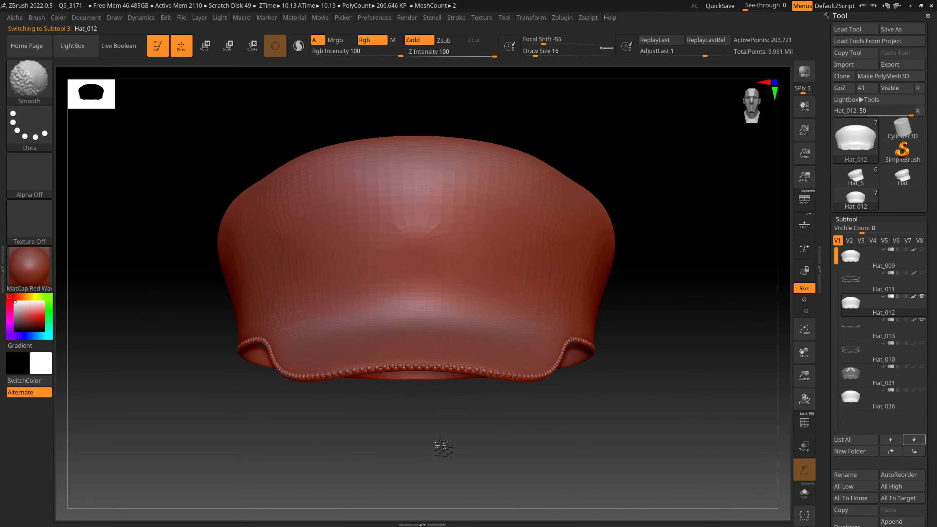
{"action": "key", "text": "super"}
{"action": "left_click", "coordinate": [308, 519]}
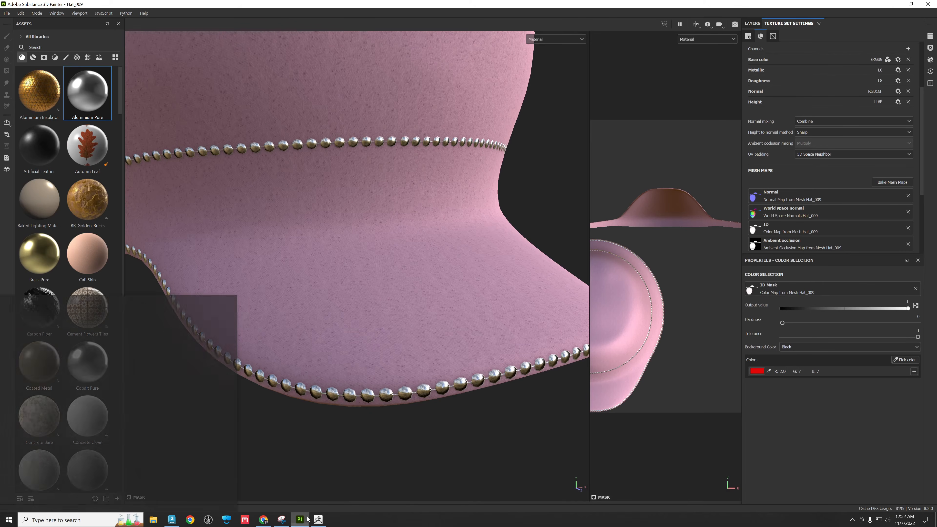
{"action": "left_click", "coordinate": [7, 13]}
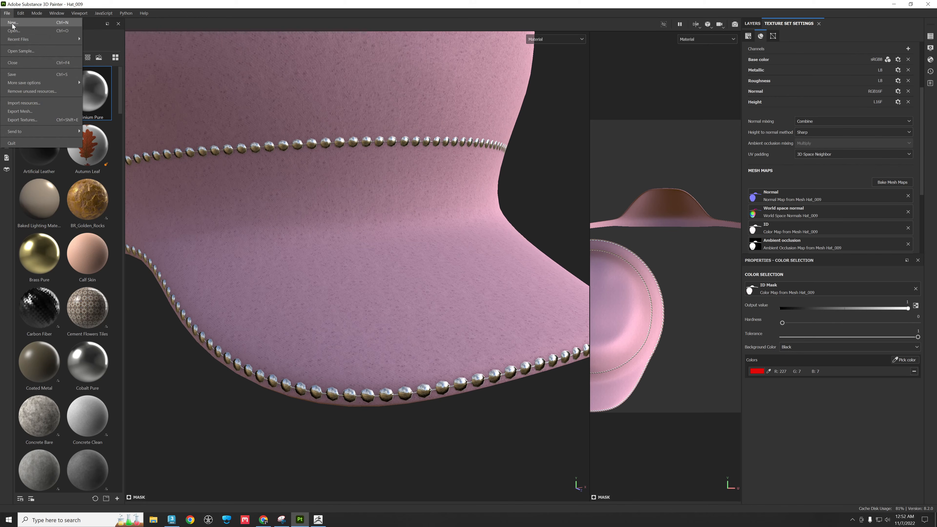
{"action": "left_click", "coordinate": [12, 23]}
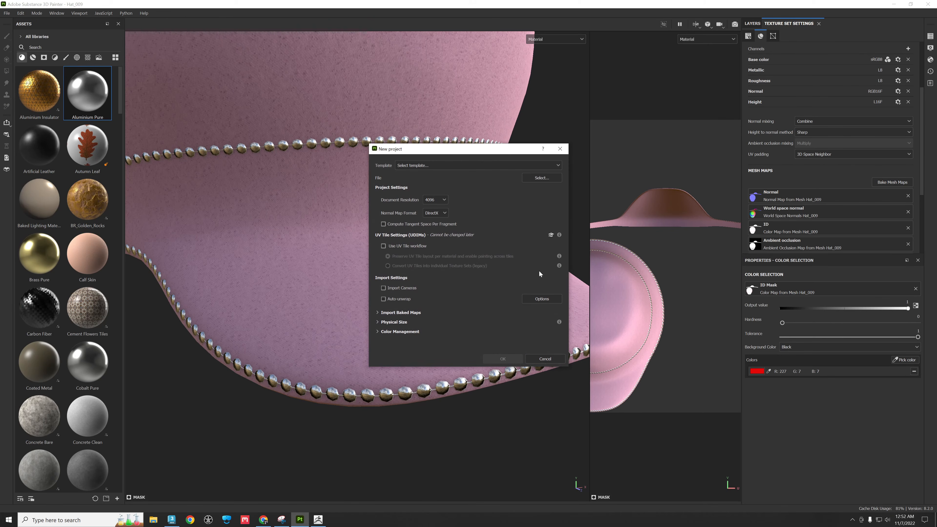
{"action": "left_click_drag", "start_coordinate": [495, 149], "coordinate": [394, 123]}
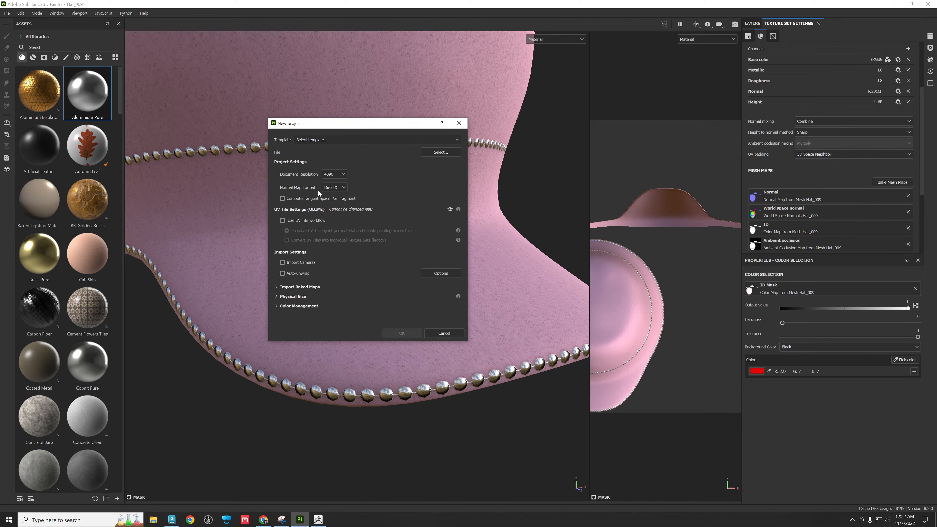
- Create the project from the Hat_009_Low mesh in the Hat_3 folder, with no template and the DirectX normal map format
{"action": "left_click", "coordinate": [343, 188]}
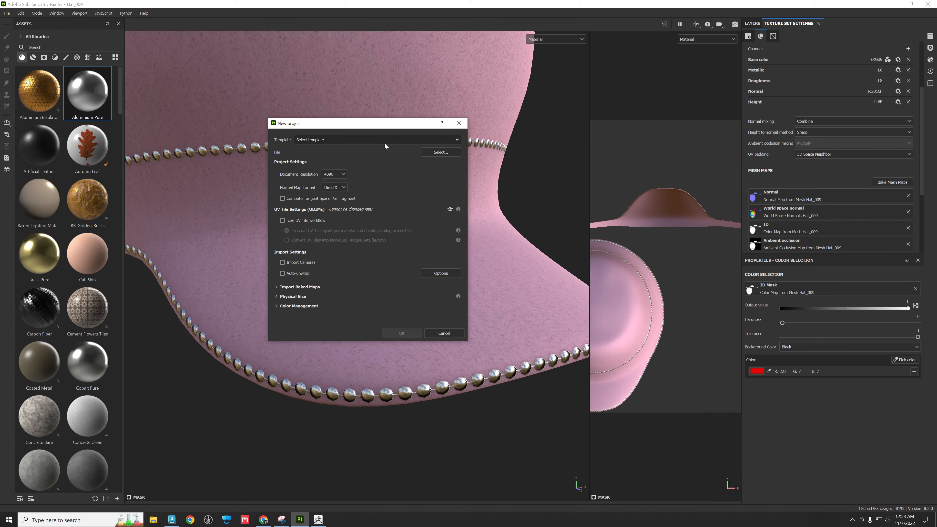
{"action": "left_click", "coordinate": [363, 139]}
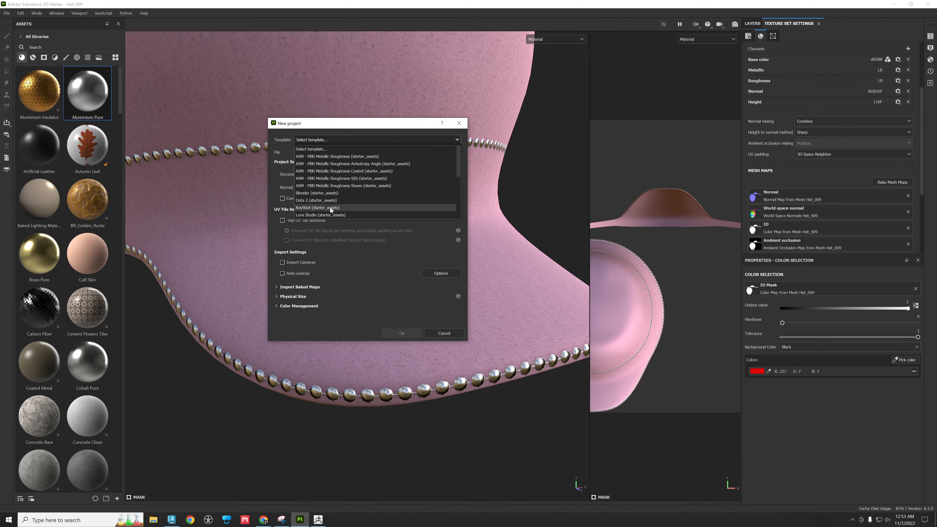
{"action": "left_click_drag", "start_coordinate": [456, 172], "coordinate": [455, 196]}
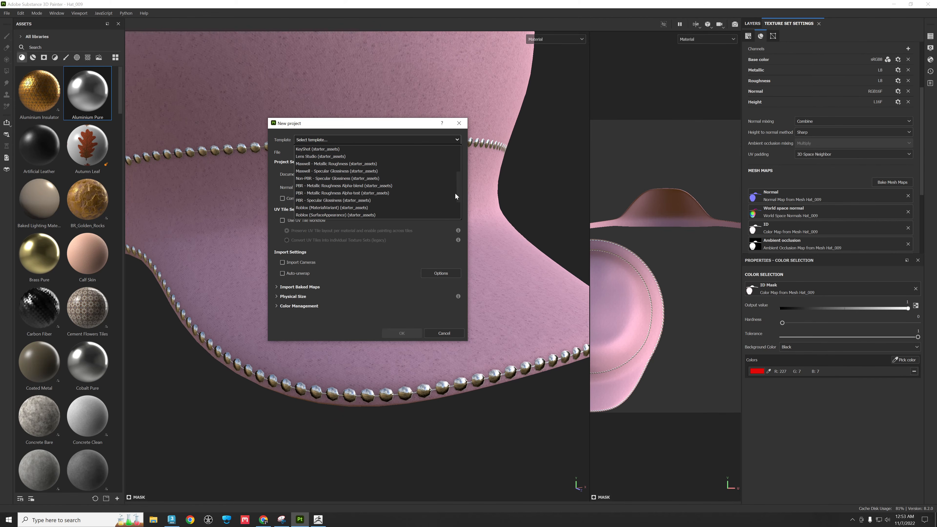
{"action": "left_click_drag", "start_coordinate": [454, 193], "coordinate": [445, 145]}
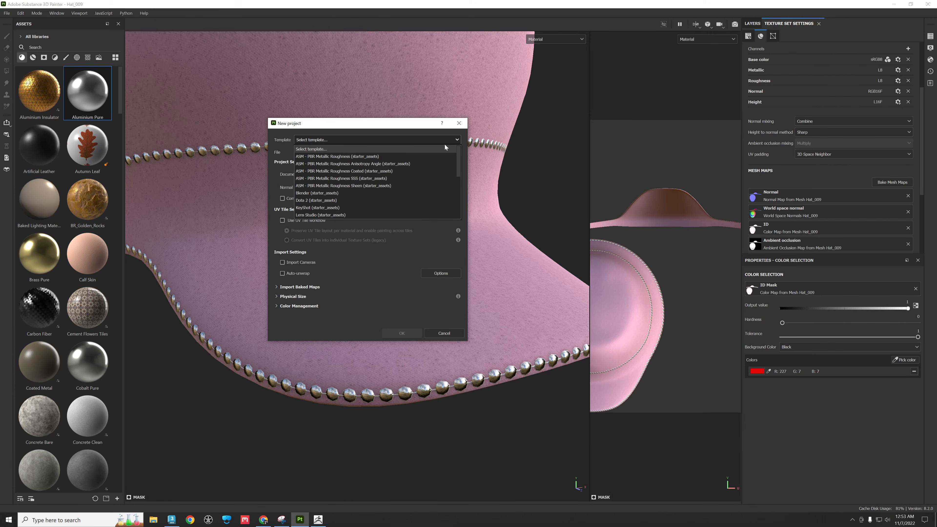
{"action": "left_click", "coordinate": [324, 149]}
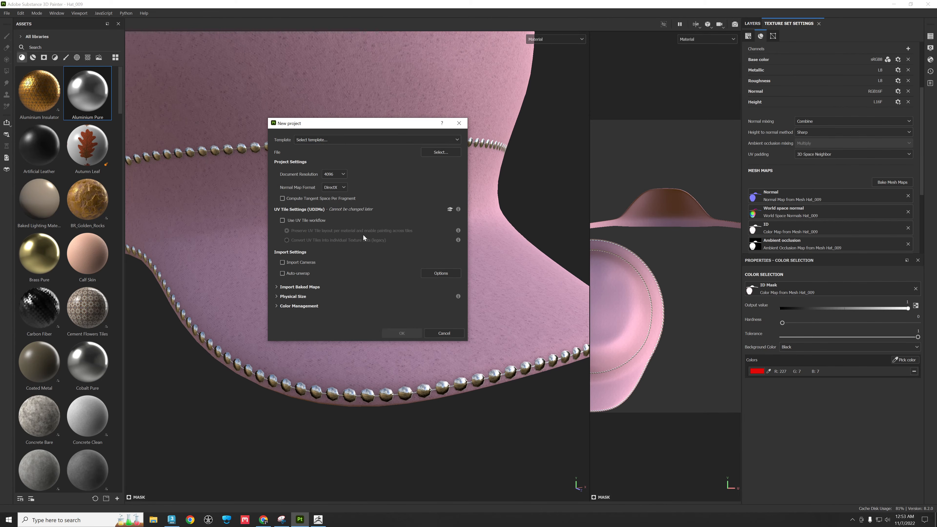
{"action": "left_click", "coordinate": [444, 153]}
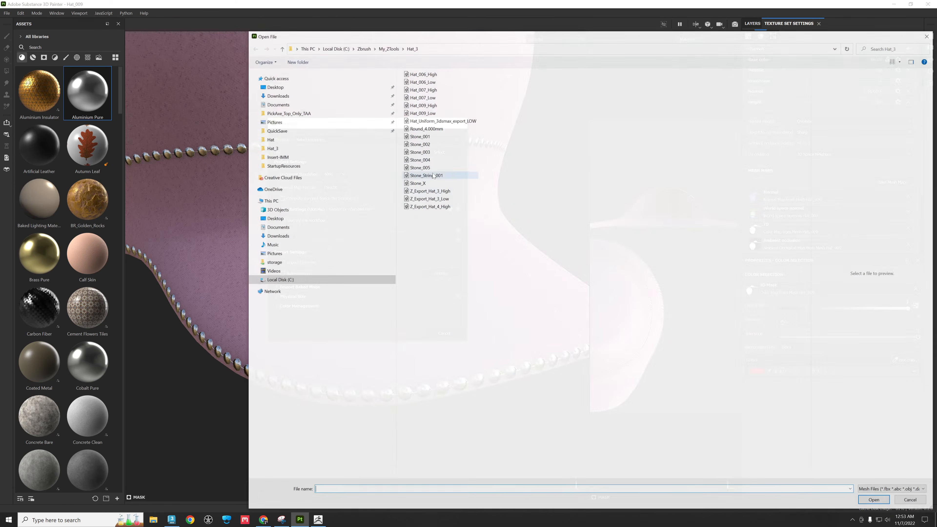
{"action": "left_click", "coordinate": [424, 112]}
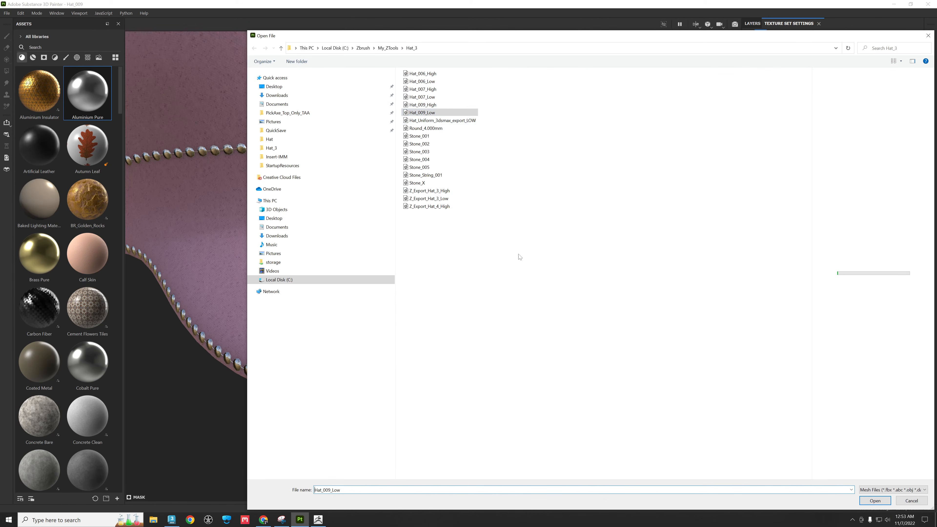
{"action": "left_click", "coordinate": [880, 502]}
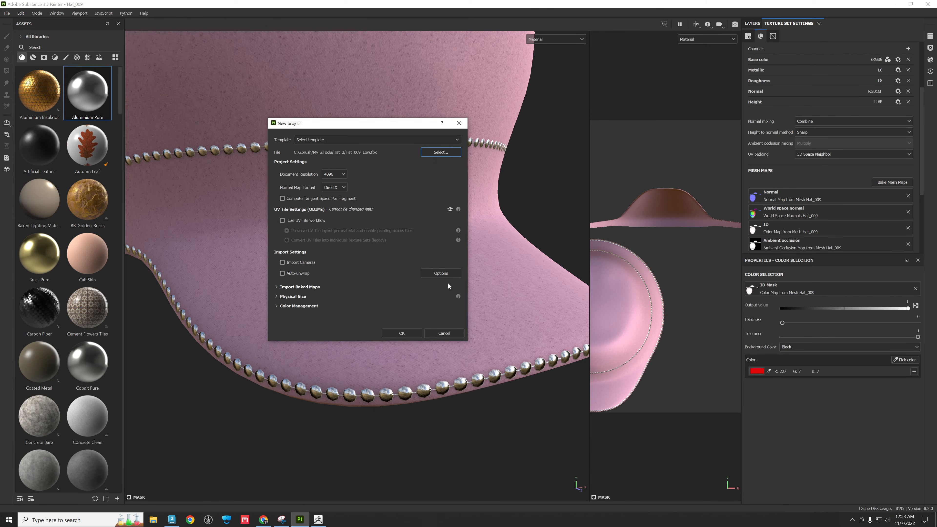
{"action": "left_click", "coordinate": [402, 334]}
{"action": "left_click", "coordinate": [443, 274]}
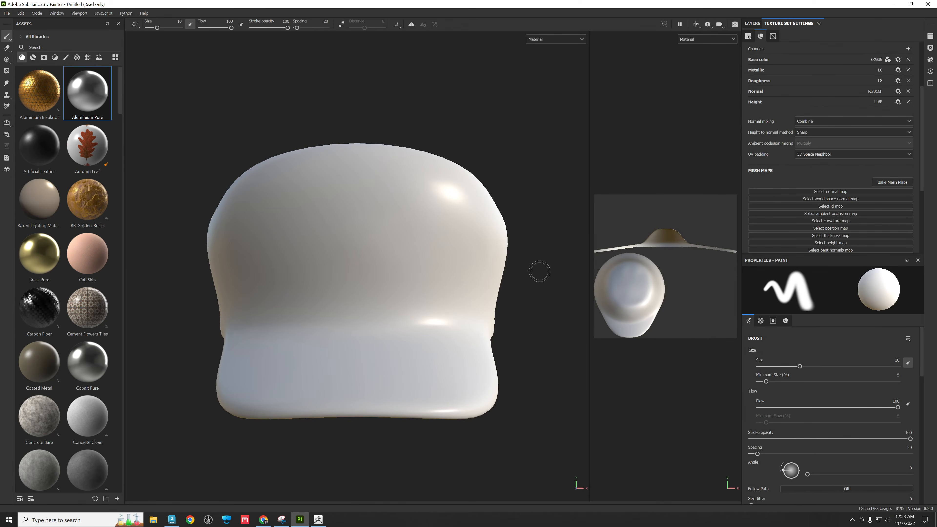
- Bake the selected mesh maps at the 512 output size without a high definition mesh
{"action": "left_click_drag", "start_coordinate": [479, 118], "coordinate": [496, 183], "text": "alt"}
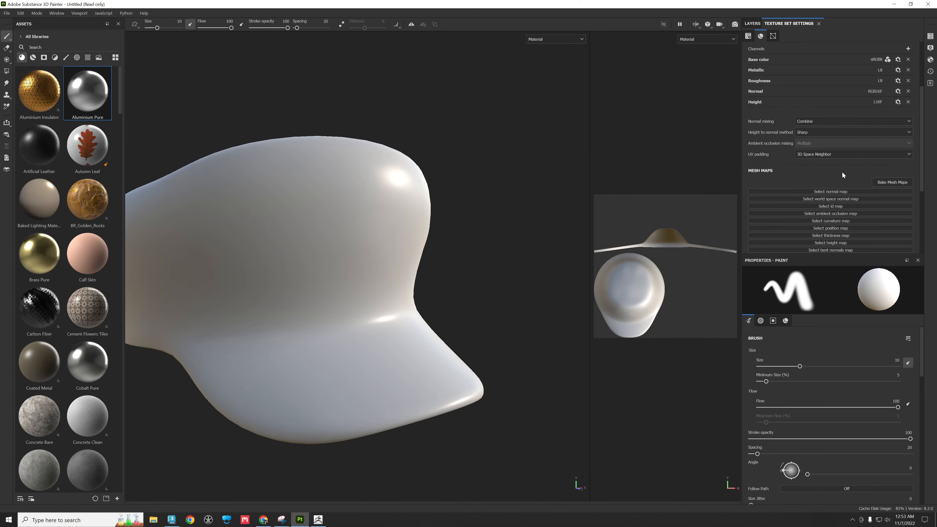
{"action": "left_click", "coordinate": [886, 185]}
{"action": "left_click", "coordinate": [466, 162]}
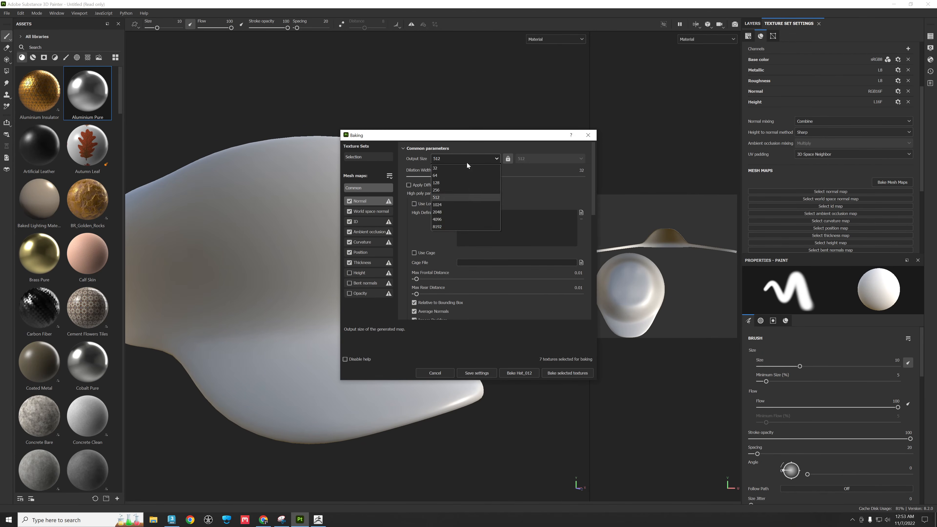
{"action": "left_click", "coordinate": [465, 162]}
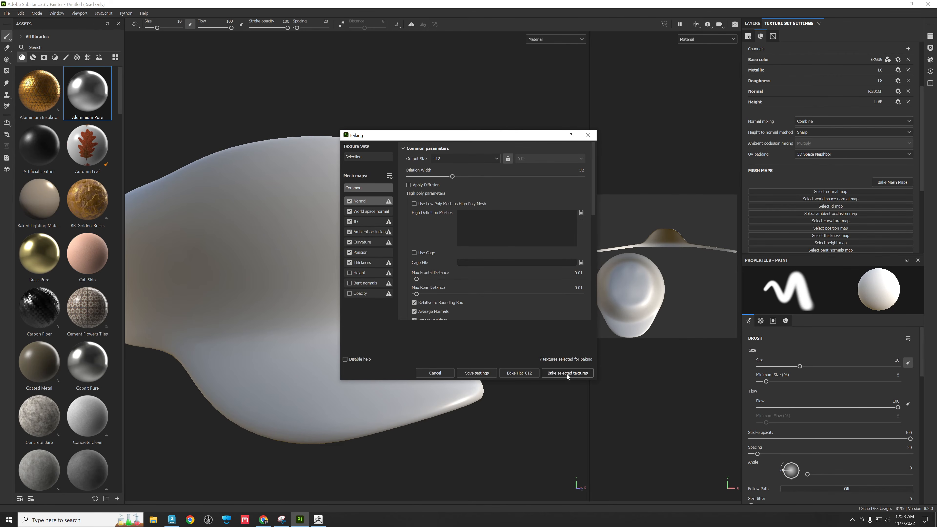
{"action": "left_click", "coordinate": [558, 373]}
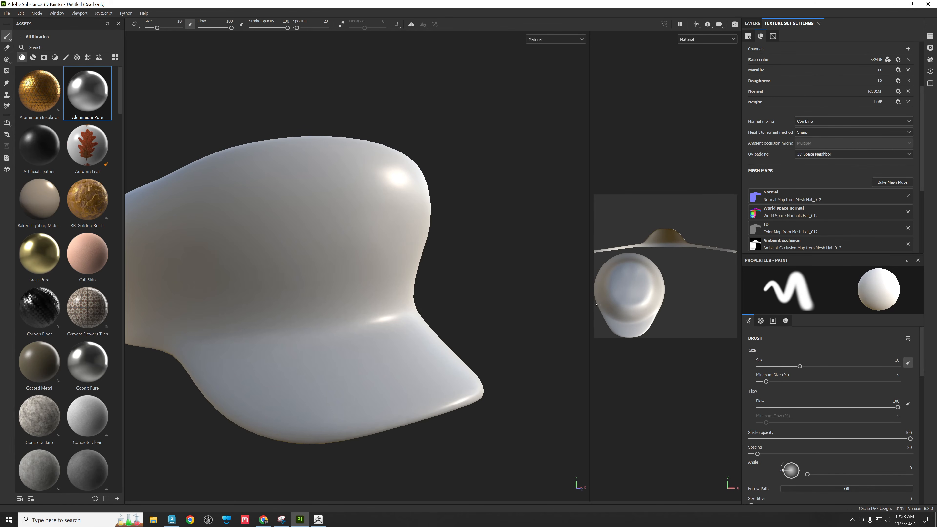
- Widen the 2D view to examine the hat's UV layout and switch the viewport to 3D only
{"action": "left_click_drag", "start_coordinate": [590, 303], "coordinate": [382, 295]}
{"action": "scroll", "coordinate": [574, 275], "scroll_direction": "up", "scroll_amount": 6}
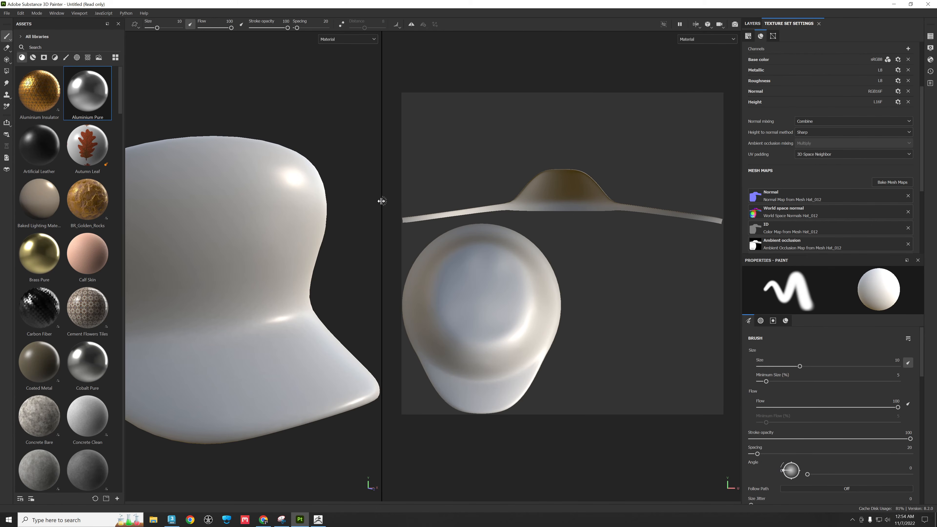
{"action": "left_click_drag", "start_coordinate": [383, 201], "coordinate": [498, 206]}
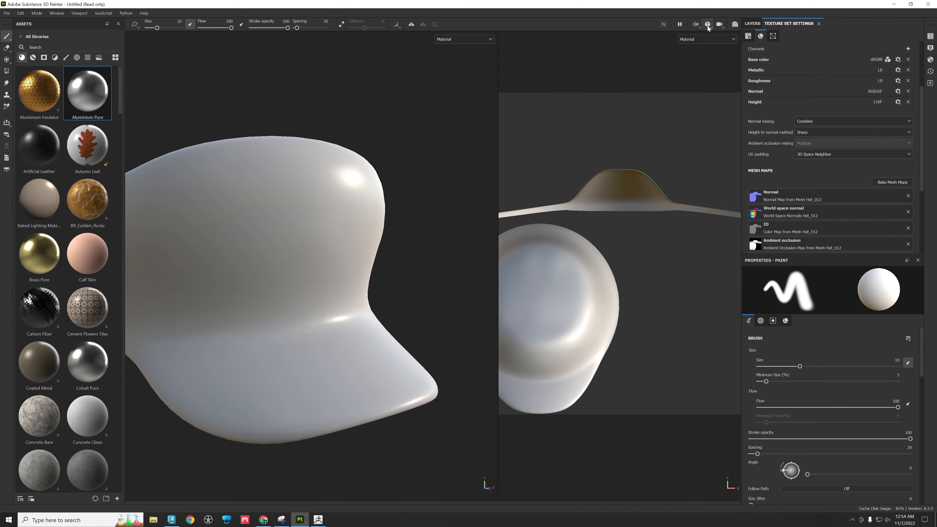
{"action": "left_click", "coordinate": [699, 27]}
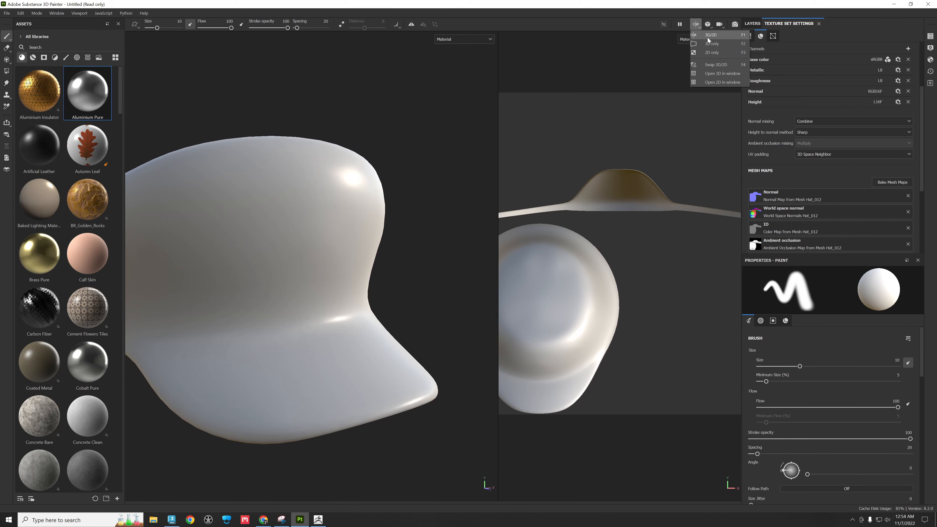
{"action": "left_click", "coordinate": [712, 44]}
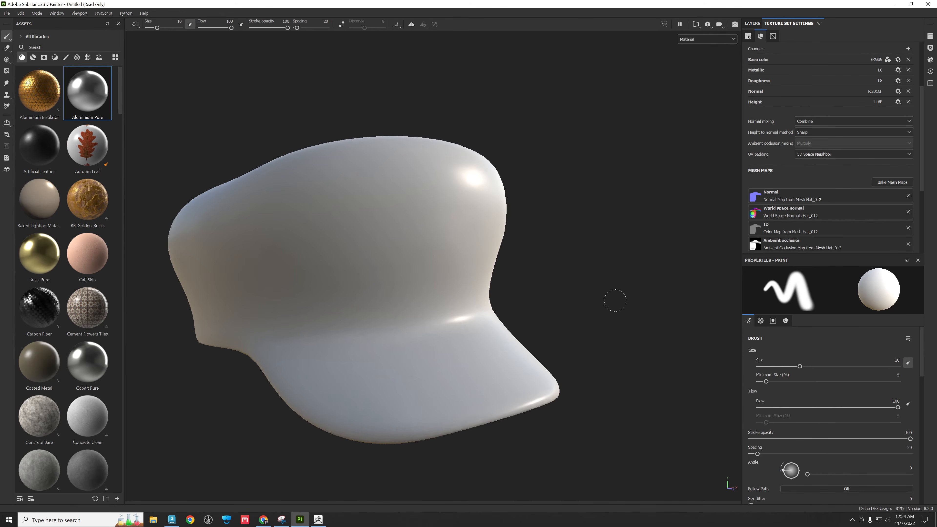
{"action": "left_click_drag", "start_coordinate": [563, 290], "coordinate": [477, 283], "text": "alt"}
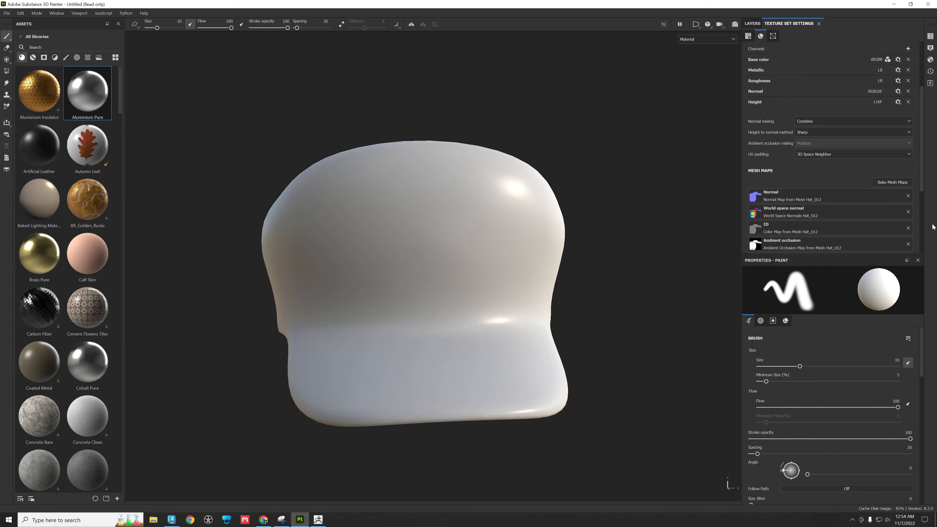
- Set the mesh map baking output size to 4096 and load Hat_009_High as the high definition mesh
{"action": "left_click", "coordinate": [892, 182]}
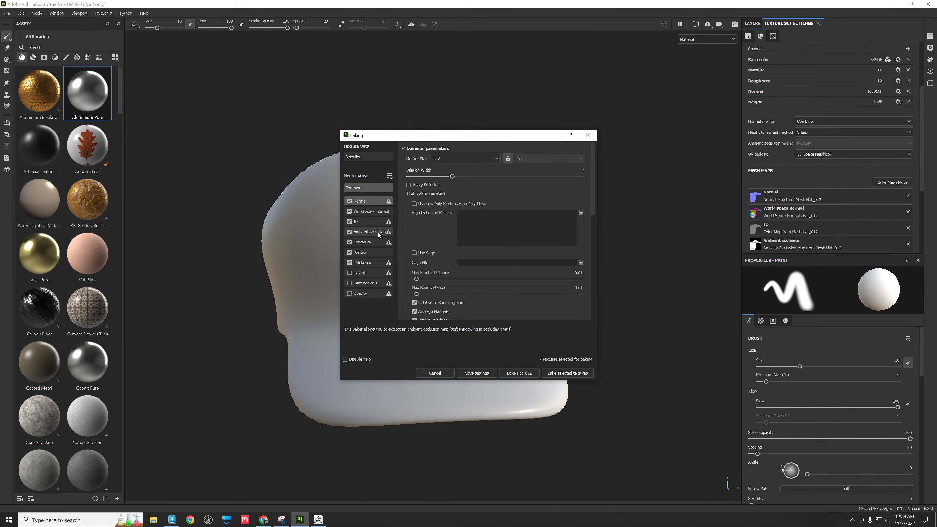
{"action": "left_click", "coordinate": [465, 159]}
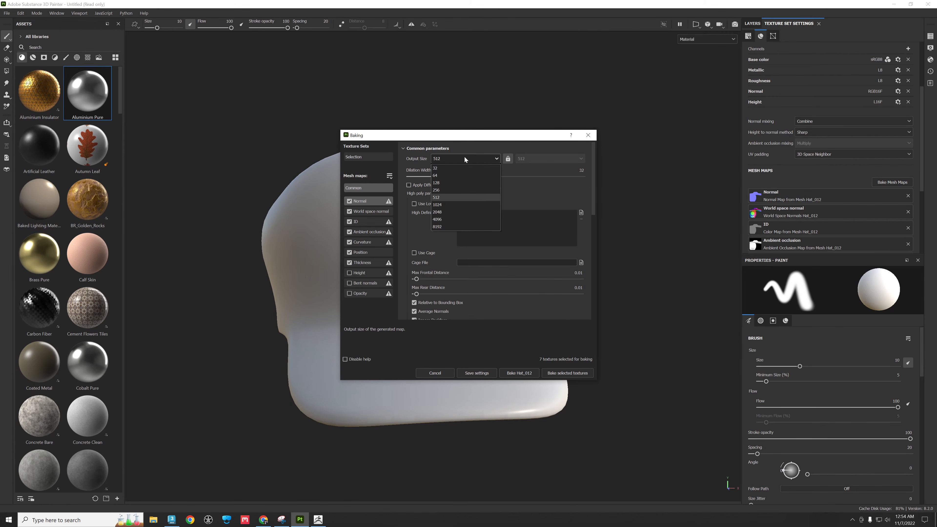
{"action": "left_click", "coordinate": [445, 219]}
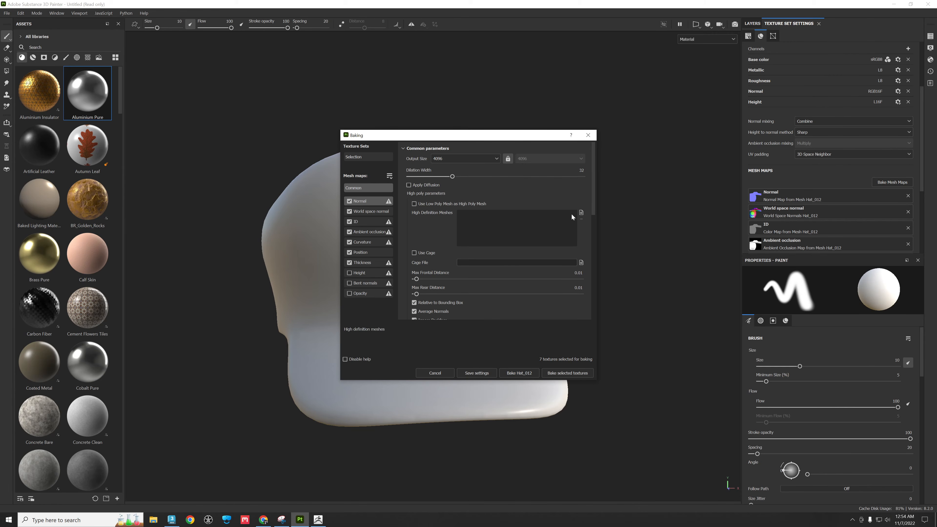
{"action": "left_click", "coordinate": [581, 213]}
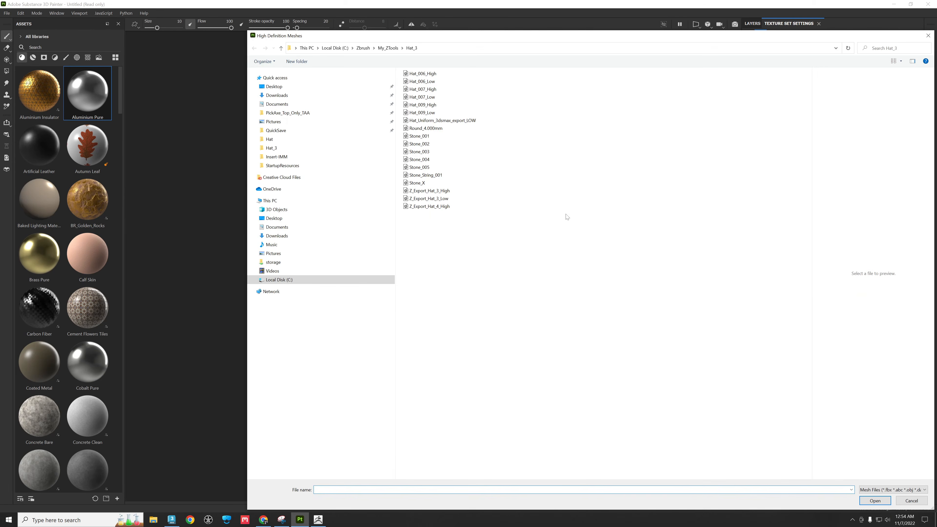
{"action": "left_click", "coordinate": [902, 499]}
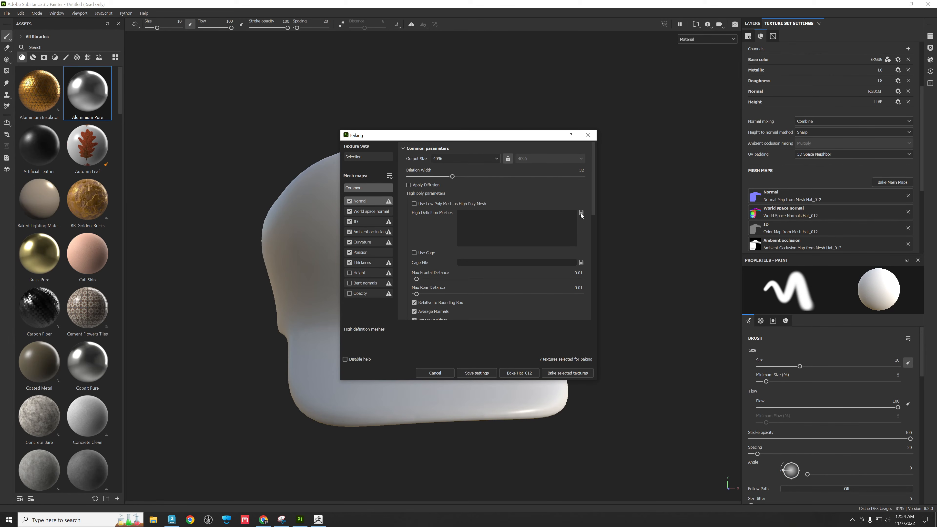
{"action": "left_click", "coordinate": [581, 213]}
{"action": "left_click", "coordinate": [461, 105]}
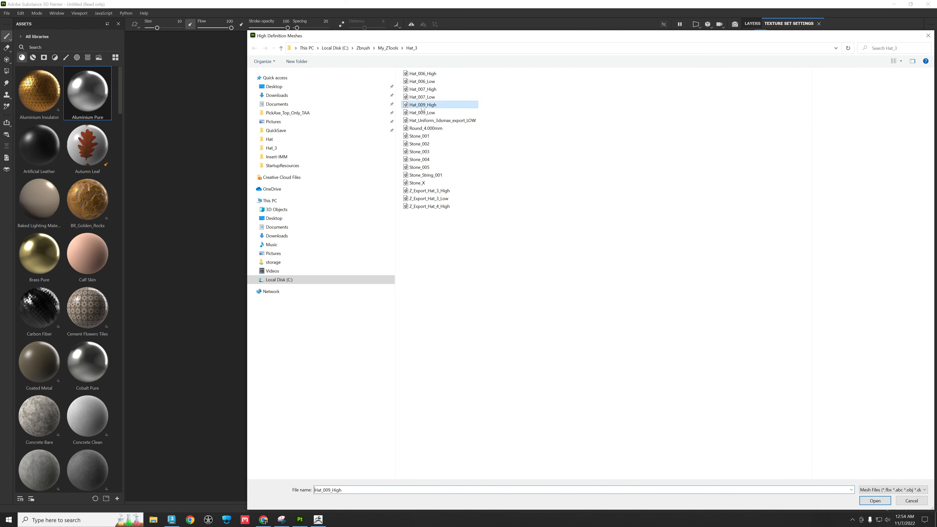
{"action": "left_click", "coordinate": [867, 501]}
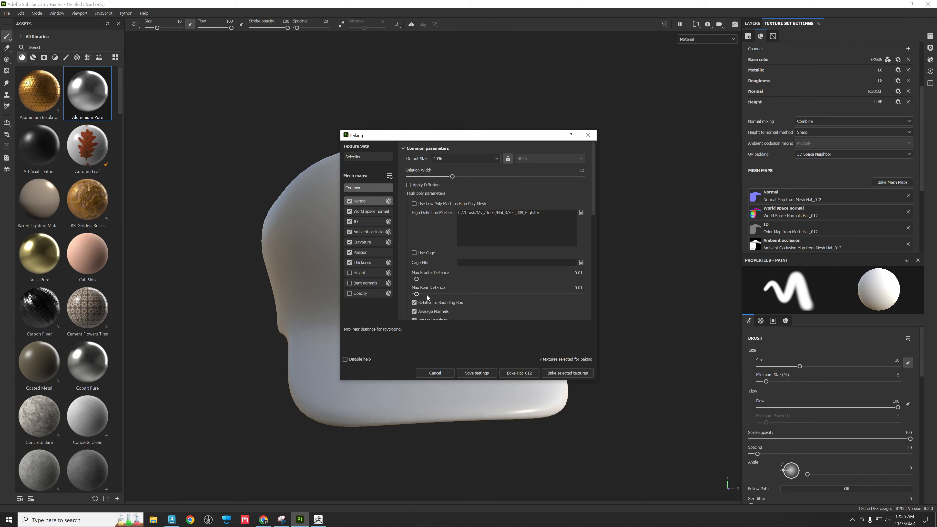
- Bake the selected mesh maps from the high poly hat and inspect the stone trim along the brim's edge
{"action": "mouse_move", "coordinate": [594, 210]}
{"action": "left_mouse_down"}
{"action": "mouse_move", "coordinate": [595, 248]}
{"action": "mouse_move", "coordinate": [592, 191]}
{"action": "left_mouse_up"}
{"action": "left_click", "coordinate": [568, 373]}
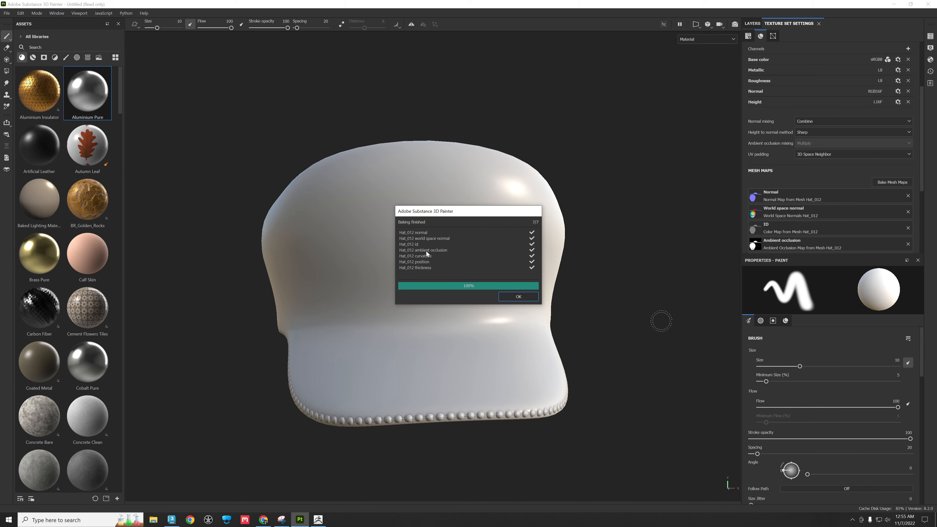
{"action": "left_click", "coordinate": [508, 297]}
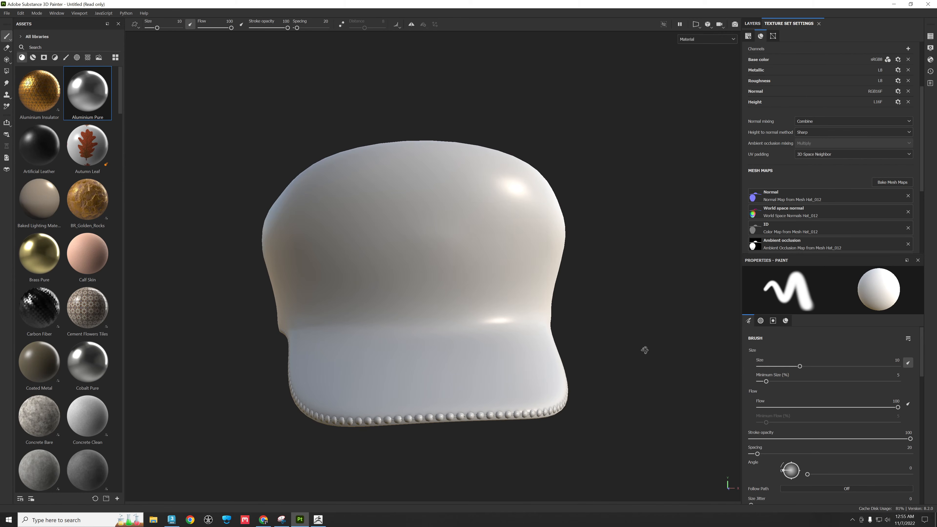
{"action": "left_click_drag", "start_coordinate": [643, 347], "coordinate": [638, 285], "text": "alt"}
{"action": "scroll", "coordinate": [437, 339], "scroll_direction": "up", "scroll_amount": 6}
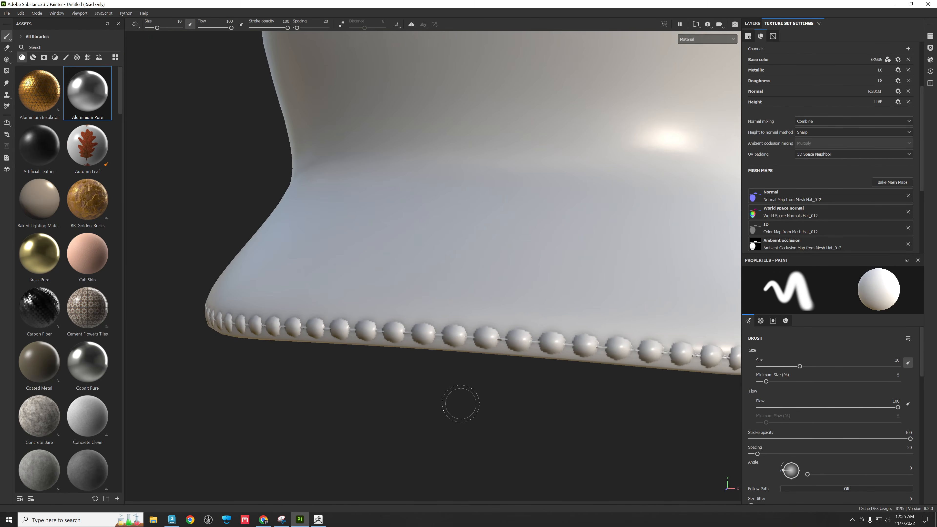
{"action": "mouse_move", "coordinate": [460, 403]}
{"action": "left_mouse_down", "text": "alt"}
{"action": "mouse_move", "coordinate": [474, 385]}
{"action": "mouse_move", "coordinate": [456, 400]}
{"action": "mouse_move", "coordinate": [590, 367]}
{"action": "mouse_move", "coordinate": [560, 345]}
{"action": "mouse_move", "coordinate": [383, 314]}
{"action": "left_mouse_up", "text": "alt"}
{"action": "left_click_drag", "start_coordinate": [512, 299], "coordinate": [528, 306], "text": "alt"}
{"action": "scroll", "coordinate": [531, 307], "scroll_direction": "down", "scroll_amount": 4}
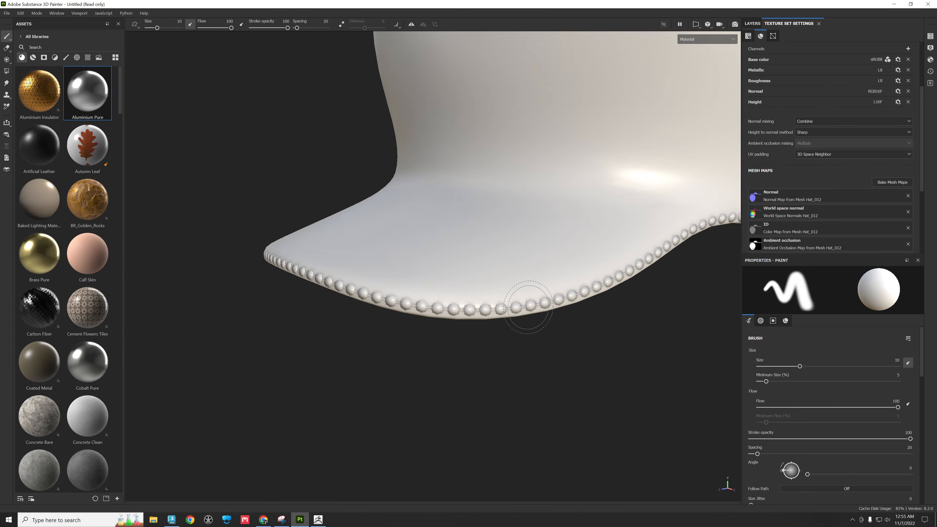
- Examine the outlines of the baked stones close up along the brim and the hat's lower side edge
{"action": "scroll", "coordinate": [496, 318], "scroll_direction": "up", "scroll_amount": 9}
{"action": "scroll", "coordinate": [457, 289], "scroll_direction": "down", "scroll_amount": 4}
{"action": "scroll", "coordinate": [452, 288], "scroll_direction": "down", "scroll_amount": 4}
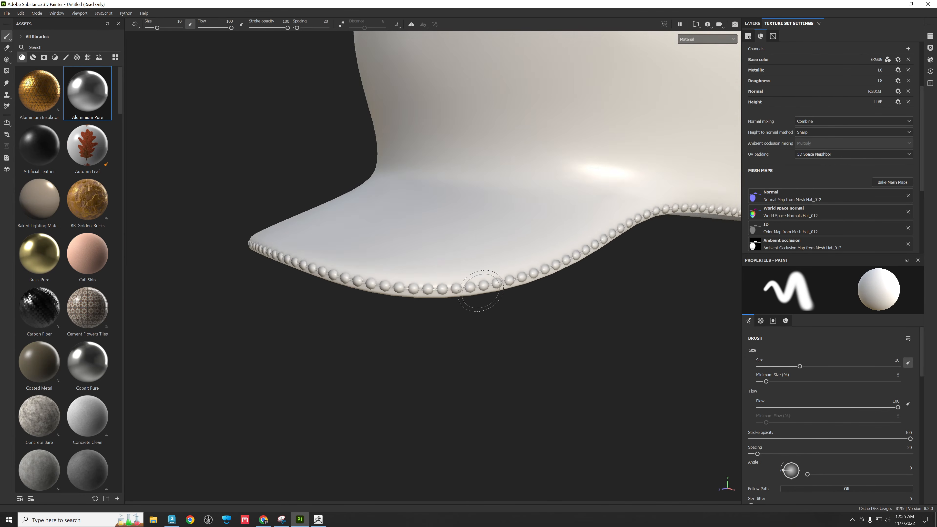
{"action": "mouse_move", "coordinate": [477, 300]}
{"action": "left_mouse_down", "text": "alt"}
{"action": "mouse_move", "coordinate": [561, 316]}
{"action": "mouse_move", "coordinate": [389, 291]}
{"action": "mouse_move", "coordinate": [580, 265]}
{"action": "mouse_move", "coordinate": [506, 247]}
{"action": "left_mouse_up", "text": "alt"}
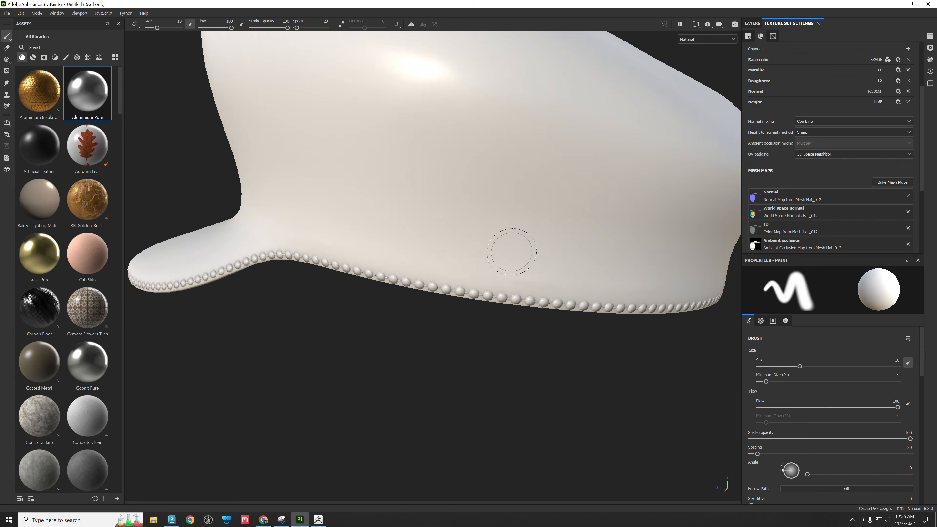
{"action": "scroll", "coordinate": [569, 309], "scroll_direction": "up", "scroll_amount": 8}
{"action": "scroll", "coordinate": [554, 303], "scroll_direction": "down", "scroll_amount": 2}
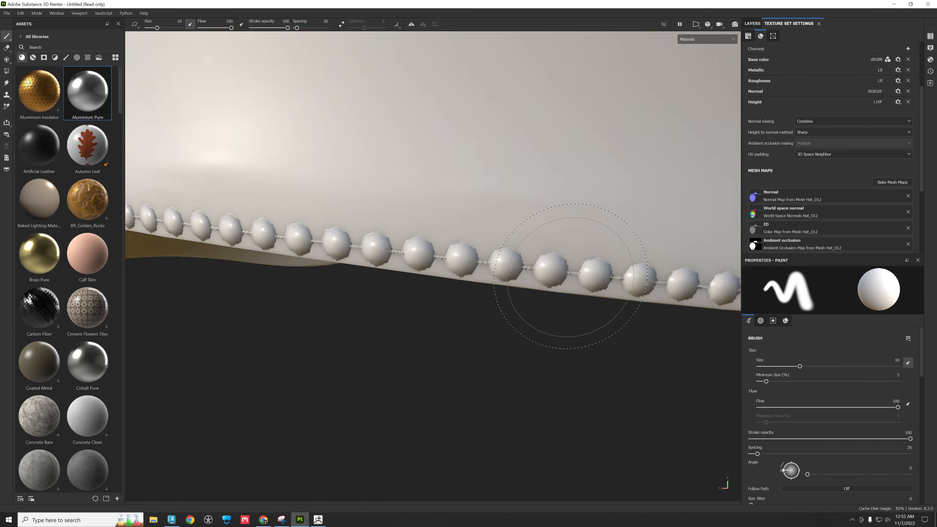
{"action": "scroll", "coordinate": [540, 303], "scroll_direction": "up", "scroll_amount": 3}
{"action": "scroll", "coordinate": [569, 287], "scroll_direction": "down", "scroll_amount": 6}
{"action": "scroll", "coordinate": [540, 290], "scroll_direction": "up", "scroll_amount": 4}
{"action": "scroll", "coordinate": [540, 290], "scroll_direction": "down", "scroll_amount": 2}
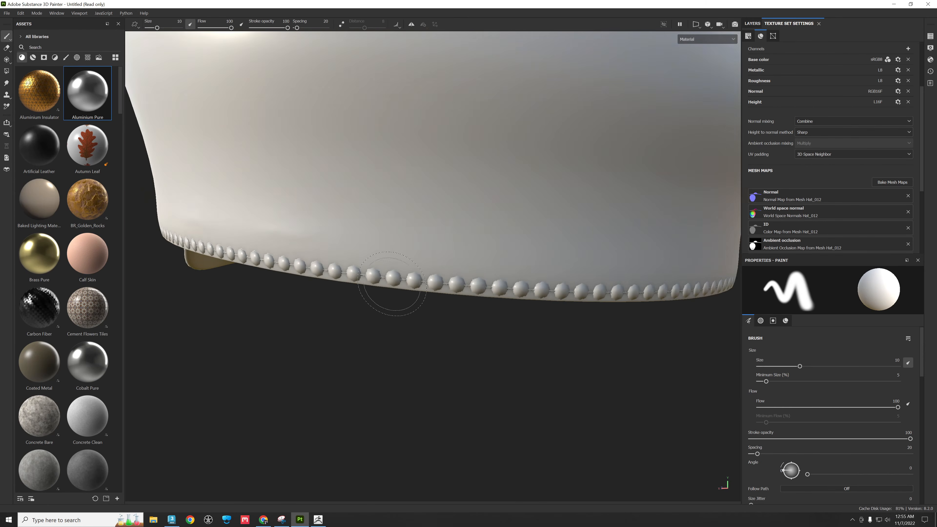
{"action": "scroll", "coordinate": [502, 314], "scroll_direction": "up", "scroll_amount": 7}
{"action": "scroll", "coordinate": [505, 241], "scroll_direction": "down", "scroll_amount": 10}
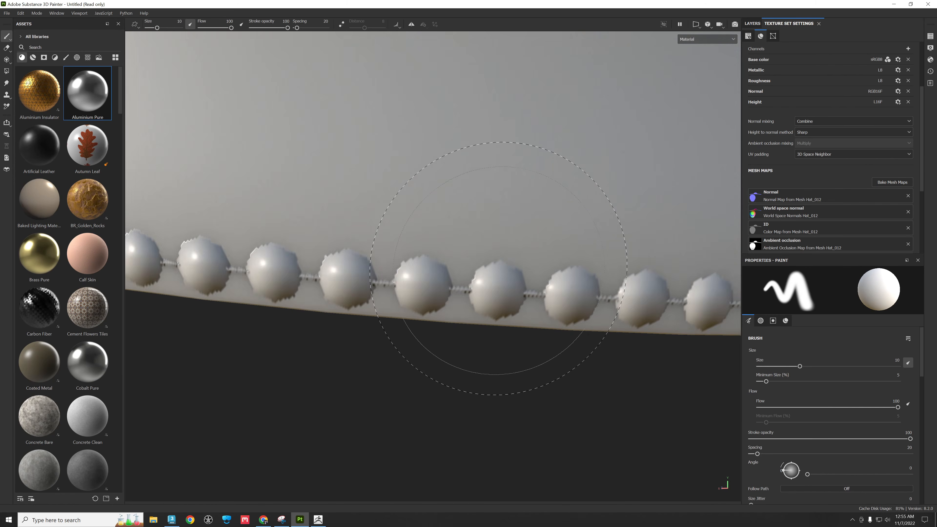
- Orbit around both ends of the brim to check the edge quality of the baked stones and their connecting thread
{"action": "left_click_drag", "start_coordinate": [500, 275], "coordinate": [697, 314], "text": "alt"}
{"action": "scroll", "coordinate": [384, 341], "scroll_direction": "up", "scroll_amount": 3}
{"action": "left_click_drag", "start_coordinate": [383, 341], "coordinate": [734, 243], "text": "alt"}
{"action": "scroll", "coordinate": [571, 316], "scroll_direction": "up", "scroll_amount": 3}
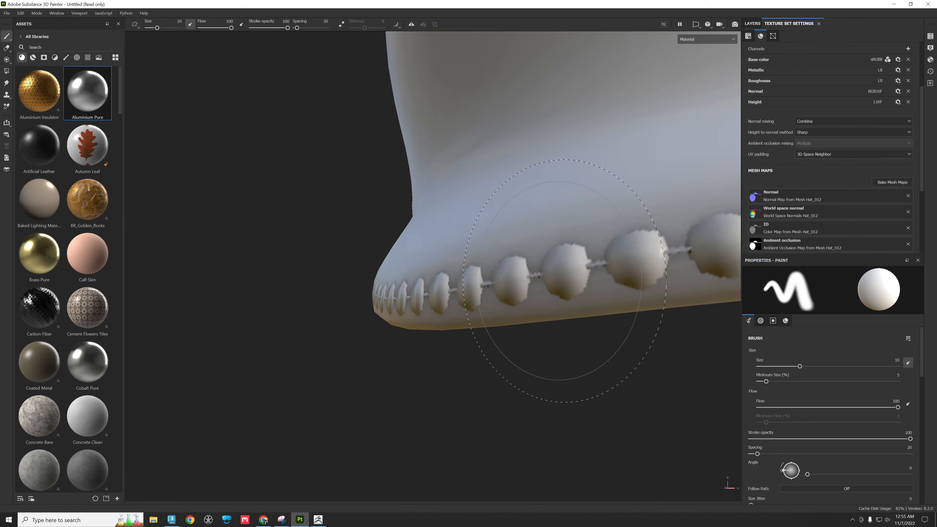
{"action": "scroll", "coordinate": [485, 325], "scroll_direction": "down", "scroll_amount": 4}
{"action": "left_click_drag", "start_coordinate": [485, 324], "coordinate": [642, 330], "text": "alt"}
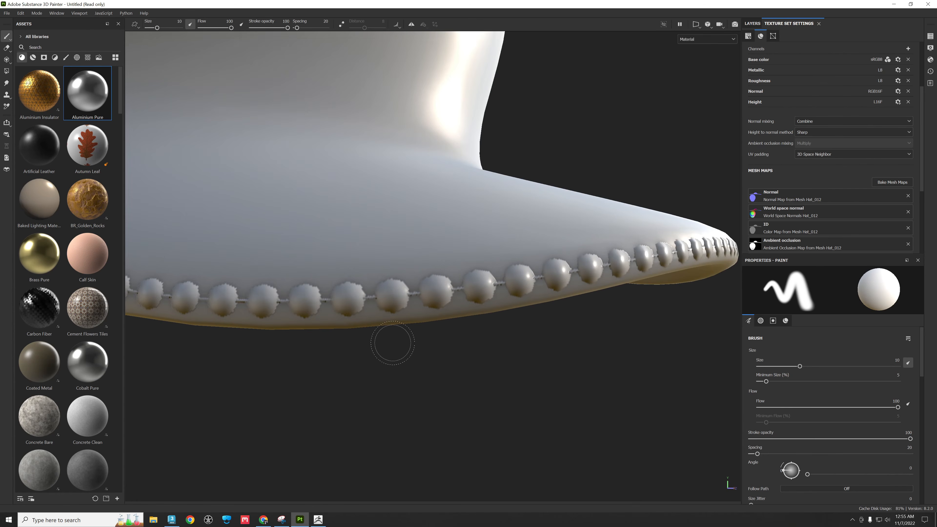
{"action": "left_click_drag", "start_coordinate": [393, 343], "coordinate": [477, 349], "text": "alt"}
{"action": "scroll", "coordinate": [457, 339], "scroll_direction": "down", "scroll_amount": 5}
{"action": "left_click_drag", "start_coordinate": [323, 342], "coordinate": [351, 334], "text": "alt"}
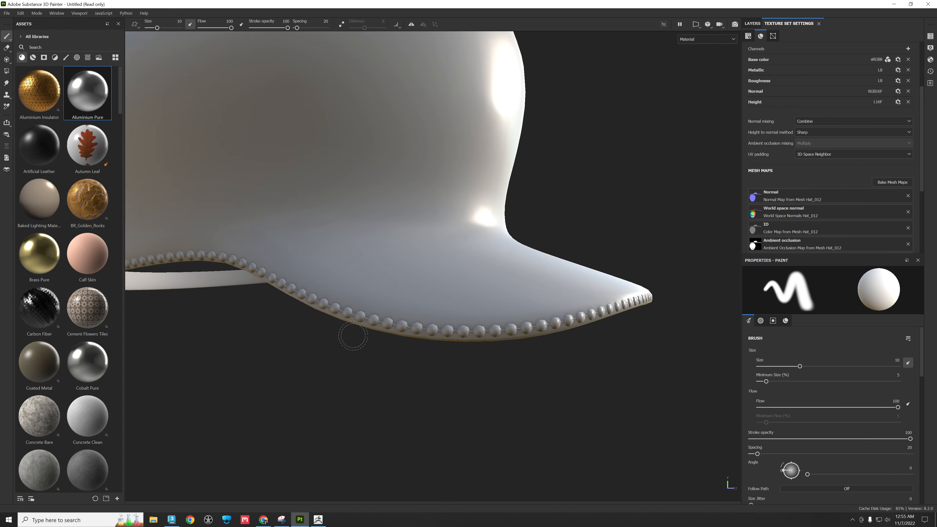
{"action": "left_click_drag", "start_coordinate": [493, 343], "coordinate": [324, 355], "text": "alt"}
{"action": "left_click_drag", "start_coordinate": [424, 334], "coordinate": [292, 321], "text": "alt"}
{"action": "left_click_drag", "start_coordinate": [461, 326], "coordinate": [369, 328], "text": "alt"}
{"action": "scroll", "coordinate": [478, 334], "scroll_direction": "up", "scroll_amount": 4}
{"action": "scroll", "coordinate": [487, 356], "scroll_direction": "up", "scroll_amount": 2}
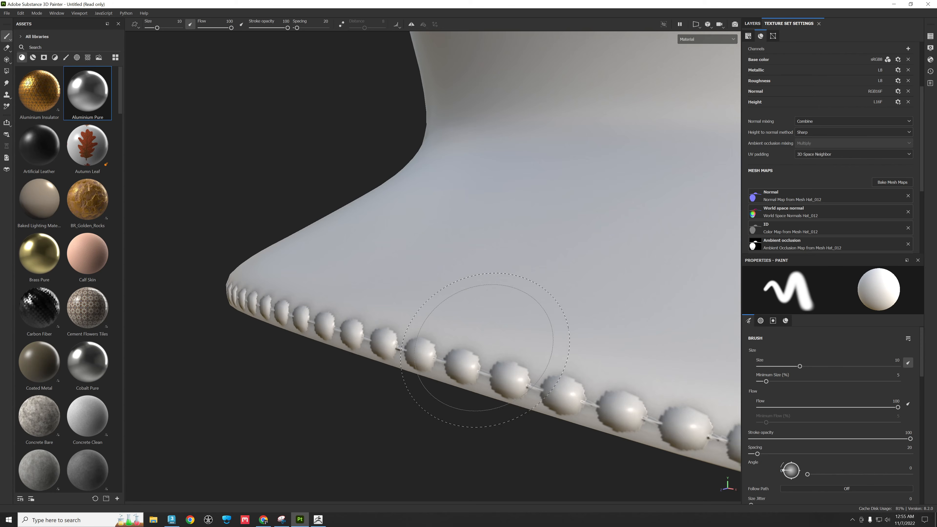
{"action": "scroll", "coordinate": [481, 357], "scroll_direction": "down", "scroll_amount": 2}
{"action": "left_click_drag", "start_coordinate": [481, 357], "coordinate": [404, 298], "text": "alt"}
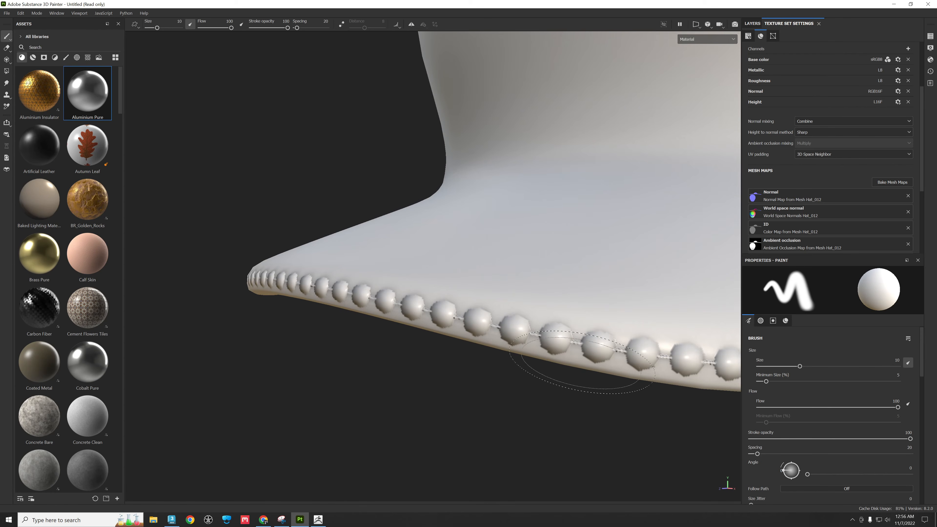
- Set the baking antialiasing to Subsampling 8x8 and rebake the selected mesh maps
{"action": "left_click", "coordinate": [893, 183]}
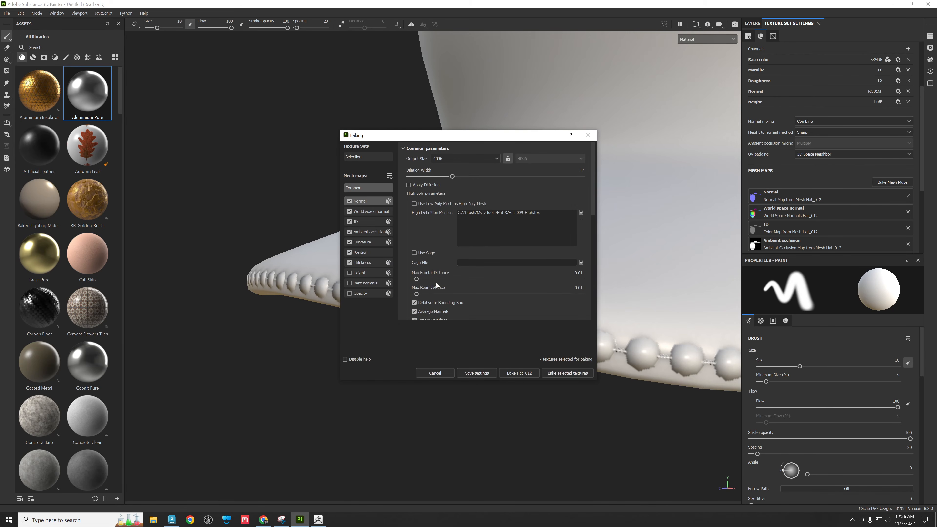
{"action": "scroll", "coordinate": [476, 267], "scroll_direction": "down", "scroll_amount": 3}
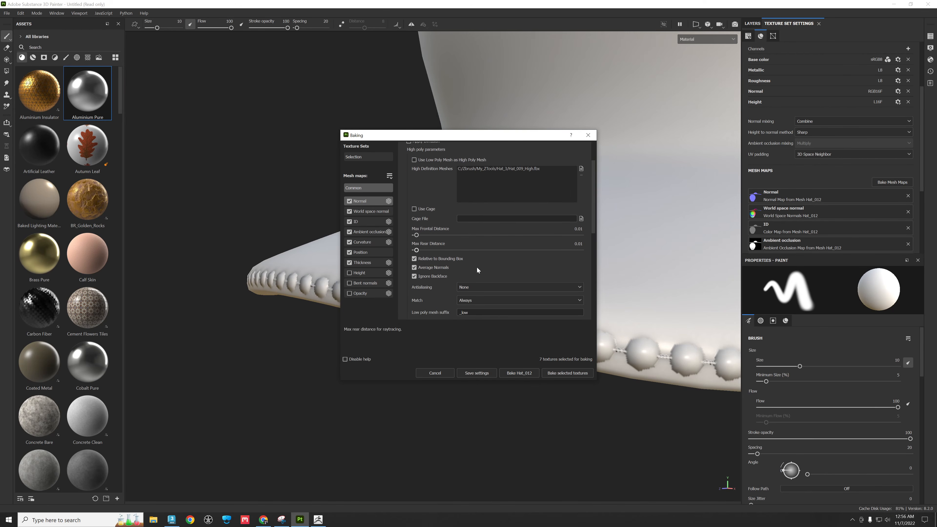
{"action": "left_click", "coordinate": [471, 267]}
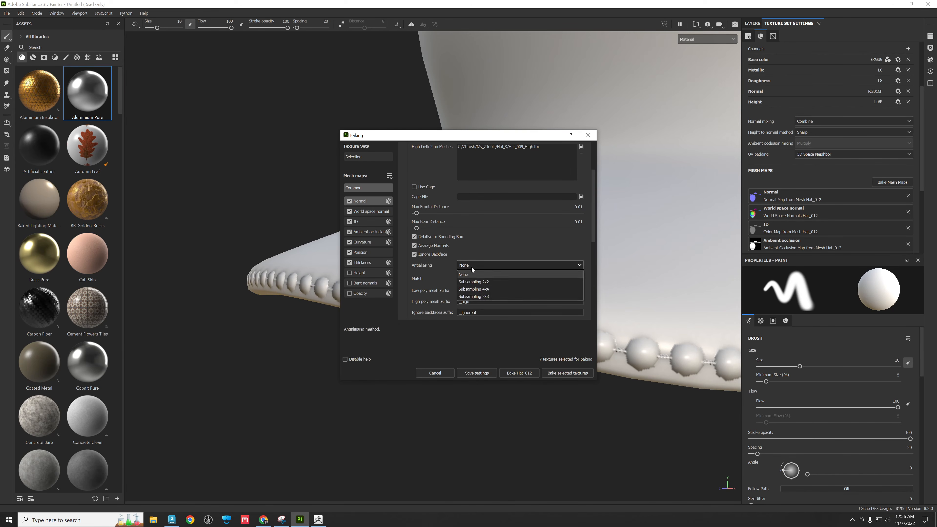
{"action": "left_click", "coordinate": [477, 297]}
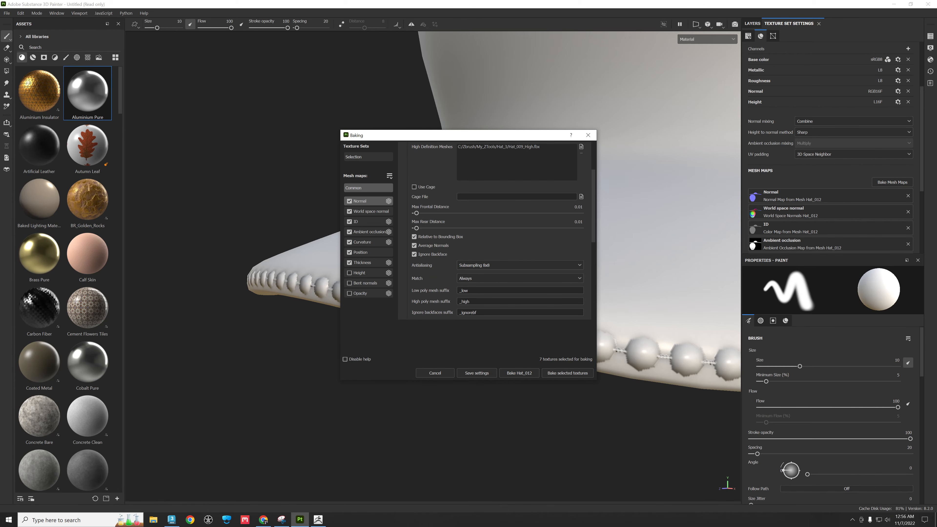
{"action": "left_click", "coordinate": [559, 373]}
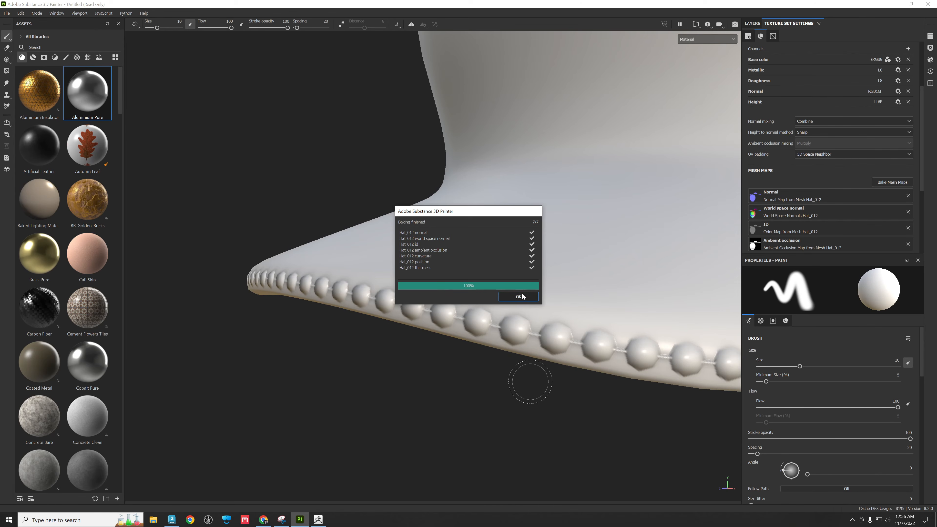
{"action": "left_click", "coordinate": [518, 297]}
- Check the smoothness of the rebaked stones at the brim's corner and along the hat's opposite side
{"action": "left_click_drag", "start_coordinate": [568, 425], "coordinate": [518, 422], "text": "alt"}
{"action": "scroll", "coordinate": [544, 424], "scroll_direction": "up", "scroll_amount": 4}
{"action": "scroll", "coordinate": [557, 406], "scroll_direction": "up", "scroll_amount": 2}
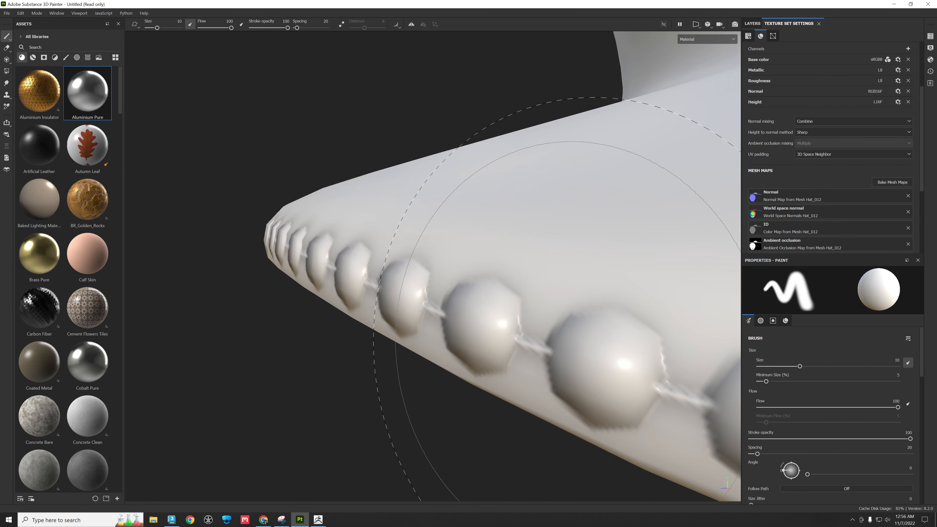
{"action": "scroll", "coordinate": [544, 306], "scroll_direction": "down", "scroll_amount": 5}
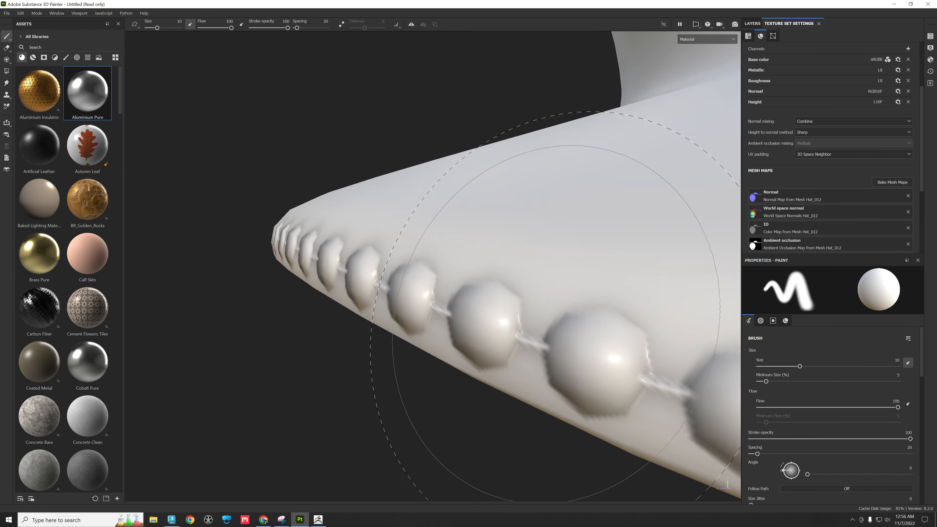
{"action": "scroll", "coordinate": [528, 312], "scroll_direction": "down", "scroll_amount": 8}
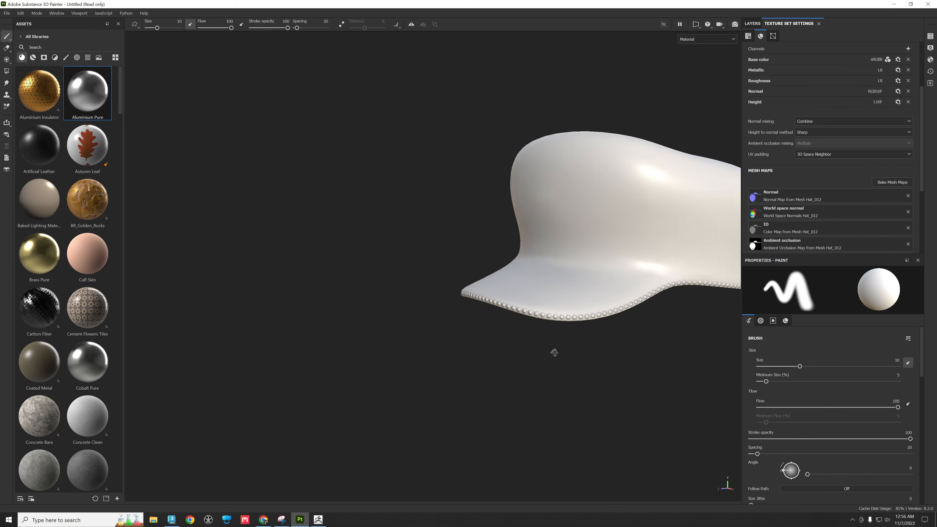
{"action": "left_click_drag", "start_coordinate": [554, 351], "coordinate": [605, 360], "text": "alt"}
{"action": "left_click_drag", "start_coordinate": [410, 370], "coordinate": [611, 350], "text": "alt"}
{"action": "scroll", "coordinate": [610, 350], "scroll_direction": "up", "scroll_amount": 4}
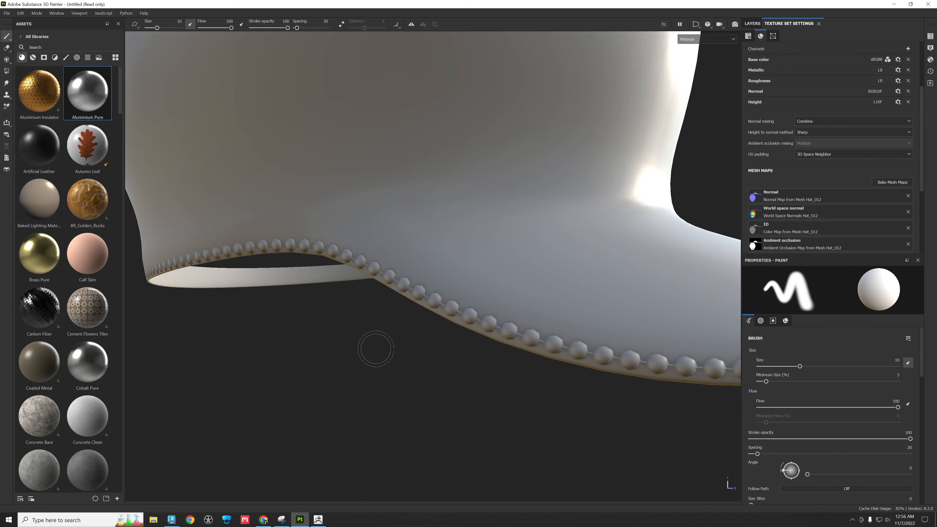
{"action": "scroll", "coordinate": [377, 348], "scroll_direction": "down", "scroll_amount": 2}
{"action": "left_click_drag", "start_coordinate": [377, 348], "coordinate": [508, 372], "text": "alt"}
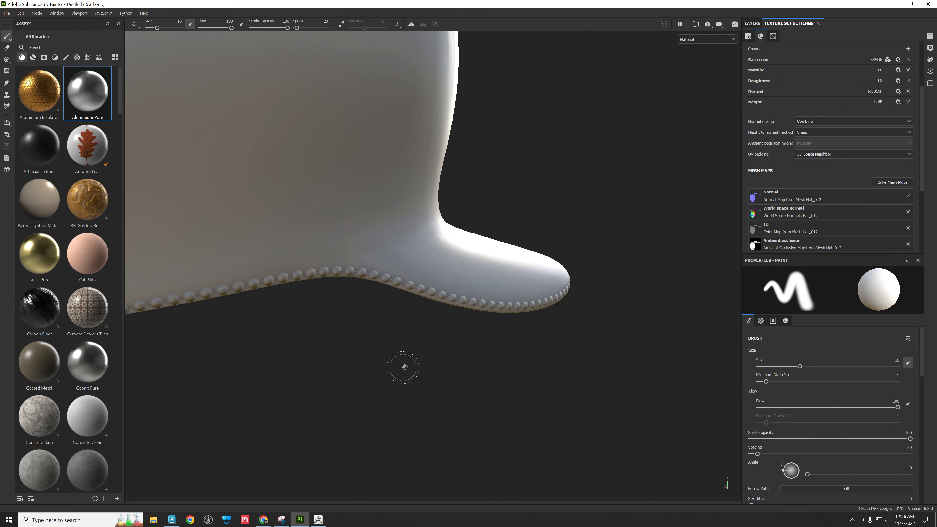
{"action": "scroll", "coordinate": [447, 304], "scroll_direction": "up", "scroll_amount": 3}
{"action": "scroll", "coordinate": [448, 305], "scroll_direction": "down", "scroll_amount": 3}
{"action": "left_click_drag", "start_coordinate": [448, 306], "coordinate": [442, 347], "text": "alt"}
{"action": "scroll", "coordinate": [443, 347], "scroll_direction": "up", "scroll_amount": 3}
{"action": "scroll", "coordinate": [389, 320], "scroll_direction": "down", "scroll_amount": 3}
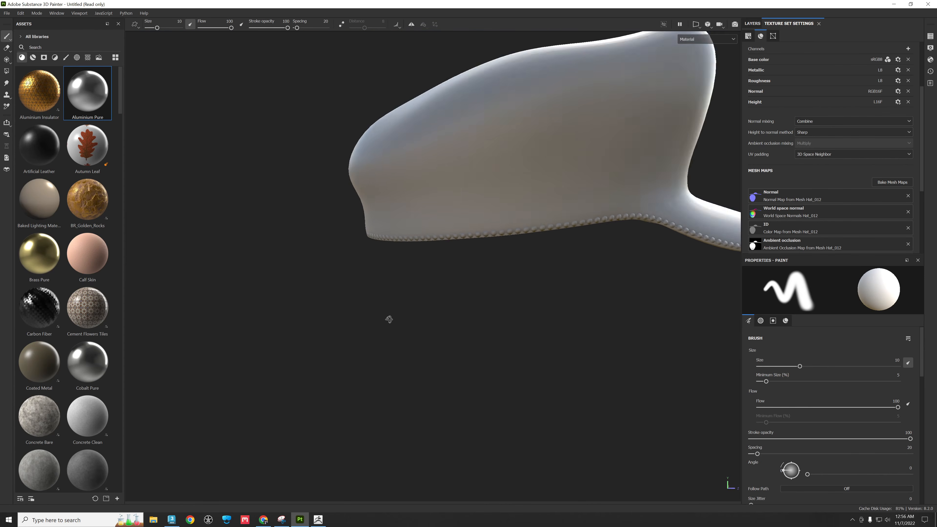
- Review the rebaked stone trim around the whole hat from the back, side and front
{"action": "left_click_drag", "start_coordinate": [389, 320], "coordinate": [600, 258], "text": "alt"}
{"action": "middle_click_drag", "start_coordinate": [601, 258], "coordinate": [280, 306], "text": "alt"}
{"action": "left_click_drag", "start_coordinate": [464, 312], "coordinate": [129, 273], "text": "alt"}
{"action": "scroll", "coordinate": [435, 321], "scroll_direction": "up", "scroll_amount": 3}
{"action": "scroll", "coordinate": [429, 321], "scroll_direction": "down", "scroll_amount": 4}
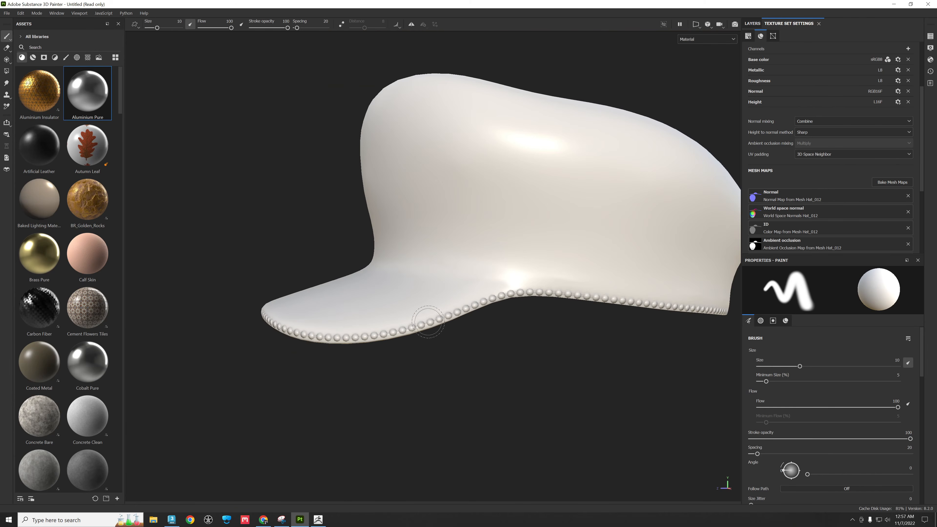
{"action": "left_click_drag", "start_coordinate": [342, 324], "coordinate": [594, 326], "text": "alt"}
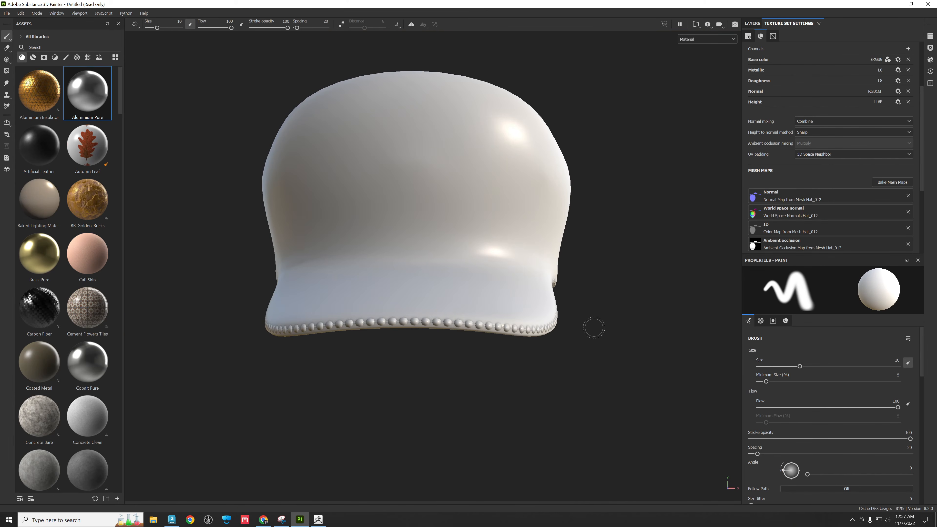
{"action": "scroll", "coordinate": [478, 312], "scroll_direction": "up", "scroll_amount": 3}
{"action": "scroll", "coordinate": [478, 312], "scroll_direction": "down", "scroll_amount": 4}
{"action": "left_click_drag", "start_coordinate": [441, 343], "coordinate": [543, 346], "text": "alt"}
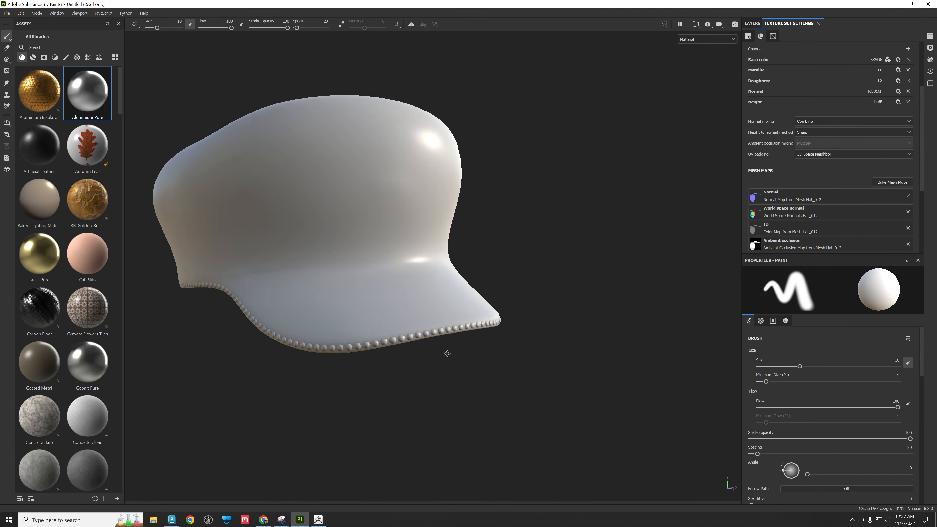
{"action": "middle_click_drag", "start_coordinate": [445, 353], "coordinate": [542, 343], "text": "alt"}
{"action": "scroll", "coordinate": [447, 332], "scroll_direction": "up", "scroll_amount": 3}
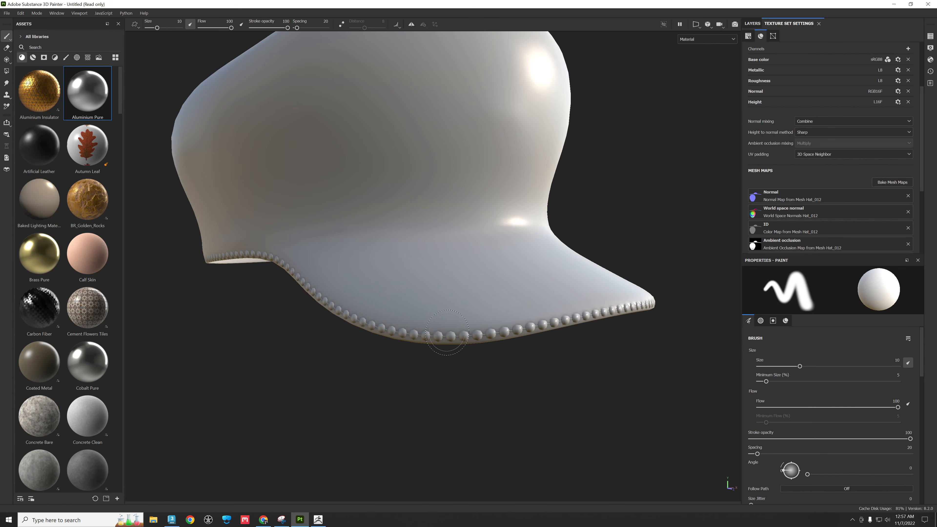
- Delete Layer 1 and apply the Brass Pure material to the hat
{"action": "left_click", "coordinate": [752, 23]}
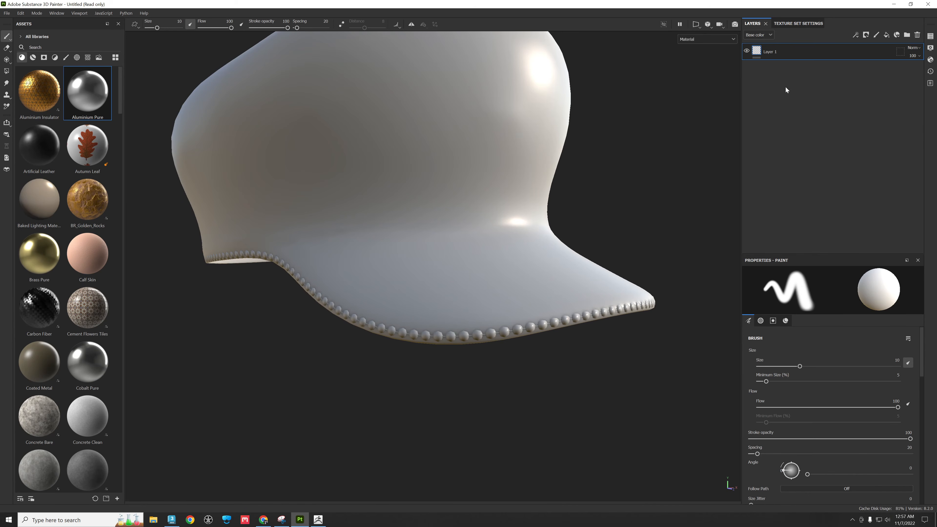
{"action": "left_click", "coordinate": [917, 34]}
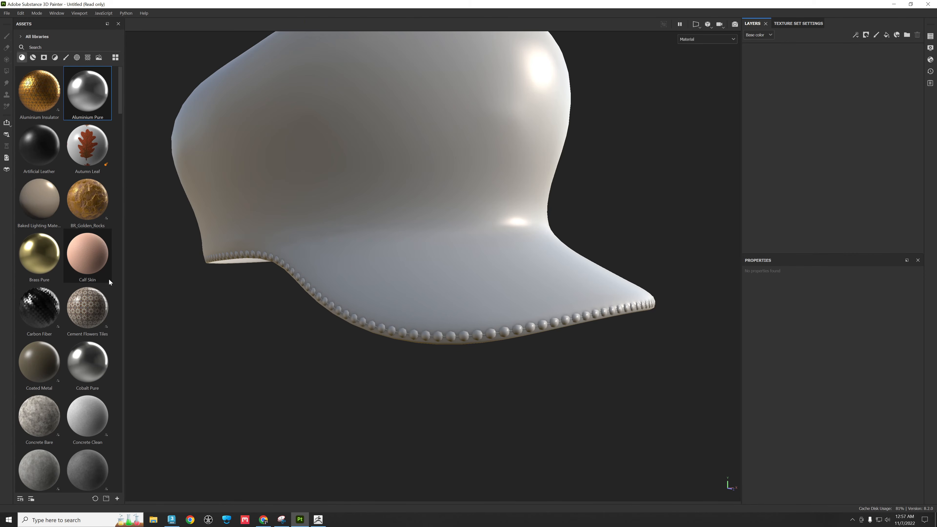
{"action": "left_click_drag", "start_coordinate": [51, 255], "coordinate": [420, 209]}
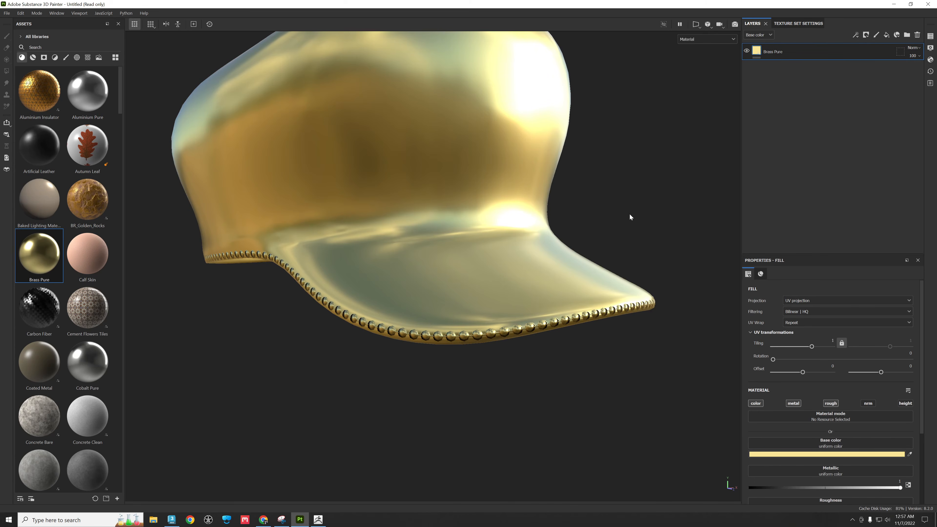
- Examine how the brass material looks on the stone trim and the hat's surface, close up and from a distance
{"action": "left_click_drag", "start_coordinate": [630, 216], "coordinate": [592, 272], "text": "alt"}
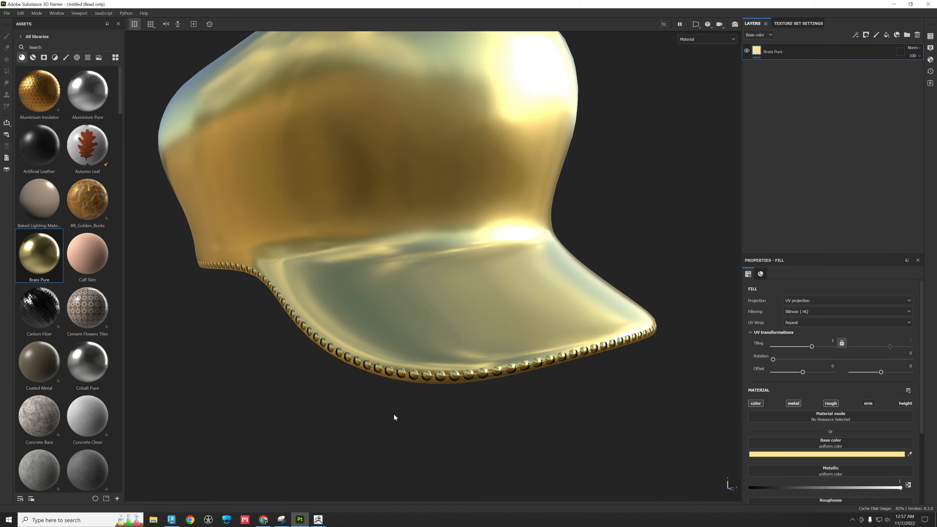
{"action": "scroll", "coordinate": [394, 414], "scroll_direction": "down", "scroll_amount": 3}
{"action": "scroll", "coordinate": [448, 385], "scroll_direction": "up", "scroll_amount": 3}
{"action": "scroll", "coordinate": [350, 363], "scroll_direction": "up", "scroll_amount": 6}
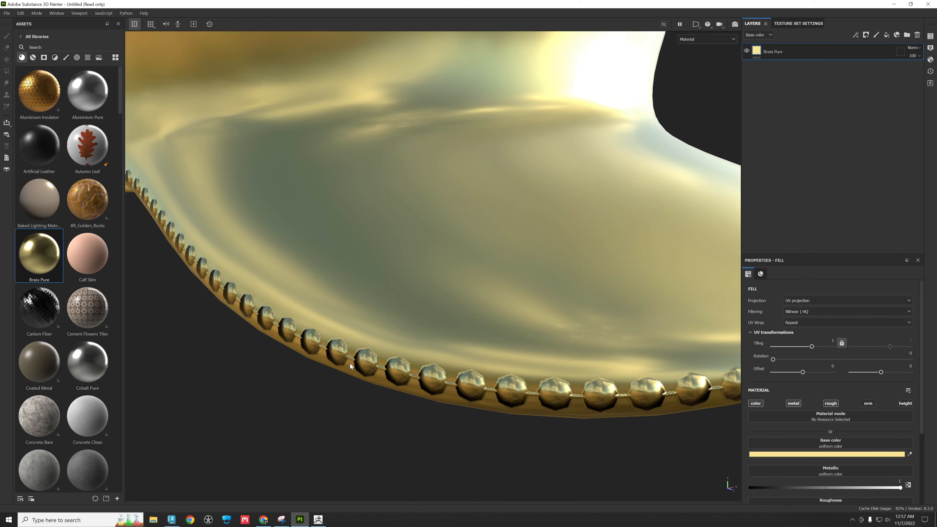
{"action": "left_click_drag", "start_coordinate": [350, 364], "coordinate": [506, 361], "text": "alt"}
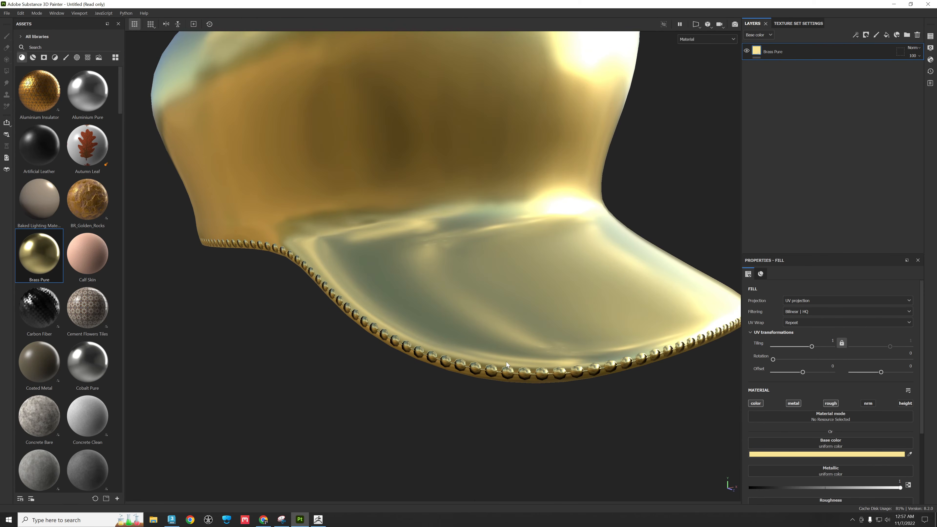
{"action": "scroll", "coordinate": [506, 362], "scroll_direction": "down", "scroll_amount": 5}
{"action": "left_click_drag", "start_coordinate": [509, 358], "coordinate": [452, 337], "text": "alt"}
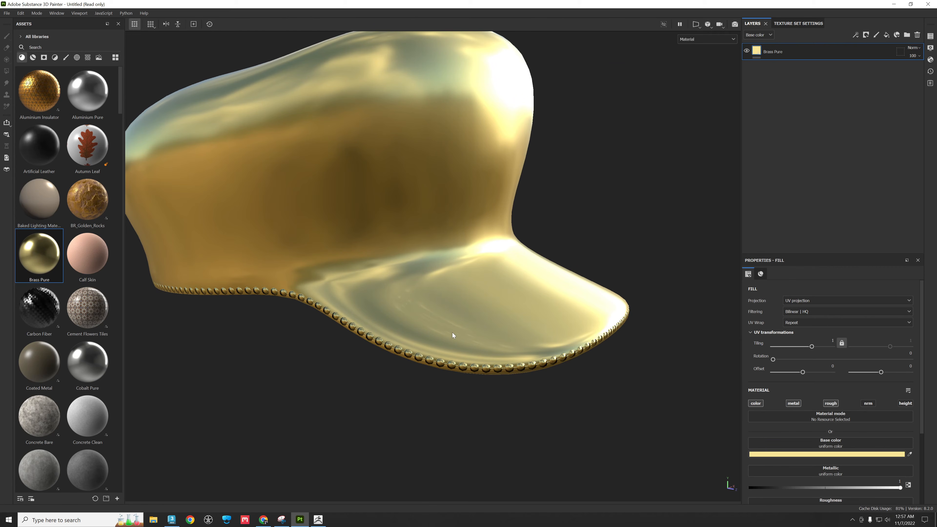
{"action": "scroll", "coordinate": [451, 333], "scroll_direction": "up", "scroll_amount": 3}
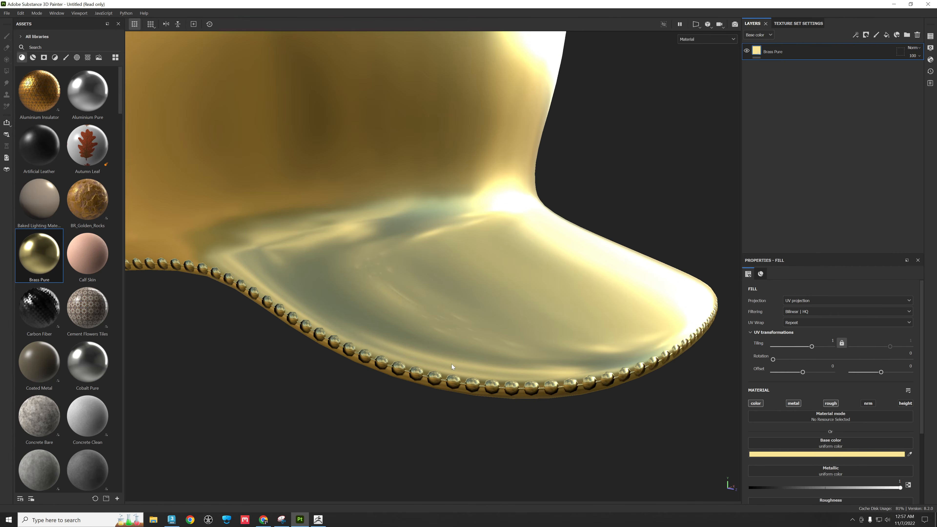
{"action": "scroll", "coordinate": [451, 364], "scroll_direction": "down", "scroll_amount": 3}
{"action": "scroll", "coordinate": [458, 351], "scroll_direction": "up", "scroll_amount": 3}
{"action": "mouse_move", "coordinate": [460, 349]}
{"action": "left_mouse_down", "text": "alt"}
{"action": "mouse_move", "coordinate": [550, 341]}
{"action": "mouse_move", "coordinate": [449, 359]}
{"action": "mouse_move", "coordinate": [467, 375]}
{"action": "mouse_move", "coordinate": [447, 349]}
{"action": "left_mouse_up", "text": "alt"}
{"action": "scroll", "coordinate": [454, 357], "scroll_direction": "down", "scroll_amount": 3}
{"action": "scroll", "coordinate": [466, 365], "scroll_direction": "up", "scroll_amount": 3}
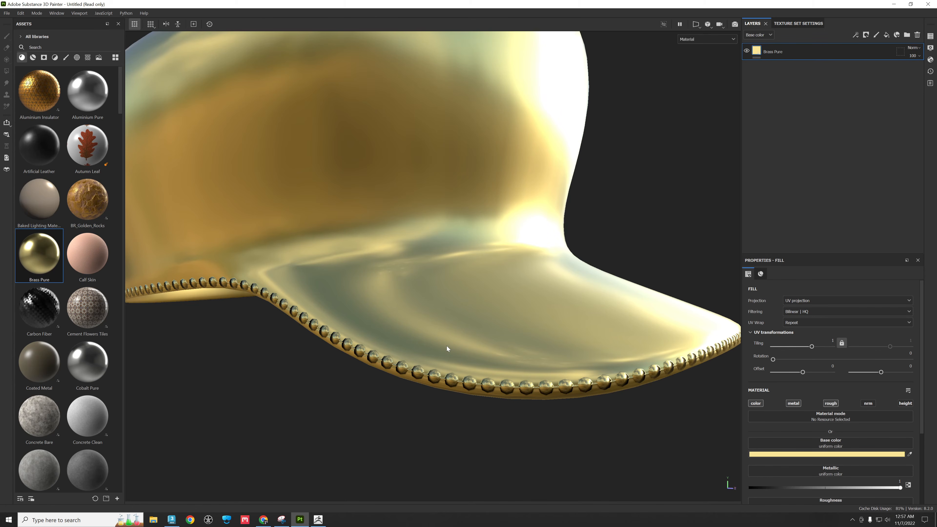
{"action": "scroll", "coordinate": [428, 301], "scroll_direction": "down", "scroll_amount": 5}
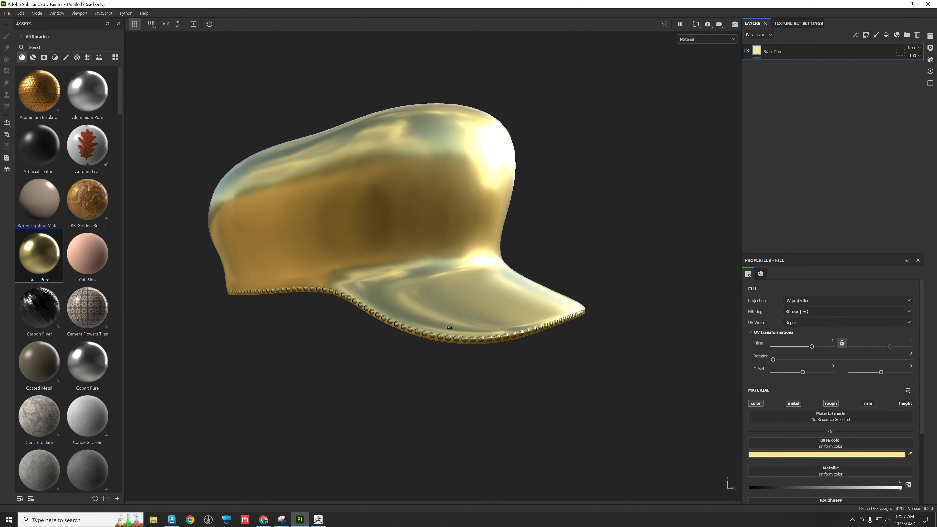
- Switch to ZBrush, make the Hat_013 stone string the active subtool and hide the Hat_012 hat
{"action": "left_click_drag", "start_coordinate": [450, 327], "coordinate": [455, 314], "text": "alt"}
{"action": "scroll", "coordinate": [456, 315], "scroll_direction": "up", "scroll_amount": 5}
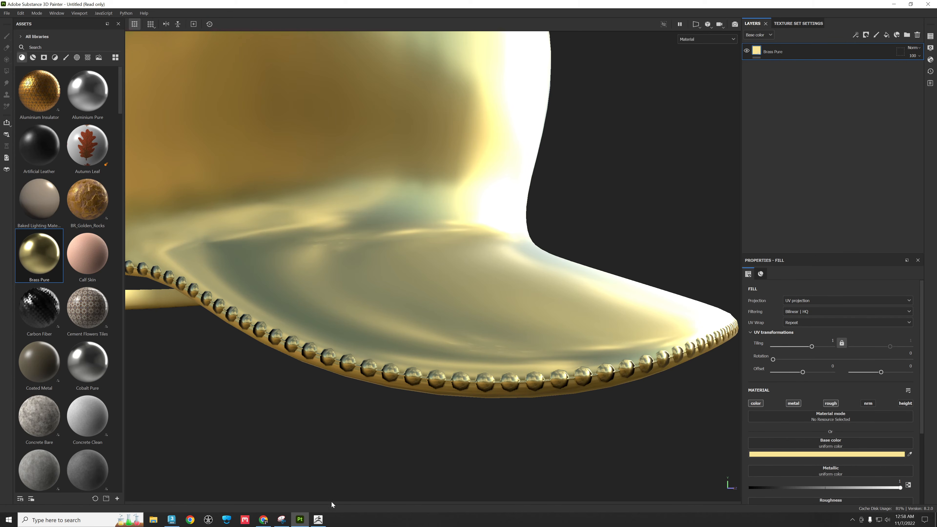
{"action": "left_click", "coordinate": [317, 520]}
{"action": "left_click_drag", "start_coordinate": [425, 420], "coordinate": [510, 429]}
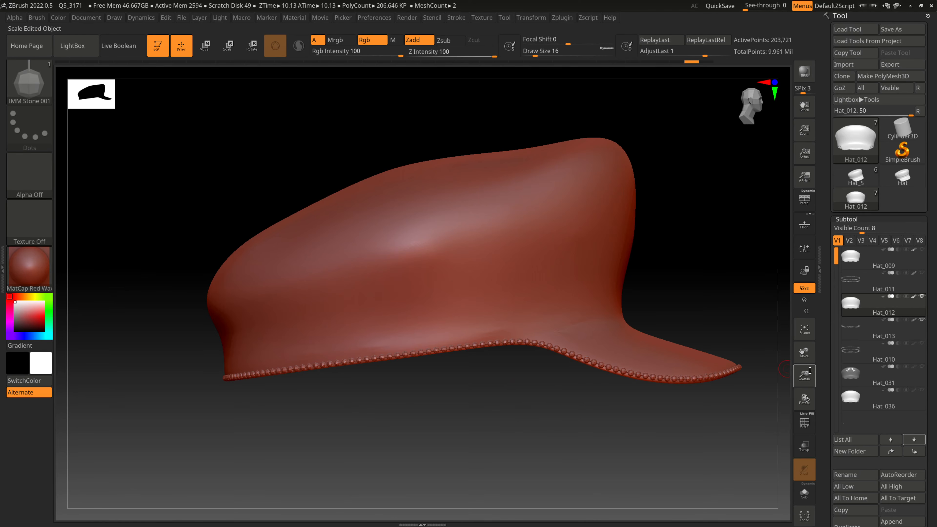
{"action": "left_click_drag", "start_coordinate": [810, 372], "coordinate": [814, 402]}
{"action": "left_click_drag", "start_coordinate": [809, 354], "coordinate": [647, 272]}
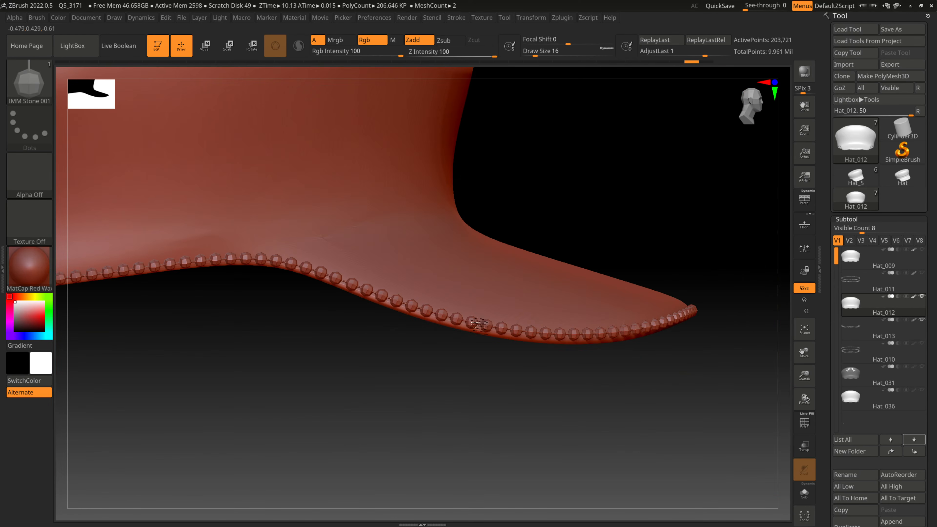
{"action": "mouse_move", "coordinate": [861, 336]}
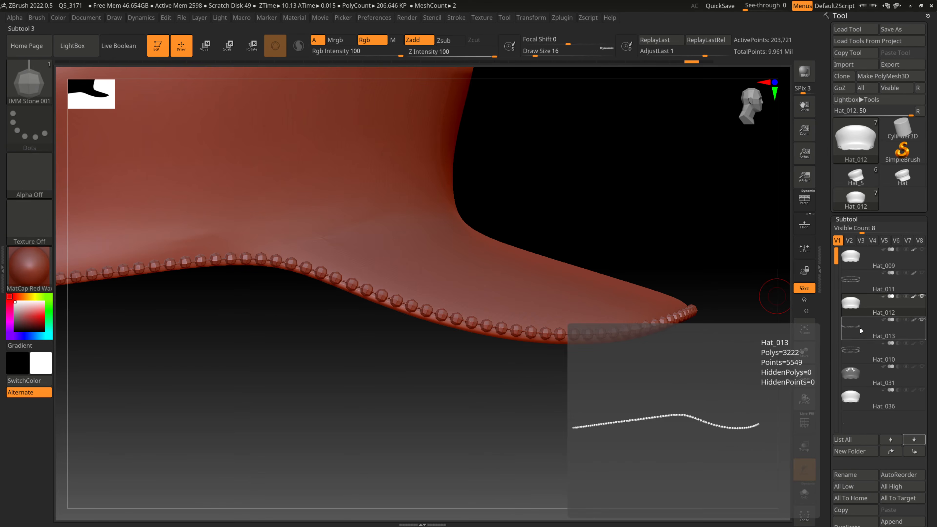
{"action": "left_click", "coordinate": [870, 334]}
{"action": "left_click", "coordinate": [921, 296]}
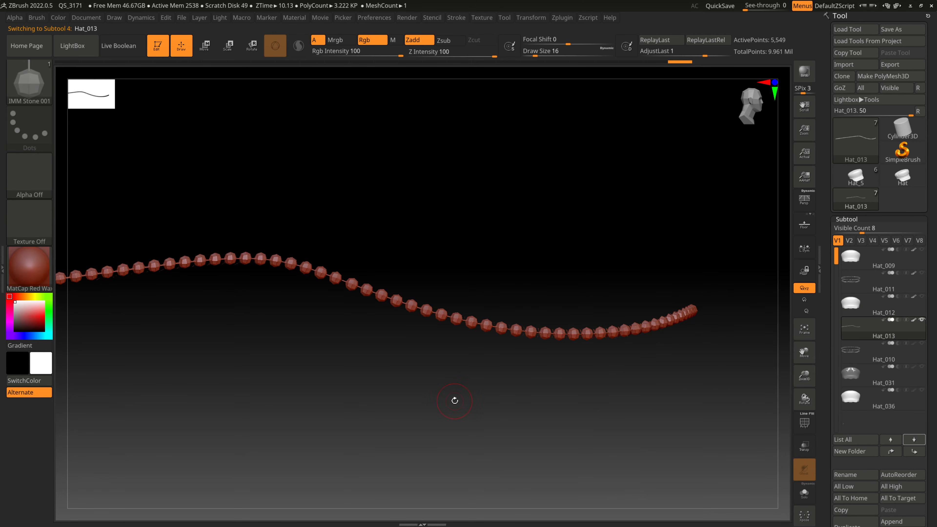
- Choose a red colour (R 240, G 0, B 0) and fill the whole Hat_013 stone string with it
{"action": "mouse_move", "coordinate": [915, 322]}
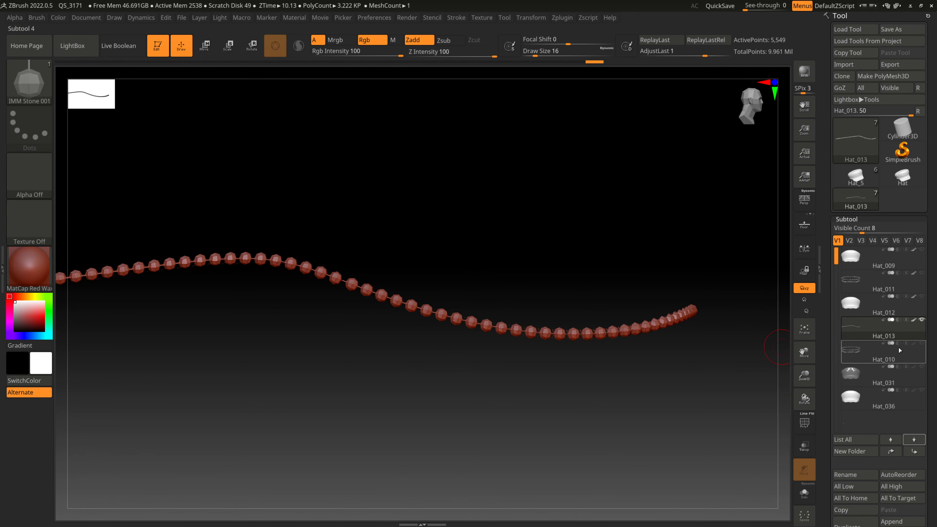
{"action": "mouse_move", "coordinate": [886, 337]}
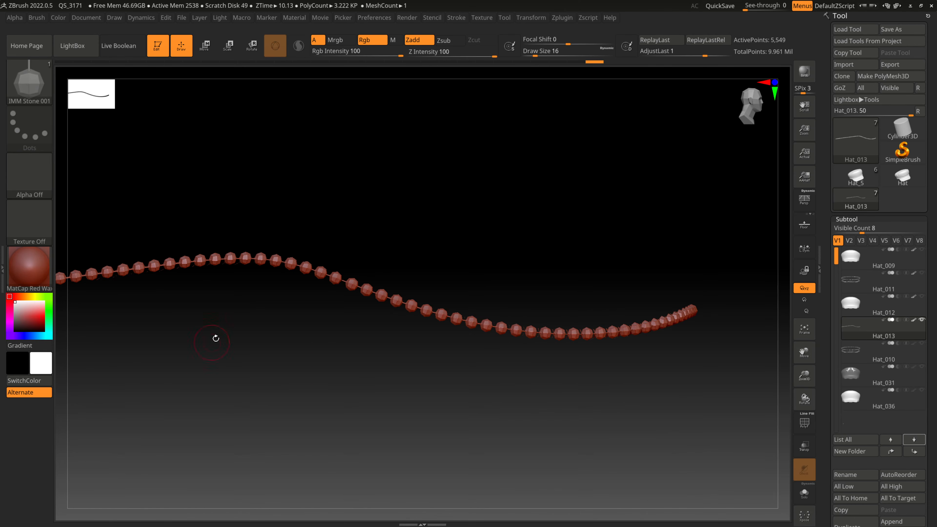
{"action": "left_click", "coordinate": [44, 317]}
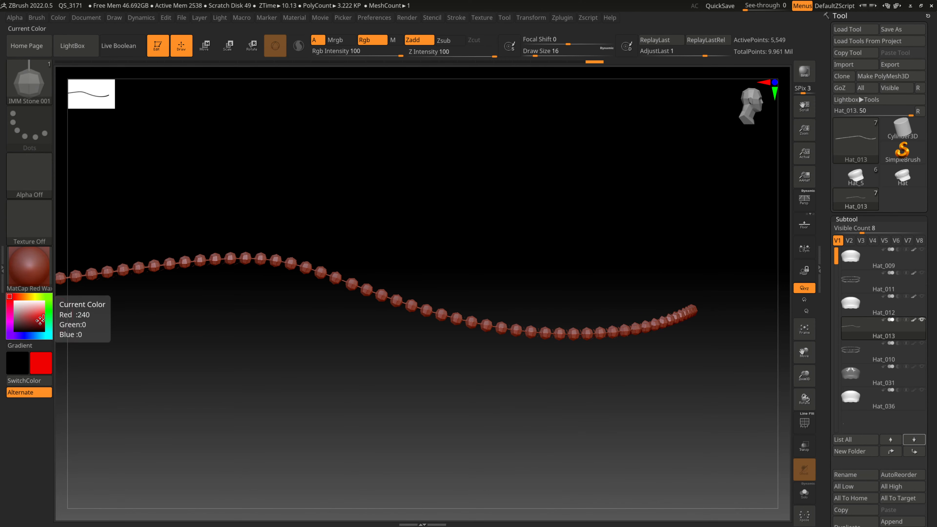
{"action": "left_click", "coordinate": [58, 18]}
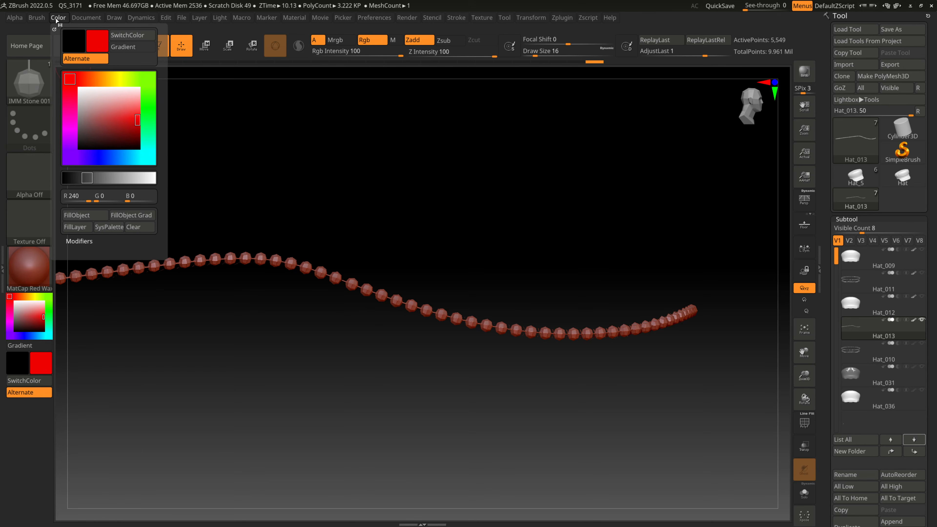
{"action": "left_click", "coordinate": [79, 221]}
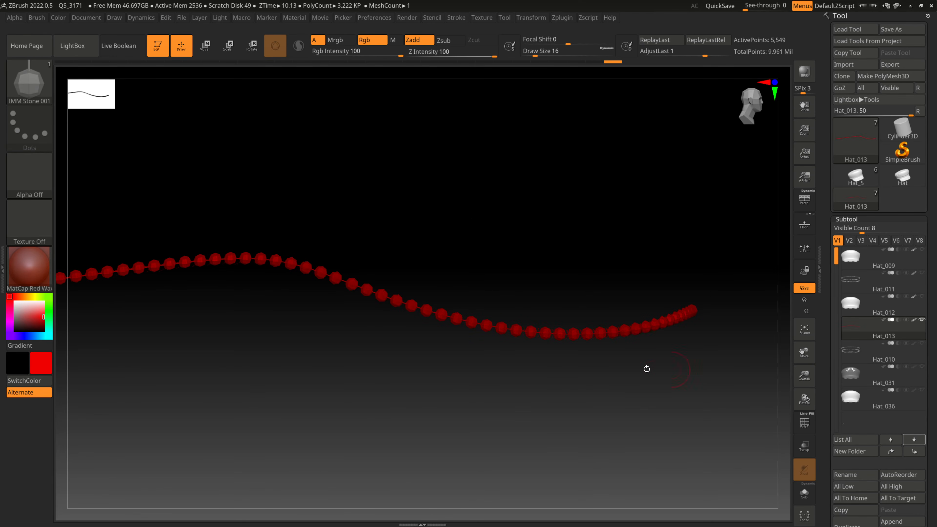
- Set the current painting colour back to white without refilling the stone string
{"action": "left_click_drag", "start_coordinate": [647, 369], "coordinate": [253, 339]}
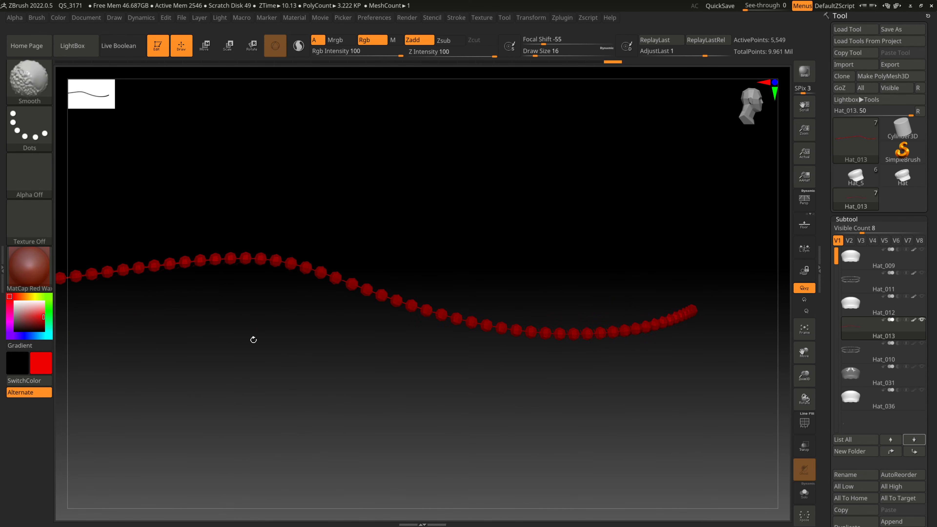
{"action": "left_click", "coordinate": [15, 301]}
{"action": "left_click", "coordinate": [14, 301]}
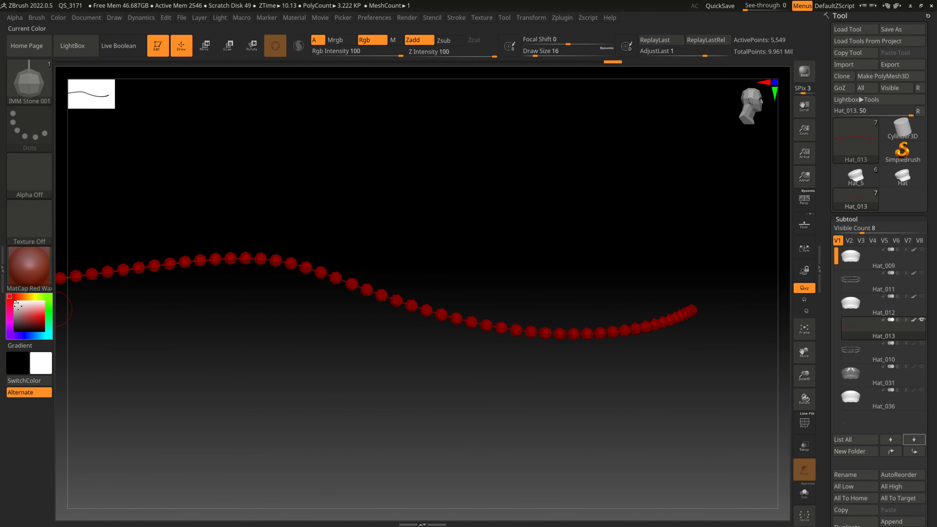
{"action": "mouse_move", "coordinate": [266, 354]}
{"action": "left_mouse_down"}
{"action": "mouse_move", "coordinate": [266, 362]}
{"action": "mouse_move", "coordinate": [275, 353]}
{"action": "left_mouse_up"}
{"action": "mouse_move", "coordinate": [677, 386]}
{"action": "left_mouse_down"}
{"action": "mouse_move", "coordinate": [651, 392]}
{"action": "mouse_move", "coordinate": [674, 389]}
{"action": "left_mouse_up"}
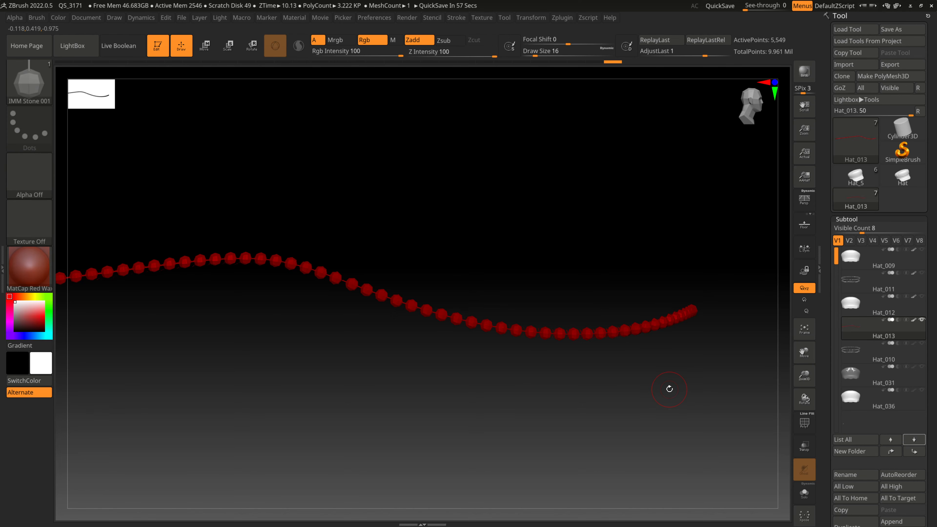
- Toggle the Hat_013 polypaint off and on to compare the stones with and without their painted colour
{"action": "left_click", "coordinate": [914, 322]}
{"action": "left_click", "coordinate": [914, 323]}
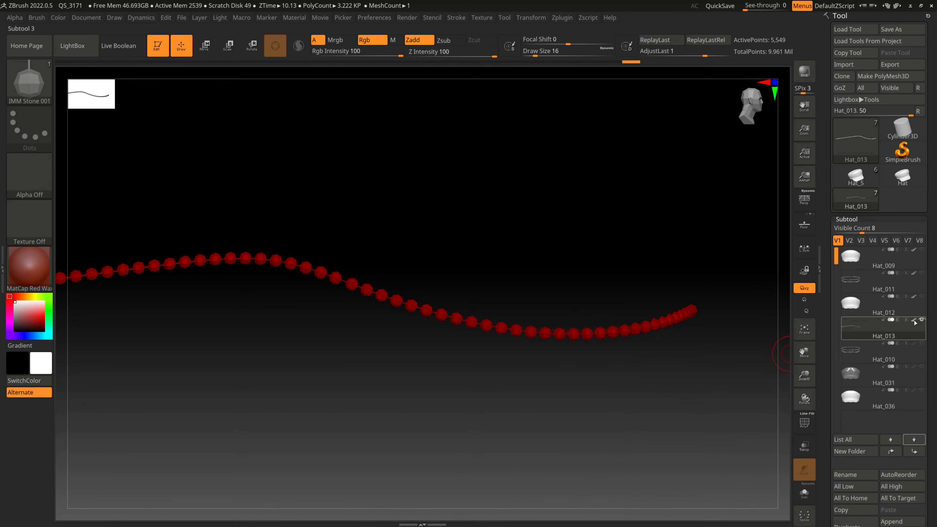
{"action": "left_click", "coordinate": [914, 321]}
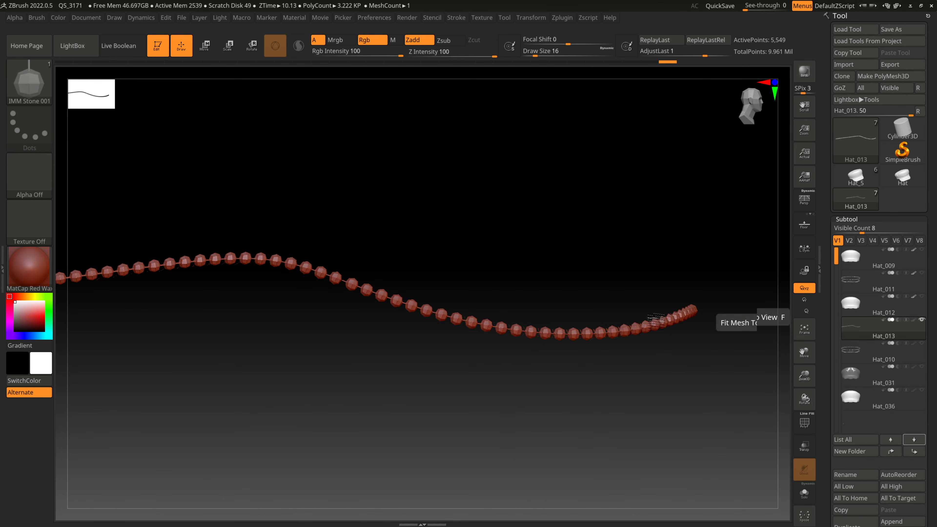
{"action": "left_click", "coordinate": [915, 321]}
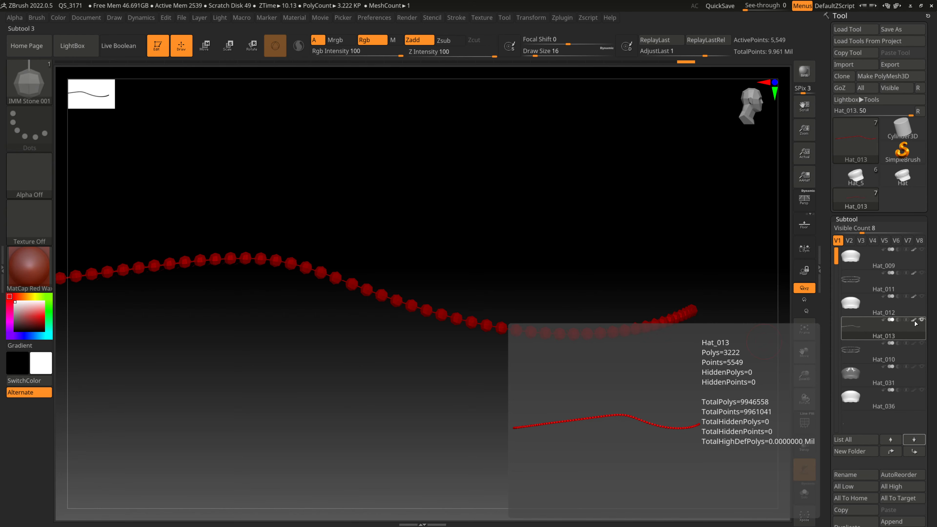
{"action": "left_click", "coordinate": [914, 321]}
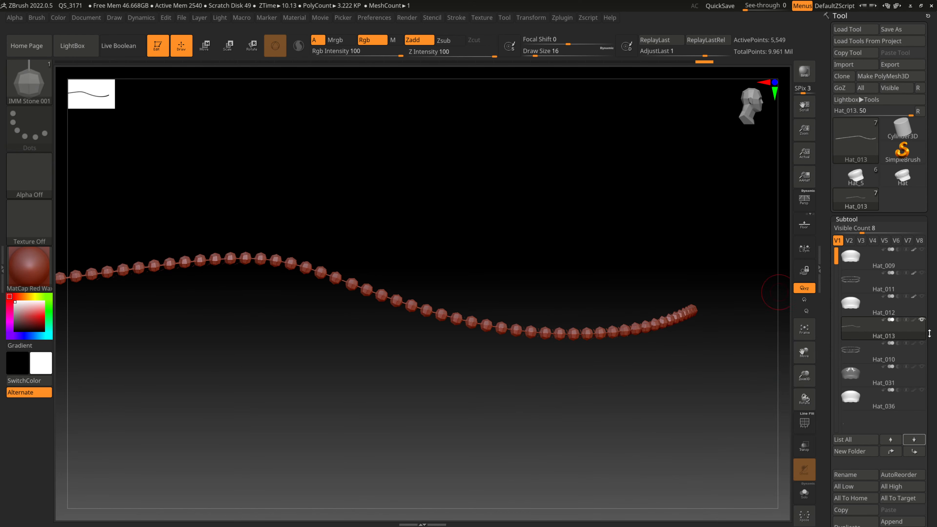
{"action": "left_click", "coordinate": [915, 321]}
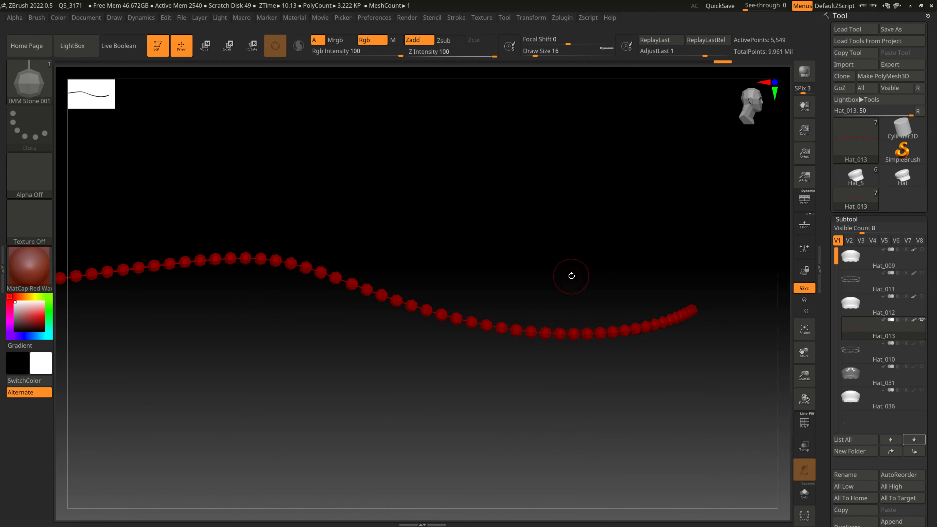
- Show the Hat_012 hat again and check the trim around the brim with the stones' polypaint off and on, leaving it on
{"action": "left_click", "coordinate": [922, 297]}
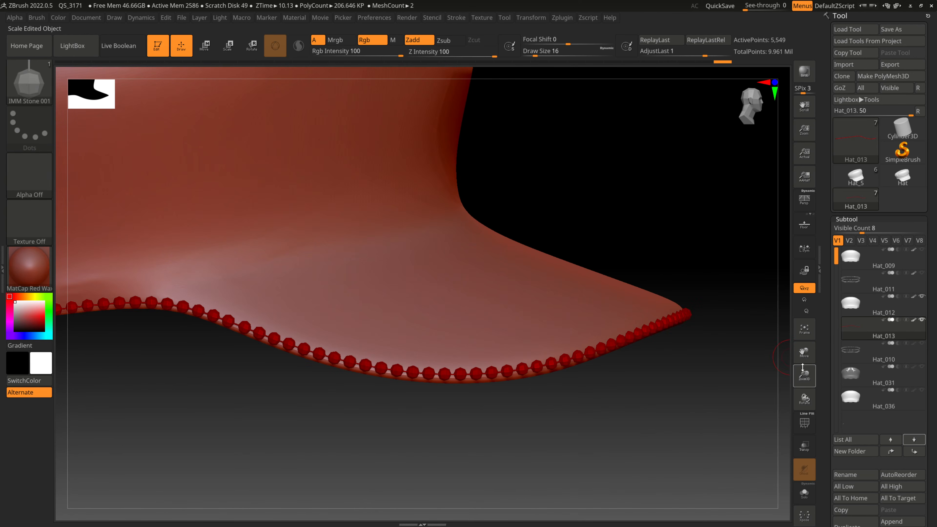
{"action": "left_click", "coordinate": [908, 330]}
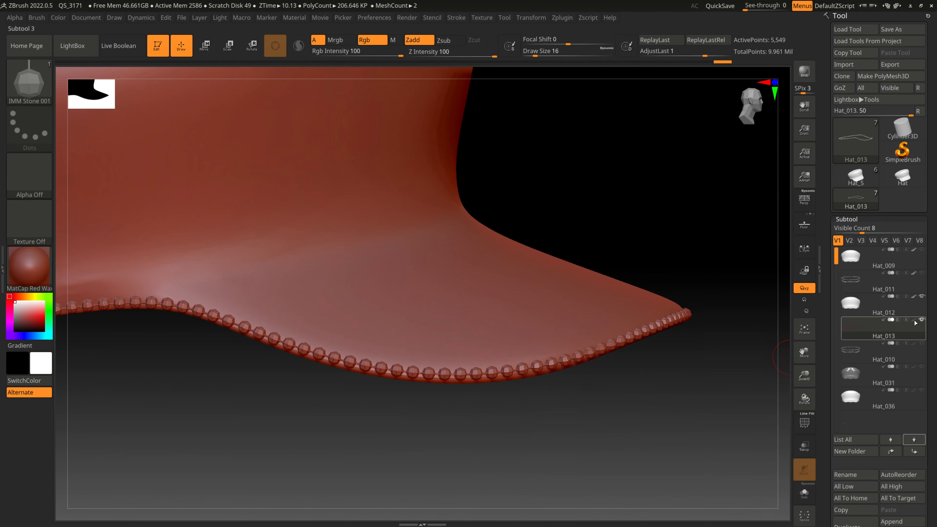
{"action": "mouse_move", "coordinate": [636, 408]}
{"action": "left_mouse_down"}
{"action": "mouse_move", "coordinate": [622, 422]}
{"action": "mouse_move", "coordinate": [627, 429]}
{"action": "mouse_move", "coordinate": [633, 418]}
{"action": "left_mouse_up"}
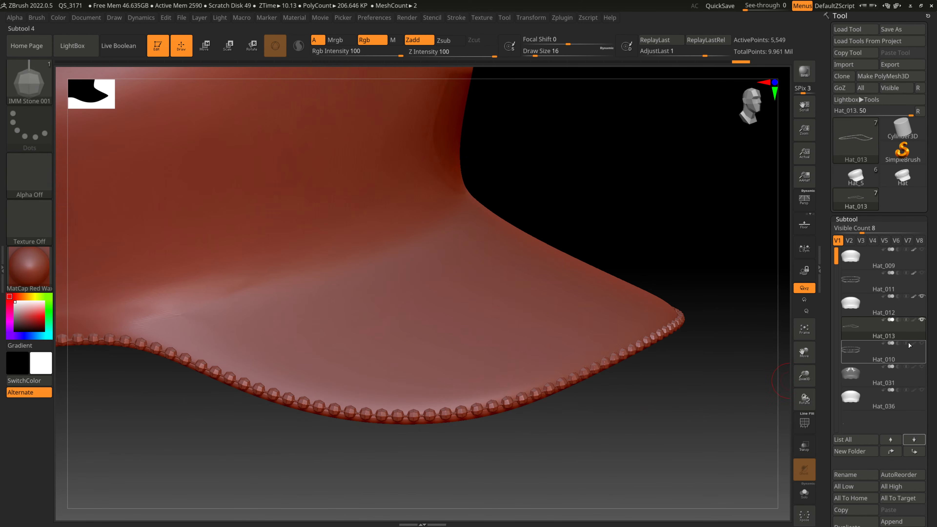
{"action": "mouse_move", "coordinate": [915, 327]}
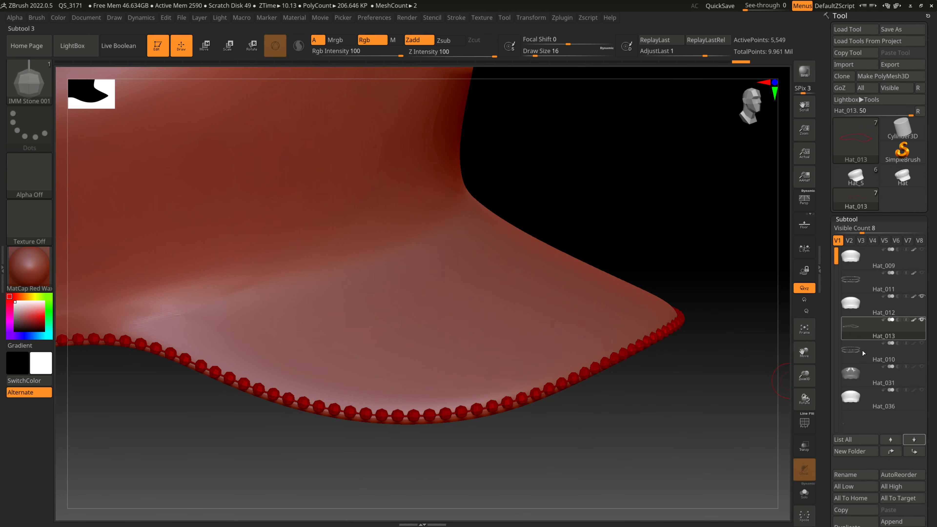
{"action": "left_click_drag", "start_coordinate": [804, 375], "coordinate": [799, 357]}
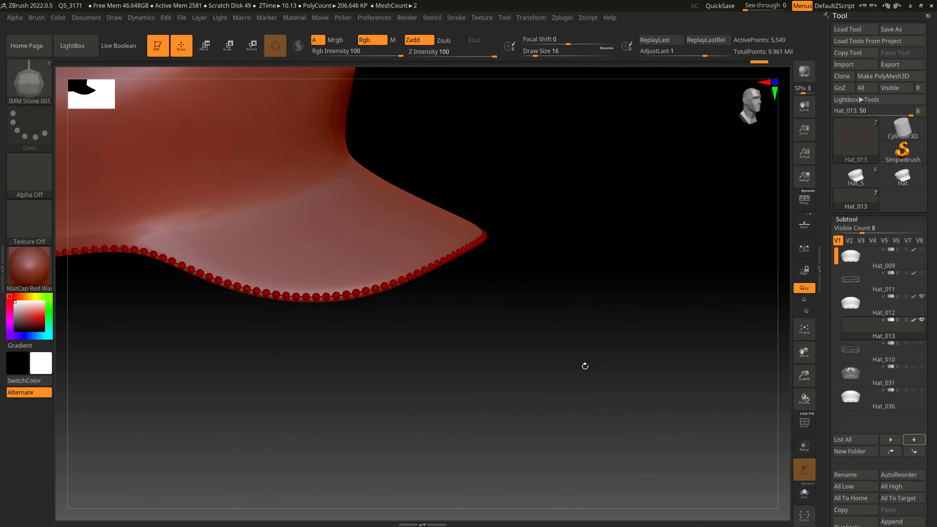
{"action": "left_click_drag", "start_coordinate": [584, 366], "coordinate": [683, 455]}
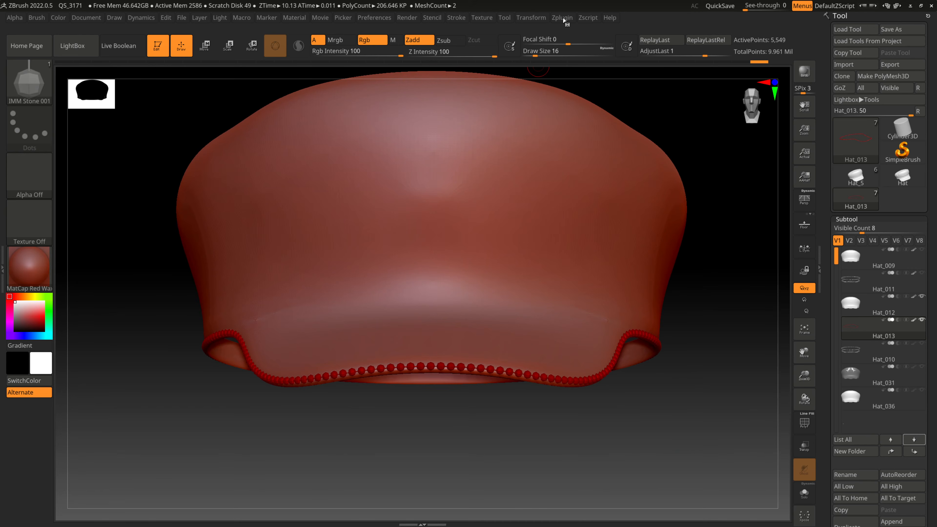
- Save the tool in the Hat_3 folder as Hat_009, overwriting the existing file
{"action": "left_click", "coordinate": [504, 18]}
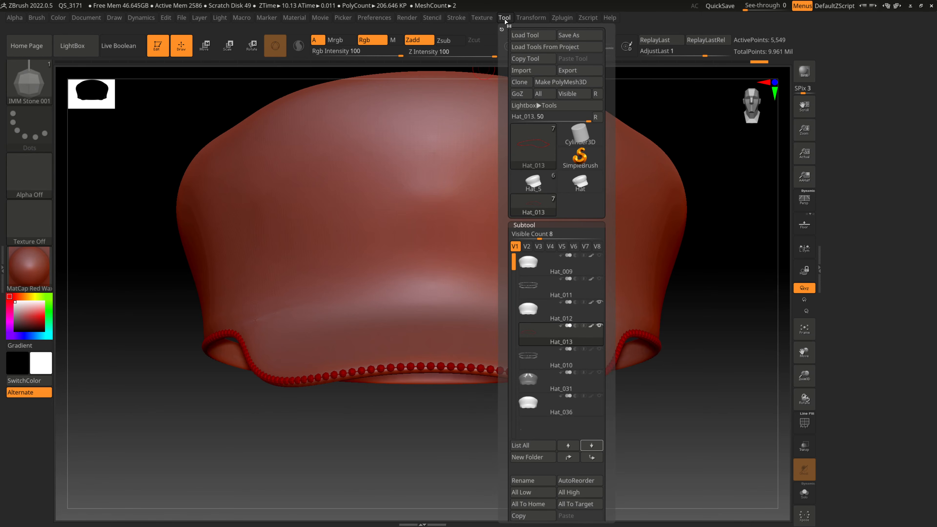
{"action": "left_click", "coordinate": [579, 35]}
{"action": "left_click", "coordinate": [336, 277]}
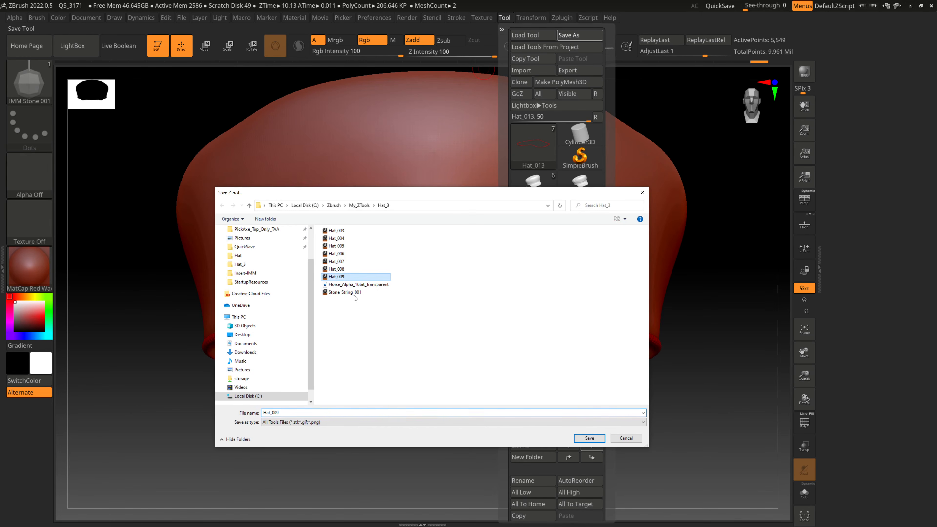
{"action": "left_click", "coordinate": [589, 438]}
{"action": "left_click", "coordinate": [488, 261]}
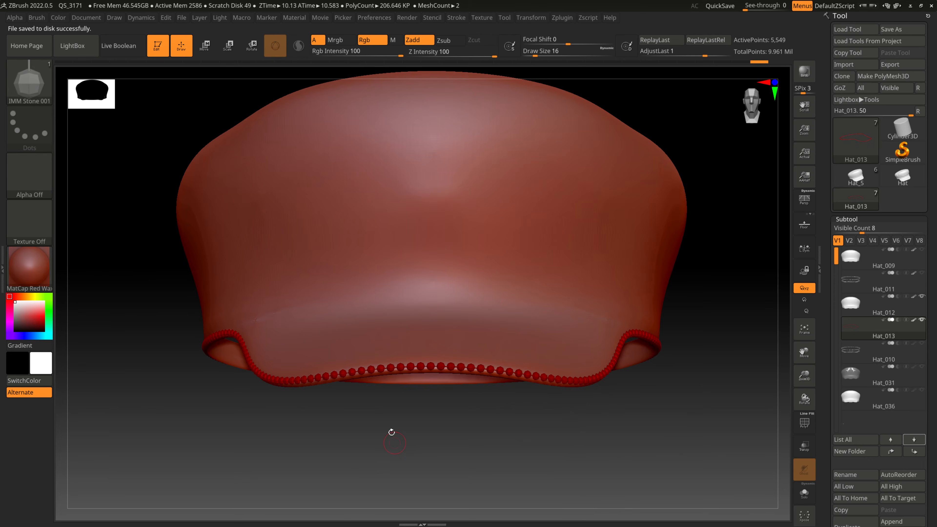
- Export the visible subtools as a binary FBX with smoothed normals, replacing the existing Hat_009_High file
{"action": "left_click", "coordinate": [561, 18]}
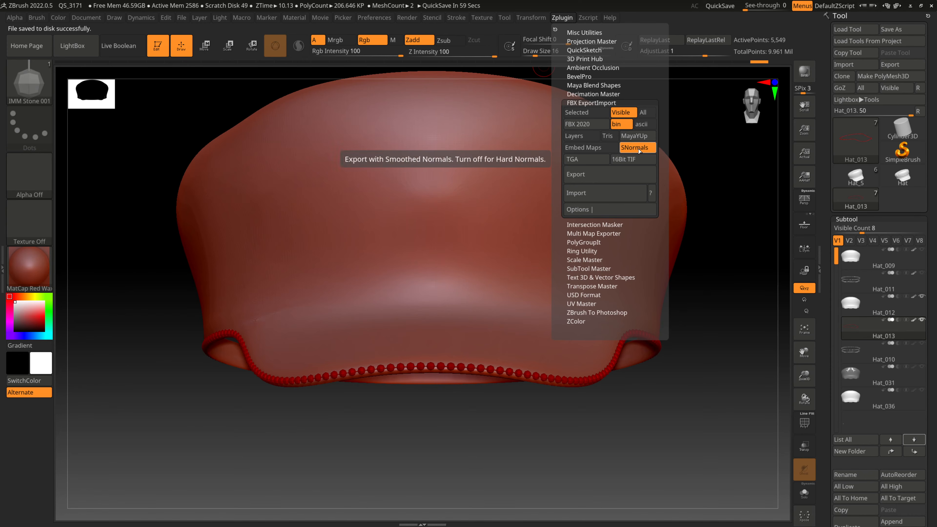
{"action": "left_click", "coordinate": [618, 177]}
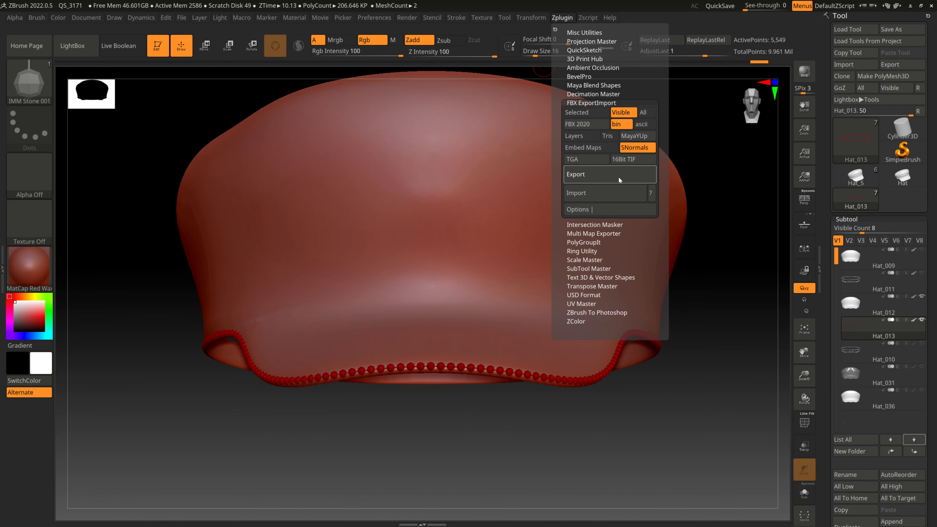
{"action": "left_click", "coordinate": [342, 262]}
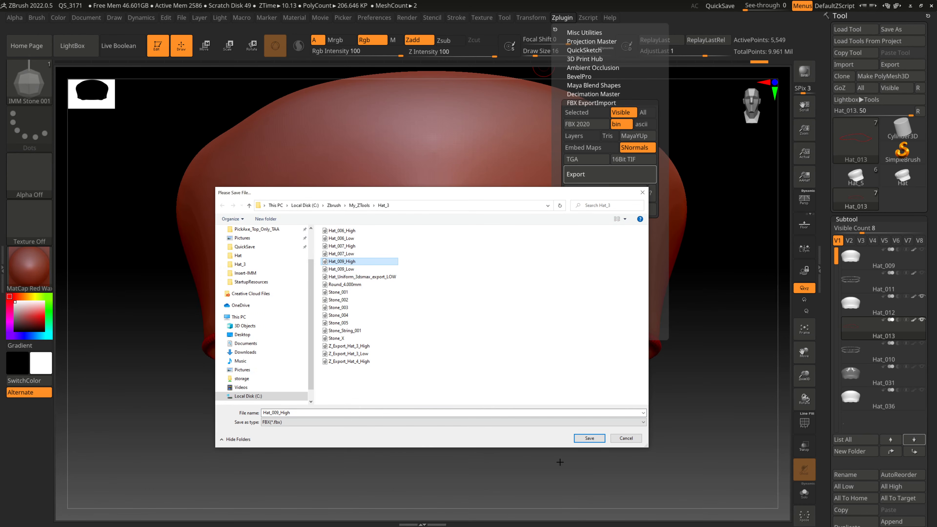
{"action": "left_click", "coordinate": [589, 438]}
{"action": "left_click", "coordinate": [487, 260]}
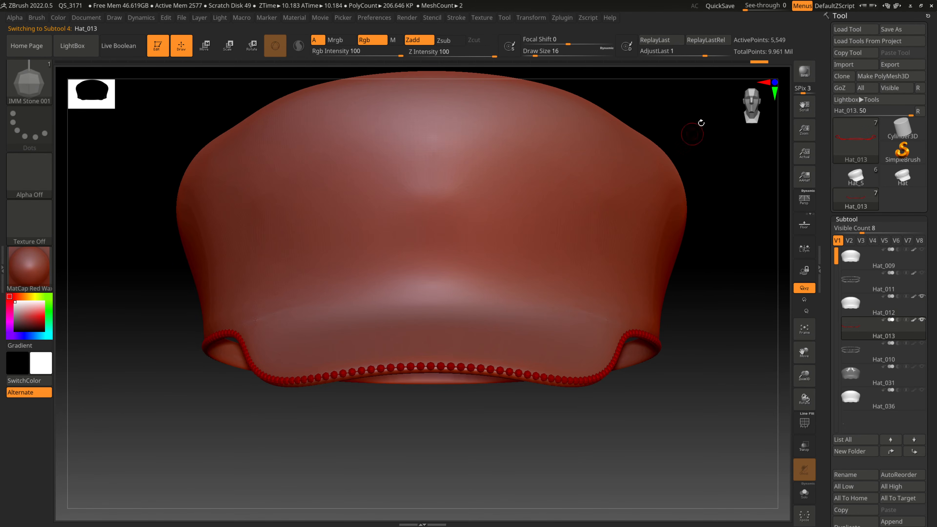
- Switch to Substance 3D Painter and open the hat's texture set settings
{"action": "key", "text": "super"}
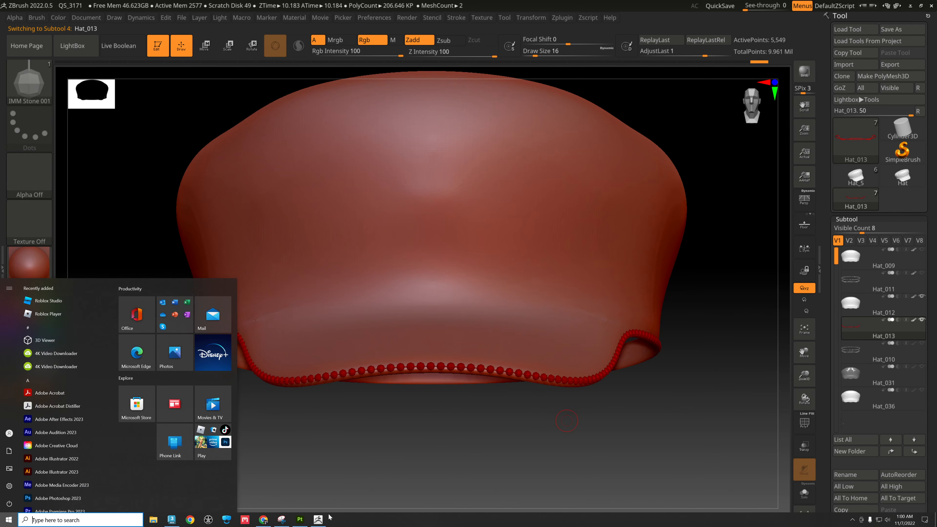
{"action": "left_click", "coordinate": [300, 520]}
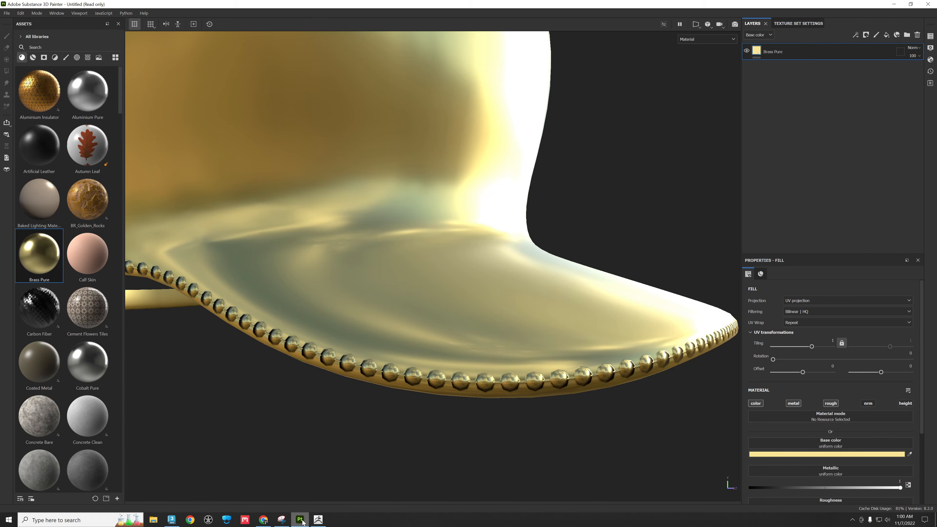
{"action": "scroll", "coordinate": [604, 194], "scroll_direction": "down", "scroll_amount": 2}
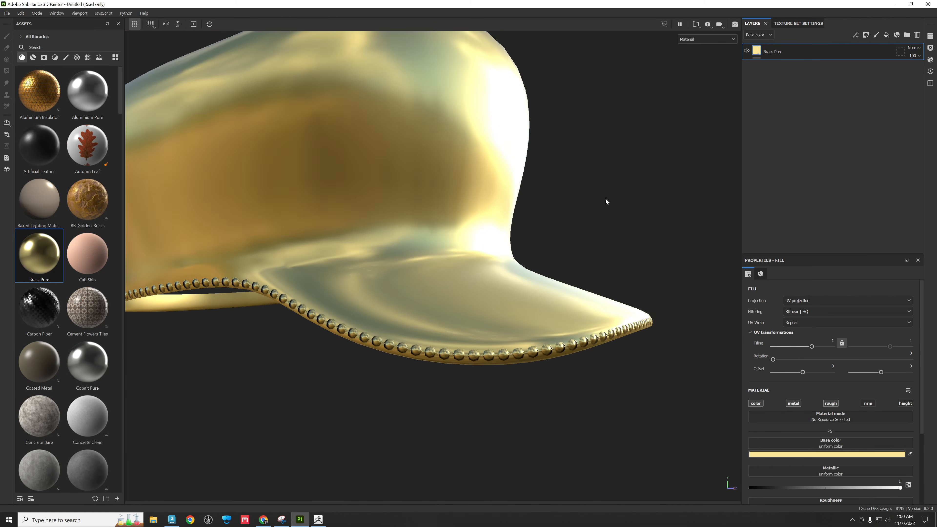
{"action": "left_click", "coordinate": [796, 23]}
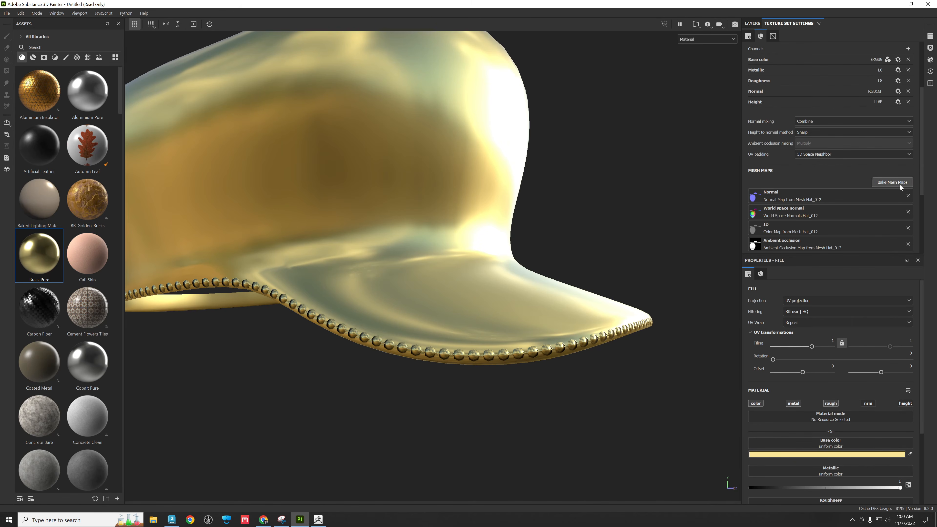
{"action": "left_click", "coordinate": [892, 182]}
{"action": "left_click", "coordinate": [505, 216]}
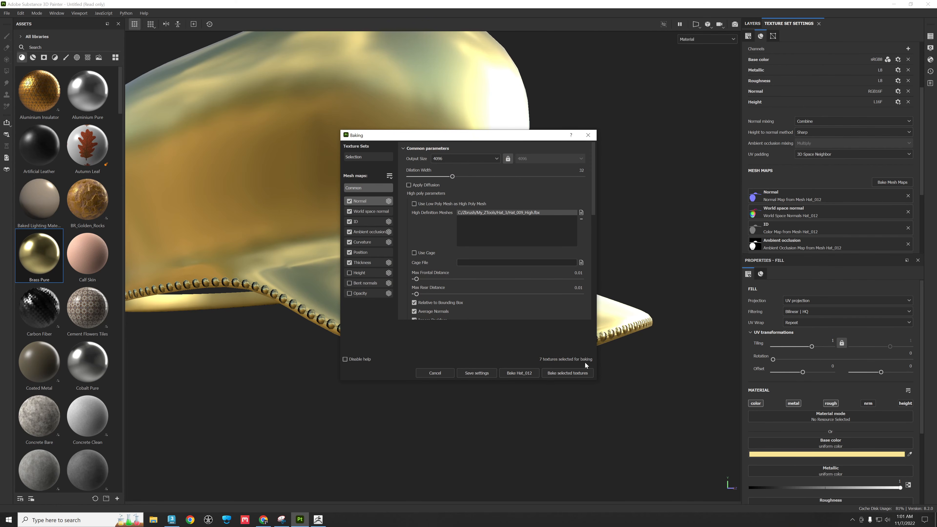
{"action": "left_click", "coordinate": [583, 374]}
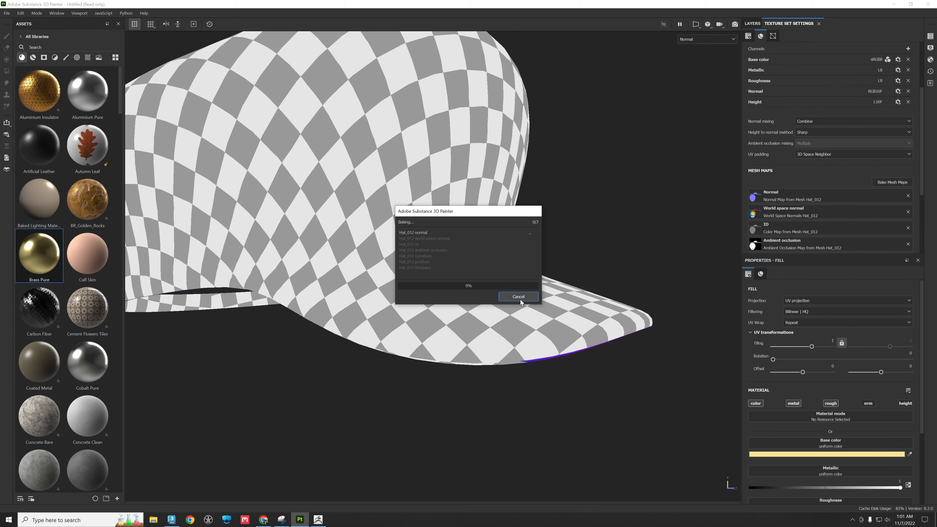
{"action": "left_click", "coordinate": [519, 298]}
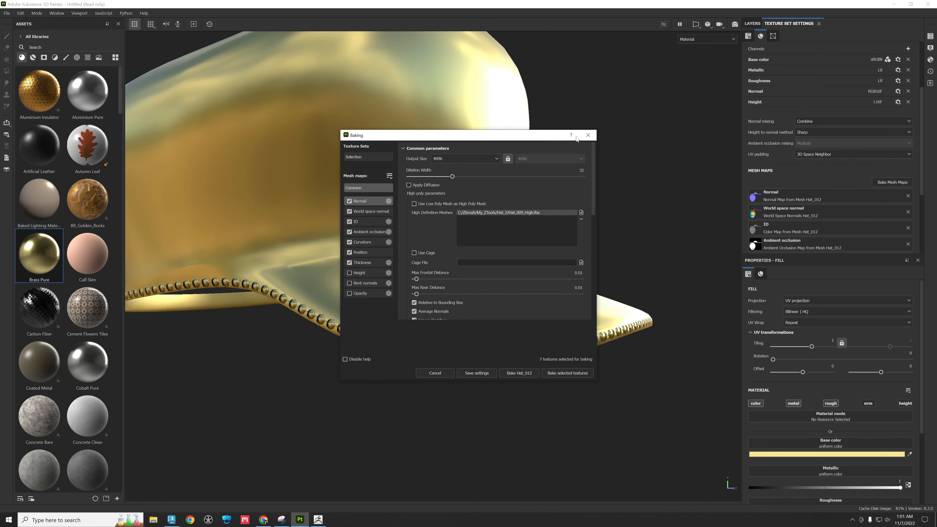
{"action": "left_click", "coordinate": [588, 135]}
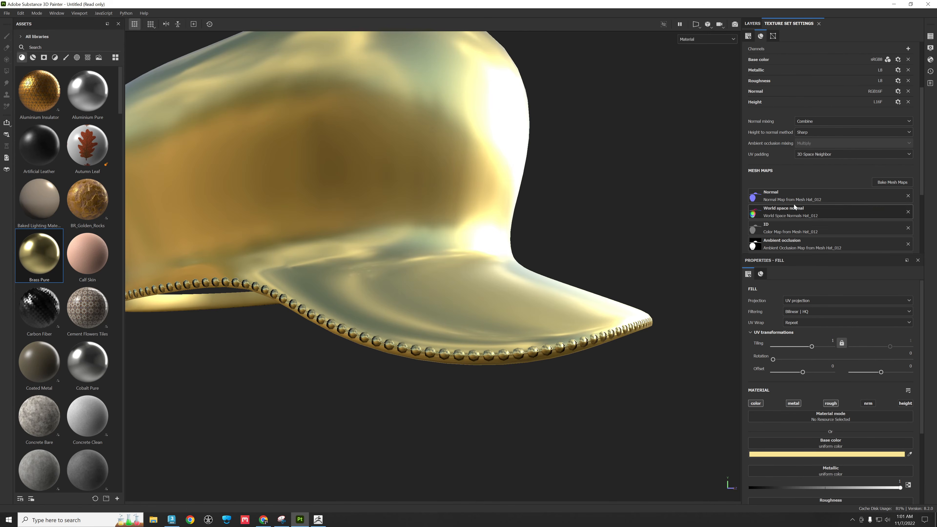
- Set the ID baker's color source to Vertex Color and bake the selected mesh maps from the Hat_009_High mesh
{"action": "left_click", "coordinate": [892, 182]}
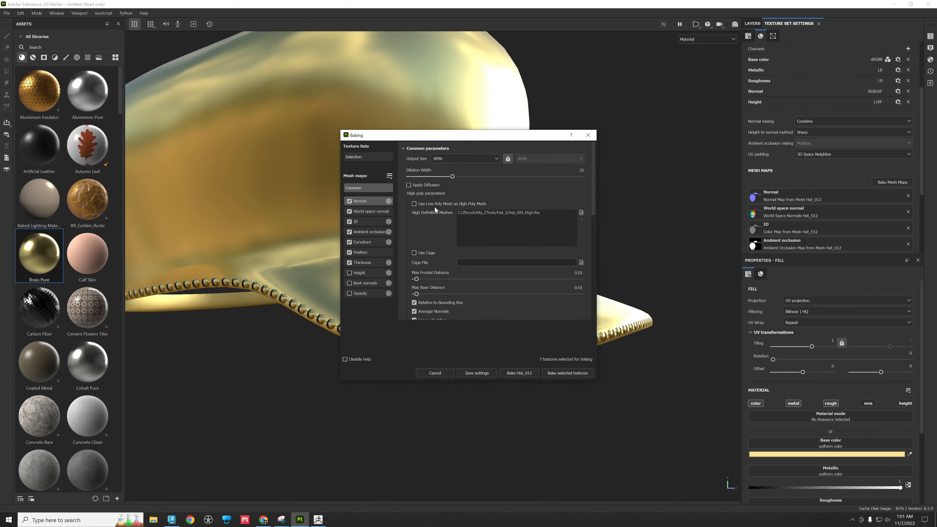
{"action": "left_click", "coordinate": [369, 224]}
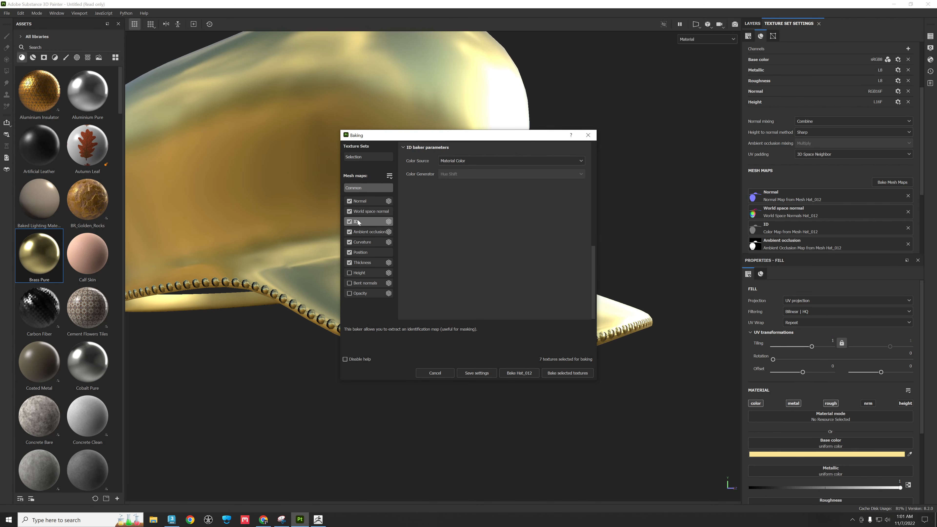
{"action": "left_click", "coordinate": [465, 162]}
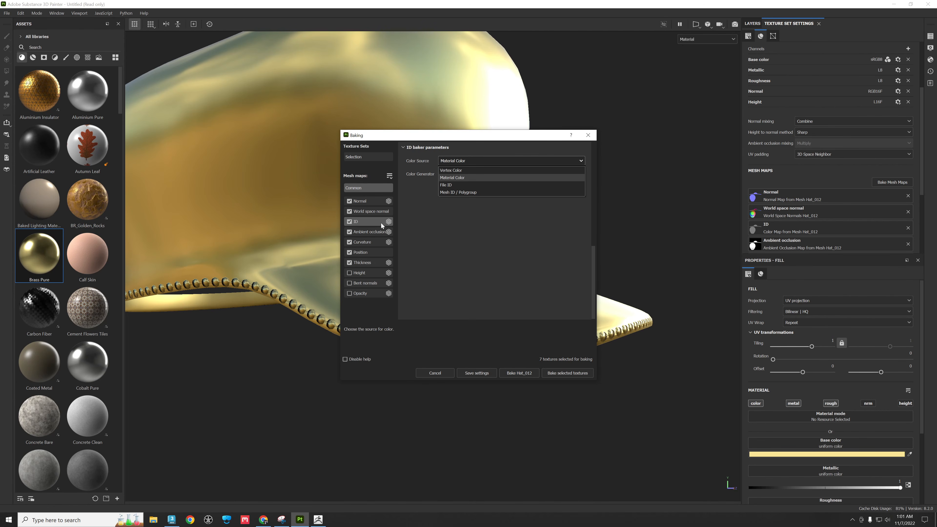
{"action": "left_click", "coordinate": [364, 221]}
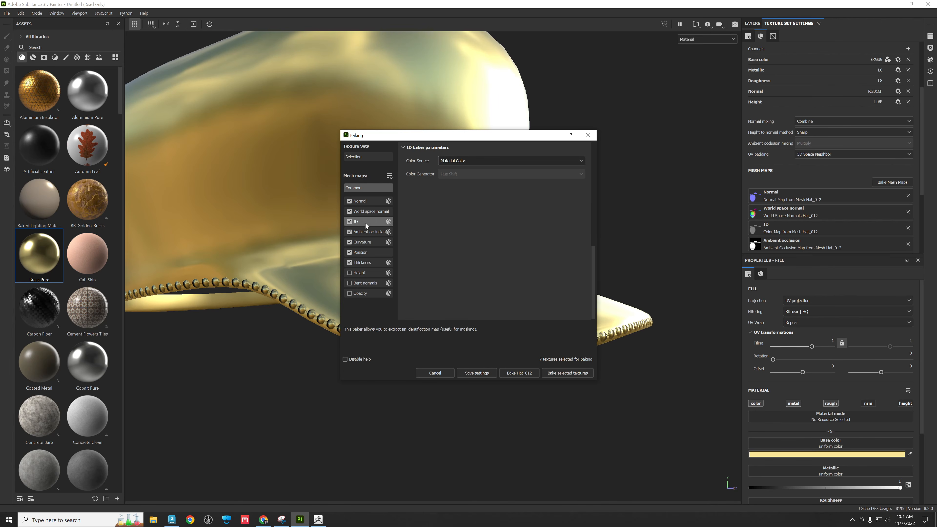
{"action": "left_click", "coordinate": [474, 158]}
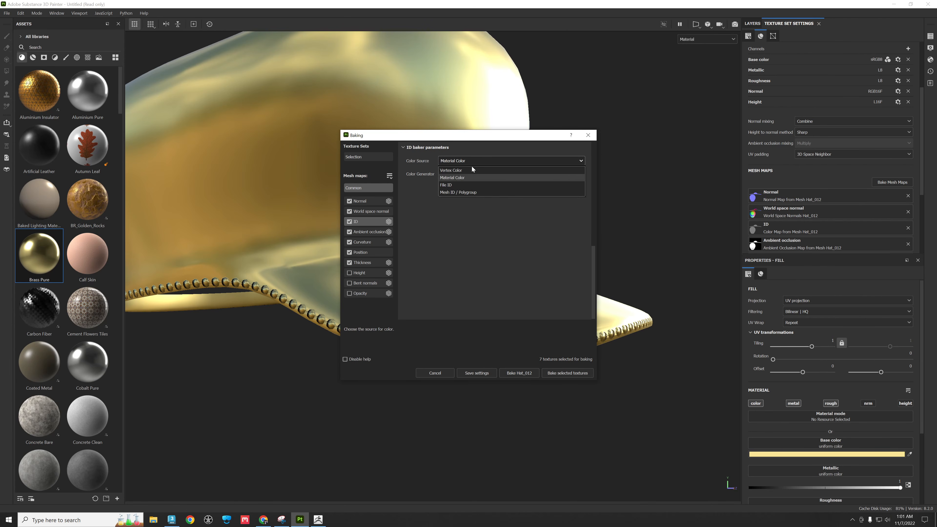
{"action": "left_click", "coordinate": [453, 172]}
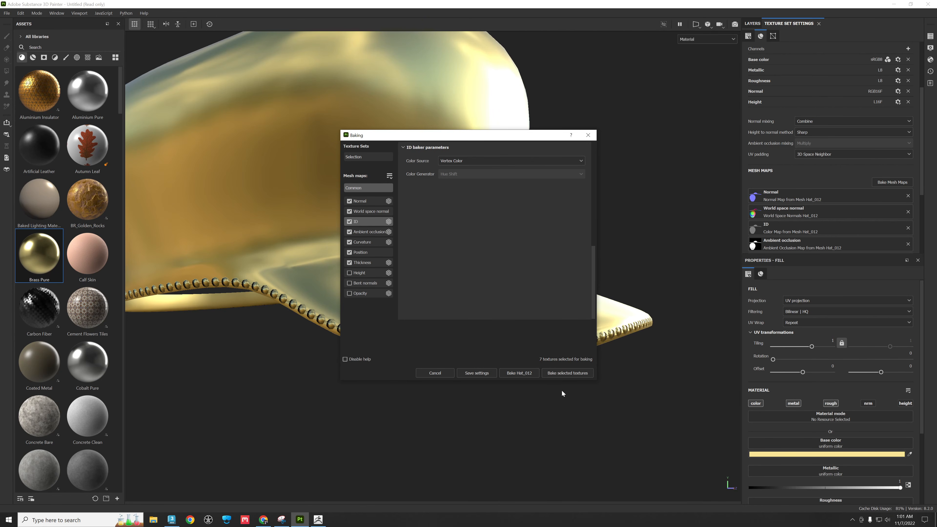
{"action": "left_click", "coordinate": [569, 373]}
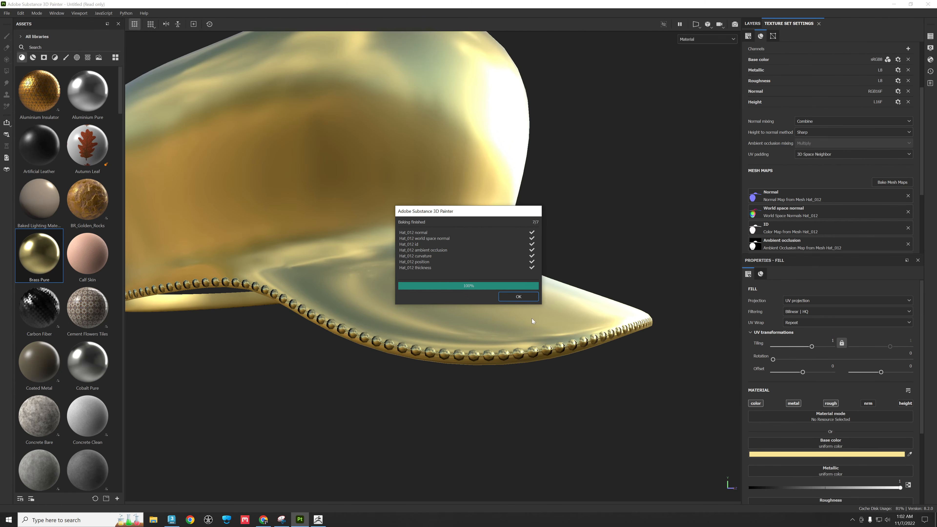
{"action": "left_click", "coordinate": [521, 296]}
- Delete the Brass Pure layer, search the assets for "hat" and apply the Hat_Fabric material to the hat
{"action": "left_click", "coordinate": [752, 23]}
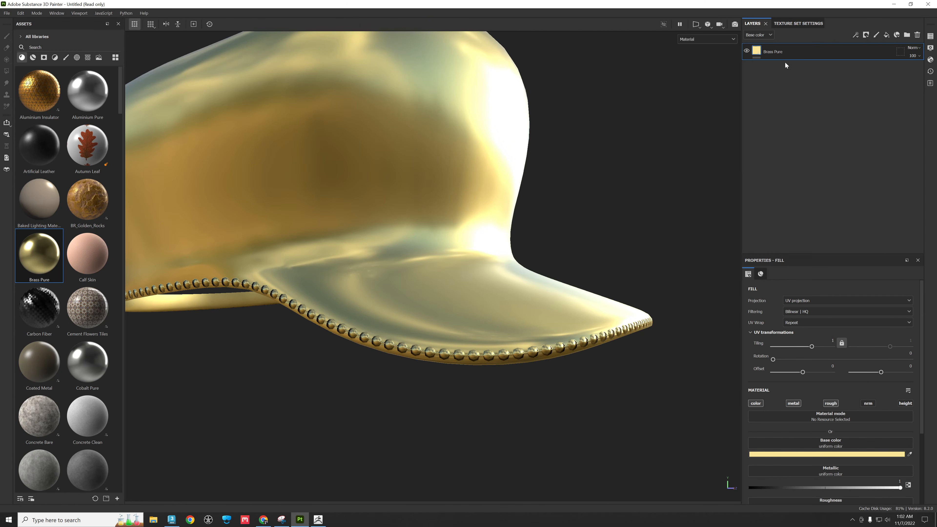
{"action": "left_click", "coordinate": [917, 35]}
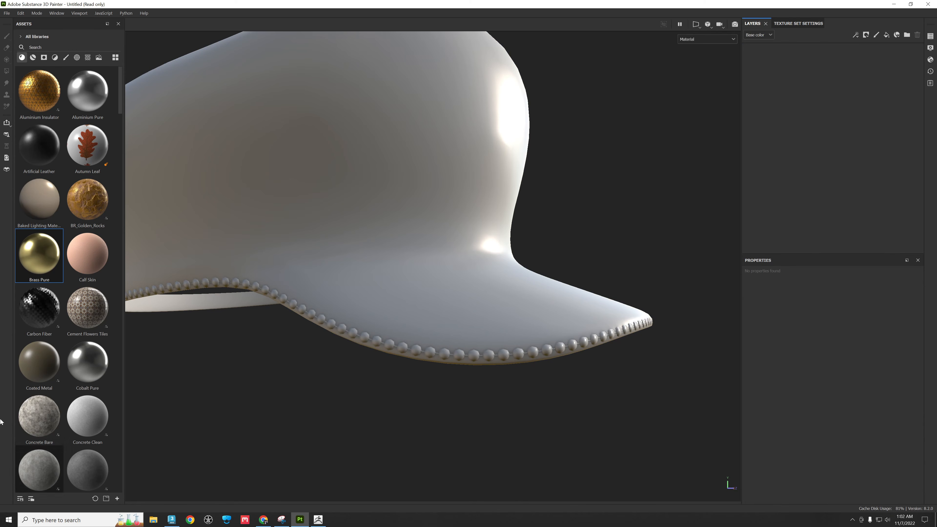
{"action": "left_click", "coordinate": [30, 47]}
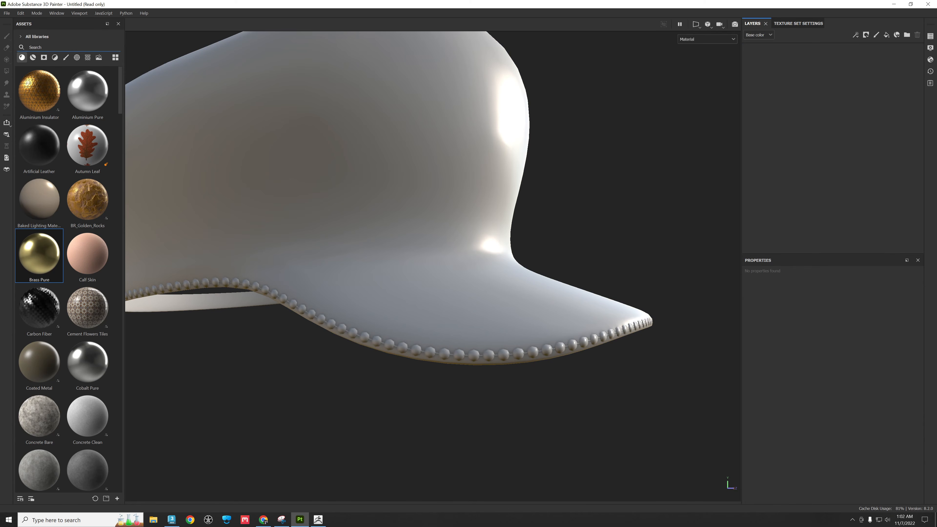
{"action": "type", "text": "hat"}
{"action": "left_click_drag", "start_coordinate": [87, 254], "coordinate": [338, 216]}
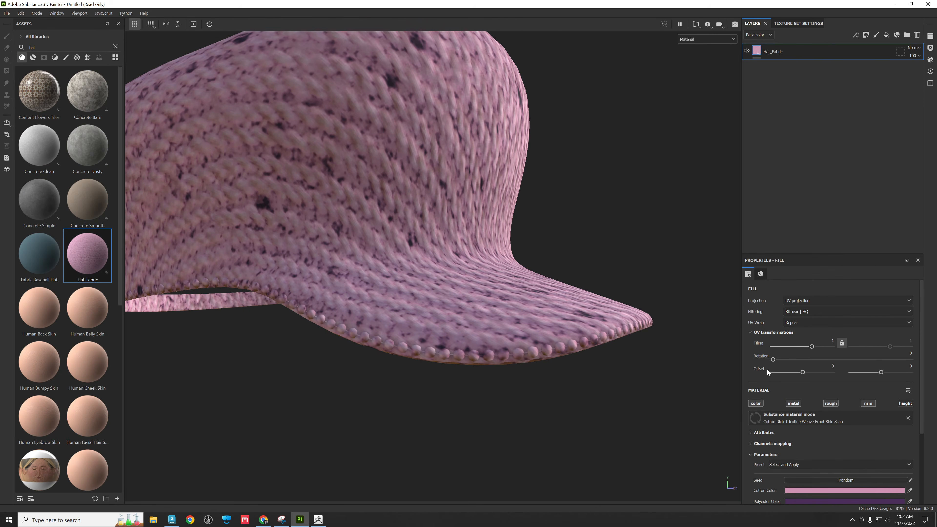
- Set the Hat_Fabric layer's tiling to 32 and the material's normal intensity to 0
{"action": "left_click_drag", "start_coordinate": [827, 348], "coordinate": [832, 347]}
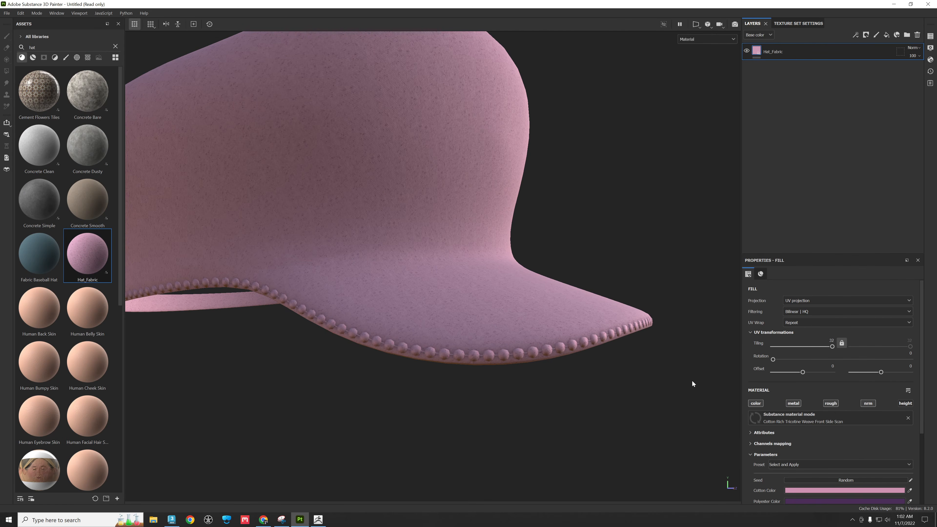
{"action": "left_click_drag", "start_coordinate": [584, 405], "coordinate": [627, 419], "text": "alt"}
{"action": "scroll", "coordinate": [843, 421], "scroll_direction": "down", "scroll_amount": 4}
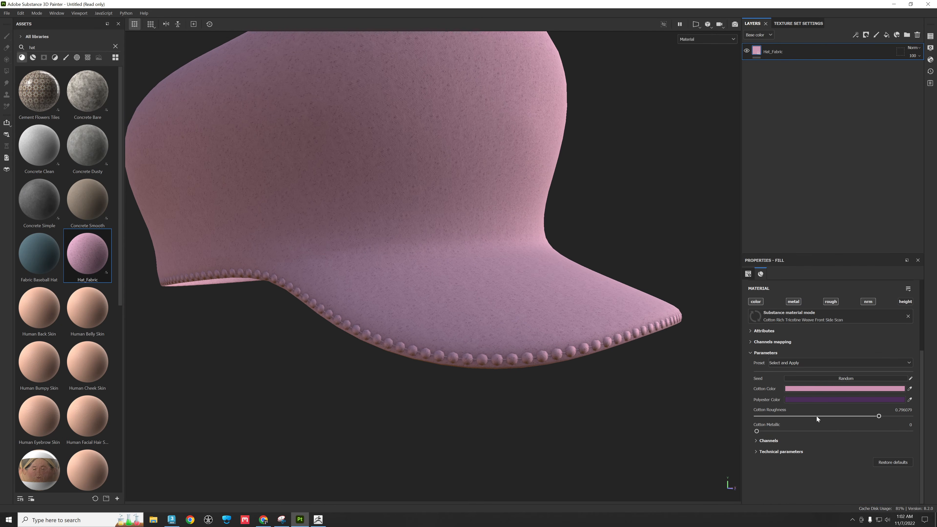
{"action": "left_click", "coordinate": [792, 452]}
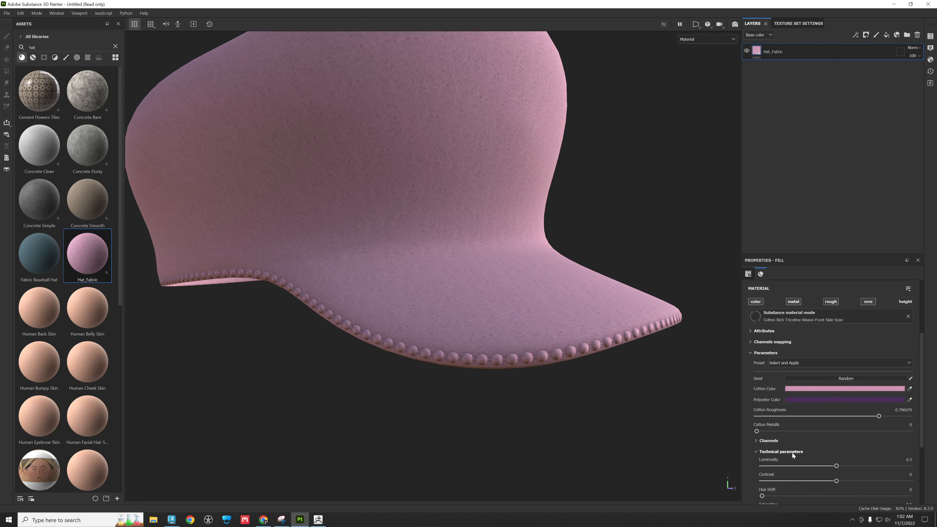
{"action": "scroll", "coordinate": [808, 461], "scroll_direction": "down", "scroll_amount": 5}
{"action": "left_click_drag", "start_coordinate": [837, 417], "coordinate": [745, 417]}
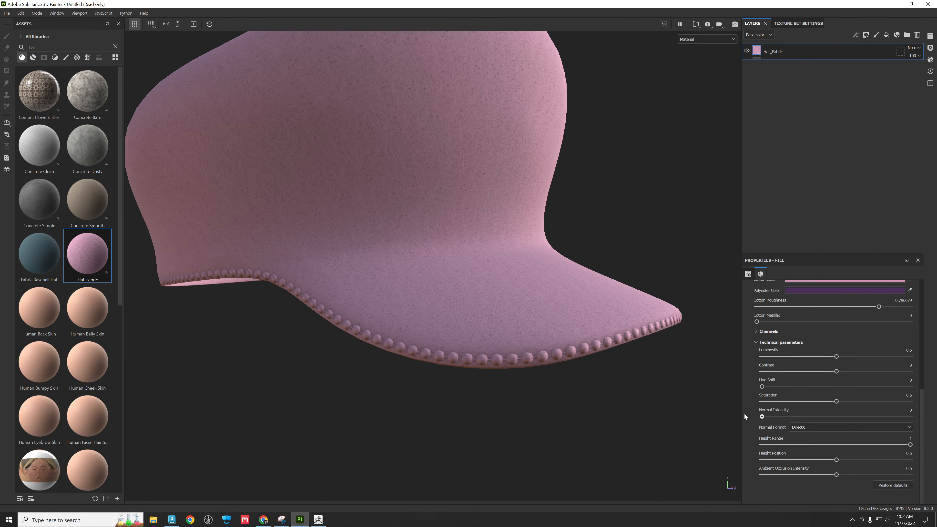
- Examine the fabric texture on the brim and stone trim up close from several angles
{"action": "left_click_drag", "start_coordinate": [605, 411], "coordinate": [582, 408], "text": "alt"}
{"action": "right_click_drag", "start_coordinate": [582, 409], "coordinate": [508, 416], "text": "alt"}
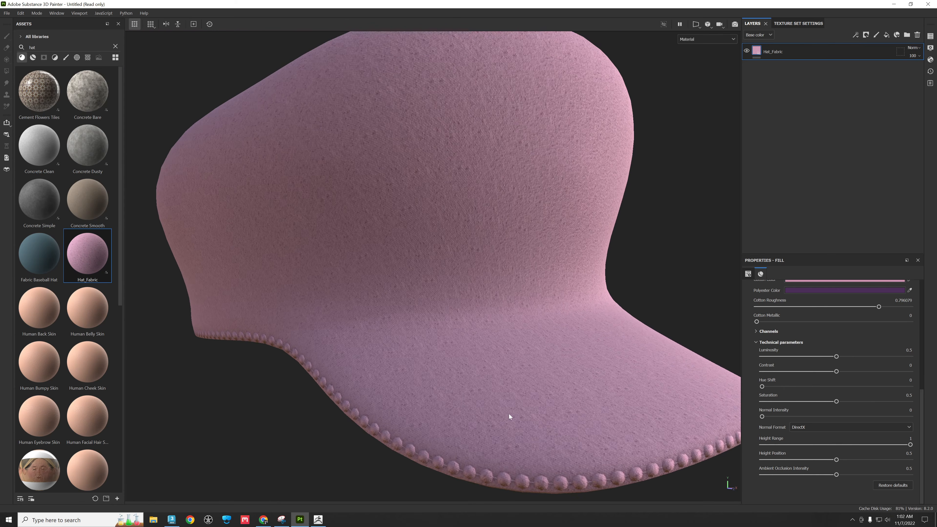
{"action": "left_click_drag", "start_coordinate": [509, 416], "coordinate": [504, 345], "text": "alt"}
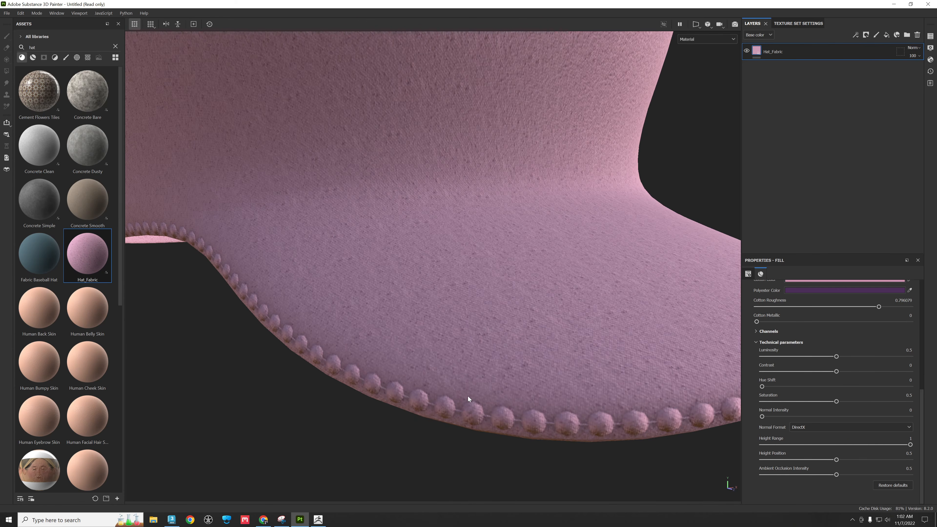
{"action": "left_click_drag", "start_coordinate": [468, 400], "coordinate": [478, 315], "text": "alt"}
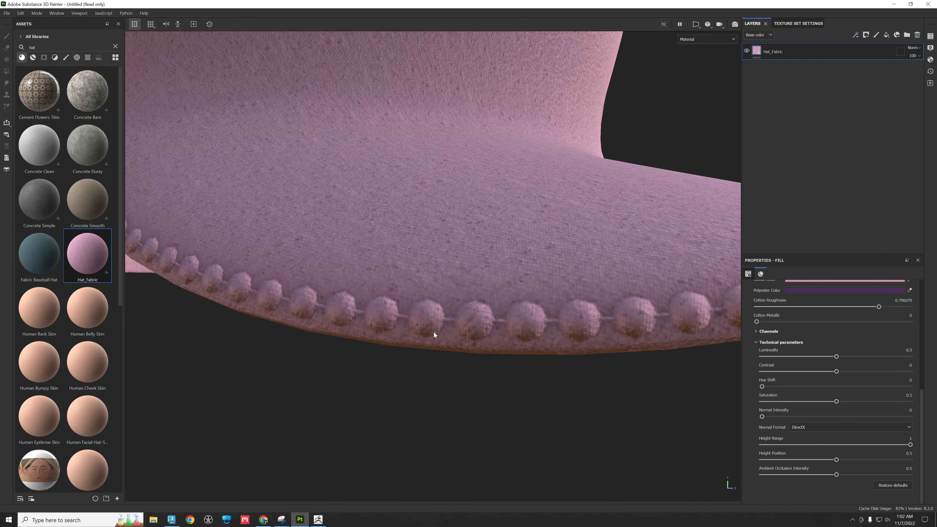
{"action": "left_click_drag", "start_coordinate": [439, 351], "coordinate": [591, 355], "text": "alt"}
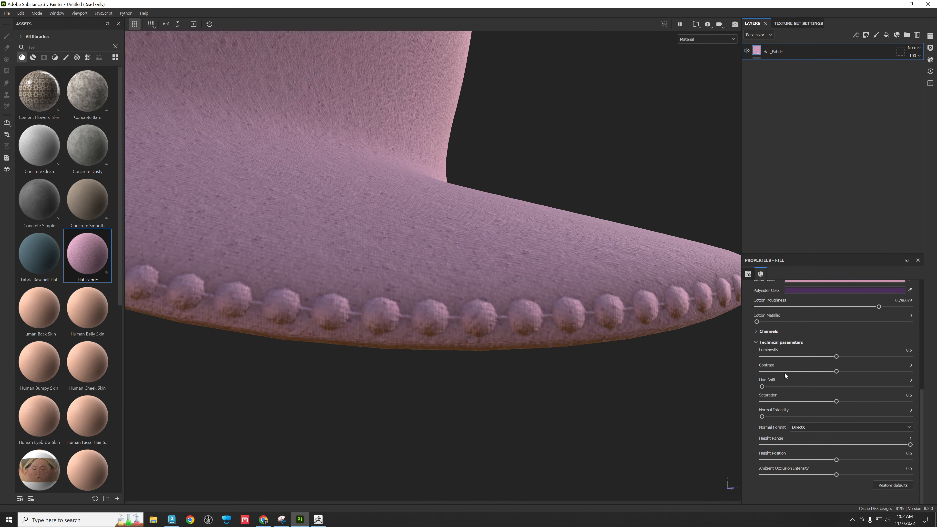
{"action": "scroll", "coordinate": [889, 410], "scroll_direction": "up", "scroll_amount": 5}
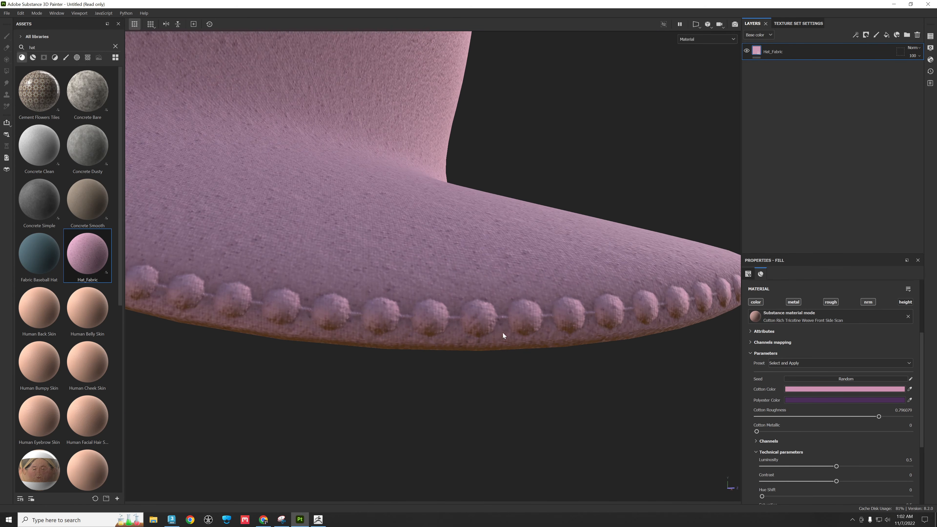
{"action": "left_click_drag", "start_coordinate": [503, 332], "coordinate": [463, 348], "text": "alt"}
{"action": "scroll", "coordinate": [334, 306], "scroll_direction": "up", "scroll_amount": 3}
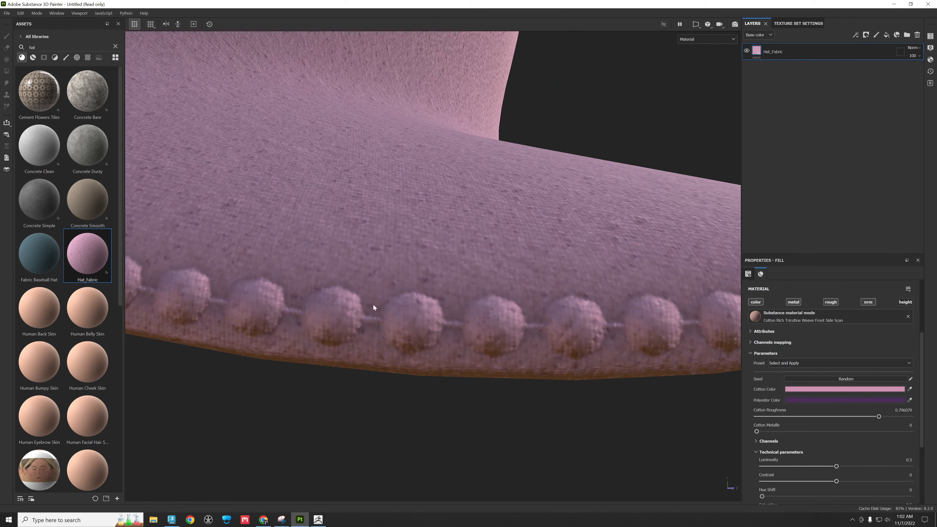
{"action": "scroll", "coordinate": [473, 318], "scroll_direction": "down", "scroll_amount": 6}
{"action": "scroll", "coordinate": [548, 326], "scroll_direction": "up", "scroll_amount": 2}
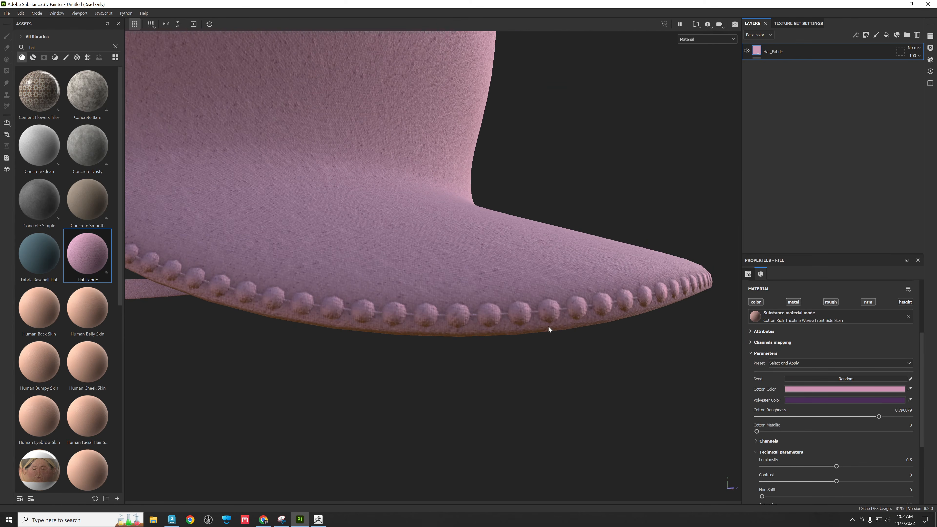
{"action": "scroll", "coordinate": [579, 273], "scroll_direction": "up", "scroll_amount": 1}
{"action": "scroll", "coordinate": [388, 302], "scroll_direction": "up", "scroll_amount": 2}
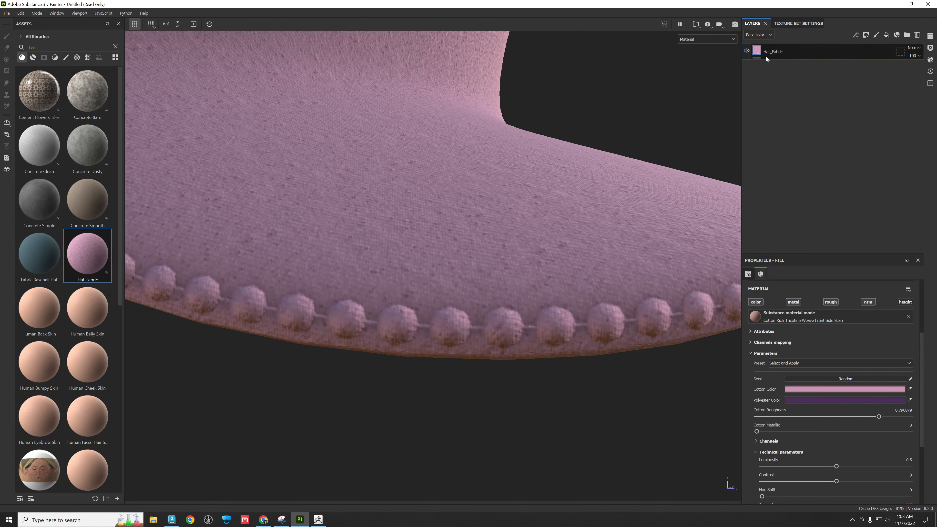
- Add a color selection mask to the Hat_Fabric layer and pick the hat's white area as its ID color
{"action": "right_click", "coordinate": [755, 53]}
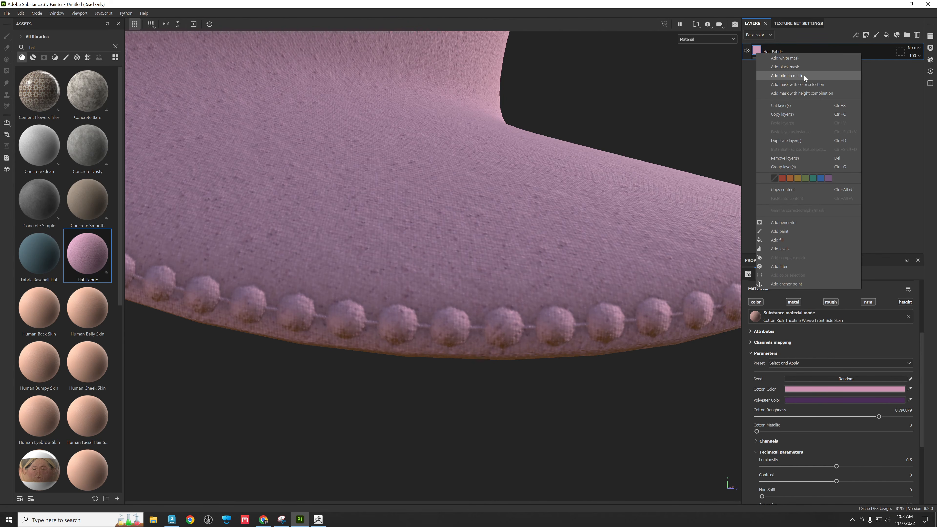
{"action": "left_click", "coordinate": [815, 85]}
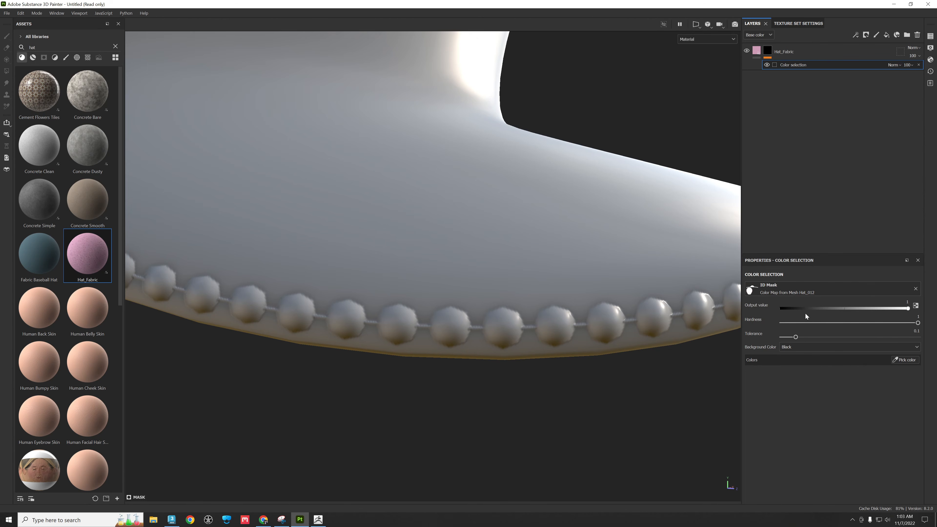
{"action": "left_click", "coordinate": [908, 359]}
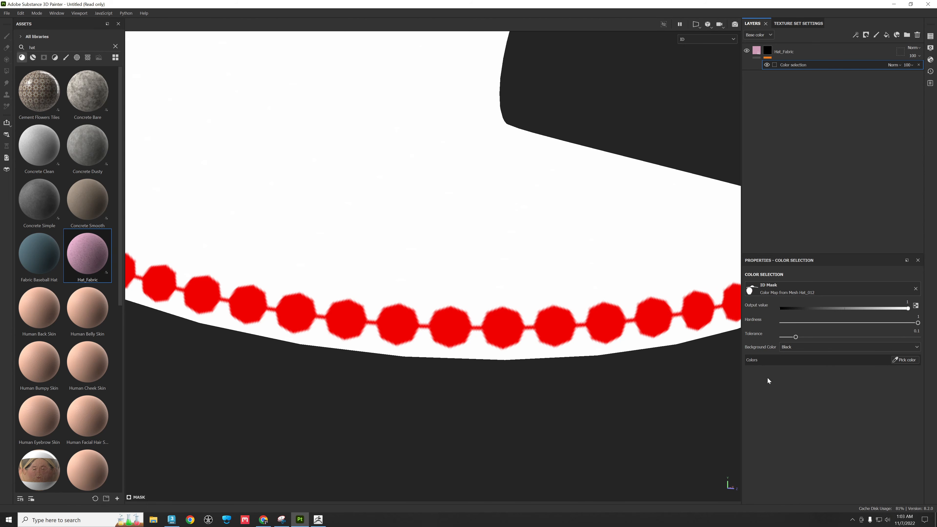
{"action": "left_click", "coordinate": [908, 360]}
{"action": "left_click", "coordinate": [558, 171]}
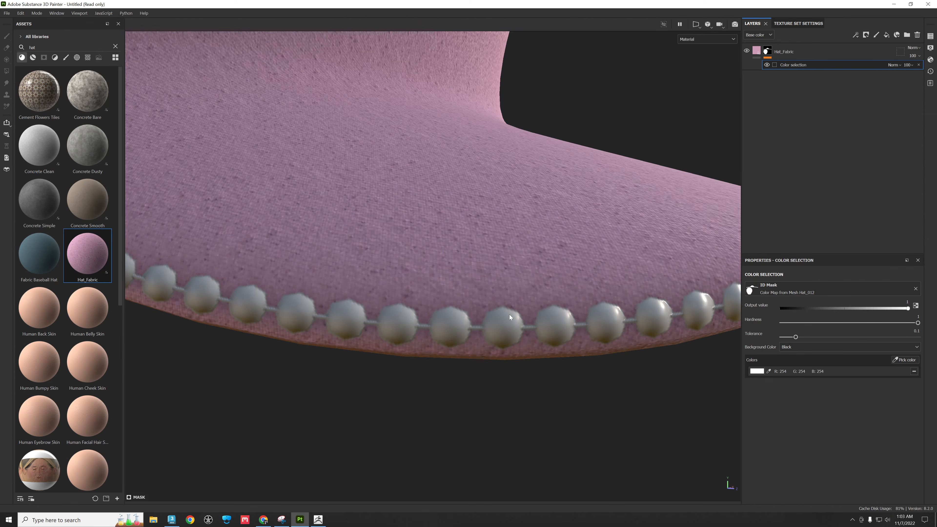
- Examine the boundary between the masked fabric and the stone trim on the brim at several zoom distances
{"action": "scroll", "coordinate": [510, 314], "scroll_direction": "down", "scroll_amount": 5}
{"action": "scroll", "coordinate": [471, 325], "scroll_direction": "up", "scroll_amount": 8}
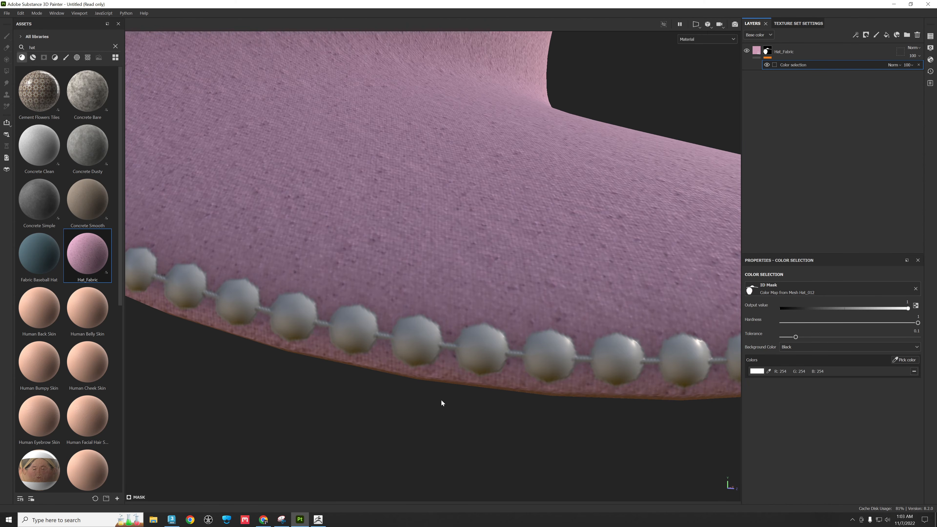
{"action": "scroll", "coordinate": [511, 324], "scroll_direction": "down", "scroll_amount": 5}
{"action": "scroll", "coordinate": [513, 323], "scroll_direction": "up", "scroll_amount": 8}
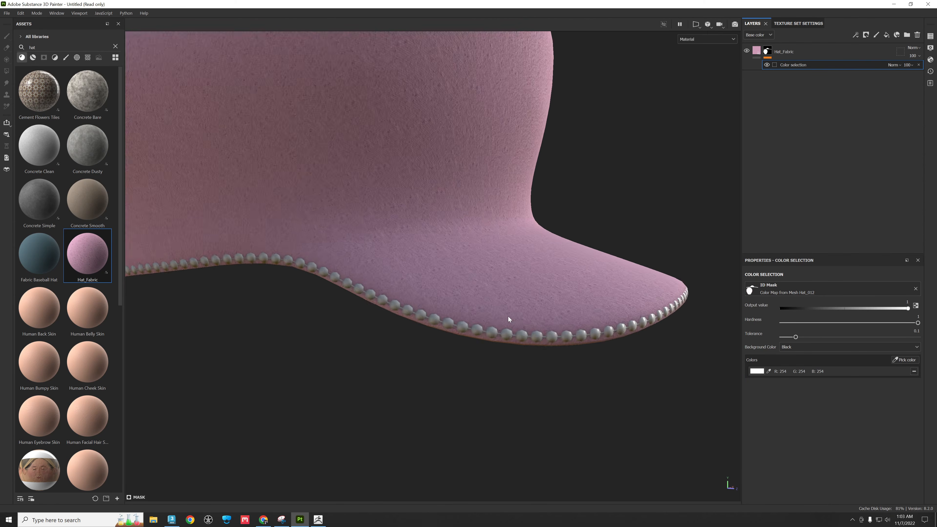
{"action": "scroll", "coordinate": [486, 360], "scroll_direction": "up", "scroll_amount": 3}
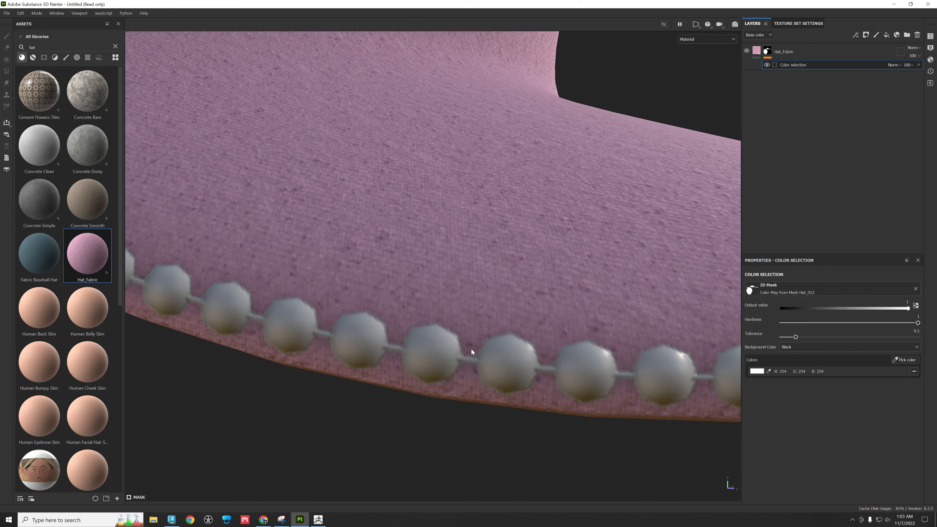
{"action": "scroll", "coordinate": [472, 351], "scroll_direction": "down", "scroll_amount": 5}
{"action": "scroll", "coordinate": [531, 384], "scroll_direction": "up", "scroll_amount": 8}
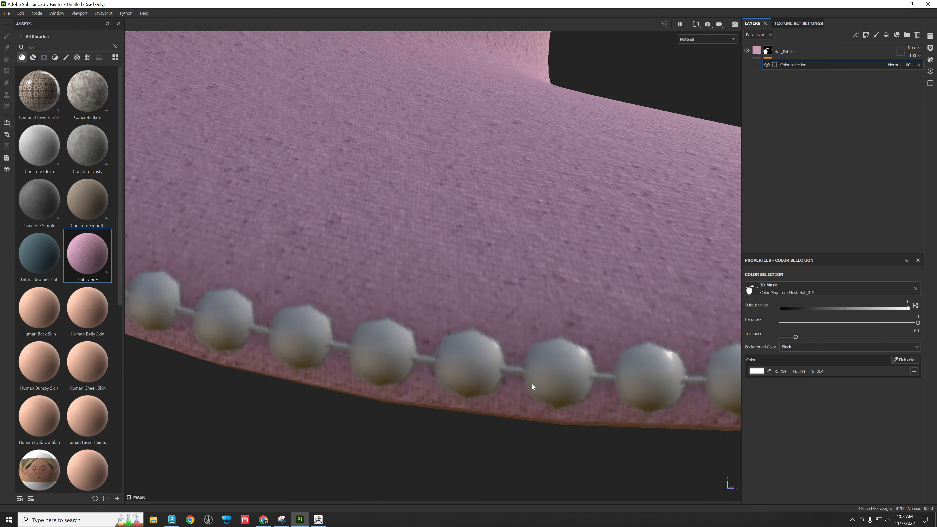
{"action": "scroll", "coordinate": [492, 368], "scroll_direction": "down", "scroll_amount": 4}
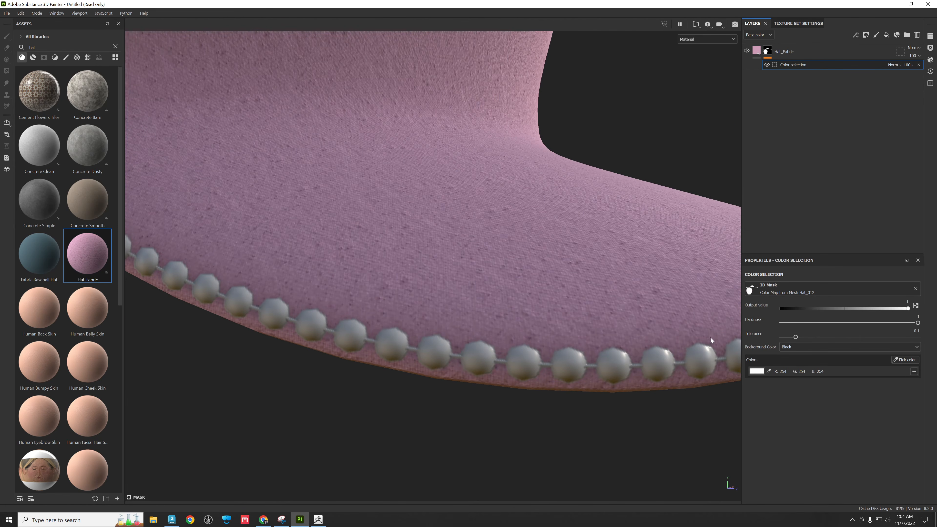
{"action": "scroll", "coordinate": [510, 360], "scroll_direction": "up", "scroll_amount": 3}
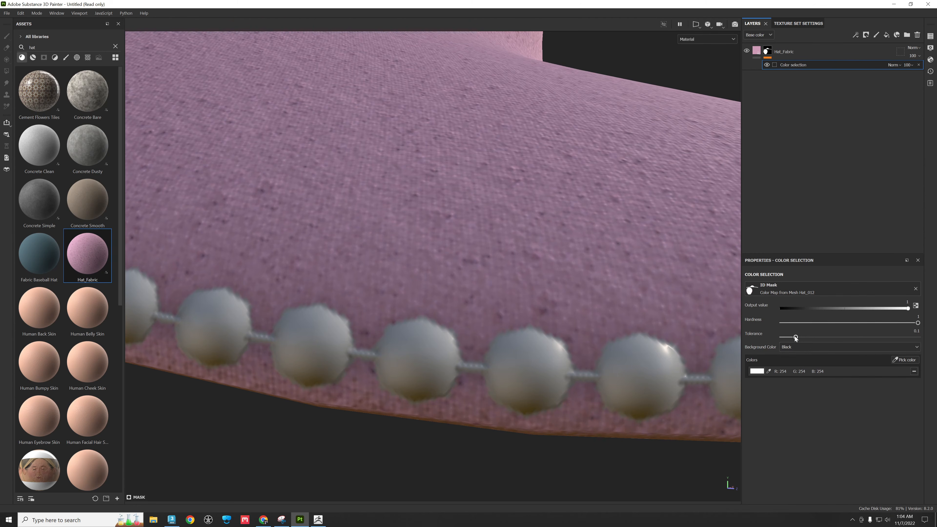
- Set the tolerance of the Hat_Fabric layer's color selection to 0.02
{"action": "left_click_drag", "start_coordinate": [796, 337], "coordinate": [769, 325]}
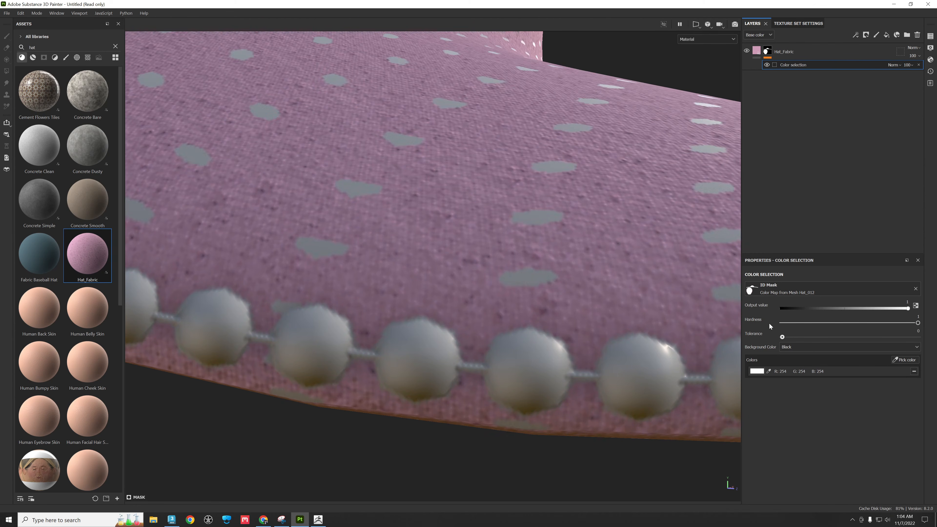
{"action": "scroll", "coordinate": [550, 244], "scroll_direction": "down", "scroll_amount": 1}
{"action": "scroll", "coordinate": [550, 244], "scroll_direction": "down", "scroll_amount": 3}
{"action": "scroll", "coordinate": [561, 243], "scroll_direction": "up", "scroll_amount": 4}
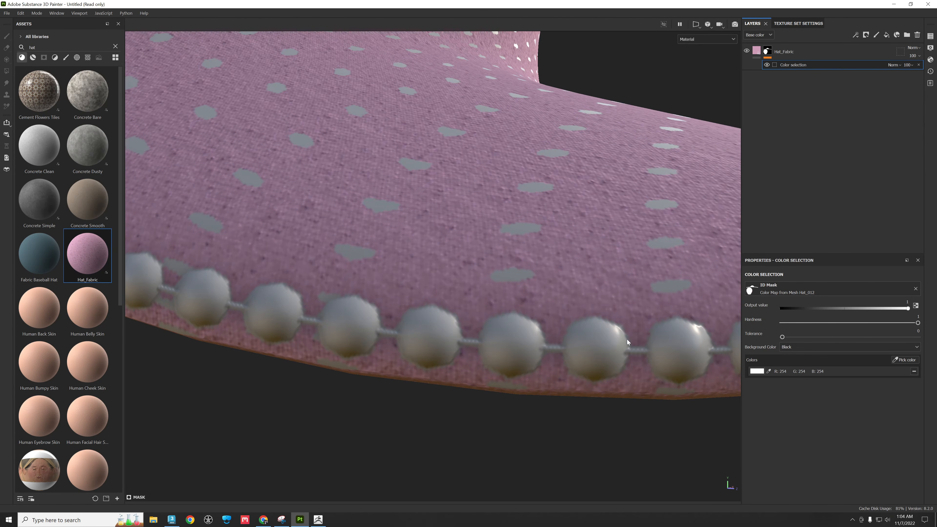
{"action": "mouse_move", "coordinate": [782, 336]}
{"action": "left_mouse_down"}
{"action": "mouse_move", "coordinate": [808, 338]}
{"action": "mouse_move", "coordinate": [785, 337]}
{"action": "left_mouse_up"}
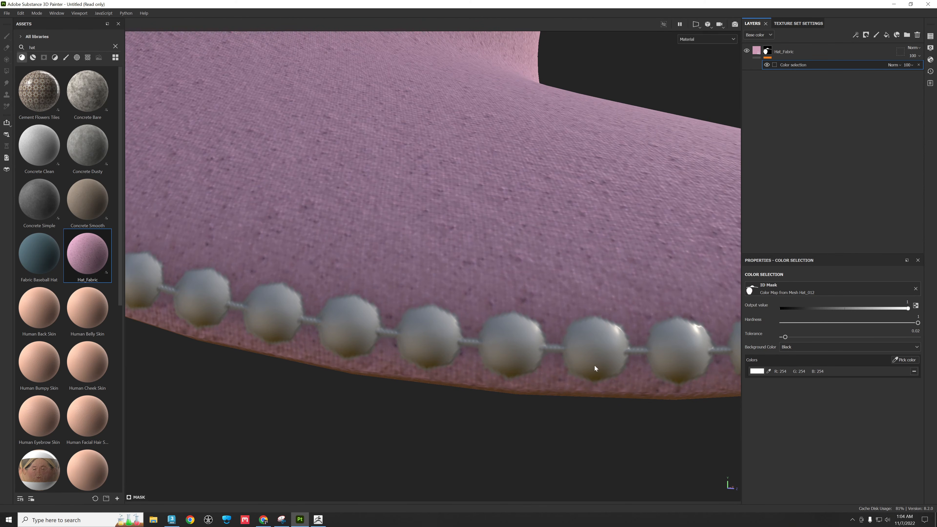
{"action": "mouse_move", "coordinate": [919, 324]}
{"action": "left_mouse_down"}
{"action": "mouse_move", "coordinate": [758, 324]}
{"action": "mouse_move", "coordinate": [925, 325]}
{"action": "left_mouse_up"}
{"action": "mouse_move", "coordinate": [785, 337]}
{"action": "left_mouse_down"}
{"action": "mouse_move", "coordinate": [808, 338]}
{"action": "mouse_move", "coordinate": [785, 336]}
{"action": "left_mouse_up"}
- Clear the asset search and apply the Aluminium Pure material to the hat as a new layer above Hat_Fabric
{"action": "scroll", "coordinate": [539, 177], "scroll_direction": "down", "scroll_amount": 8}
{"action": "left_click_drag", "start_coordinate": [532, 211], "coordinate": [513, 388], "text": "alt"}
{"action": "scroll", "coordinate": [514, 387], "scroll_direction": "up", "scroll_amount": 5}
{"action": "scroll", "coordinate": [527, 379], "scroll_direction": "down", "scroll_amount": 4}
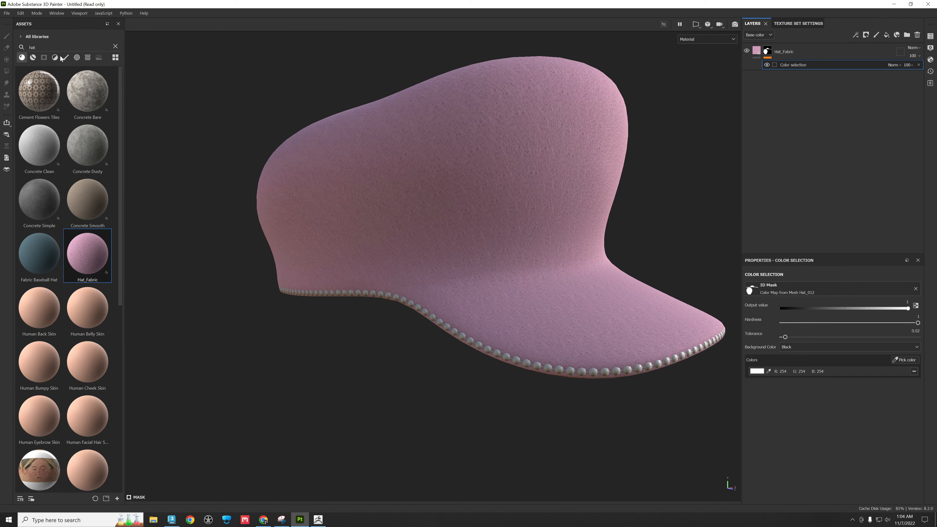
{"action": "left_click", "coordinate": [116, 46]}
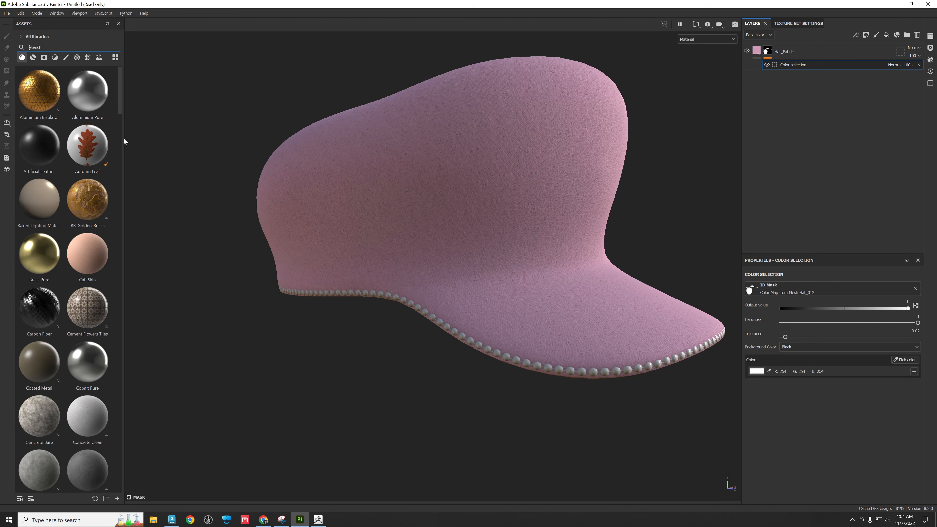
{"action": "left_click_drag", "start_coordinate": [95, 89], "coordinate": [547, 324]}
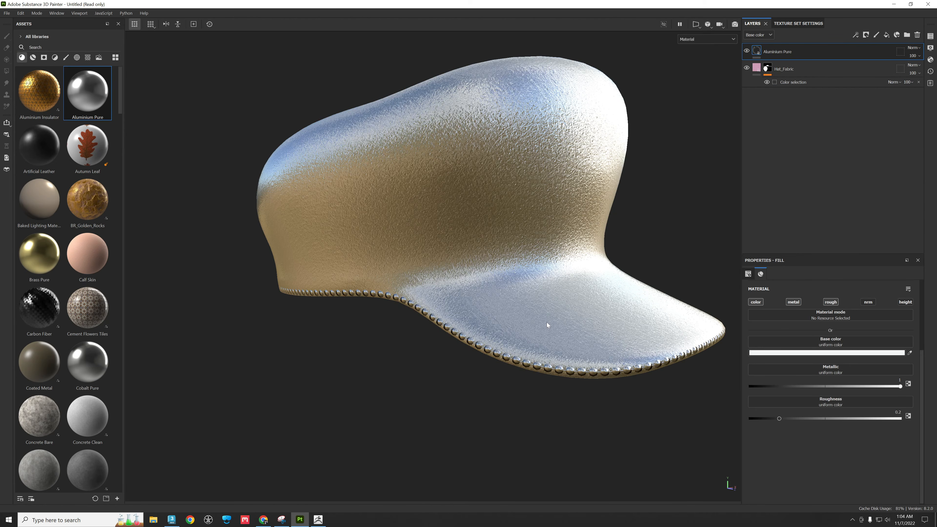
- Add a color selection mask to the Aluminium Pure layer and pick the stones' red area as its ID color
{"action": "scroll", "coordinate": [565, 365], "scroll_direction": "up", "scroll_amount": 1}
{"action": "scroll", "coordinate": [565, 366], "scroll_direction": "up", "scroll_amount": 5}
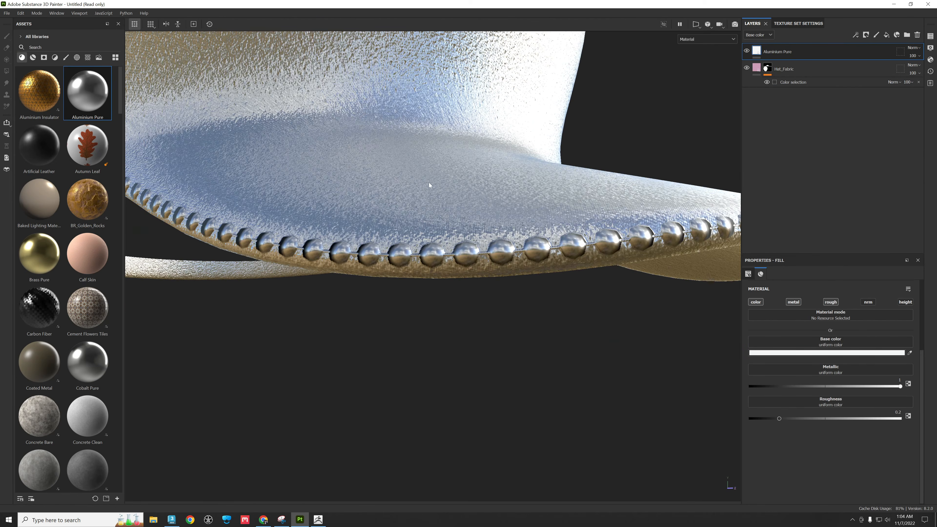
{"action": "left_click_drag", "start_coordinate": [463, 202], "coordinate": [463, 231], "text": "alt"}
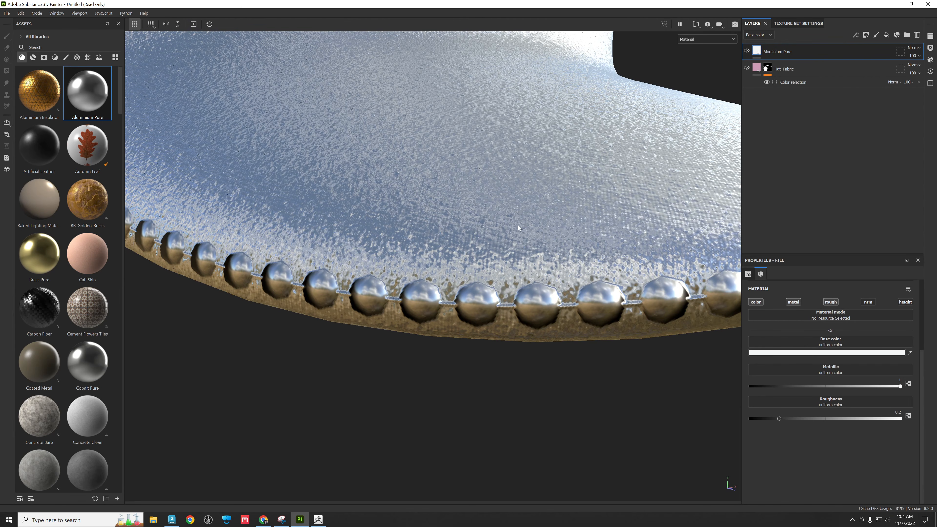
{"action": "right_click", "coordinate": [758, 52]}
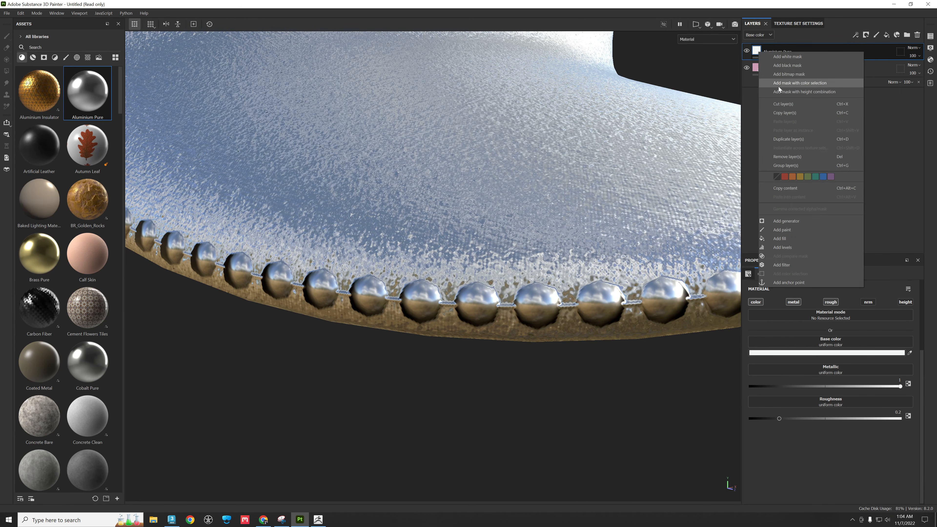
{"action": "left_click", "coordinate": [800, 86]}
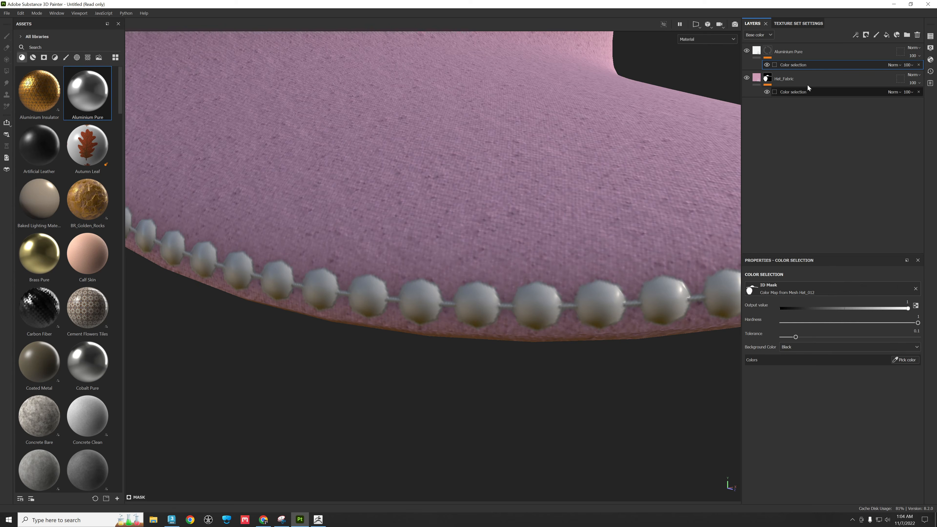
{"action": "left_click", "coordinate": [908, 362]}
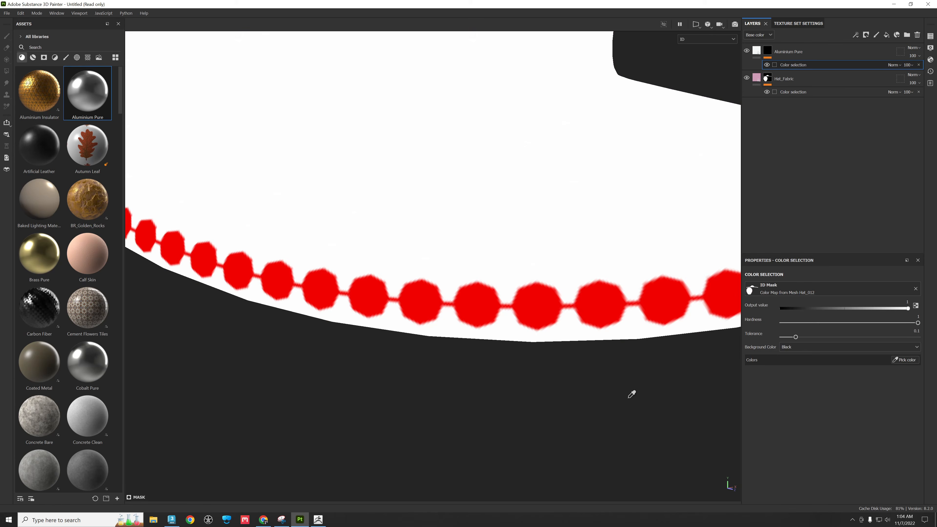
{"action": "left_click", "coordinate": [606, 306]}
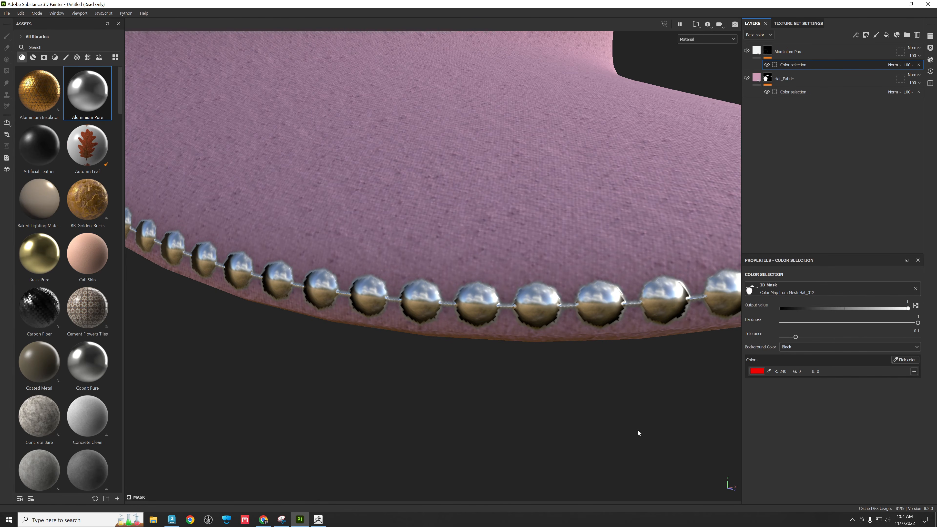
- Set the Aluminium Pure color selection's hardness to 0 and tolerance to 1 to soften the edges around the stones
{"action": "left_click_drag", "start_coordinate": [617, 413], "coordinate": [445, 314], "text": "alt"}
{"action": "scroll", "coordinate": [418, 286], "scroll_direction": "up", "scroll_amount": 3}
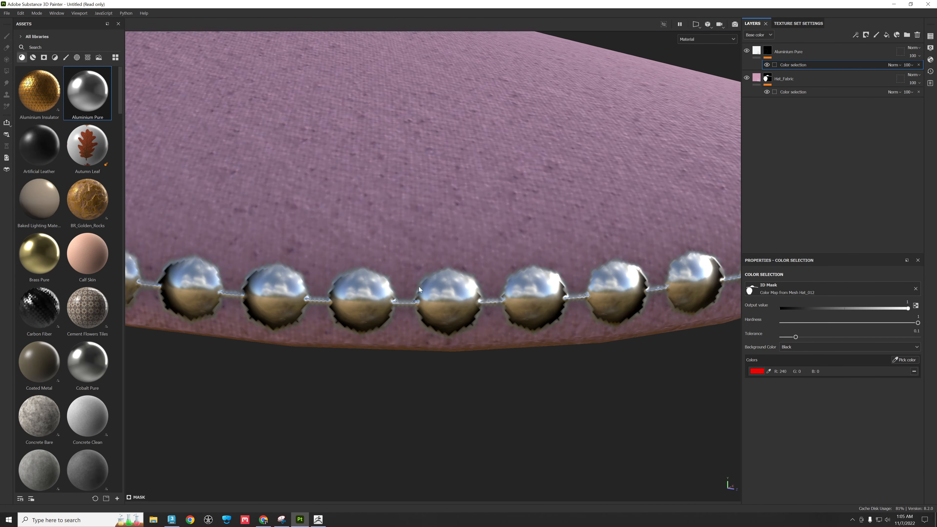
{"action": "left_click_drag", "start_coordinate": [918, 323], "coordinate": [744, 322]}
{"action": "left_click_drag", "start_coordinate": [795, 337], "coordinate": [925, 340]}
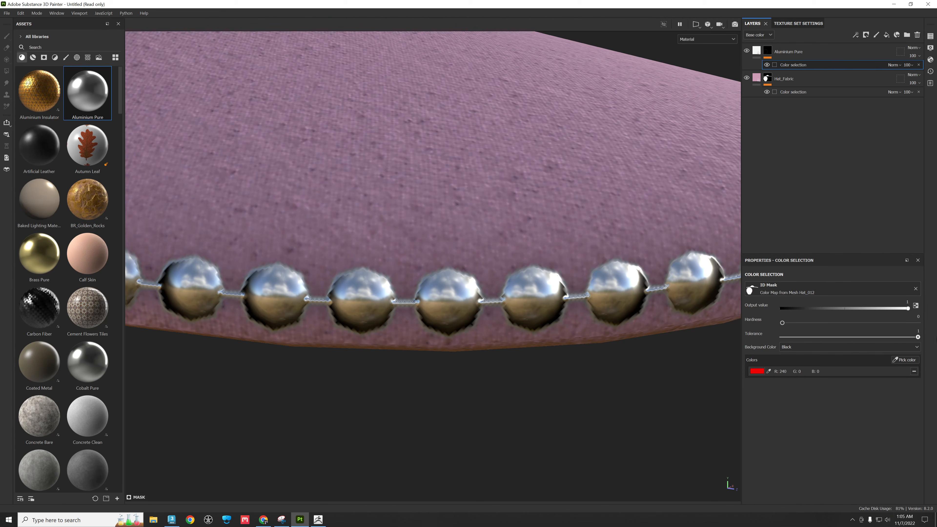
{"action": "scroll", "coordinate": [545, 280], "scroll_direction": "down", "scroll_amount": 5}
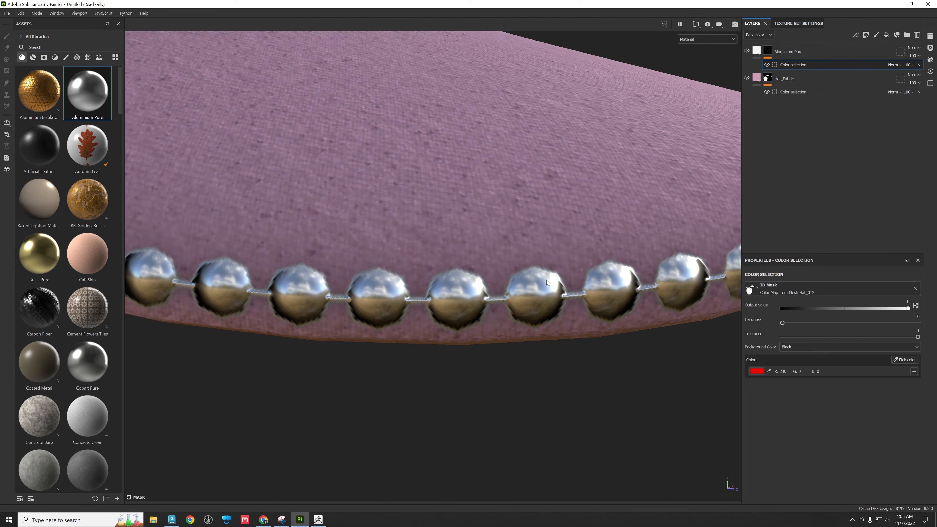
{"action": "scroll", "coordinate": [545, 289], "scroll_direction": "down", "scroll_amount": 2}
{"action": "scroll", "coordinate": [547, 290], "scroll_direction": "up", "scroll_amount": 8}
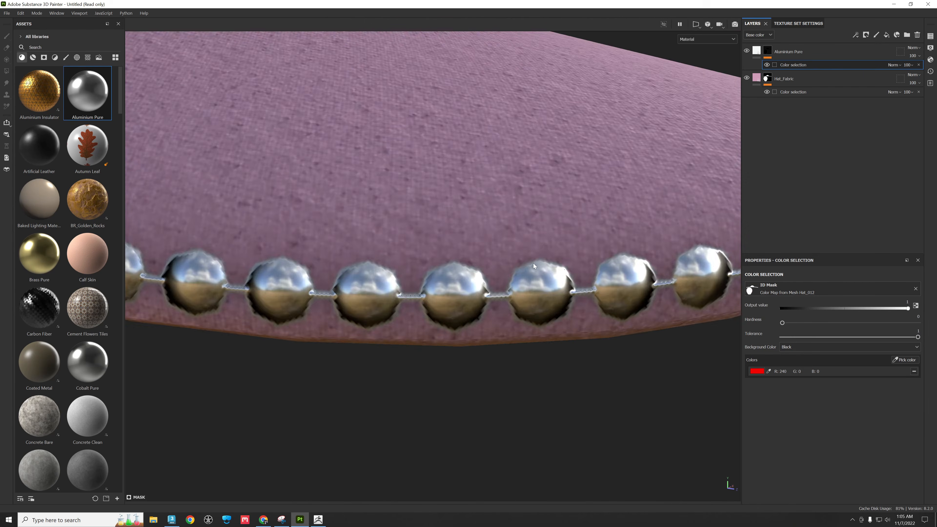
{"action": "scroll", "coordinate": [544, 275], "scroll_direction": "down", "scroll_amount": 8}
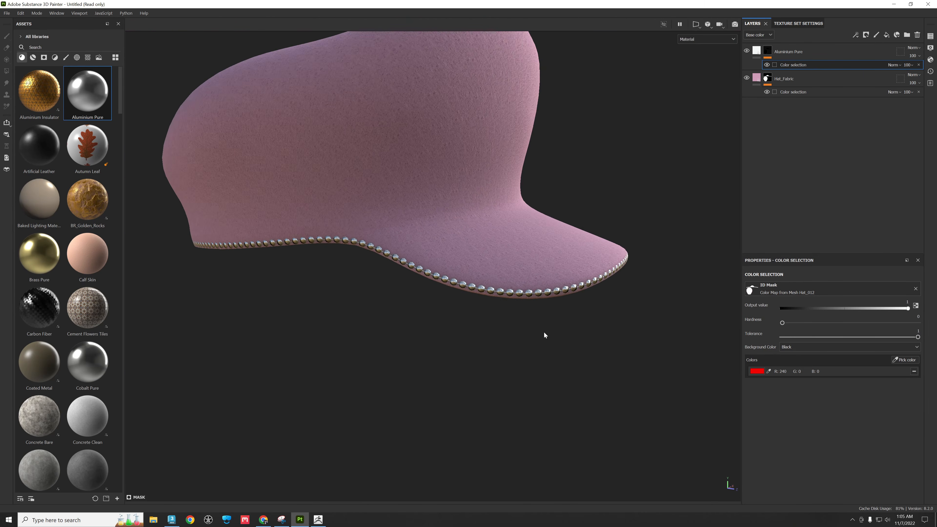
- Set the Aluminium Pure layer's metallic to about 0.96 and its roughness to about 0.165
{"action": "key", "text": "Delete"}
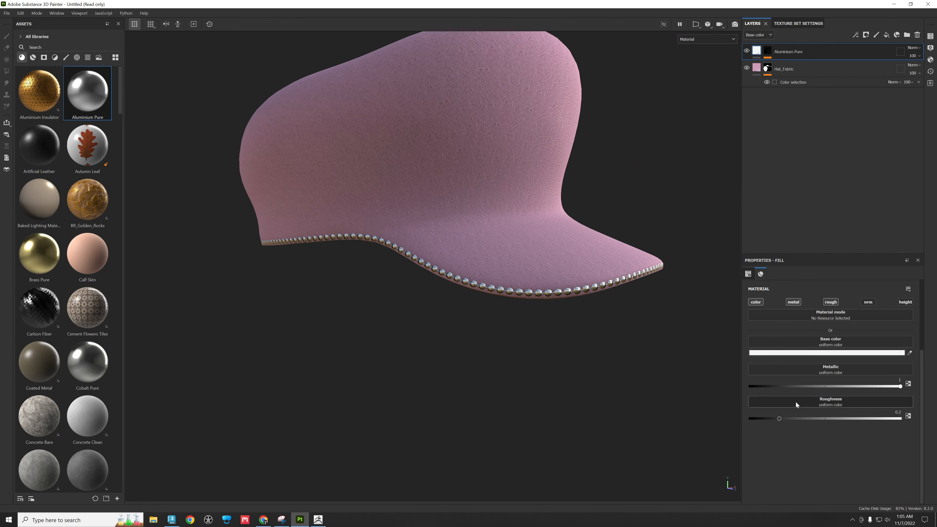
{"action": "scroll", "coordinate": [541, 308], "scroll_direction": "up", "scroll_amount": 5}
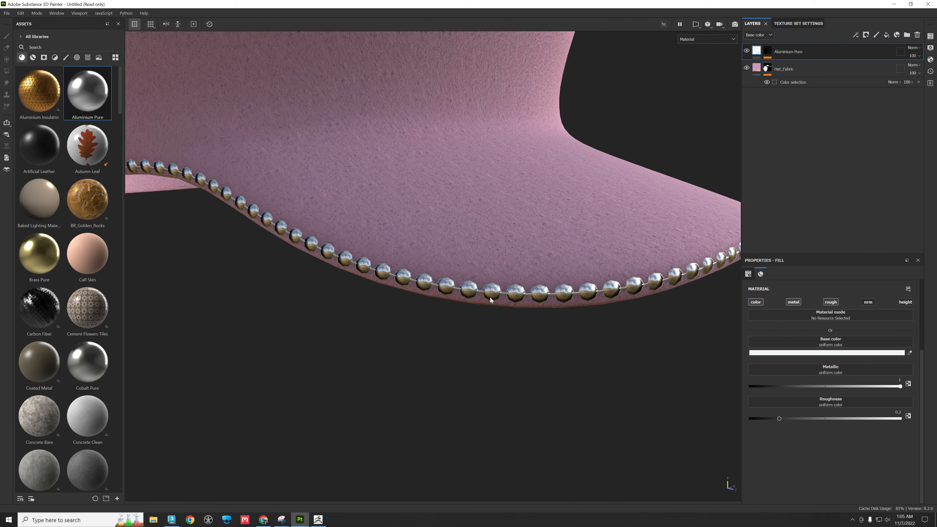
{"action": "scroll", "coordinate": [719, 404], "scroll_direction": "up", "scroll_amount": 3}
{"action": "mouse_move", "coordinate": [900, 387]}
{"action": "left_mouse_down"}
{"action": "mouse_move", "coordinate": [788, 382]}
{"action": "mouse_move", "coordinate": [895, 382]}
{"action": "mouse_move", "coordinate": [885, 386]}
{"action": "left_mouse_up"}
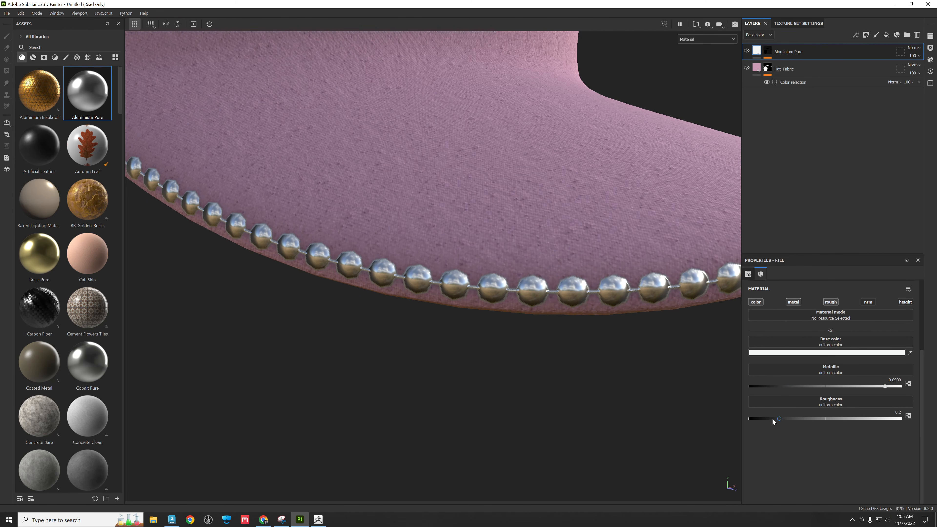
{"action": "left_click_drag", "start_coordinate": [773, 418], "coordinate": [751, 418]}
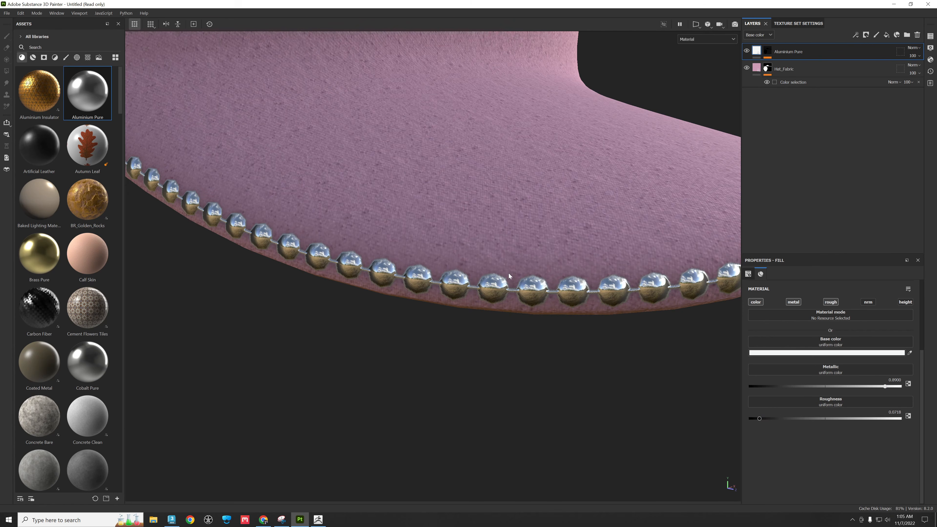
{"action": "right_click_drag", "start_coordinate": [509, 276], "coordinate": [705, 449], "text": "alt"}
{"action": "mouse_move", "coordinate": [759, 420]}
{"action": "left_mouse_down"}
{"action": "mouse_move", "coordinate": [803, 419]}
{"action": "mouse_move", "coordinate": [772, 419]}
{"action": "left_mouse_up"}
{"action": "right_click_drag", "start_coordinate": [690, 409], "coordinate": [618, 363], "text": "alt"}
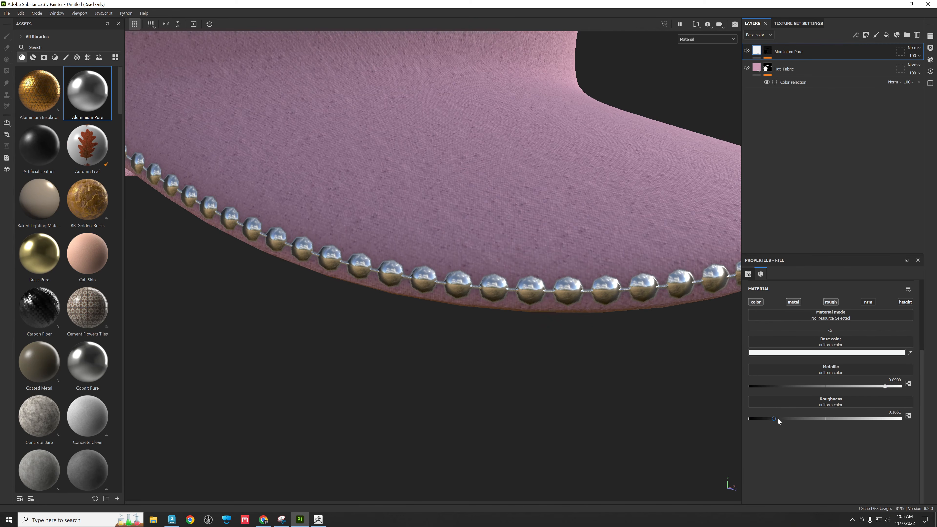
{"action": "left_click_drag", "start_coordinate": [887, 387], "coordinate": [896, 388]}
- Inspect the hat's fabric and metallic stone trim from several angles and distances
{"action": "scroll", "coordinate": [470, 247], "scroll_direction": "down", "scroll_amount": 10}
{"action": "left_click_drag", "start_coordinate": [494, 323], "coordinate": [609, 324], "text": "alt"}
{"action": "middle_click_drag", "start_coordinate": [609, 325], "coordinate": [385, 252], "text": "alt"}
{"action": "scroll", "coordinate": [364, 286], "scroll_direction": "up", "scroll_amount": 10}
{"action": "left_click_drag", "start_coordinate": [411, 329], "coordinate": [527, 328], "text": "alt"}
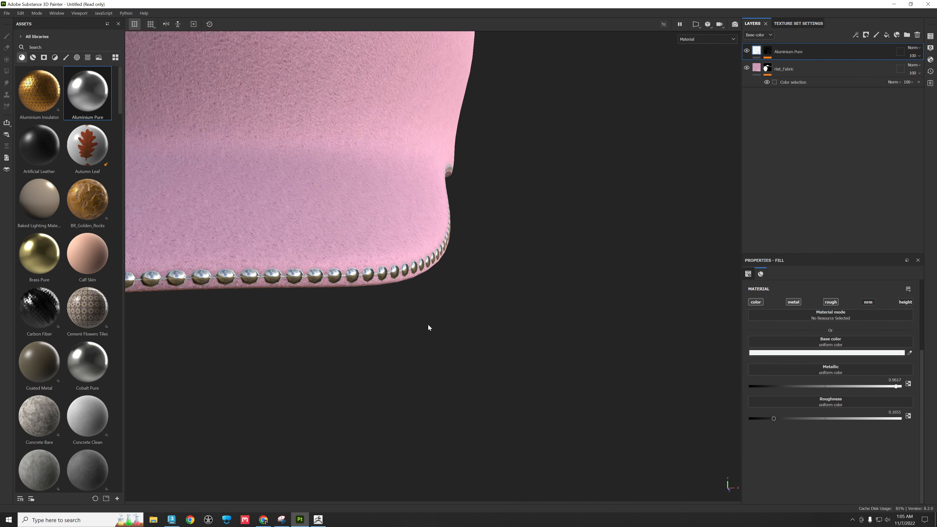
{"action": "scroll", "coordinate": [428, 325], "scroll_direction": "down", "scroll_amount": 8}
{"action": "left_click_drag", "start_coordinate": [340, 311], "coordinate": [404, 314], "text": "alt"}
{"action": "middle_click_drag", "start_coordinate": [404, 314], "coordinate": [460, 320], "text": "alt"}
{"action": "scroll", "coordinate": [535, 323], "scroll_direction": "down", "scroll_amount": 4}
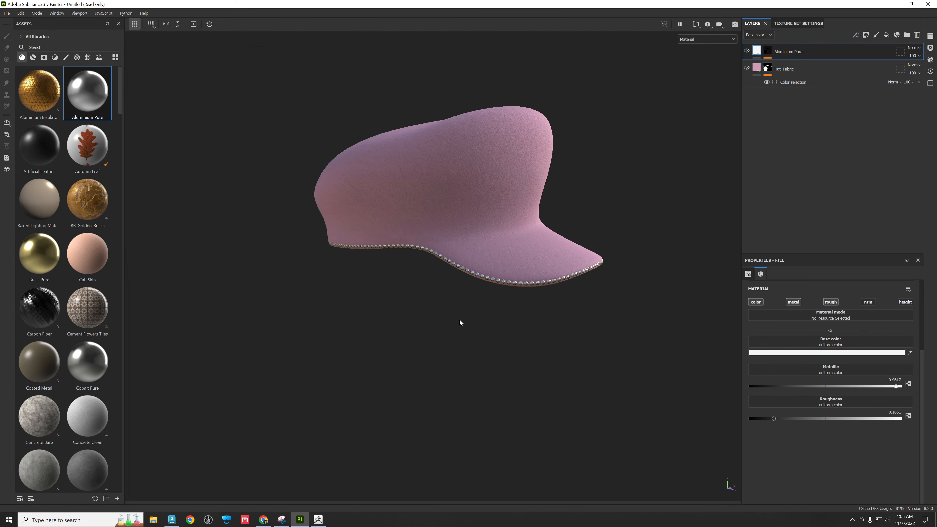
{"action": "left_click_drag", "start_coordinate": [460, 322], "coordinate": [498, 281], "text": "alt"}
{"action": "scroll", "coordinate": [491, 289], "scroll_direction": "up", "scroll_amount": 5}
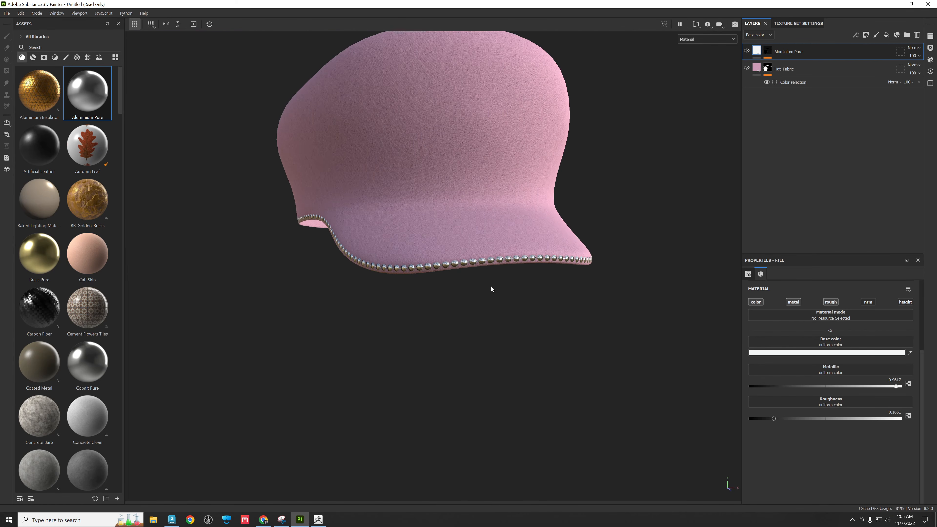
{"action": "middle_click_drag", "start_coordinate": [373, 255], "coordinate": [400, 330], "text": "alt"}
{"action": "left_click_drag", "start_coordinate": [400, 329], "coordinate": [381, 320], "text": "alt"}
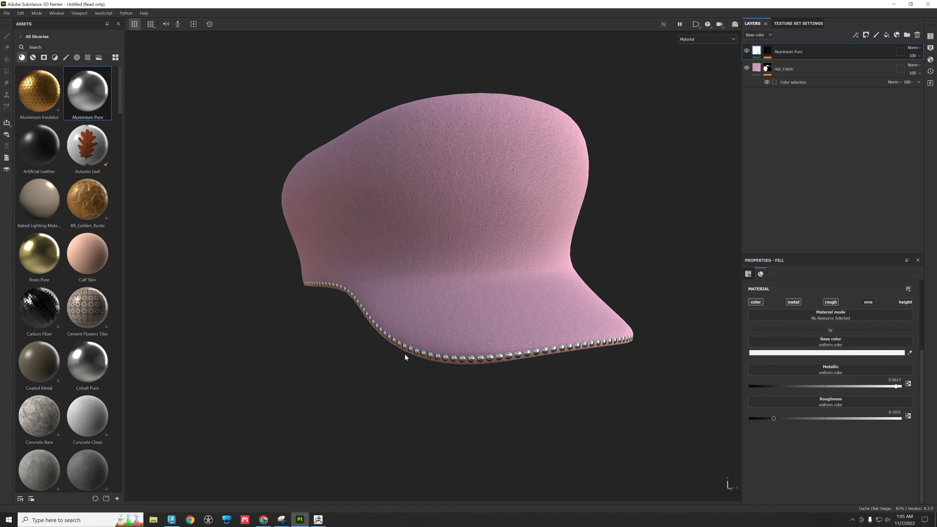
{"action": "scroll", "coordinate": [508, 281], "scroll_direction": "up", "scroll_amount": 4}
{"action": "scroll", "coordinate": [508, 280], "scroll_direction": "down", "scroll_amount": 3}
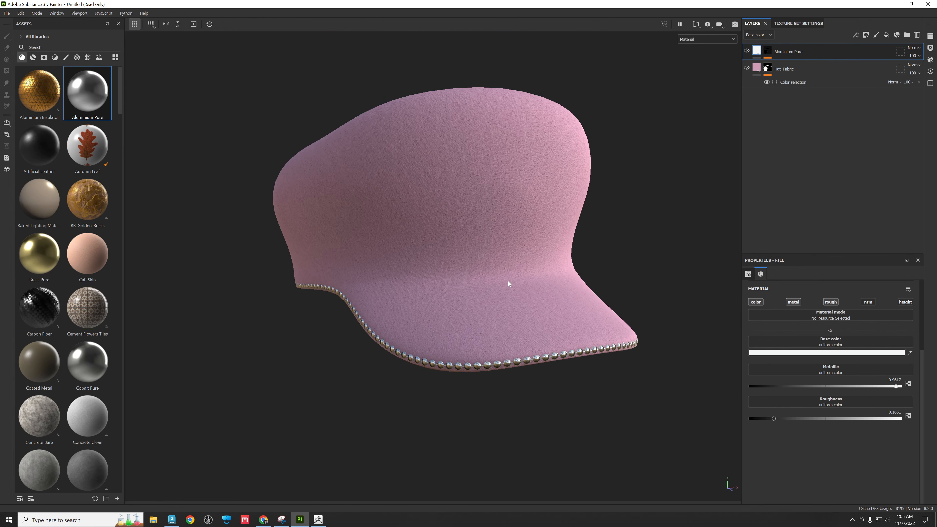
- Toggle the Hat_Fabric layer's visibility off and back on, select the layer to show its material parameters, and view the hat from the side
{"action": "left_click", "coordinate": [746, 69]}
{"action": "left_click", "coordinate": [747, 68]}
{"action": "left_click", "coordinate": [763, 70]}
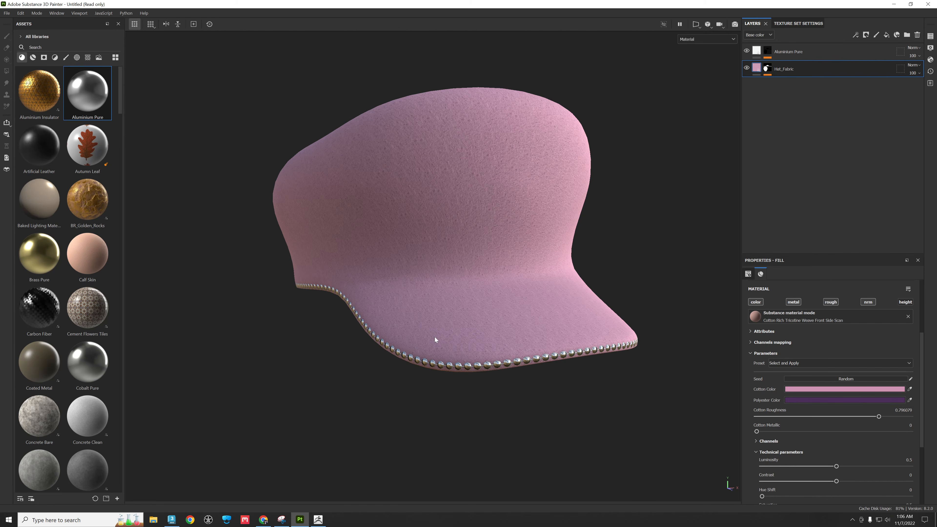
{"action": "left_click_drag", "start_coordinate": [393, 386], "coordinate": [562, 378], "text": "alt"}
{"action": "middle_click_drag", "start_coordinate": [324, 394], "coordinate": [576, 373], "text": "alt"}
{"action": "left_click_drag", "start_coordinate": [569, 366], "coordinate": [550, 356], "text": "alt"}
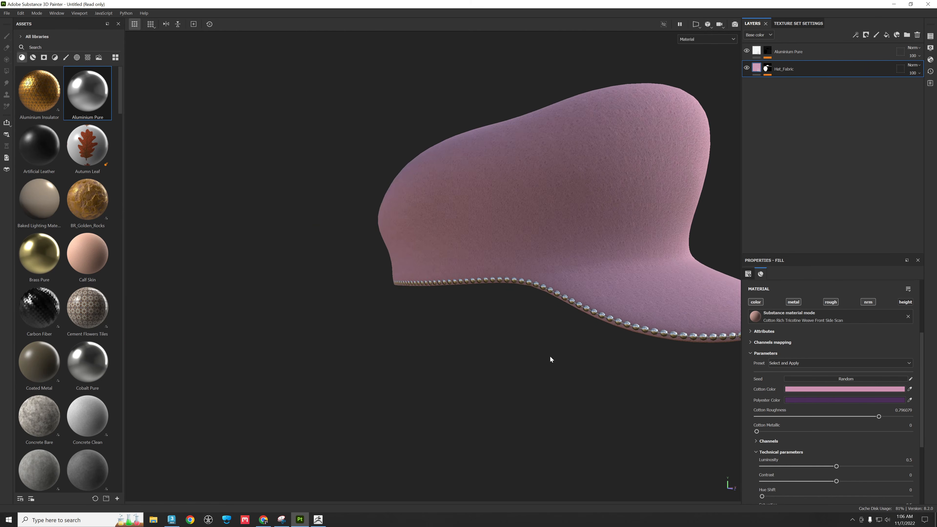
- Inspect the pink hat's fabric and the metallic stones along the brim from the front, the sides and close up
{"action": "middle_click_drag", "start_coordinate": [550, 356], "coordinate": [347, 356], "text": "alt"}
{"action": "scroll", "coordinate": [507, 340], "scroll_direction": "up", "scroll_amount": 3}
{"action": "scroll", "coordinate": [509, 339], "scroll_direction": "down", "scroll_amount": 2}
{"action": "left_click_drag", "start_coordinate": [552, 369], "coordinate": [421, 368], "text": "alt"}
{"action": "scroll", "coordinate": [494, 371], "scroll_direction": "up", "scroll_amount": 3}
{"action": "left_click_drag", "start_coordinate": [497, 371], "coordinate": [547, 373], "text": "alt"}
{"action": "scroll", "coordinate": [531, 361], "scroll_direction": "down", "scroll_amount": 4}
{"action": "scroll", "coordinate": [582, 363], "scroll_direction": "up", "scroll_amount": 3}
{"action": "middle_click_drag", "start_coordinate": [548, 374], "coordinate": [354, 371], "text": "alt"}
{"action": "left_click_drag", "start_coordinate": [354, 371], "coordinate": [325, 354], "text": "alt"}
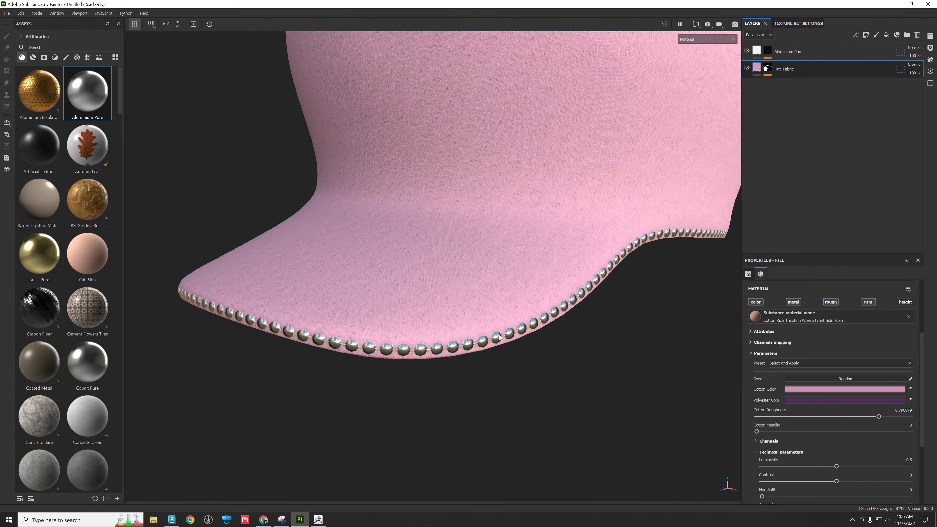
{"action": "scroll", "coordinate": [507, 338], "scroll_direction": "down", "scroll_amount": 3}
{"action": "mouse_move", "coordinate": [507, 338]}
{"action": "left_mouse_down", "text": "alt"}
{"action": "mouse_move", "coordinate": [435, 331]}
{"action": "mouse_move", "coordinate": [516, 331]}
{"action": "left_mouse_up", "text": "alt"}
{"action": "scroll", "coordinate": [516, 330], "scroll_direction": "down", "scroll_amount": 5}
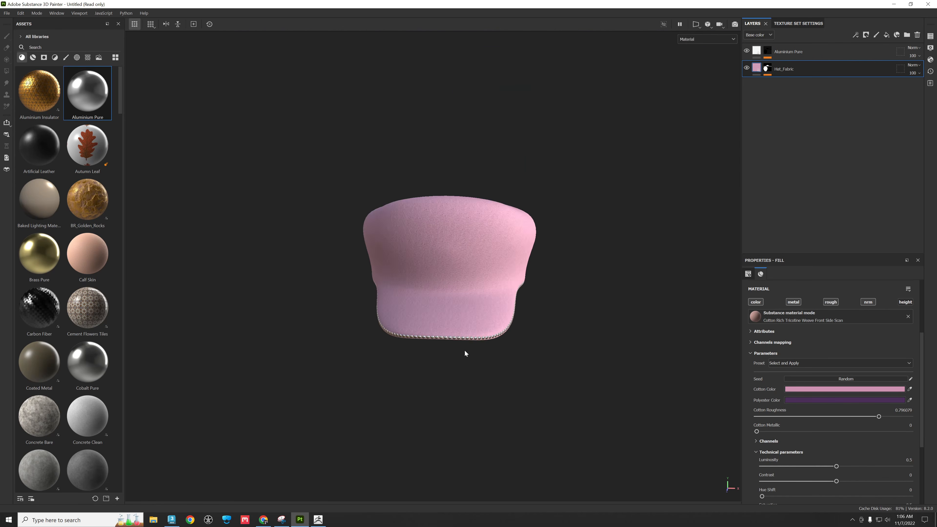
{"action": "left_click_drag", "start_coordinate": [464, 350], "coordinate": [479, 363], "text": "alt"}
{"action": "middle_click_drag", "start_coordinate": [479, 363], "coordinate": [464, 266], "text": "alt"}
{"action": "scroll", "coordinate": [464, 266], "scroll_direction": "up", "scroll_amount": 5}
{"action": "scroll", "coordinate": [477, 287], "scroll_direction": "down", "scroll_amount": 5}
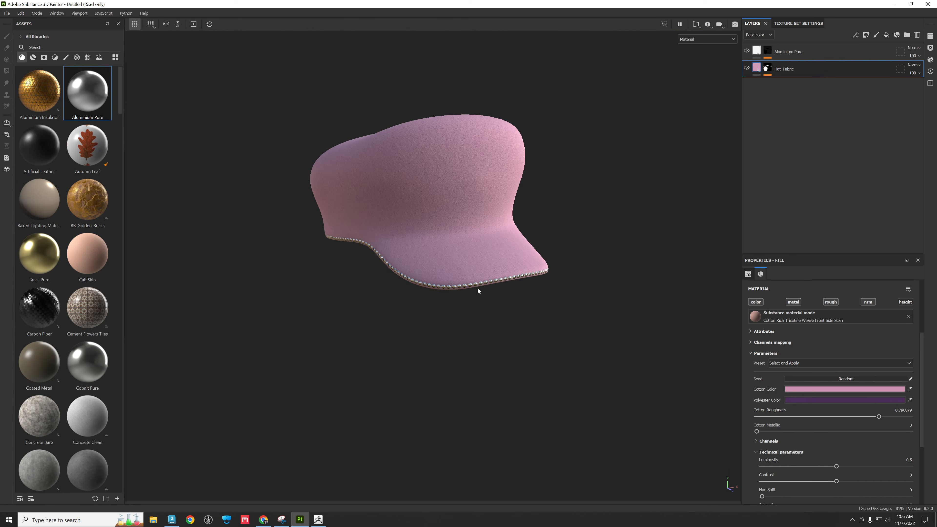
{"action": "scroll", "coordinate": [477, 287], "scroll_direction": "up", "scroll_amount": 3}
{"action": "left_click_drag", "start_coordinate": [463, 329], "coordinate": [445, 343], "text": "alt"}
{"action": "scroll", "coordinate": [468, 315], "scroll_direction": "up", "scroll_amount": 3}
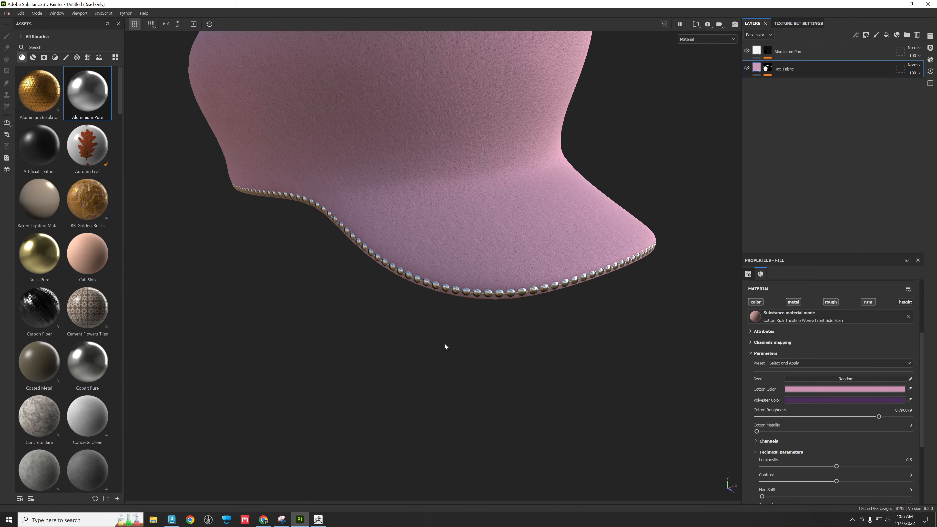
{"action": "scroll", "coordinate": [499, 335], "scroll_direction": "down", "scroll_amount": 3}
{"action": "scroll", "coordinate": [499, 335], "scroll_direction": "up", "scroll_amount": 3}
{"action": "left_click_drag", "start_coordinate": [507, 351], "coordinate": [568, 346], "text": "alt"}
{"action": "middle_click_drag", "start_coordinate": [568, 346], "coordinate": [588, 417], "text": "alt"}
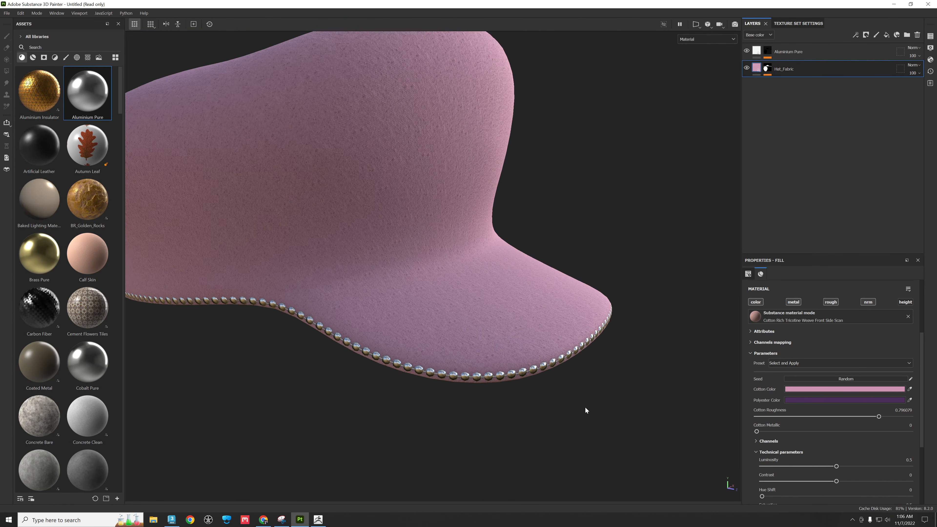
{"action": "scroll", "coordinate": [570, 363], "scroll_direction": "down", "scroll_amount": 3}
{"action": "left_click_drag", "start_coordinate": [562, 378], "coordinate": [592, 340], "text": "alt"}
{"action": "middle_click_drag", "start_coordinate": [583, 365], "coordinate": [595, 325], "text": "alt"}
{"action": "scroll", "coordinate": [501, 334], "scroll_direction": "up", "scroll_amount": 2}
{"action": "scroll", "coordinate": [501, 337], "scroll_direction": "up", "scroll_amount": 2}
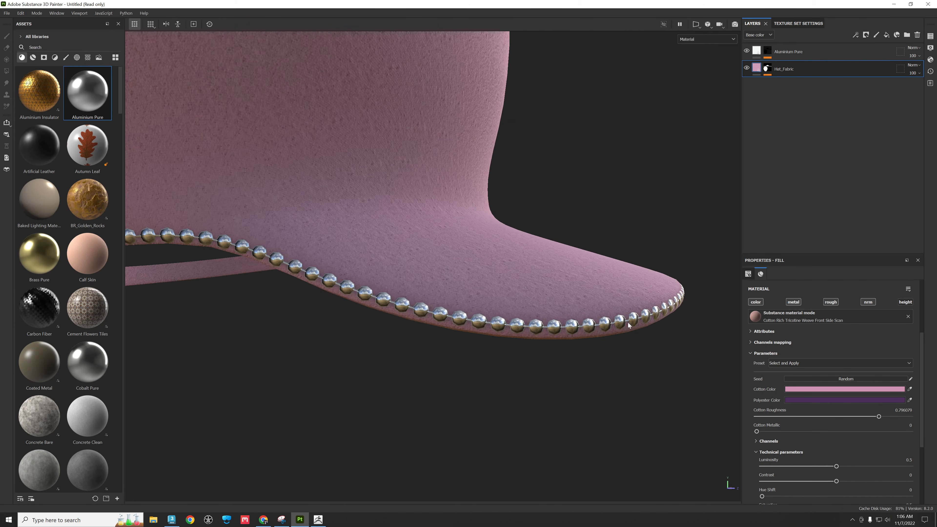
{"action": "scroll", "coordinate": [595, 321], "scroll_direction": "up", "scroll_amount": 2}
{"action": "scroll", "coordinate": [595, 322], "scroll_direction": "down", "scroll_amount": 5}
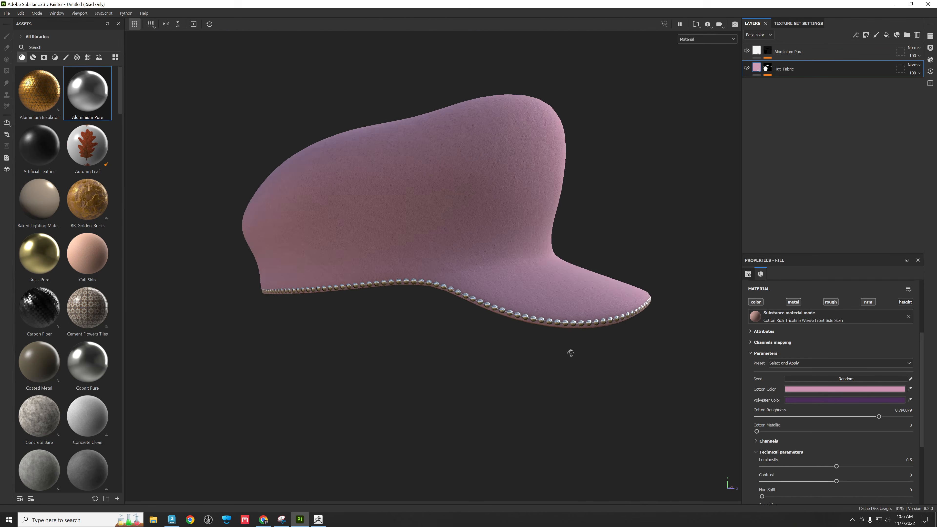
{"action": "mouse_move", "coordinate": [529, 334]}
{"action": "left_mouse_down", "text": "alt"}
{"action": "mouse_move", "coordinate": [439, 356]}
{"action": "mouse_move", "coordinate": [587, 359]}
{"action": "mouse_move", "coordinate": [608, 345]}
{"action": "mouse_move", "coordinate": [420, 362]}
{"action": "mouse_move", "coordinate": [529, 349]}
{"action": "left_mouse_up", "text": "alt"}
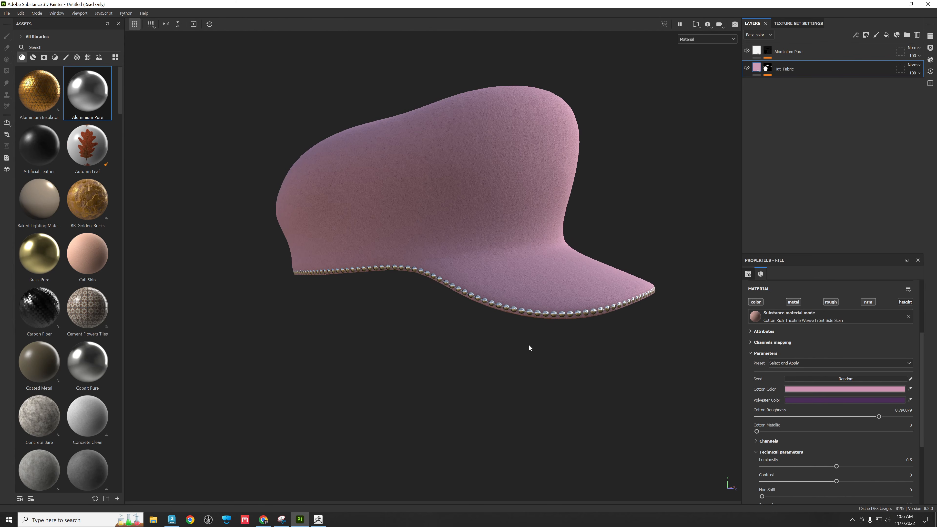
- Switch to ZBrush and examine the original hat sculpt and its stone trim from the side and front
{"action": "left_click", "coordinate": [319, 520]}
{"action": "mouse_move", "coordinate": [392, 422]}
{"action": "left_mouse_down"}
{"action": "mouse_move", "coordinate": [398, 427]}
{"action": "mouse_move", "coordinate": [386, 431]}
{"action": "left_mouse_up"}
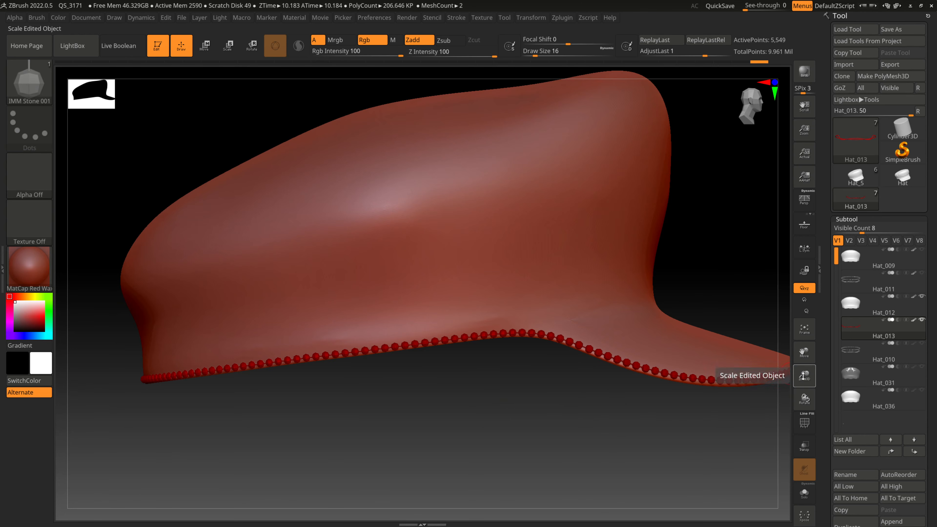
{"action": "left_click_drag", "start_coordinate": [804, 379], "coordinate": [773, 390]}
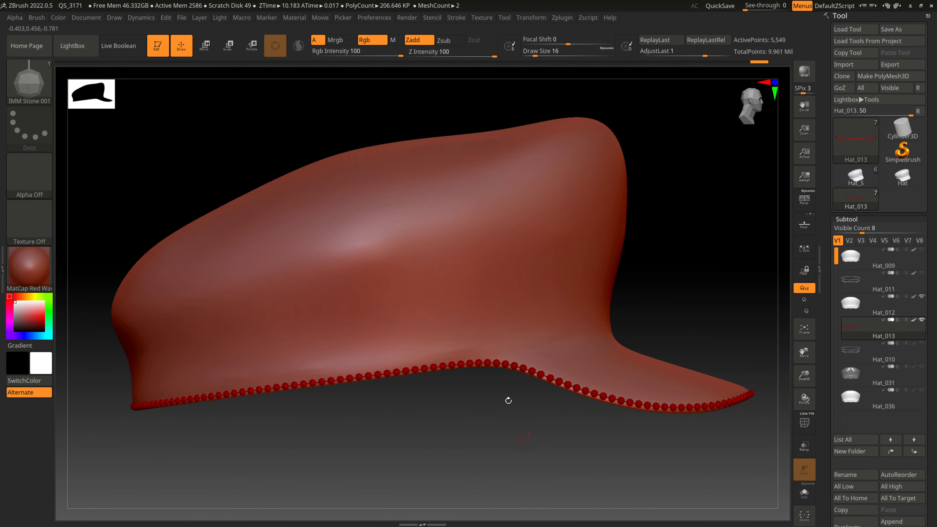
{"action": "left_click_drag", "start_coordinate": [521, 487], "coordinate": [428, 456]}
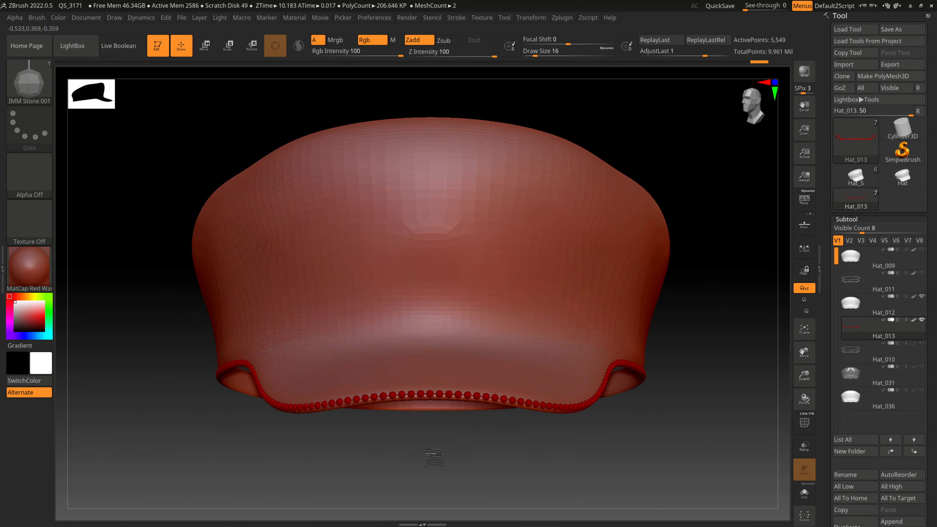
{"action": "left_click_drag", "start_coordinate": [220, 409], "coordinate": [257, 420], "text": "alt"}
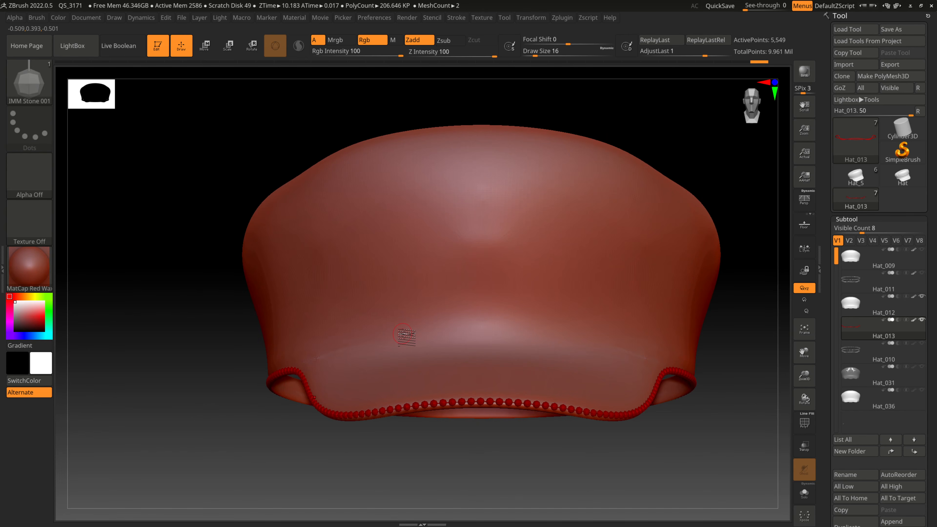
{"action": "left_click_drag", "start_coordinate": [212, 442], "coordinate": [246, 445]}
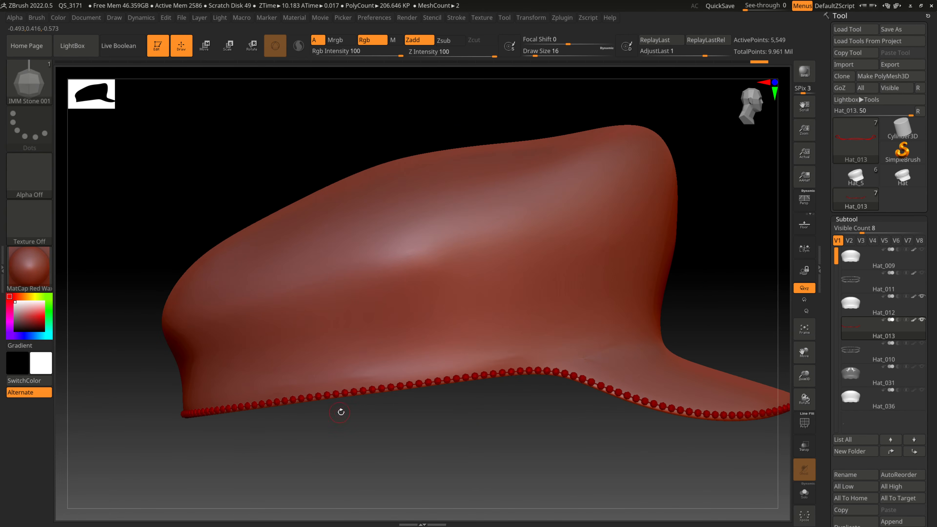
- Switch back to Substance 3D Painter and examine the textured stone trim along the hat's edge for comparison
{"action": "key", "text": "super"}
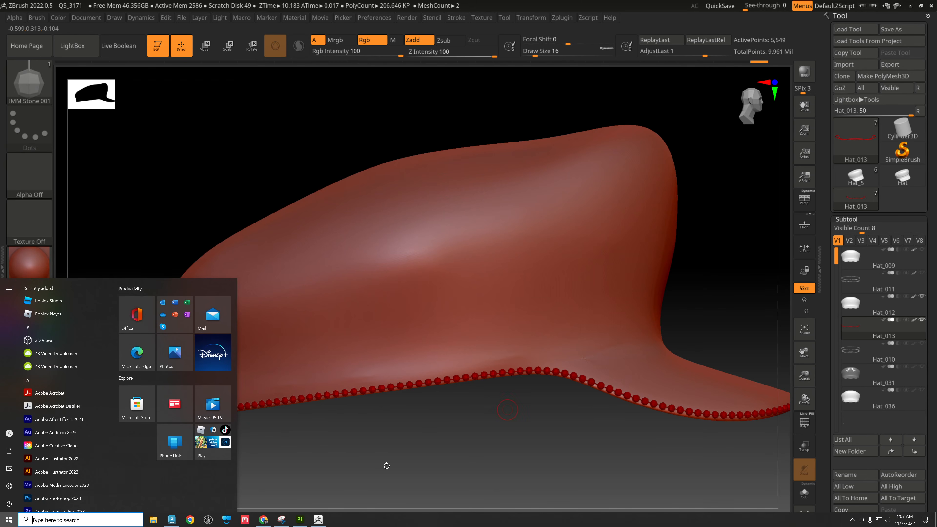
{"action": "left_click", "coordinate": [300, 520]}
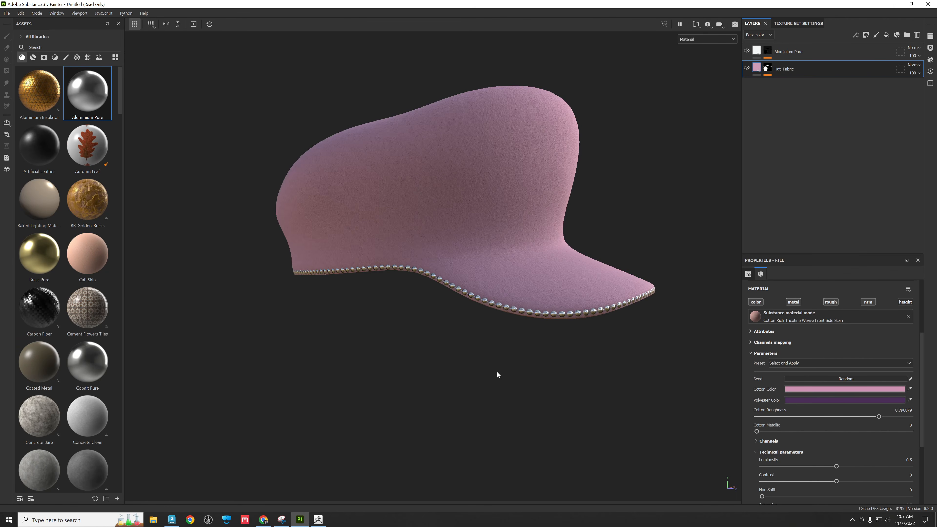
{"action": "left_click_drag", "start_coordinate": [497, 371], "coordinate": [513, 365], "text": "alt"}
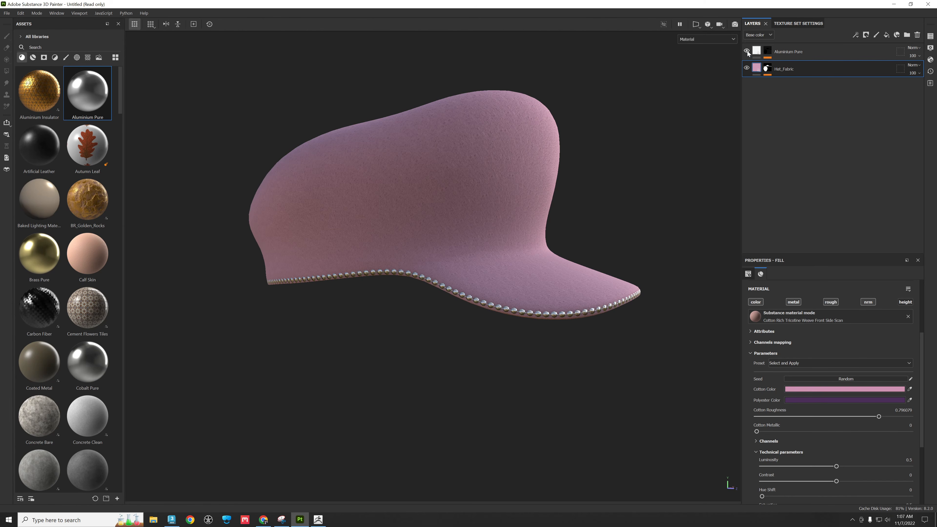
{"action": "scroll", "coordinate": [468, 332], "scroll_direction": "up", "scroll_amount": 5}
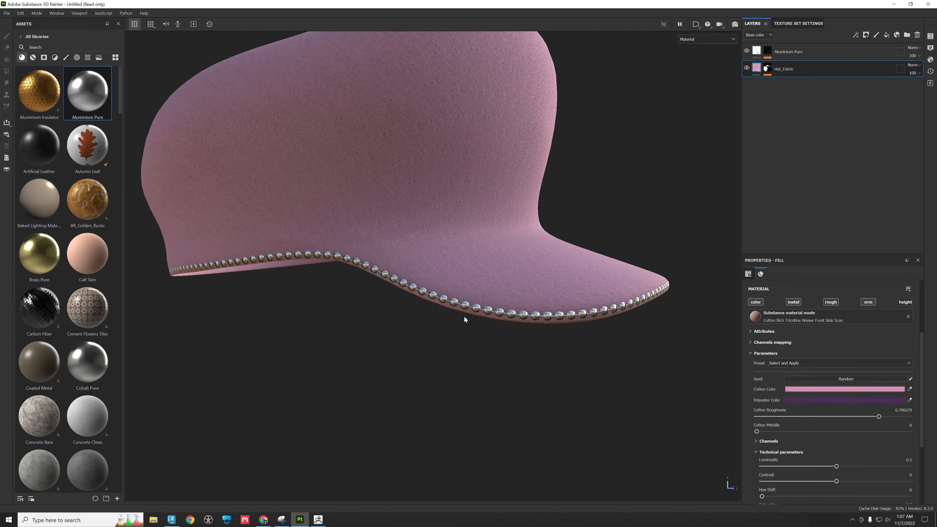
{"action": "middle_click_drag", "start_coordinate": [448, 321], "coordinate": [540, 360], "text": "alt"}
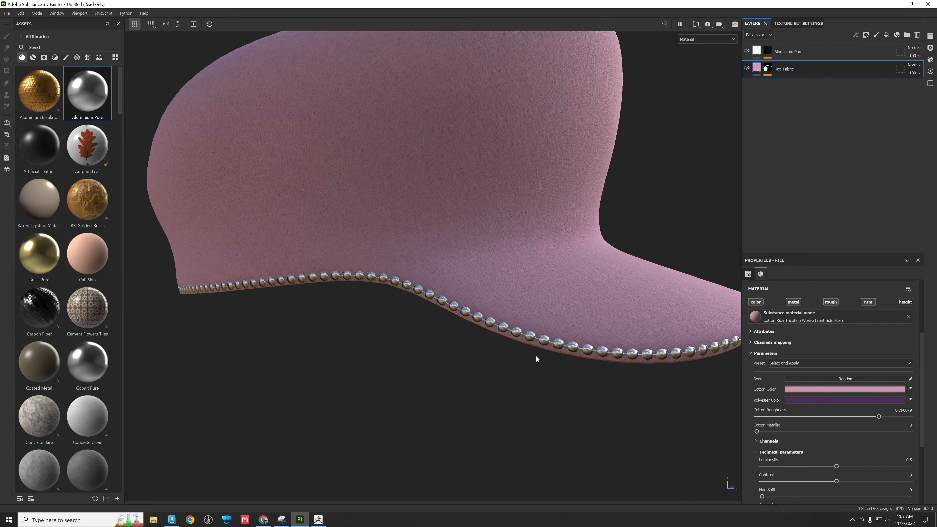
{"action": "scroll", "coordinate": [536, 355], "scroll_direction": "down", "scroll_amount": 5}
{"action": "left_click_drag", "start_coordinate": [433, 375], "coordinate": [324, 369], "text": "alt"}
{"action": "left_click_drag", "start_coordinate": [644, 221], "coordinate": [635, 244], "text": "alt"}
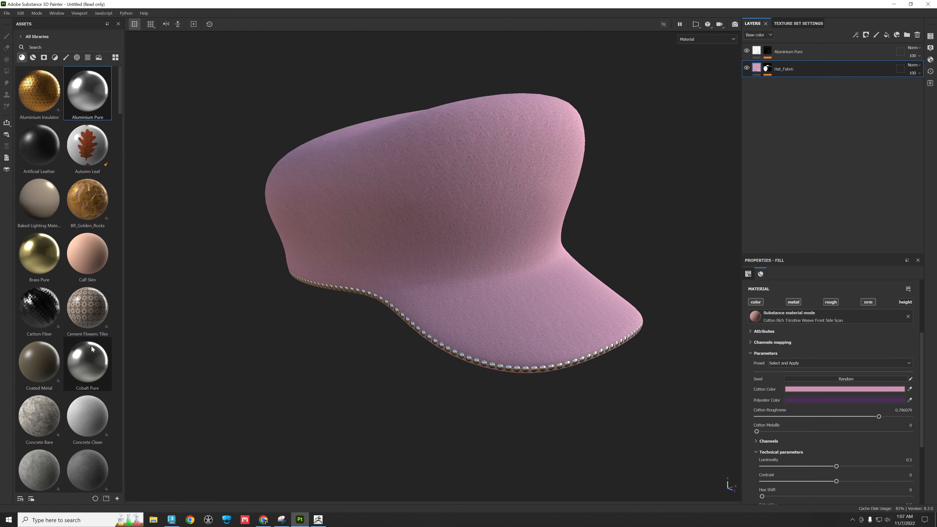
- Add Fabric Knitted Sweater as a fill layer below Hat_Fabric, hide Hat_Fabric, and disable the new layer's height channel
{"action": "scroll", "coordinate": [96, 365], "scroll_direction": "down", "scroll_amount": 6}
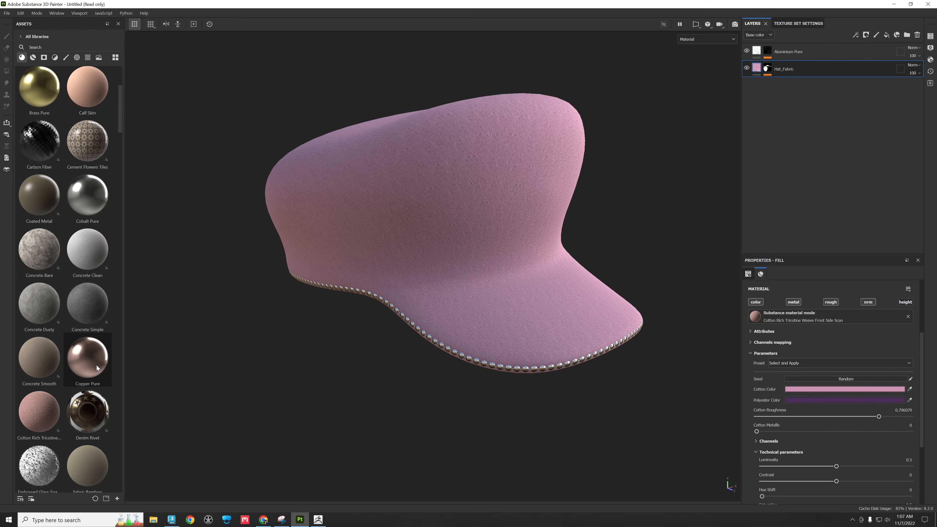
{"action": "left_click_drag", "start_coordinate": [35, 398], "coordinate": [757, 95]}
{"action": "left_click", "coordinate": [747, 69]}
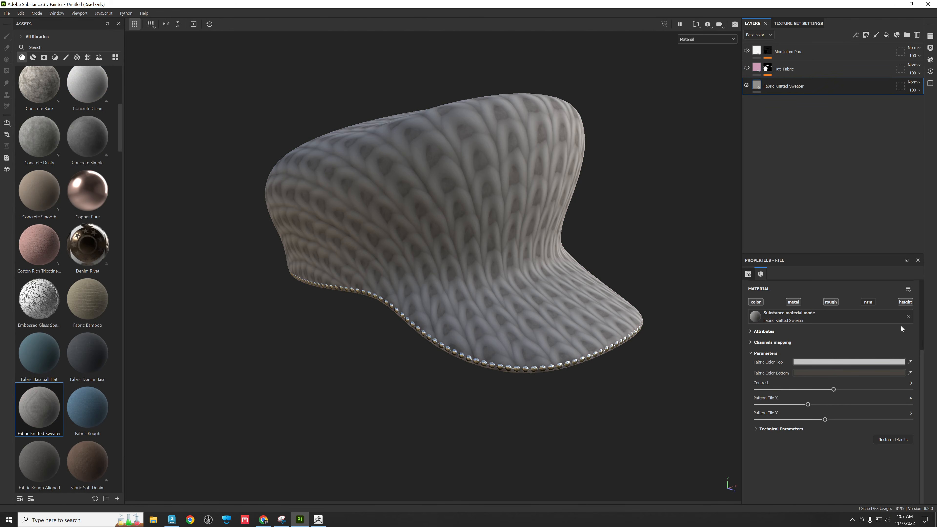
{"action": "left_click", "coordinate": [905, 302]}
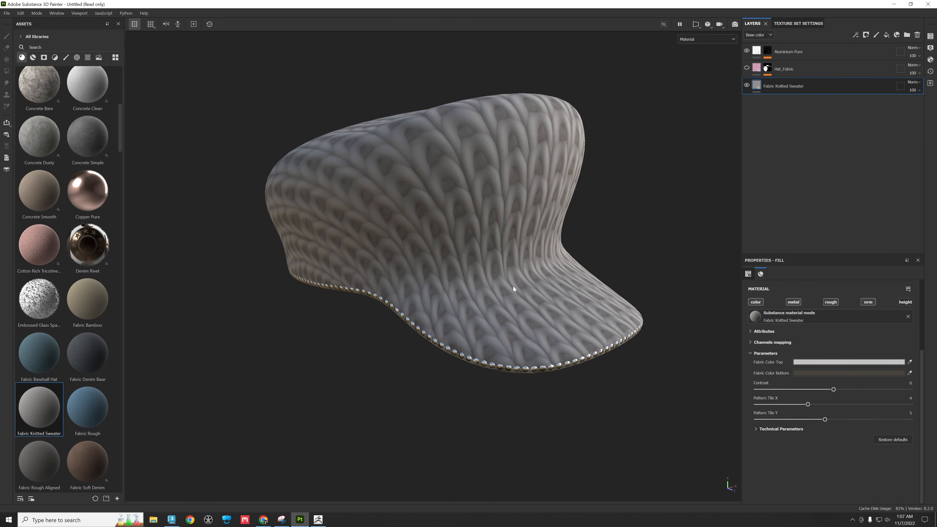
- Set the Fabric Knitted Sweater layer's UV tiling to 22.47
{"action": "scroll", "coordinate": [513, 287], "scroll_direction": "up", "scroll_amount": 2}
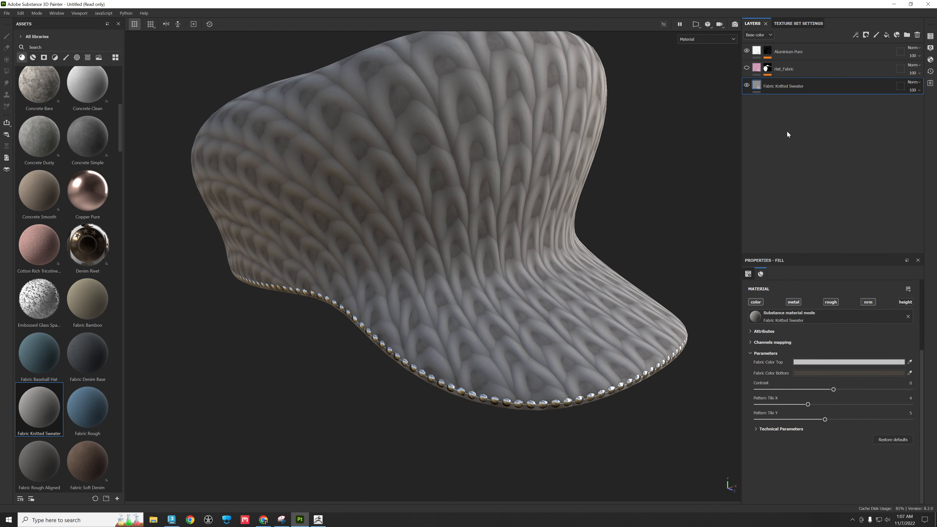
{"action": "scroll", "coordinate": [793, 340], "scroll_direction": "up", "scroll_amount": 4}
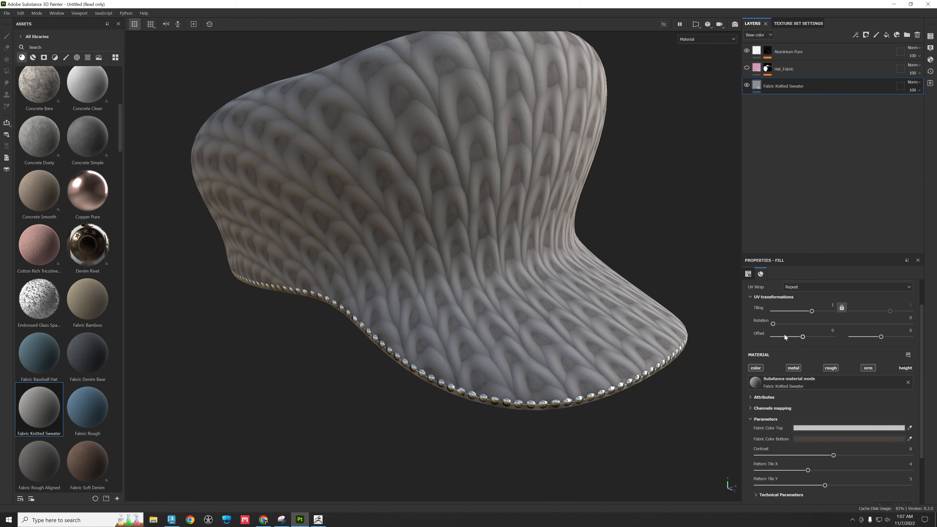
{"action": "left_click_drag", "start_coordinate": [773, 334], "coordinate": [830, 331]}
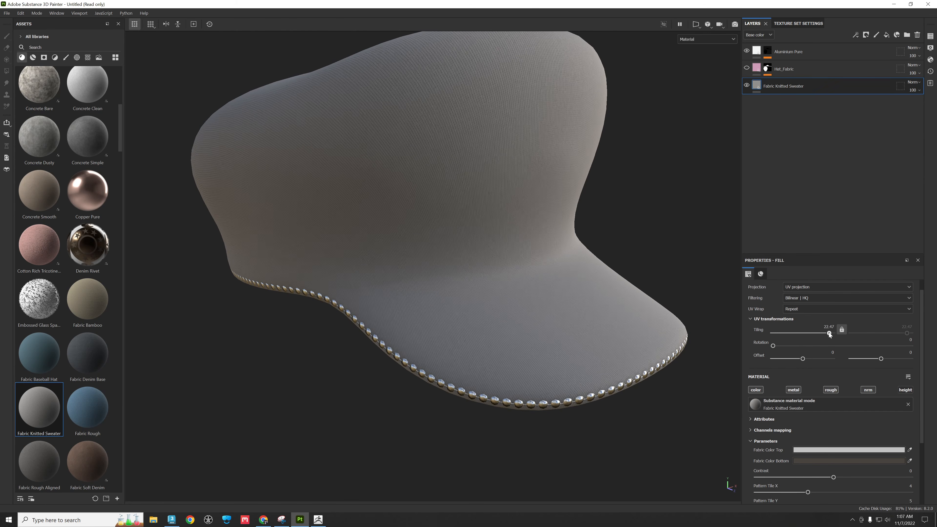
- Set the knitted sweater material's Fabric Color Top to green 589770 and check the hat's new look from the side
{"action": "left_click", "coordinate": [819, 449]}
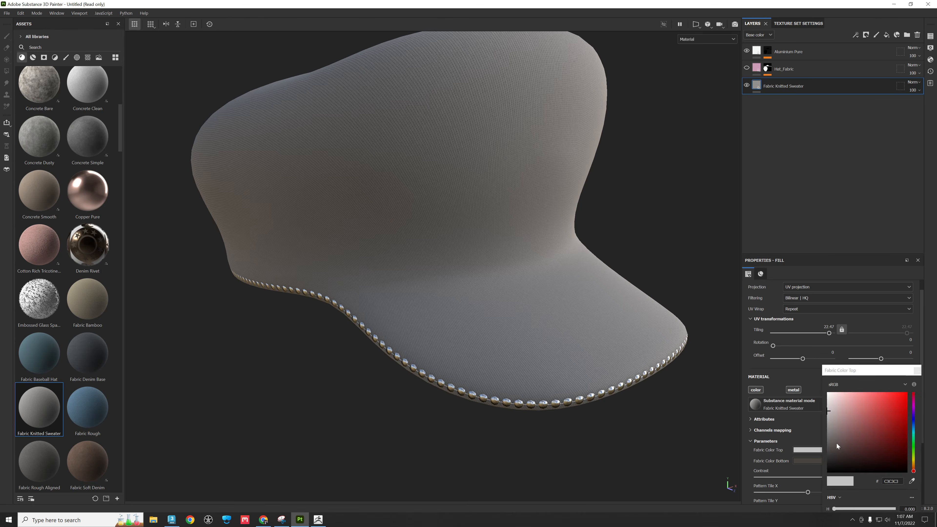
{"action": "left_click_drag", "start_coordinate": [889, 424], "coordinate": [895, 422]}
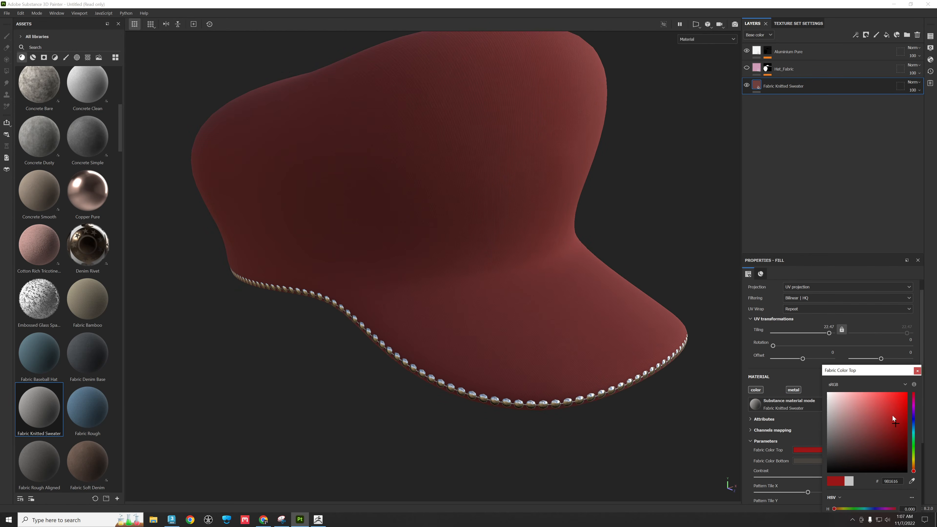
{"action": "left_click_drag", "start_coordinate": [913, 470], "coordinate": [862, 425]}
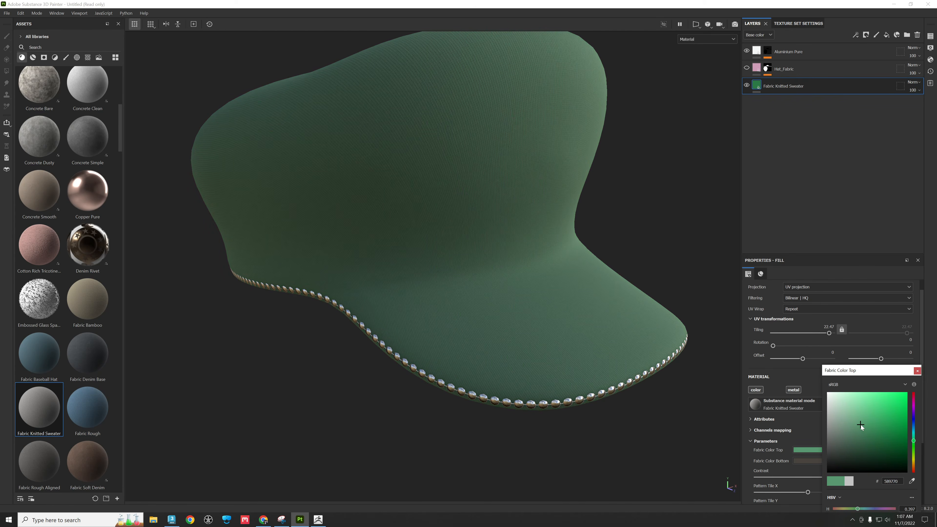
{"action": "left_click", "coordinate": [677, 461]}
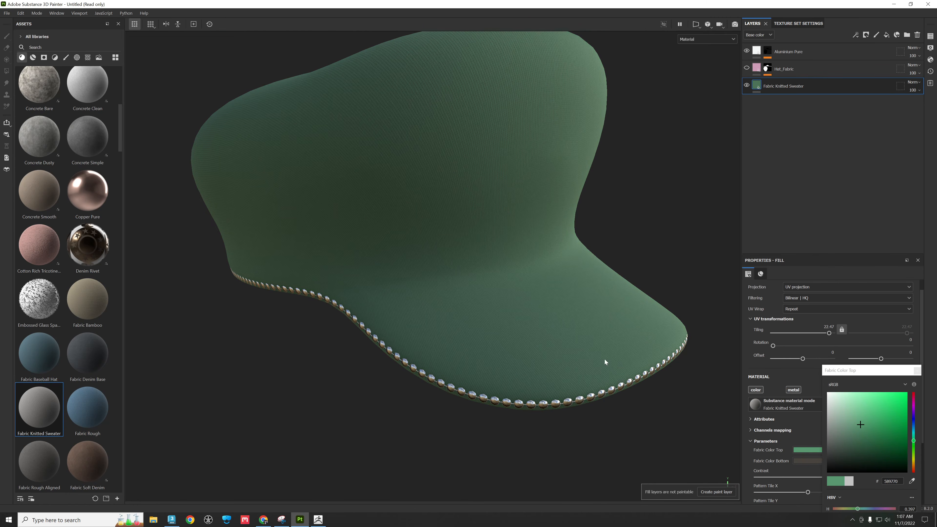
{"action": "scroll", "coordinate": [604, 359], "scroll_direction": "up", "scroll_amount": 5}
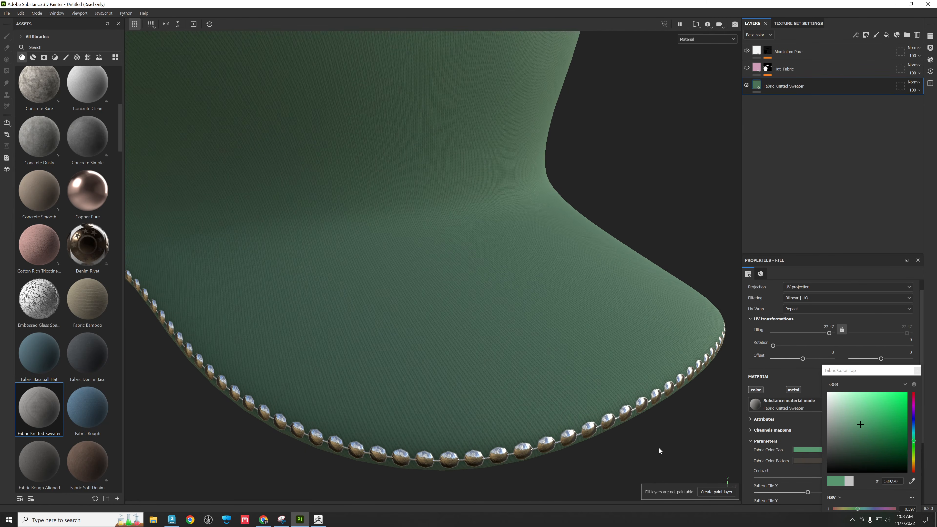
{"action": "scroll", "coordinate": [659, 447], "scroll_direction": "down", "scroll_amount": 7}
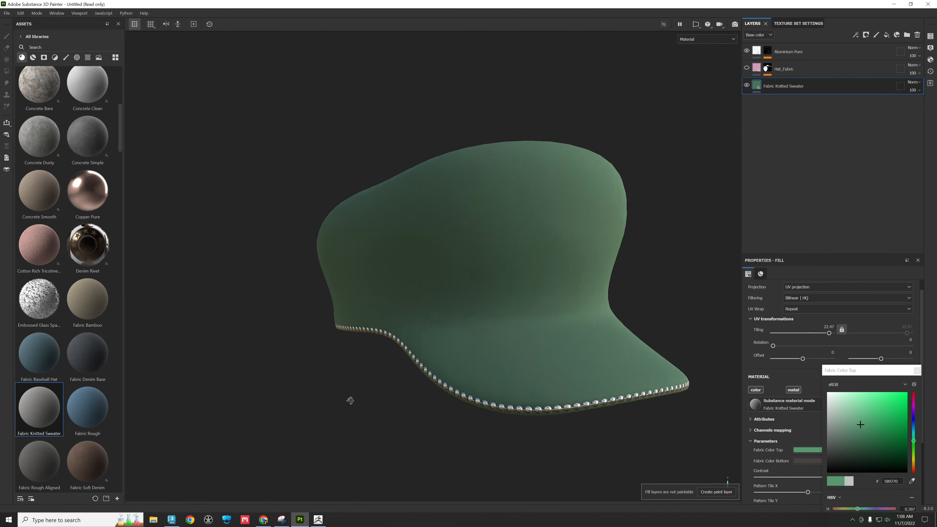
{"action": "mouse_move", "coordinate": [350, 400]}
{"action": "left_mouse_down", "text": "alt"}
{"action": "mouse_move", "coordinate": [437, 398]}
{"action": "mouse_move", "coordinate": [313, 439]}
{"action": "mouse_move", "coordinate": [350, 402]}
{"action": "left_mouse_up", "text": "alt"}
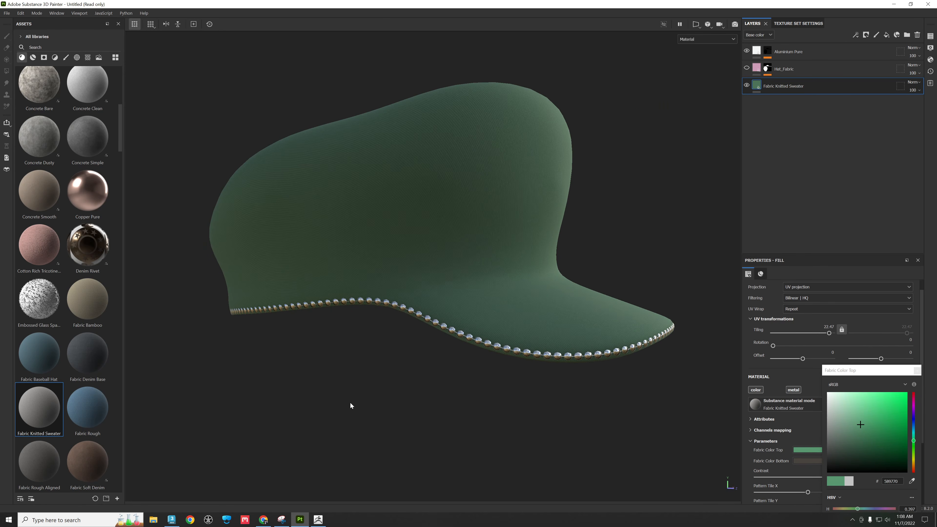
{"action": "left_click", "coordinate": [636, 376]}
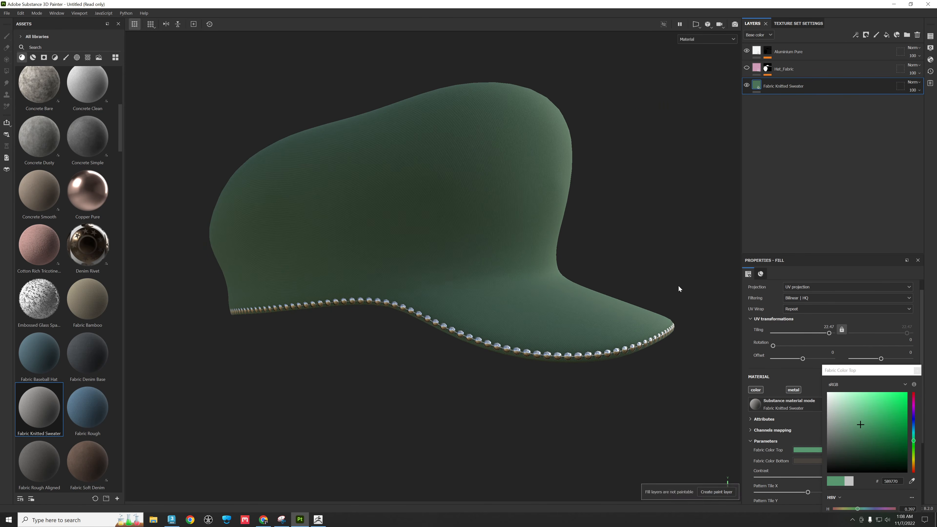
{"action": "left_click", "coordinate": [917, 371]}
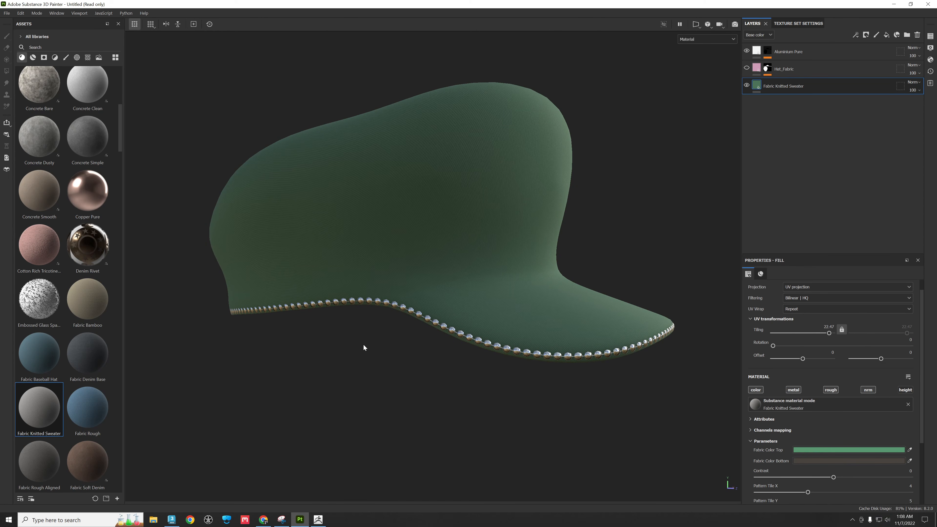
- Switch to ZBrush and show the stroke's Curve settings and the IMM Stone 001 brush's Modifiers settings
{"action": "key", "text": "alt+Tab"}
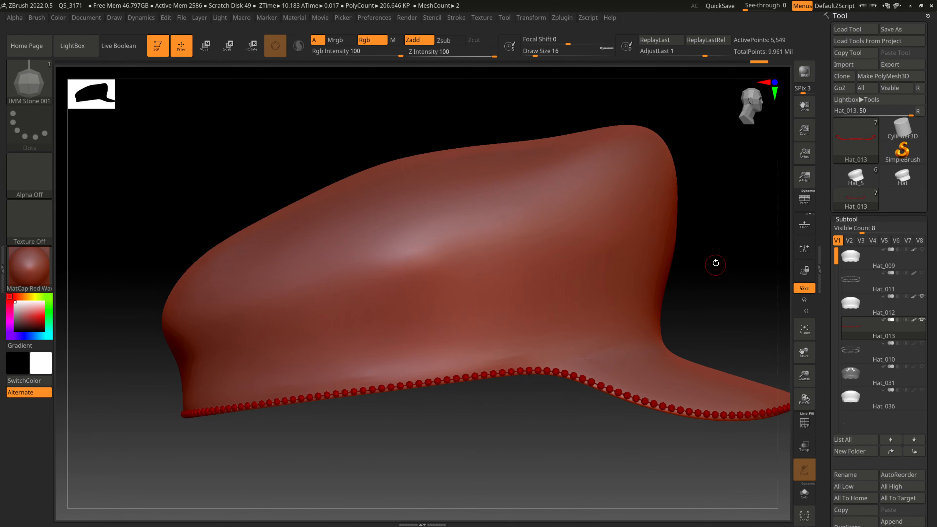
{"action": "left_click_drag", "start_coordinate": [803, 352], "coordinate": [780, 343]}
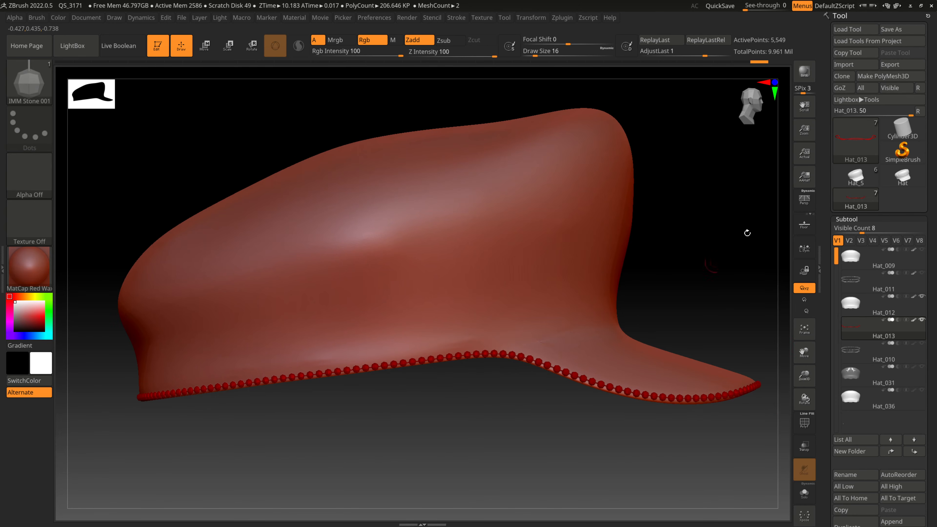
{"action": "left_click_drag", "start_coordinate": [932, 147], "coordinate": [936, 230]}
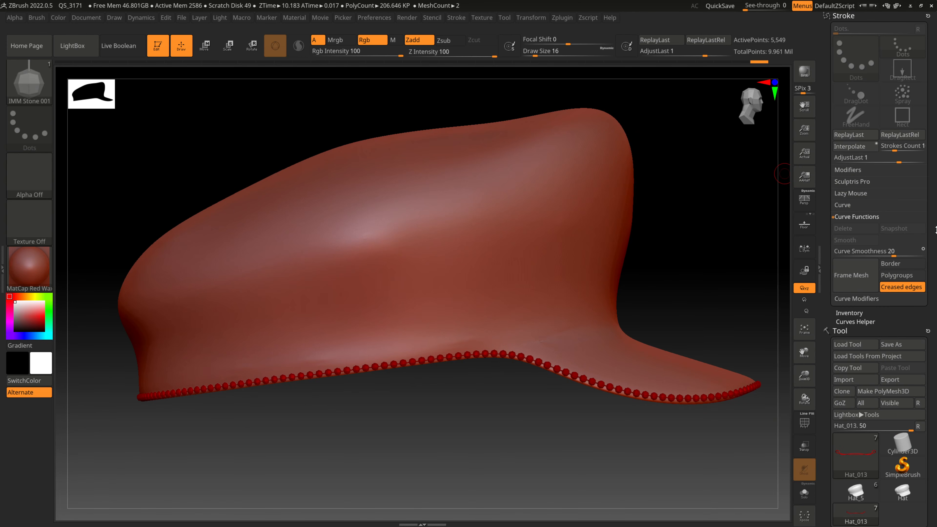
{"action": "left_click", "coordinate": [848, 205]}
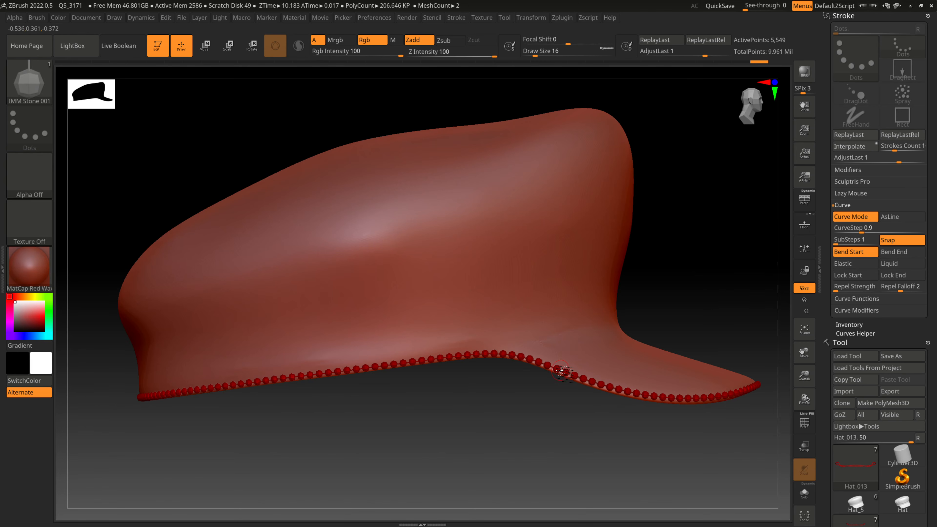
{"action": "left_click", "coordinate": [36, 18]}
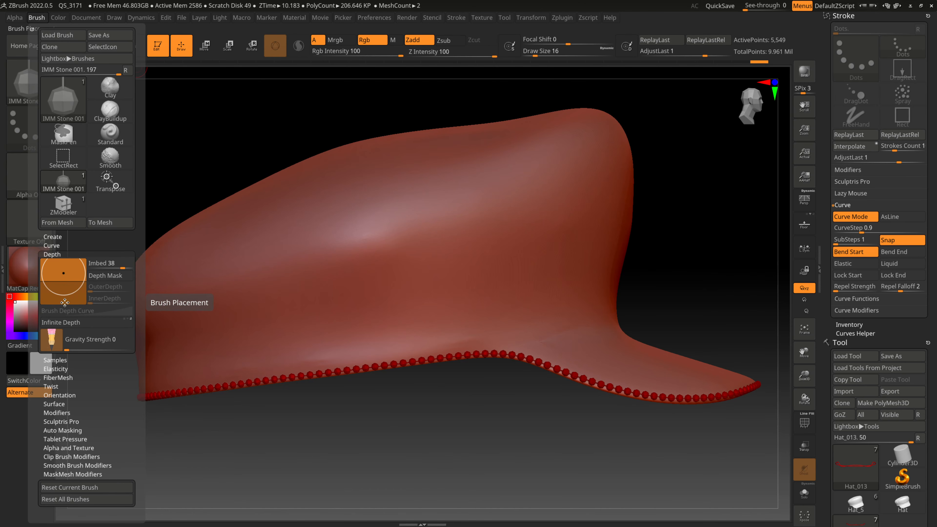
{"action": "left_click", "coordinate": [55, 412]}
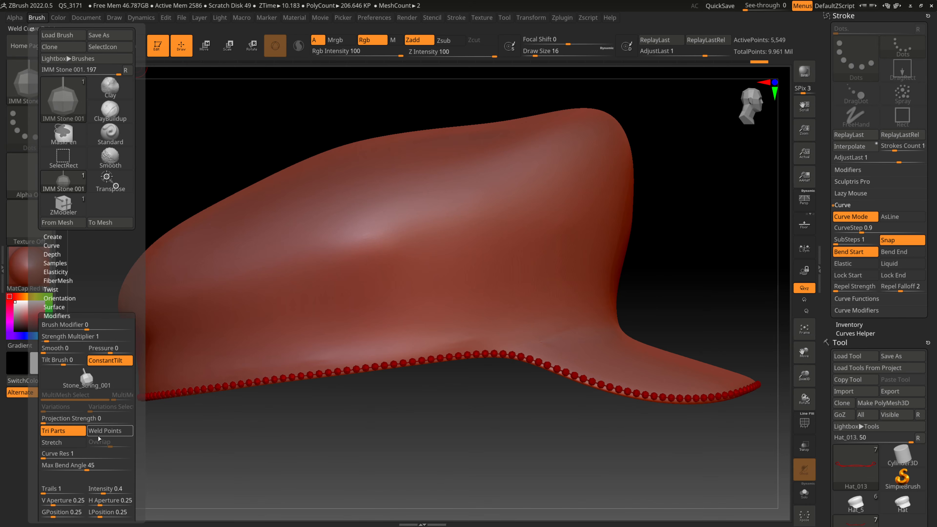